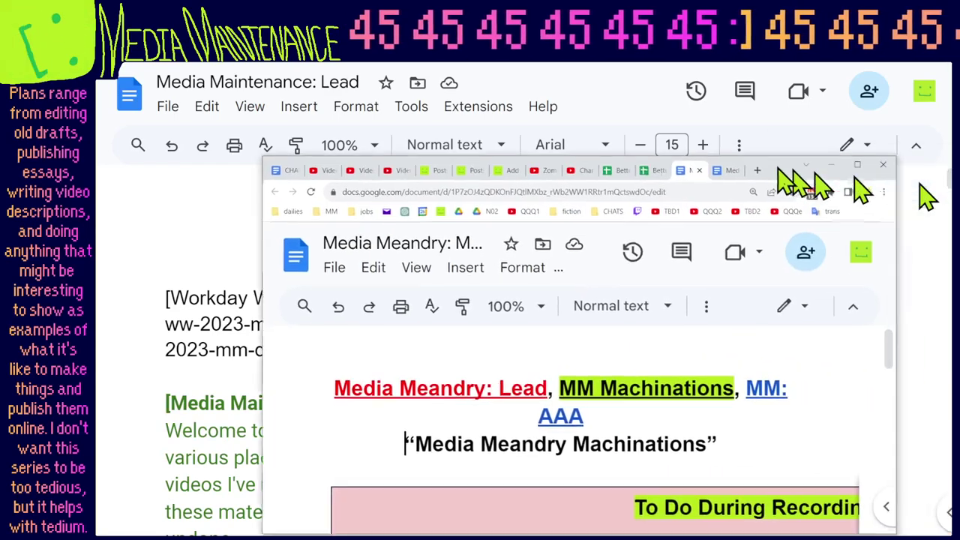
# Glance over the Media Maintenance: Lead document and bring the Media Meandry: Machinations document back into the main view.
pyautogui.moveTo(792, 182); pyautogui.dragTo(959, 124)
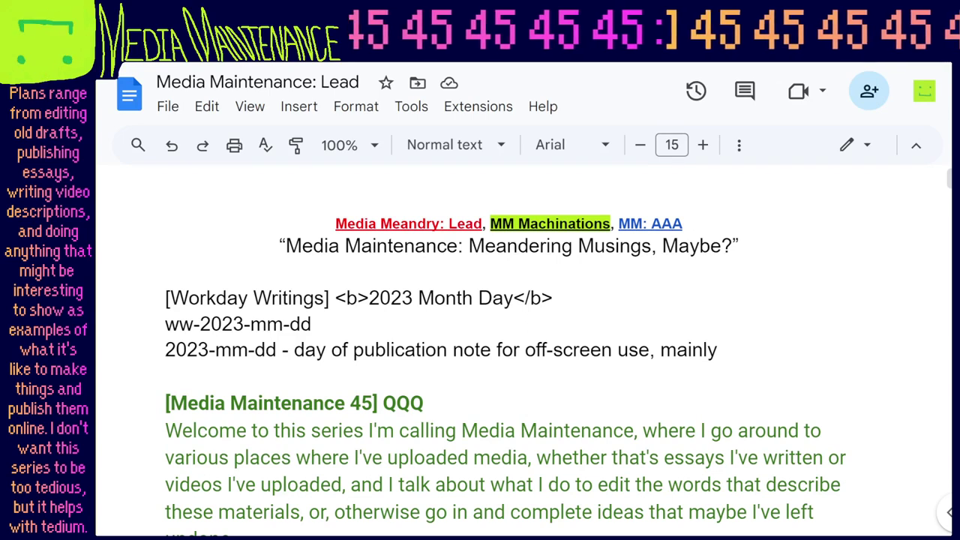
pyautogui.scroll(-1, 817, 332)
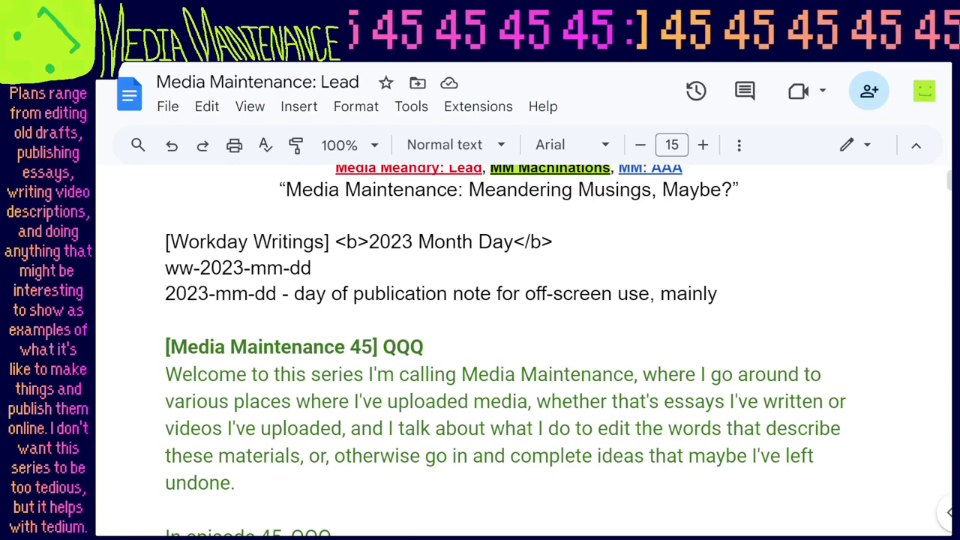
pyautogui.hotkey('alt', 'Tab')
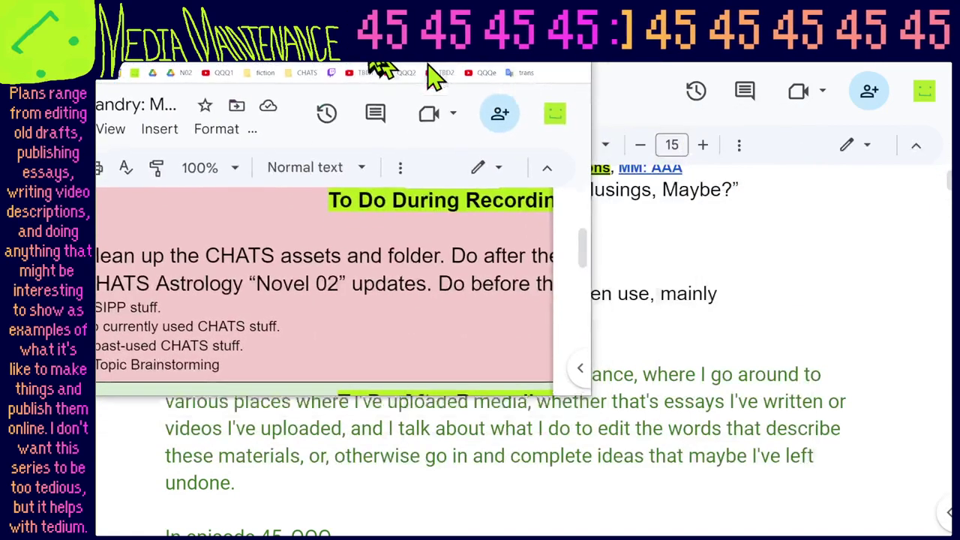
pyautogui.scroll(1, 561, 330)
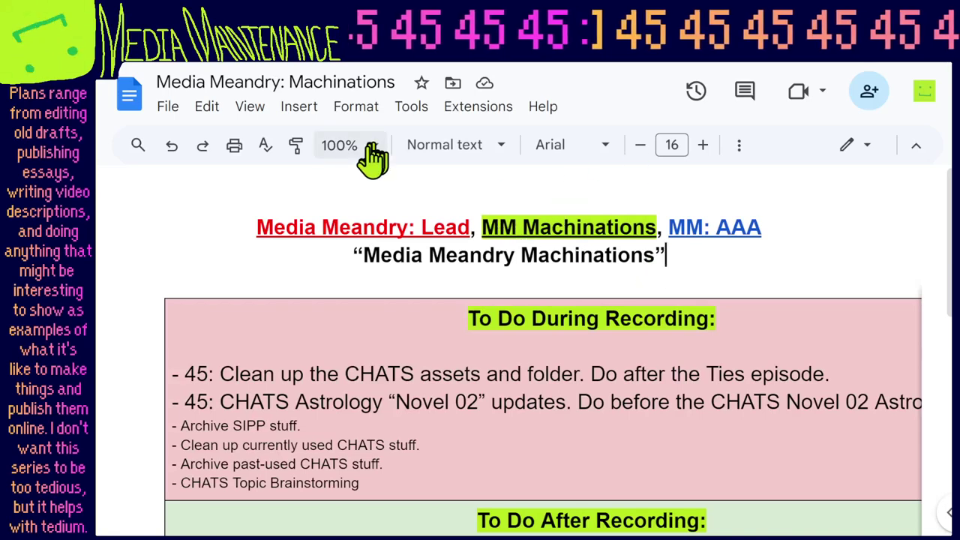
# Reduce the font size of the entire Machinations document by two points and zoom the page out one level.
pyautogui.hotkey('ctrl', 'a')
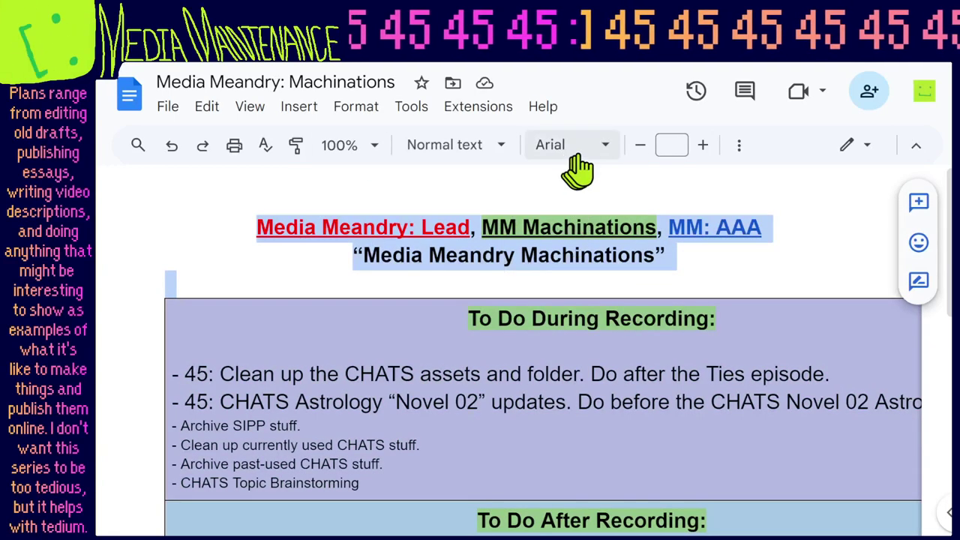
pyautogui.click(640, 146)
pyautogui.click(639, 146)
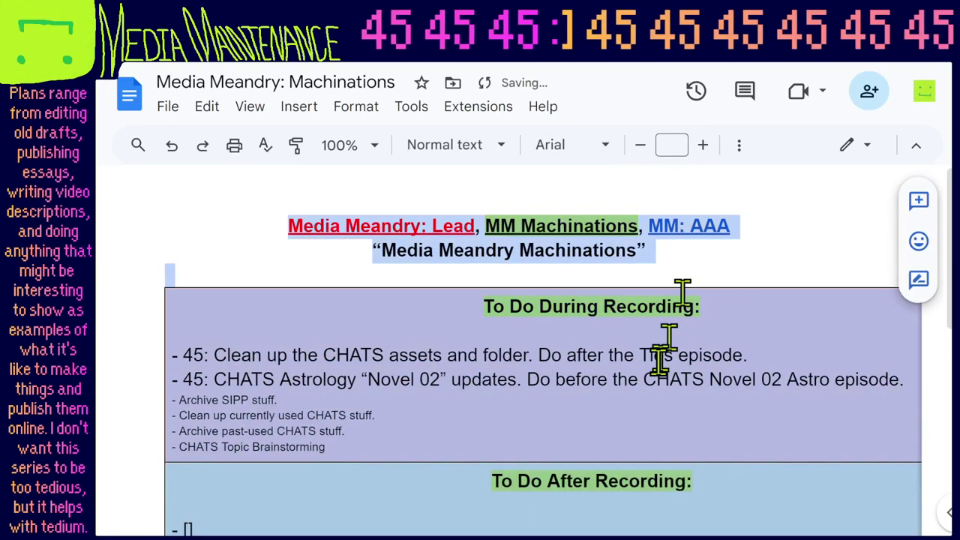
pyautogui.click(620, 379)
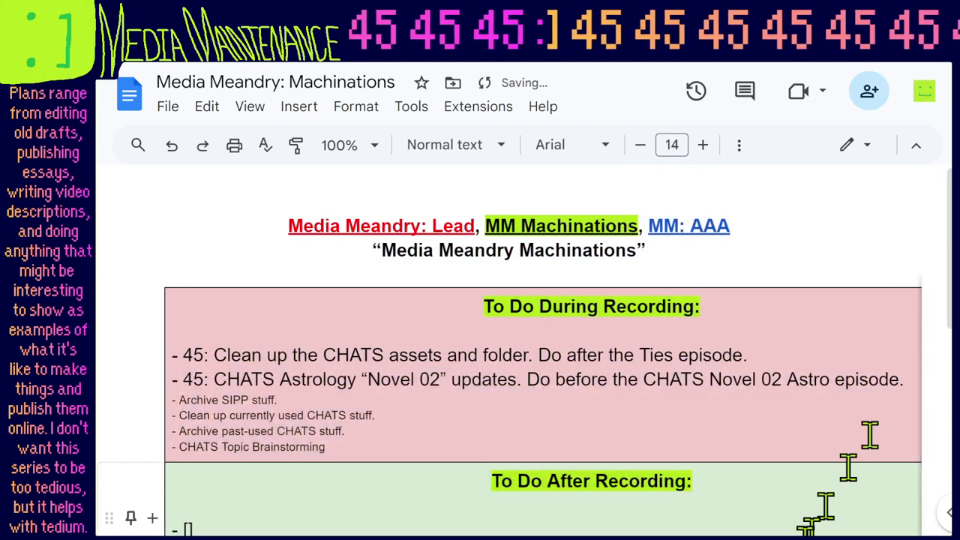
pyautogui.hotkey('ctrl', '-')
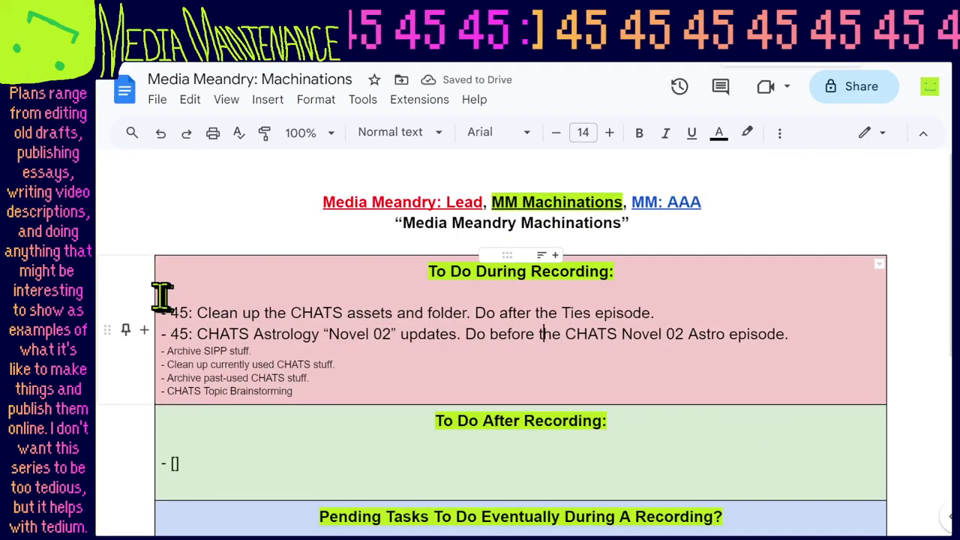
# Narrow the to-do table on both sides and add blank lines below "CHATS Topic Brainstorming" in the During Recording section.
pyautogui.moveTo(154, 295); pyautogui.dragTo(201, 296)
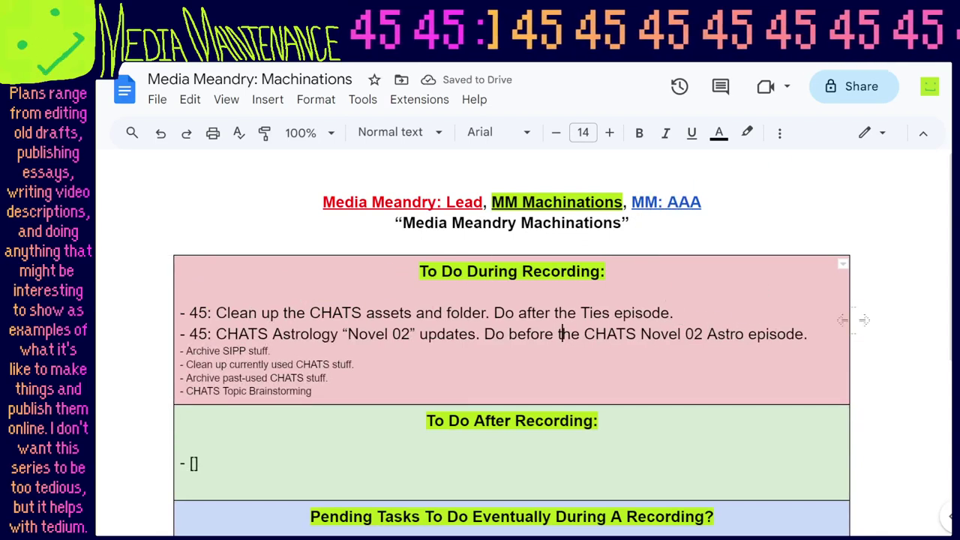
pyautogui.moveTo(853, 319); pyautogui.dragTo(863, 321)
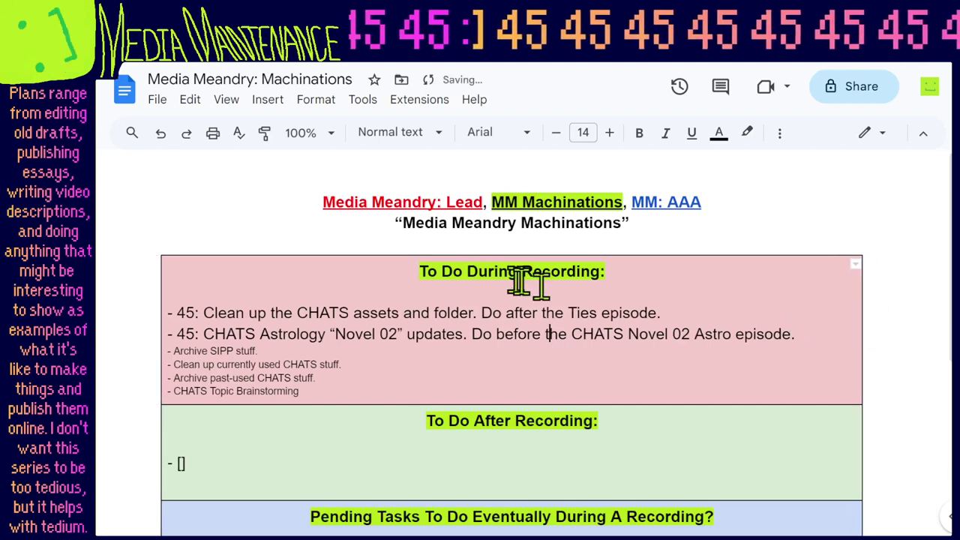
pyautogui.moveTo(797, 334); pyautogui.dragTo(172, 309)
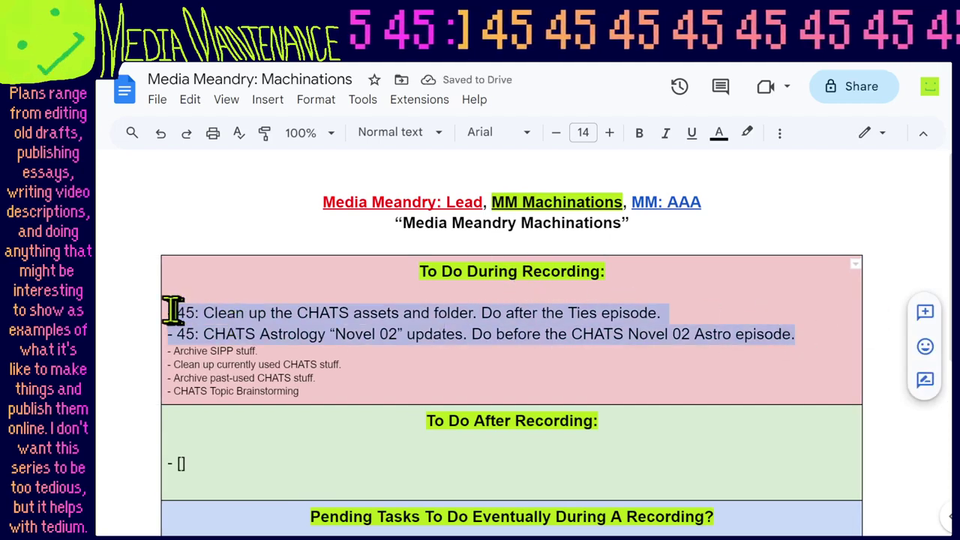
pyautogui.doubleClick(323, 313)
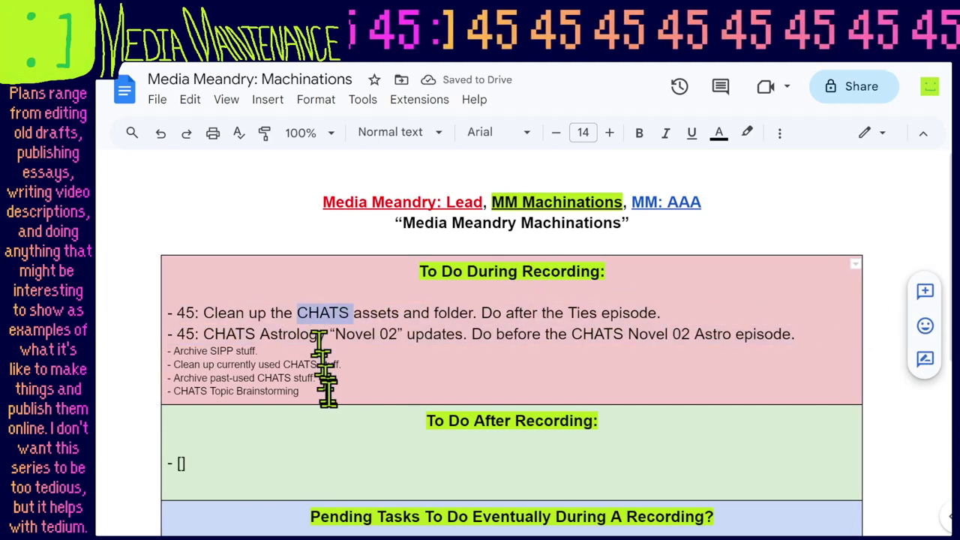
pyautogui.click(375, 388)
pyautogui.press('Return')
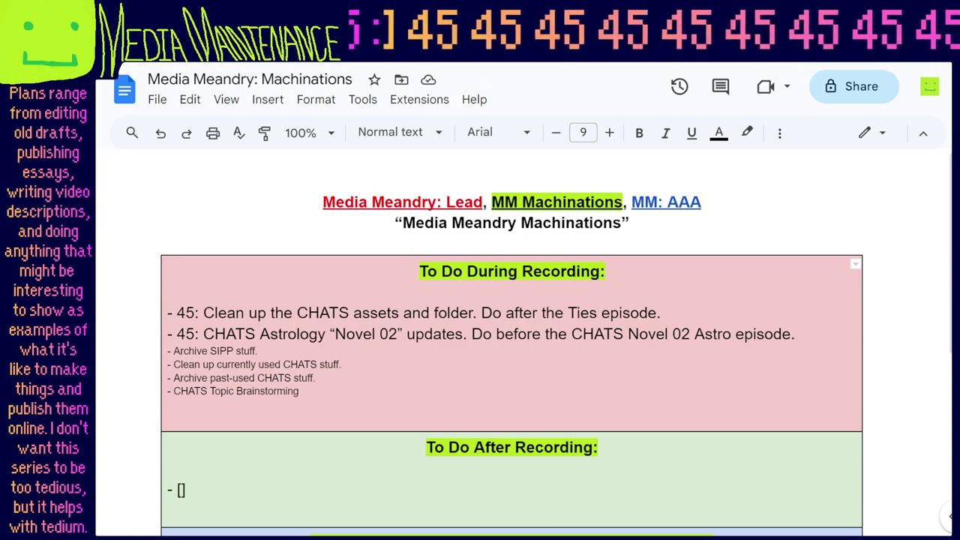
# Switch to the Betterrecord schedule and select the 2023-08-27 Ties entry to review it.
pyautogui.hotkey('alt', 'Tab')
pyautogui.moveTo(703, 90); pyautogui.dragTo(695, 108)
pyautogui.doubleClick(695, 108)
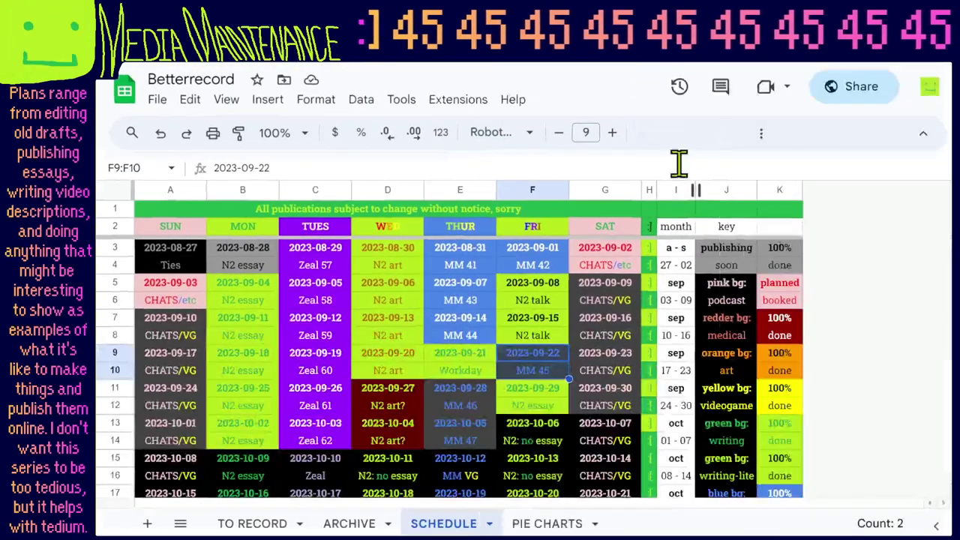
pyautogui.moveTo(174, 249); pyautogui.dragTo(184, 262)
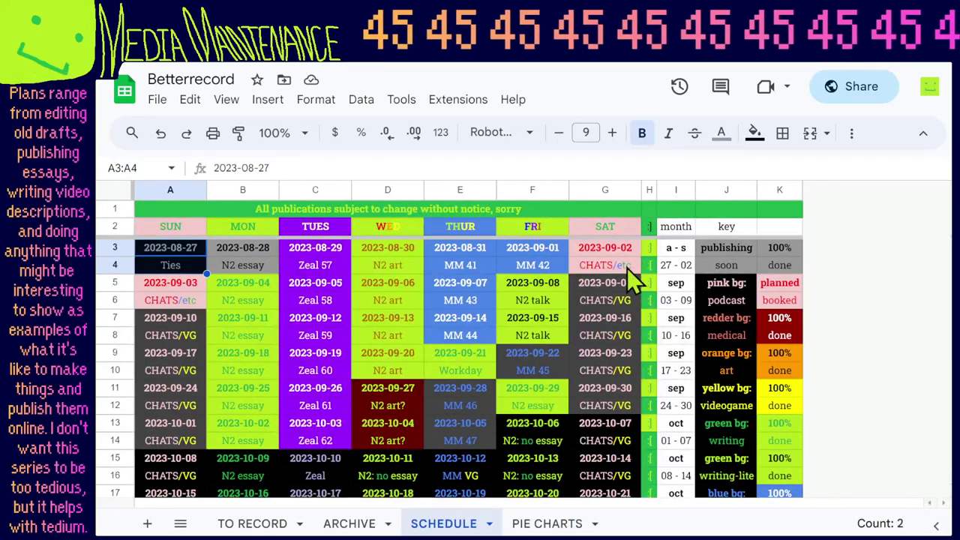
# Replace the 2023-09-03 entry in the schedule with "Parasocial".
pyautogui.click(189, 301)
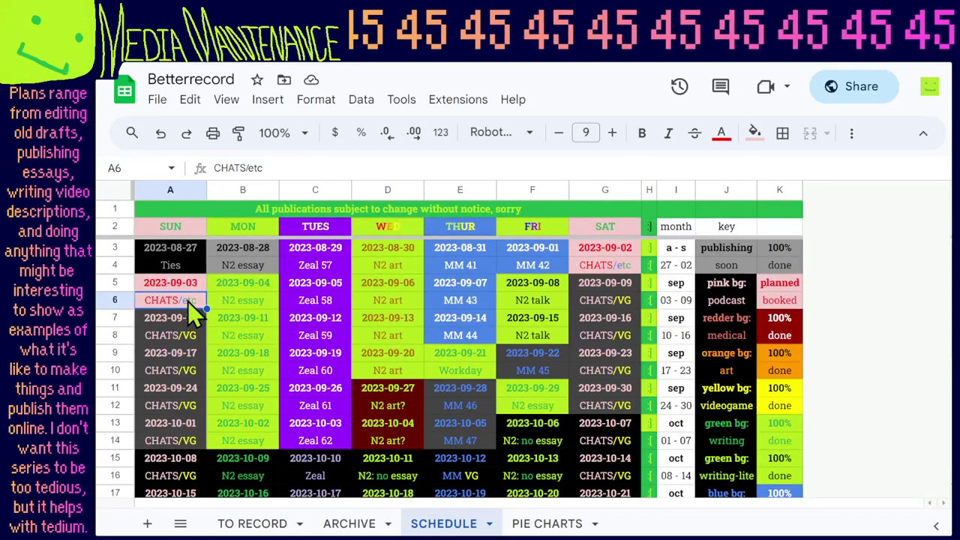
pyautogui.write('Para')
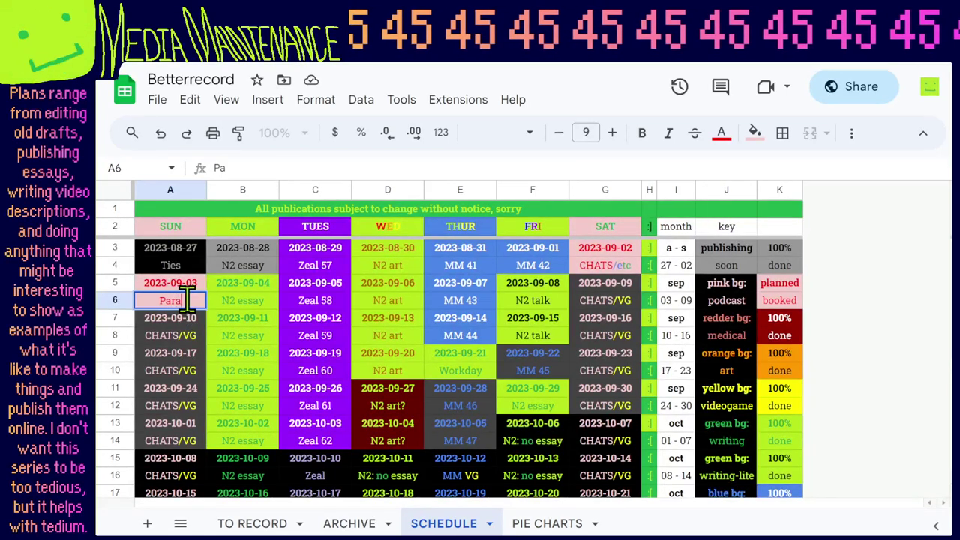
pyautogui.write('social')
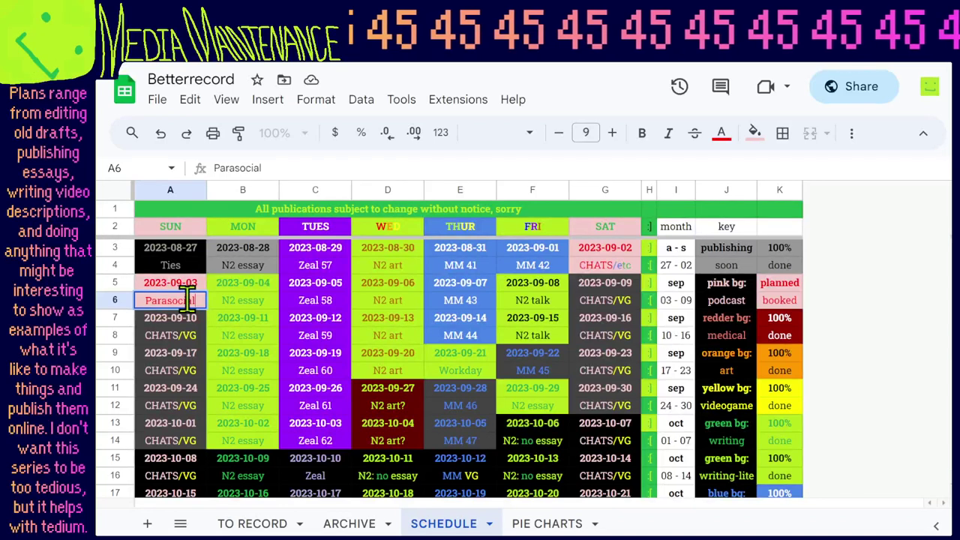
pyautogui.press('Return')
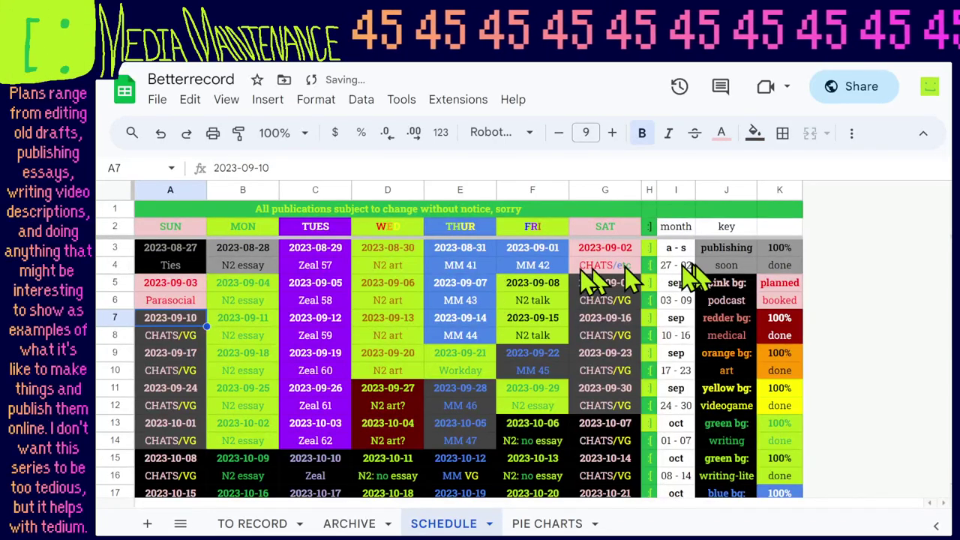
# Replace the 2023-09-02 entry with "Para PS" and select that date together with its entry.
pyautogui.click(588, 267)
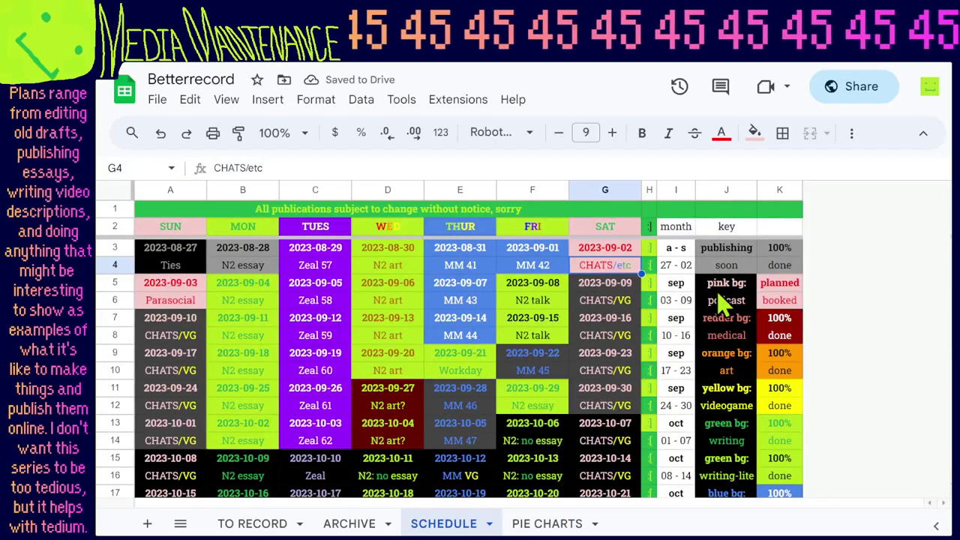
pyautogui.write('Para')
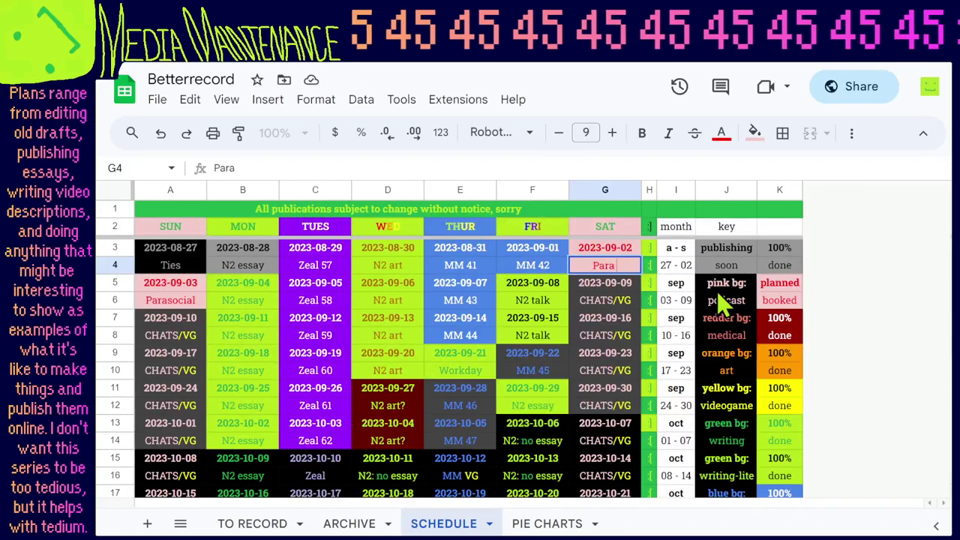
pyautogui.write(' PS')
pyautogui.press('Return')
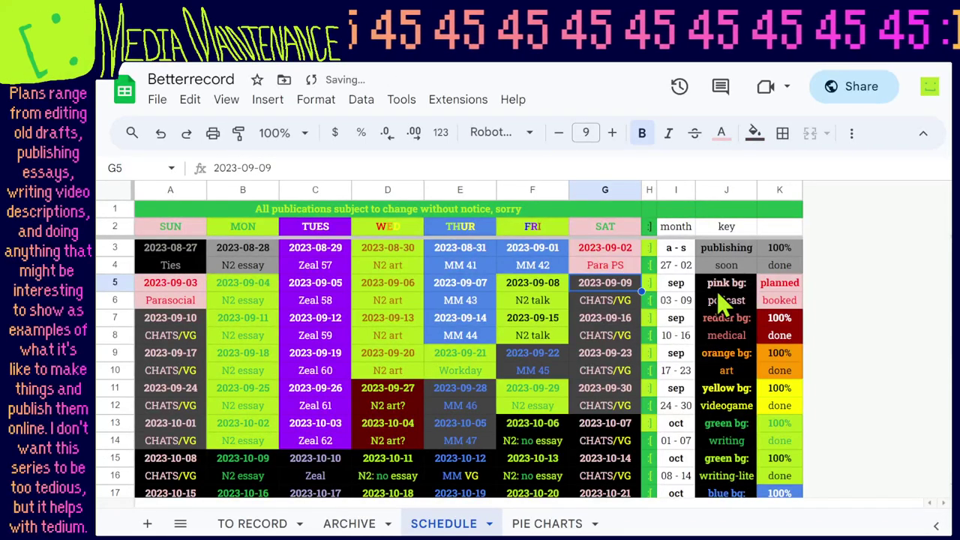
pyautogui.click(624, 271)
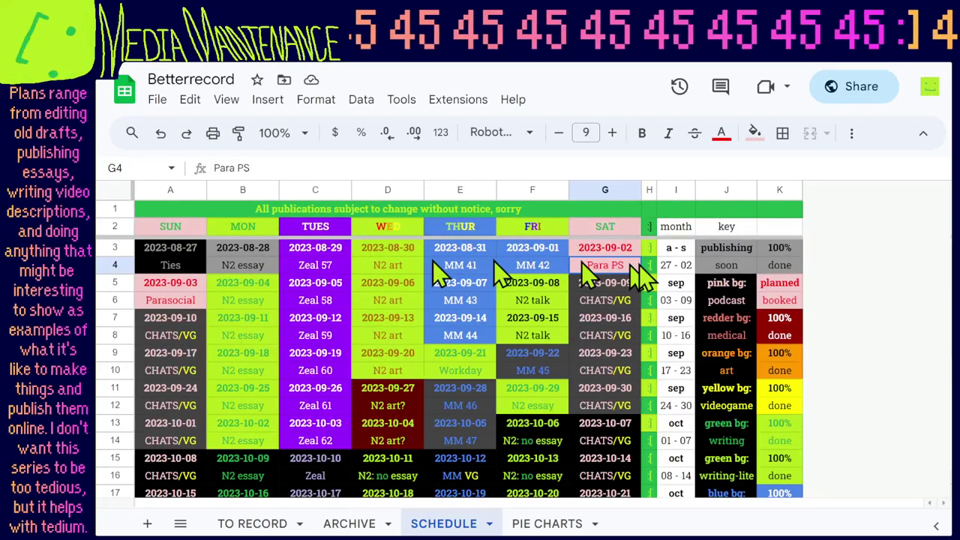
pyautogui.moveTo(619, 252); pyautogui.dragTo(615, 265)
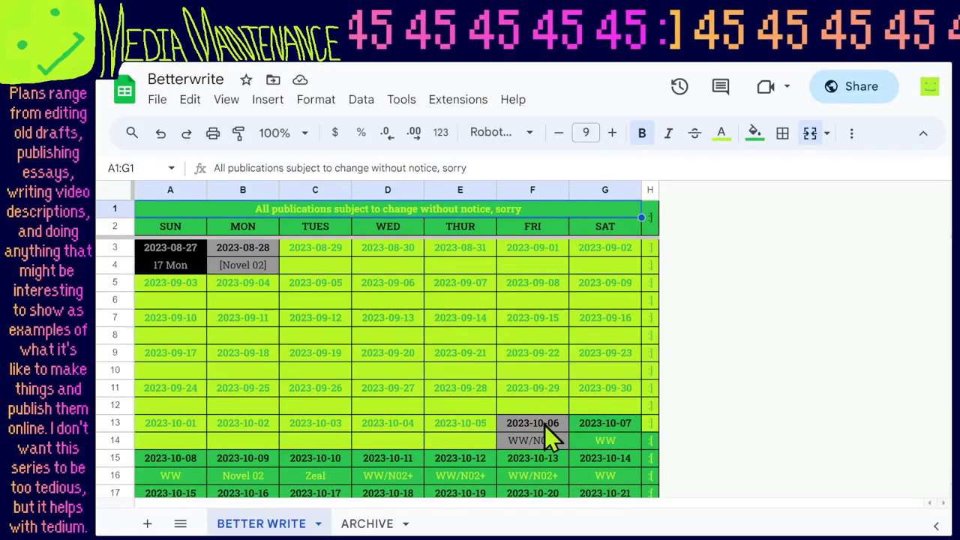
# In the Betterwrite schedule, copy the grey formatting of the 2023-10-06 date and entry onto 2023-10-07.
pyautogui.moveTo(544, 425); pyautogui.dragTo(551, 444)
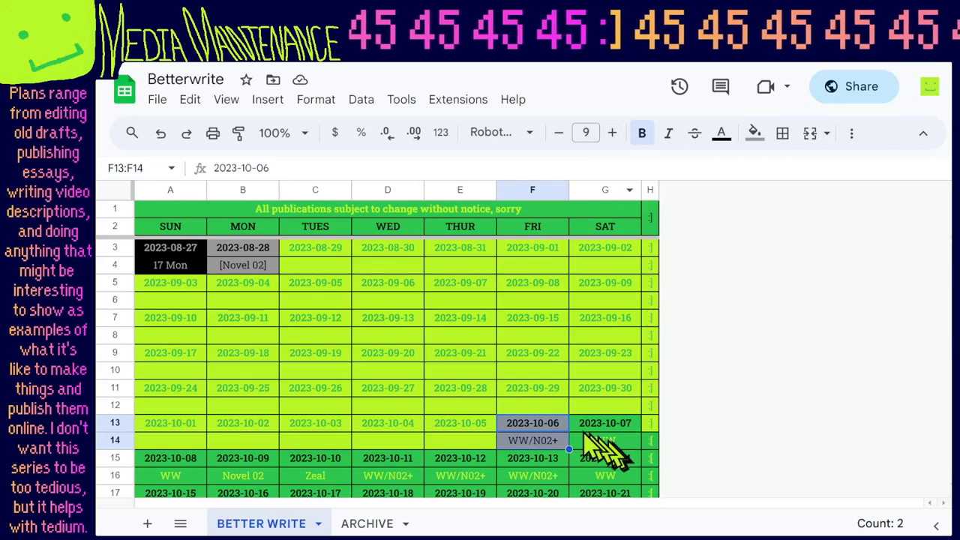
pyautogui.click(604, 443)
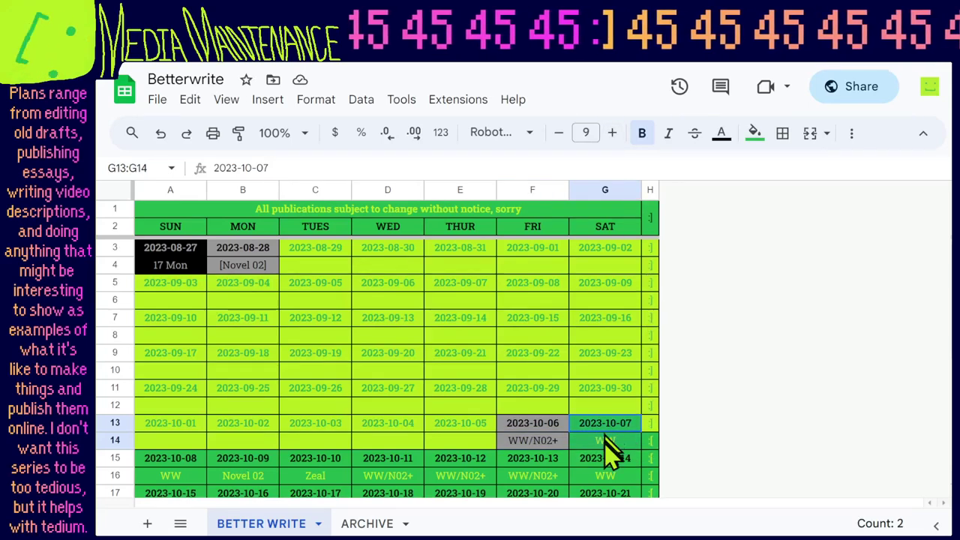
pyautogui.click(553, 439)
pyautogui.click(239, 133)
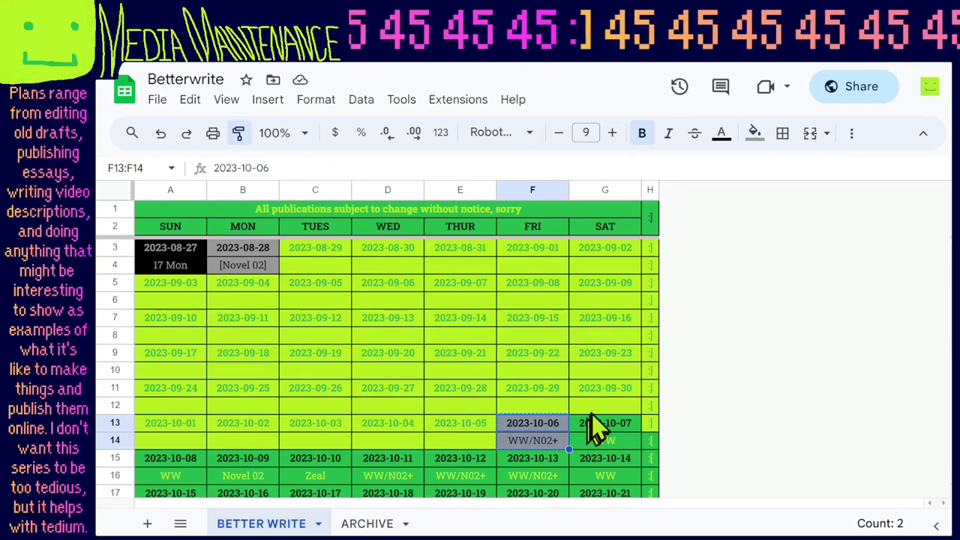
pyautogui.click(604, 433)
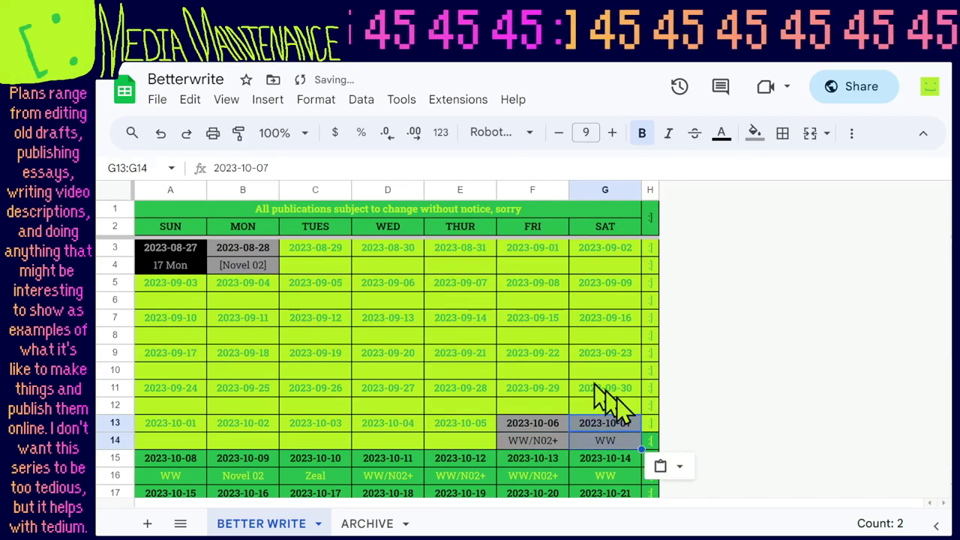
pyautogui.moveTo(534, 425); pyautogui.dragTo(595, 447)
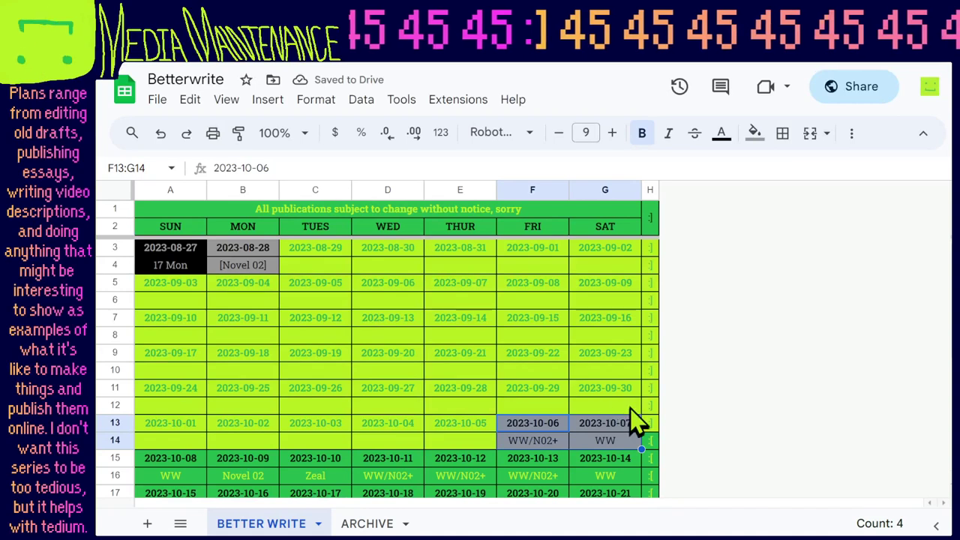
# Switch to the YouTube channel page and look through its latest videos and live streams.
pyautogui.click(420, 45)
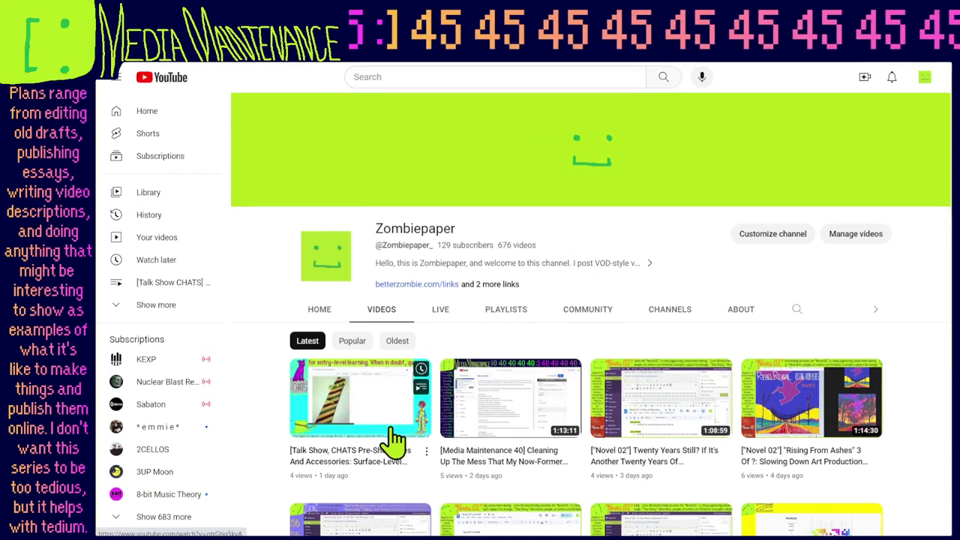
pyautogui.scroll(-1, 392, 438)
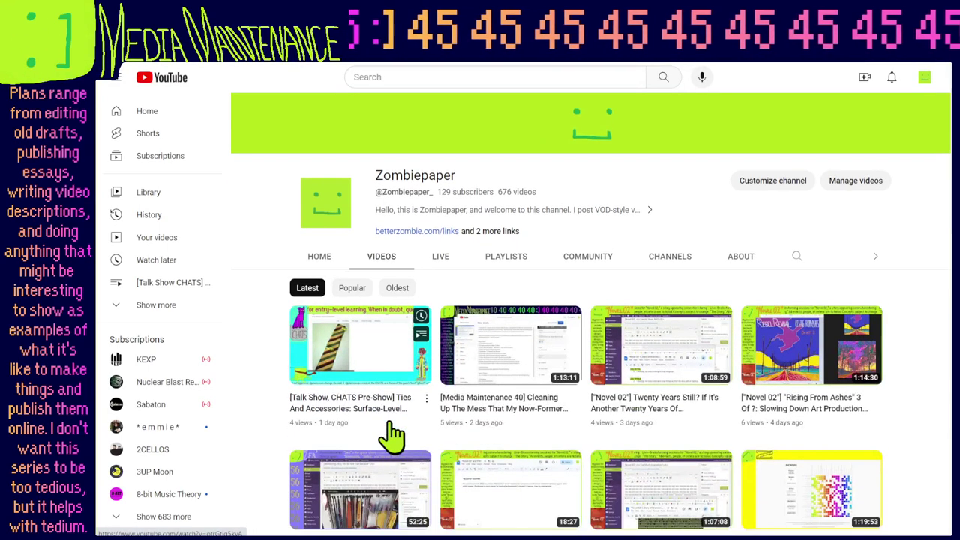
pyautogui.click(448, 258)
pyautogui.scroll(-1, 413, 420)
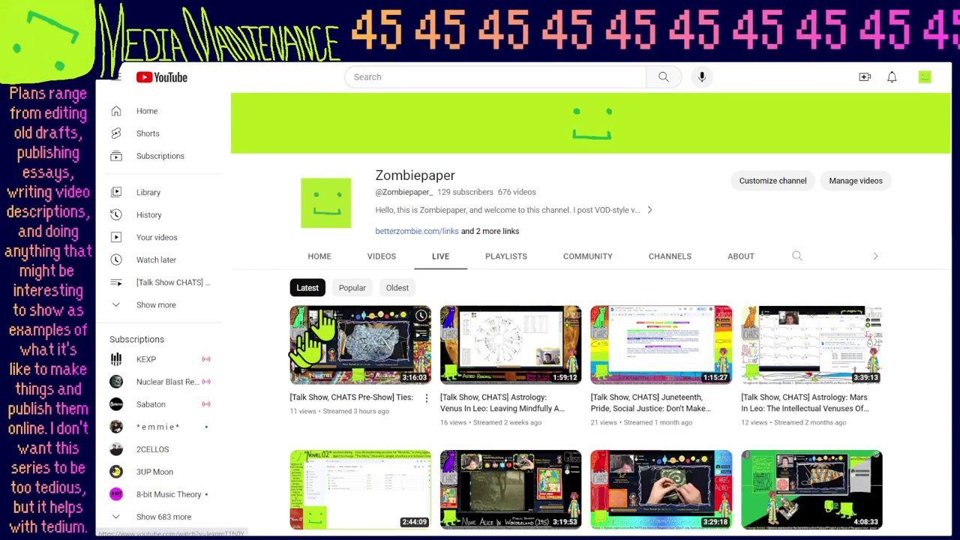
# Highlight the Processing Cuts line in the CHATS Pre-Show Ties stream's Studio description and open that video's editor.
pyautogui.hotkey('ctrl', 'Tab')
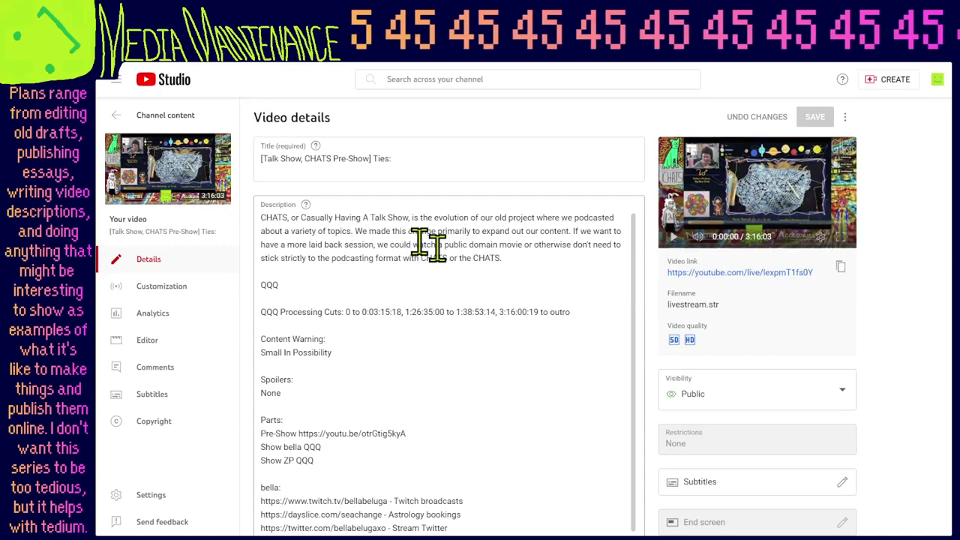
pyautogui.moveTo(570, 299); pyautogui.dragTo(576, 309)
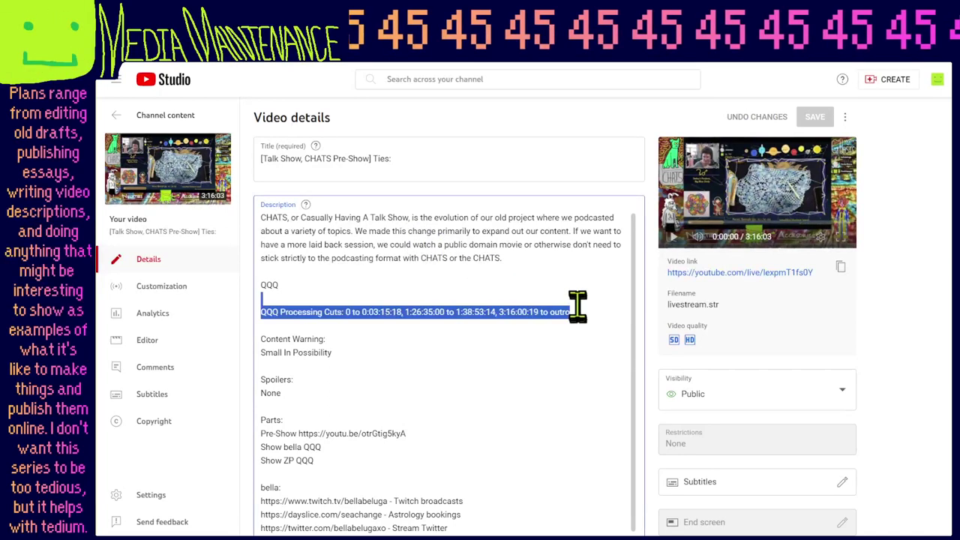
pyautogui.click(150, 340)
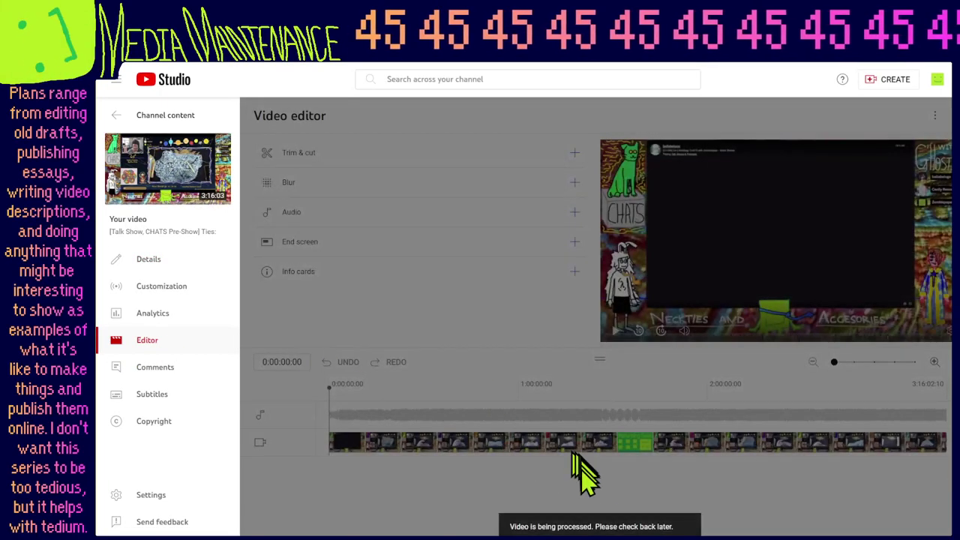
# Return to the video's details, enclose the QQQ Processing Cuts line of the description in square brackets, and save.
pyautogui.click(148, 262)
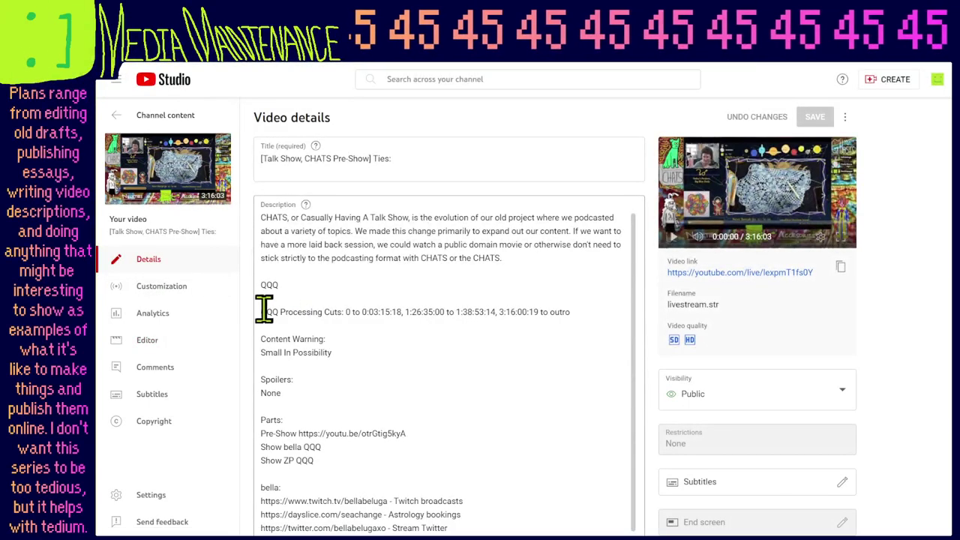
pyautogui.click(261, 308)
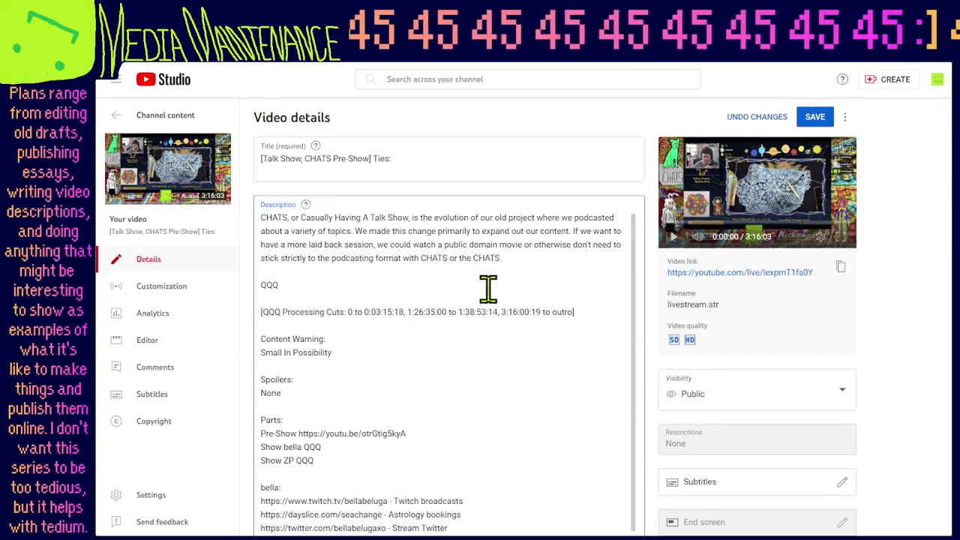
pyautogui.click(819, 121)
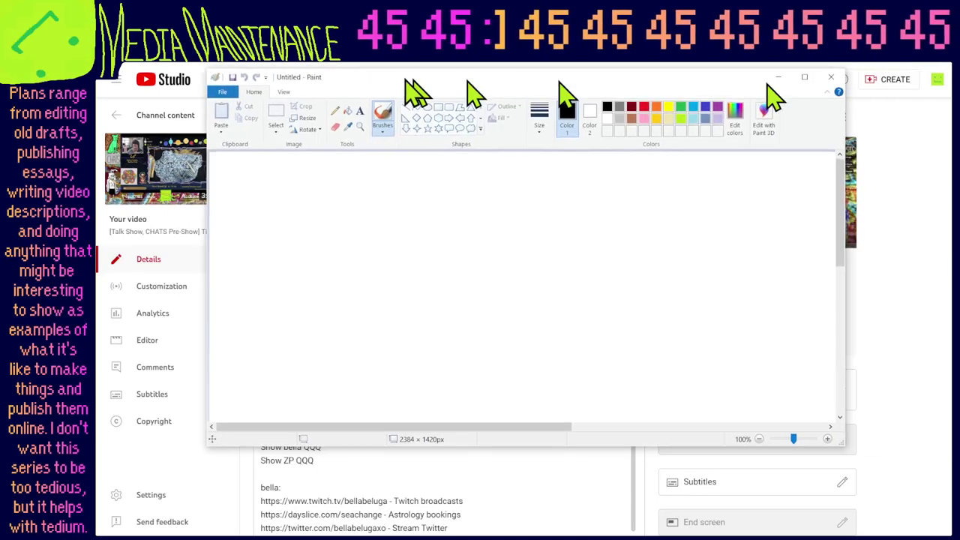
# Switch to Paint and resize the blank canvas to 600 × 337 pixels without maintaining the aspect ratio.
pyautogui.click(407, 145)
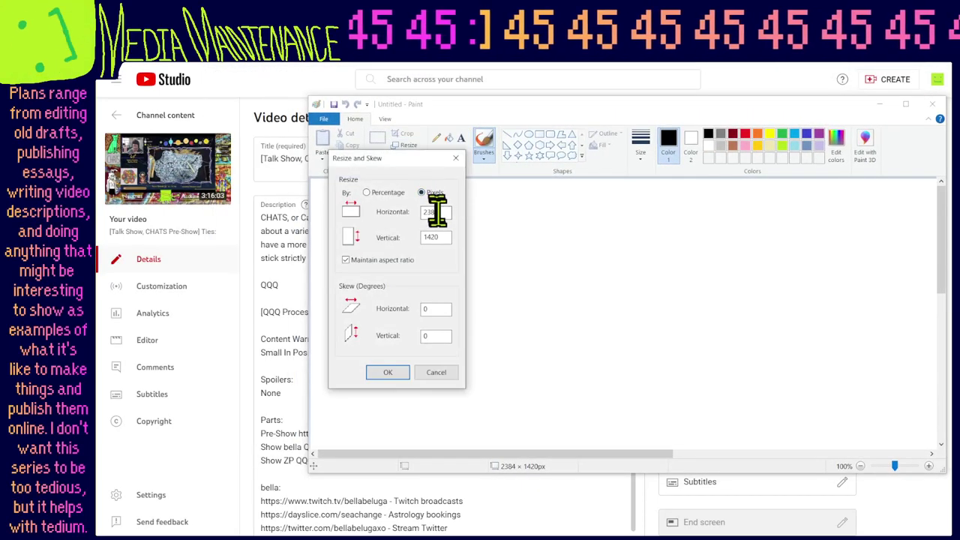
pyautogui.doubleClick(437, 211)
pyautogui.write('600')
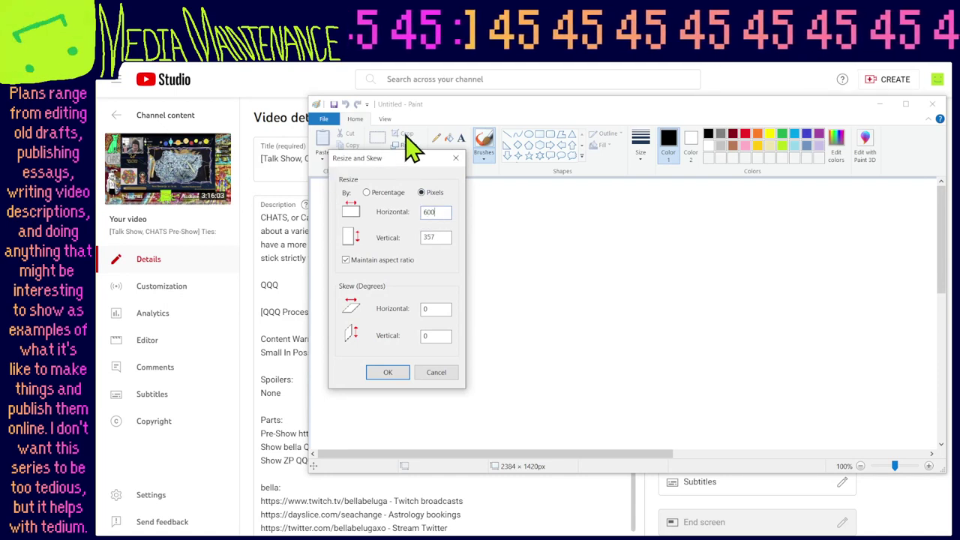
pyautogui.click(372, 260)
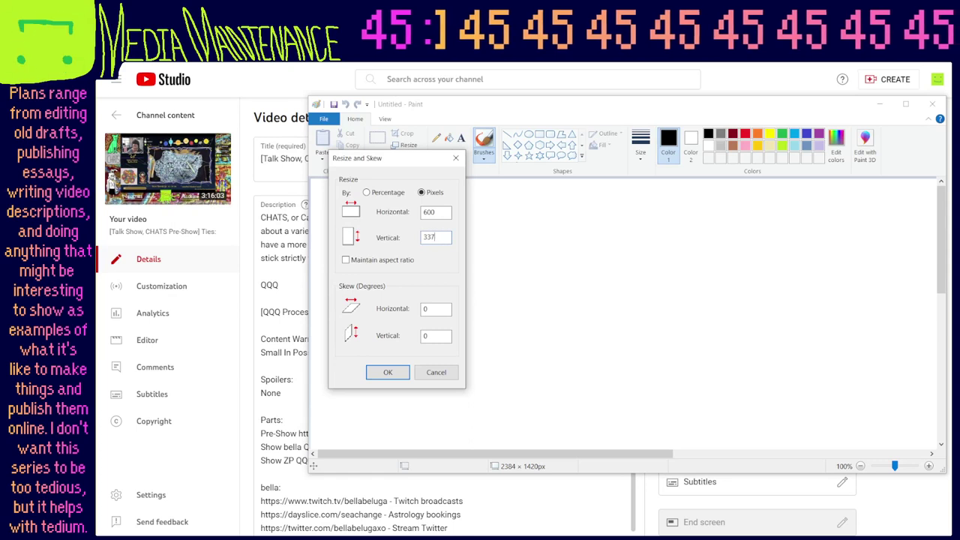
pyautogui.press('Return')
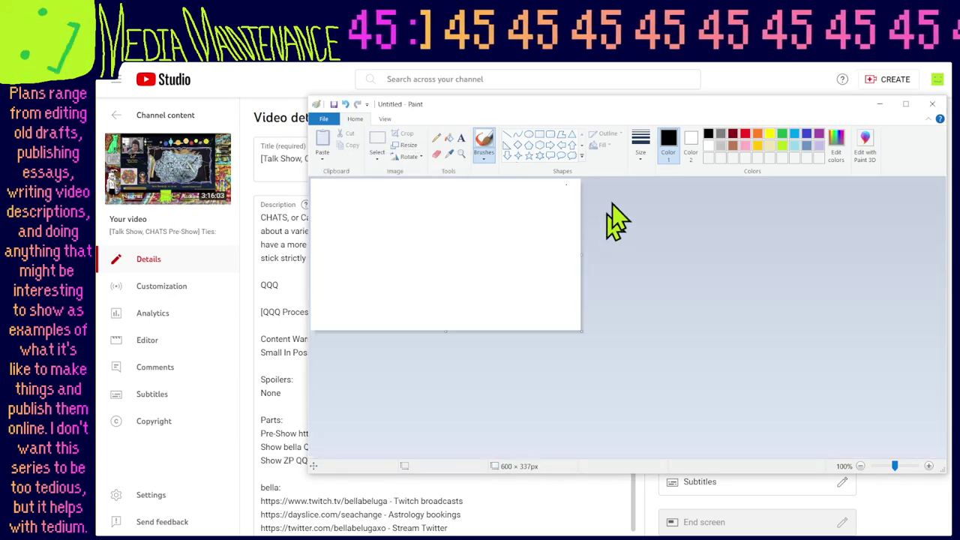
pyautogui.moveTo(719, 108); pyautogui.dragTo(680, 111)
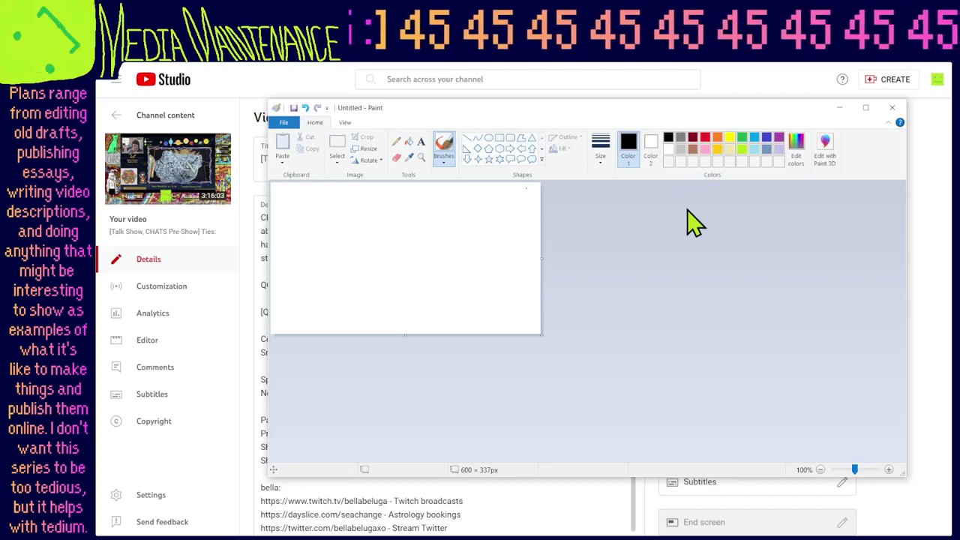
# With the Pencil at its thickest size, handwrite "11AM" near the canvas's upper edge and draw a long horizontal line beneath it.
pyautogui.click(391, 145)
pyautogui.click(601, 150)
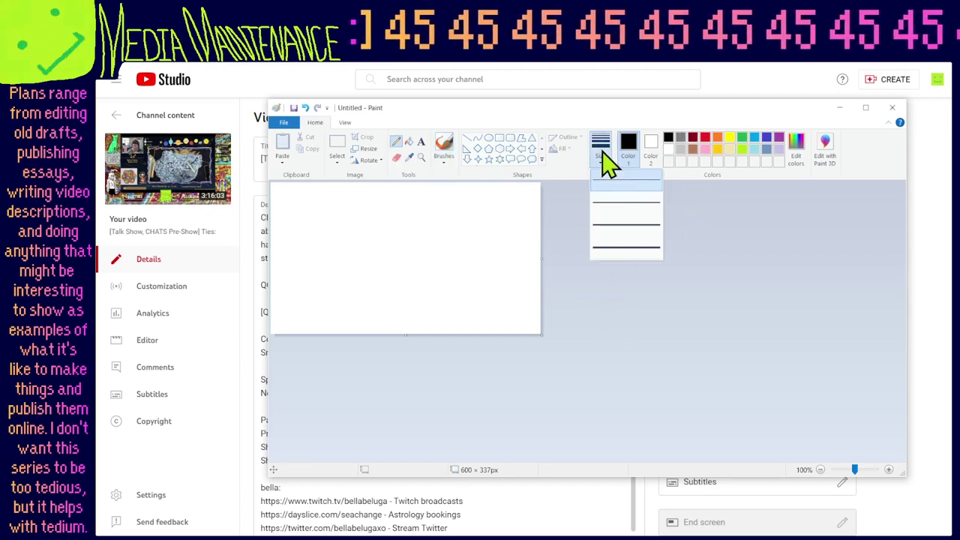
pyautogui.click(627, 244)
pyautogui.moveTo(323, 198)
pyautogui.mouseDown()
pyautogui.moveTo(322, 216)
pyautogui.moveTo(346, 204)
pyautogui.moveTo(364, 217)
pyautogui.mouseUp()
pyautogui.moveTo(348, 210)
pyautogui.mouseDown()
pyautogui.moveTo(381, 203)
pyautogui.moveTo(386, 216)
pyautogui.mouseUp()
pyautogui.moveTo(292, 222); pyautogui.dragTo(555, 231)
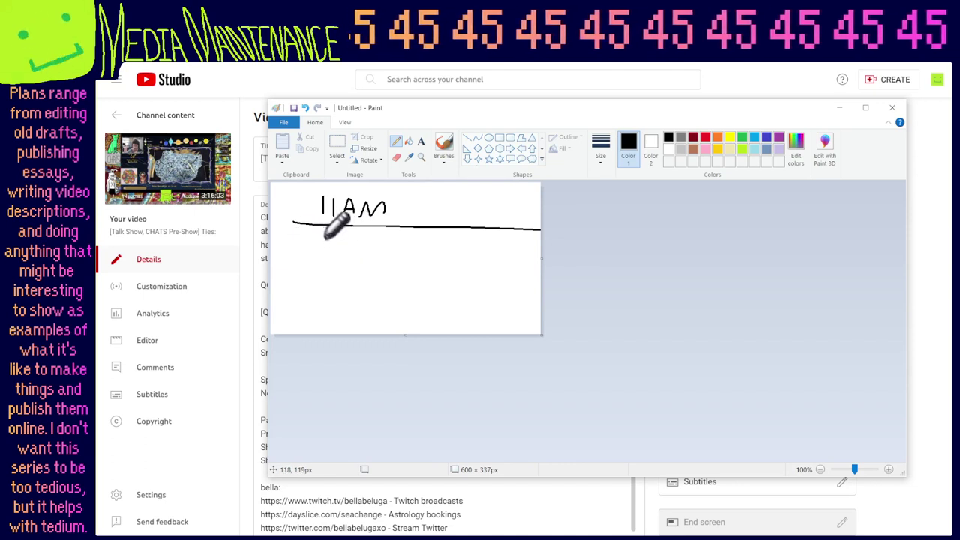
# Write a second "11AM" below the line, shift the whole drawing left, and add "5MIN" and "SUM" underneath.
pyautogui.moveTo(324, 237)
pyautogui.mouseDown()
pyautogui.moveTo(324, 255)
pyautogui.moveTo(356, 258)
pyautogui.moveTo(371, 241)
pyautogui.moveTo(386, 259)
pyautogui.mouseUp()
pyautogui.hotkey('ctrl', 'a')
pyautogui.moveTo(447, 252); pyautogui.dragTo(414, 252)
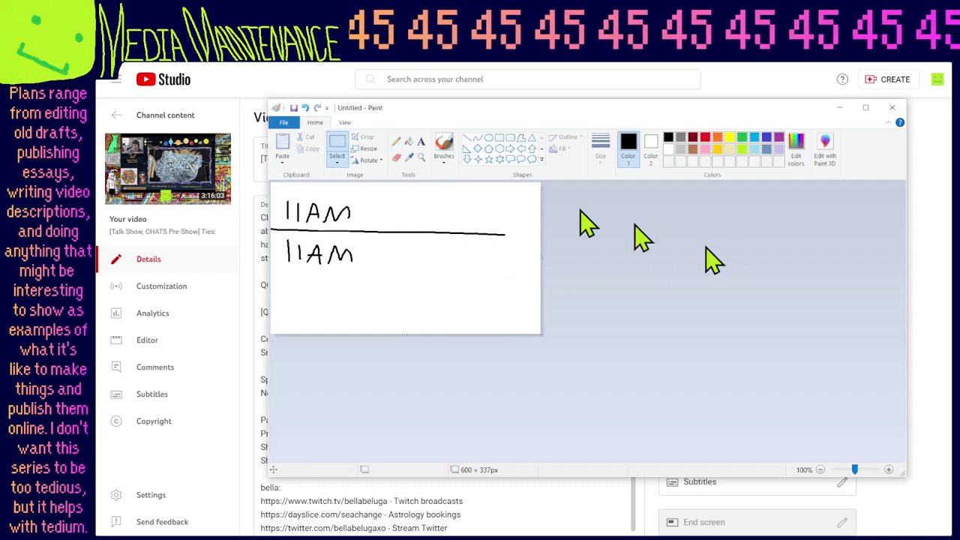
pyautogui.click(396, 142)
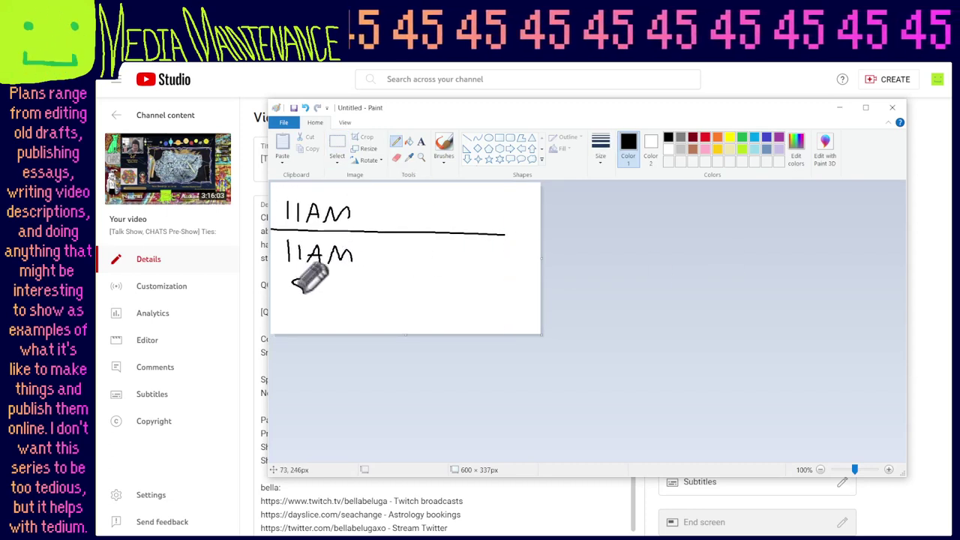
pyautogui.moveTo(293, 287)
pyautogui.mouseDown()
pyautogui.moveTo(338, 283)
pyautogui.moveTo(343, 294)
pyautogui.moveTo(300, 322)
pyautogui.moveTo(347, 323)
pyautogui.mouseUp()
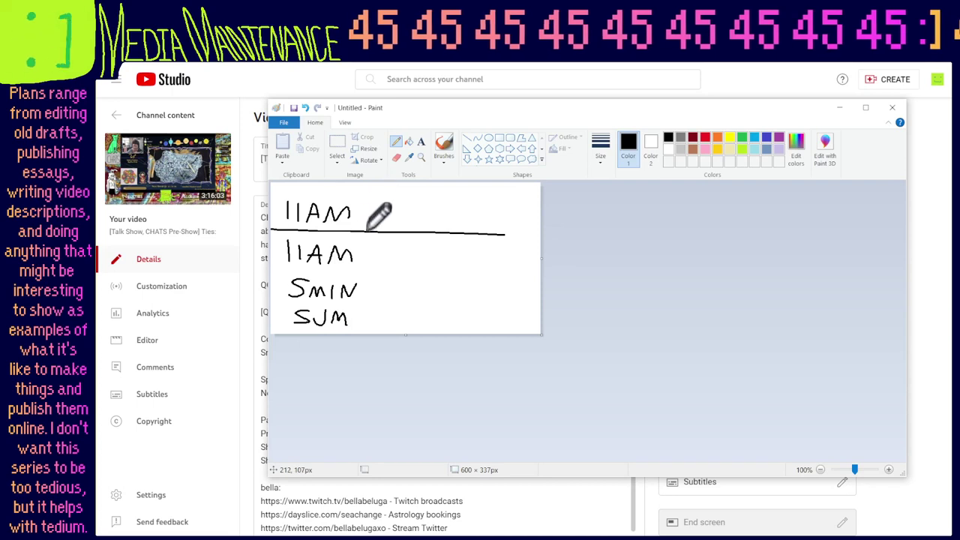
# Draw a vertical divider beside the lower entries, write "PST" above the line, and add "Noon" and "4PM" joined by a bracket.
pyautogui.moveTo(364, 235); pyautogui.dragTo(362, 332)
pyautogui.moveTo(381, 246)
pyautogui.mouseDown()
pyautogui.moveTo(378, 258)
pyautogui.moveTo(431, 262)
pyautogui.mouseUp()
pyautogui.moveTo(416, 198)
pyautogui.mouseDown()
pyautogui.moveTo(417, 221)
pyautogui.moveTo(417, 210)
pyautogui.moveTo(442, 209)
pyautogui.moveTo(438, 220)
pyautogui.moveTo(480, 199)
pyautogui.mouseUp()
pyautogui.moveTo(467, 201); pyautogui.dragTo(466, 220)
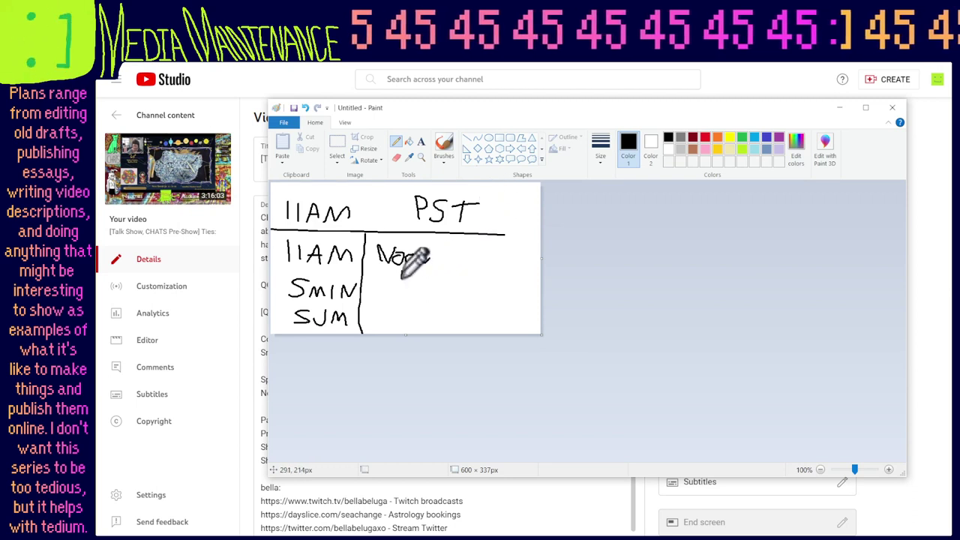
pyautogui.moveTo(401, 272)
pyautogui.mouseDown()
pyautogui.moveTo(442, 300)
pyautogui.moveTo(468, 279)
pyautogui.mouseUp()
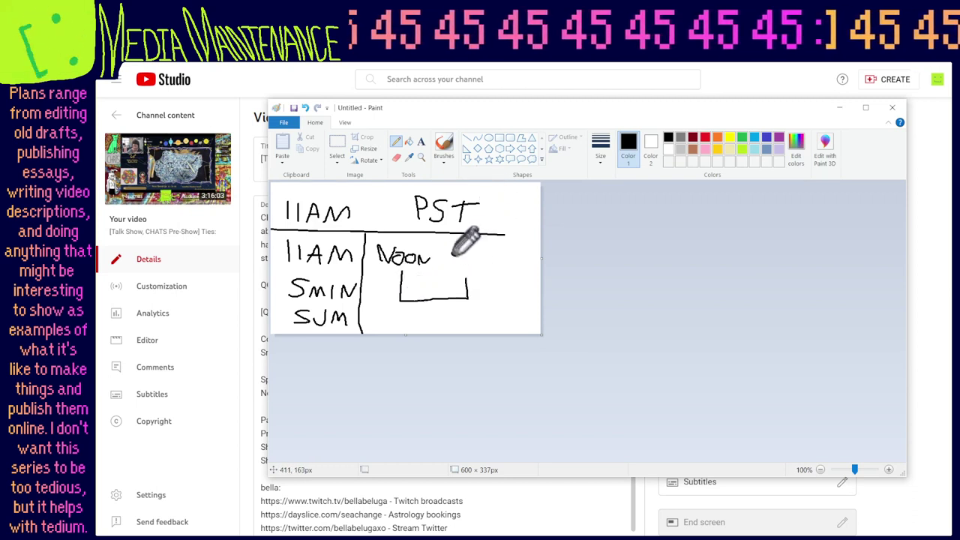
pyautogui.moveTo(459, 246)
pyautogui.mouseDown()
pyautogui.moveTo(461, 264)
pyautogui.moveTo(473, 256)
pyautogui.mouseUp()
pyautogui.moveTo(485, 264); pyautogui.dragTo(495, 264)
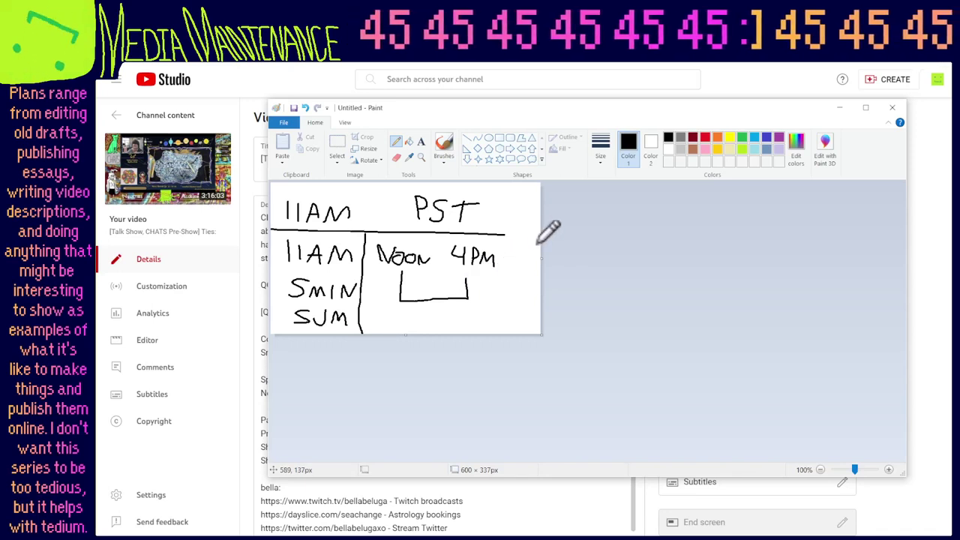
# Nudge the whole drawing slightly up and left and widen the canvas to about 1098 pixels.
pyautogui.scroll(1, 539, 235)
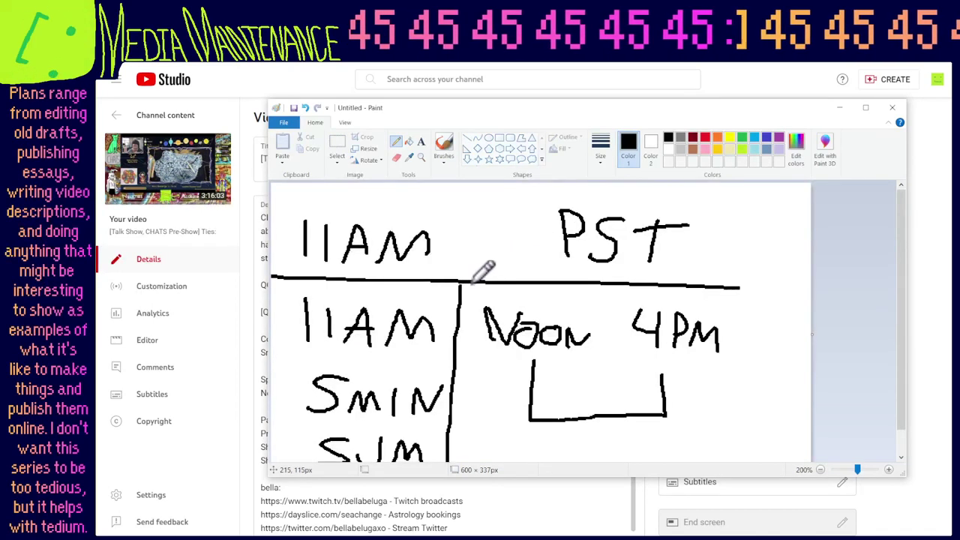
pyautogui.hotkey('ctrl', 'a')
pyautogui.moveTo(643, 300); pyautogui.dragTo(625, 294)
pyautogui.scroll(-2, 868, 283)
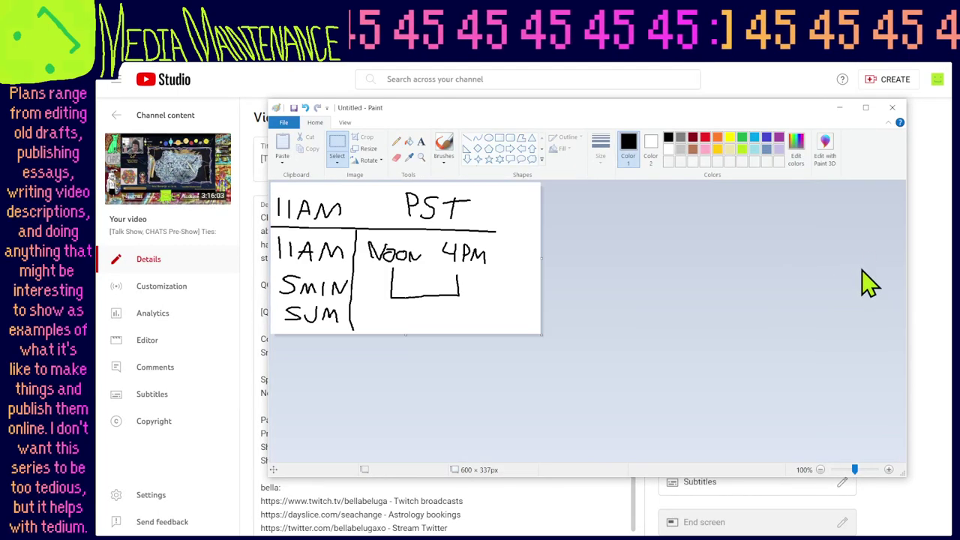
pyautogui.scroll(1, 544, 263)
pyautogui.moveTo(547, 266); pyautogui.dragTo(765, 267)
# Extend the schedule after 4PM with "–6PM", draw a bracket below that range, and label the two brackets "CH" and "RE".
pyautogui.click(395, 141)
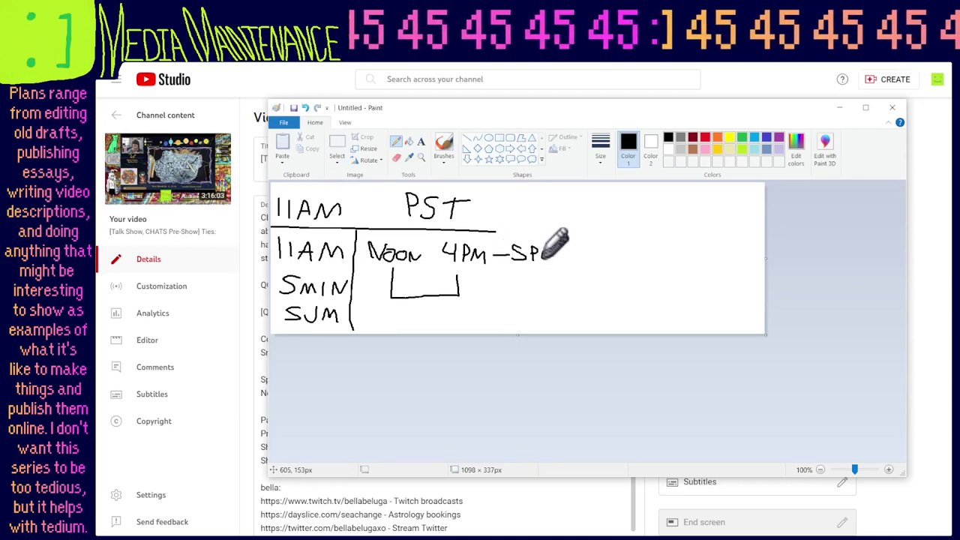
pyautogui.moveTo(541, 258); pyautogui.dragTo(559, 258)
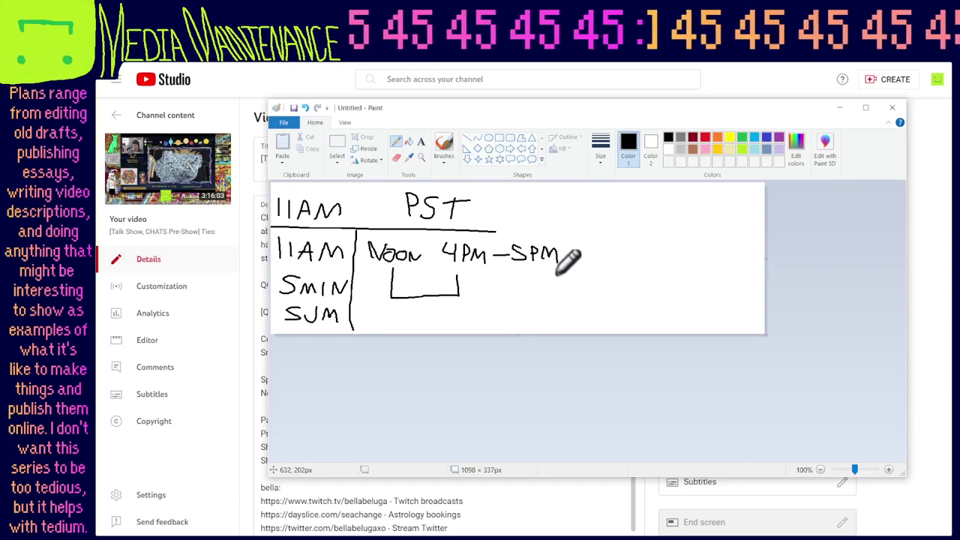
pyautogui.hotkey('ctrl', 'z')
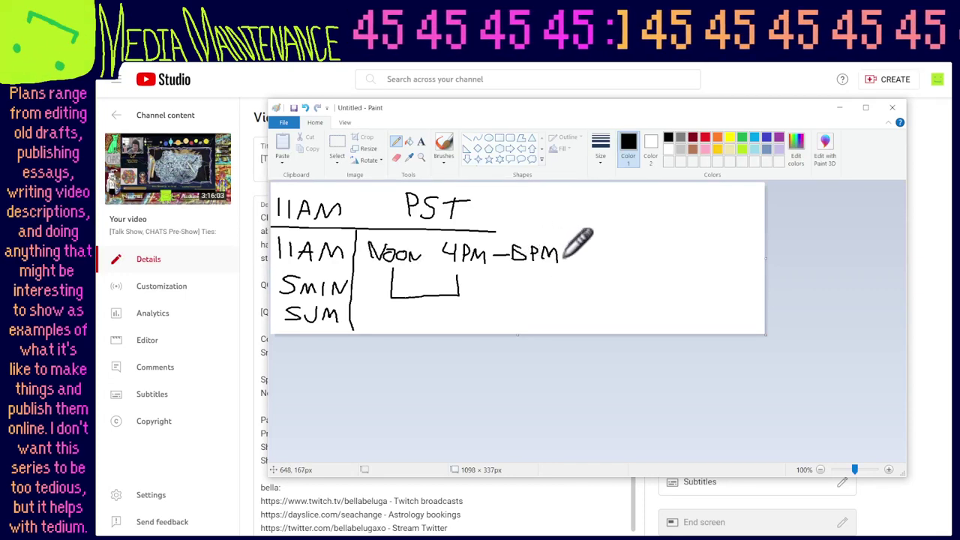
pyautogui.moveTo(475, 293); pyautogui.dragTo(545, 276)
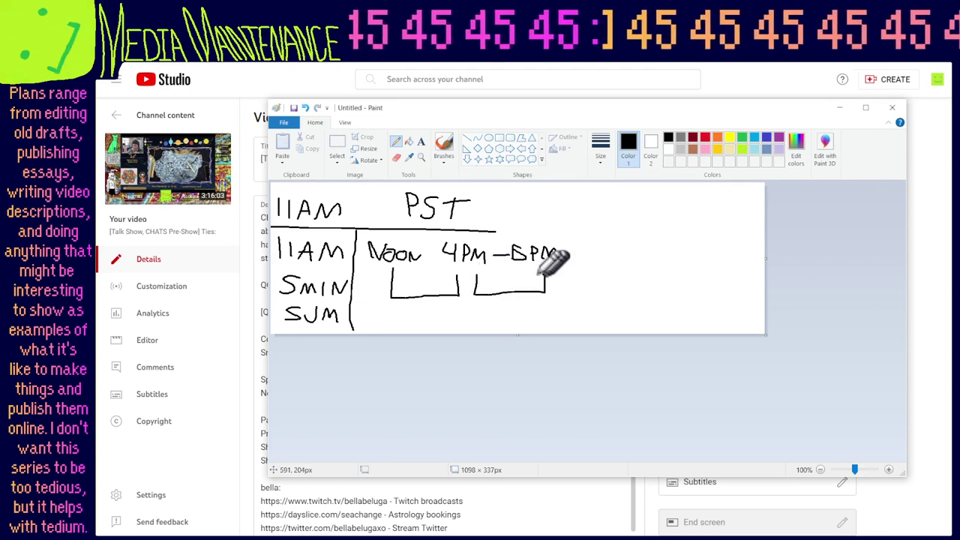
pyautogui.moveTo(419, 288)
pyautogui.mouseDown()
pyautogui.moveTo(417, 275)
pyautogui.moveTo(436, 282)
pyautogui.mouseUp()
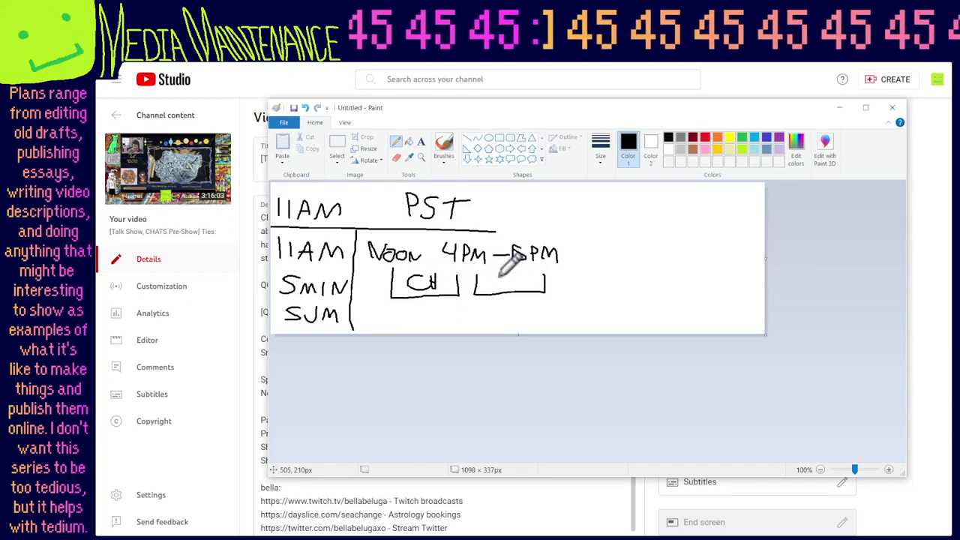
pyautogui.moveTo(489, 282); pyautogui.dragTo(499, 279)
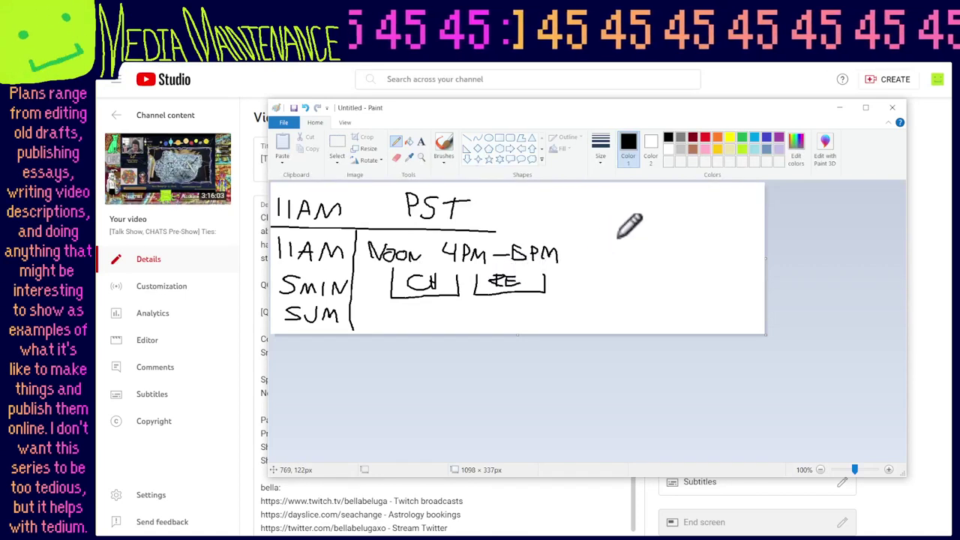
# Add a "7PM–9PM" time range to the schedule with a bracket below it labelled "MM".
pyautogui.moveTo(582, 246)
pyautogui.mouseDown()
pyautogui.moveTo(587, 262)
pyautogui.moveTo(640, 250)
pyautogui.moveTo(647, 258)
pyautogui.mouseUp()
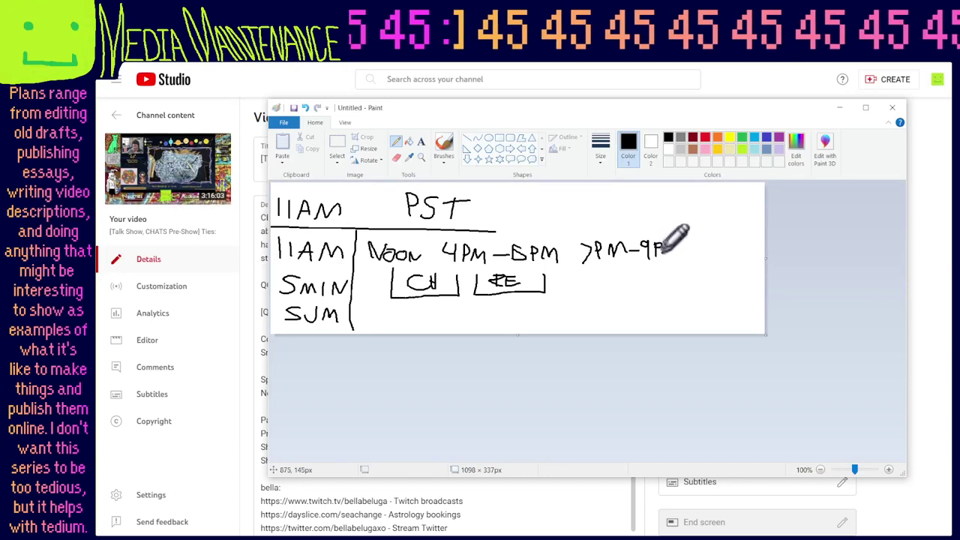
pyautogui.moveTo(667, 246); pyautogui.dragTo(678, 256)
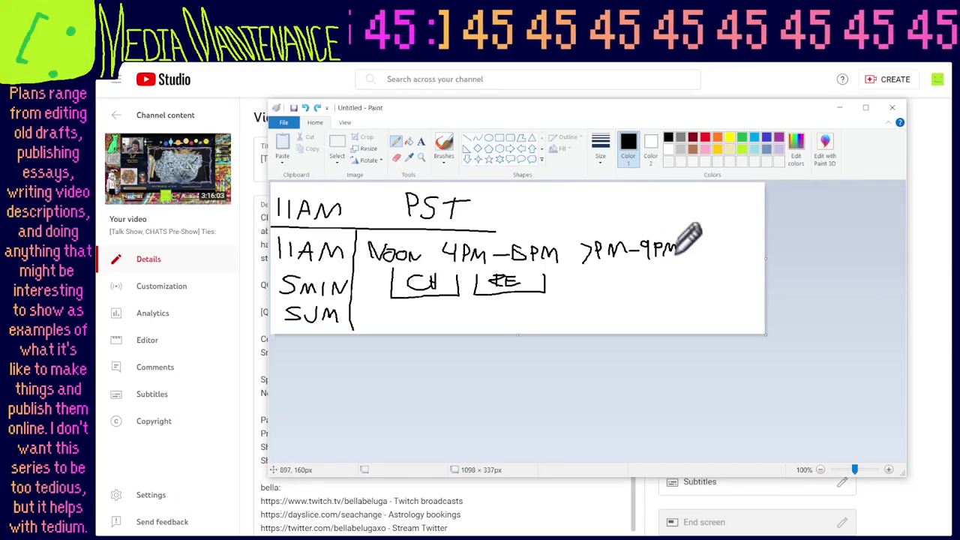
pyautogui.moveTo(580, 272)
pyautogui.mouseDown()
pyautogui.moveTo(579, 295)
pyautogui.moveTo(670, 295)
pyautogui.moveTo(671, 274)
pyautogui.mouseUp()
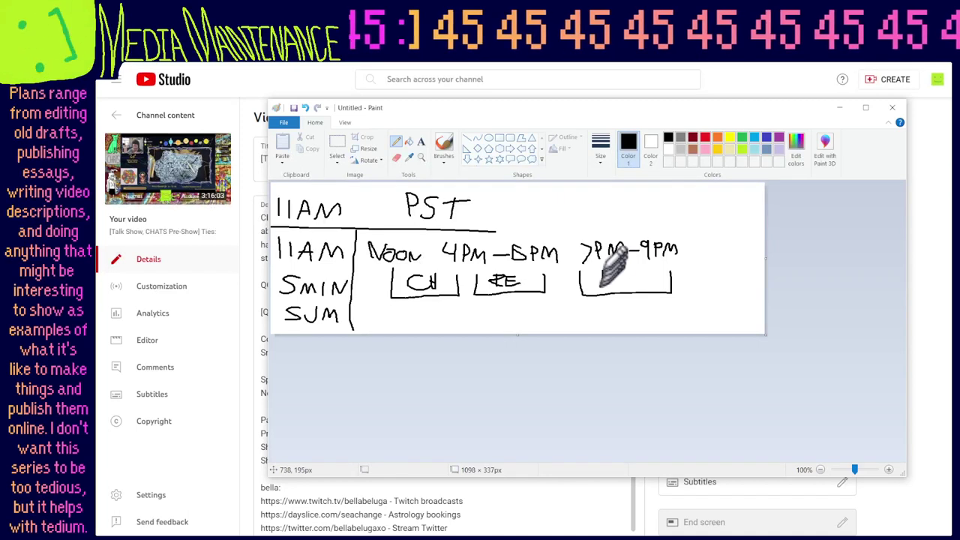
pyautogui.moveTo(603, 285)
pyautogui.mouseDown()
pyautogui.moveTo(613, 275)
pyautogui.moveTo(658, 281)
pyautogui.mouseUp()
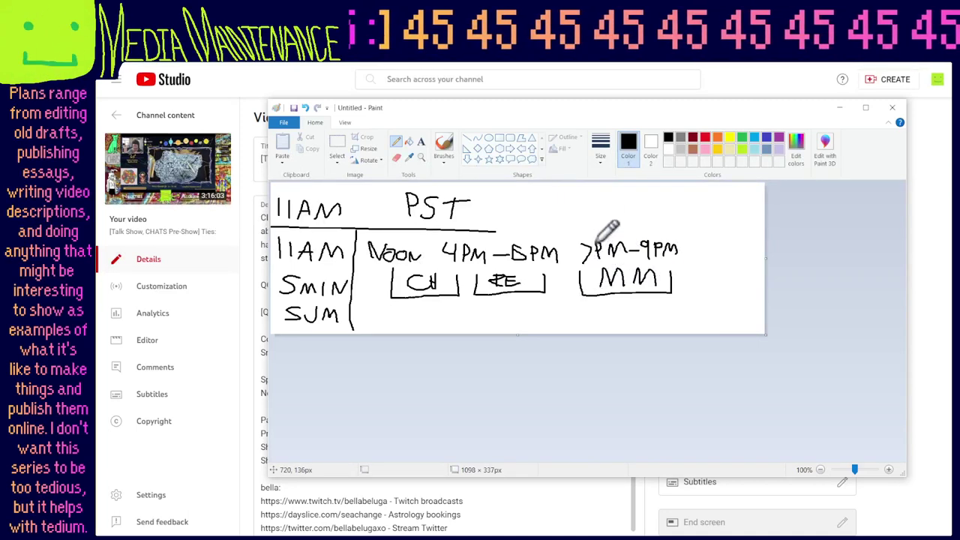
# Shift the whole drawing right, extend the horizontal line to the canvas edge, and write "W" below it and ">" above it.
pyautogui.hotkey('ctrl', 'a')
pyautogui.moveTo(558, 255); pyautogui.dragTo(637, 257)
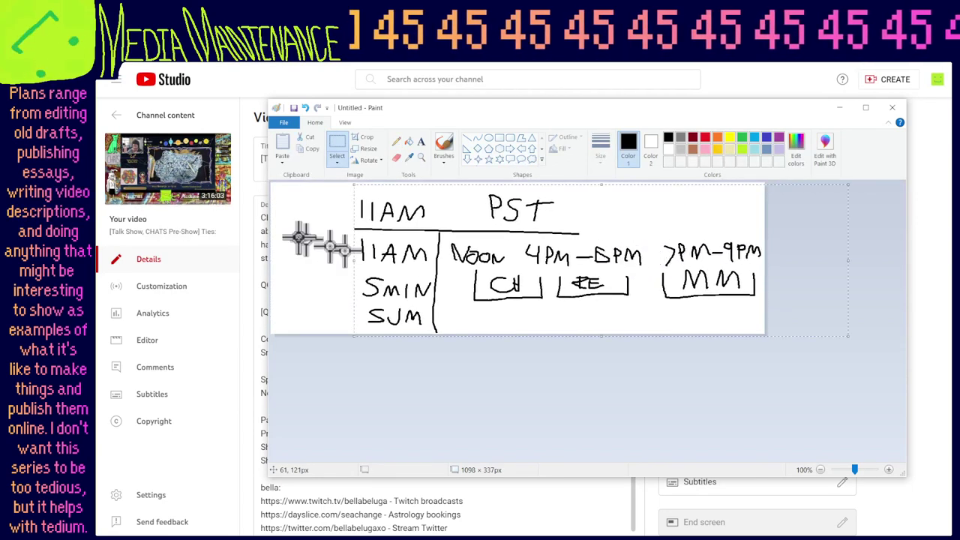
pyautogui.click(396, 141)
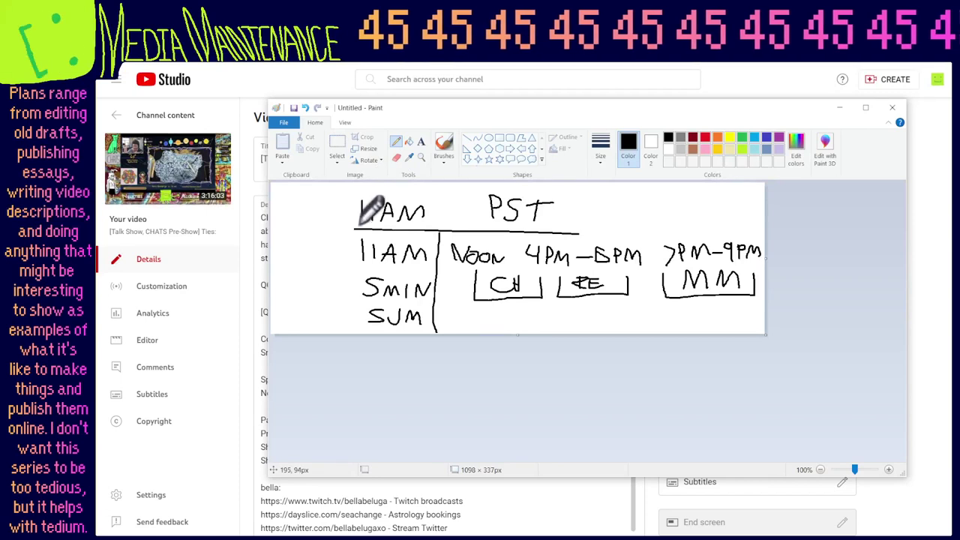
pyautogui.moveTo(357, 230); pyautogui.dragTo(271, 231)
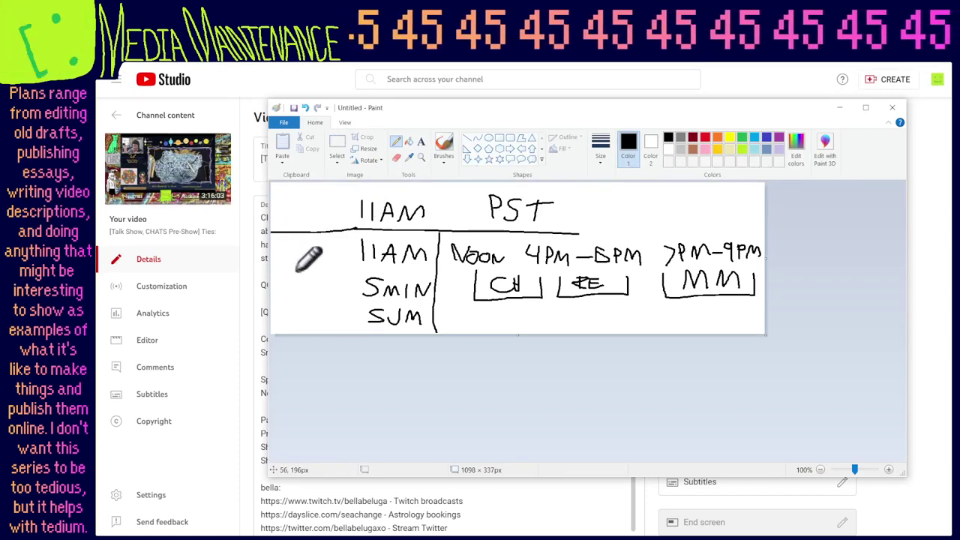
pyautogui.moveTo(286, 266)
pyautogui.mouseDown()
pyautogui.moveTo(291, 299)
pyautogui.moveTo(322, 279)
pyautogui.mouseUp()
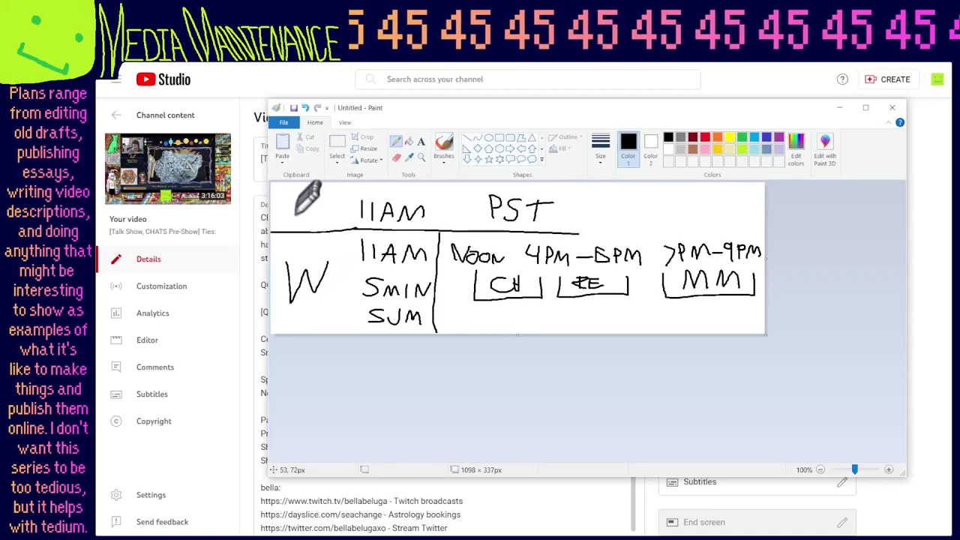
pyautogui.moveTo(294, 198); pyautogui.dragTo(289, 225)
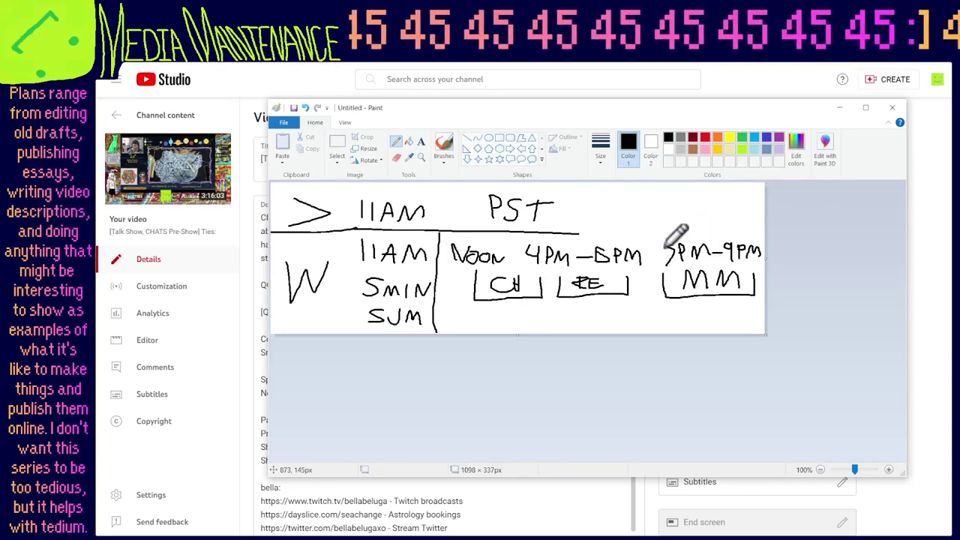
# Switch to YouTube Studio and review the processing cuts line in the Ties stream's description.
pyautogui.hotkey('alt', 'Tab')
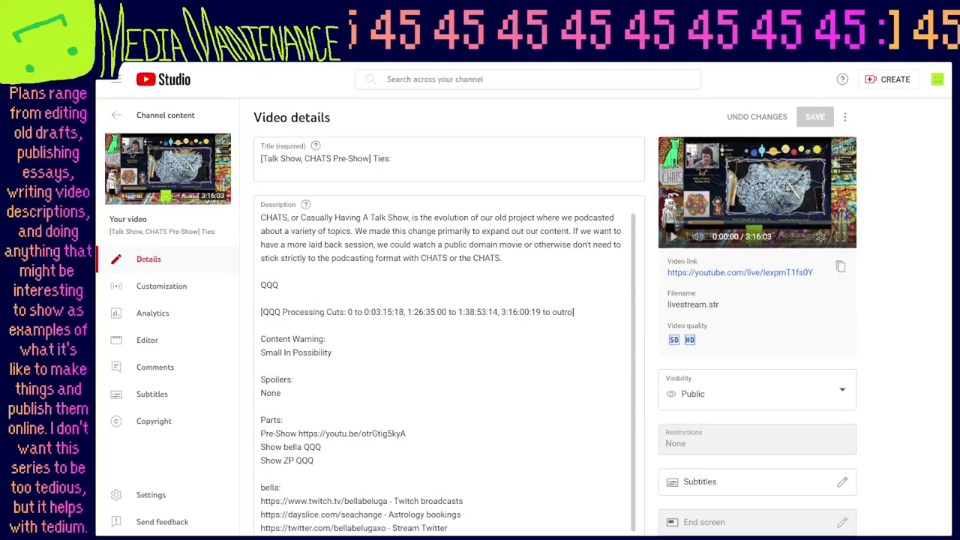
pyautogui.tripleClick(582, 312)
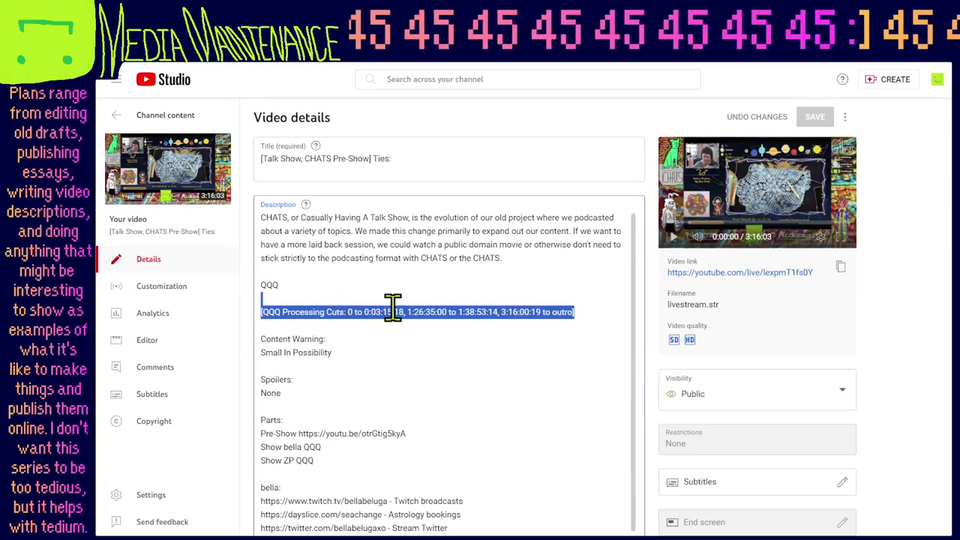
pyautogui.click(457, 314)
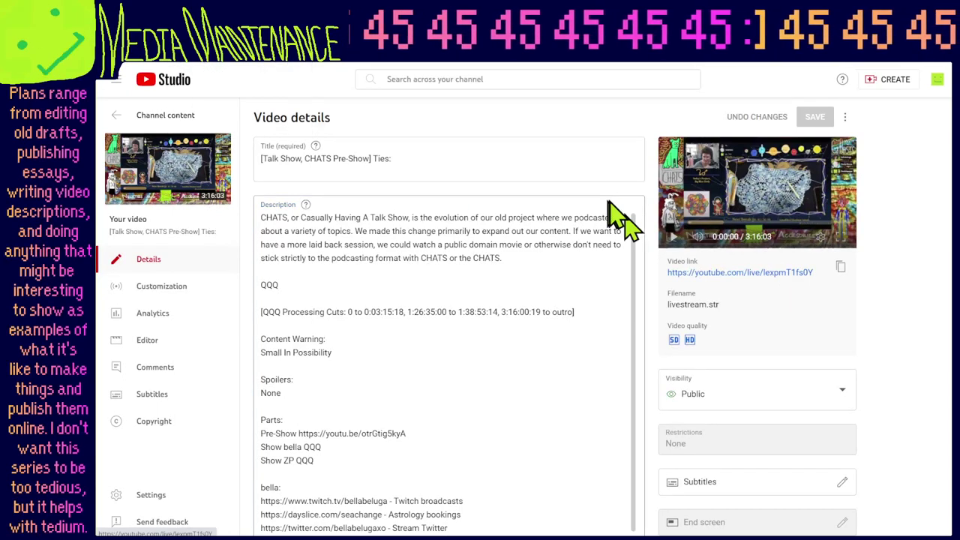
# Open the Ties stream's YouTube watch page and pause playback.
pyautogui.rightClick(327, 60)
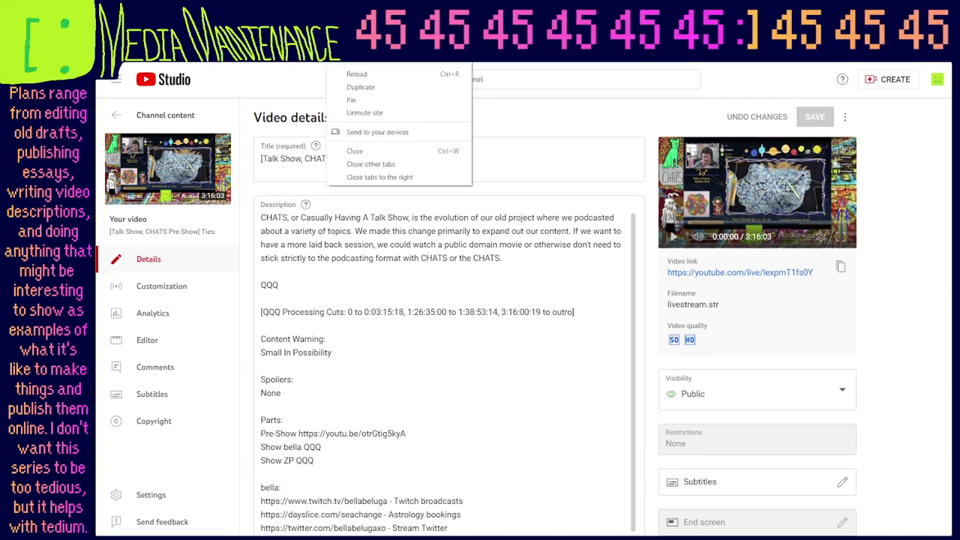
pyautogui.click(310, 86)
pyautogui.click(330, 61)
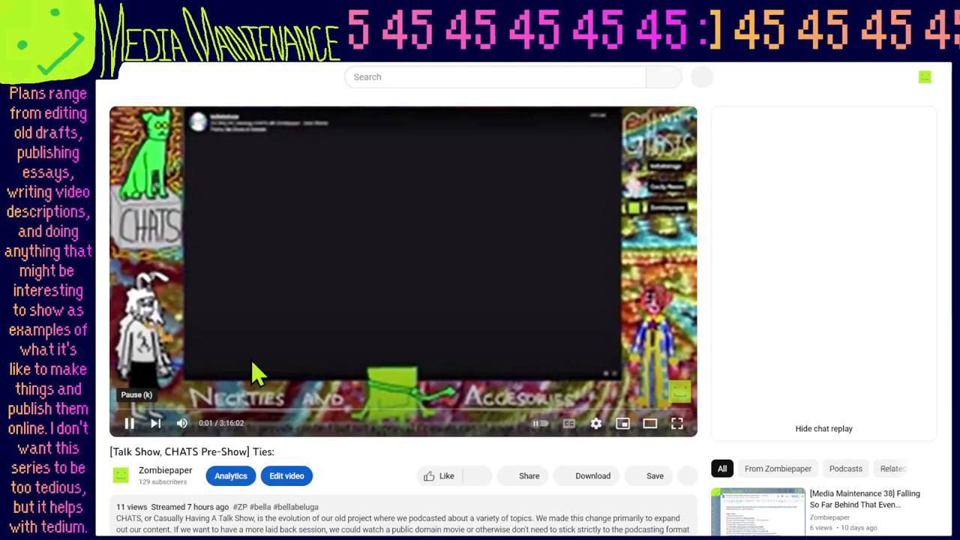
pyautogui.press('k')
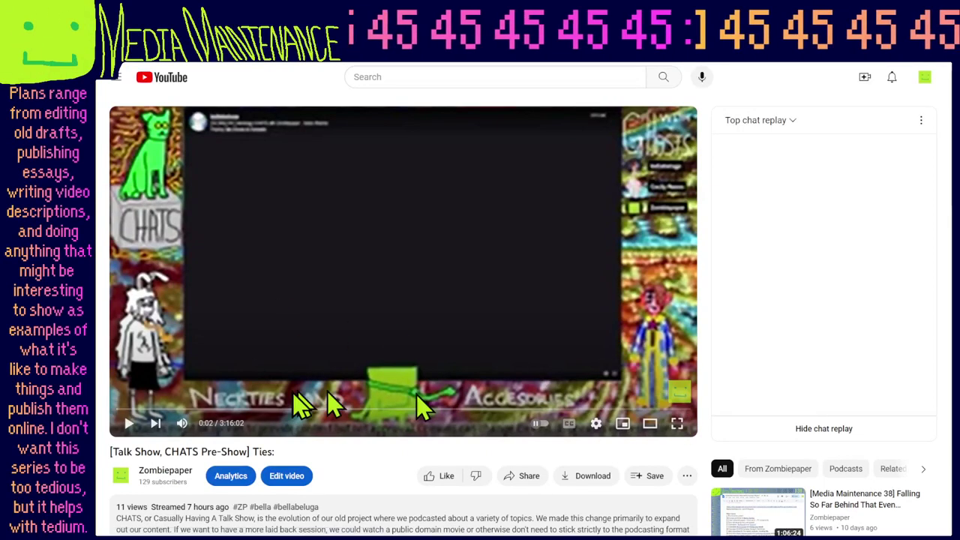
# Skip the paused stream to about 27 minutes and advance in five-second jumps to examine the early chat replay.
pyautogui.click(204, 411)
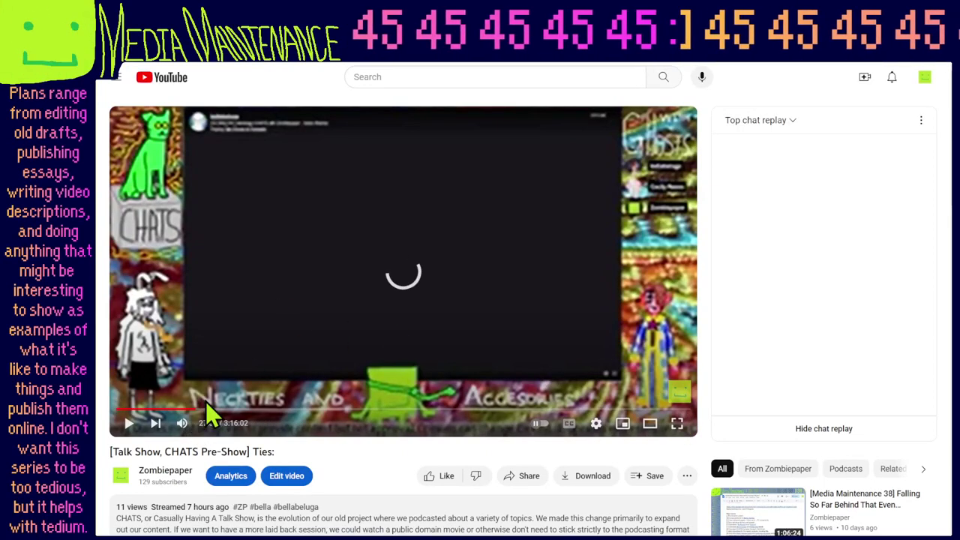
pyautogui.press('Right')
pyautogui.press('Right')
pyautogui.press('Right')
pyautogui.press('Right')
pyautogui.press('Right')
pyautogui.press('Right')
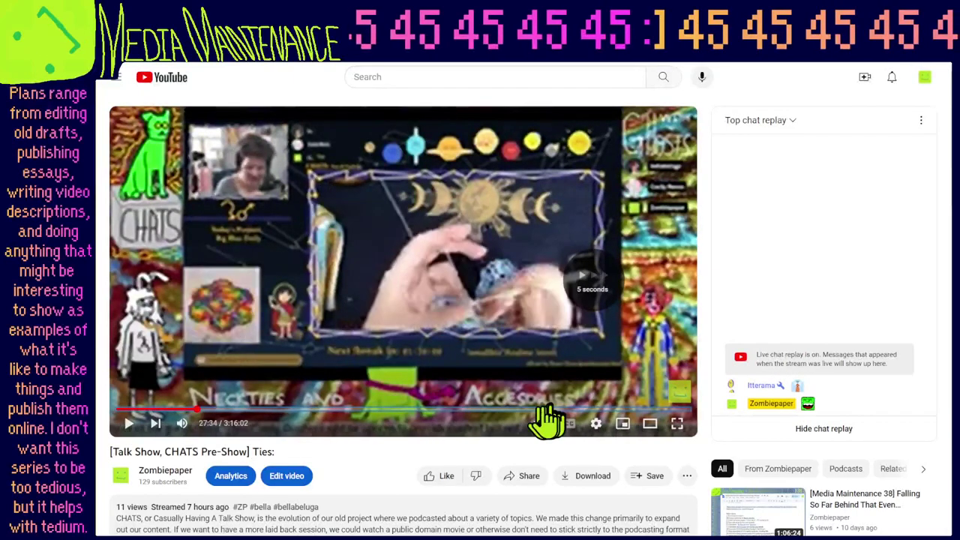
pyautogui.press('Right')
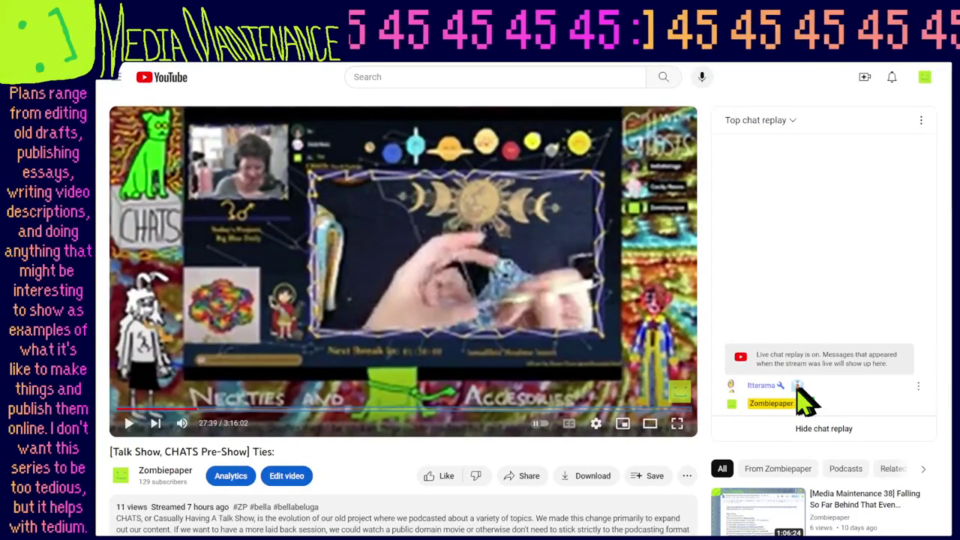
# Jump through the stream from about 1:17:34 to 1:46:10 and check the chat replay messages and participants.
pyautogui.click(344, 409)
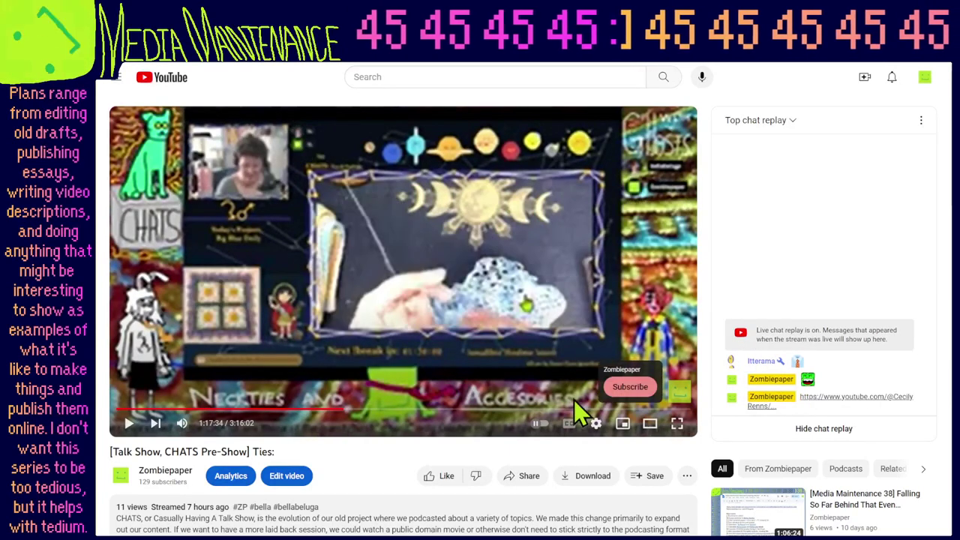
pyautogui.press('Right')
pyautogui.press('Right')
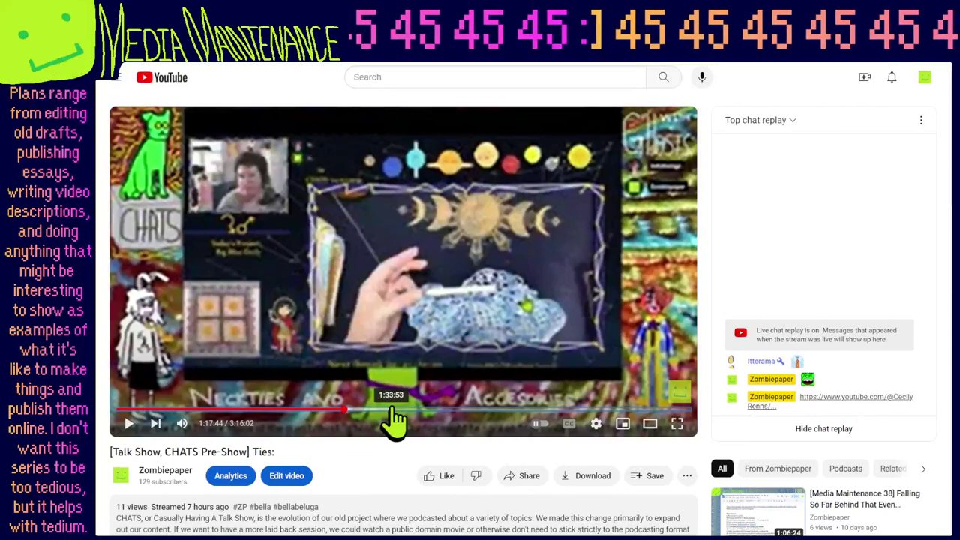
pyautogui.click(391, 409)
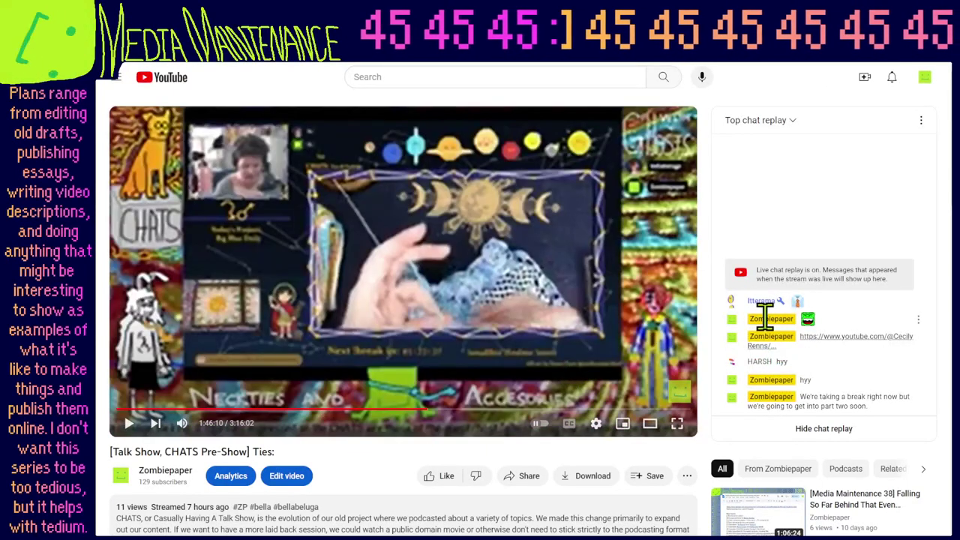
pyautogui.doubleClick(757, 361)
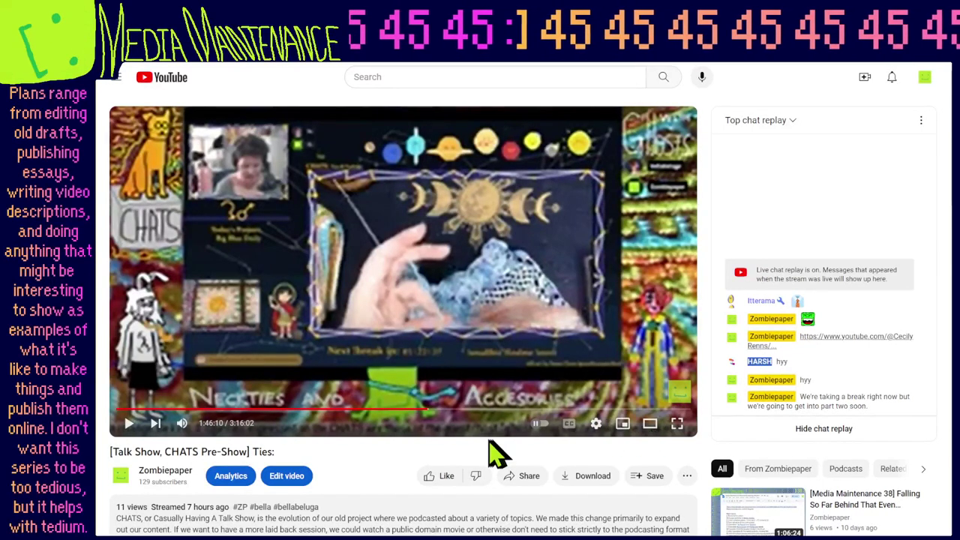
# Jump through the stream from about 2:04:13 to 3:12:46 and check the remaining chat replay messages.
pyautogui.click(480, 410)
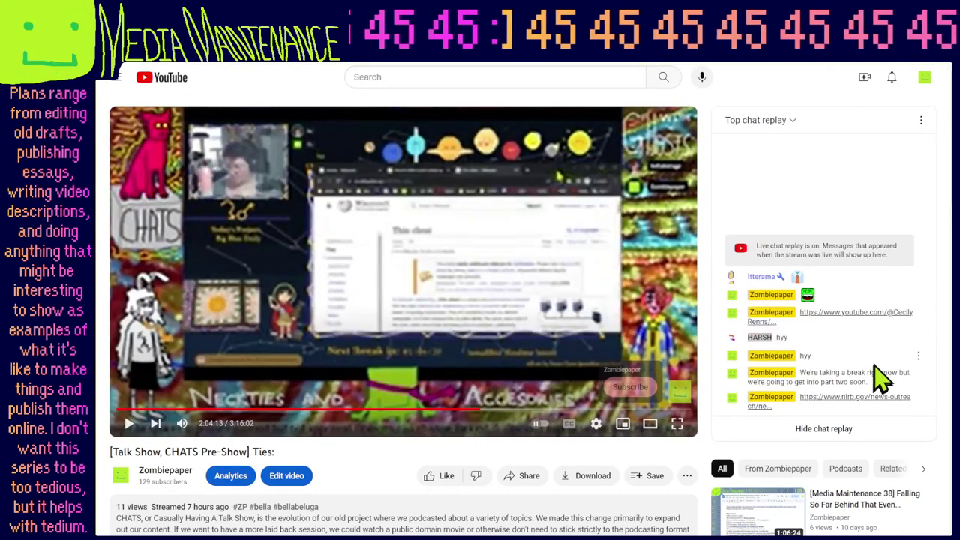
pyautogui.click(542, 410)
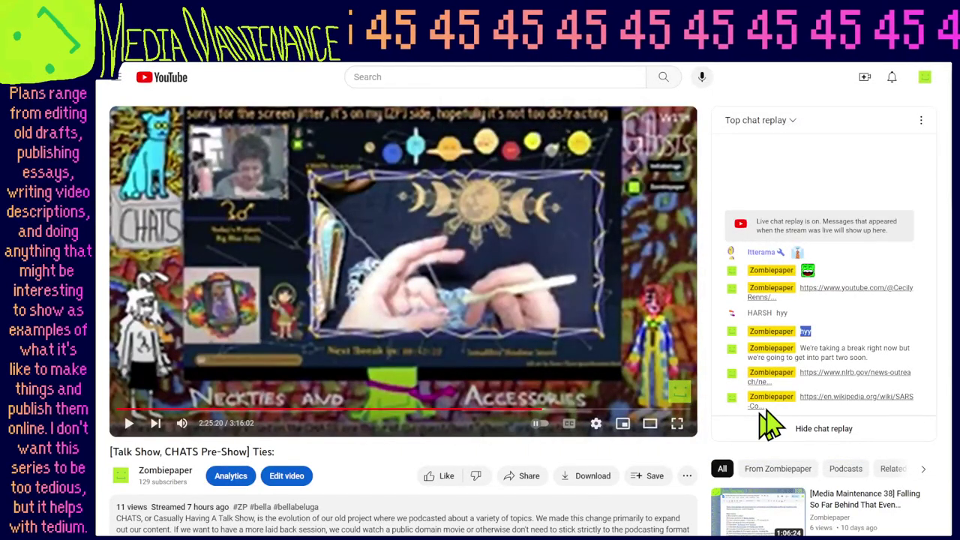
pyautogui.click(568, 411)
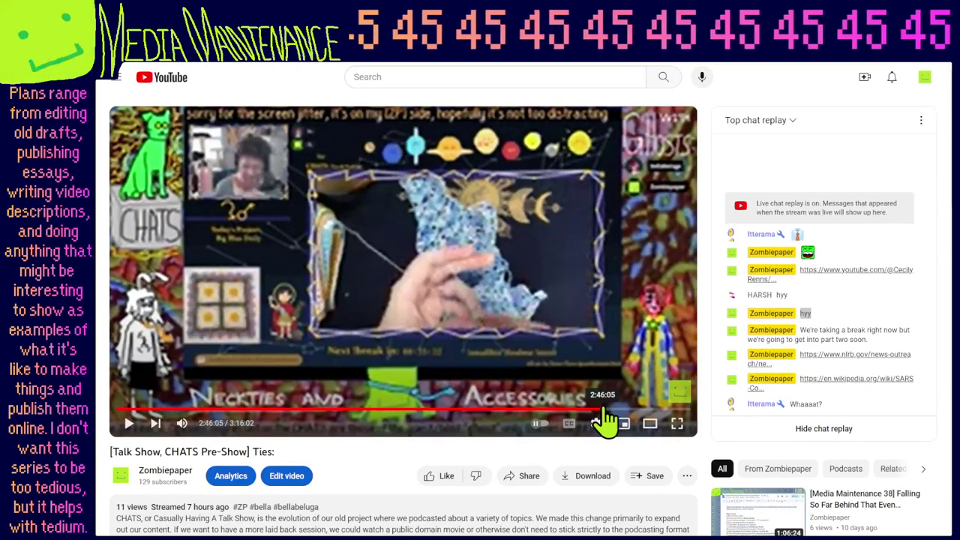
pyautogui.click(600, 411)
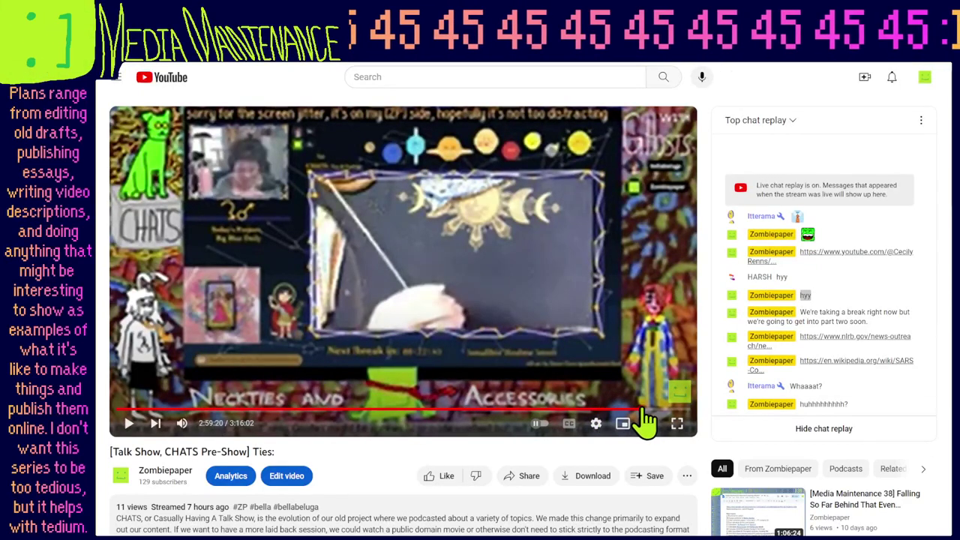
pyautogui.click(641, 411)
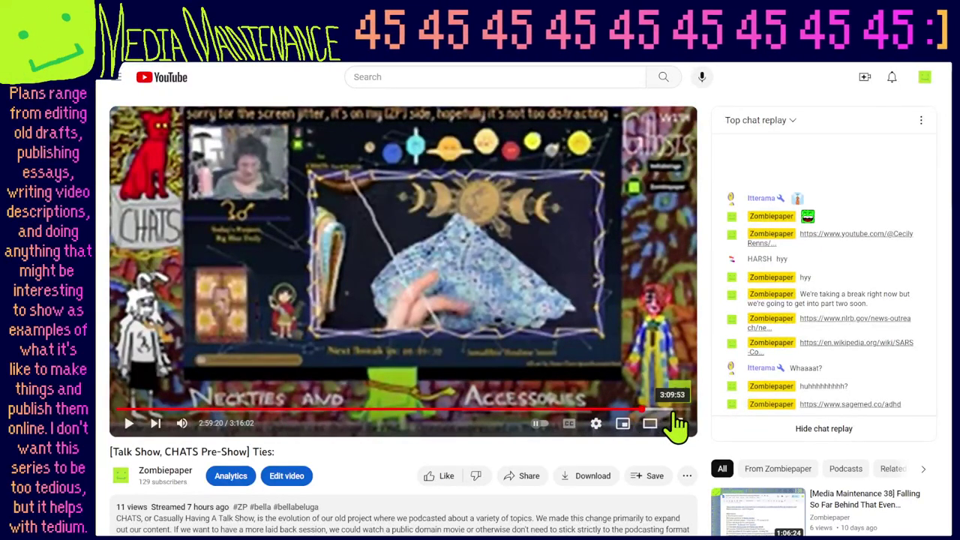
pyautogui.click(672, 411)
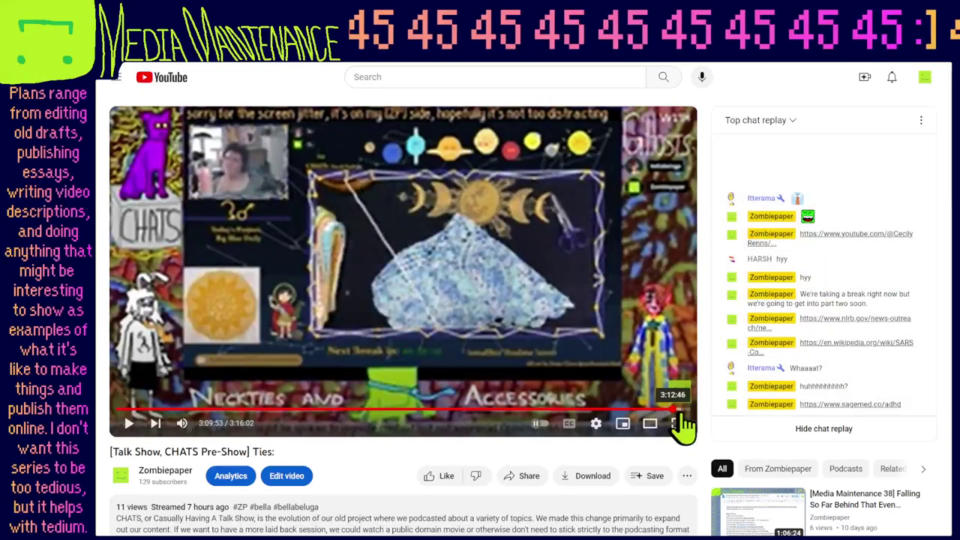
pyautogui.click(678, 412)
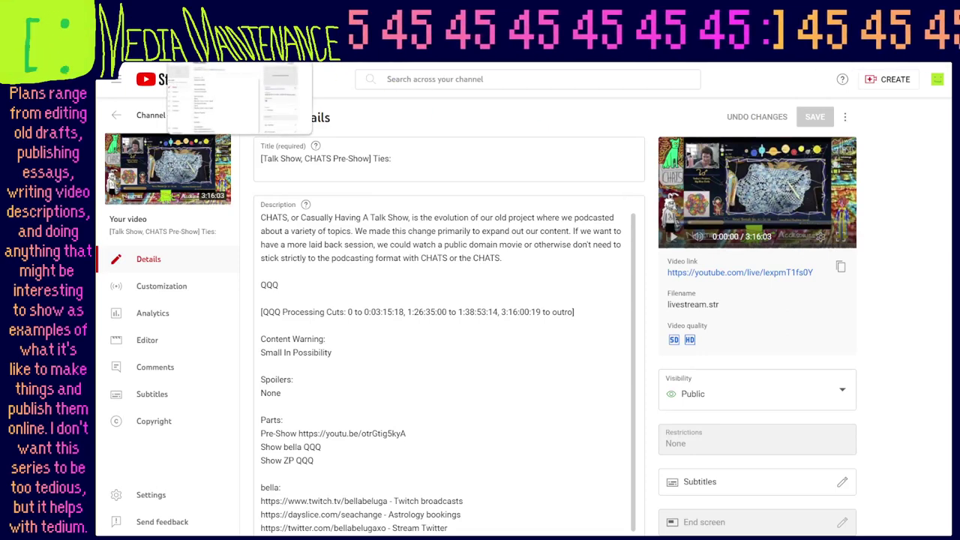
# Remove "Pre-Show" from the Ties stream's title in YouTube Studio so it reads "[Talk Show, CHATS] Ties:", and save the change.
pyautogui.hotkey('ctrl', 'Tab')
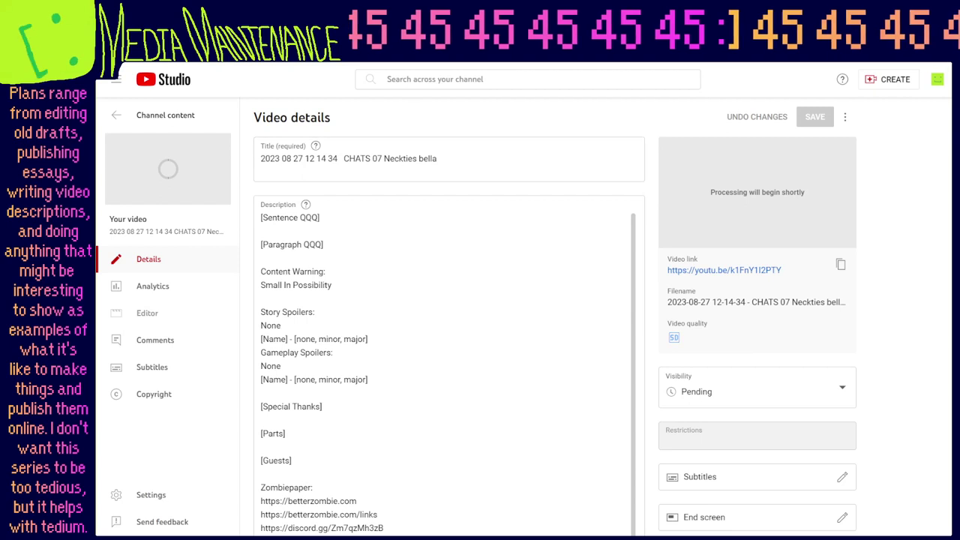
pyautogui.hotkey('ctrl', 'Tab')
pyautogui.click(405, 160)
pyautogui.write(':')
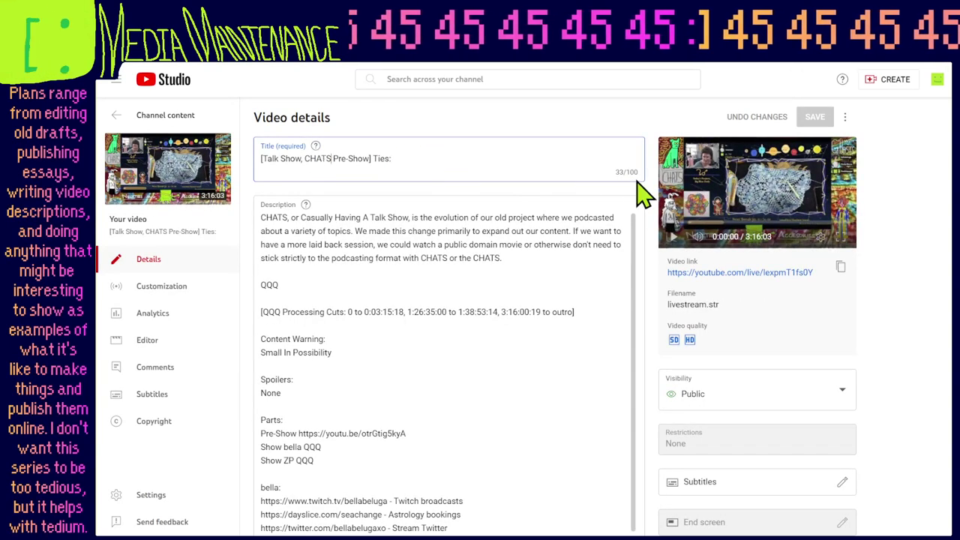
pyautogui.press('BackSpace')
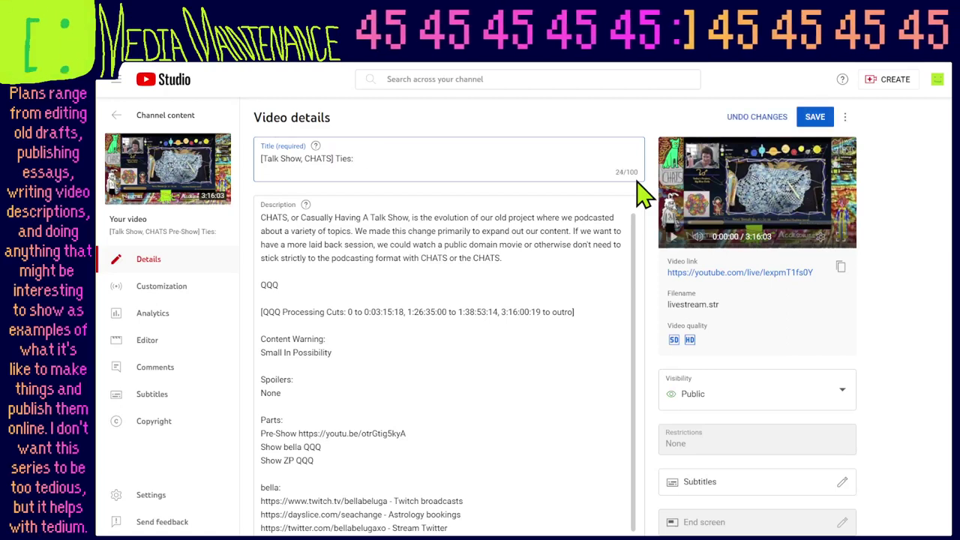
pyautogui.click(815, 118)
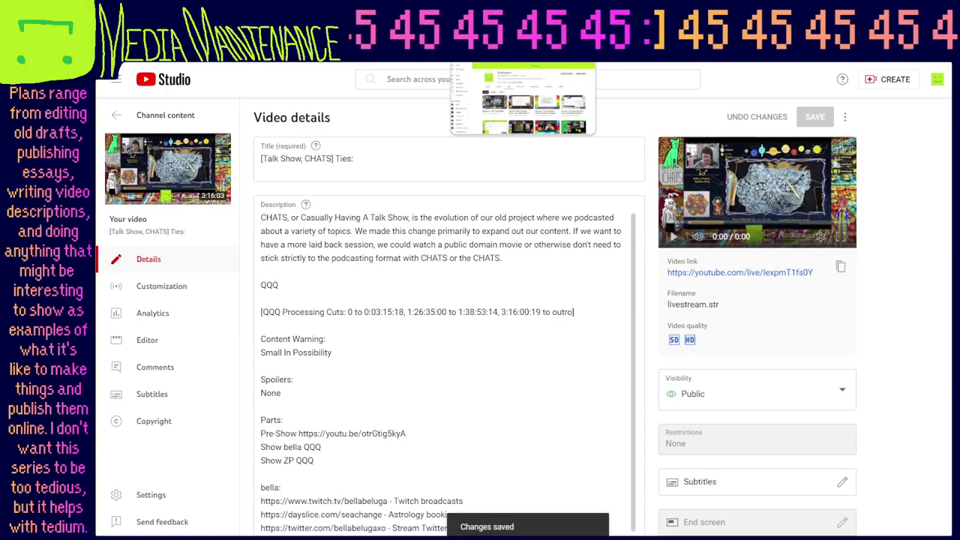
# Look through the channel's past live streams on YouTube for earlier CHATS and podcast episodes to use as reference.
pyautogui.click(525, 56)
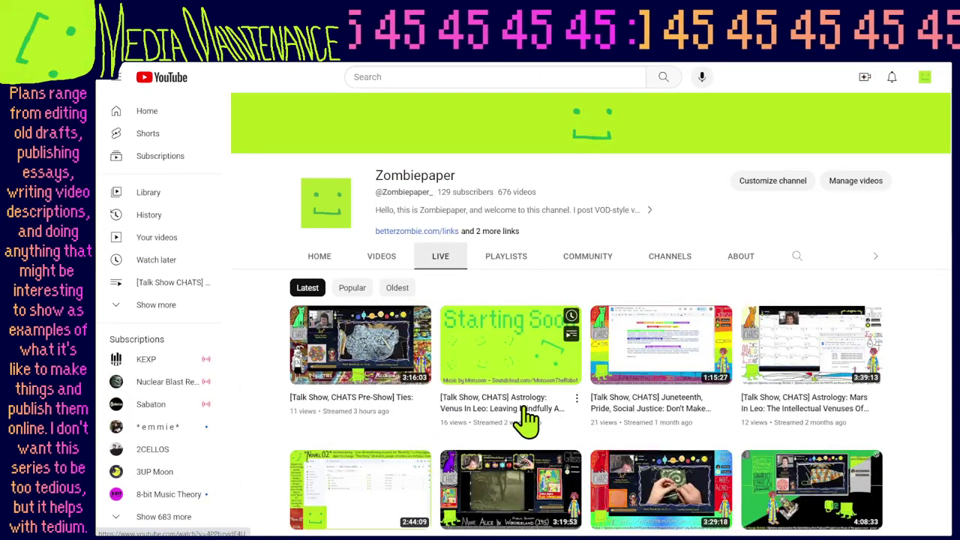
pyautogui.scroll(-3, 868, 424)
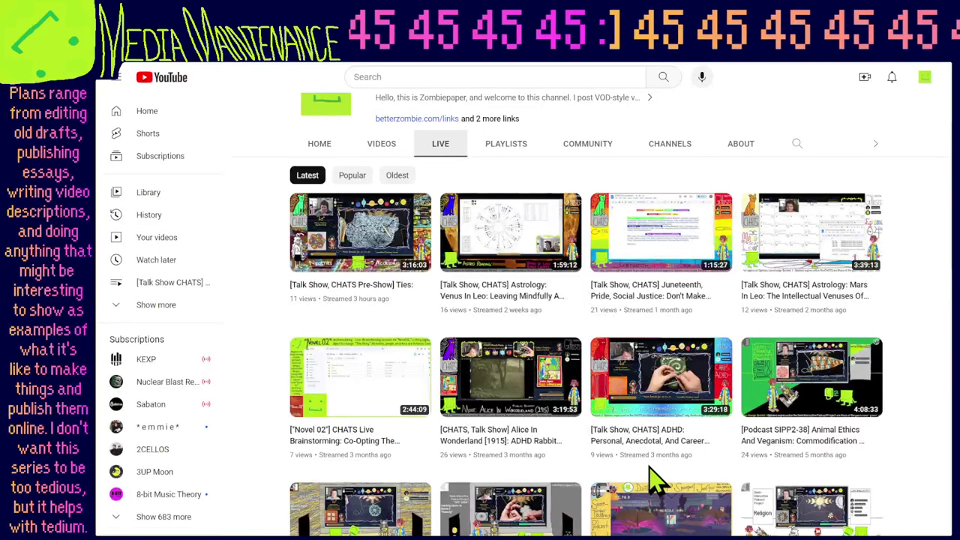
pyautogui.scroll(-3, 711, 442)
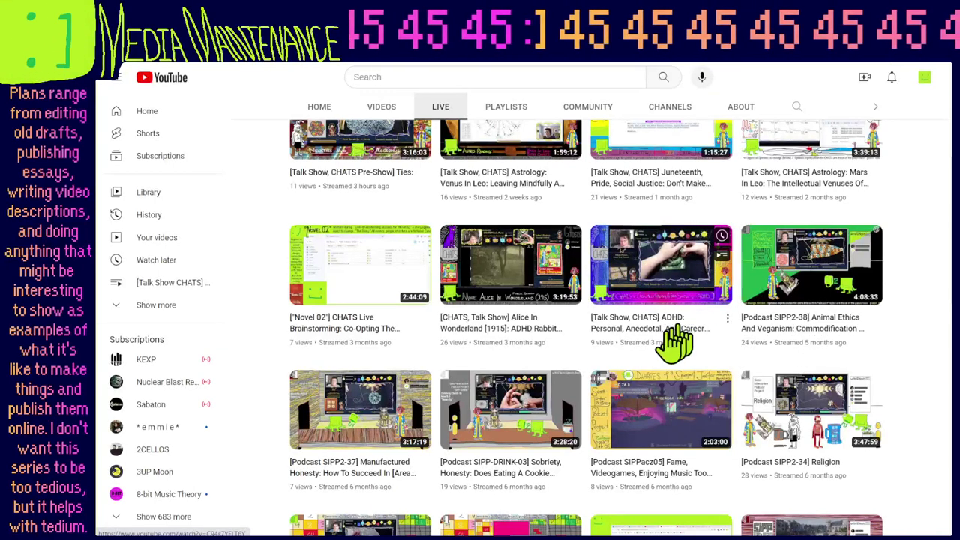
pyautogui.moveTo(381, 473)
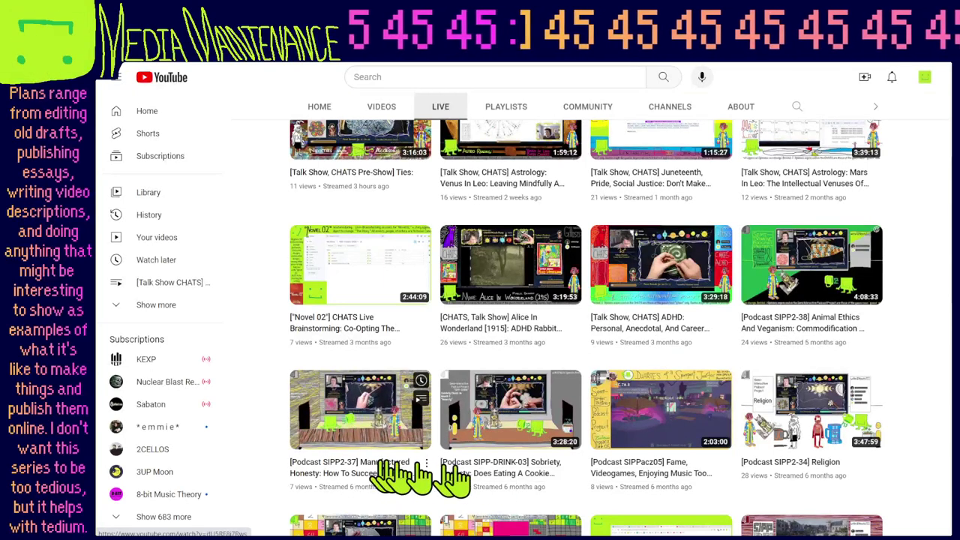
pyautogui.moveTo(516, 480)
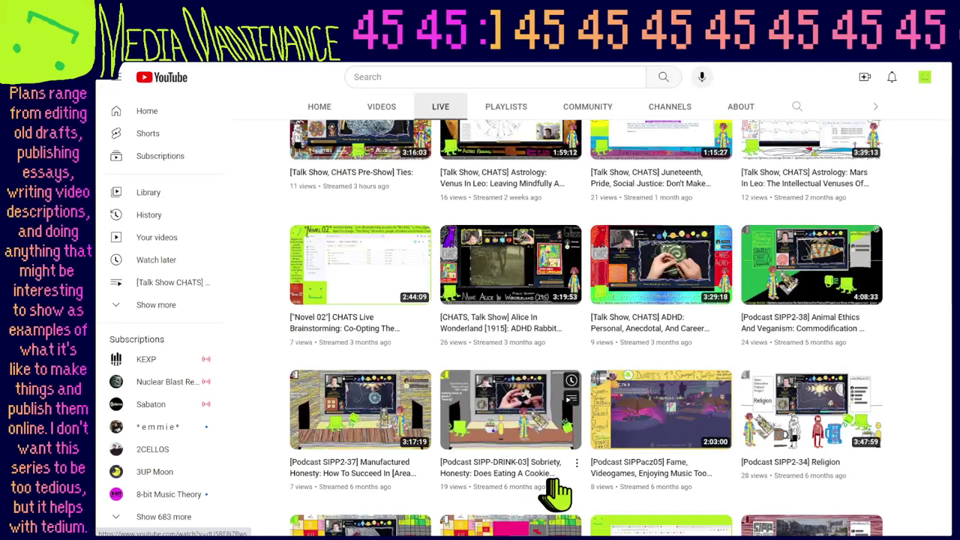
pyautogui.moveTo(782, 375)
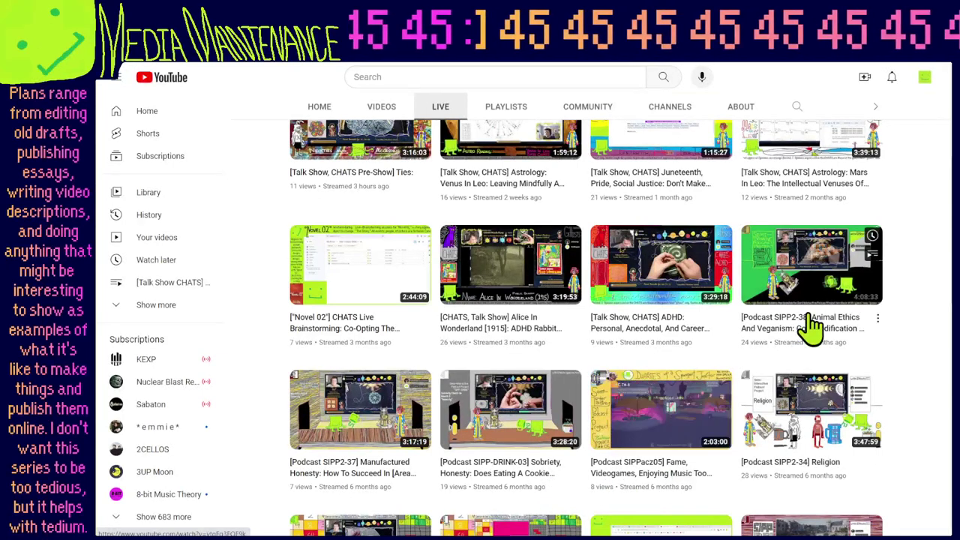
pyautogui.moveTo(642, 333)
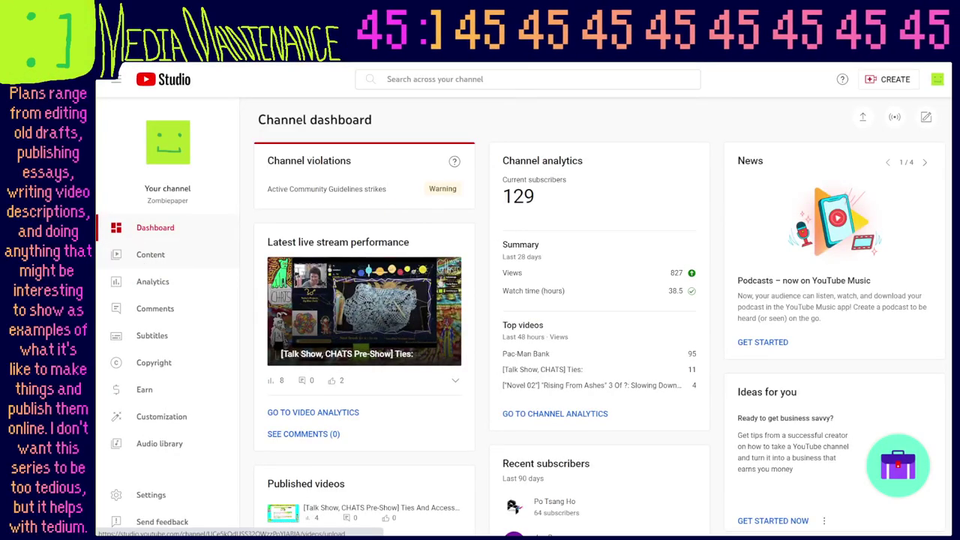
# Open the video details of the "[Talk Show, CHATS] ADHD" stream from the channel's live content in YouTube Studio.
pyautogui.click(158, 255)
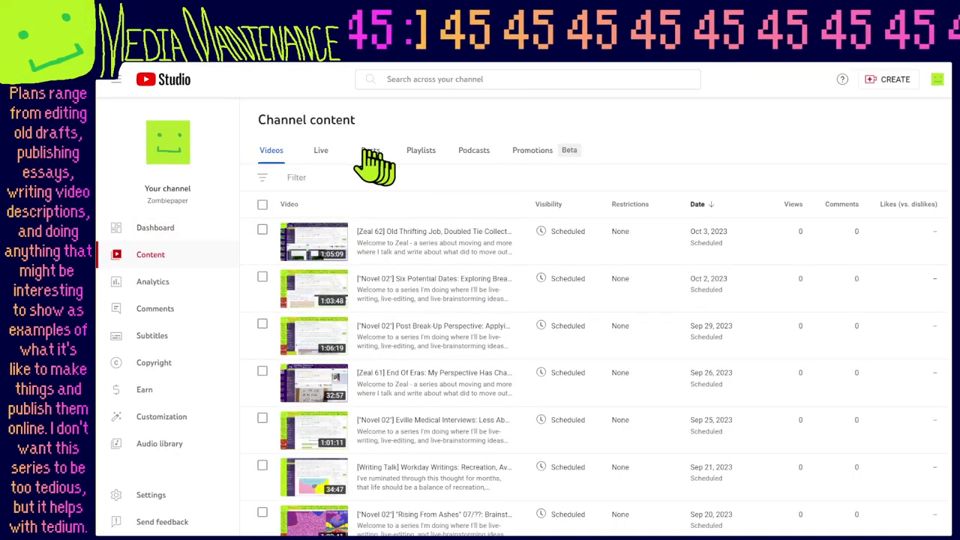
pyautogui.click(322, 153)
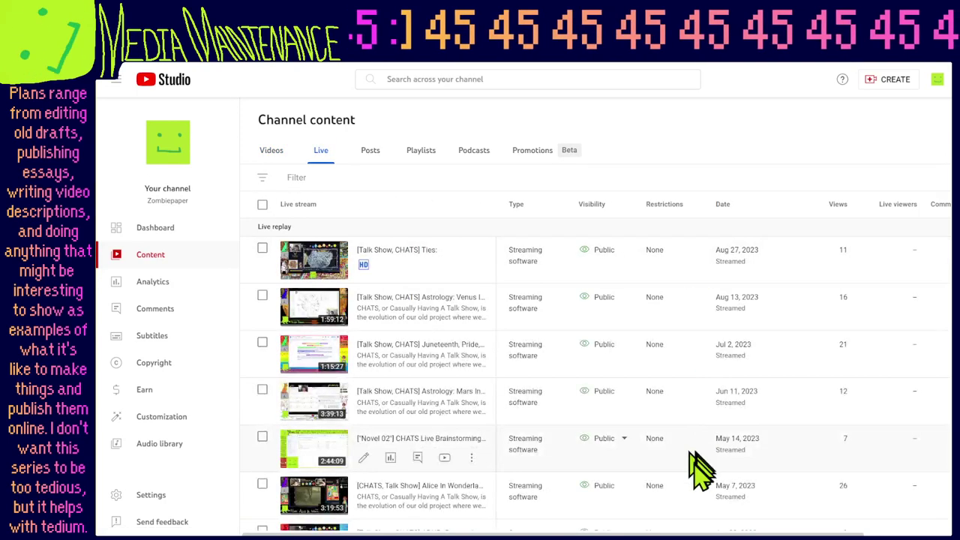
pyautogui.scroll(-2, 697, 460)
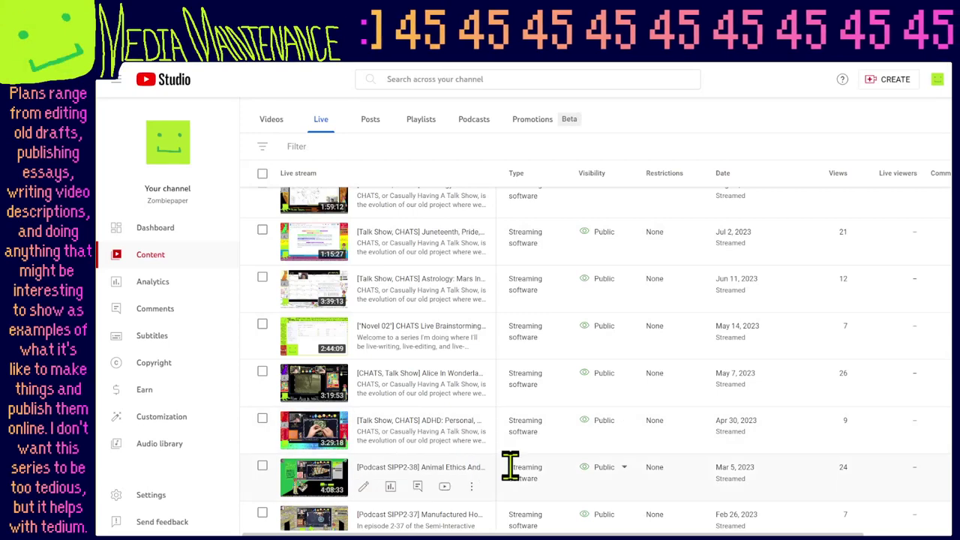
pyautogui.click(363, 441)
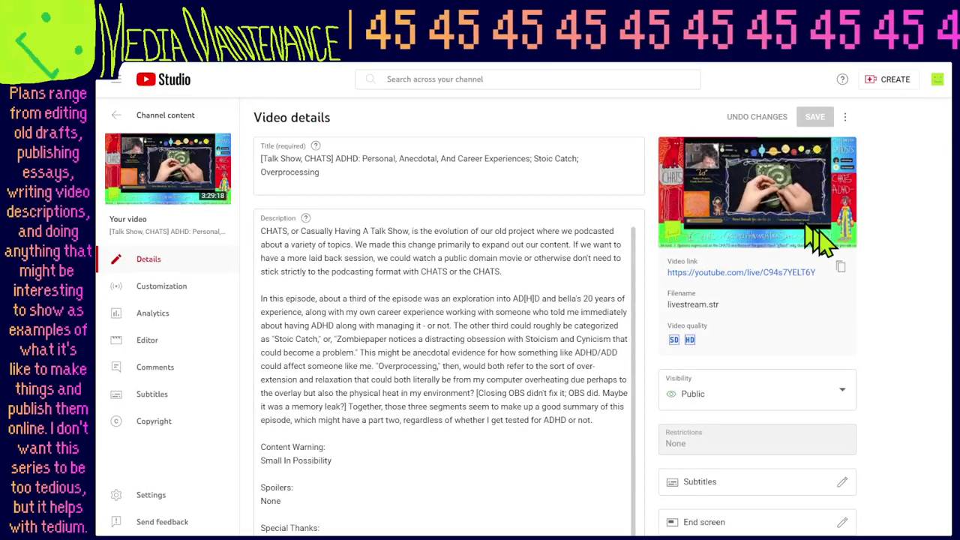
# Review the opening paragraph of the ADHD stream's description and return to the channel's live stream list.
pyautogui.click(346, 299)
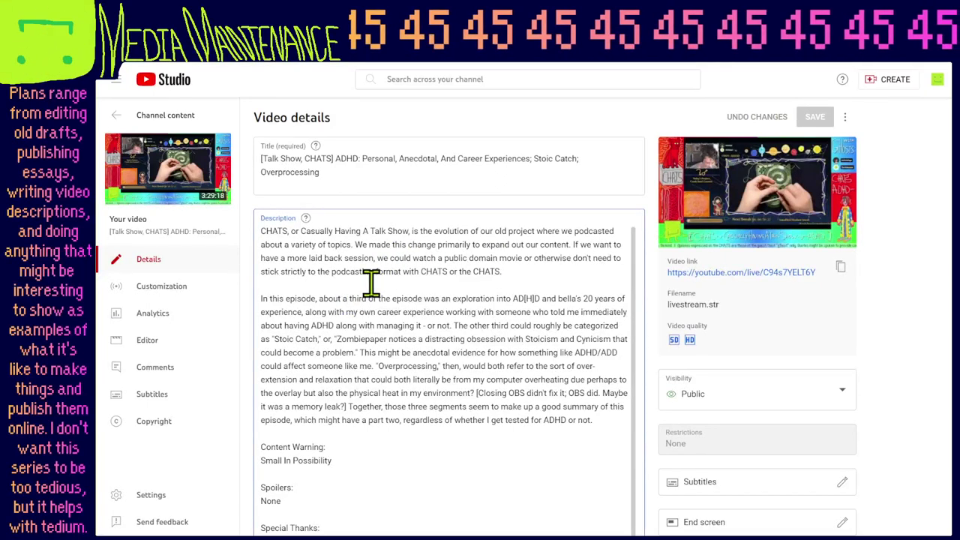
pyautogui.moveTo(558, 268); pyautogui.dragTo(279, 231)
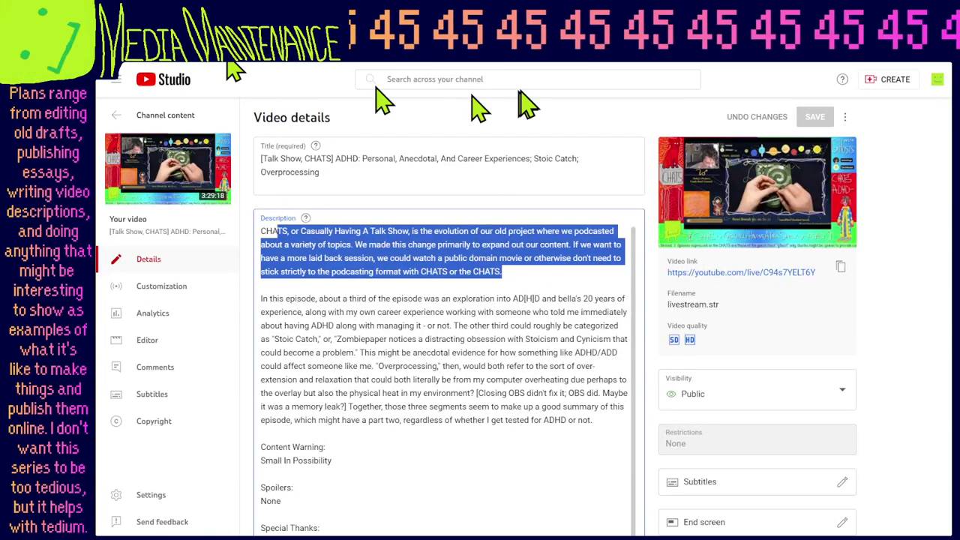
pyautogui.hotkey('alt', 'Left')
pyautogui.scroll(-1, 522, 388)
pyautogui.scroll(-3, 523, 388)
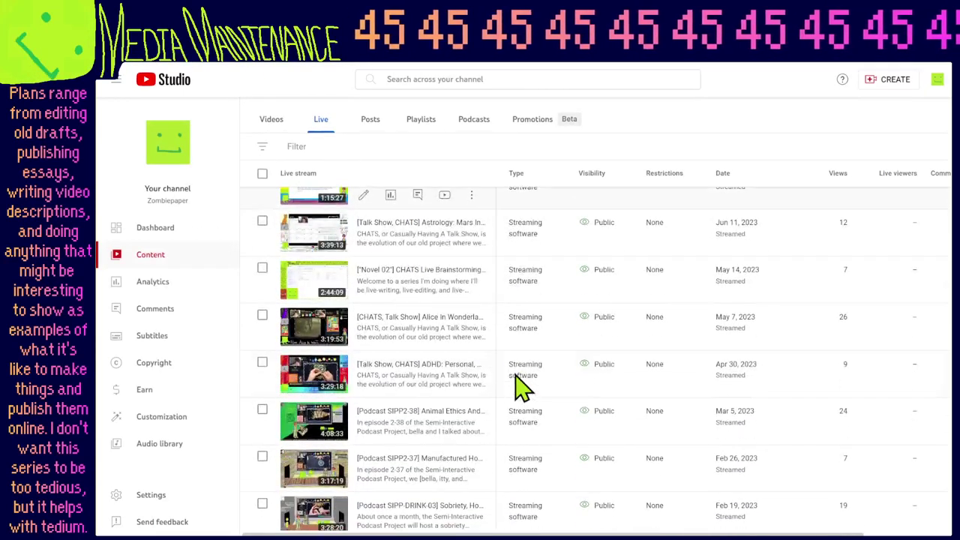
pyautogui.scroll(1, 520, 385)
pyautogui.scroll(-1, 514, 373)
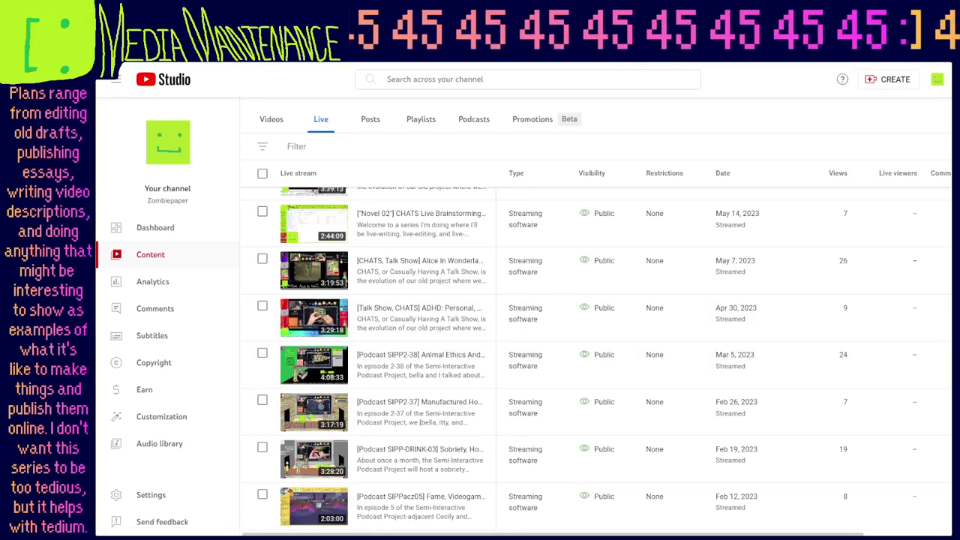
# Check "CHATS [01] Intro.png" in the CHATS archives folder and look for the matching first episode among the live streams.
pyautogui.hotkey('alt', 'Tab')
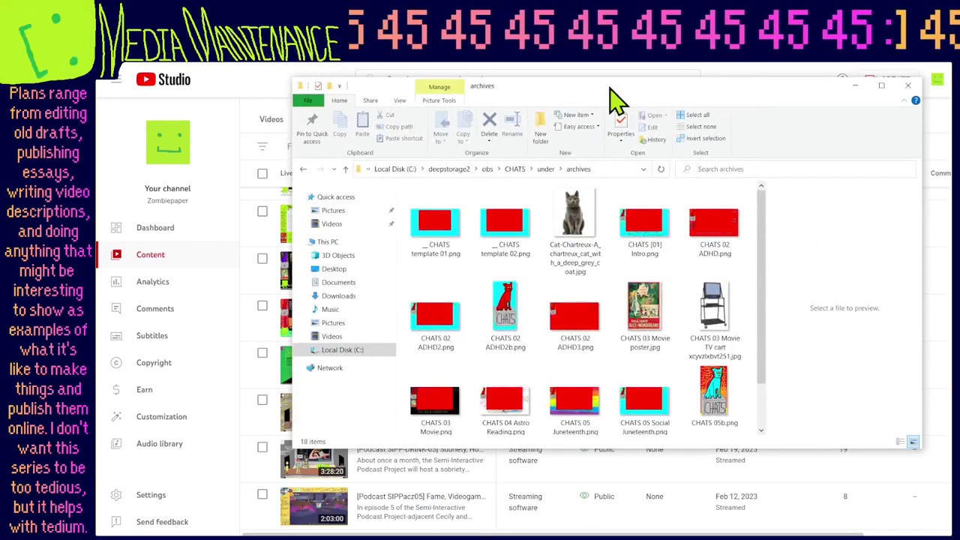
pyautogui.click(667, 241)
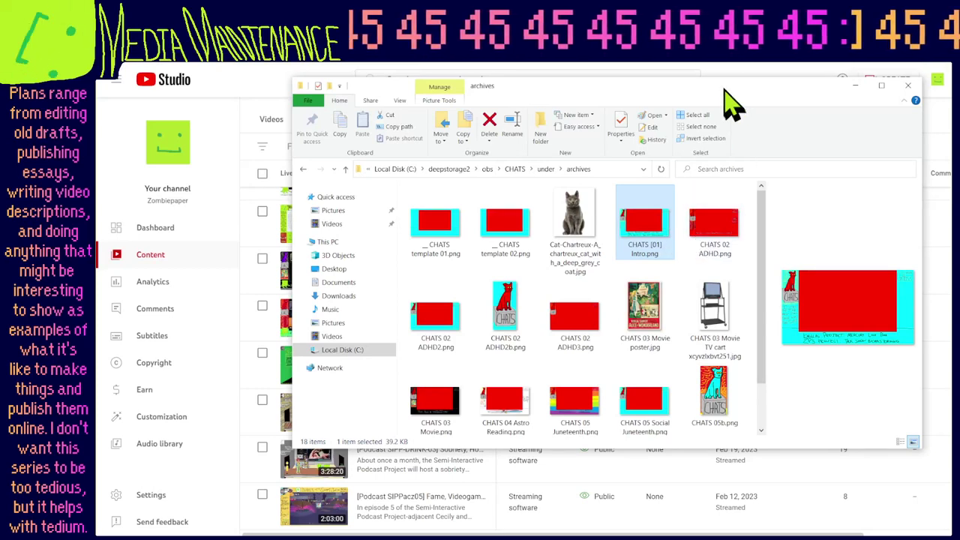
pyautogui.hotkey('alt', 'Tab')
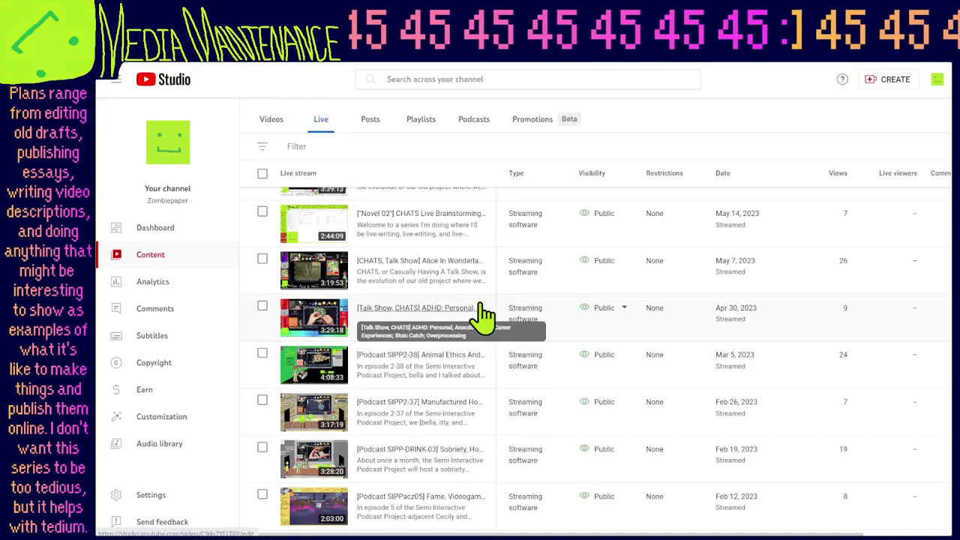
pyautogui.scroll(3, 483, 315)
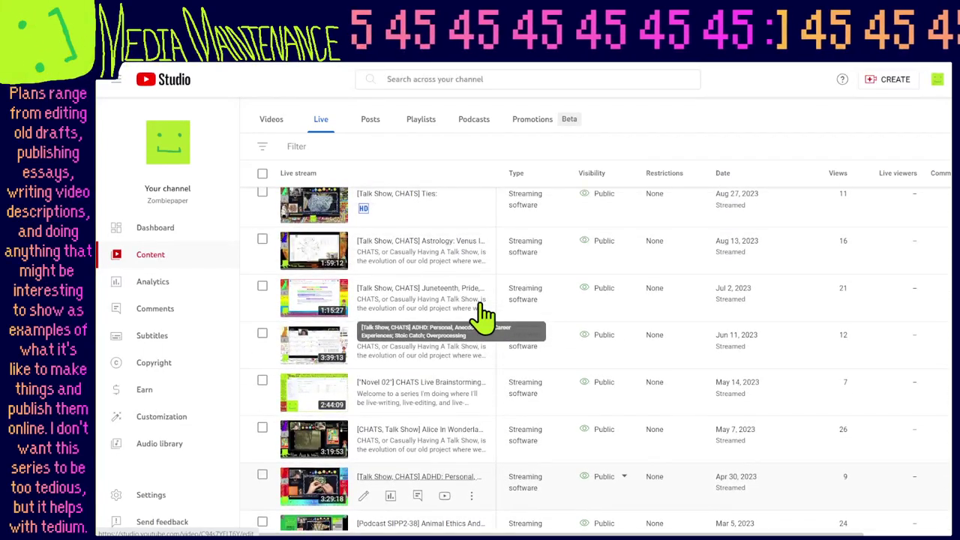
pyautogui.scroll(-1, 483, 315)
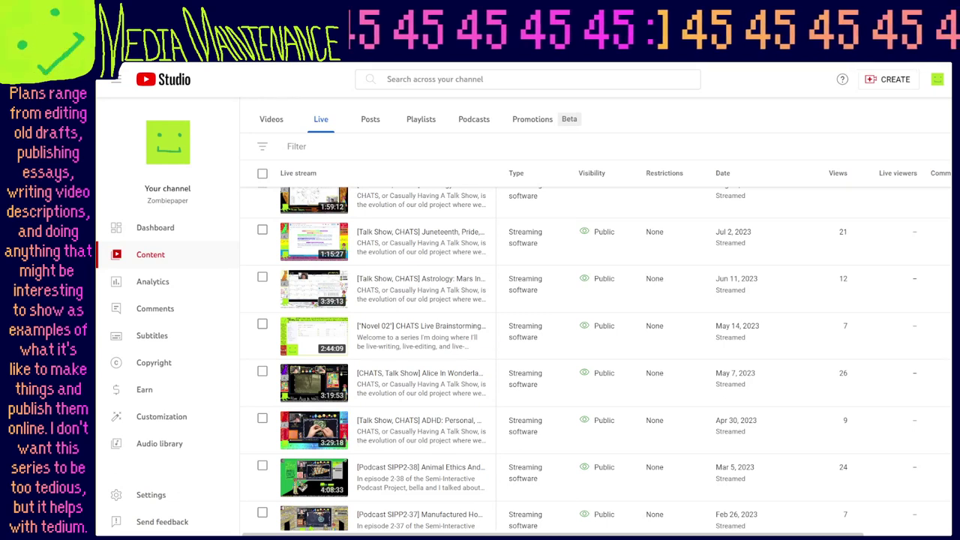
pyautogui.scroll(3, 622, 322)
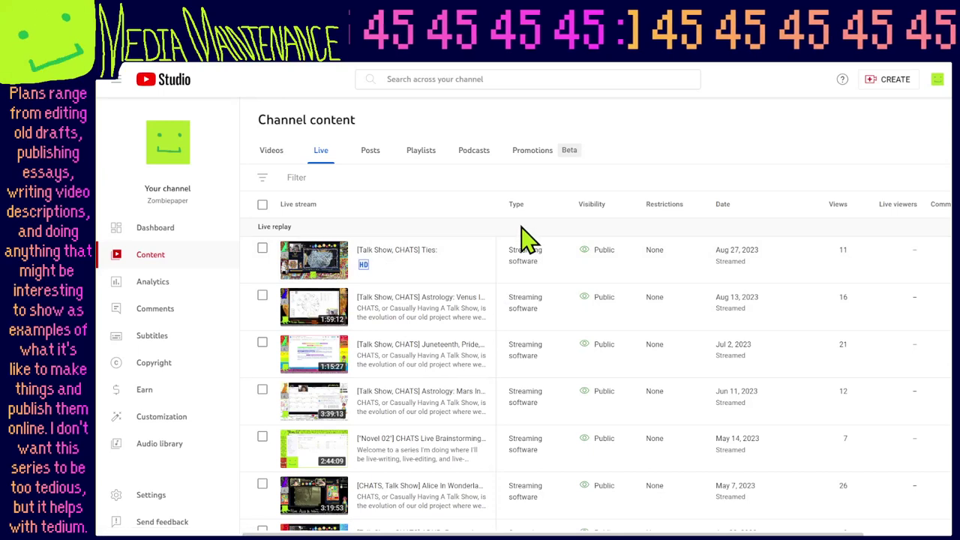
# Search the channel for "chats" and list all matching entries among the uploaded videos.
pyautogui.click(516, 79)
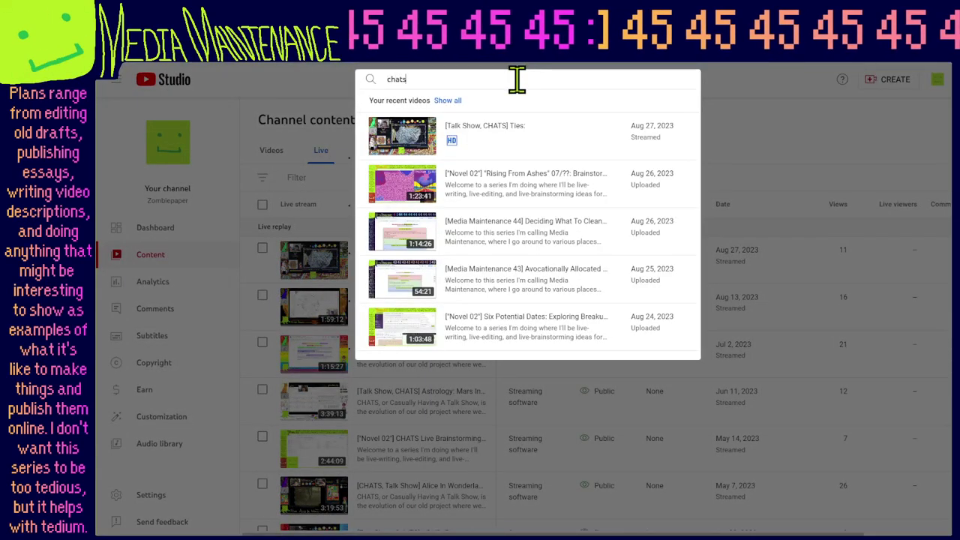
pyautogui.write('chats')
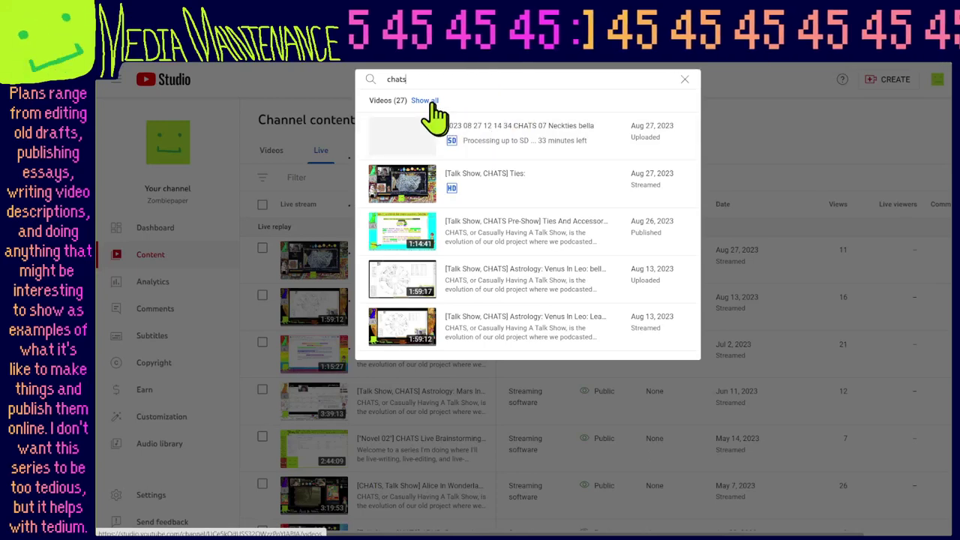
pyautogui.click(432, 104)
pyautogui.scroll(-3, 516, 253)
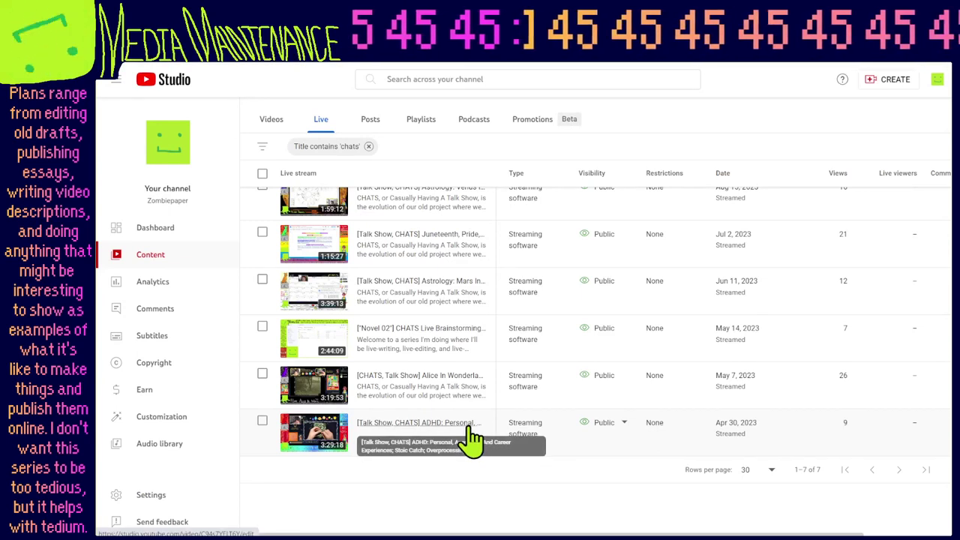
pyautogui.click(274, 124)
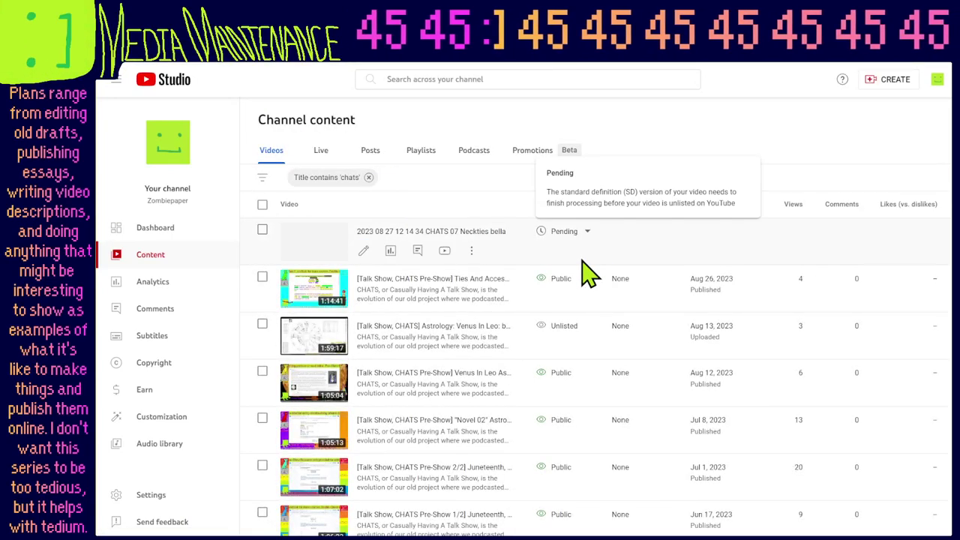
# Open the details of "[Talk Show CHATS] Intro: Goals, Brainstorming Starting Podcasting" and read through its description.
pyautogui.scroll(-10, 582, 275)
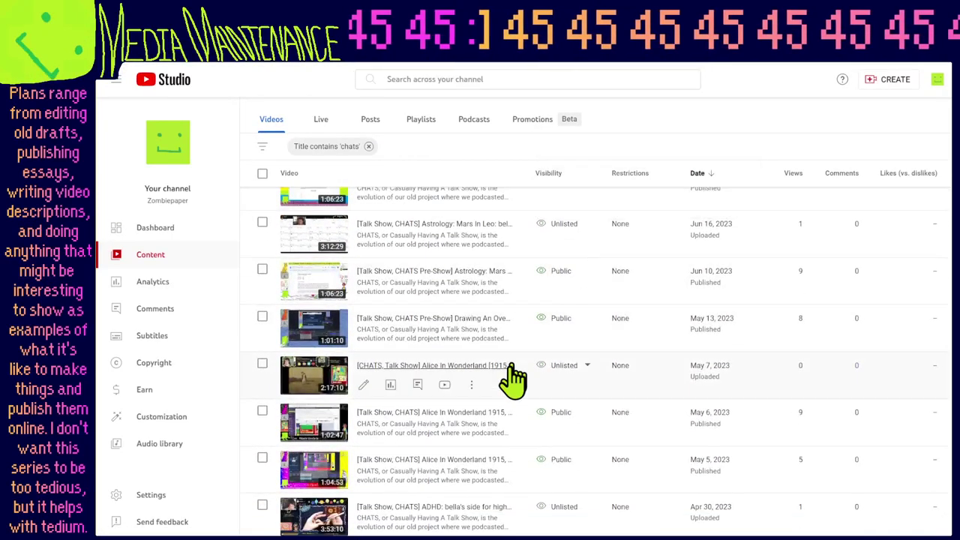
pyautogui.scroll(-5, 513, 420)
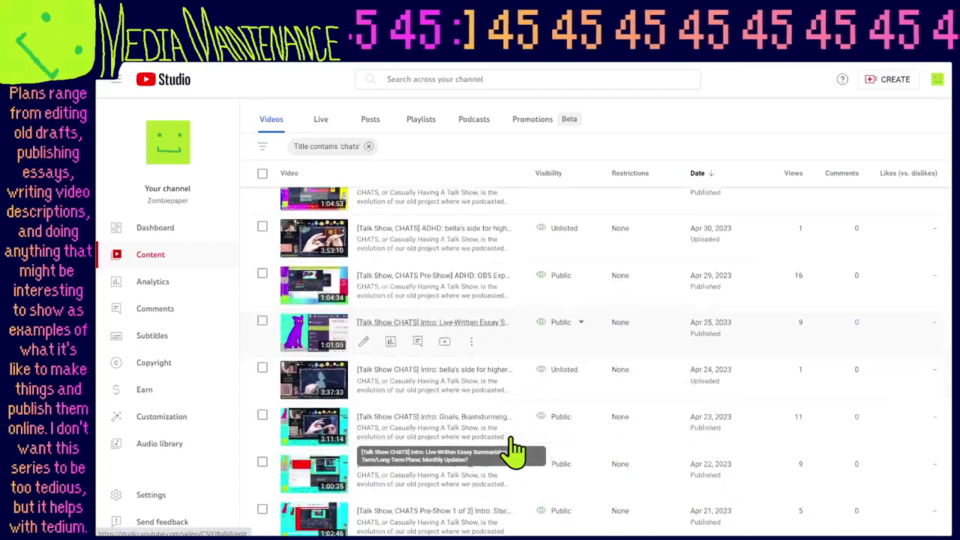
pyautogui.scroll(-2, 513, 450)
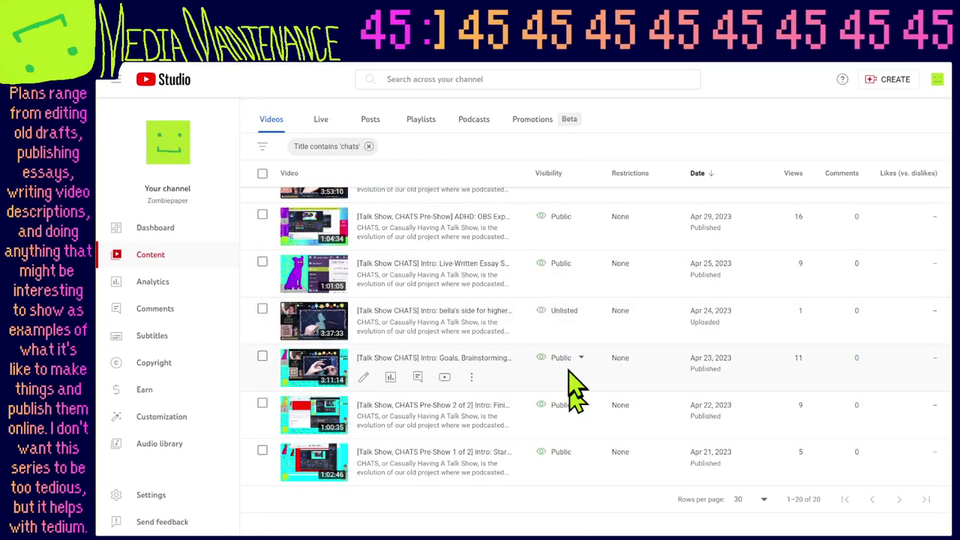
pyautogui.click(363, 378)
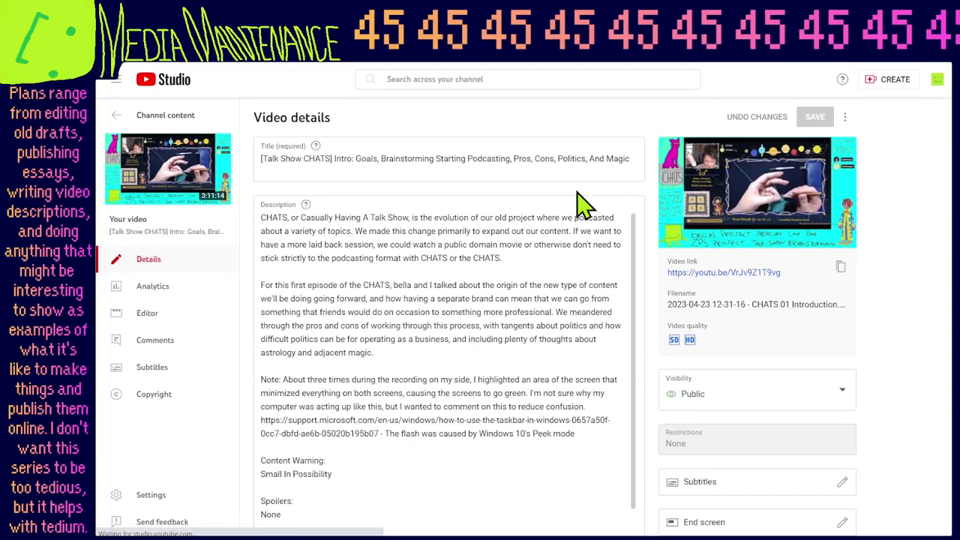
pyautogui.scroll(-3, 583, 202)
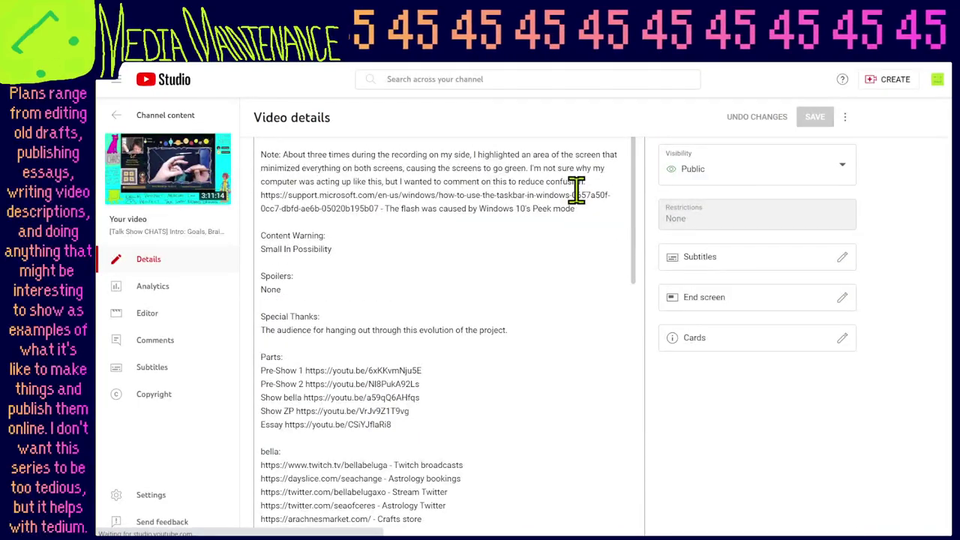
pyautogui.scroll(3, 576, 190)
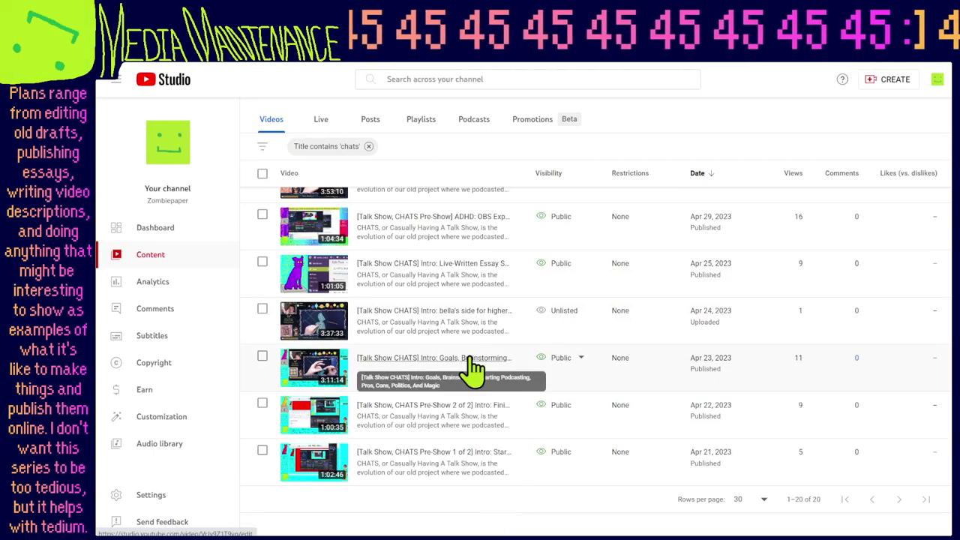
# Clear the video list's title filter and filter the videos again by titles containing "chats".
pyautogui.scroll(3, 473, 367)
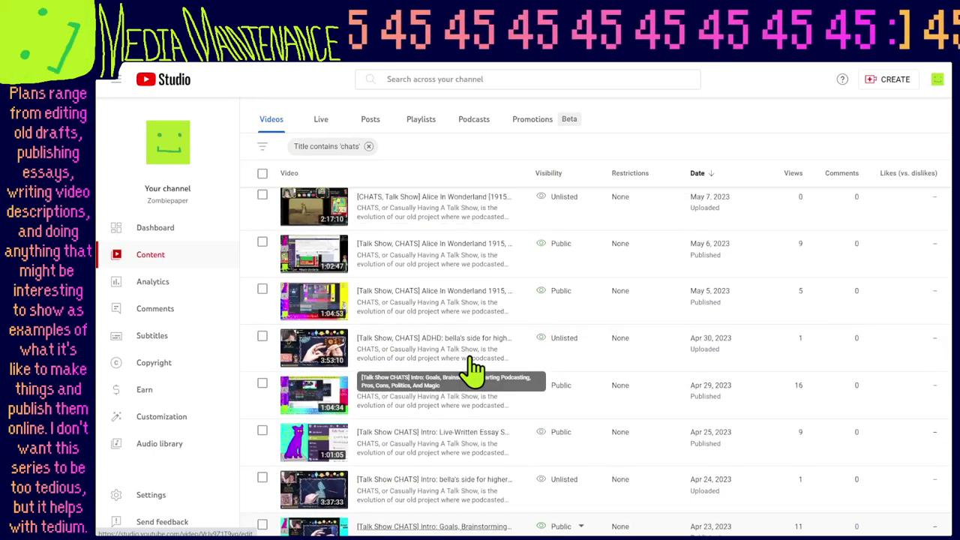
pyautogui.scroll(10, 473, 367)
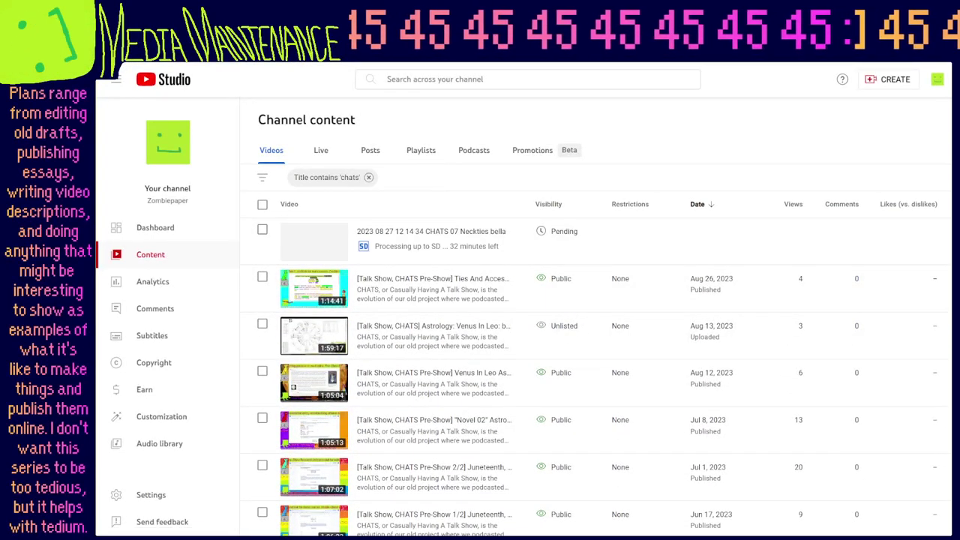
pyautogui.click(368, 177)
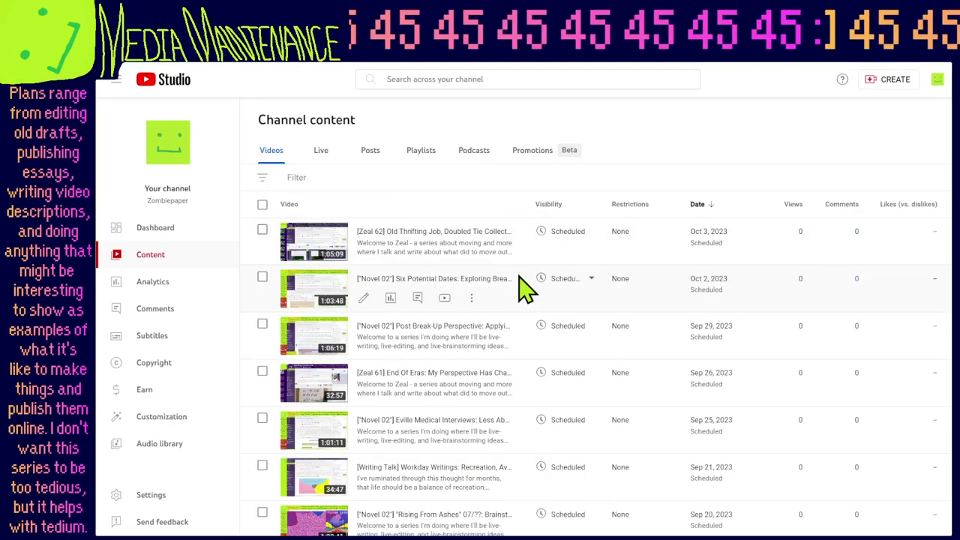
pyautogui.click(547, 79)
pyautogui.write('chats')
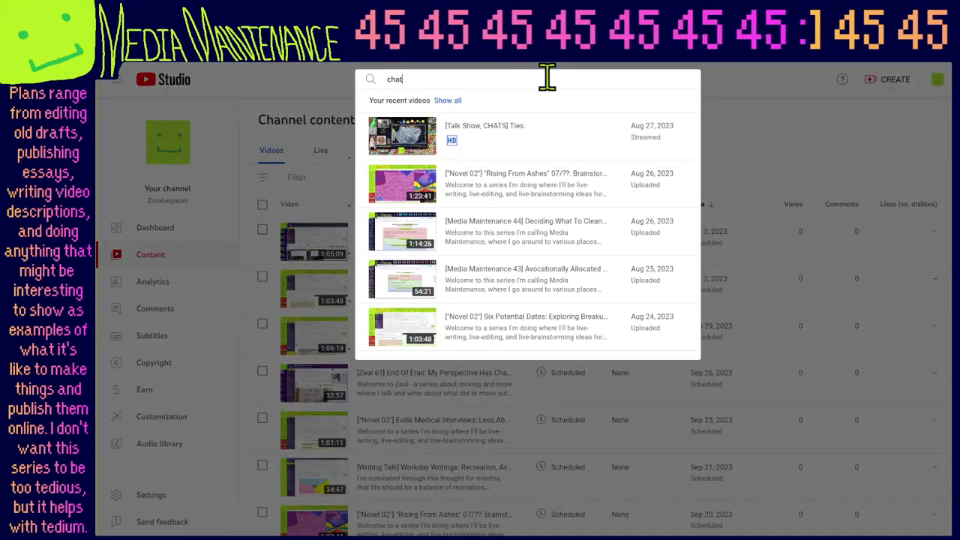
pyautogui.click(761, 138)
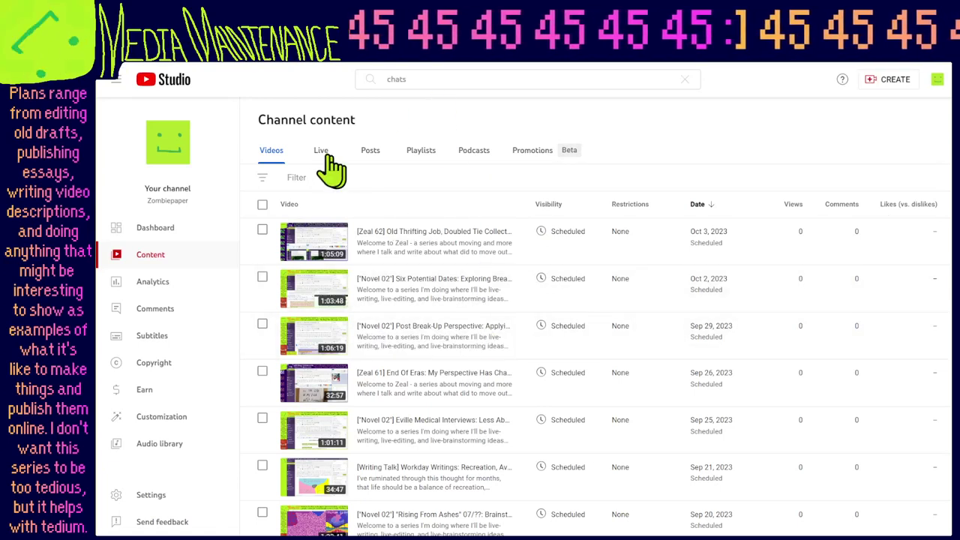
pyautogui.click(301, 174)
pyautogui.write('chats')
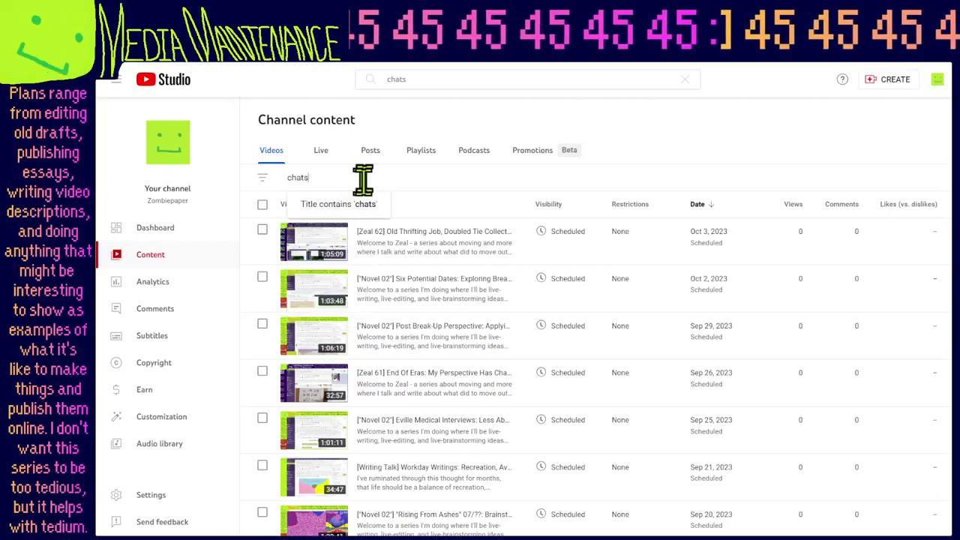
pyautogui.click(358, 207)
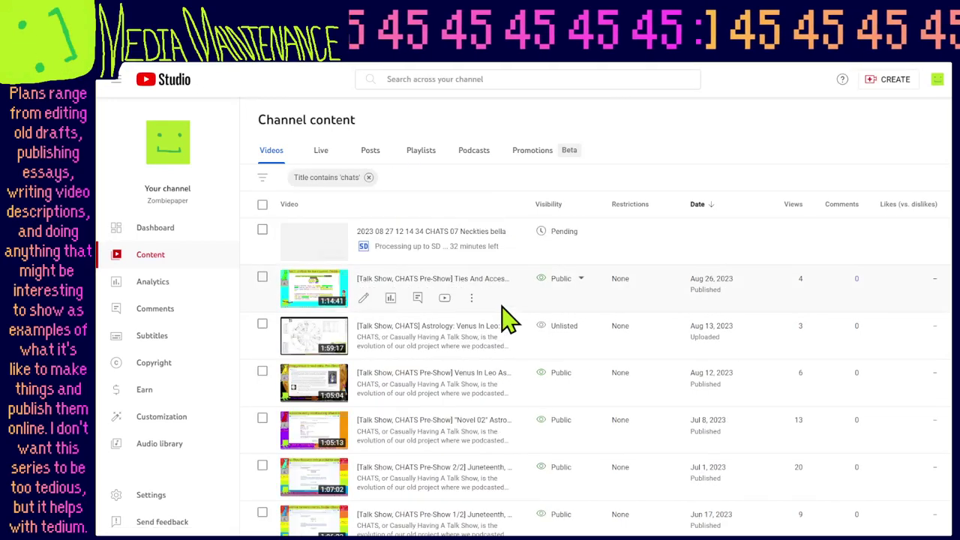
# Reopen the CHATS Intro episode's video details and check the wording of its episode summary.
pyautogui.scroll(-3, 508, 323)
pyautogui.scroll(-8, 510, 326)
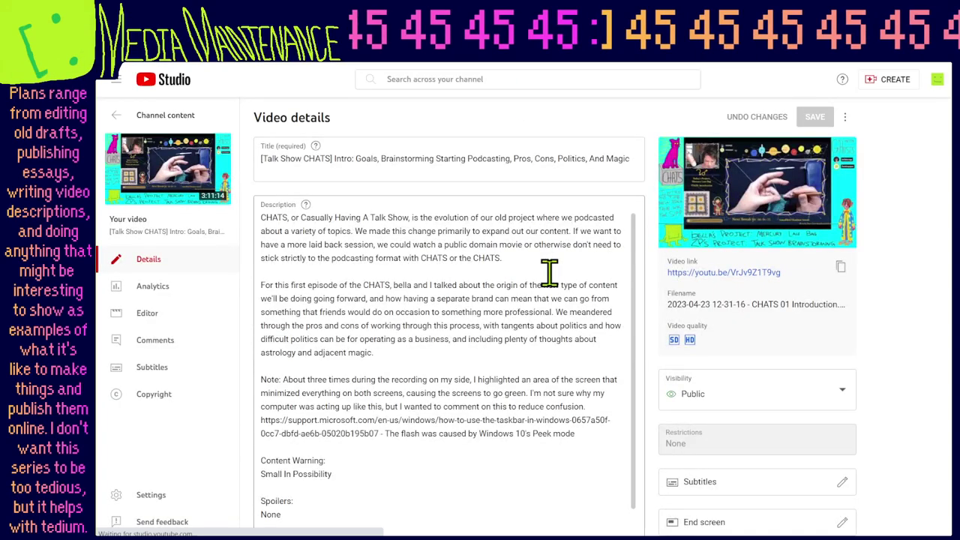
pyautogui.click(358, 285)
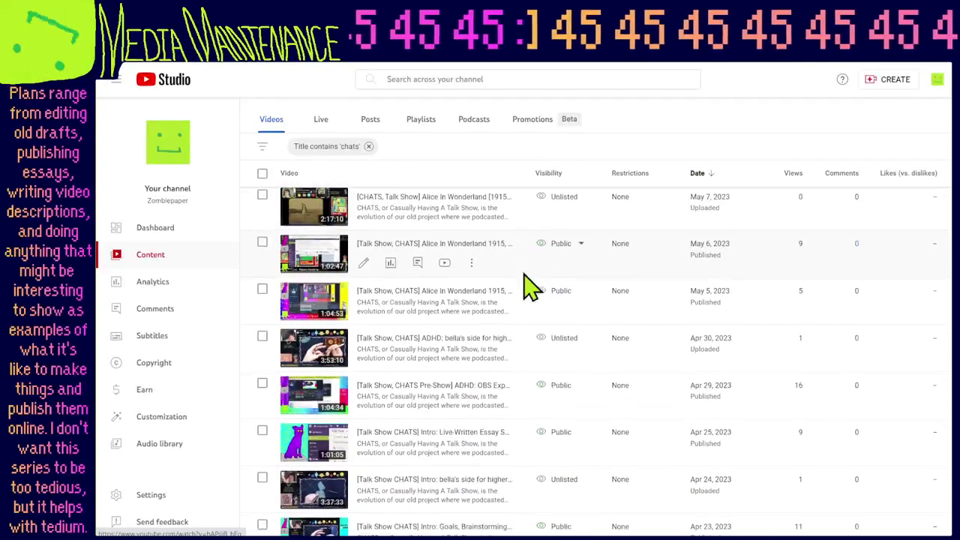
# Insert "second" before "episode" in the episode summary of the unlisted higher-fidelity "[Talk Show, CHATS] ADHD" video's description.
pyautogui.scroll(-1, 539, 285)
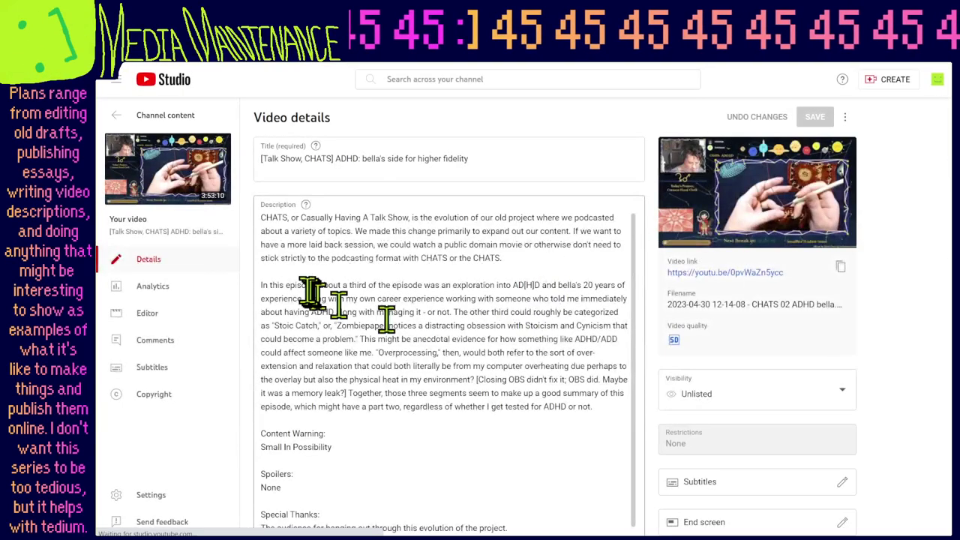
pyautogui.click(284, 285)
pyautogui.write('se')
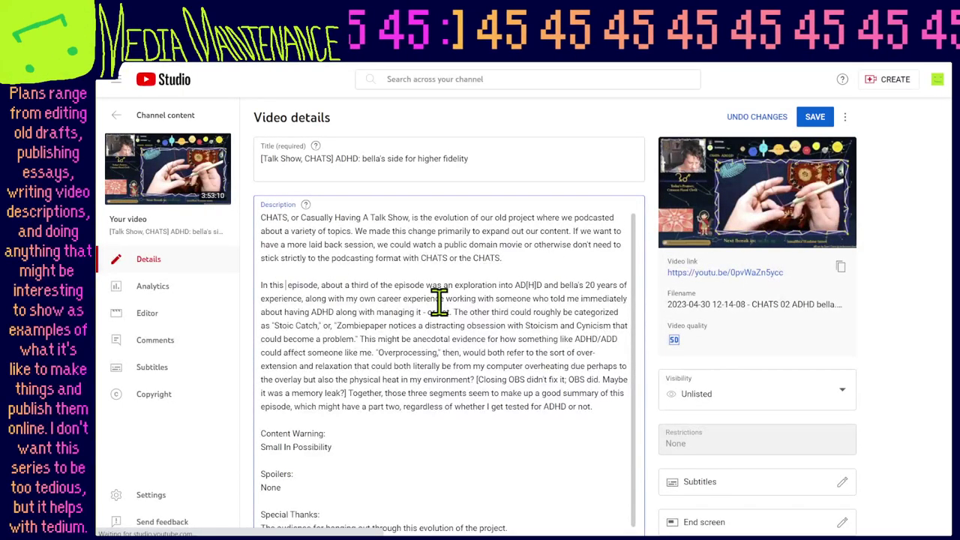
pyautogui.write('cond')
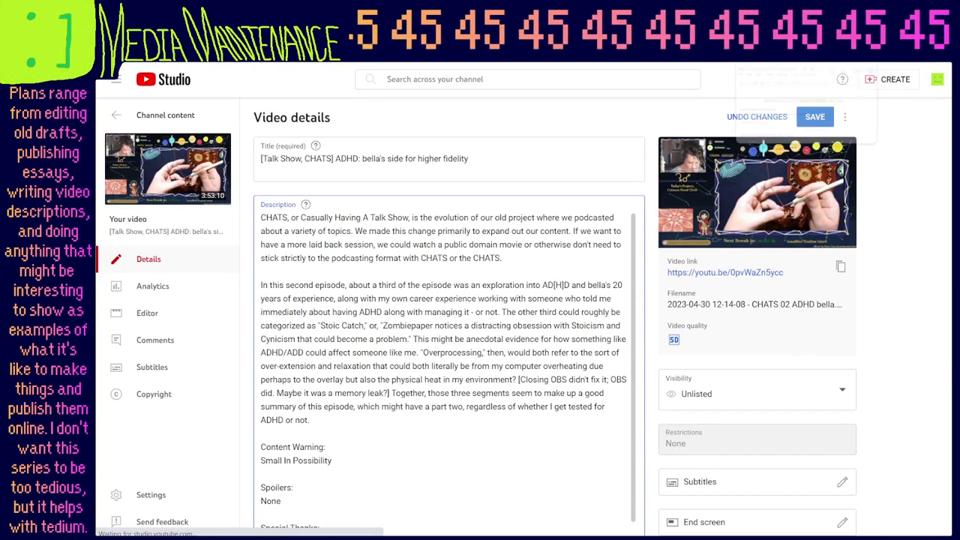
# Return to the "Media Maintenance: Avocationally Allocated Actions" document and review the SIPP and CHATS task list.
pyautogui.hotkey('ctrl', 'w')
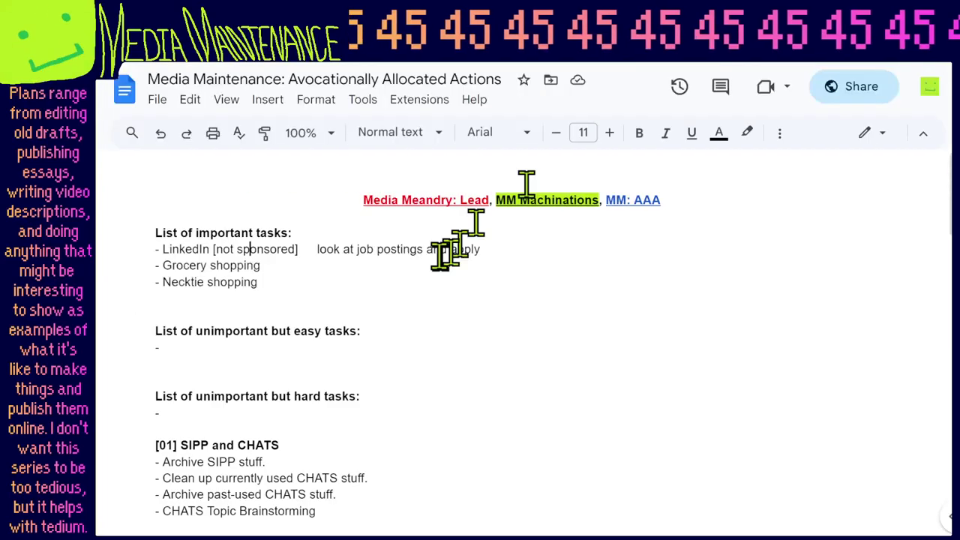
pyautogui.scroll(-3, 429, 293)
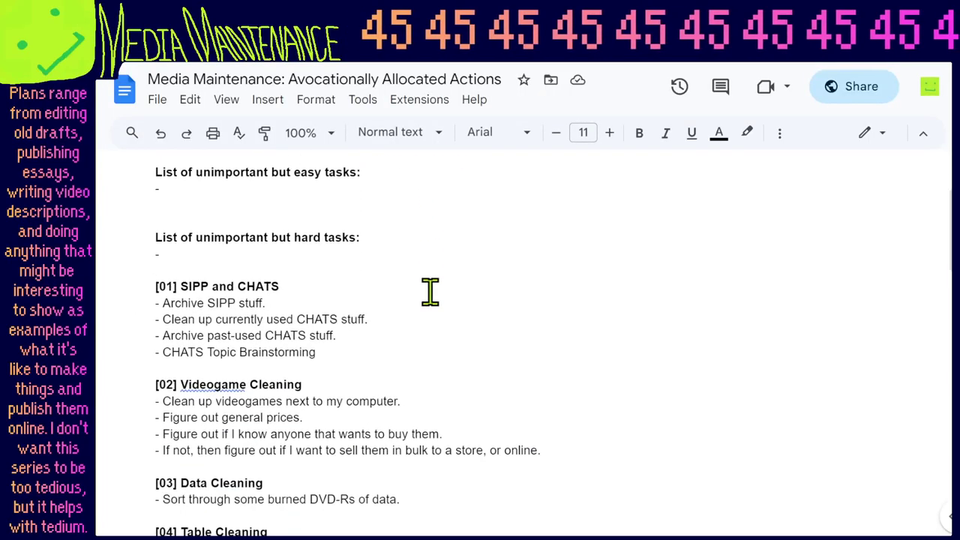
pyautogui.click(317, 235)
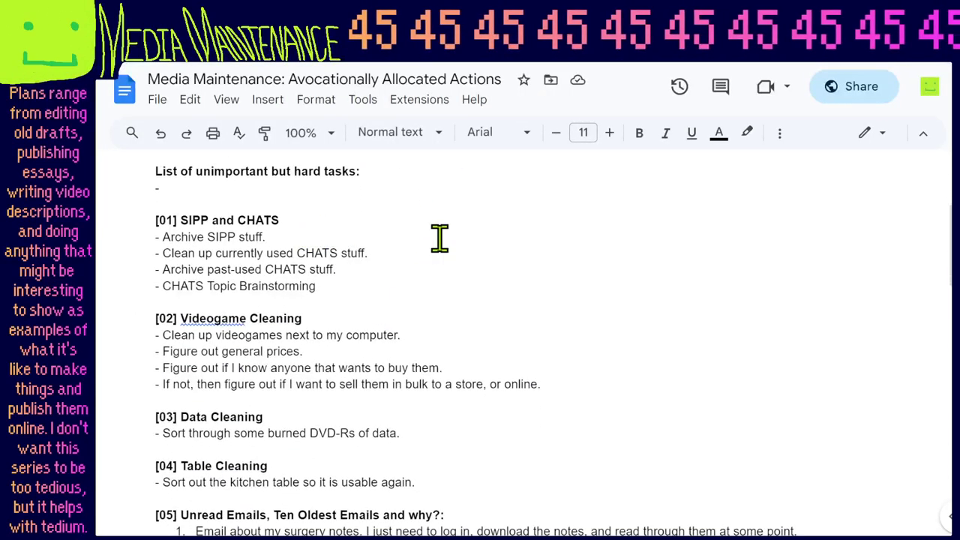
# Add the task "CHATS descriptions: how to include the numberings" below CHATS Topic Brainstorming in the SIPP and CHATS list.
pyautogui.press('Right')
pyautogui.press('Down')
pyautogui.press('End')
pyautogui.press('Return')
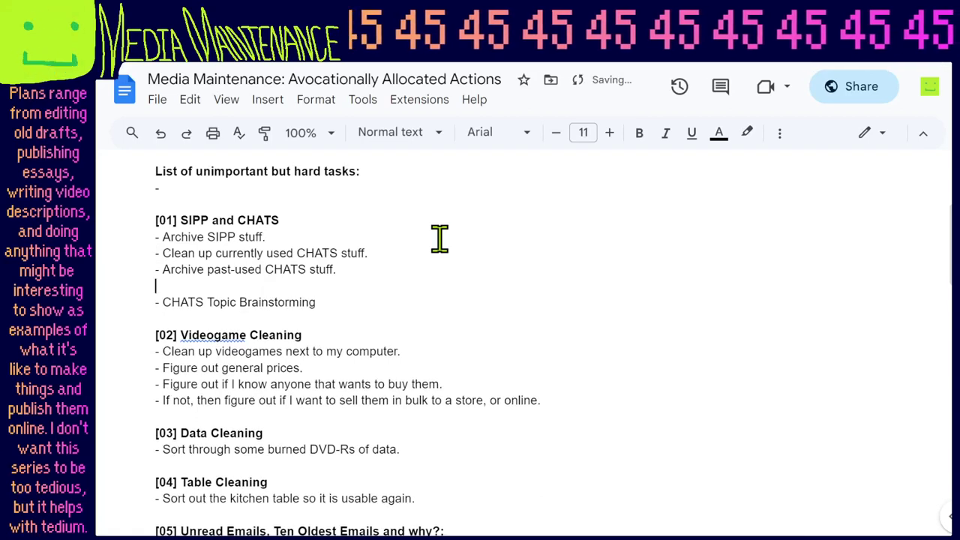
pyautogui.press('Delete')
pyautogui.press('End')
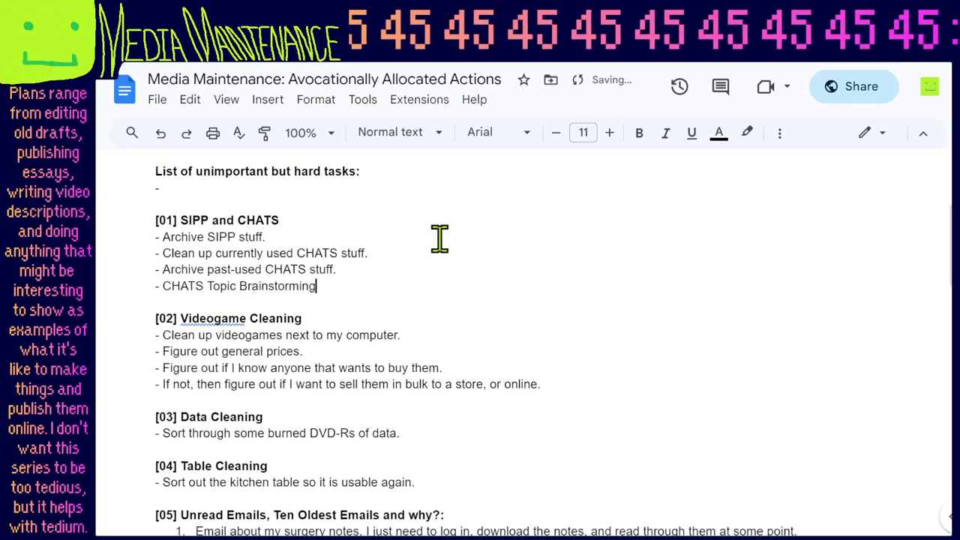
pyautogui.press('Return')
pyautogui.write('-')
pyautogui.press('BackSpace')
pyautogui.write('- ')
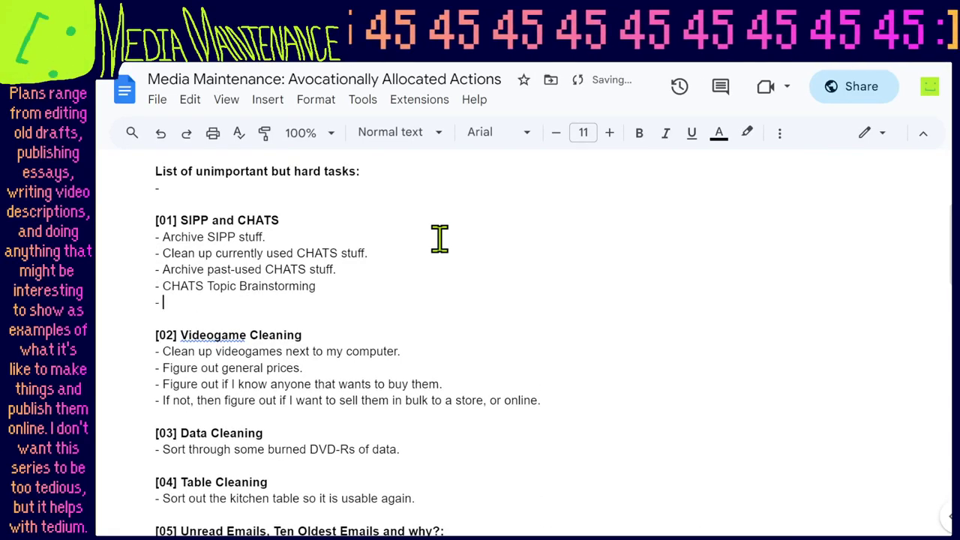
pyautogui.write('CHATS desc')
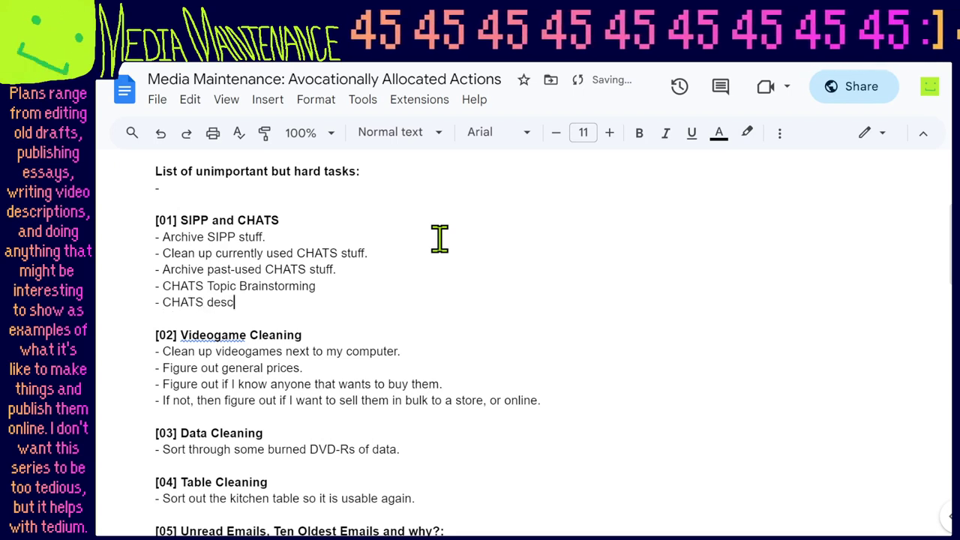
pyautogui.write('riptions: ')
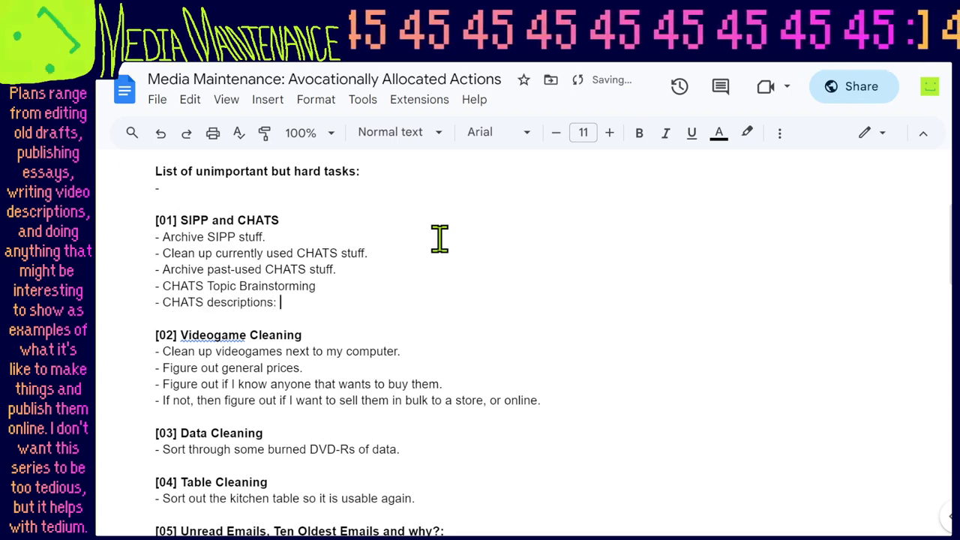
pyautogui.write('how to include the ')
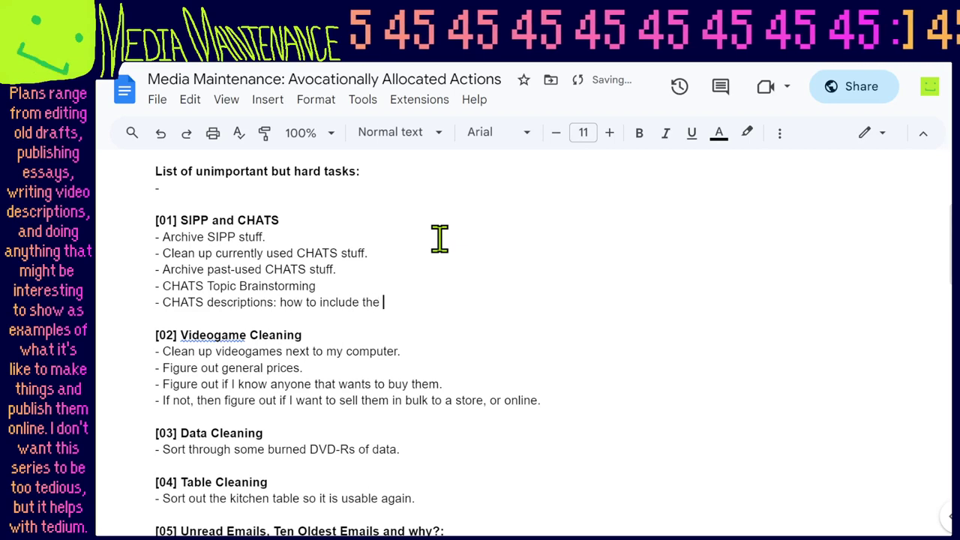
pyautogui.write('numberingsa')
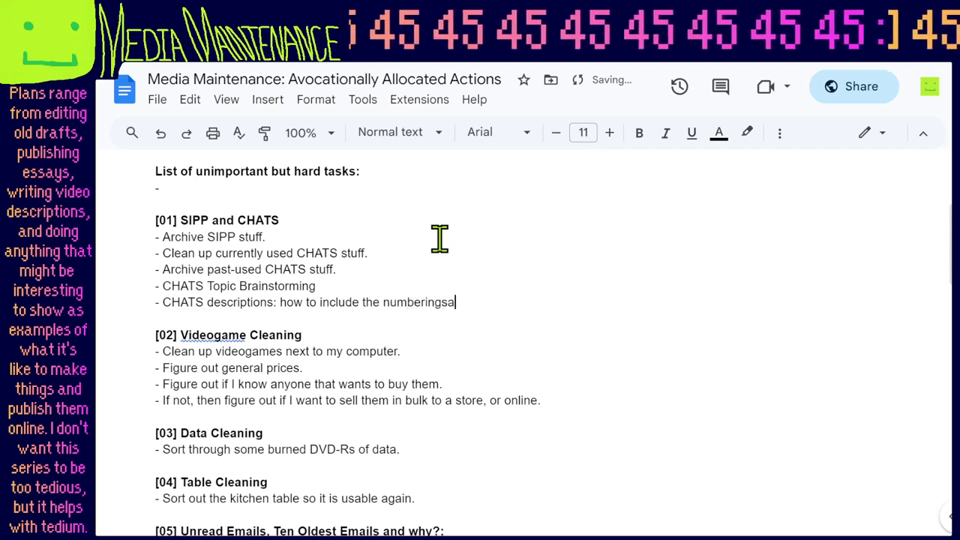
pyautogui.press('BackSpace')
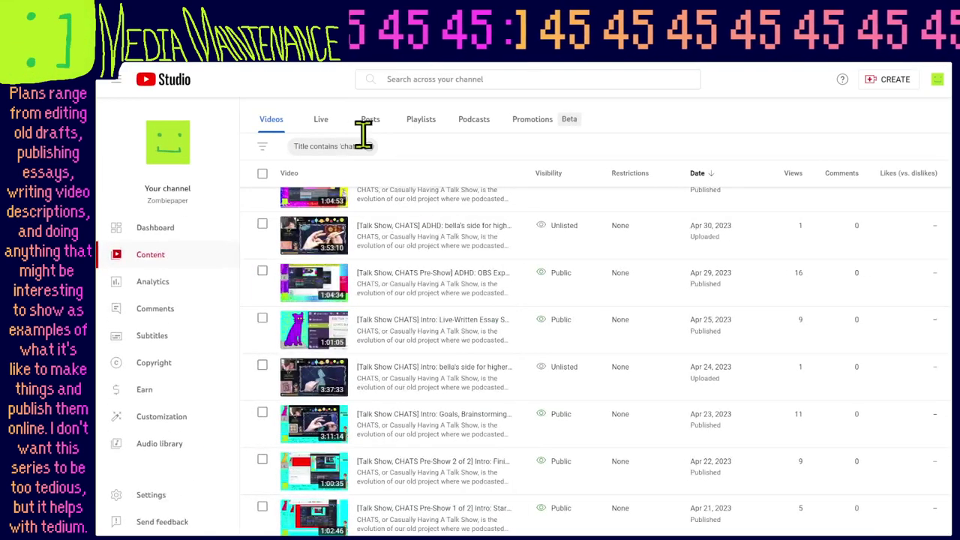
# Switch to YouTube Studio, show the channel's live streams and clear their "chats" title filter to look through older podcasts.
pyautogui.click(330, 124)
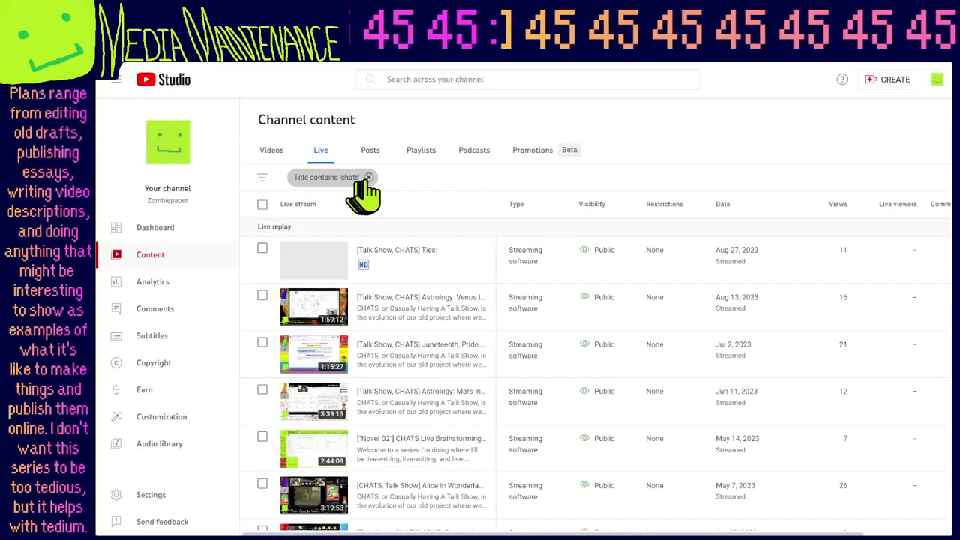
pyautogui.click(371, 177)
pyautogui.scroll(-3, 553, 315)
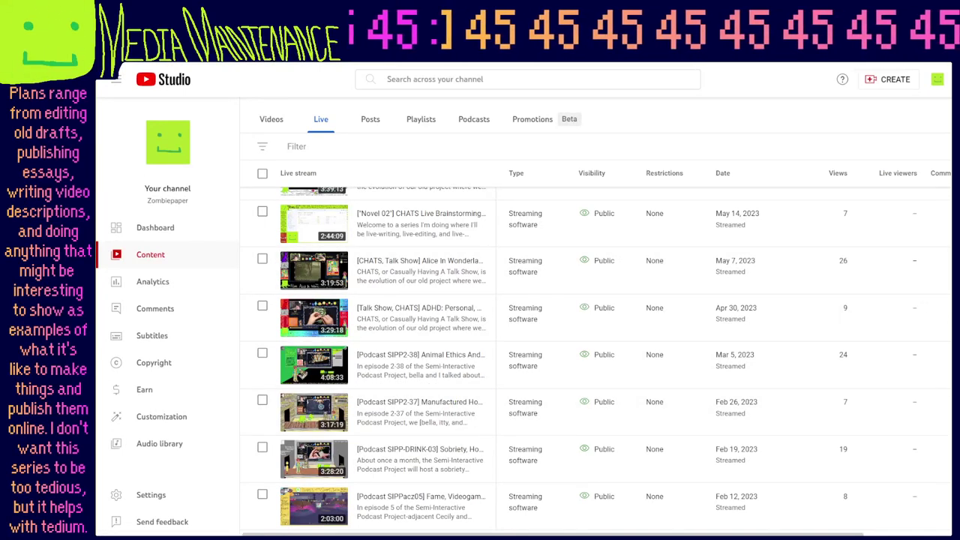
# Switch to the "CHATS Topic Brainstorming" document and review its numbered lists of topics.
pyautogui.hotkey('alt', 'Tab')
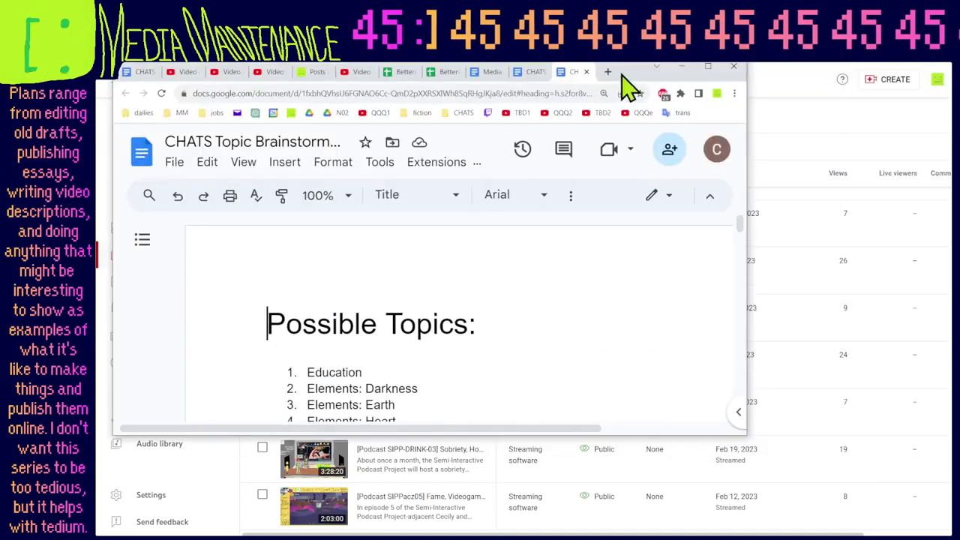
pyautogui.scroll(-3, 539, 322)
pyautogui.scroll(-5, 538, 323)
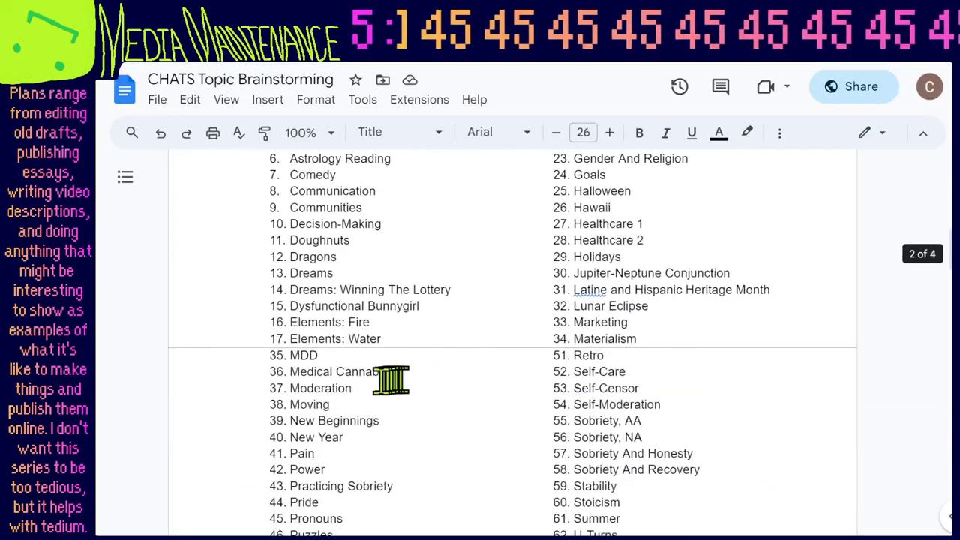
pyautogui.scroll(-2, 350, 398)
pyautogui.scroll(-2, 350, 400)
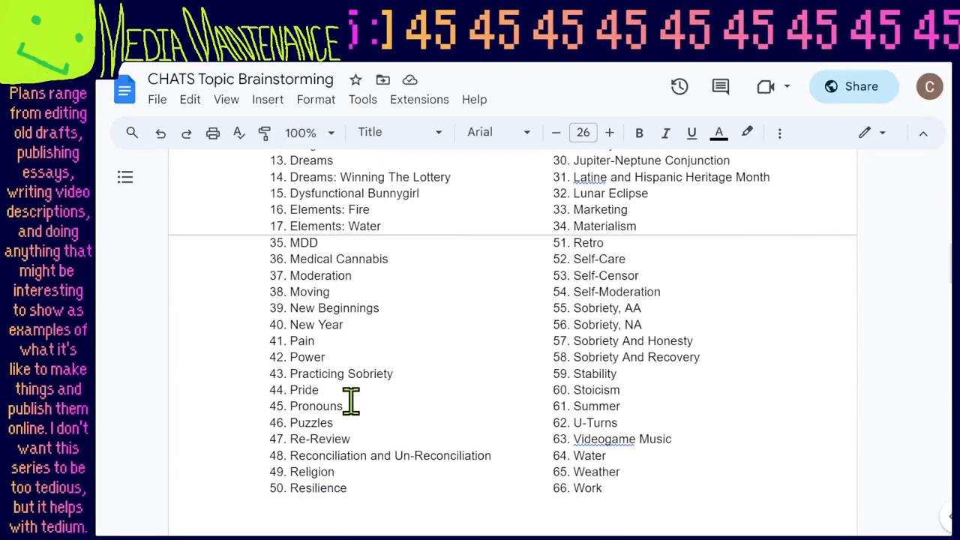
pyautogui.scroll(2, 364, 383)
# Search the topic brainstorming document for "honest".
pyautogui.click(382, 353)
pyautogui.hotkey('ctrl', 'f')
pyautogui.write('honest')
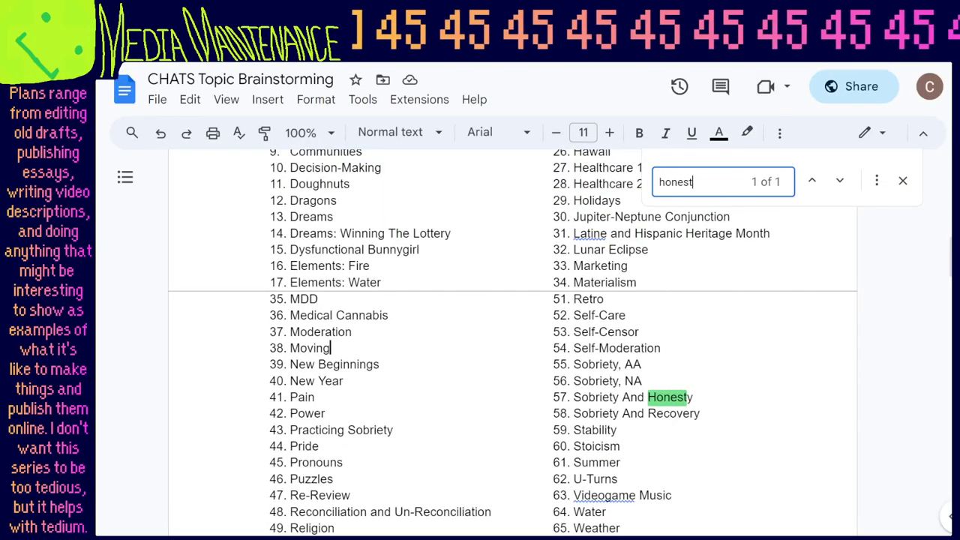
# Move the document window aside to check the podcast titles in the live stream list, and maximize the window again.
pyautogui.moveTo(735, 38); pyautogui.dragTo(791, 501)
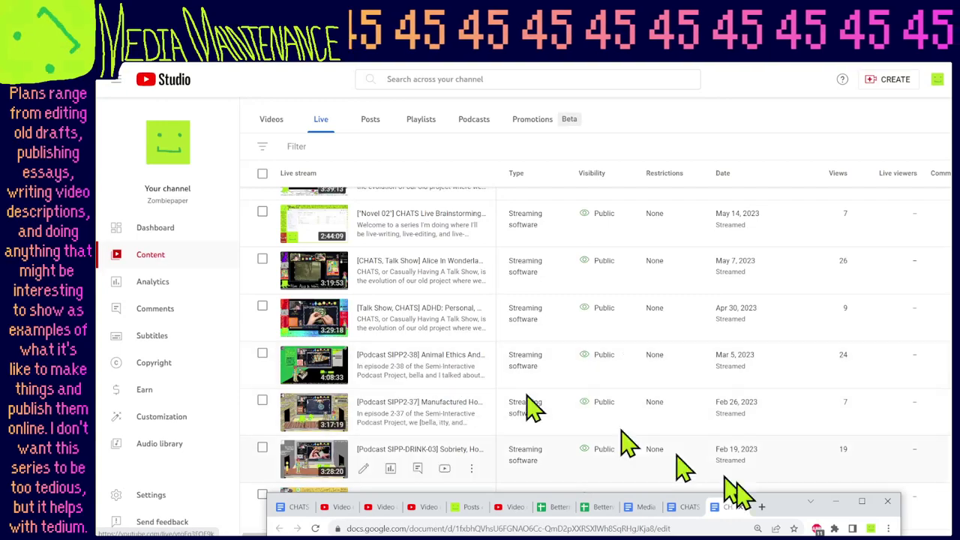
pyautogui.moveTo(788, 520); pyautogui.dragTo(758, 105)
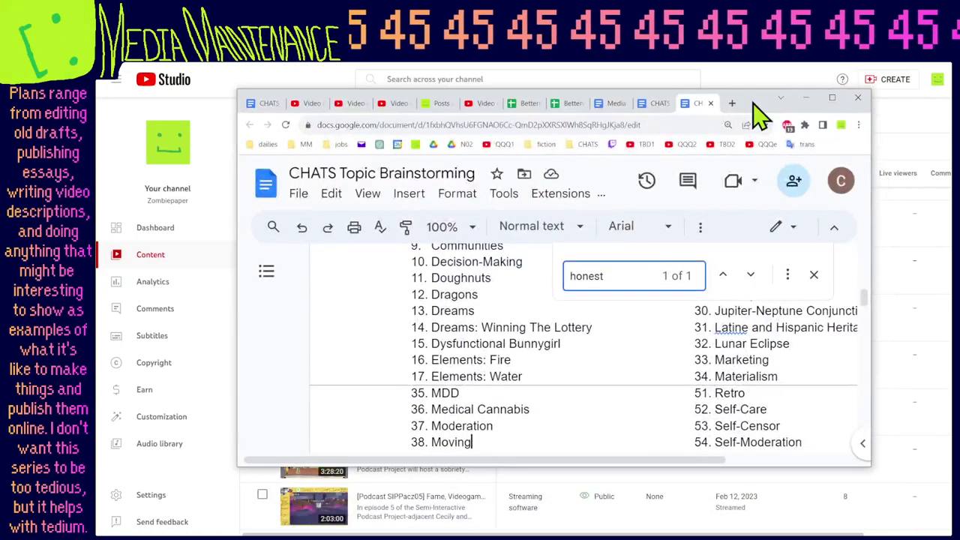
pyautogui.doubleClick(753, 95)
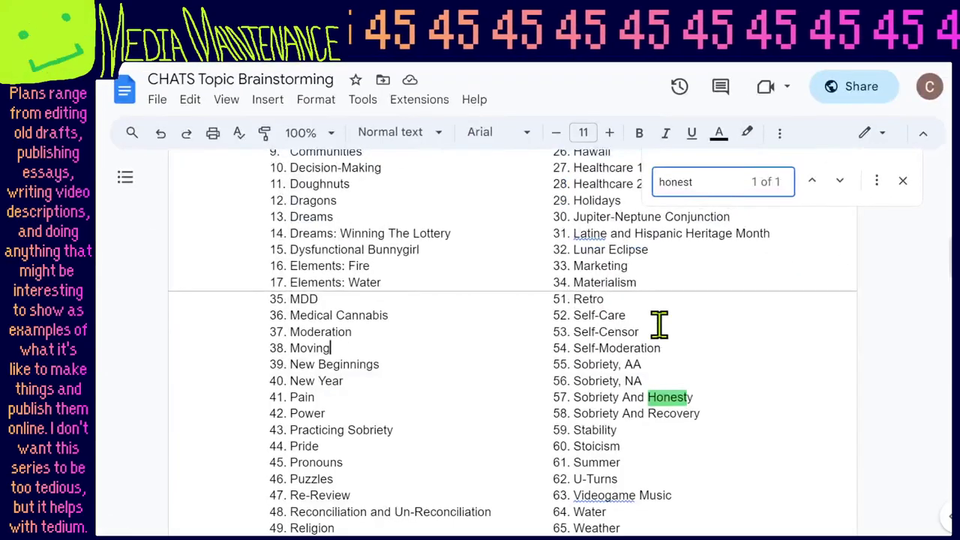
# Search the document for "ethics" and examine the match among the AI-suggested topics.
pyautogui.hotkey('ctrl', 'a')
pyautogui.write('eth')
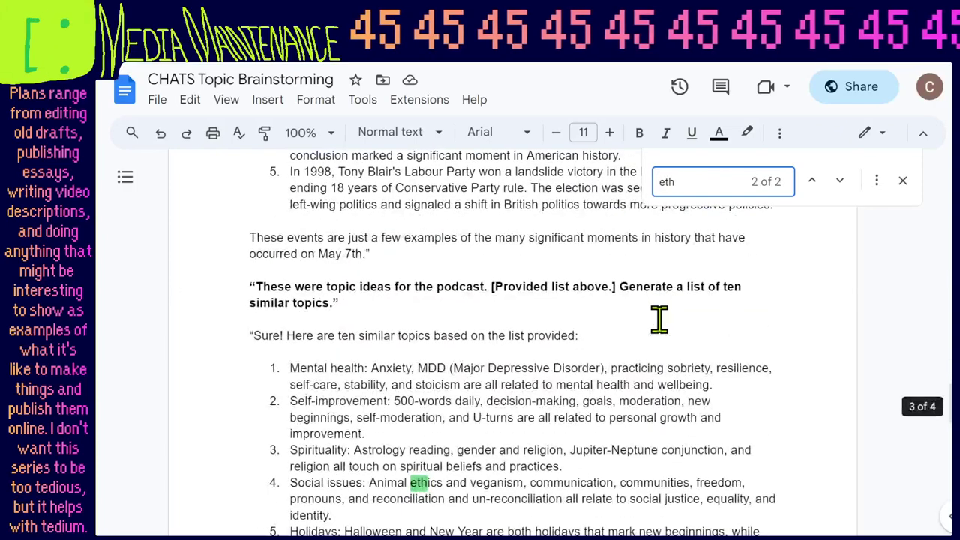
pyautogui.write('ics')
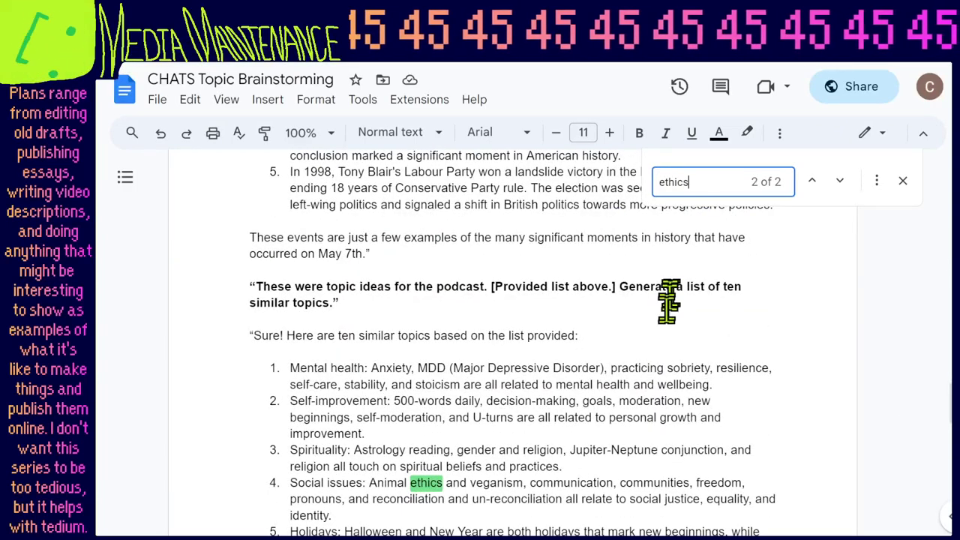
pyautogui.scroll(-3, 690, 397)
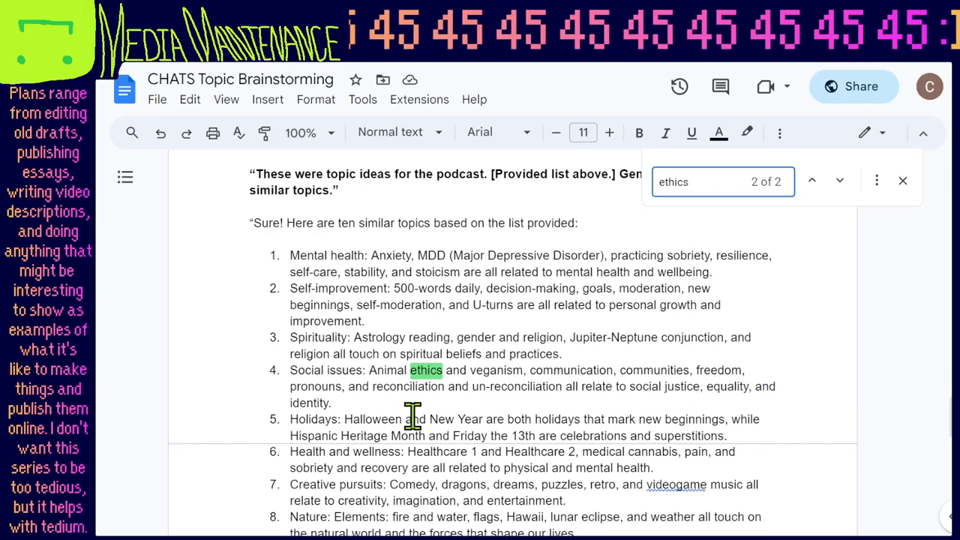
pyautogui.moveTo(304, 370); pyautogui.dragTo(636, 419)
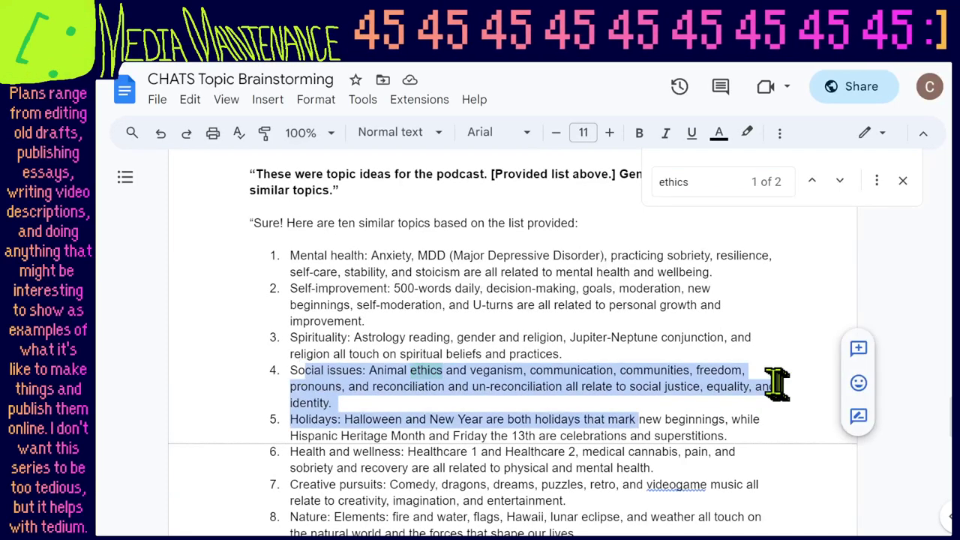
# Insert an extra blank line between the numbered topic lists and the "AI Suggestions" heading.
pyautogui.scroll(1, 555, 387)
pyautogui.scroll(15, 555, 386)
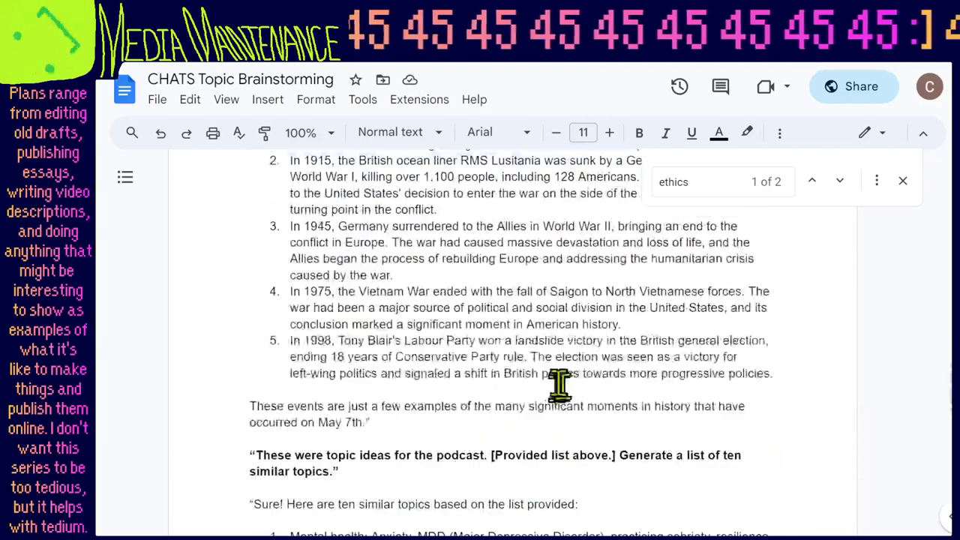
pyautogui.scroll(-3, 559, 388)
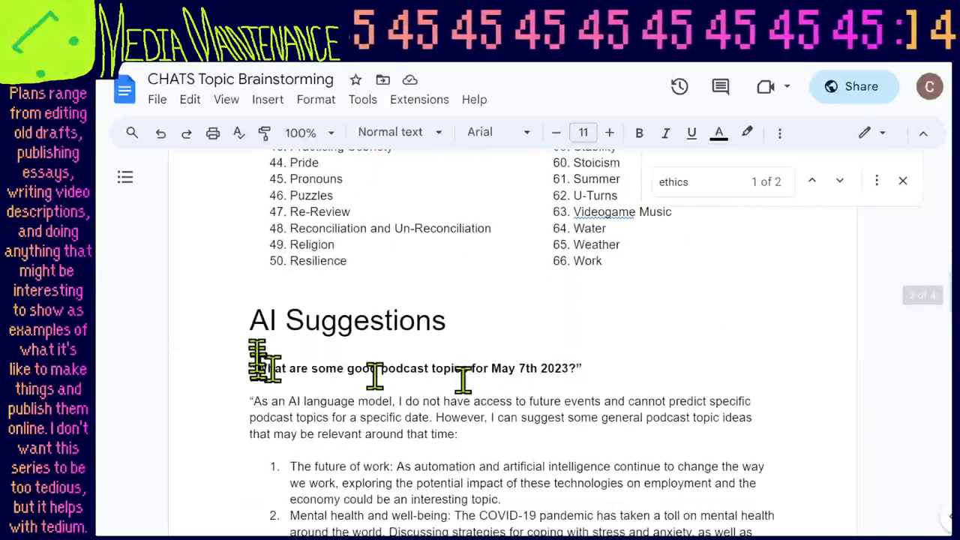
pyautogui.moveTo(248, 321); pyautogui.dragTo(694, 420)
pyautogui.click(583, 305)
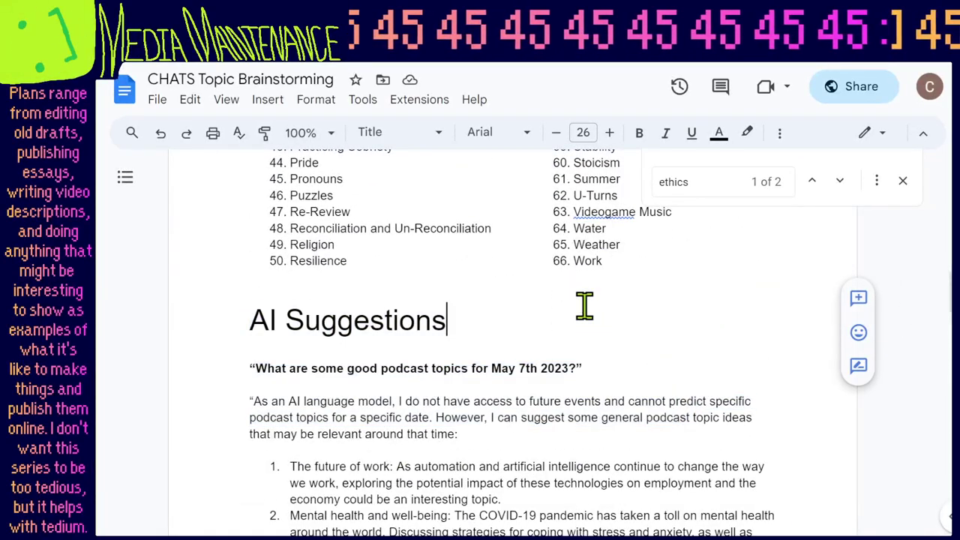
pyautogui.click(589, 287)
pyautogui.press('Return')
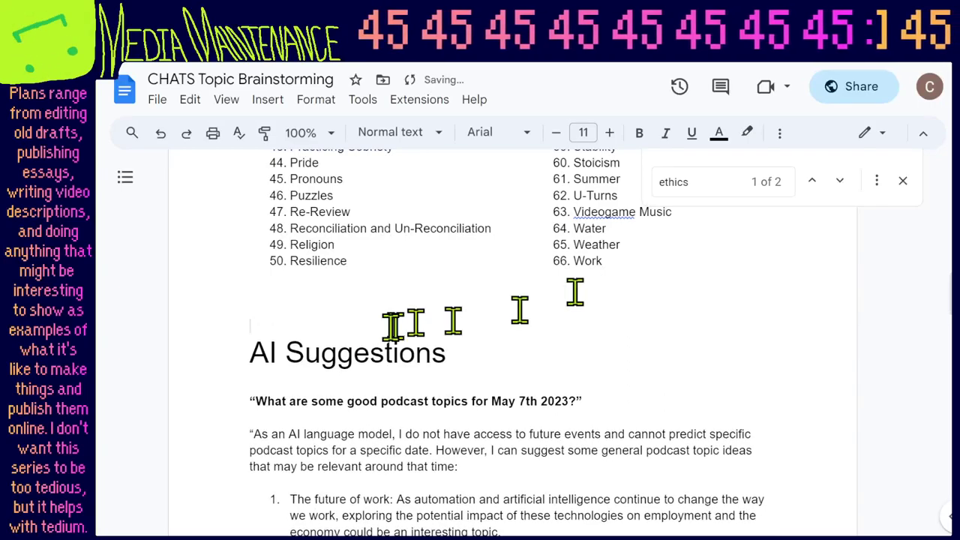
# Reduce the font size of the entire AI Suggestions section, including its heading, bringing the body text to 7.
pyautogui.moveTo(253, 360); pyautogui.dragTo(760, 534)
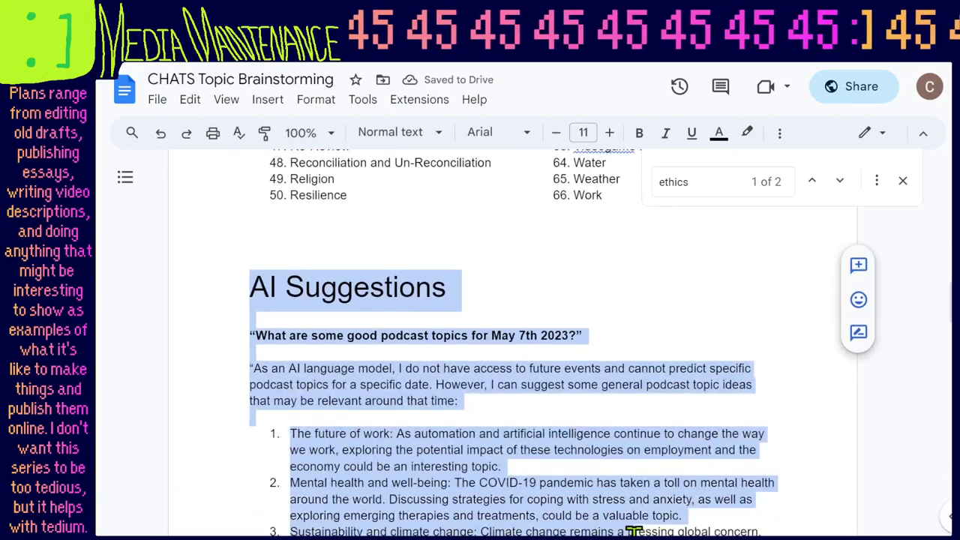
pyautogui.scroll(-15, 665, 321)
pyautogui.scroll(-3, 638, 330)
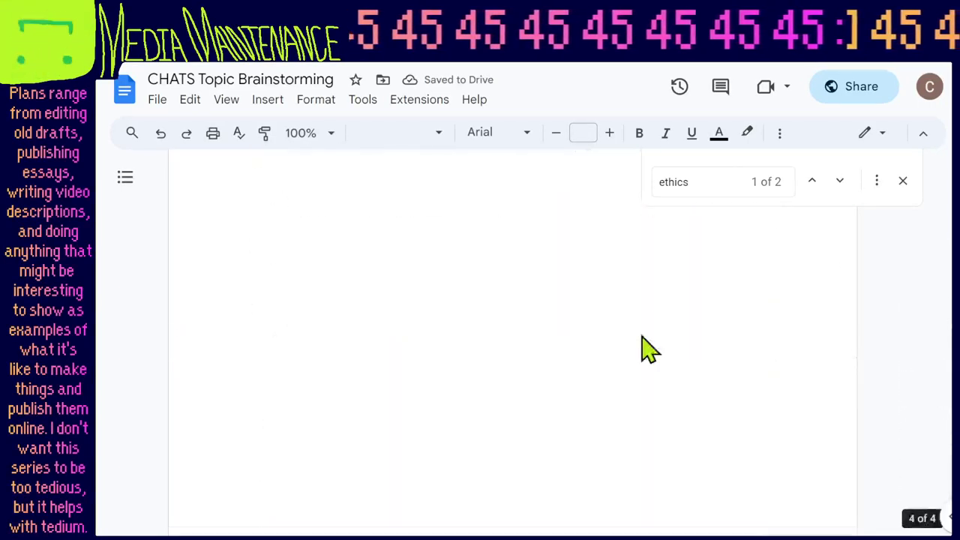
pyautogui.keyDown('shift'); pyautogui.click(541, 330); pyautogui.keyUp('shift')
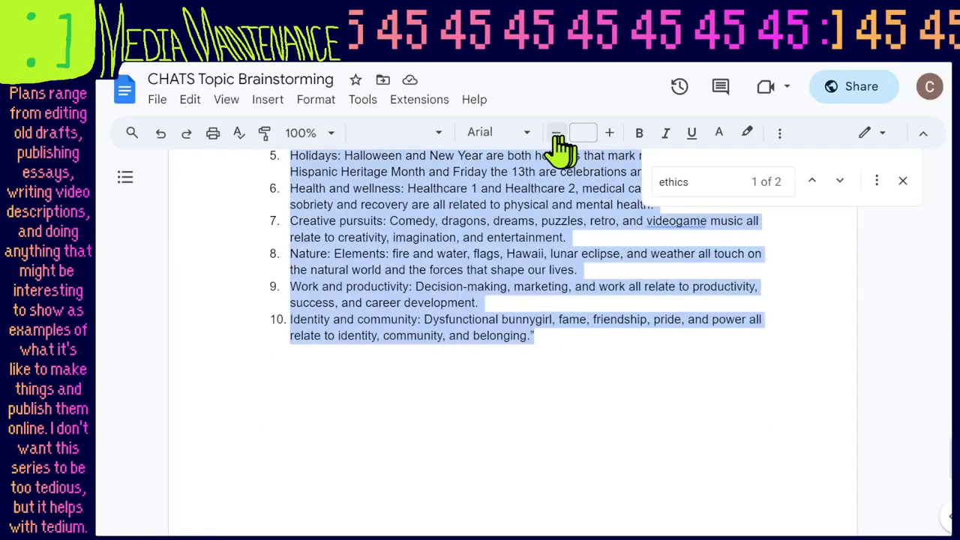
pyautogui.click(555, 133)
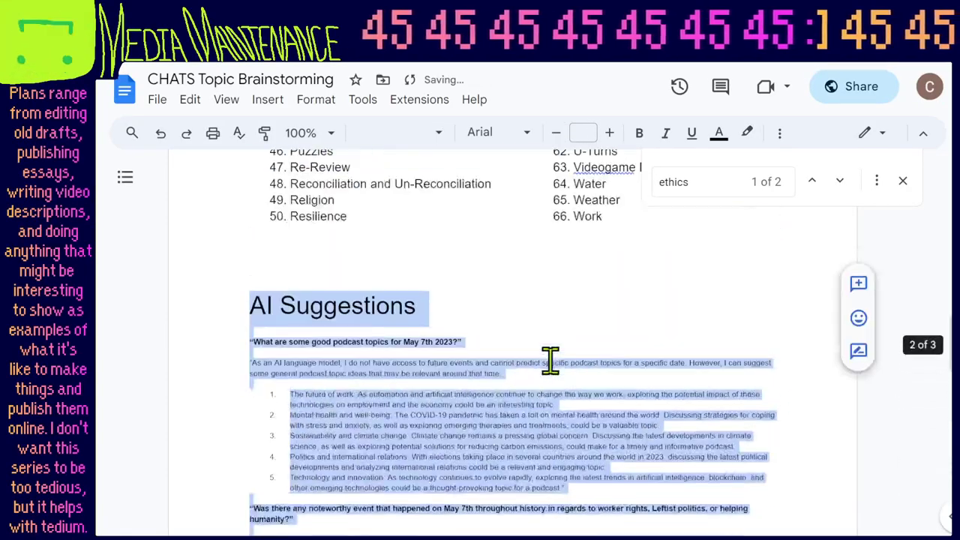
# Set the line spacing of the entire AI Suggestions section to single.
pyautogui.click(313, 102)
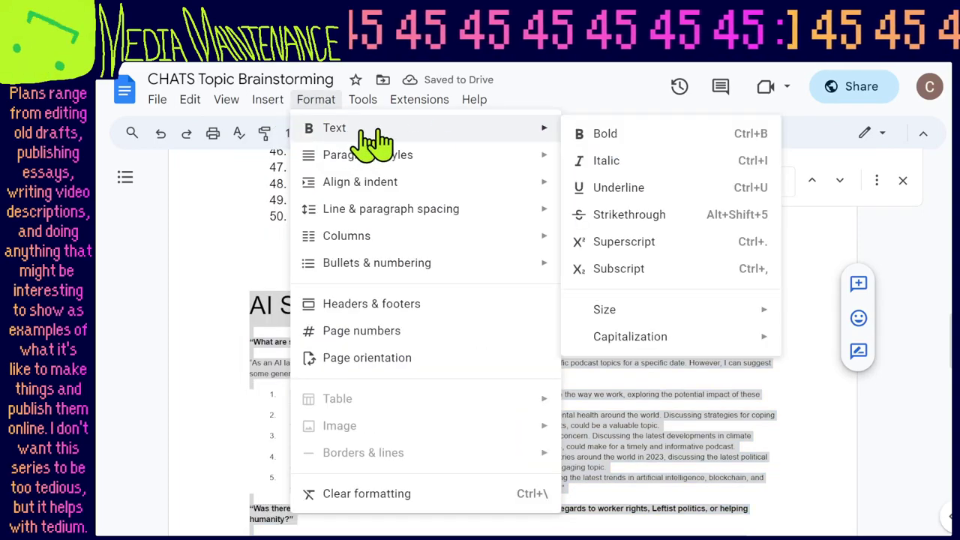
pyautogui.moveTo(455, 162)
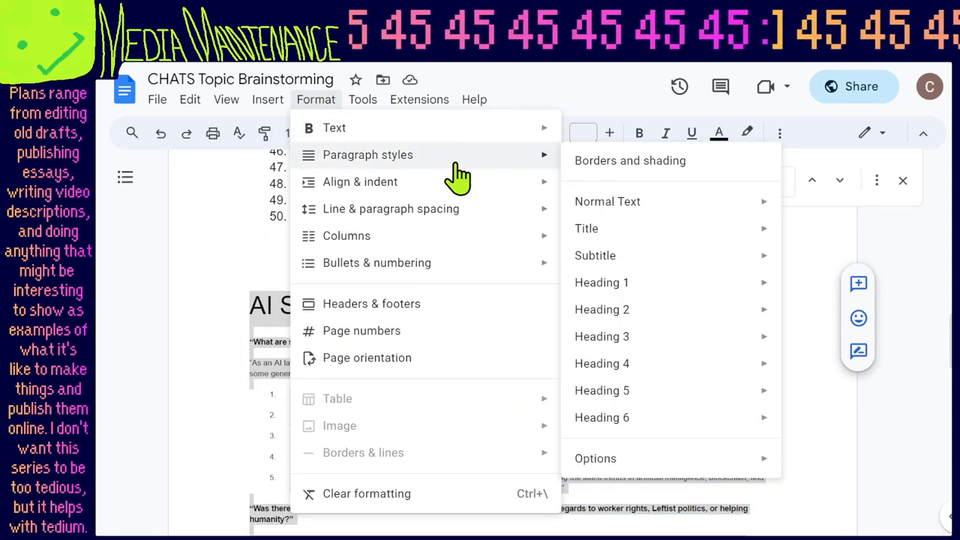
pyautogui.moveTo(463, 183)
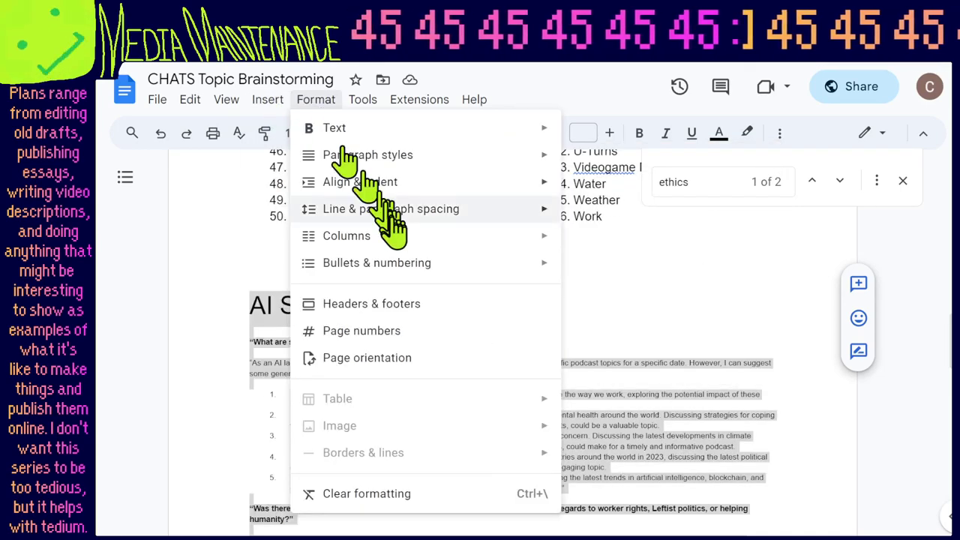
pyautogui.moveTo(402, 217)
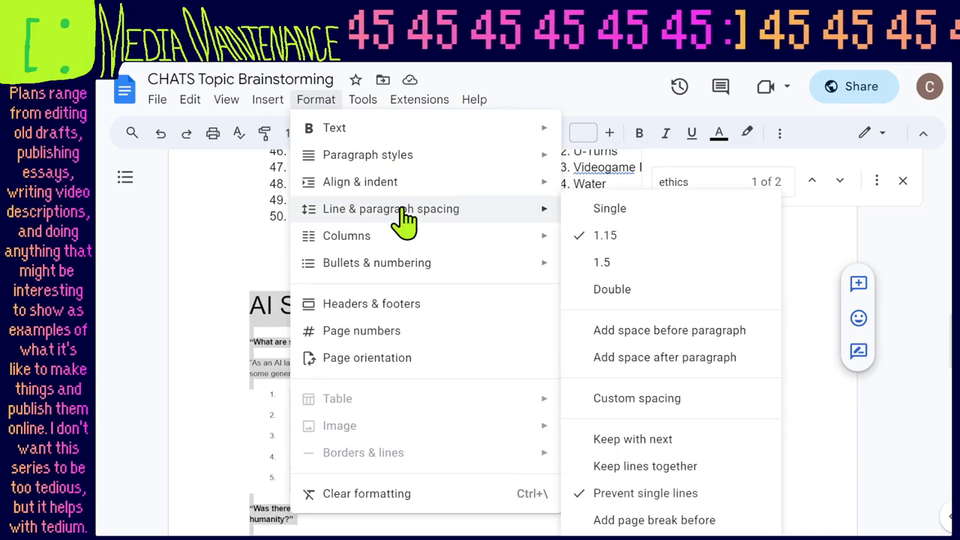
pyautogui.click(599, 212)
# Remove the blank lines above and below the introductory paragraph that answers the "good podcast topics for May 7th 2023" question.
pyautogui.click(444, 372)
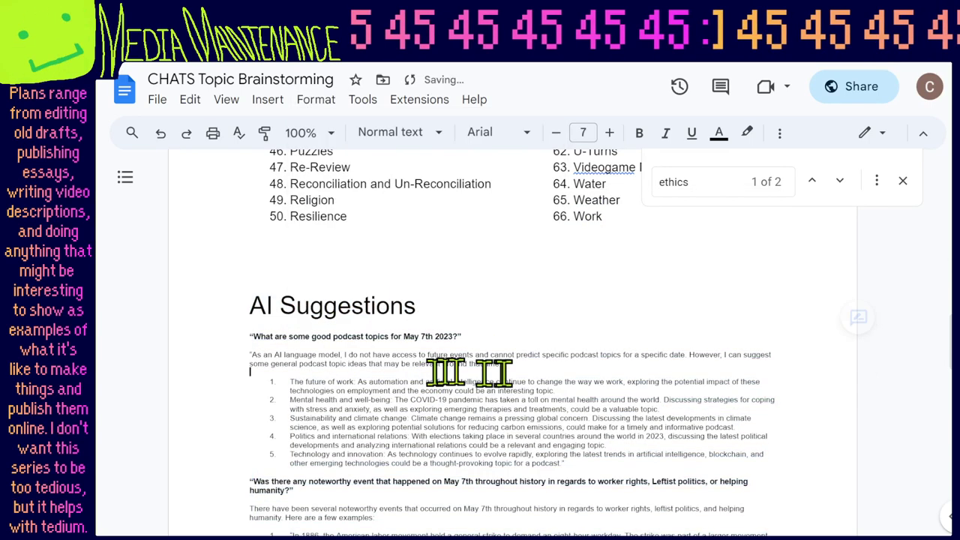
pyautogui.press('BackSpace')
pyautogui.click(382, 344)
pyautogui.press('BackSpace')
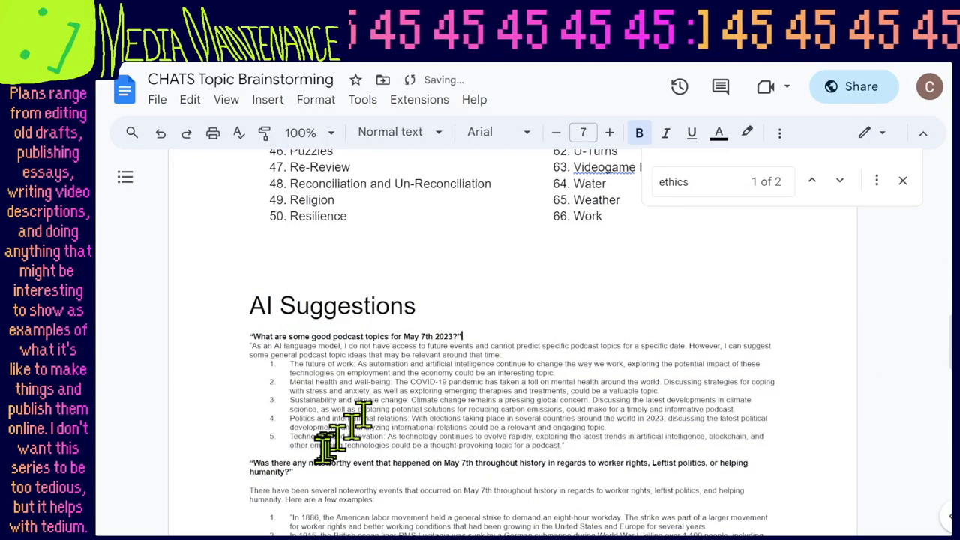
# Remove the blank lines around the introductory paragraph and above the closing sentence of the "noteworthy event" answer.
pyautogui.click(310, 483)
pyautogui.press('BackSpace')
pyautogui.scroll(-3, 332, 400)
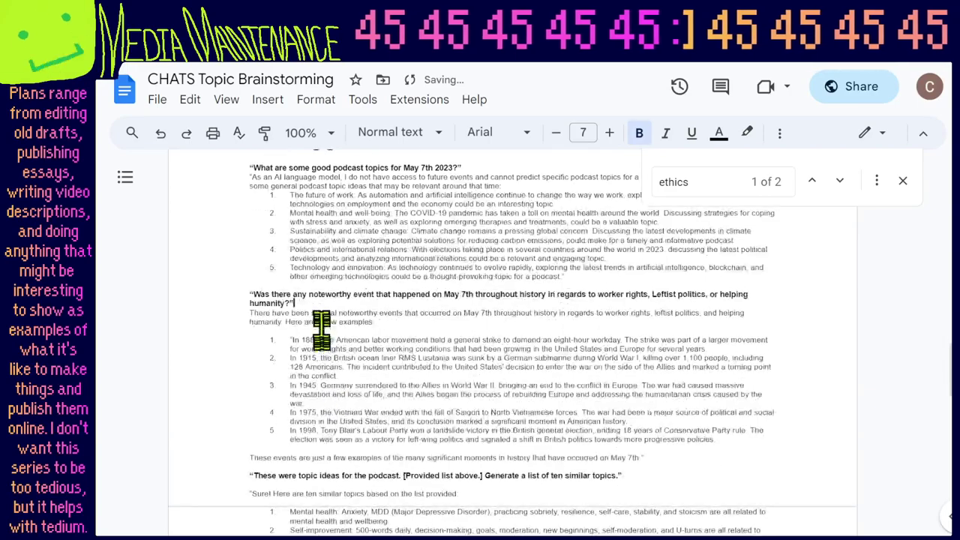
pyautogui.click(321, 330)
pyautogui.press('BackSpace')
pyautogui.scroll(-3, 319, 330)
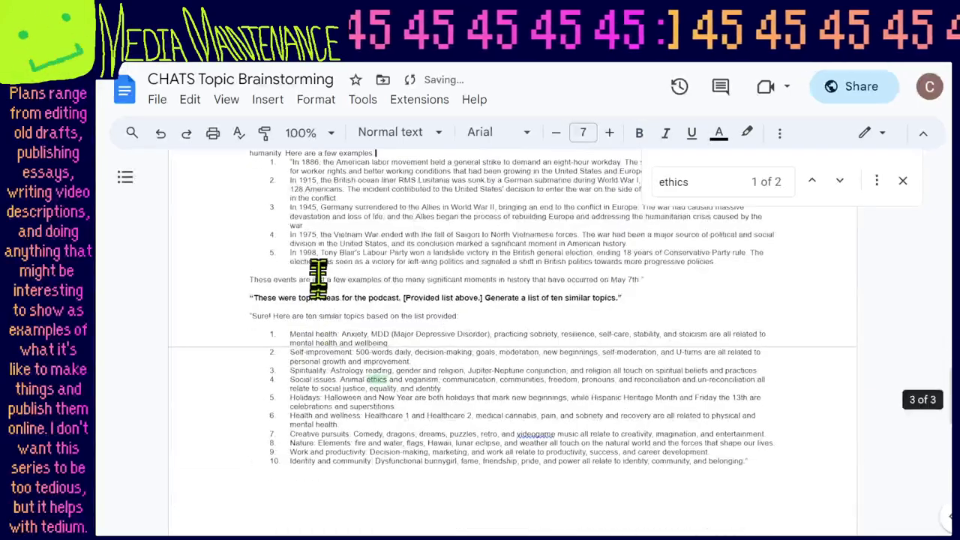
pyautogui.click(317, 270)
pyautogui.press('BackSpace')
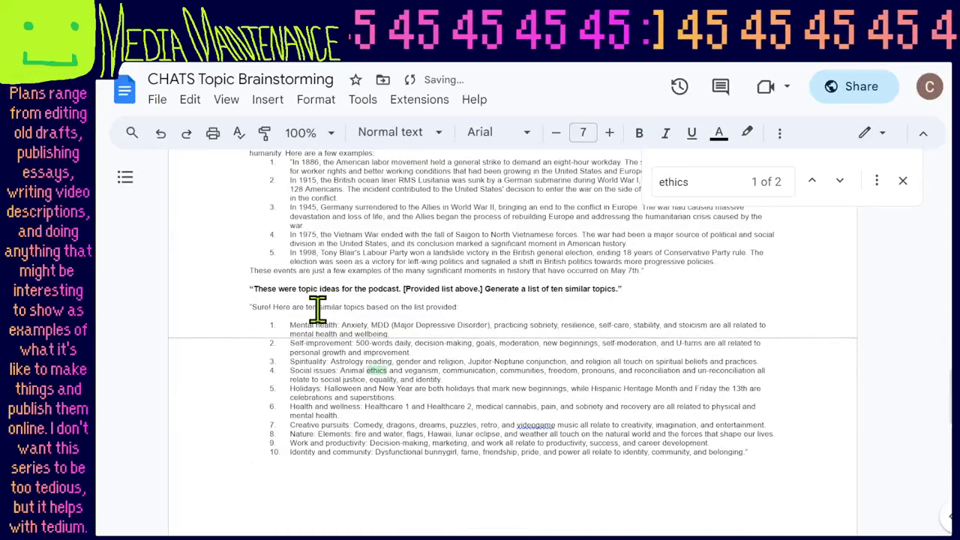
# Remove the blank lines above and below the "Sure! Here are ten similar topics" paragraph.
pyautogui.click(318, 315)
pyautogui.press('BackSpace')
pyautogui.press('BackSpace')
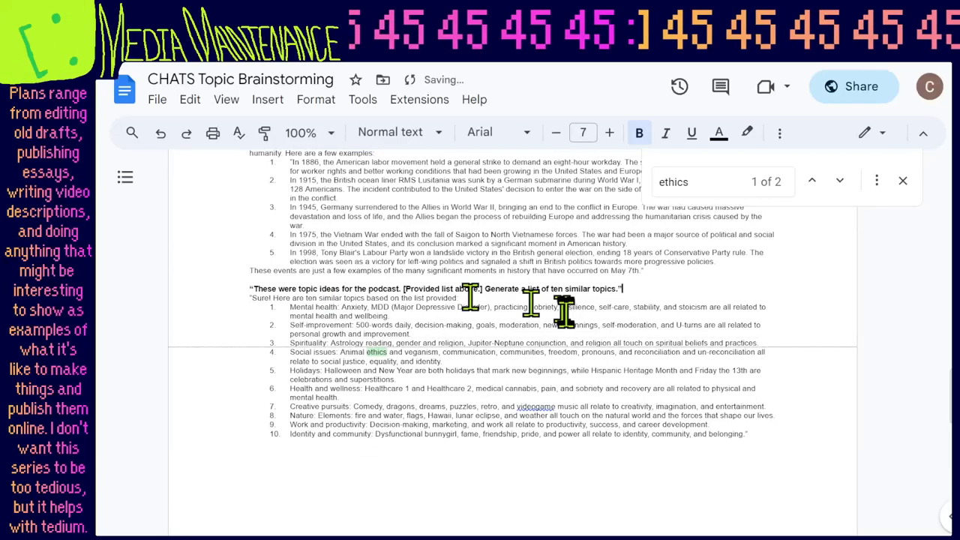
# Select the "Animal Ethics and Veganism" entry and bring up the live stream list in YouTube Studio to compare episode topics.
pyautogui.scroll(8, 500, 427)
pyautogui.scroll(3, 500, 427)
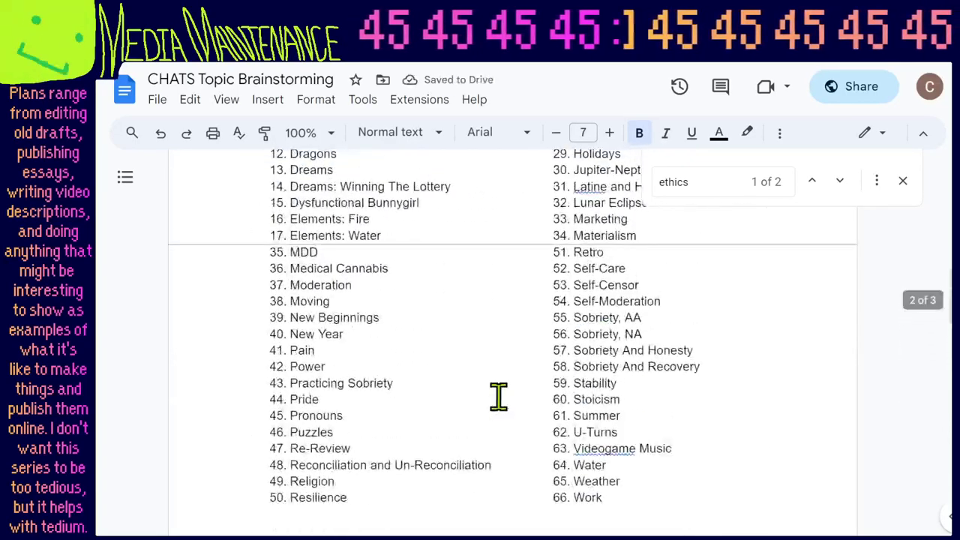
pyautogui.scroll(4, 663, 345)
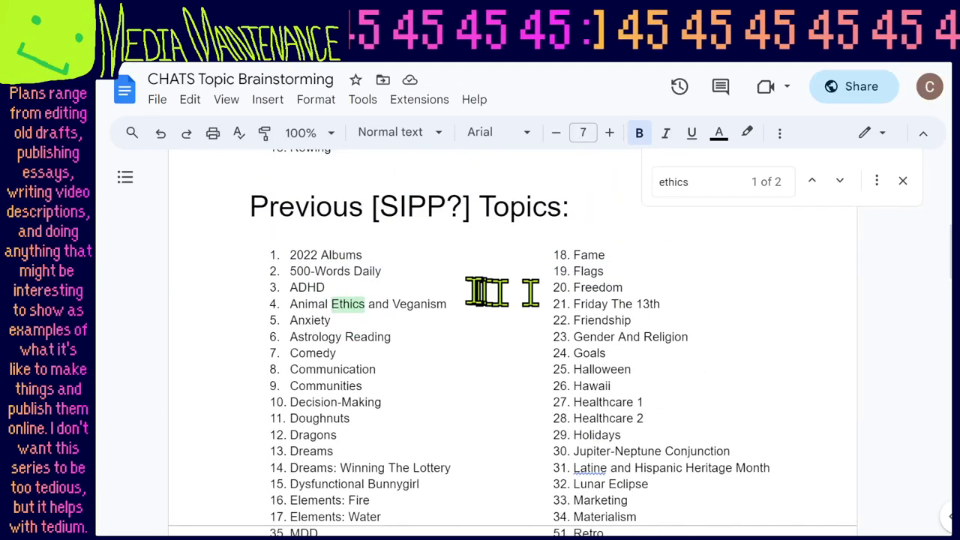
pyautogui.moveTo(447, 304); pyautogui.dragTo(288, 304)
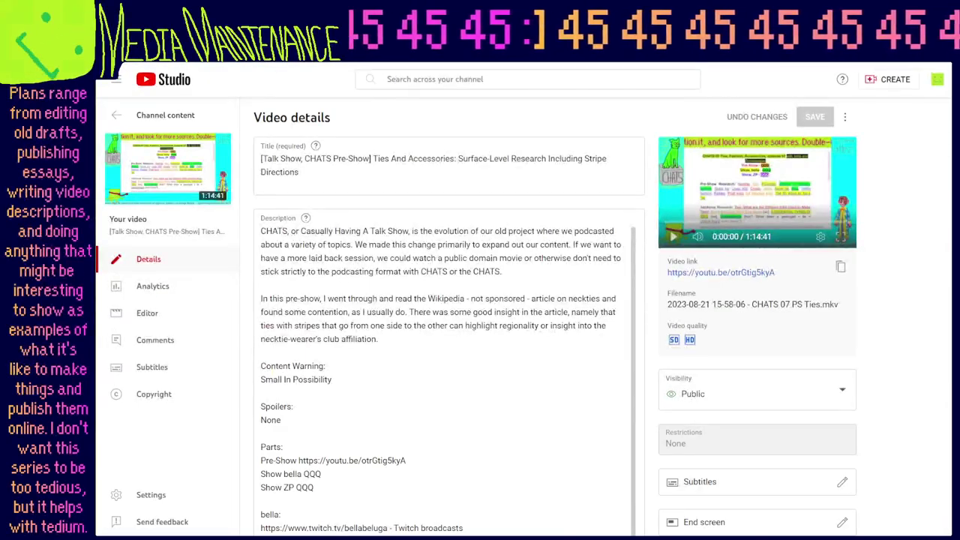
pyautogui.moveTo(846, 65); pyautogui.dragTo(704, 435)
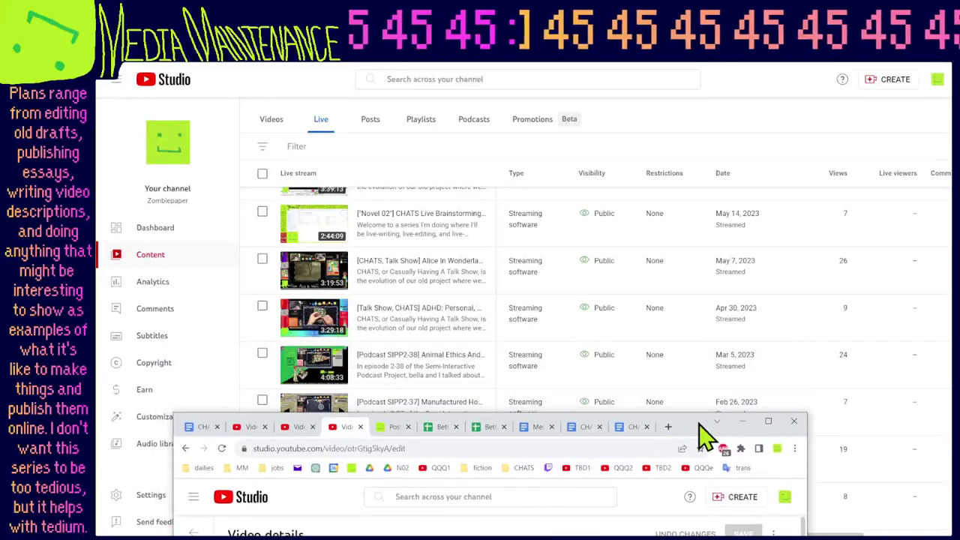
pyautogui.click(716, 422)
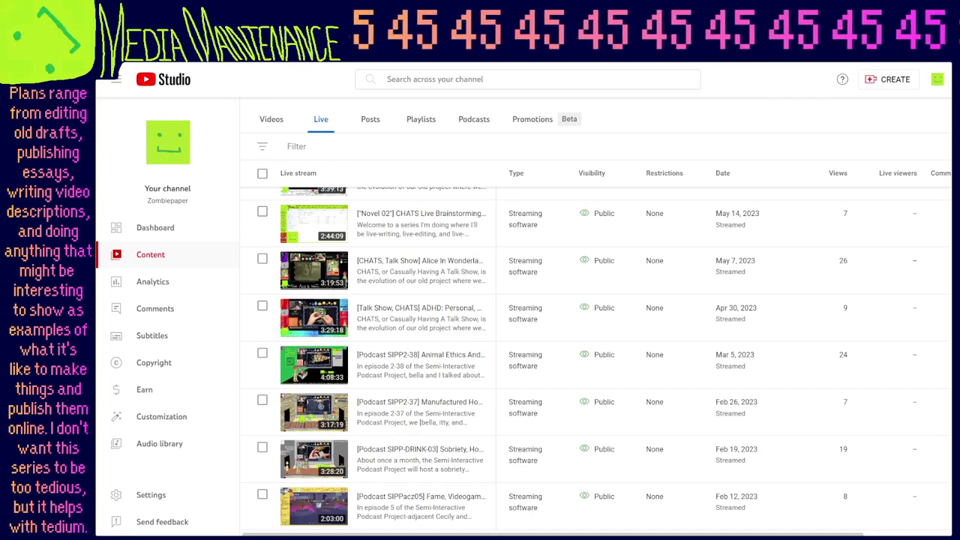
# Switch back to the CHATS Topic Brainstorming document and insert a copy of the "Previous SIPP Topics:" heading and "2022 Albums" item above the original.
pyautogui.hotkey('alt', 'Tab')
pyautogui.doubleClick(729, 96)
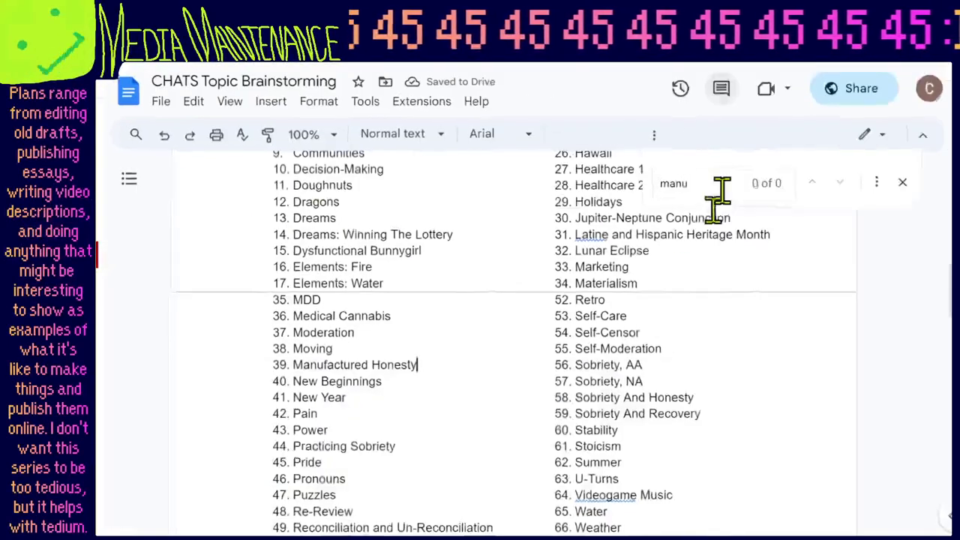
pyautogui.scroll(5, 660, 285)
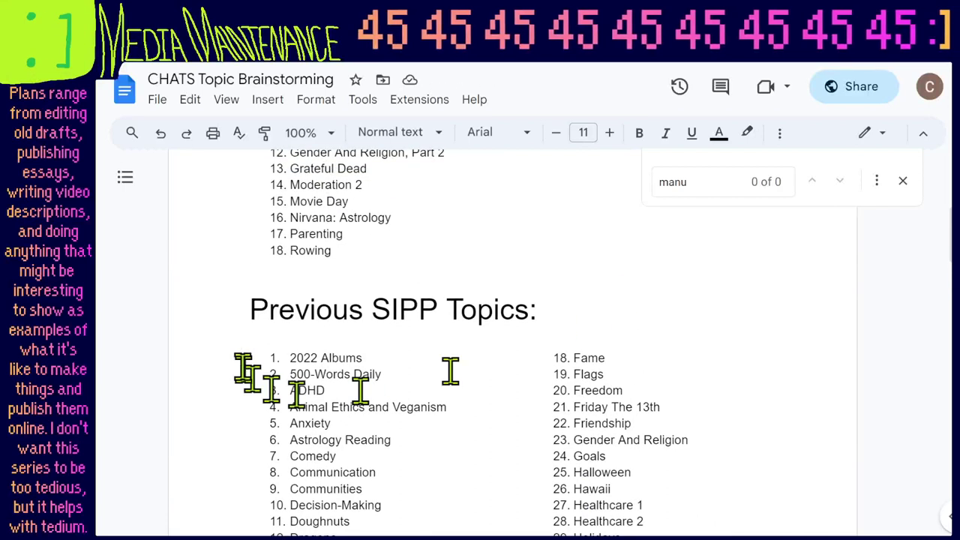
pyautogui.moveTo(238, 318); pyautogui.dragTo(381, 365)
pyautogui.hotkey('ctrl', 'c')
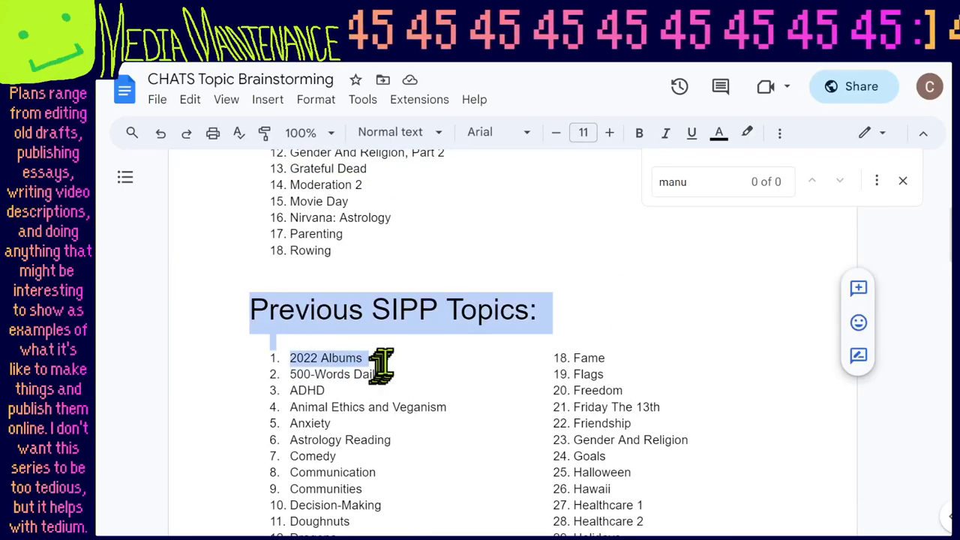
pyautogui.click(450, 259)
pyautogui.press('Return')
pyautogui.press('Return')
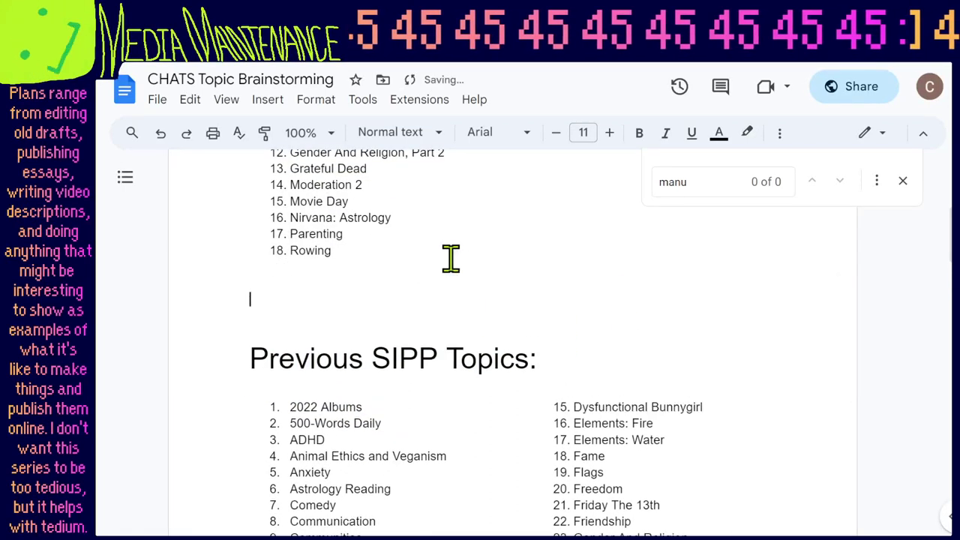
pyautogui.hotkey('ctrl', 'v')
# Change the copied heading to "Previous CHATS Topics:".
pyautogui.doubleClick(317, 304)
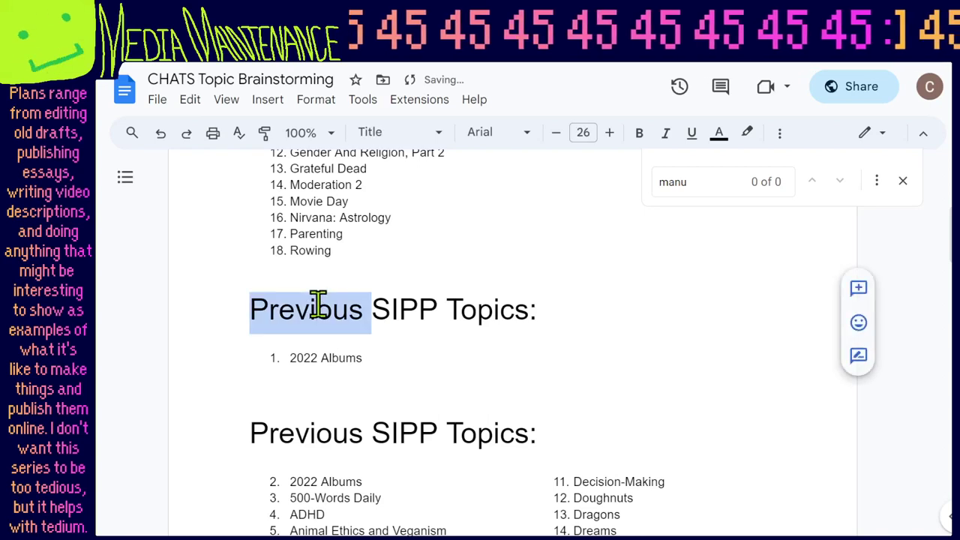
pyautogui.press('Right')
pyautogui.hotkey('ctrl', 'shift', 'Right')
pyautogui.write('CHATS')
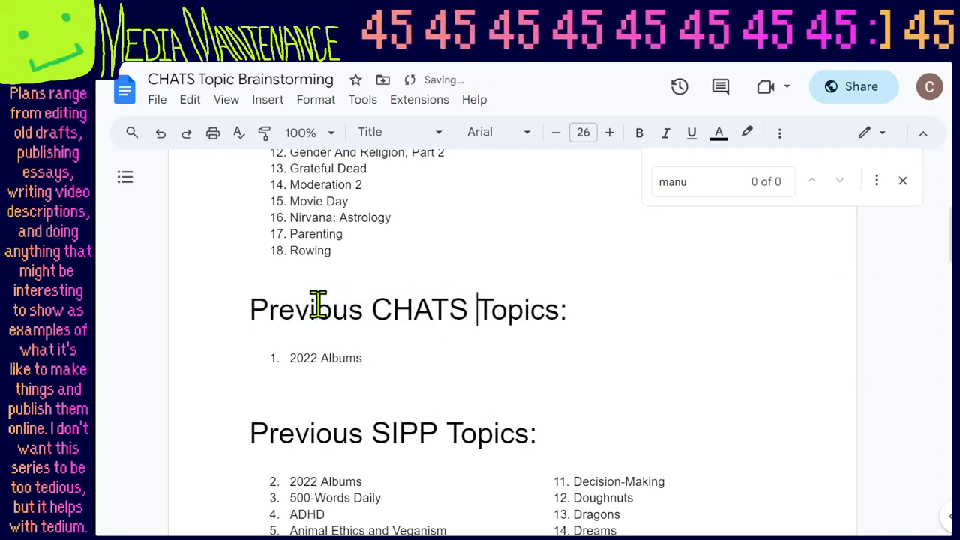
# Delete the "ADHD" entry from the Previous SIPP Topics list, including its list number.
pyautogui.scroll(-3, 318, 304)
pyautogui.doubleClick(309, 401)
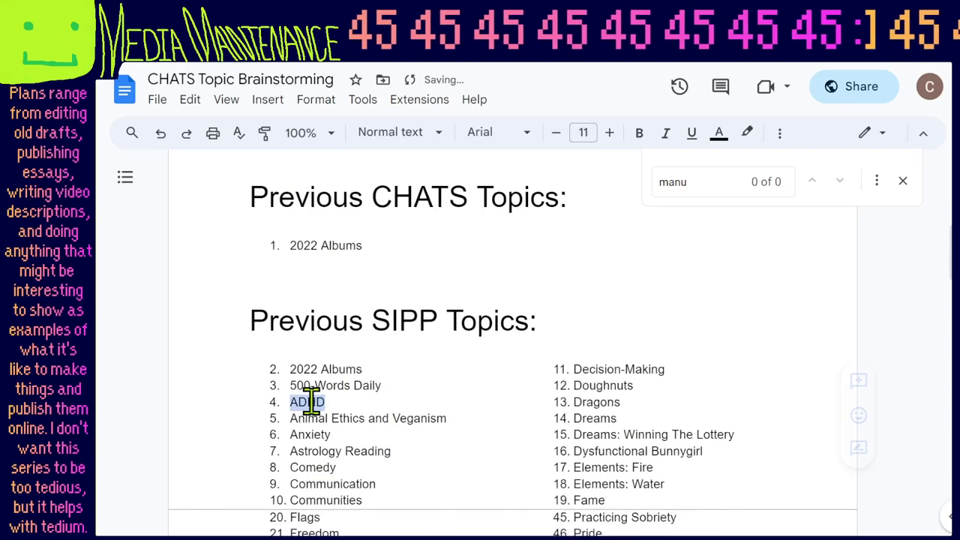
pyautogui.press('BackSpace')
pyautogui.press('BackSpace')
pyautogui.press('BackSpace')
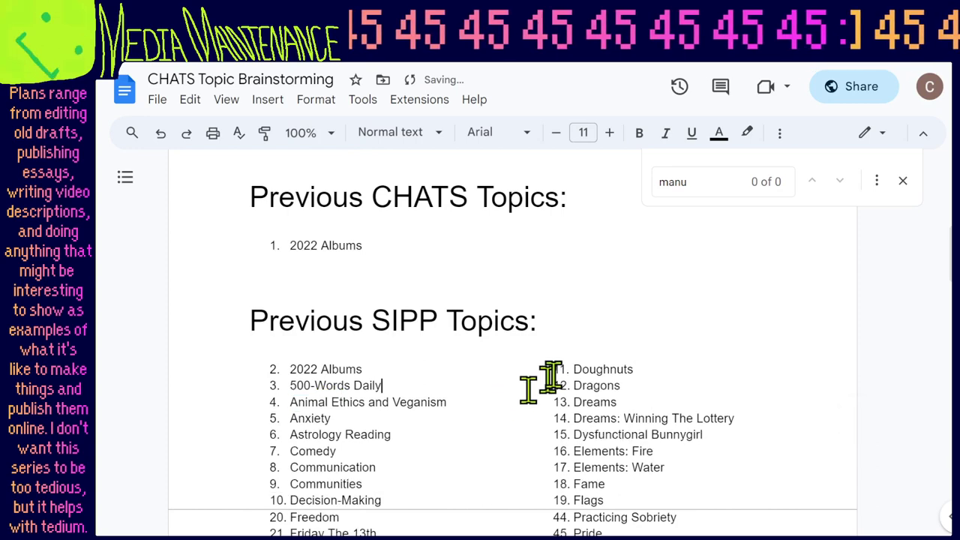
# Place the cursor after "2022 Albums" under Previous CHATS Topics and review the past CHATS episodes in YouTube Studio's live stream list.
pyautogui.scroll(-3, 765, 358)
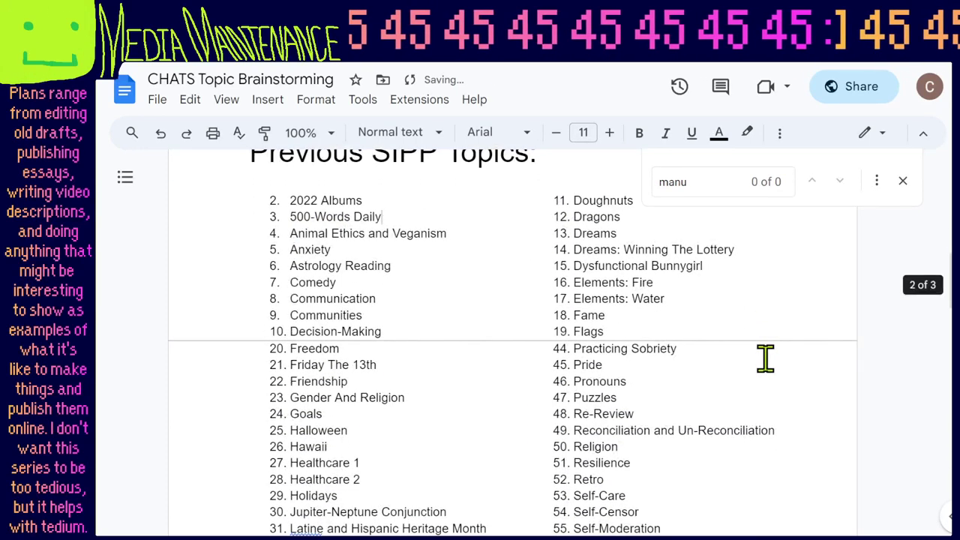
pyautogui.scroll(1, 765, 358)
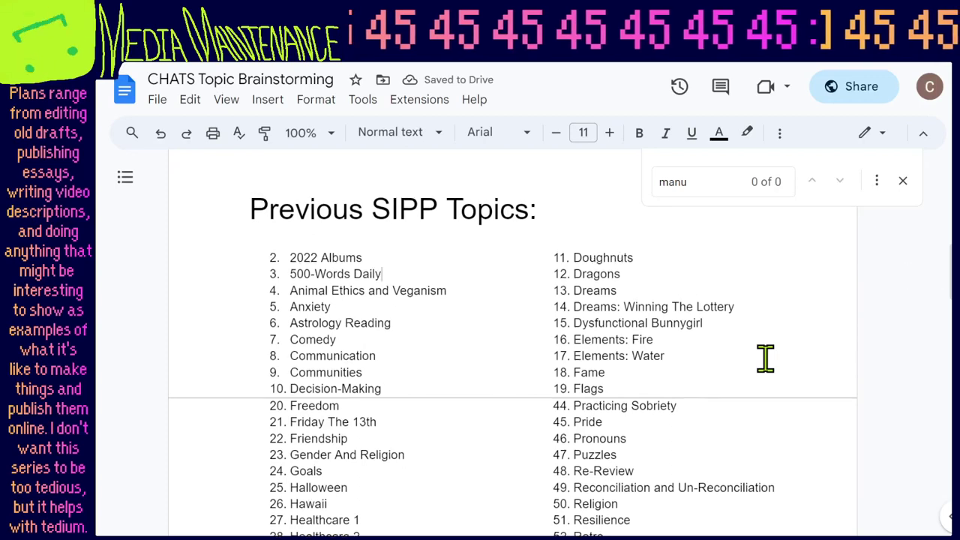
pyautogui.scroll(5, 765, 357)
pyautogui.click(384, 399)
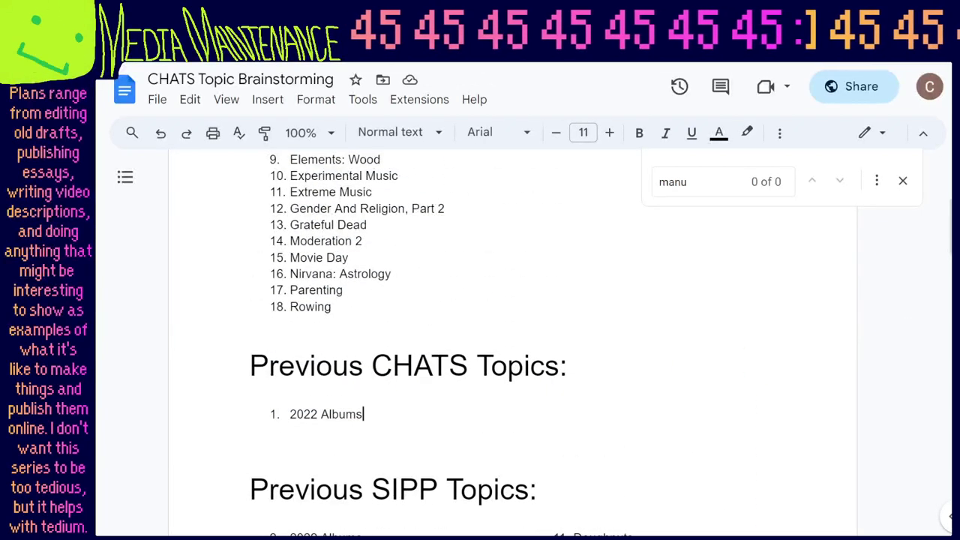
pyautogui.hotkey('alt', 'Tab')
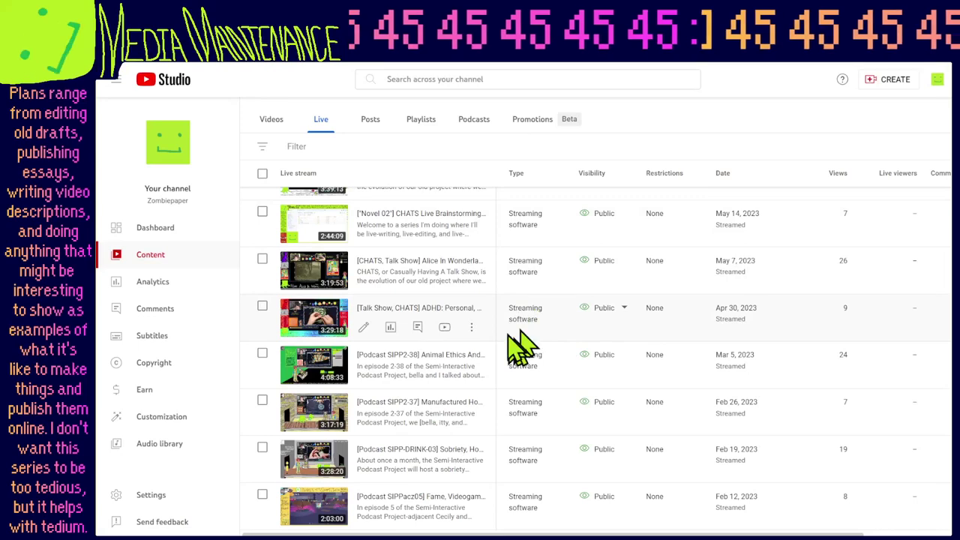
pyautogui.scroll(2, 468, 321)
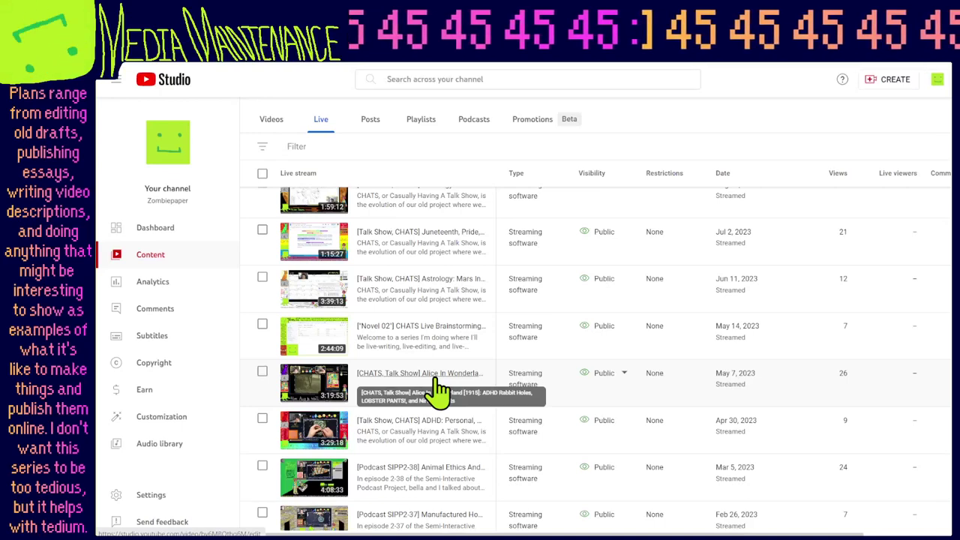
pyautogui.scroll(3, 436, 379)
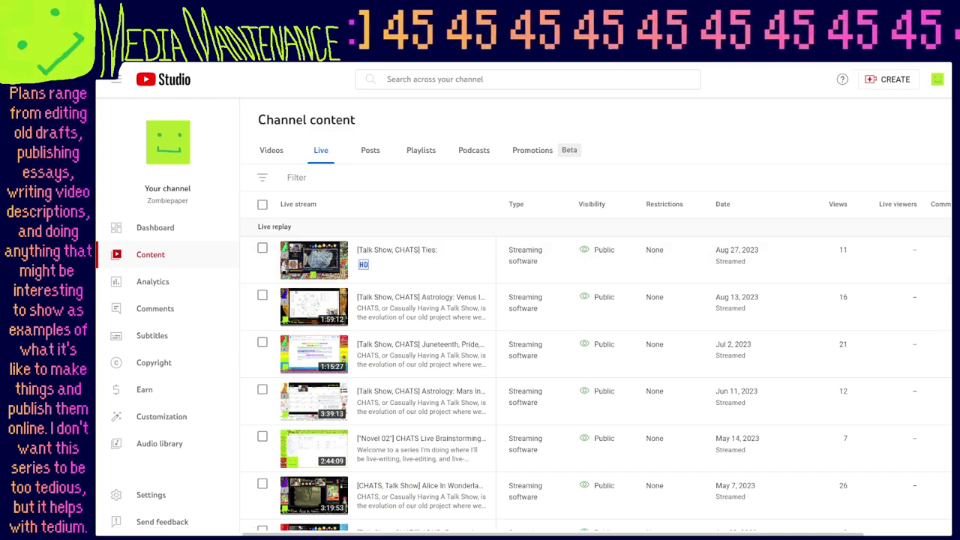
# Return to the CHATS Topic Brainstorming document in a maximized window and select all the entries under Previous SIPP Topics.
pyautogui.hotkey('alt', 'Tab')
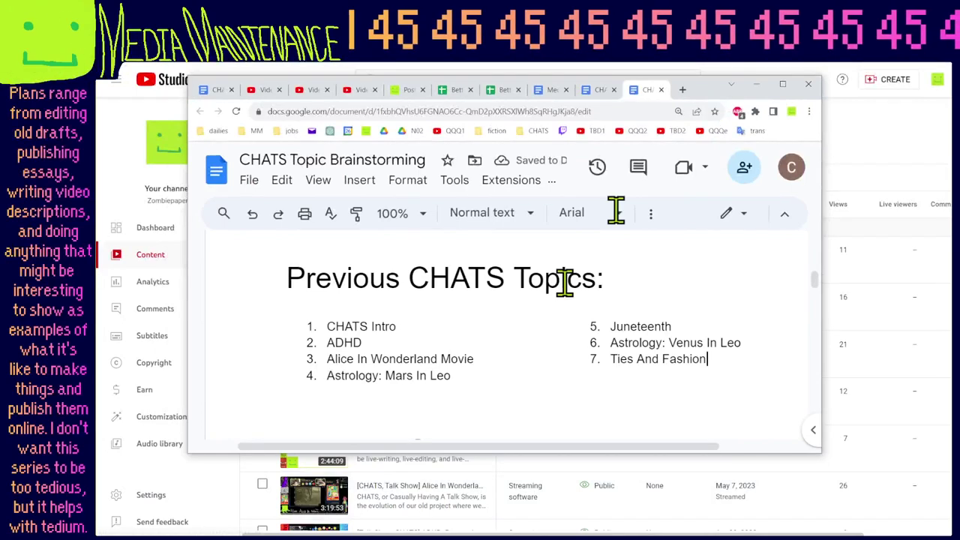
pyautogui.doubleClick(698, 100)
pyautogui.scroll(-3, 577, 345)
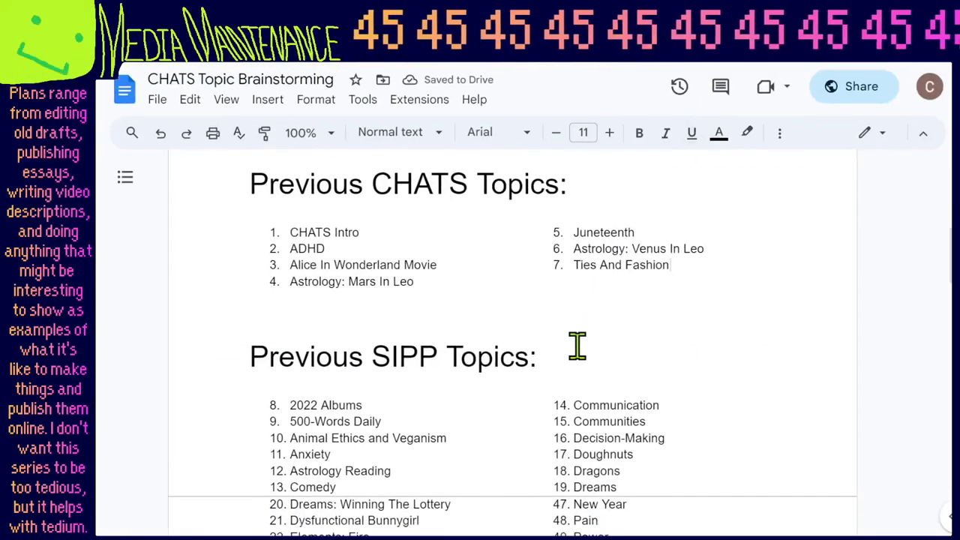
pyautogui.scroll(-5, 576, 345)
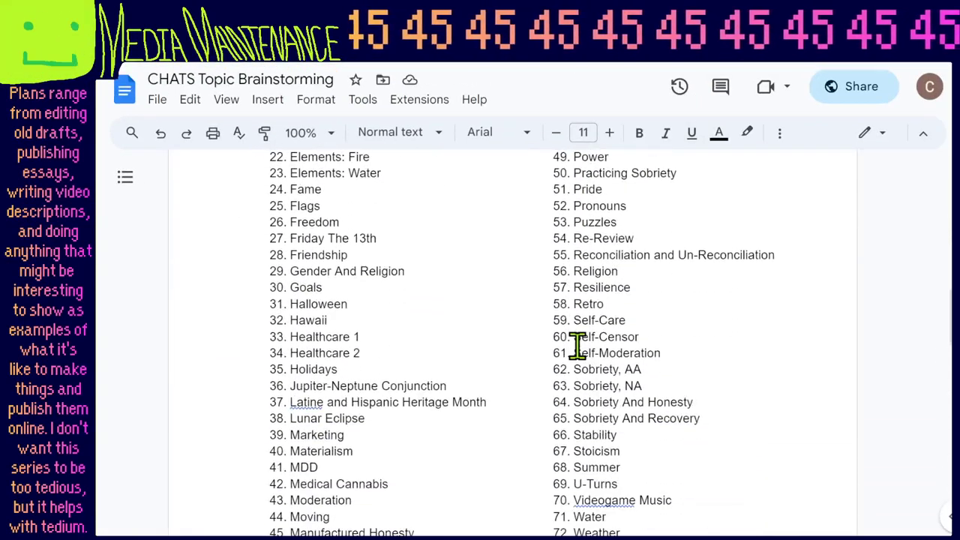
pyautogui.moveTo(656, 380); pyautogui.dragTo(294, 197)
pyautogui.scroll(2, 332, 280)
pyautogui.scroll(2, 339, 287)
pyautogui.scroll(5, 558, 319)
pyautogui.scroll(-3, 638, 325)
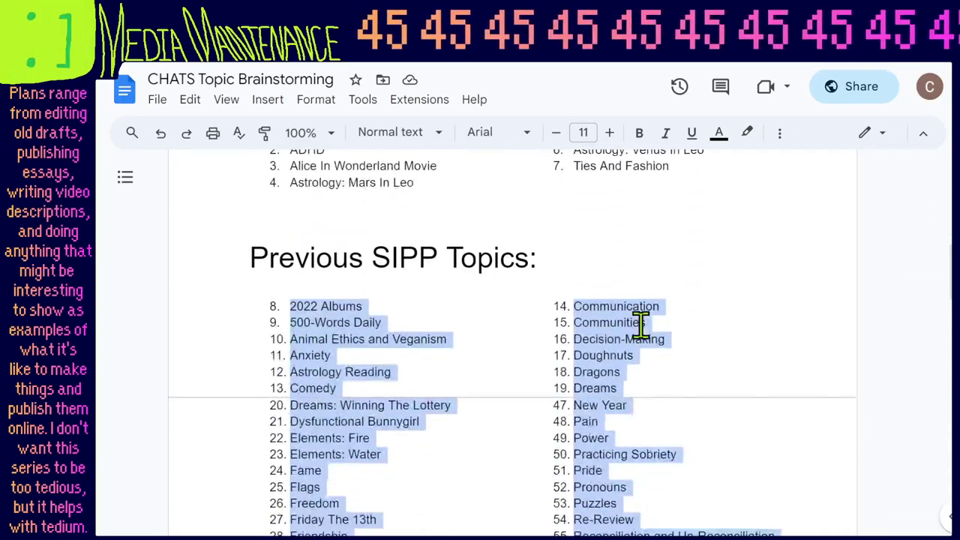
pyautogui.scroll(2, 638, 326)
# Try to apply Continue previous numbering from the first Previous SIPP Topics item, and undo the renumbering.
pyautogui.click(274, 418)
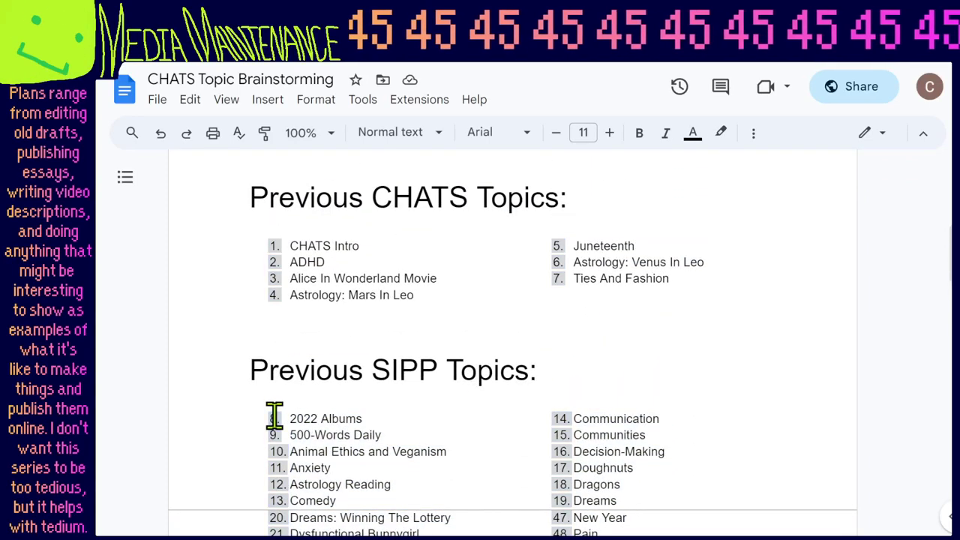
pyautogui.rightClick(274, 418)
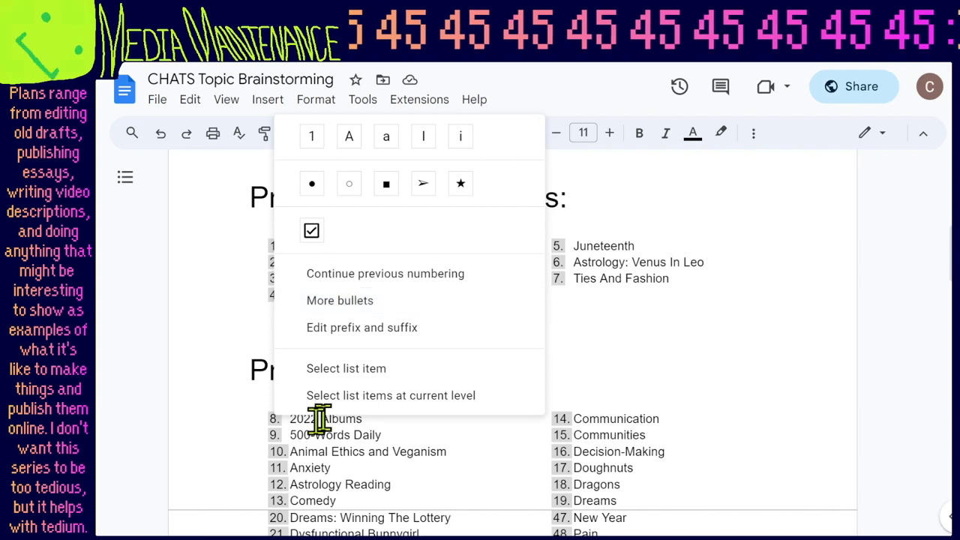
pyautogui.press('Escape')
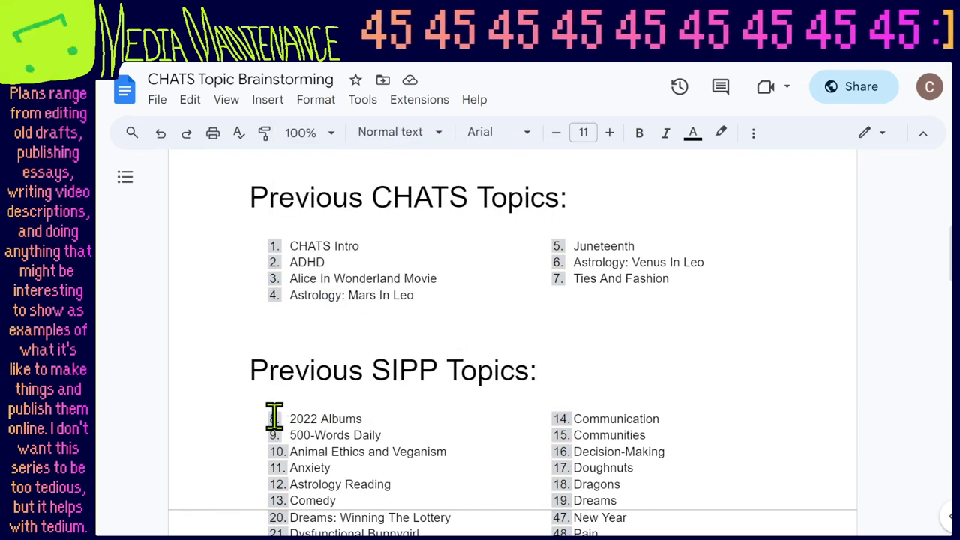
pyautogui.rightClick(275, 418)
pyautogui.click(441, 276)
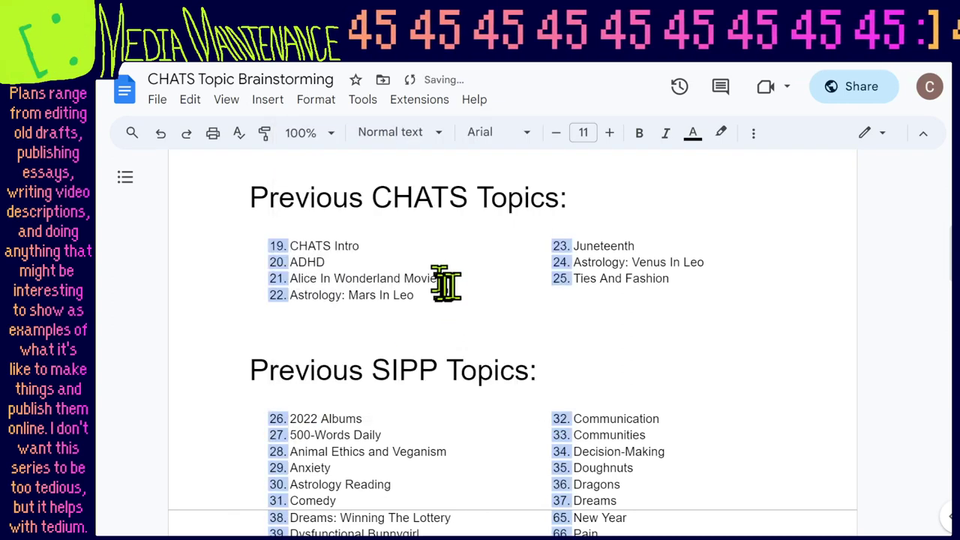
pyautogui.scroll(2, 480, 322)
pyautogui.hotkey('ctrl', 'z')
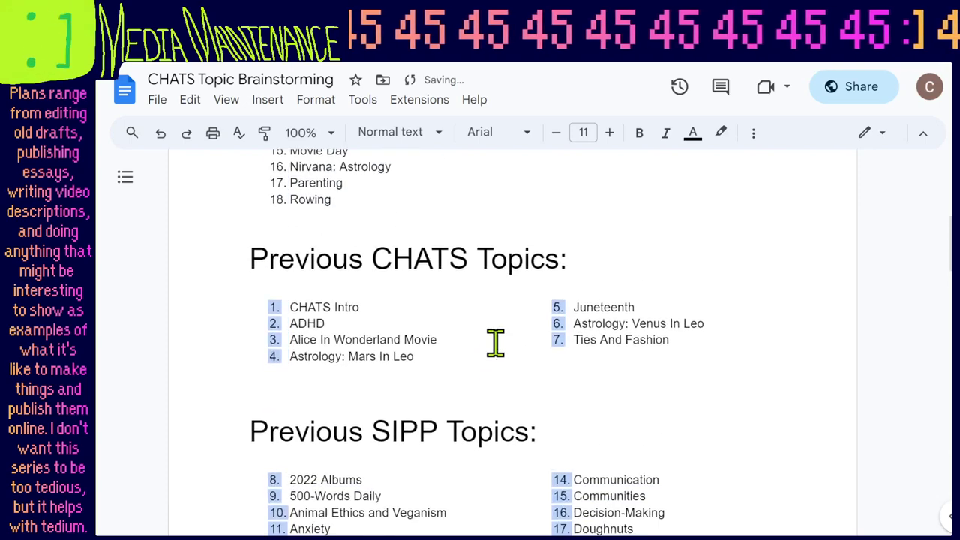
# Convert the numbered list under Possible Topics, from "Education" through "Rowing", to a bulleted list.
pyautogui.scroll(1, 495, 342)
pyautogui.scroll(-3, 493, 343)
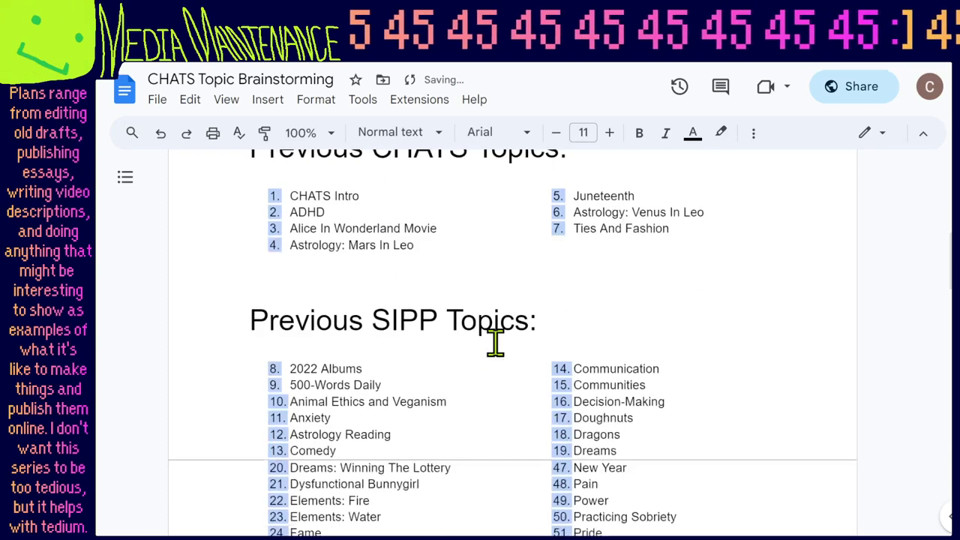
pyautogui.click(360, 422)
pyautogui.scroll(2, 352, 422)
pyautogui.scroll(2, 351, 420)
pyautogui.scroll(-1, 368, 396)
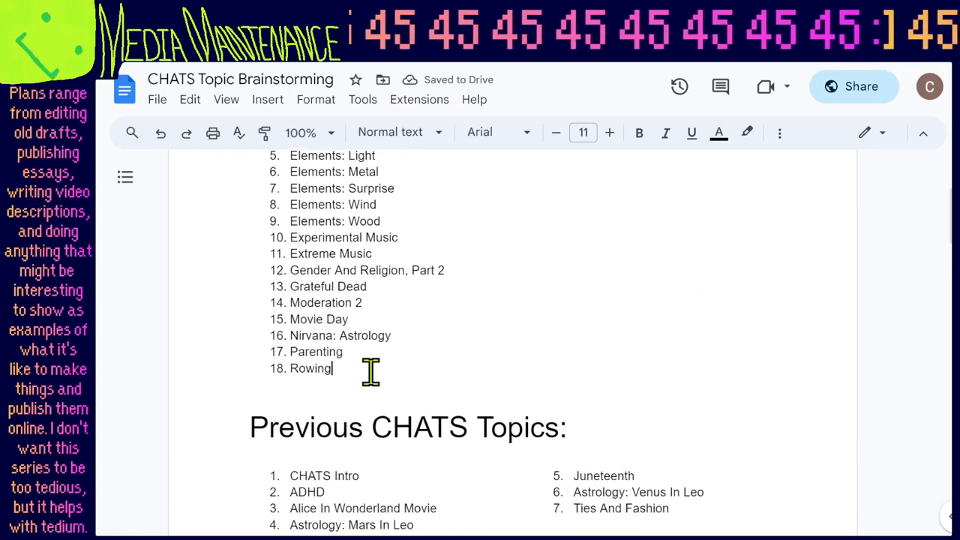
pyautogui.scroll(3, 366, 370)
pyautogui.scroll(-4, 315, 345)
pyautogui.click(280, 306)
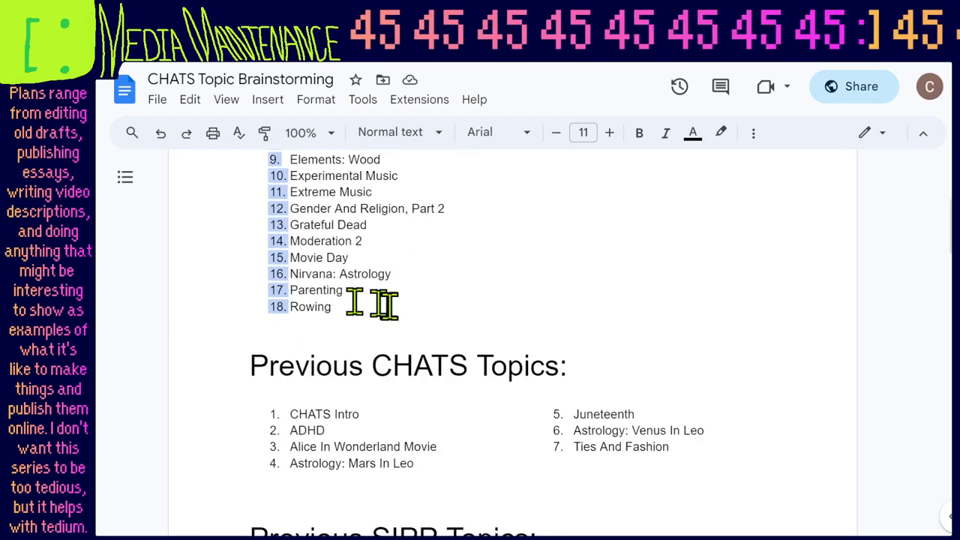
pyautogui.click(389, 305)
pyautogui.moveTo(389, 305); pyautogui.dragTo(278, 252)
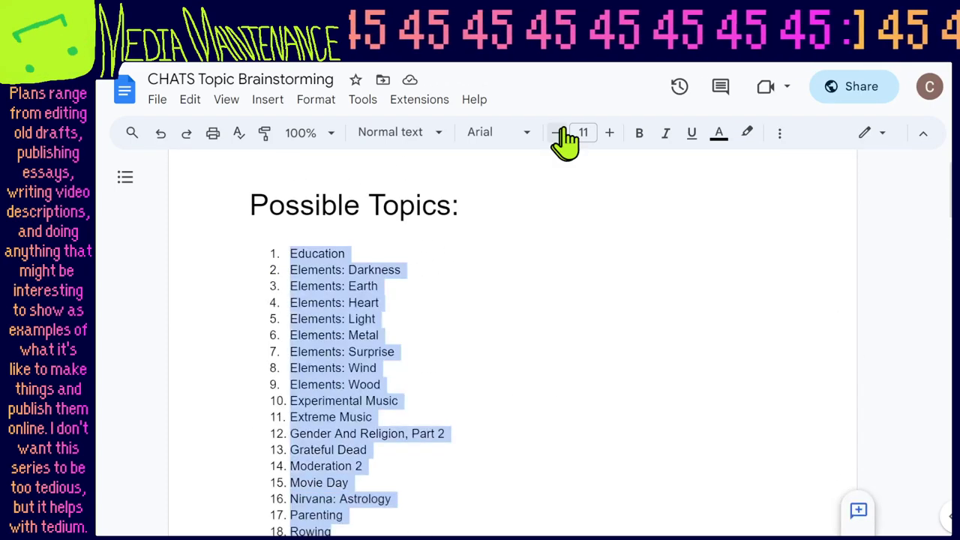
pyautogui.click(780, 132)
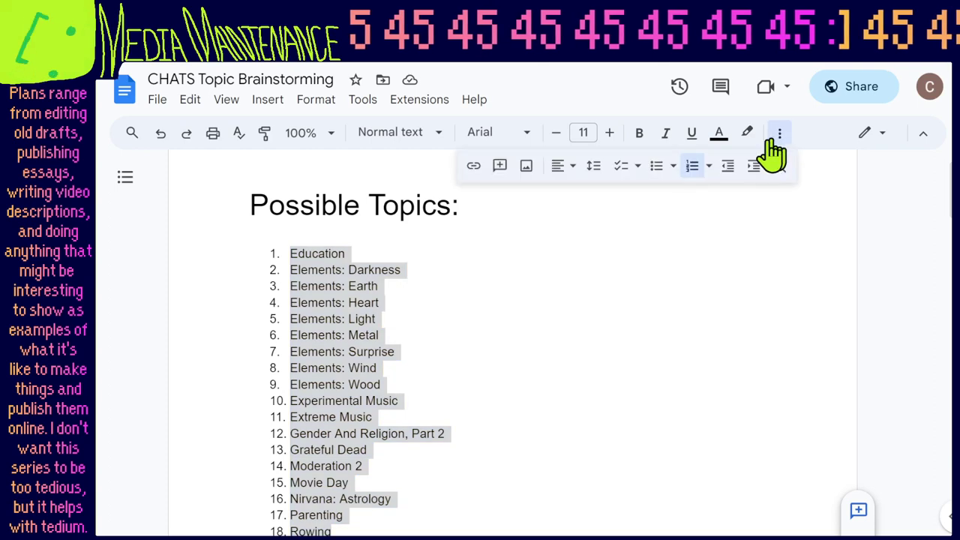
pyautogui.click(656, 166)
pyautogui.scroll(-4, 501, 323)
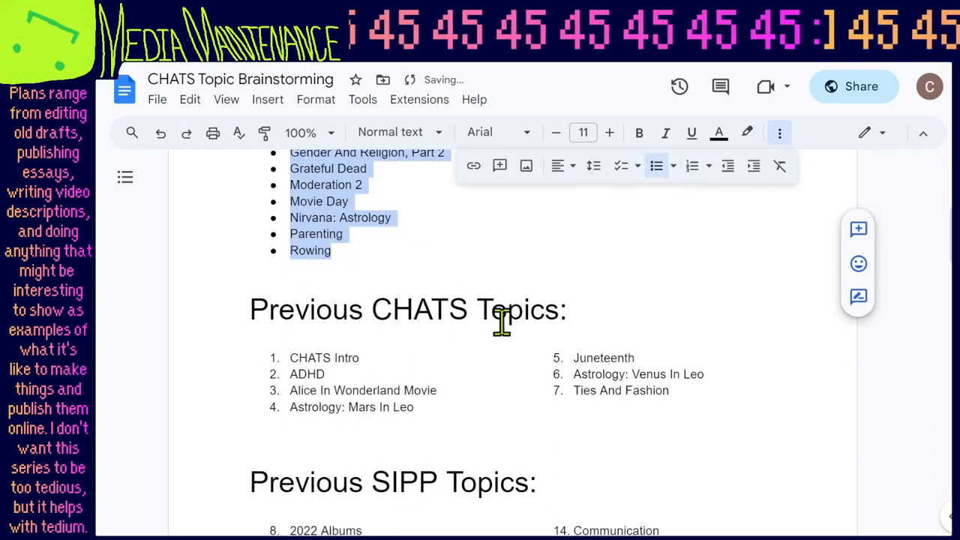
pyautogui.scroll(-3, 501, 322)
pyautogui.click(273, 363)
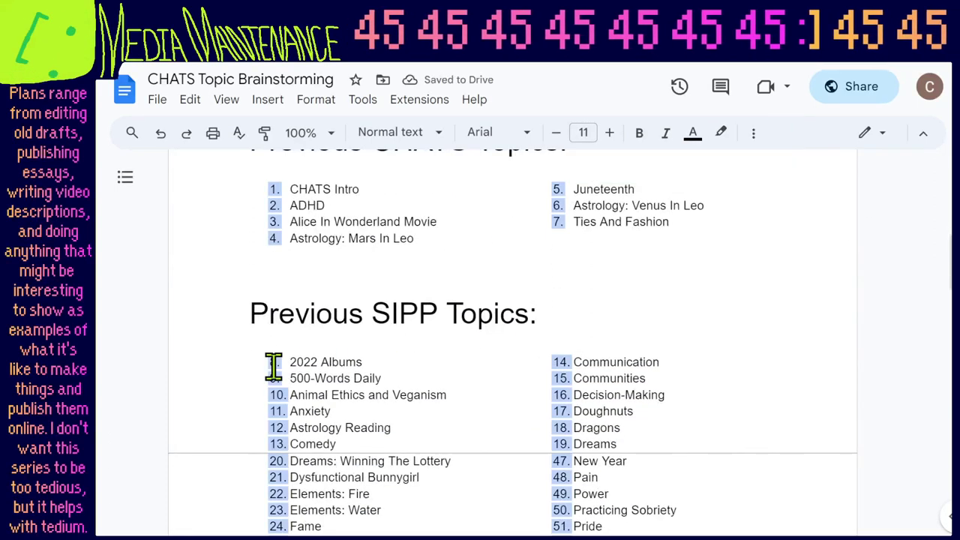
pyautogui.rightClick(271, 362)
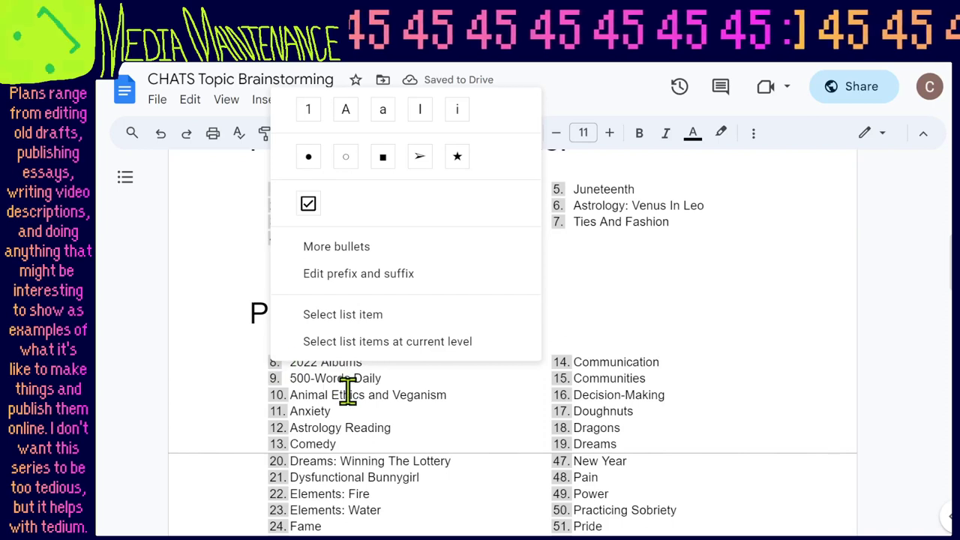
pyautogui.click(271, 362)
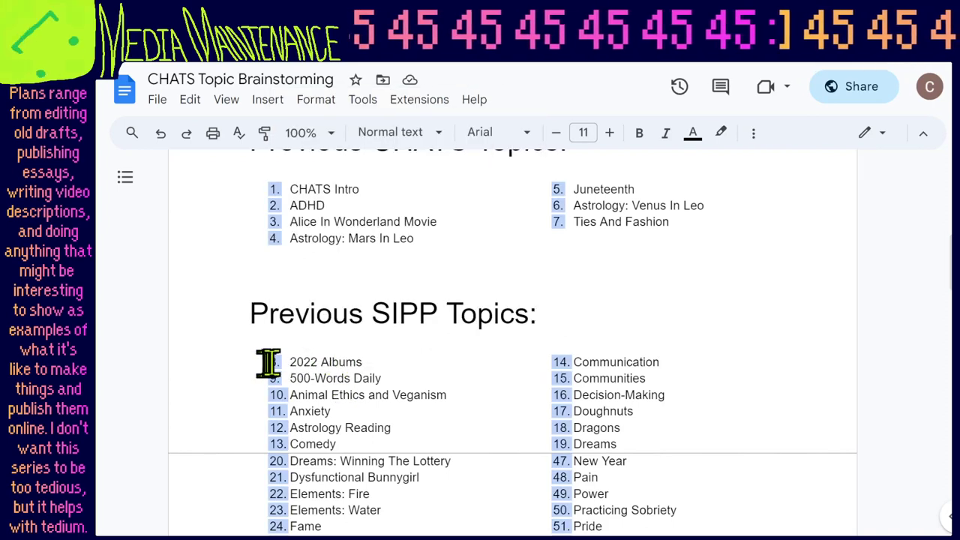
pyautogui.rightClick(268, 362)
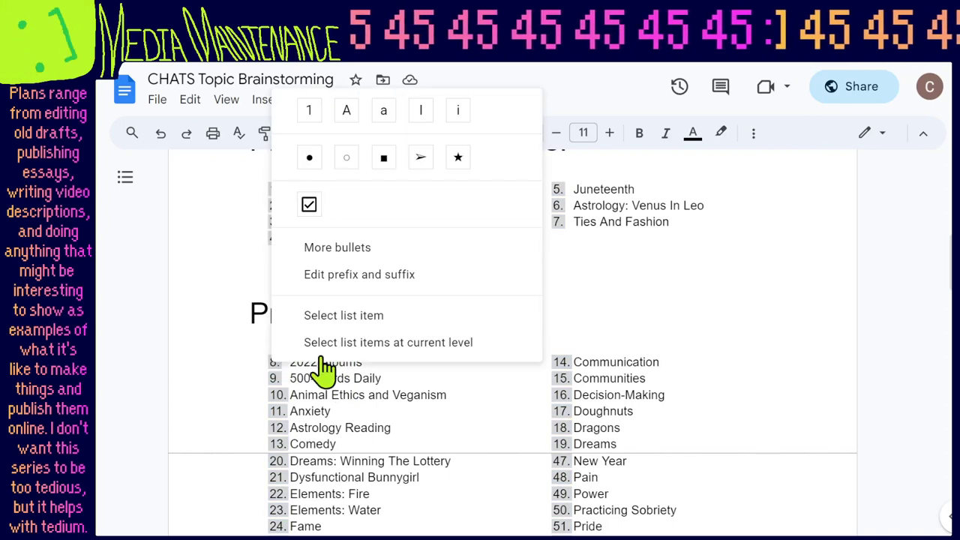
pyautogui.click(404, 284)
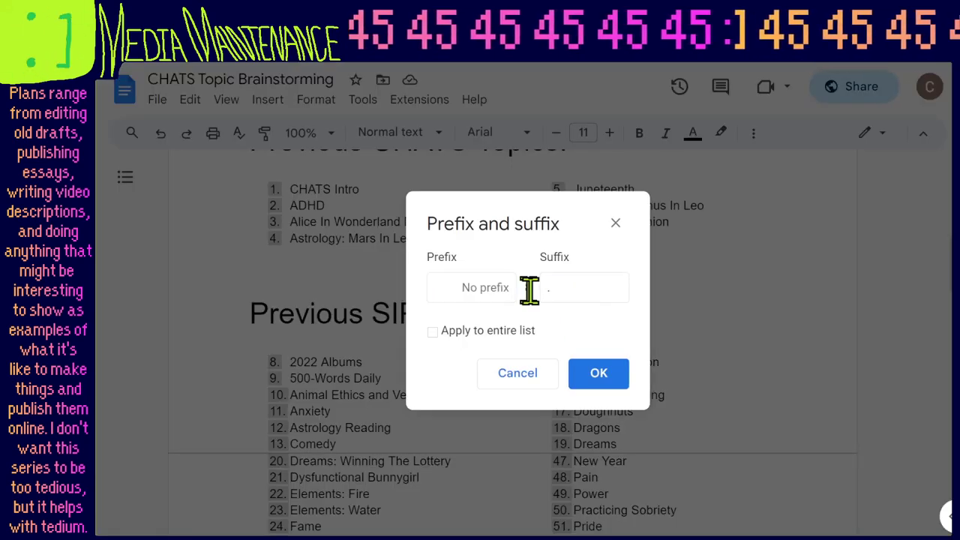
pyautogui.click(534, 378)
pyautogui.click(310, 324)
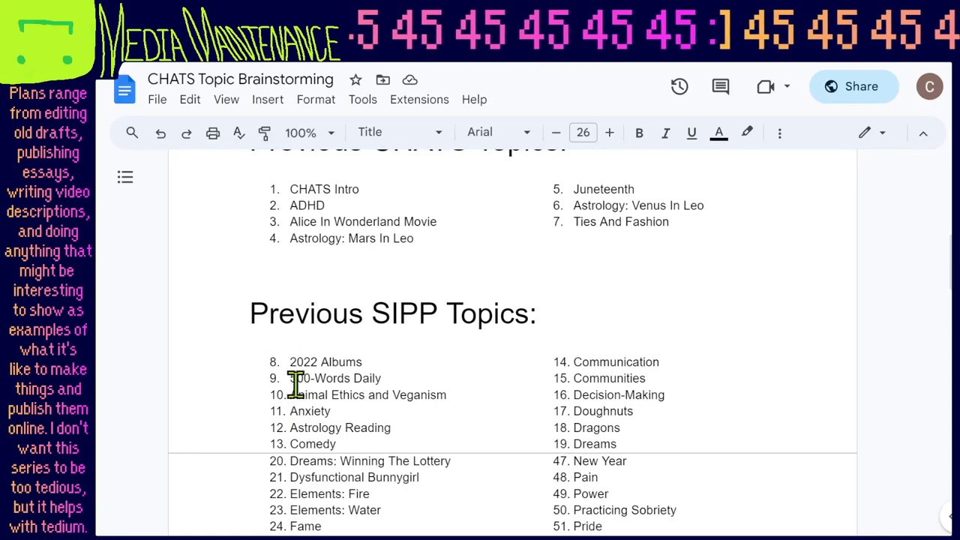
# Try removing the list number in front of "2022 Albums" under Previous SIPP Topics, and undo the removal.
pyautogui.click(271, 362)
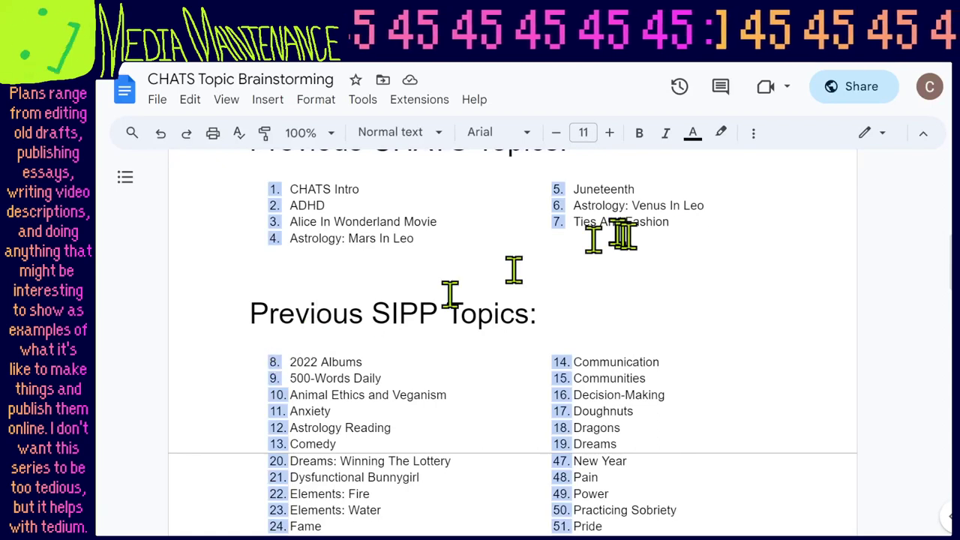
pyautogui.click(282, 364)
pyautogui.press('BackSpace')
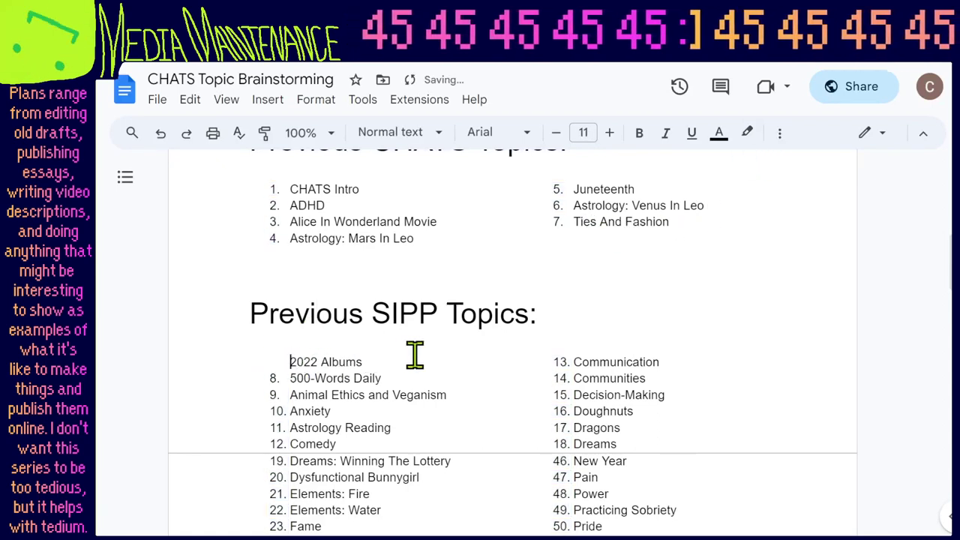
pyautogui.hotkey('ctrl', 'z')
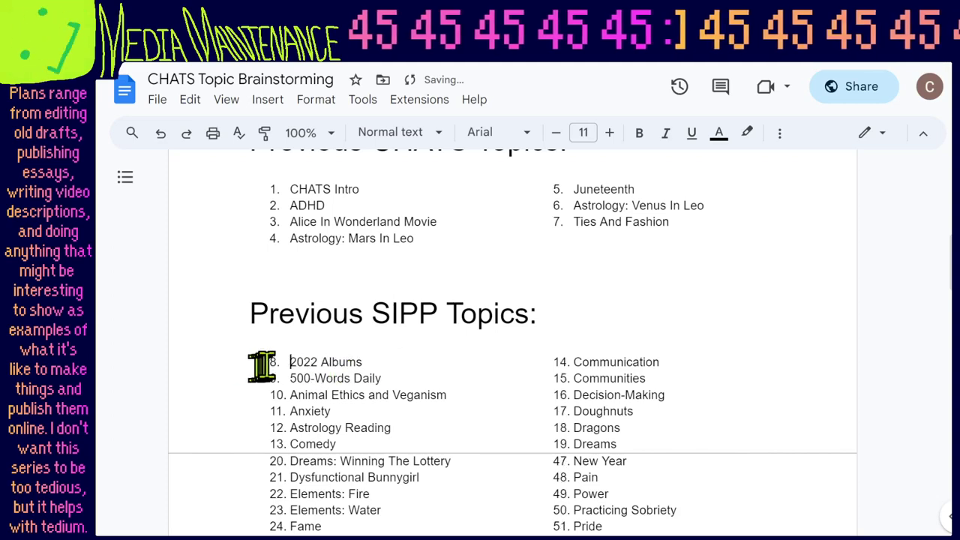
# Restart the Previous SIPP Topics list numbering so that "2022 Albums" is number 1.
pyautogui.rightClick(272, 362)
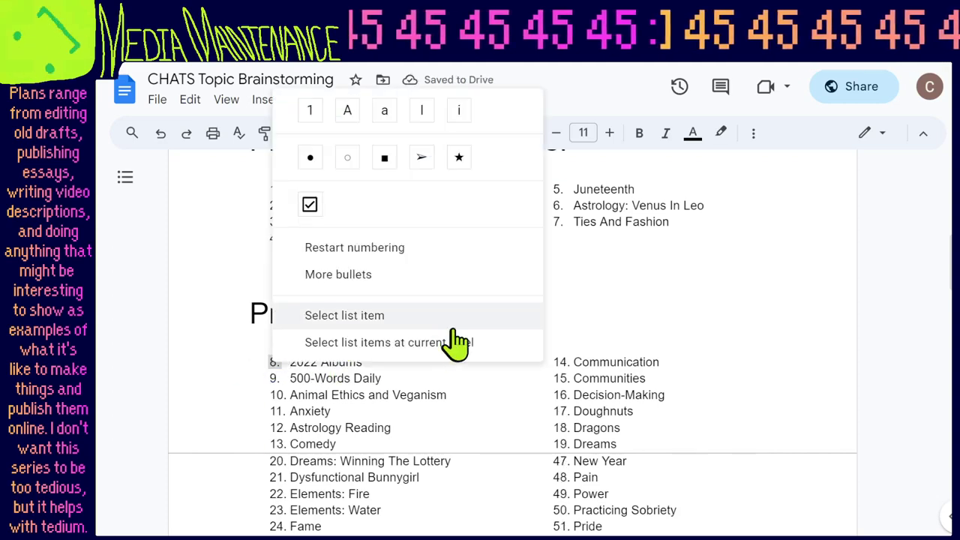
pyautogui.click(473, 249)
pyautogui.click(582, 359)
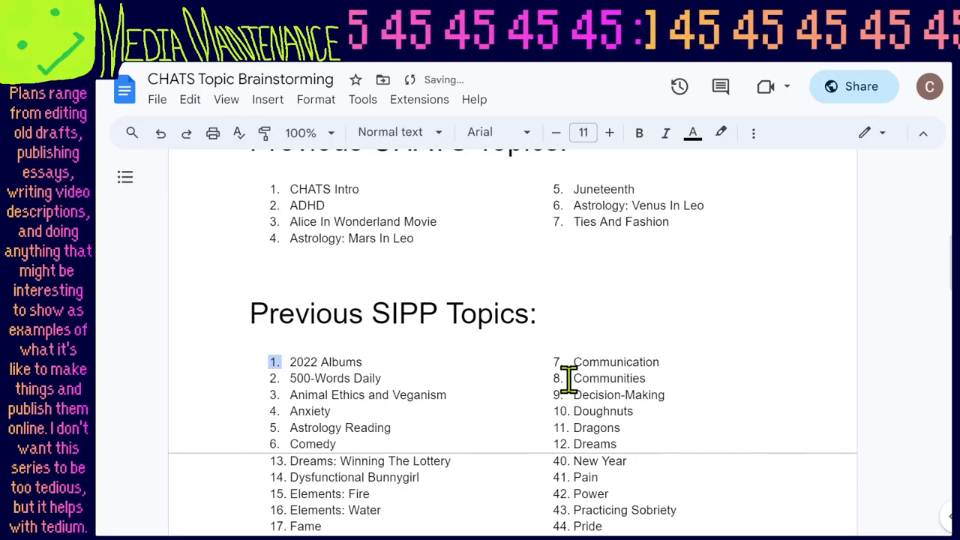
# Arrange the Possible Topics bullets in two columns and delete the blank line below that heading.
pyautogui.scroll(-8, 517, 393)
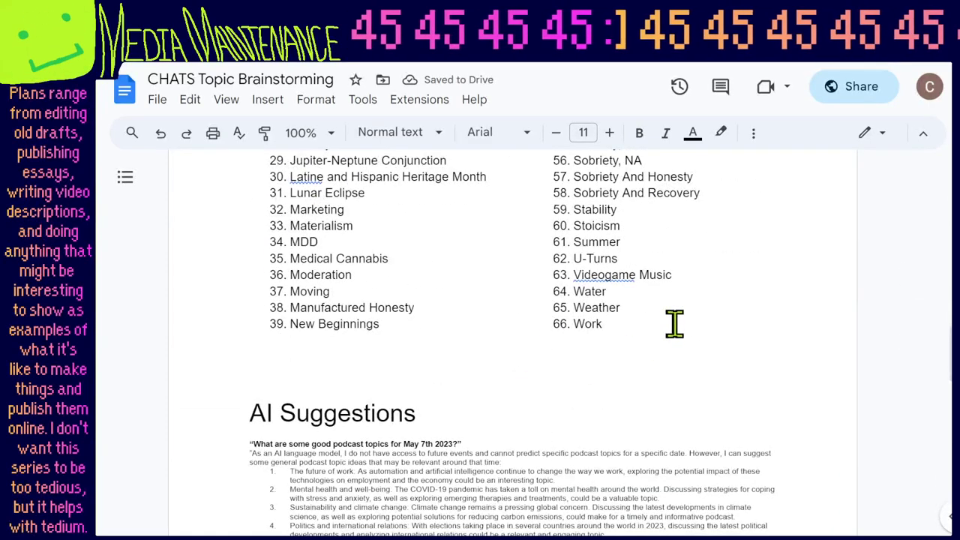
pyautogui.scroll(3, 675, 322)
pyautogui.scroll(16, 678, 323)
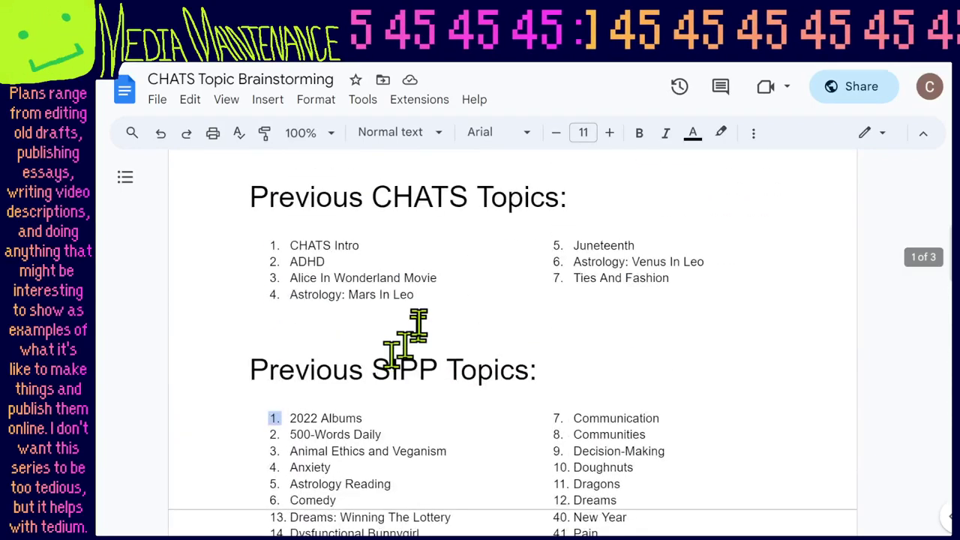
pyautogui.scroll(5, 455, 255)
pyautogui.scroll(5, 634, 314)
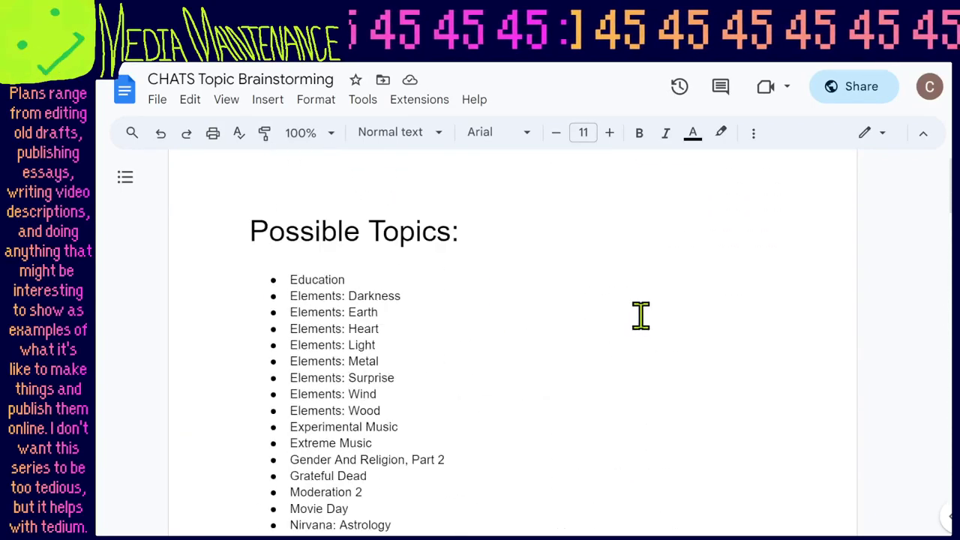
pyautogui.scroll(-2, 525, 375)
pyautogui.moveTo(375, 480); pyautogui.dragTo(290, 255)
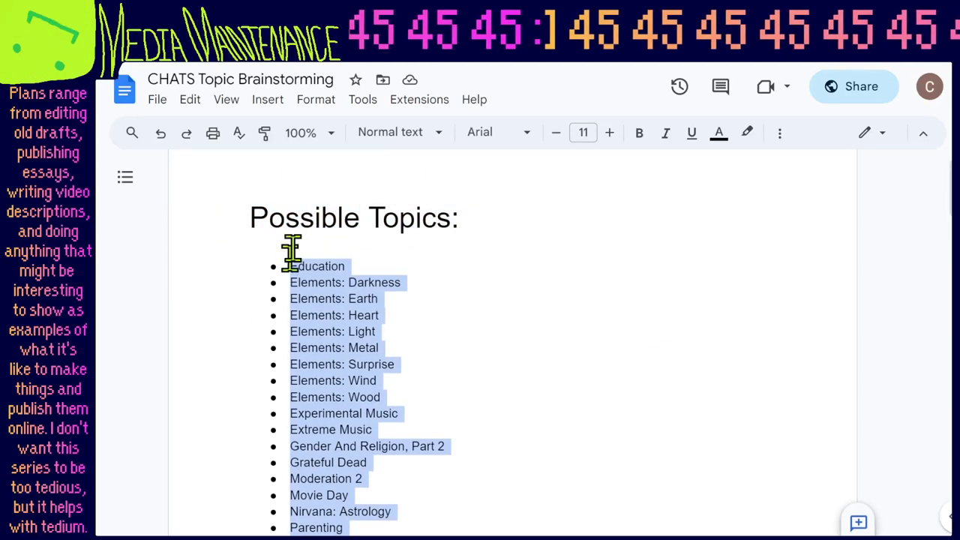
pyautogui.click(322, 103)
pyautogui.moveTo(502, 238)
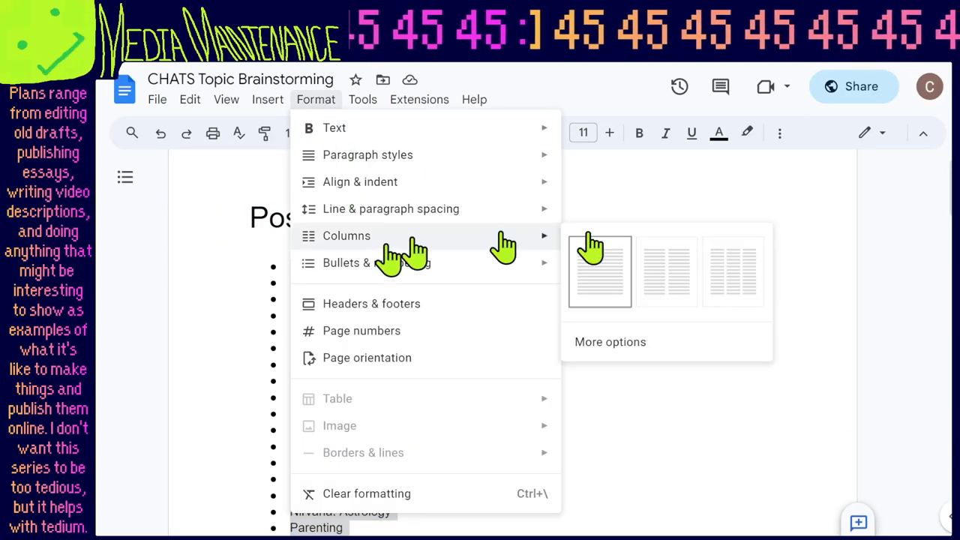
pyautogui.click(665, 274)
pyautogui.click(540, 230)
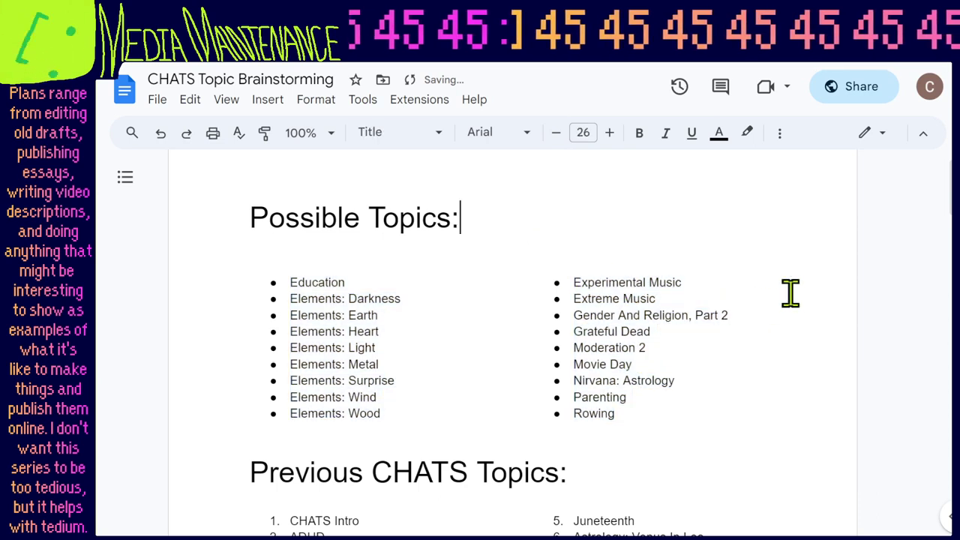
pyautogui.click(454, 261)
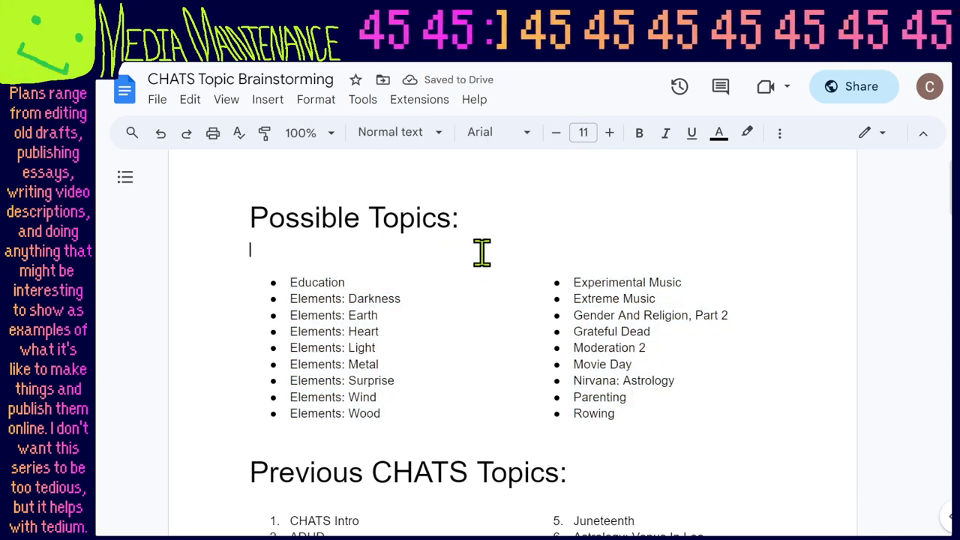
pyautogui.press('BackSpace')
# Delete one blank line between the Previous SIPP Topics list and the AI Suggestions heading.
pyautogui.scroll(-3, 474, 311)
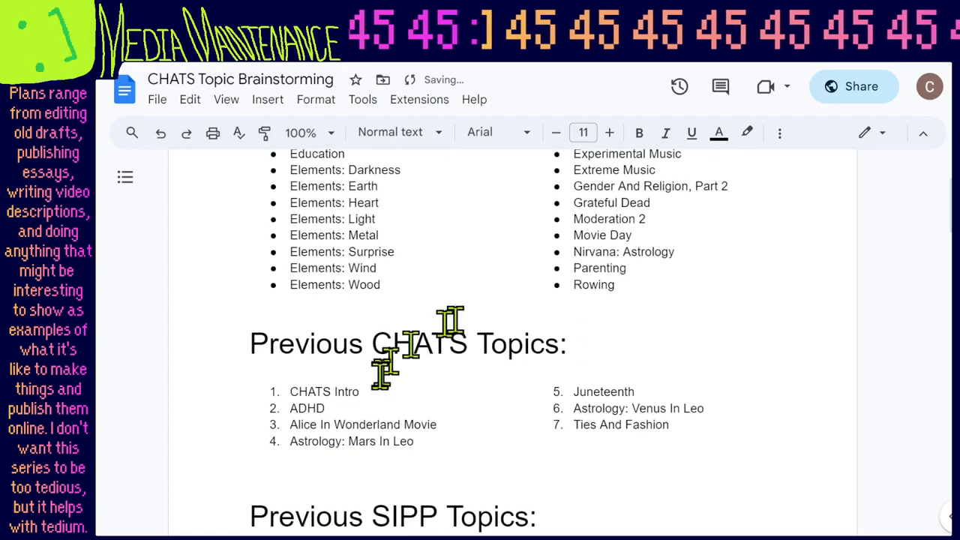
pyautogui.click(373, 360)
pyautogui.scroll(-3, 375, 368)
pyautogui.click(360, 369)
pyautogui.scroll(1, 360, 370)
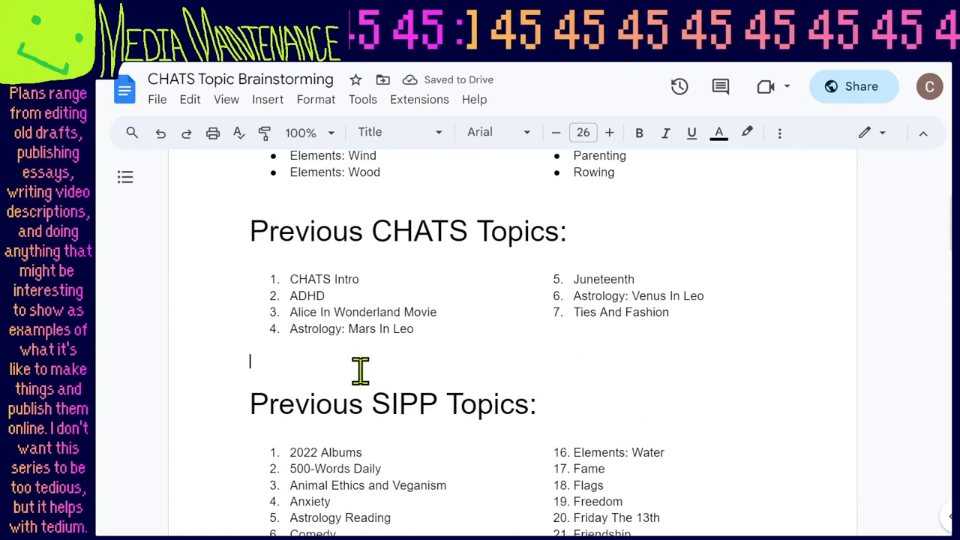
pyautogui.scroll(2, 363, 337)
pyautogui.click(364, 302)
pyautogui.scroll(-10, 370, 328)
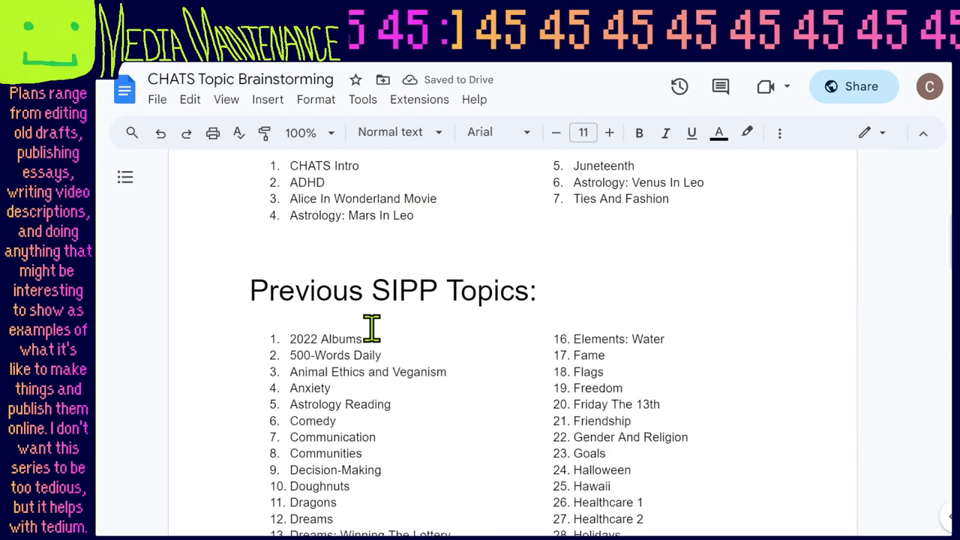
pyautogui.scroll(-3, 371, 326)
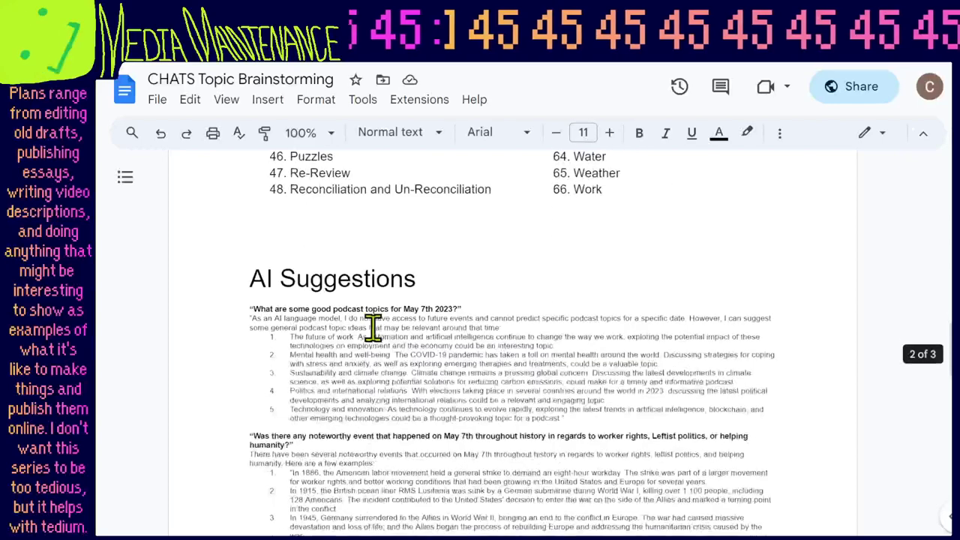
pyautogui.click(372, 240)
pyautogui.press('BackSpace')
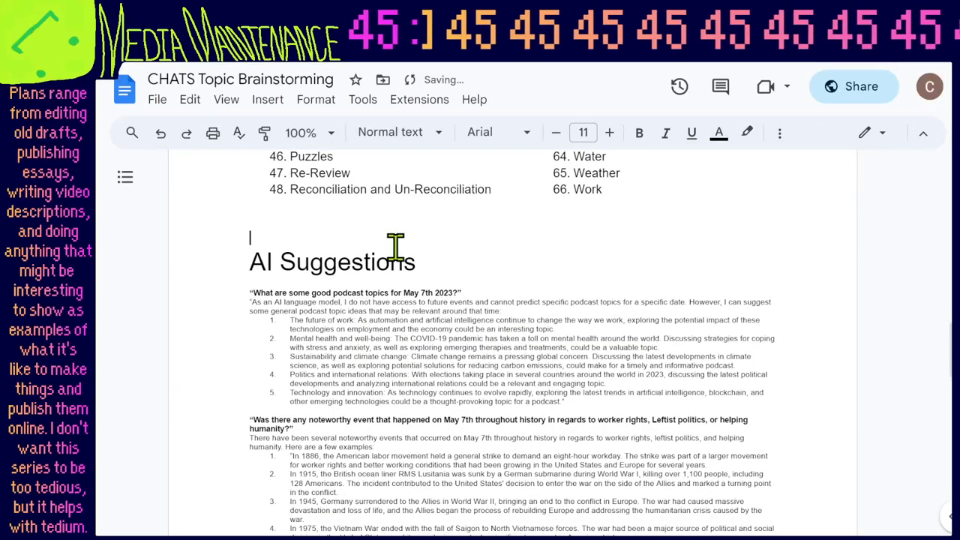
# Change the text color of the whole AI Suggestions section, from its heading through the last list item, to gray.
pyautogui.moveTo(253, 259); pyautogui.dragTo(789, 497)
pyautogui.scroll(-3, 553, 358)
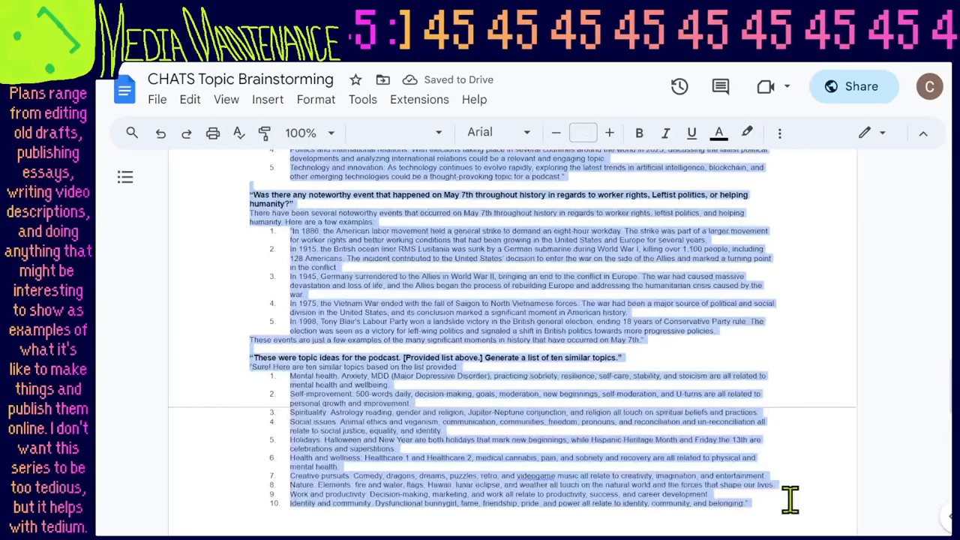
pyautogui.click(721, 134)
pyautogui.click(741, 164)
pyautogui.scroll(5, 638, 252)
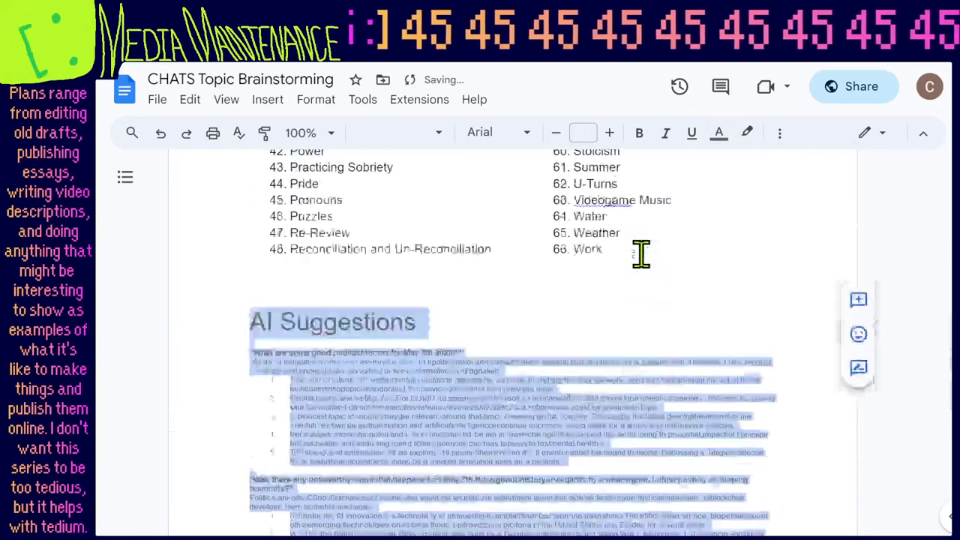
pyautogui.click(587, 347)
# Switch to the "Media Maintenance: Lead" document and go to its beginning.
pyautogui.scroll(15, 587, 347)
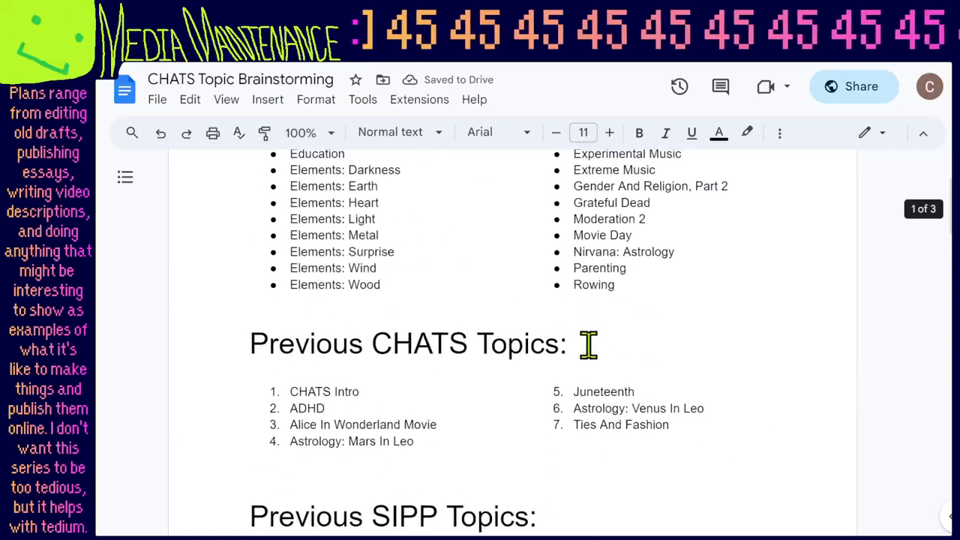
pyautogui.hotkey('ctrl', 'Tab')
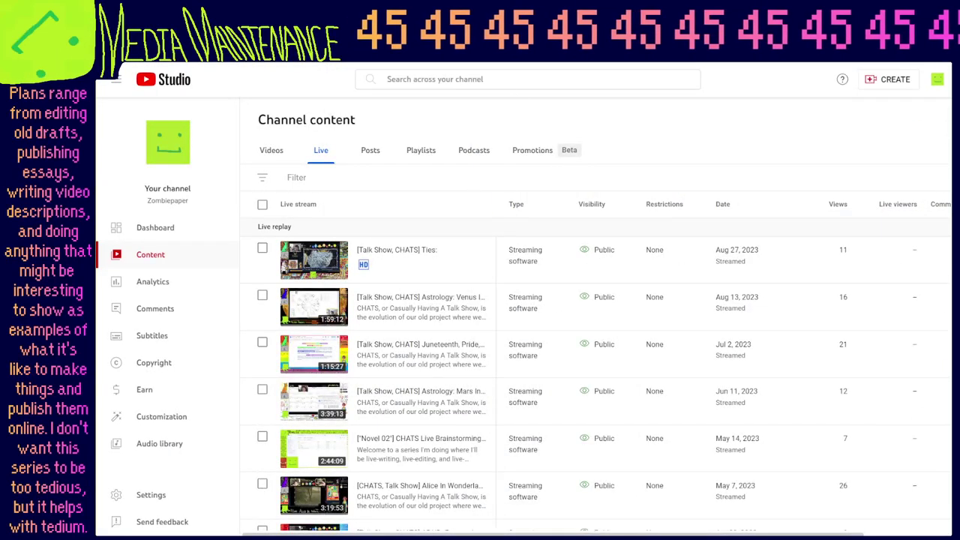
pyautogui.hotkey('ctrl', 'Tab')
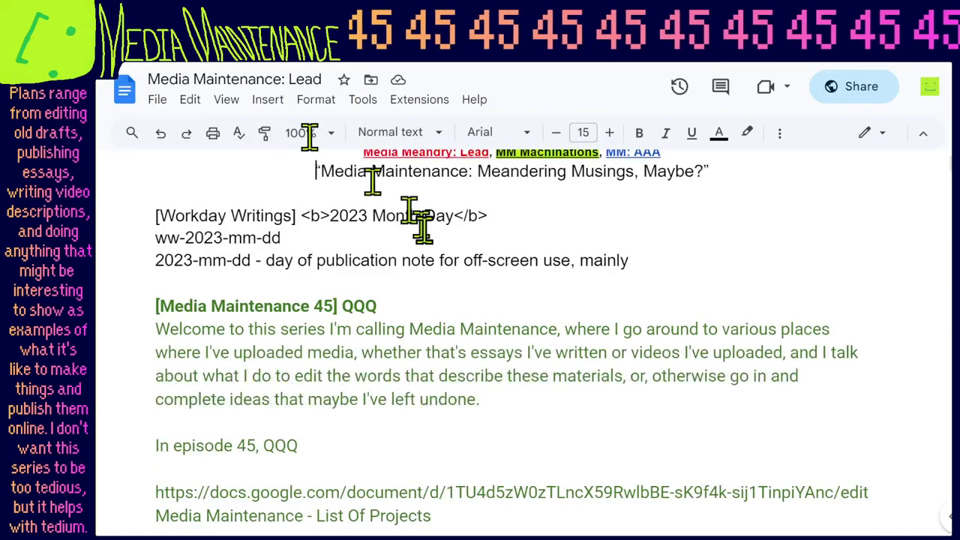
pyautogui.scroll(1, 439, 341)
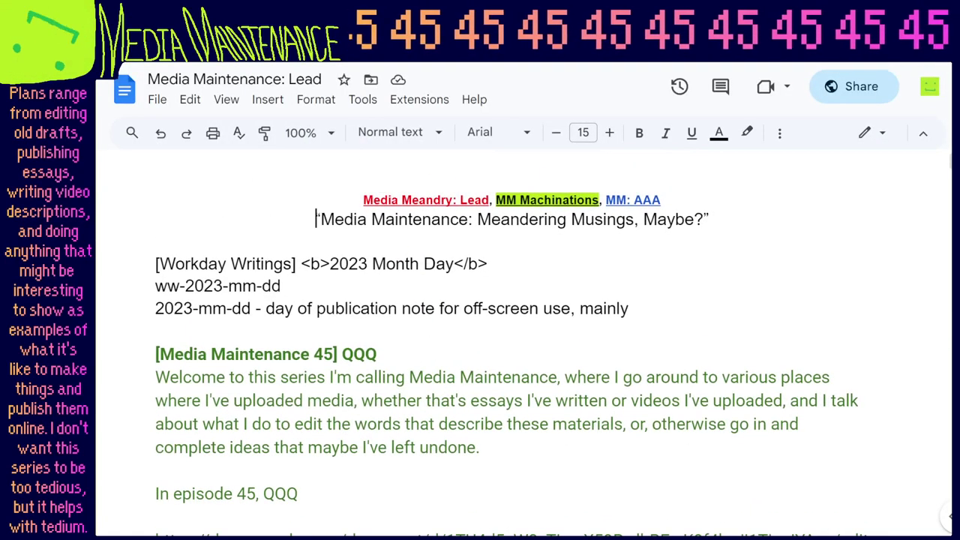
# Switch to the "Media Meandry: Machinations" document and highlight the episode 45 to-do items under To Do During Recording.
pyautogui.doubleClick(357, 354)
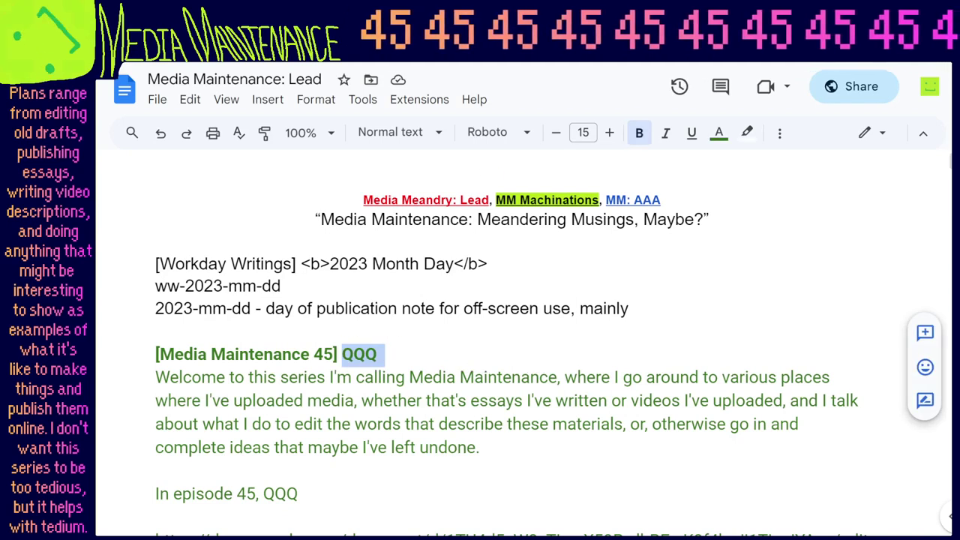
pyautogui.hotkey('alt', 'Tab')
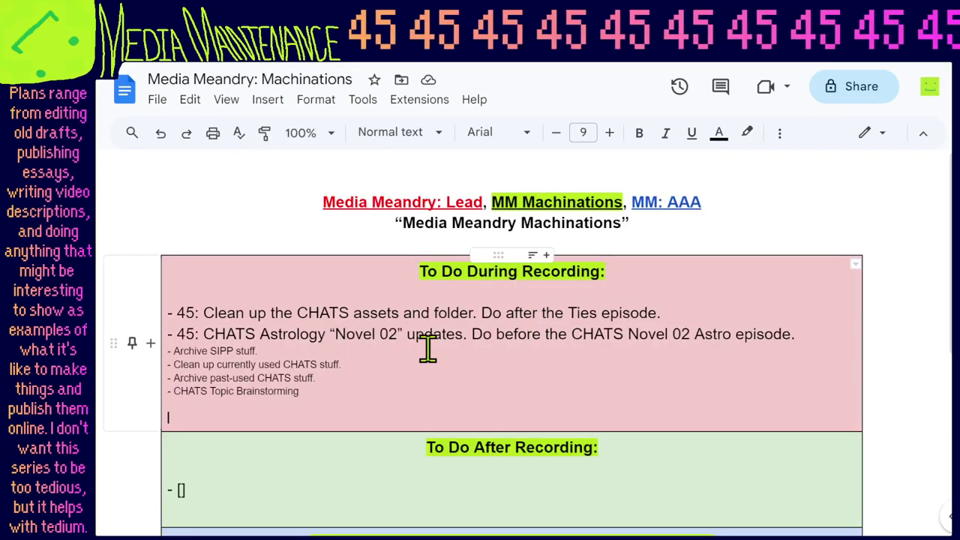
pyautogui.moveTo(322, 383); pyautogui.dragTo(175, 318)
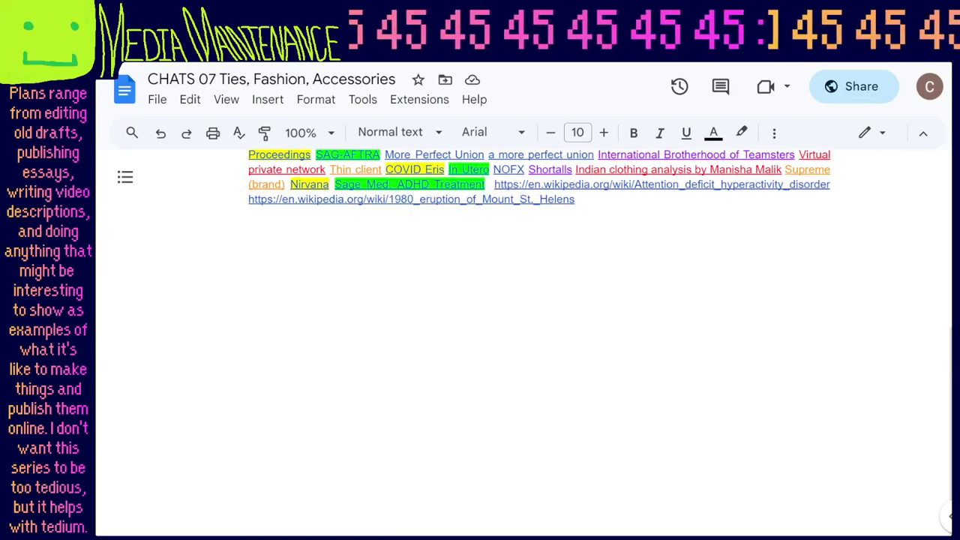
# Delete the blank line between the Pre-Show Research and Additional Research paragraphs in the "CHATS 07 Ties, Fashion, Accessories" document.
pyautogui.scroll(5, 742, 223)
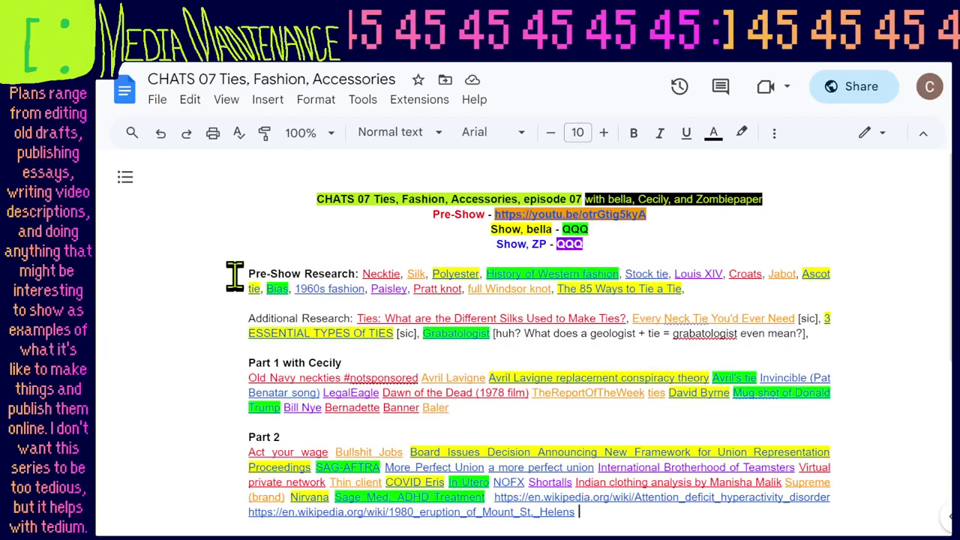
pyautogui.click(266, 303)
pyautogui.press('BackSpace')
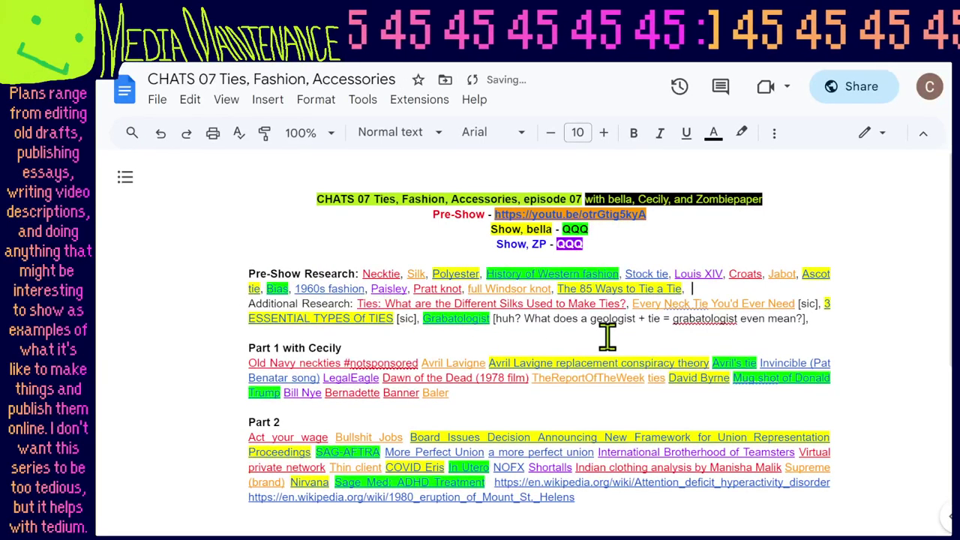
pyautogui.scroll(-2, 585, 330)
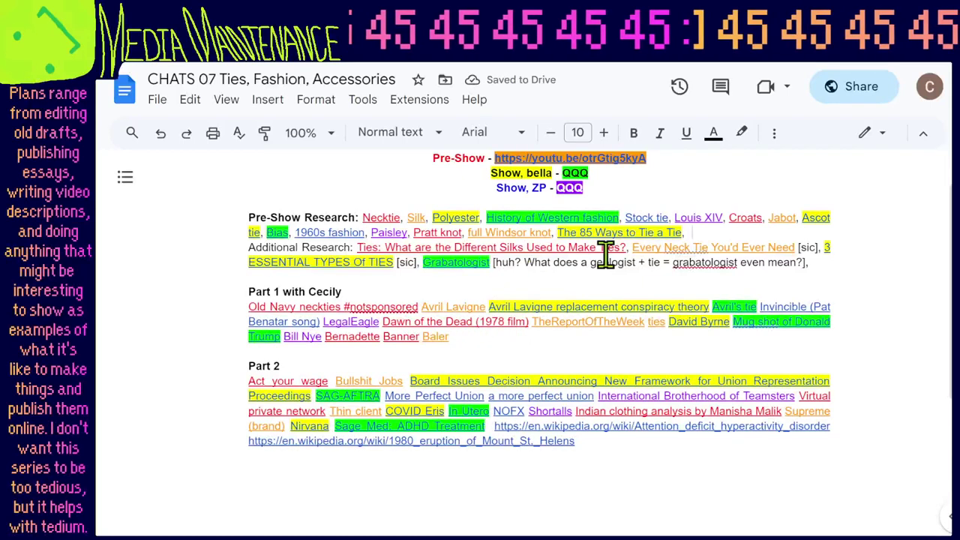
pyautogui.scroll(2, 600, 259)
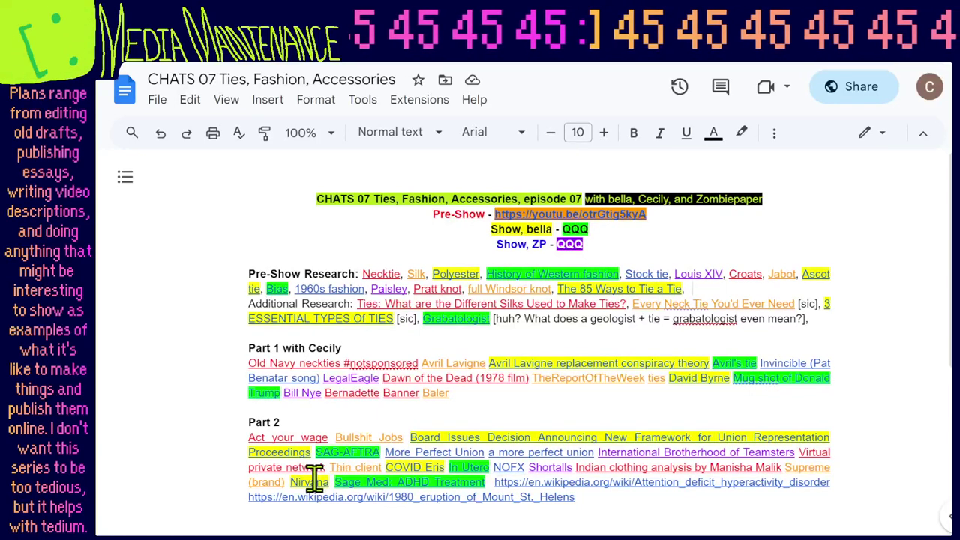
# Set the display text of the Attention_deficit_hyperactivity_disorder Wikipedia link in Part 2 to "ADHD".
pyautogui.click(718, 483)
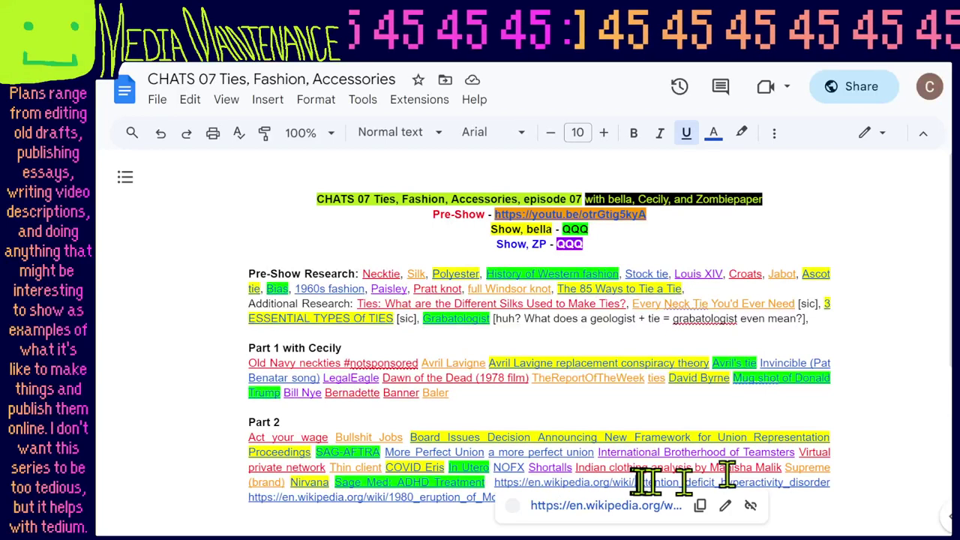
pyautogui.click(722, 508)
pyautogui.write('ADHD')
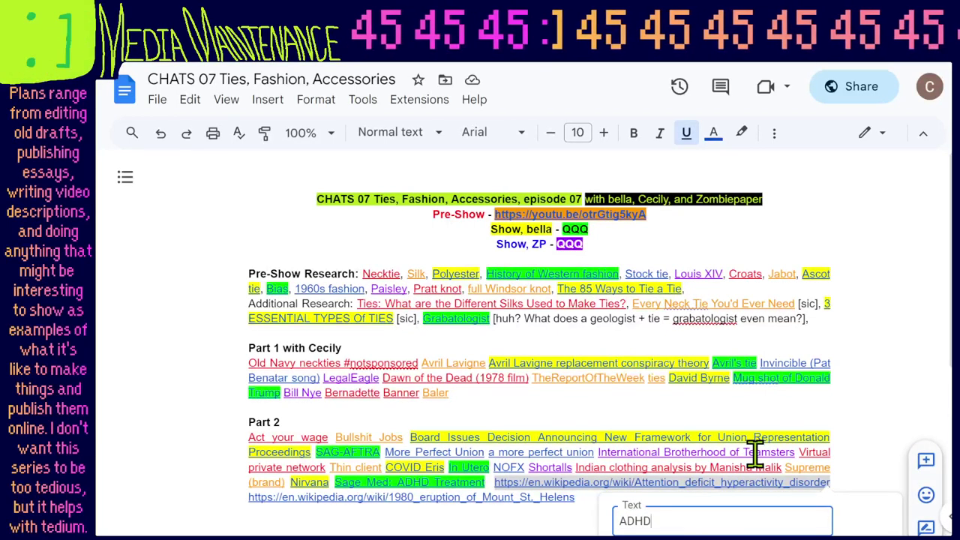
pyautogui.press('Return')
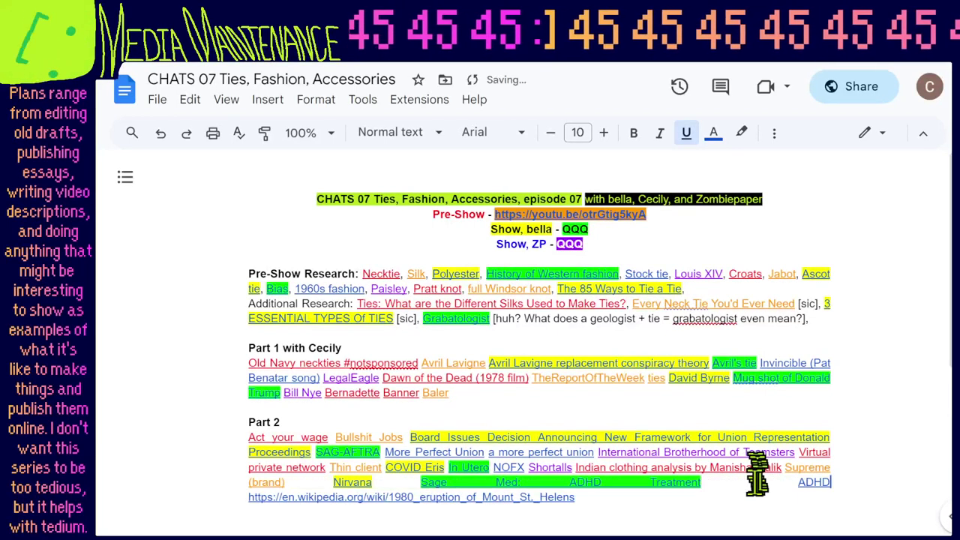
# Edit the last Part 2 link's display text, removing the web address prefix so it starts with "1980_eruption".
pyautogui.click(480, 504)
pyautogui.hotkey('ctrl', 'k')
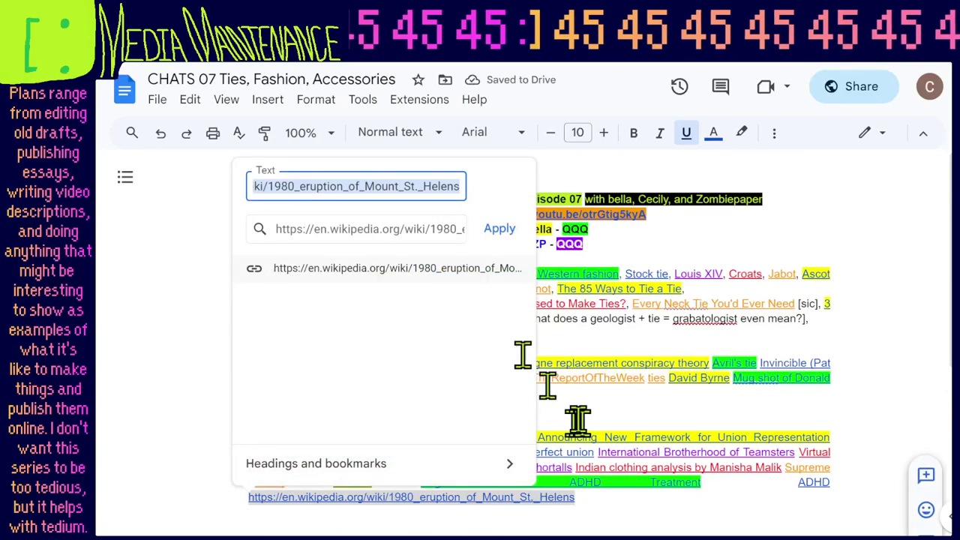
pyautogui.press('Home')
pyautogui.hotkey('ctrl', 'Right')
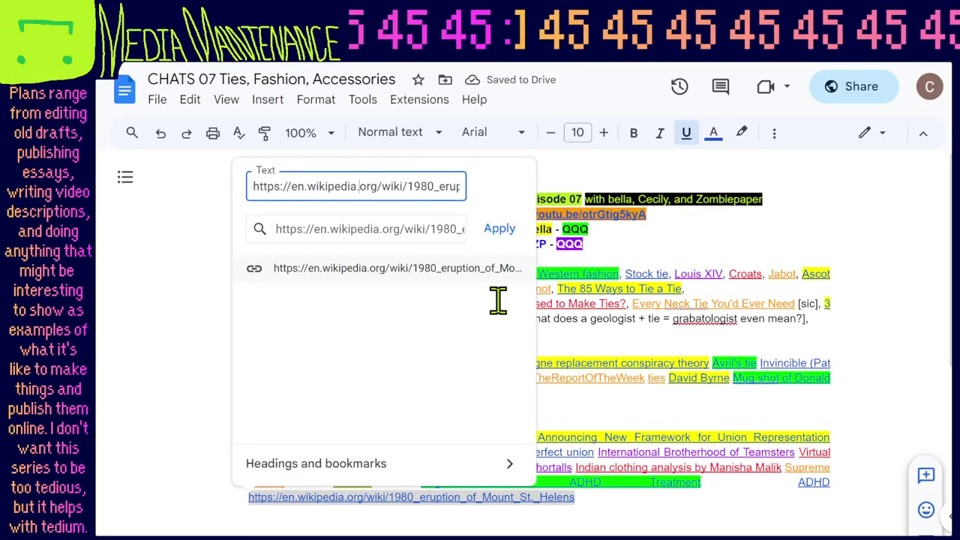
pyautogui.hotkey('ctrl', 'Right')
pyautogui.hotkey('shift', 'Home')
pyautogui.press('BackSpace')
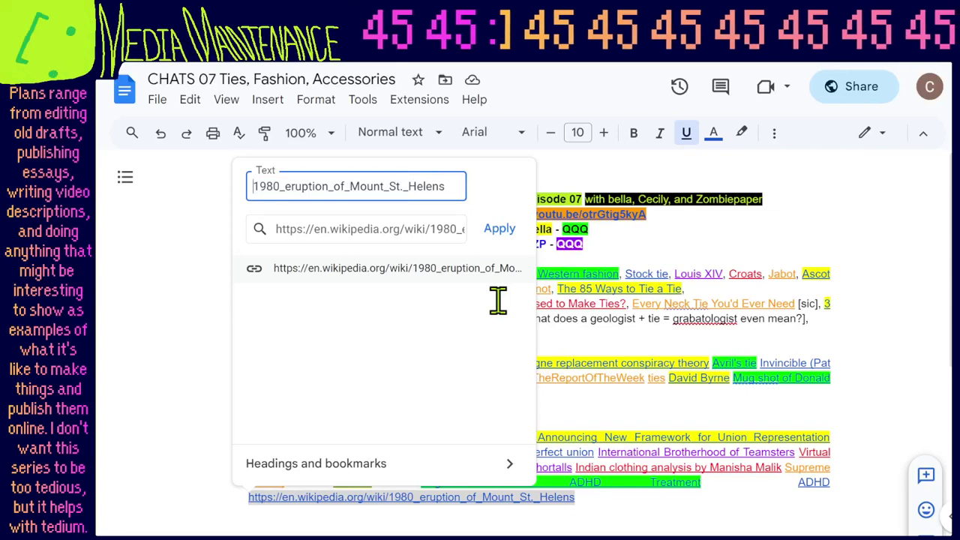
# Replace the underscores with spaces so the link text reads "1980 eruption of Mount St. Helens", and apply it.
pyautogui.press('Left')
pyautogui.press('Left')
pyautogui.press('Left')
pyautogui.press('Left')
pyautogui.press('Left')
pyautogui.press('Left')
pyautogui.press('Left')
pyautogui.press('Left')
pyautogui.press('Left')
pyautogui.press('Left')
pyautogui.press('Left')
pyautogui.press('Left')
pyautogui.press('Left')
pyautogui.press('Left')
pyautogui.press('Left')
pyautogui.press('Left')
pyautogui.press('Left')
pyautogui.press('Left')
pyautogui.press('Left')
pyautogui.press('Left')
pyautogui.press('Right')
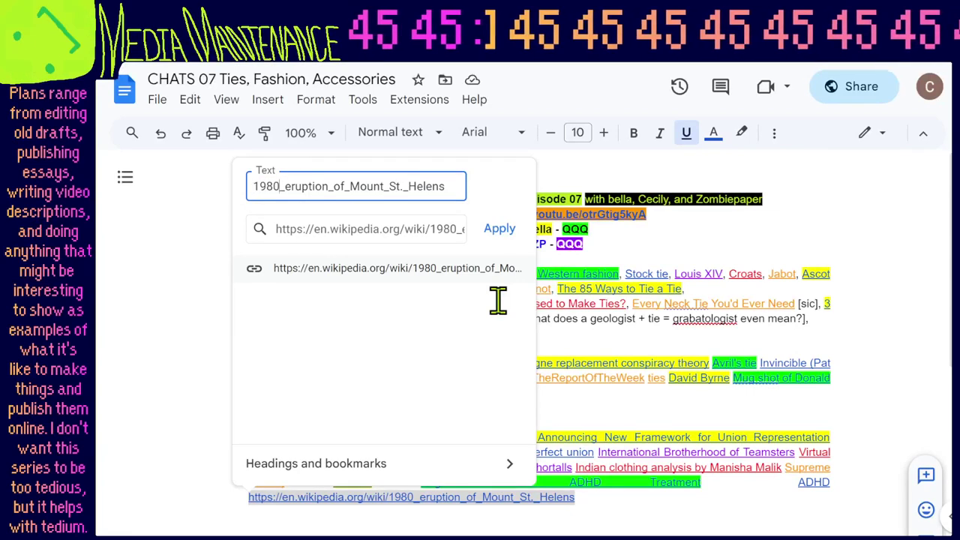
pyautogui.hotkey('shift', 'Right')
pyautogui.press('Right')
pyautogui.press('Right')
pyautogui.press('Right')
pyautogui.press('Right')
pyautogui.press('Right')
pyautogui.press('Right')
pyautogui.hotkey('shift', 'Right')
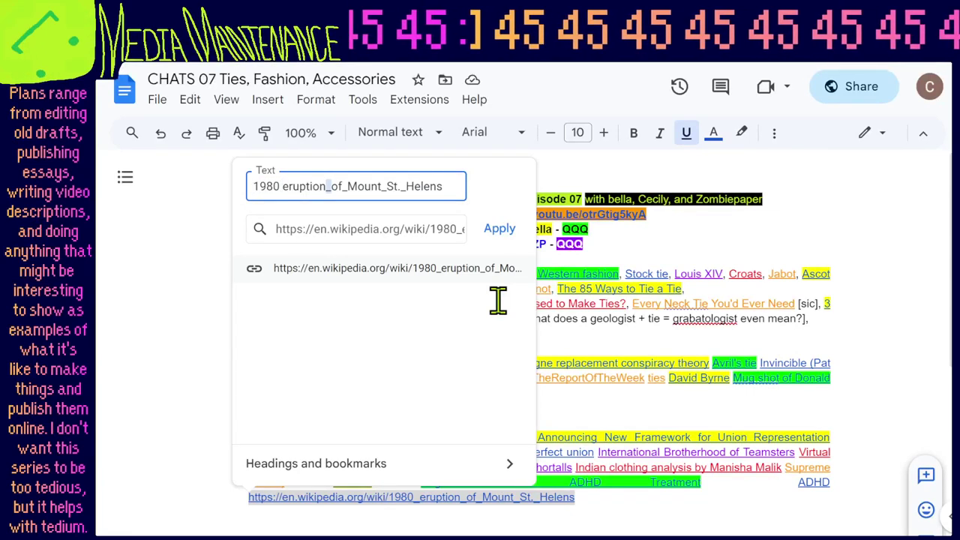
pyautogui.press('Right')
pyautogui.press('Right')
pyautogui.hotkey('shift', 'Right')
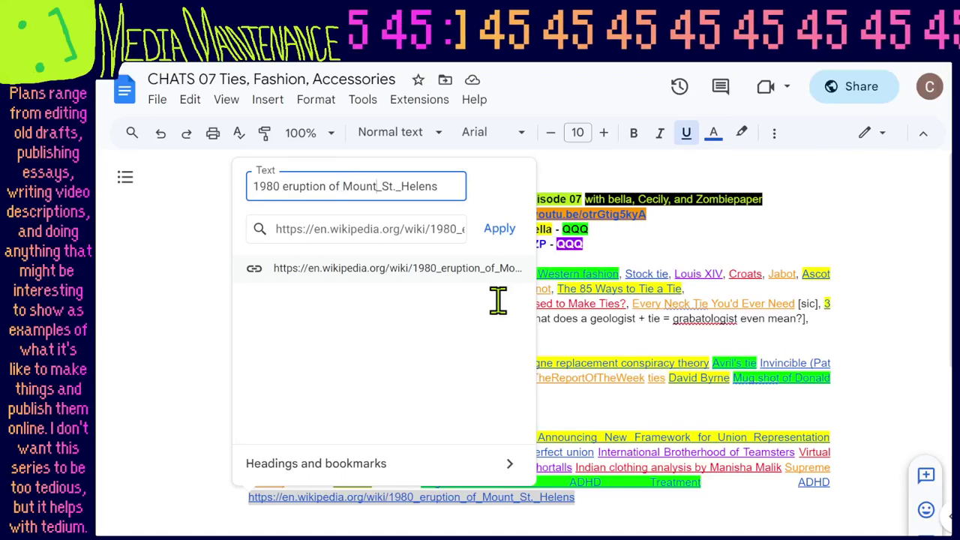
pyautogui.press('Right')
pyautogui.press('Right')
pyautogui.press('Right')
pyautogui.press('Right')
pyautogui.press('Right')
pyautogui.hotkey('shift', 'Right')
pyautogui.press('Right')
pyautogui.press('Right')
pyautogui.press('Right')
pyautogui.hotkey('shift', 'Right')
pyautogui.press('Return')
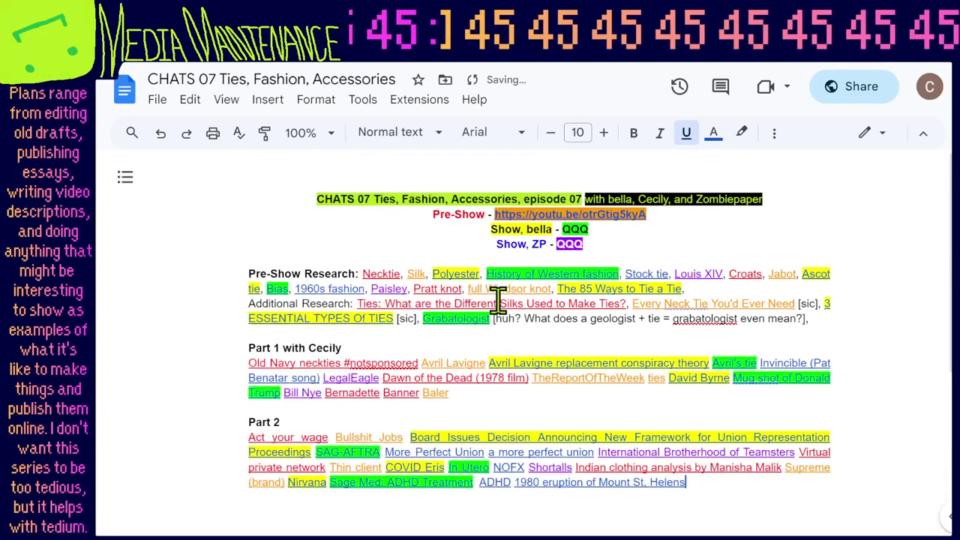
# Change the text color of the "1980 eruption of Mount St. Helens" link to purple.
pyautogui.click(519, 481)
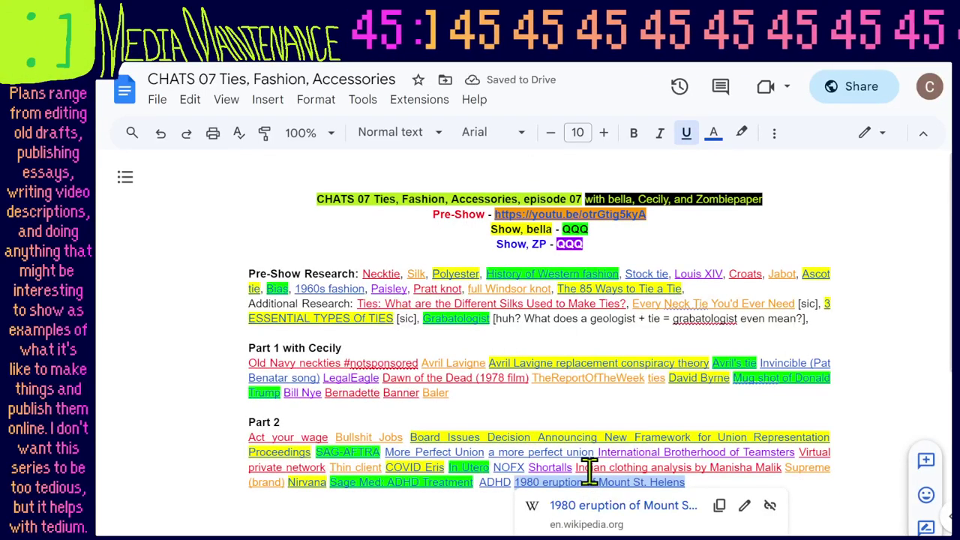
pyautogui.click(713, 134)
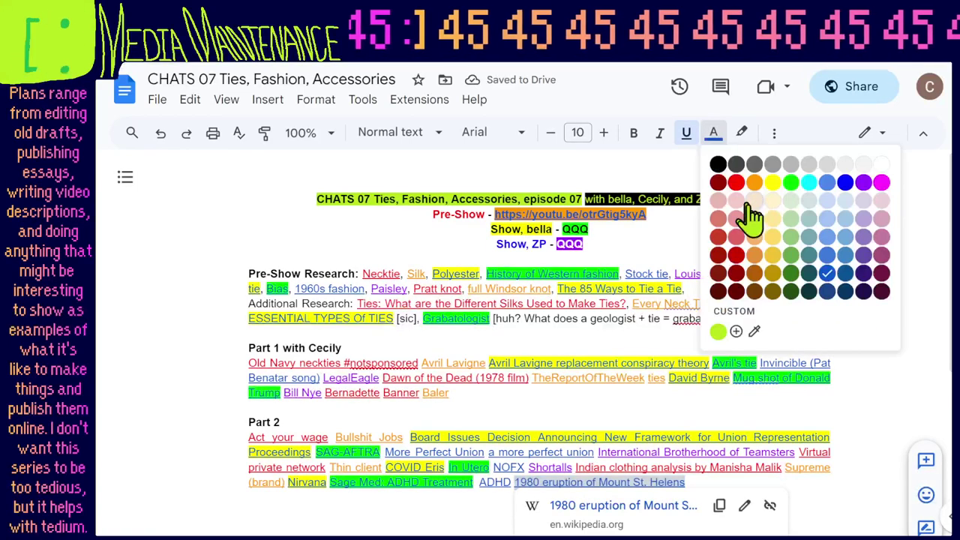
pyautogui.click(862, 186)
# Remove the extra space before the ADHD link in Part 2.
pyautogui.scroll(-3, 503, 353)
pyautogui.click(484, 364)
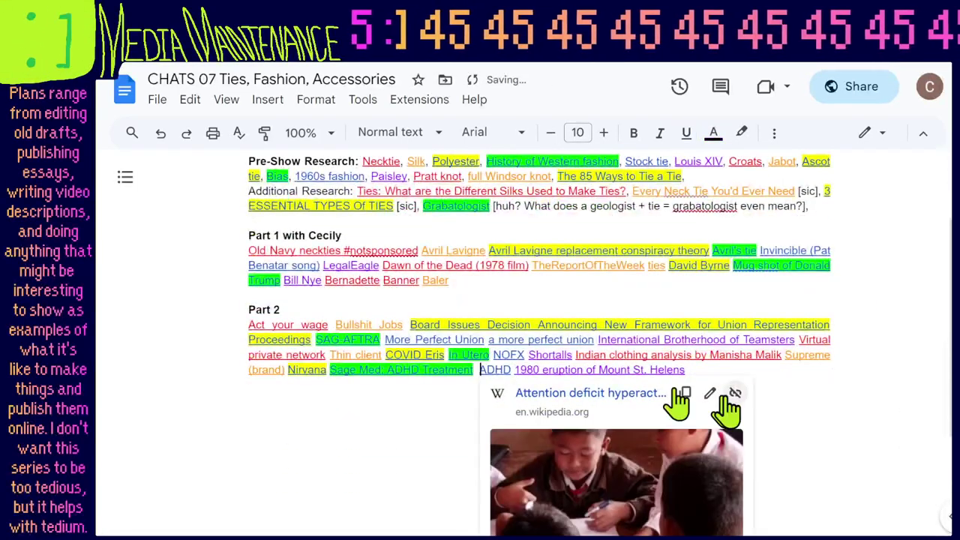
pyautogui.click(827, 387)
# Delete the trailing comma and space after "The 85 Ways to Tie a Tie" in the Pre-Show Research paragraph.
pyautogui.scroll(3, 826, 387)
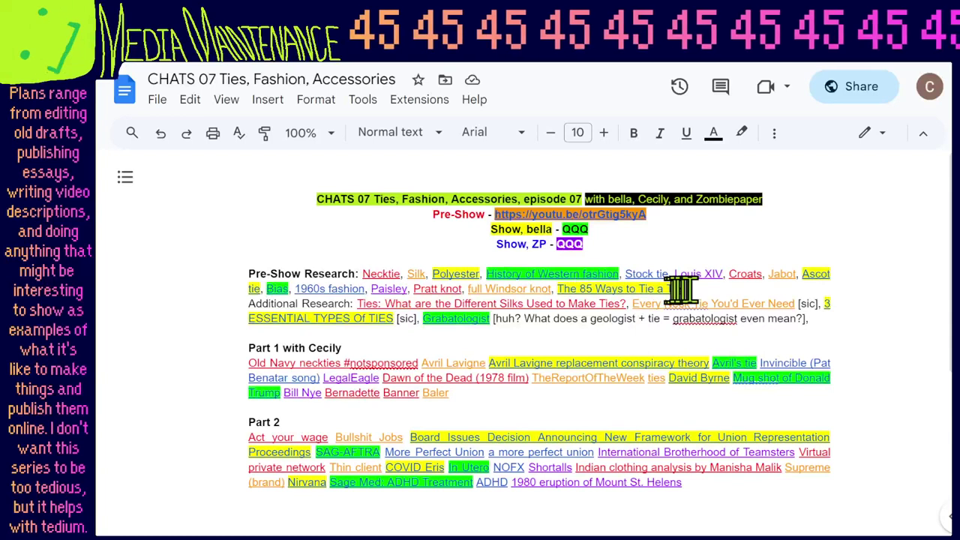
pyautogui.press('BackSpace')
pyautogui.press('BackSpace')
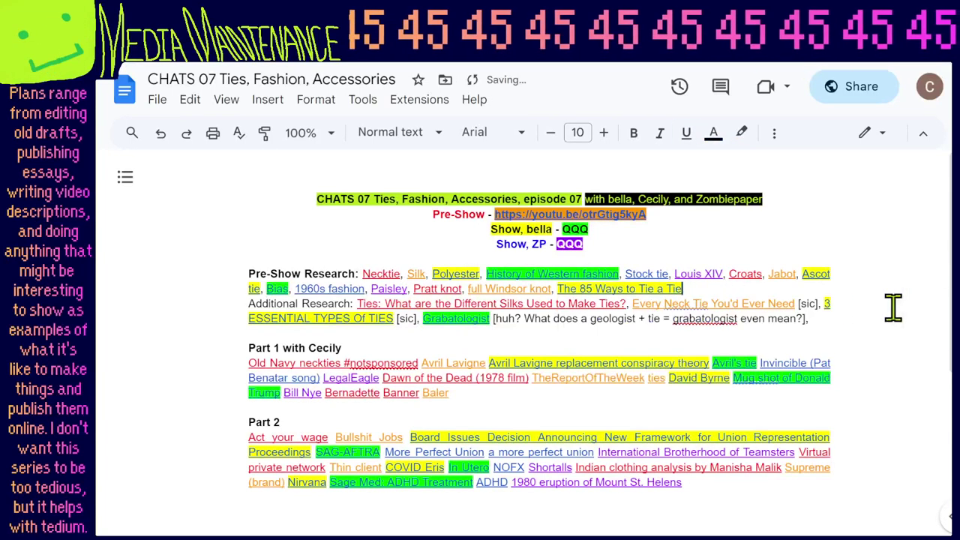
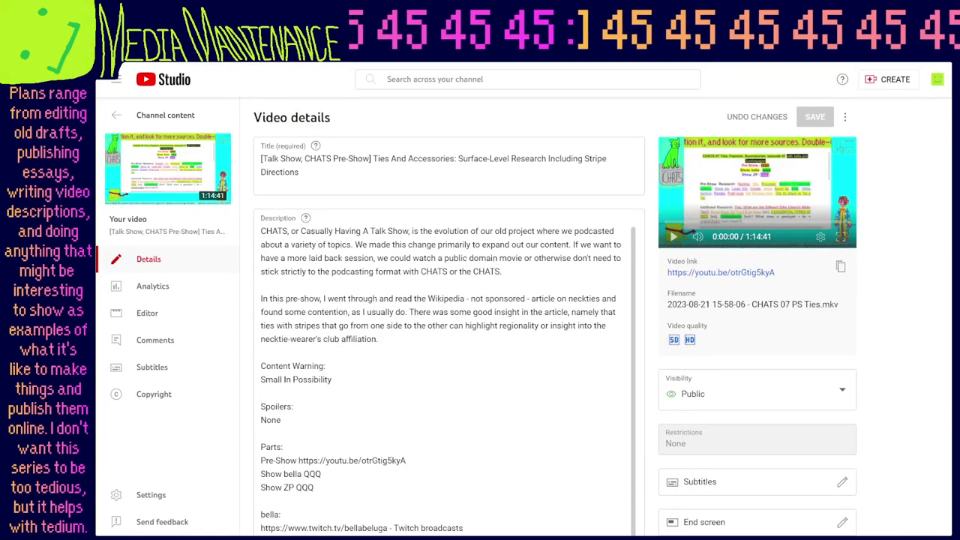
# In YouTube Studio, return to the channel's live streams and open the details of the "[Talk Show, CHATS] Ties:" video.
pyautogui.hotkey('alt', 'Left')
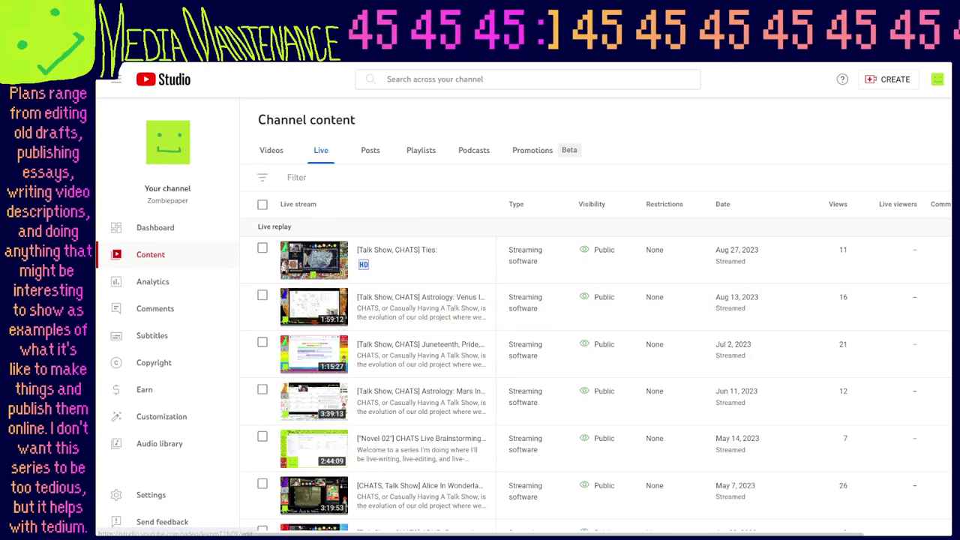
pyautogui.click(315, 253)
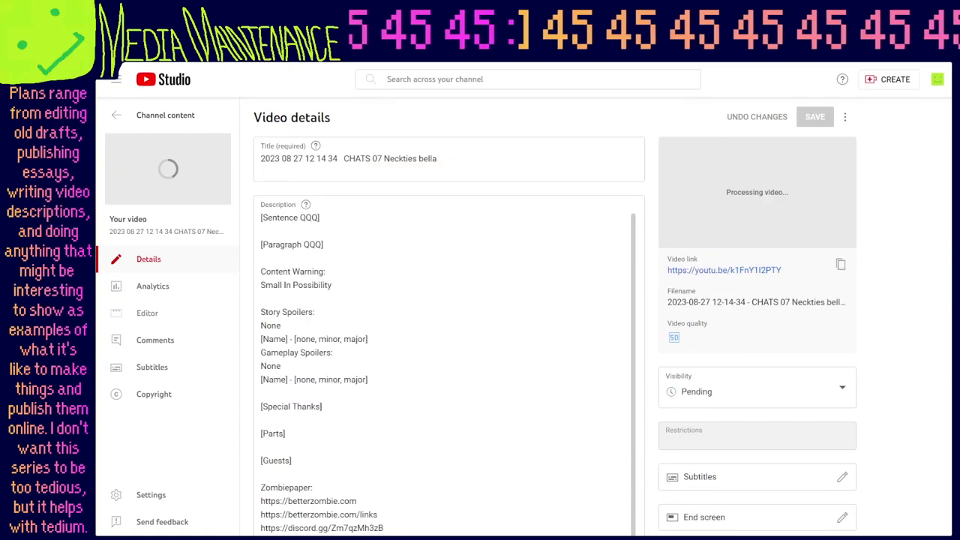
# Extend the title after "Ties:" with "Neckties, Fashion Of Self And Others, Jobs, Unions,".
pyautogui.click(375, 161)
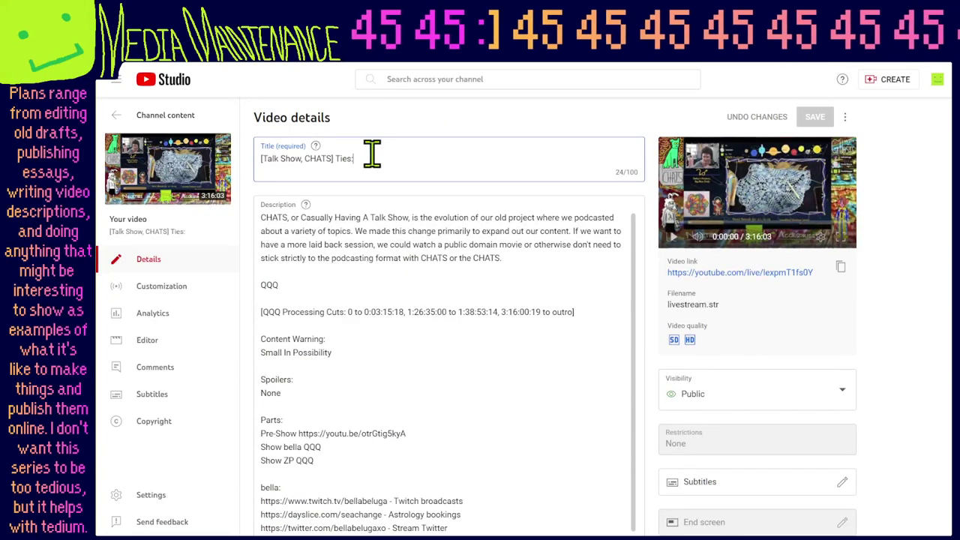
pyautogui.write('Neckties, ')
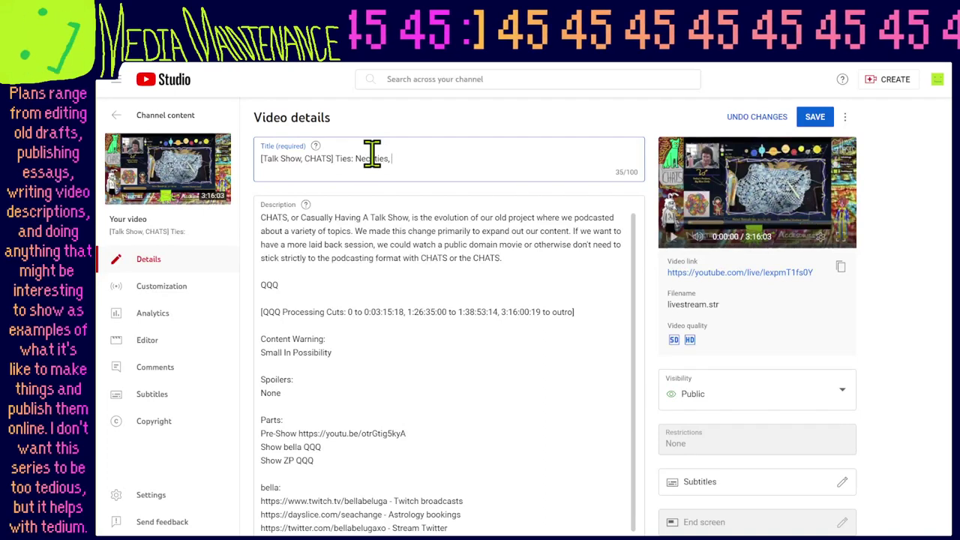
pyautogui.write('Fashion ')
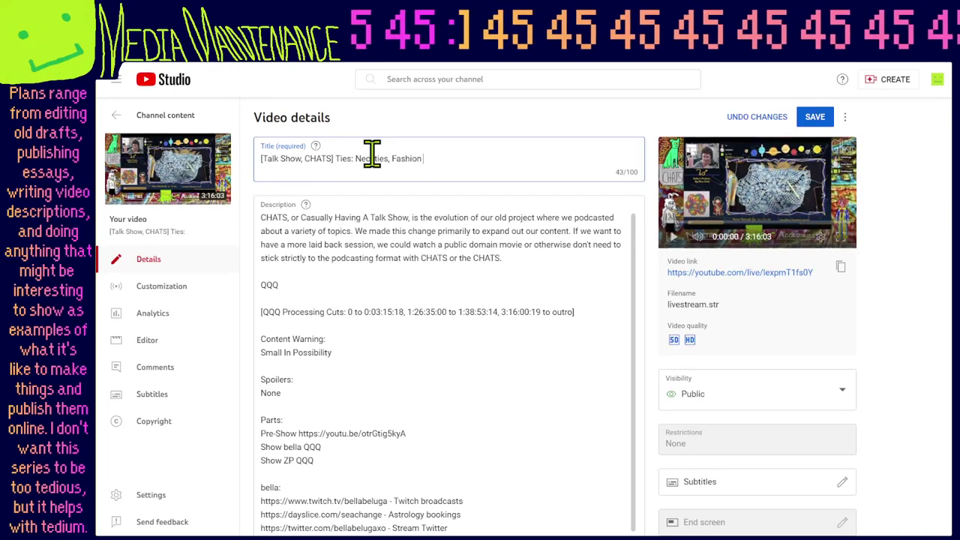
pyautogui.write('Of Self A')
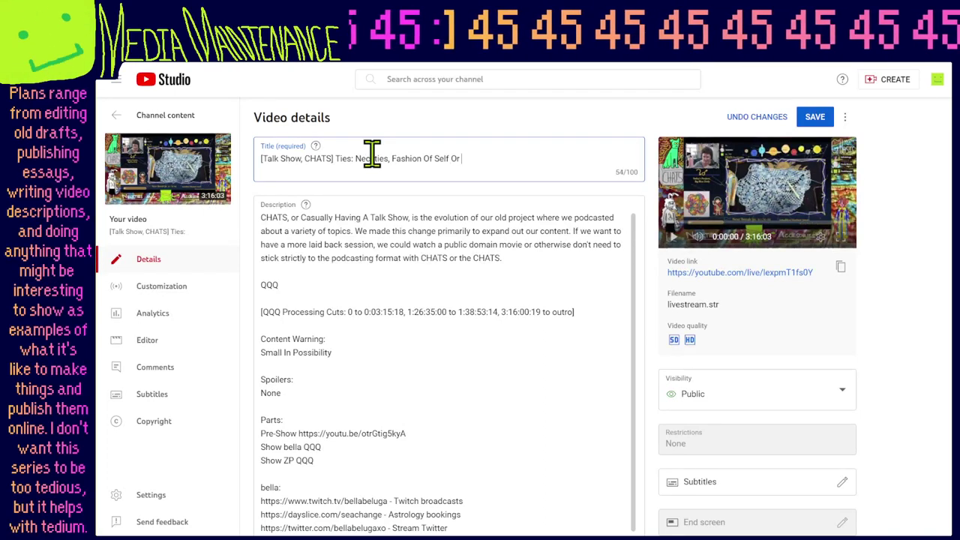
pyautogui.write('nd Others, ')
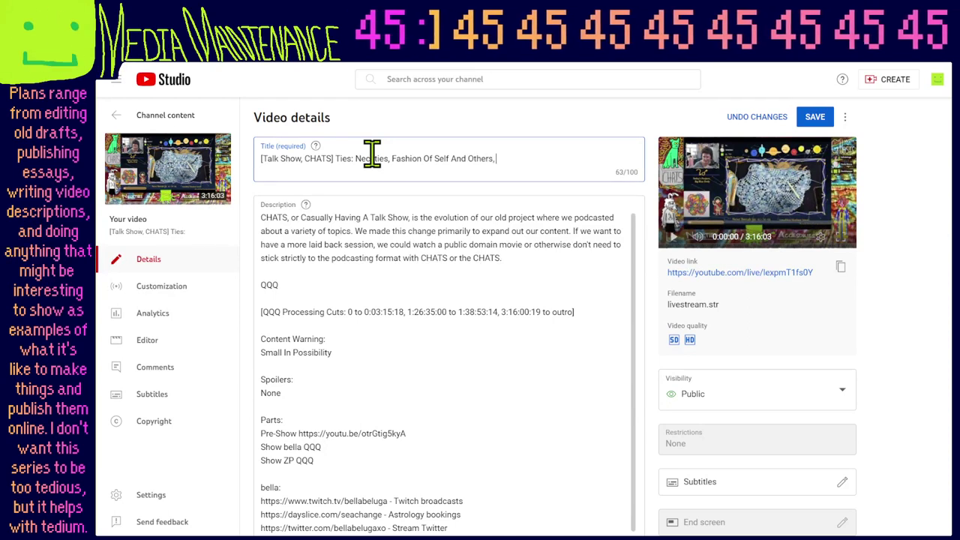
pyautogui.write('Jobs, ')
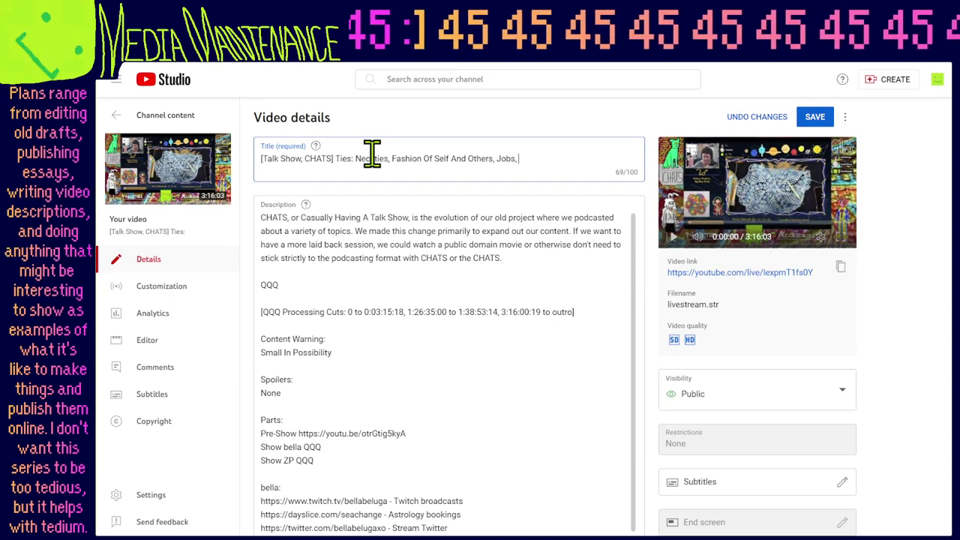
pyautogui.write('Unions,')
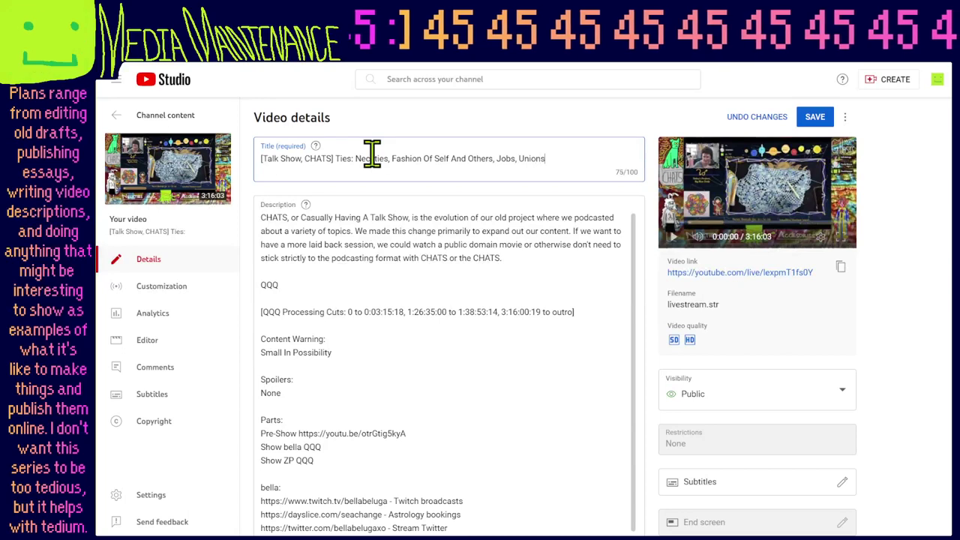
# Insert "BS" before "Jobs" and "Good" before "Unions" in the video title.
pyautogui.hotkey('ctrl', 'Left')
pyautogui.hotkey('ctrl', 'Left')
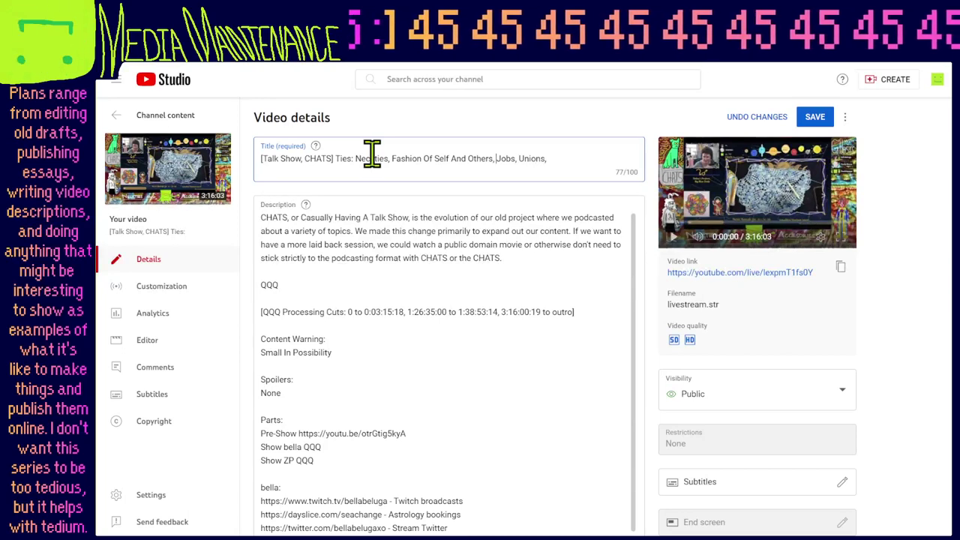
pyautogui.write('BS')
pyautogui.hotkey('ctrl', 'Right')
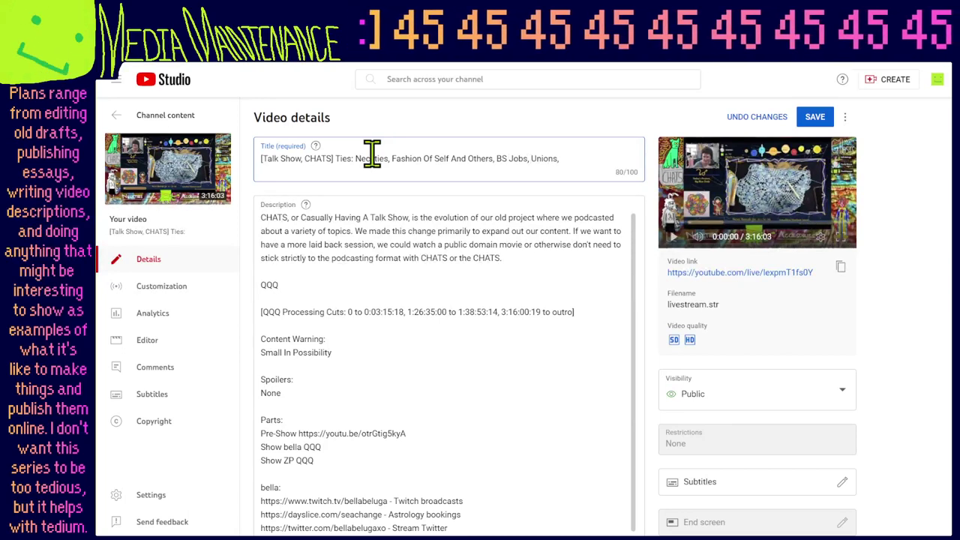
pyautogui.write('Good ')
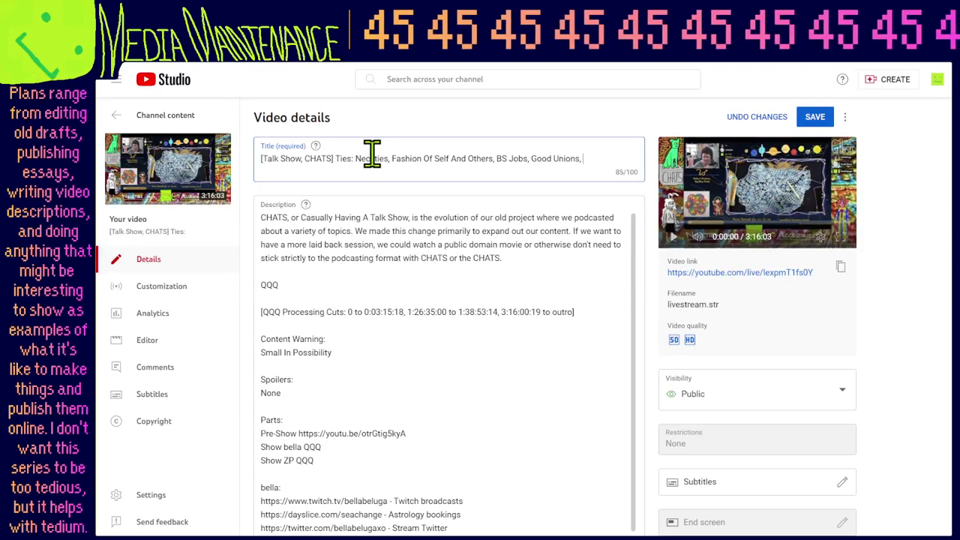
# Finish the video title after "Good Unions," with "Sick, And ADHD".
pyautogui.write('Sick')
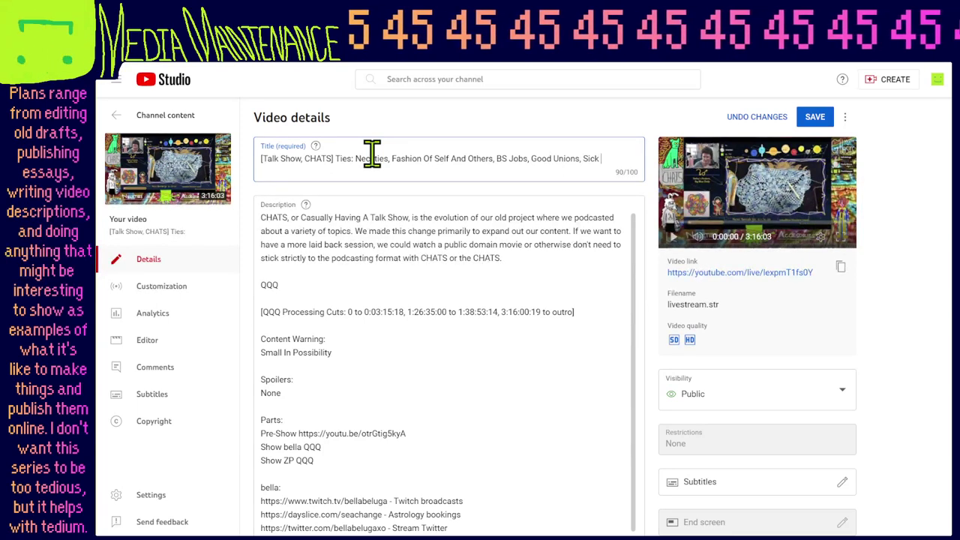
pyautogui.write(' , ADHD')
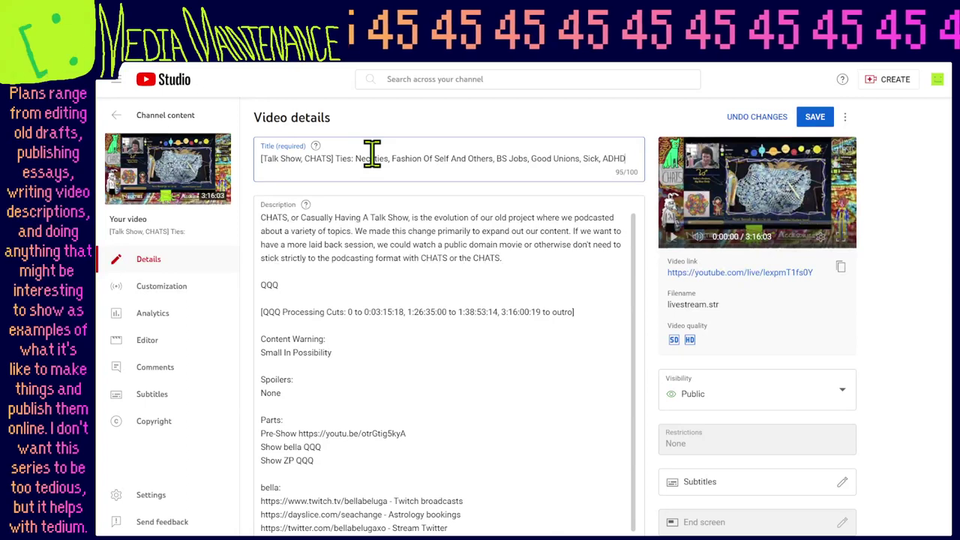
pyautogui.write(', More')
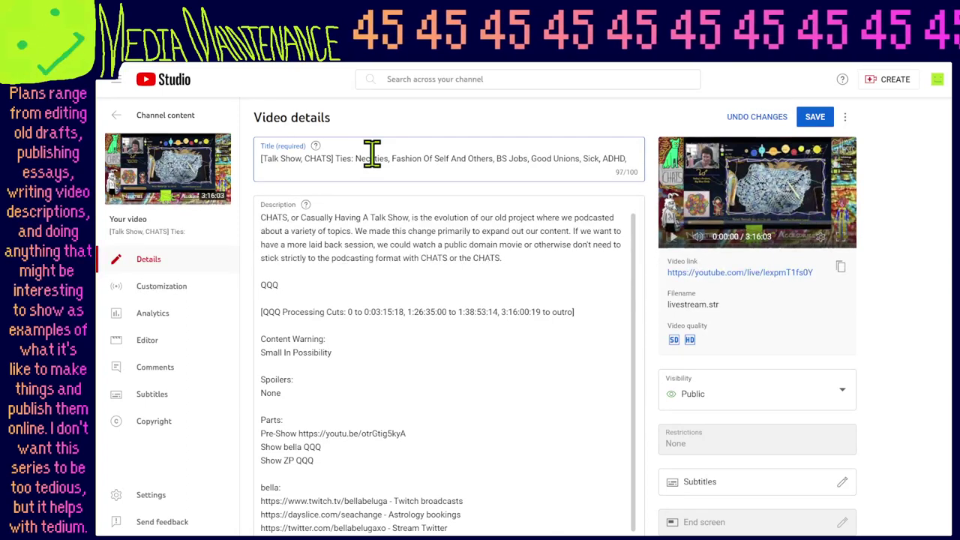
pyautogui.press('BackSpace')
pyautogui.press('BackSpace')
pyautogui.press('BackSpace')
pyautogui.press('BackSpace')
pyautogui.press('BackSpace')
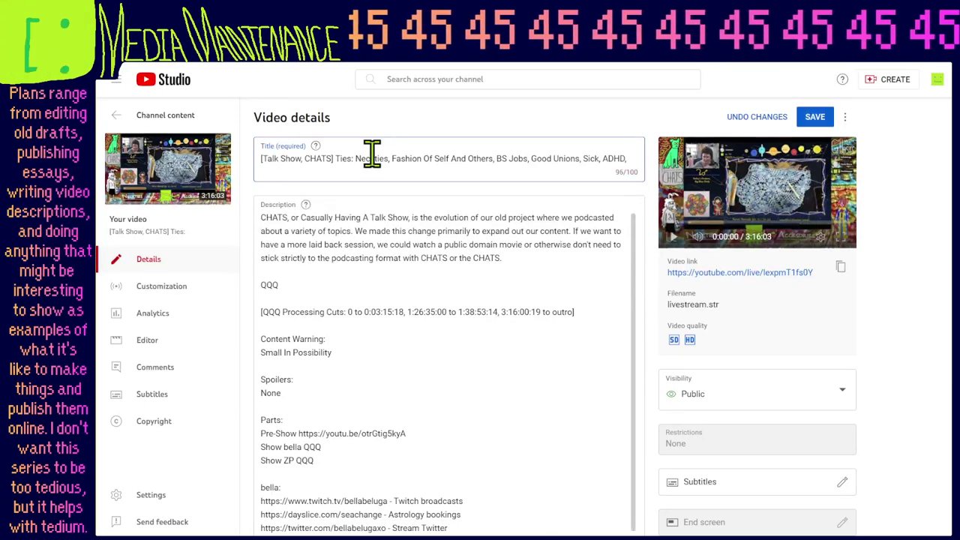
pyautogui.write('And A')
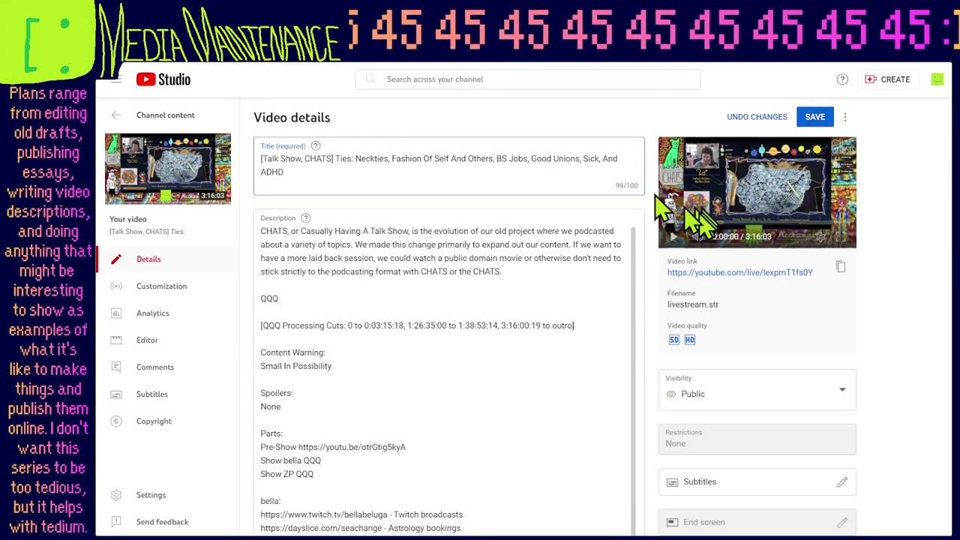
# Remove "Good" before "Unions" and change "Sick" to "Sicknesses" in the video title.
pyautogui.doubleClick(542, 158)
pyautogui.press('BackSpace')
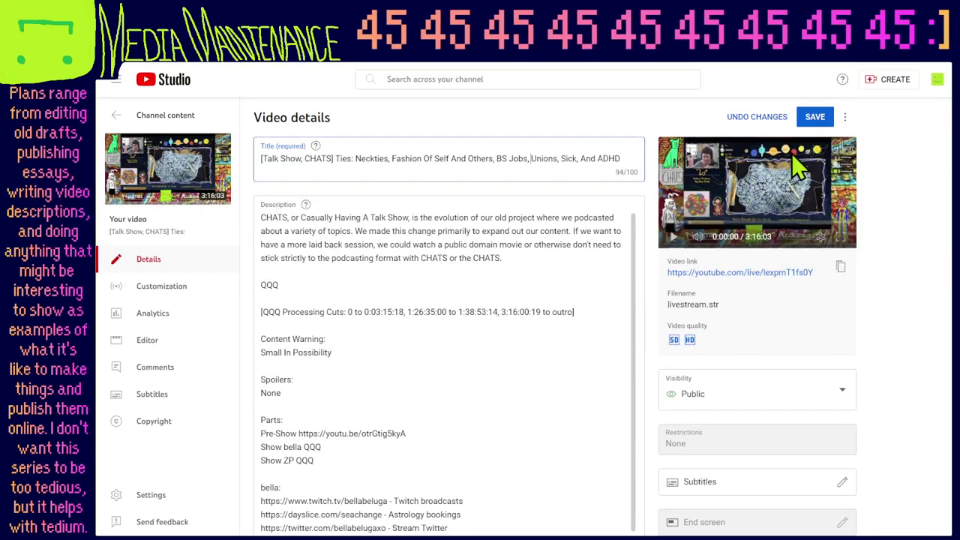
pyautogui.write('nesses')
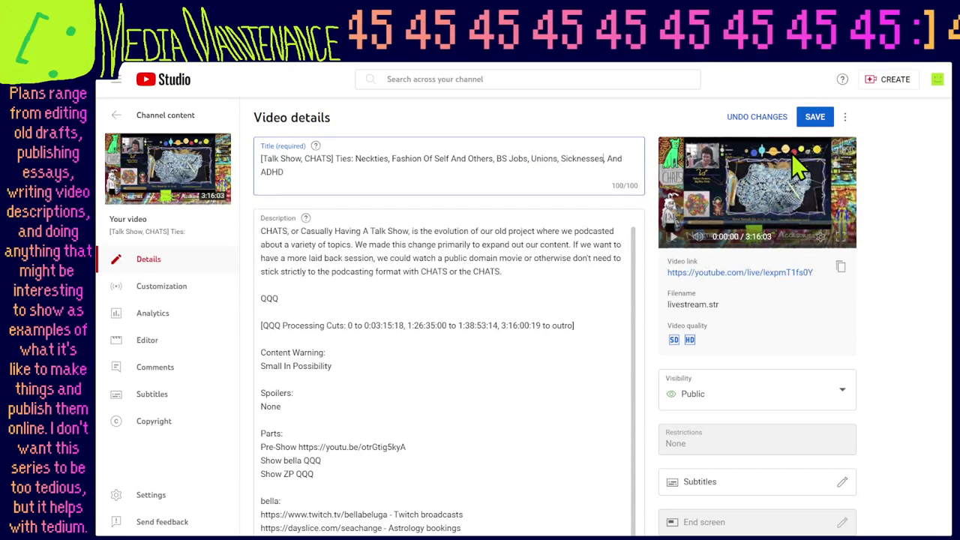
# Copy the full "[Talk Show, CHATS] Ties:" title and save the video's changes.
pyautogui.hotkey('ctrl', 'a')
pyautogui.hotkey('ctrl', 'c')
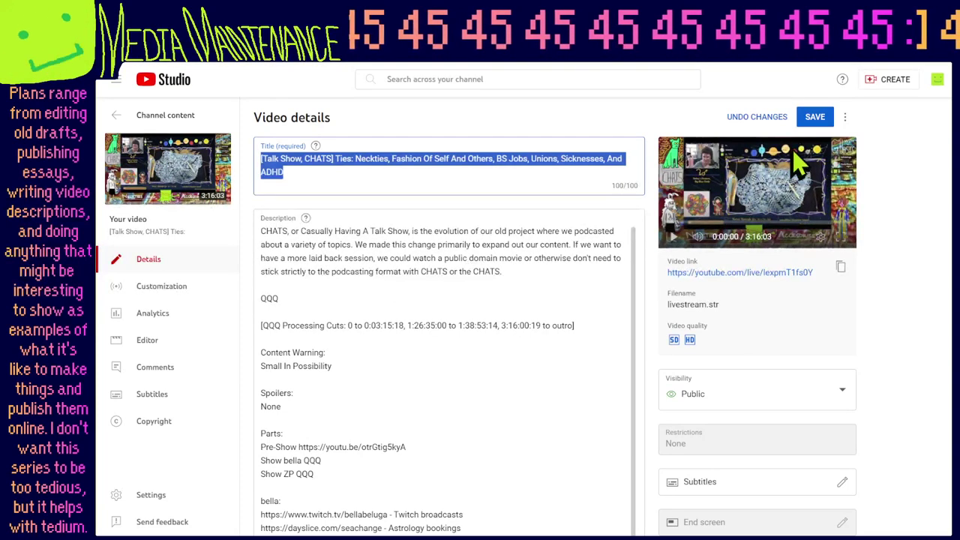
pyautogui.click(817, 118)
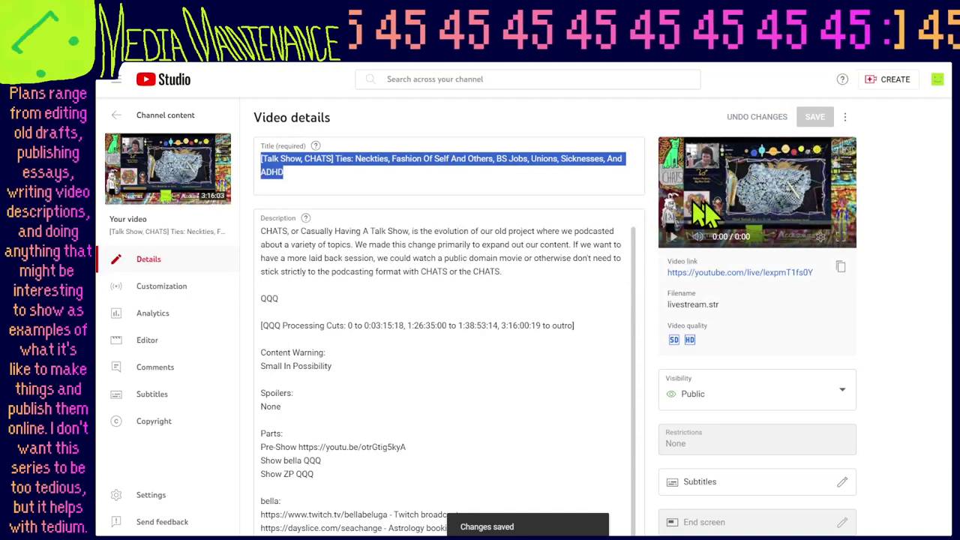
# Switch to the details of the co-host's CHATS 07 Neckties upload and replace its title with the copied one.
pyautogui.hotkey('ctrl', 'Tab')
pyautogui.click(381, 161)
pyautogui.hotkey('ctrl', 'a')
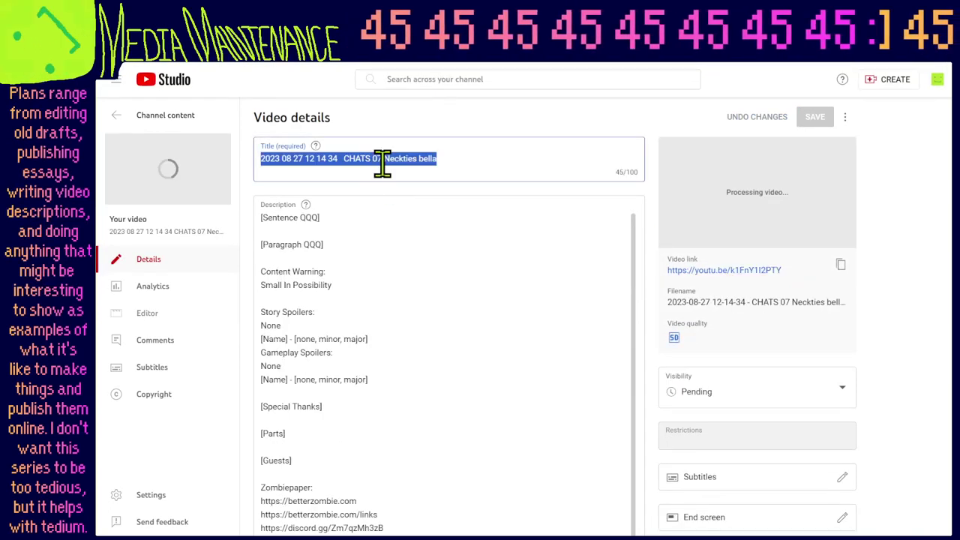
pyautogui.hotkey('ctrl', 'v')
# Replace the topics after "Ties:" with the co-host's name in possessive form and "side for less video jitters throughout random parts of the video", and save.
pyautogui.moveTo(356, 158); pyautogui.dragTo(488, 234)
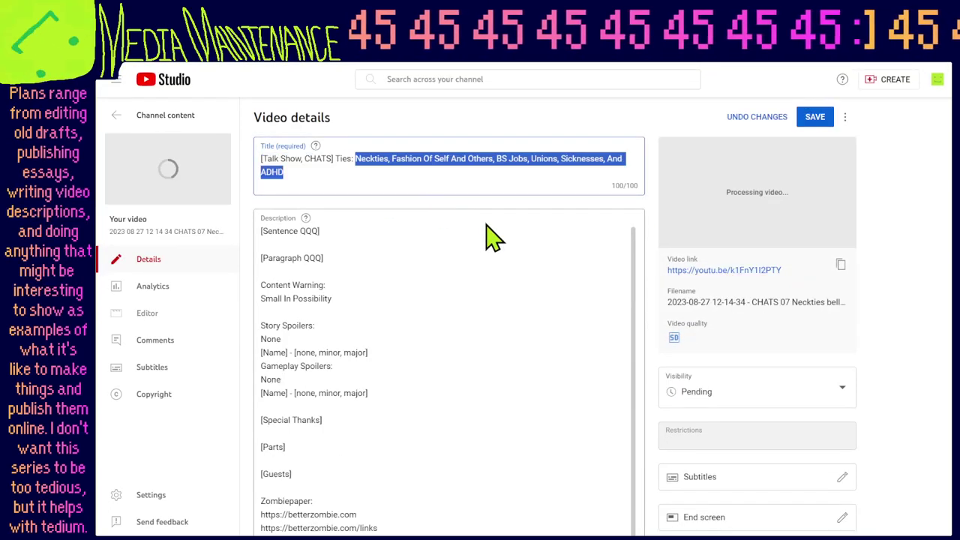
pyautogui.write("bella's side f")
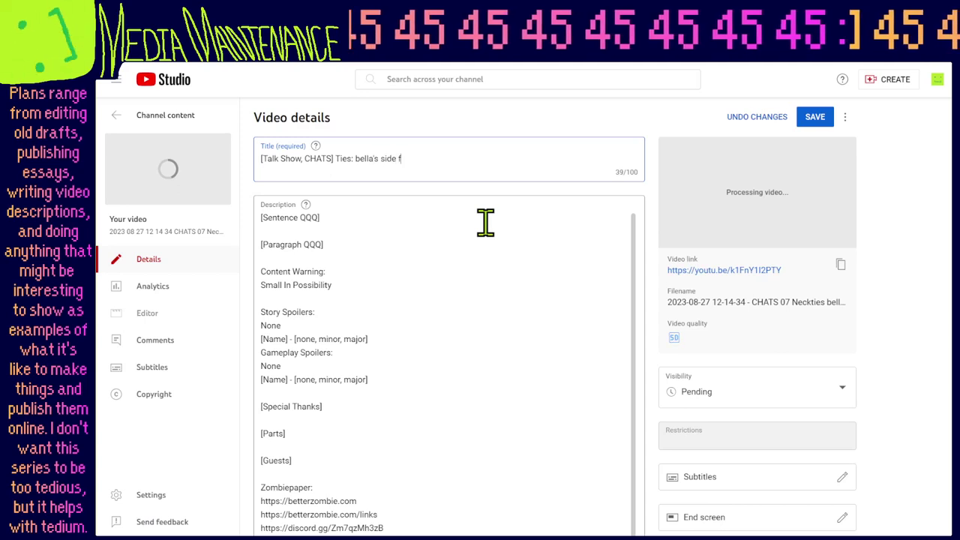
pyautogui.write('or less ')
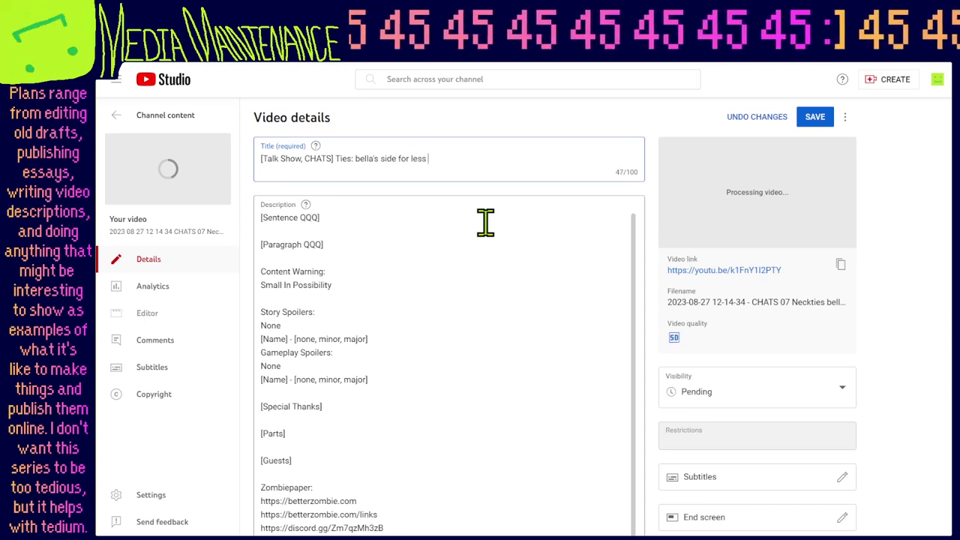
pyautogui.write('video jitter')
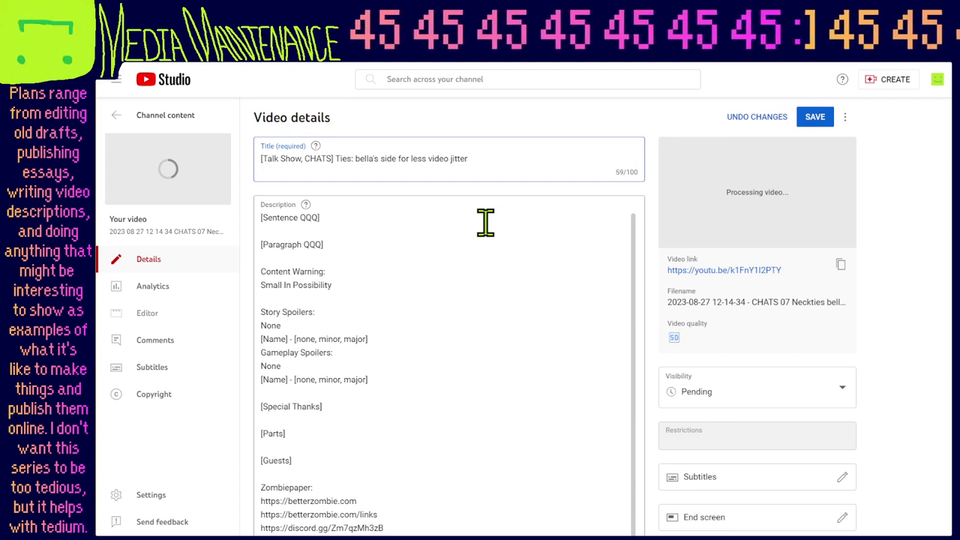
pyautogui.write('s throughout ')
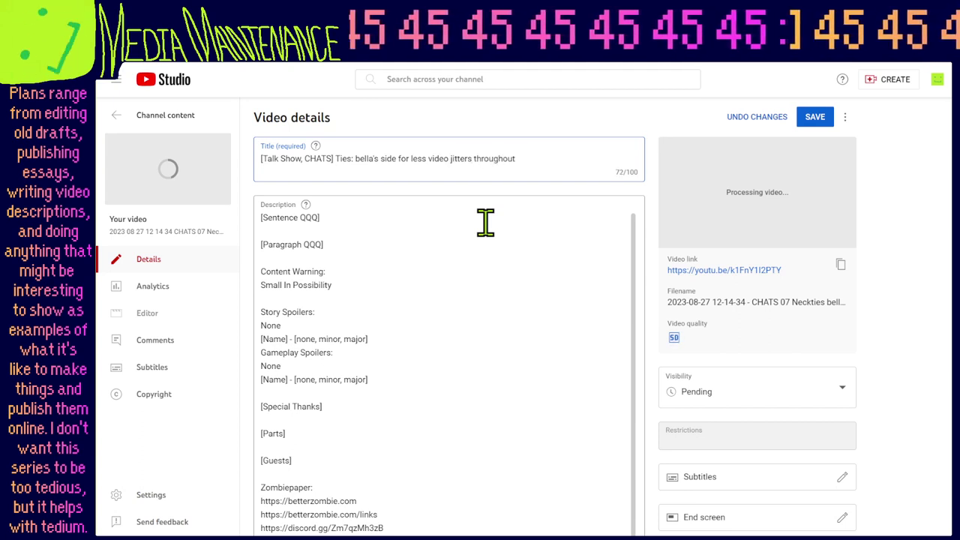
pyautogui.write('random parts of th')
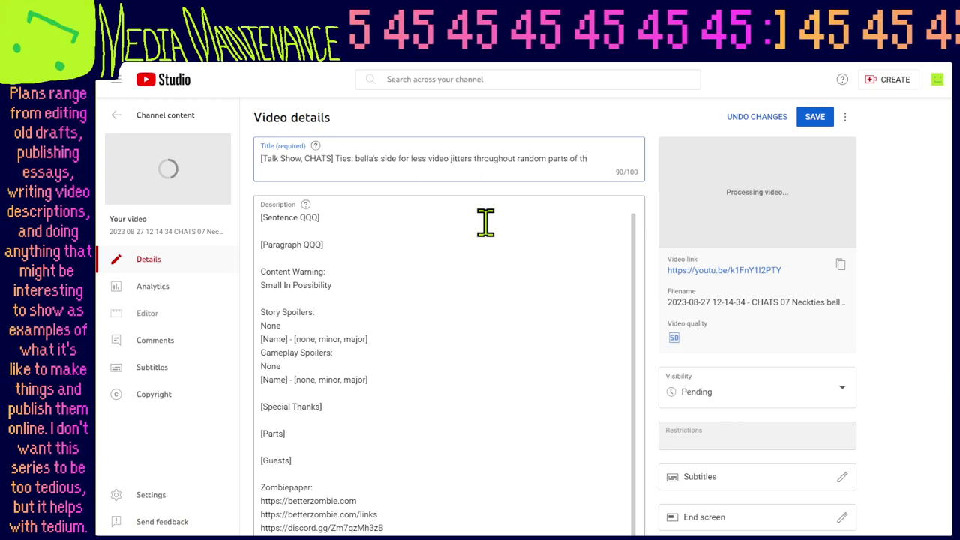
pyautogui.write('e video')
pyautogui.hotkey('ctrl', 'a')
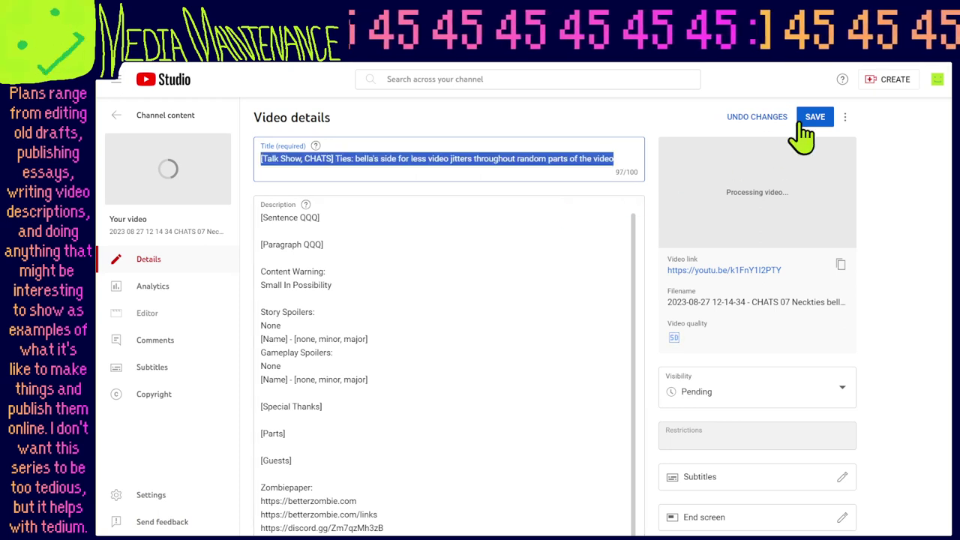
pyautogui.click(801, 125)
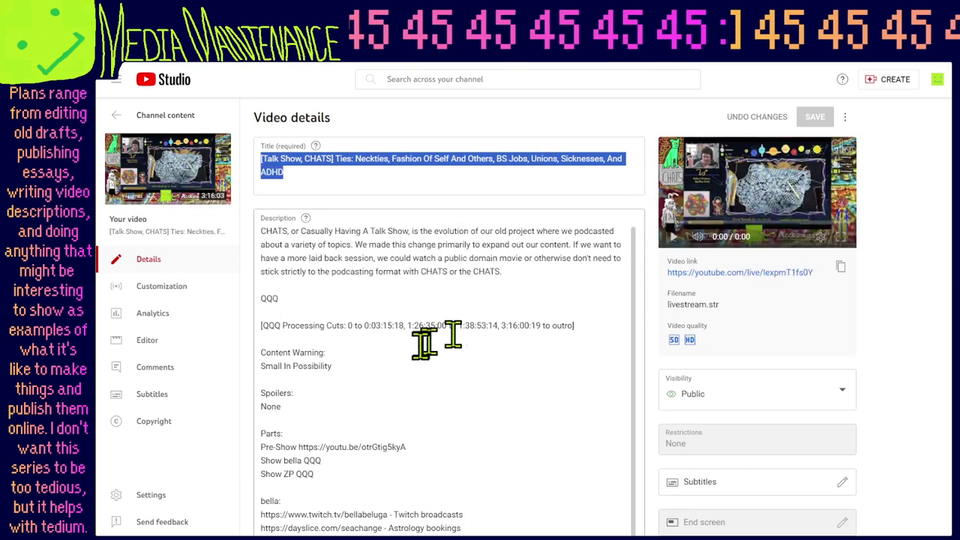
pyautogui.moveTo(300, 448)
pyautogui.mouseDown()
pyautogui.moveTo(330, 465)
pyautogui.moveTo(313, 459)
pyautogui.mouseUp()
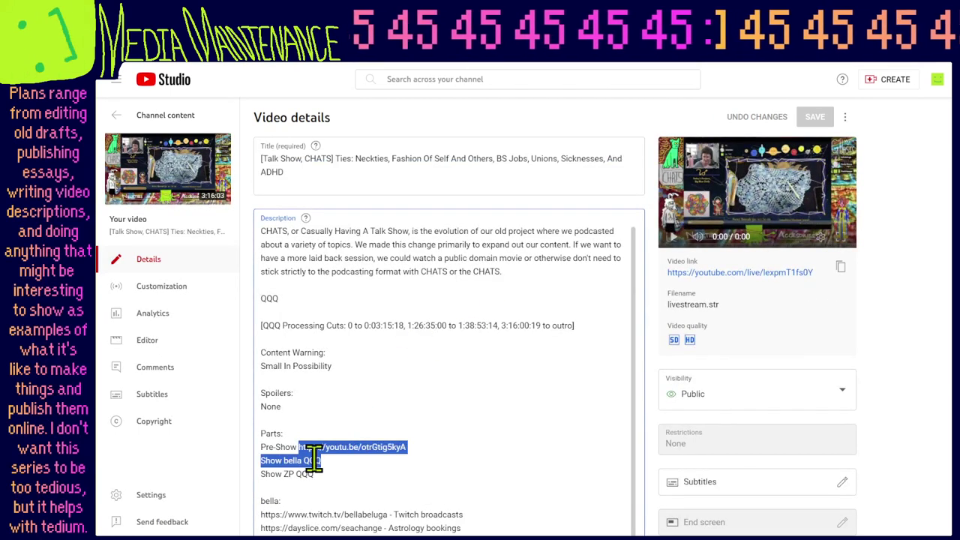
pyautogui.doubleClick(310, 460)
pyautogui.write('https://youtu.be/k1FnY1I2PTY')
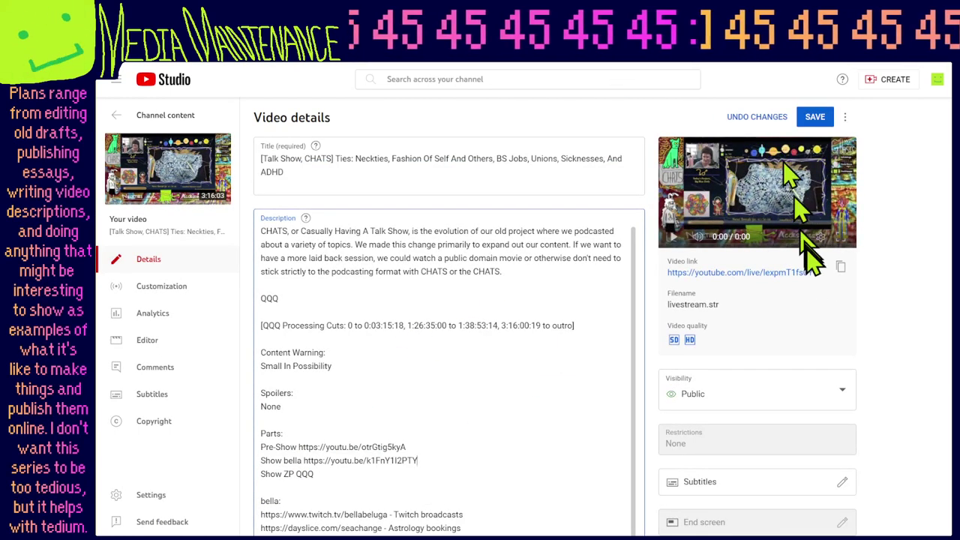
pyautogui.click(841, 267)
pyautogui.doubleClick(303, 474)
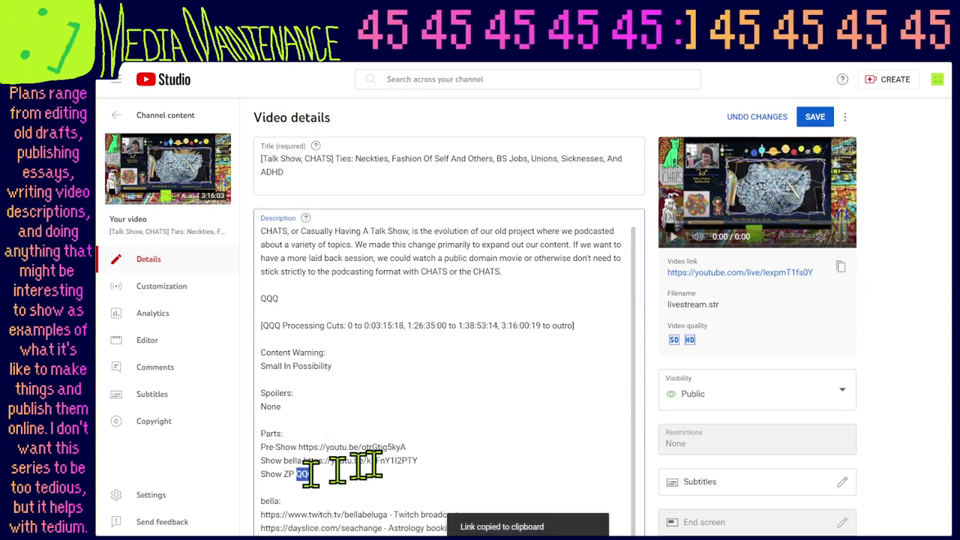
pyautogui.hotkey('ctrl', 'v')
# Start a separate "Note:" paragraph between the QQQ placeholder and the Processing Cuts line in the description.
pyautogui.click(370, 309)
pyautogui.press('Return')
pyautogui.press('Return')
pyautogui.press('Up')
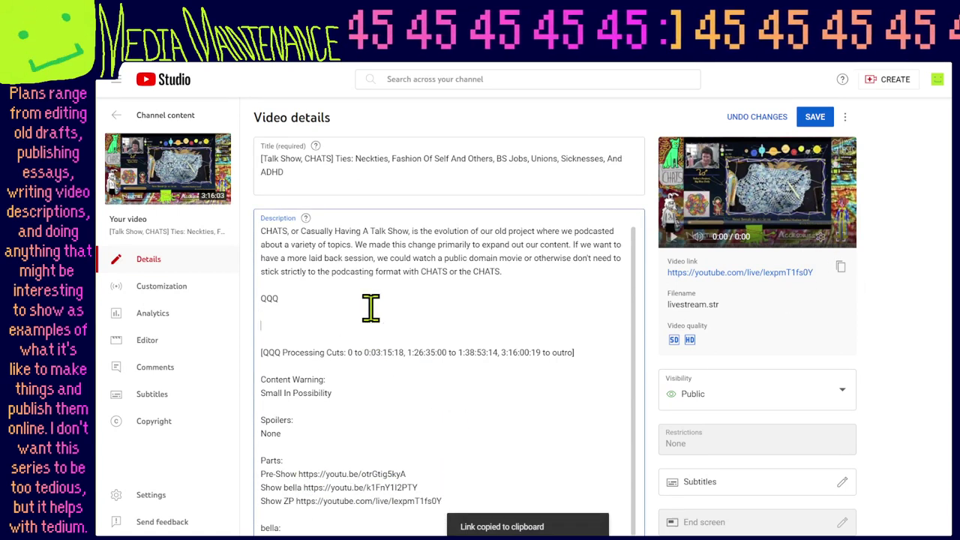
pyautogui.write('Note: The ')
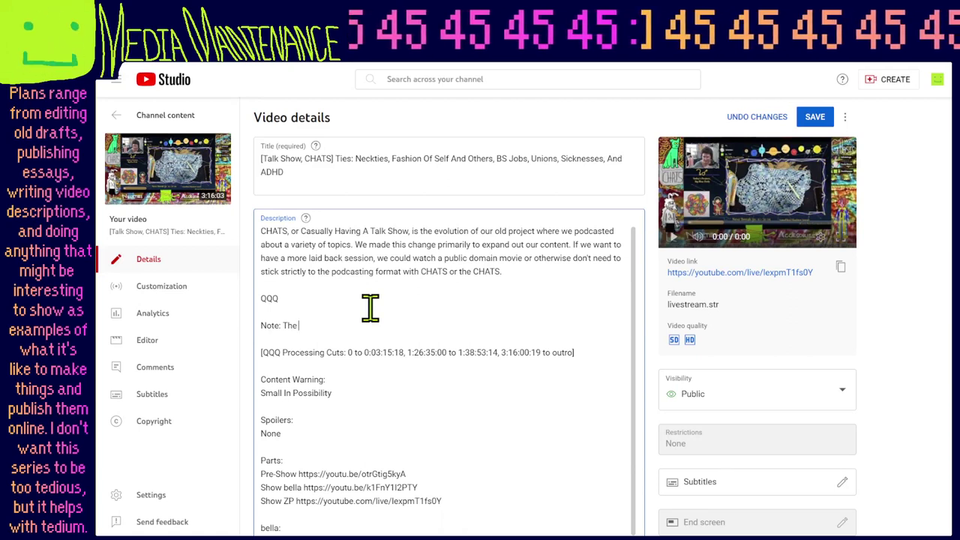
pyautogui.write('video')
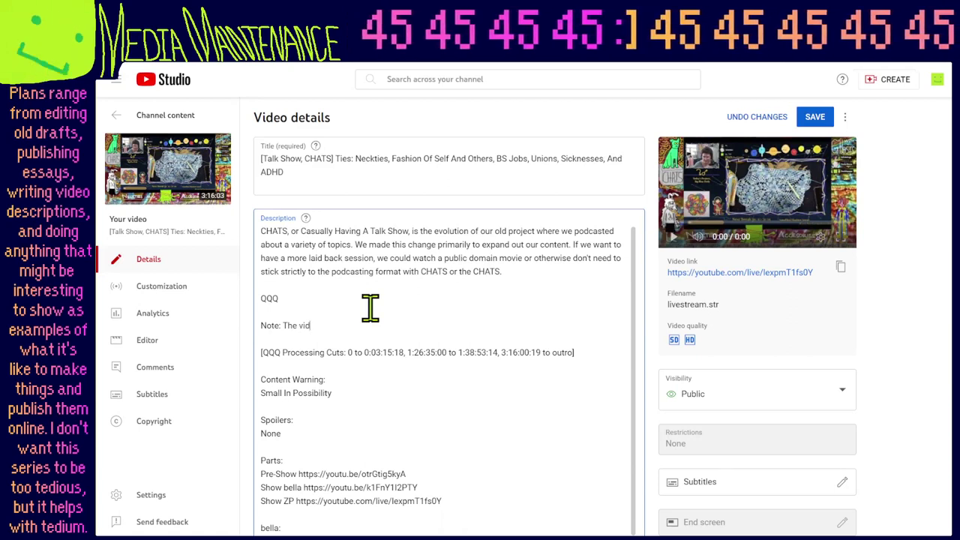
pyautogui.press('BackSpace')
pyautogui.press('BackSpace')
pyautogui.press('BackSpace')
pyautogui.press('BackSpace')
pyautogui.press('BackSpace')
pyautogui.press('BackSpace')
pyautogui.press('BackSpace')
pyautogui.press('BackSpace')
pyautogui.press('BackSpace')
pyautogui.press('BackSpace')
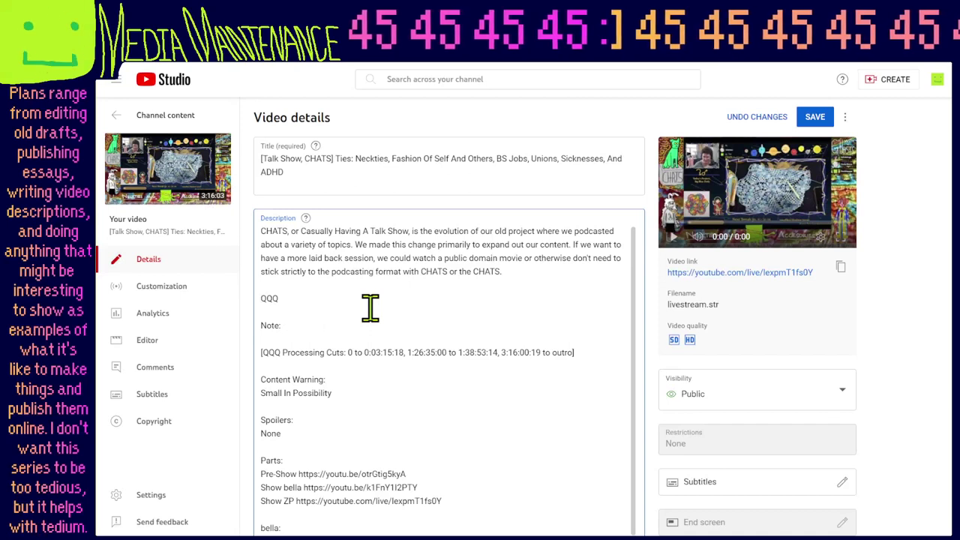
# Begin the note with "My video capture of", the co-host's possessive name, and "broadcast was jittery at some points throughout the recording. I have".
pyautogui.write('My video capture of')
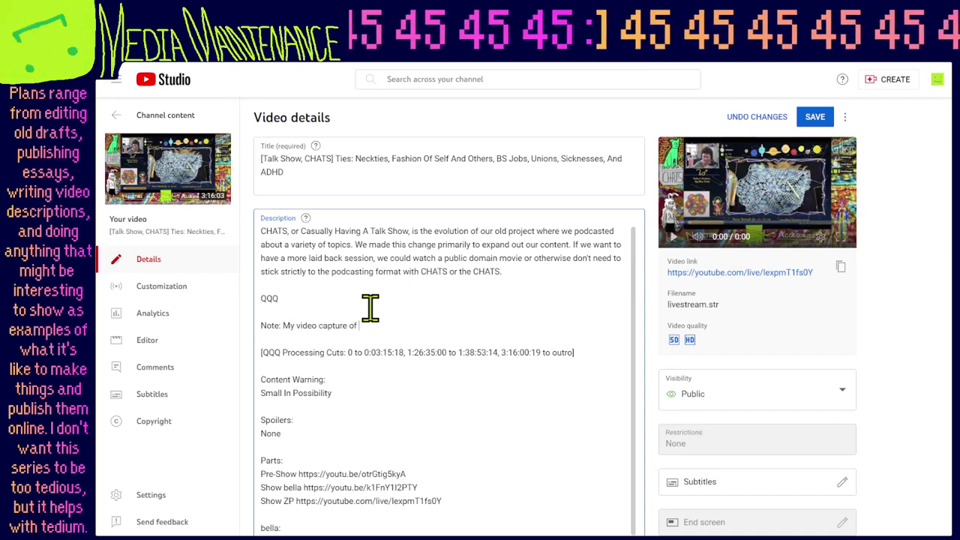
pyautogui.write('cast was jittery')
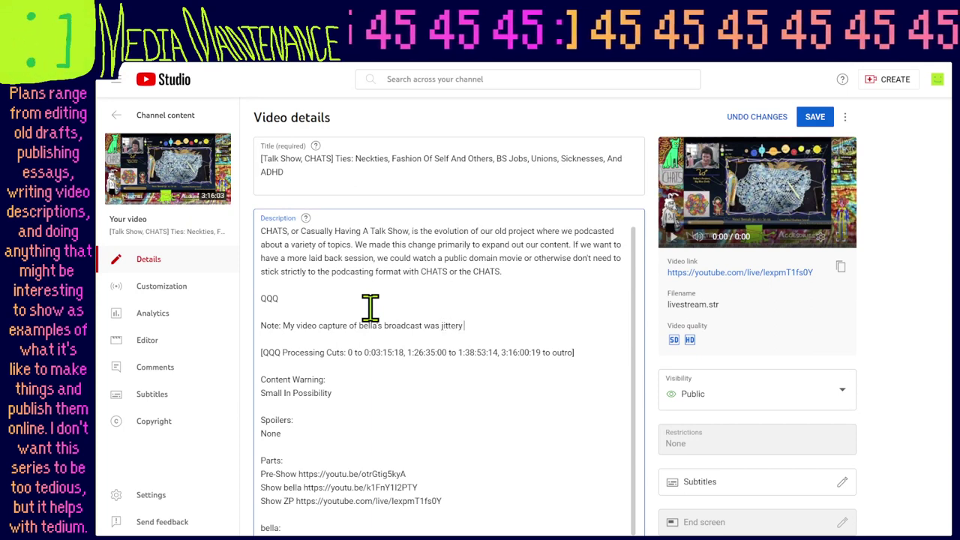
pyautogui.write(' at some points throughout the re')
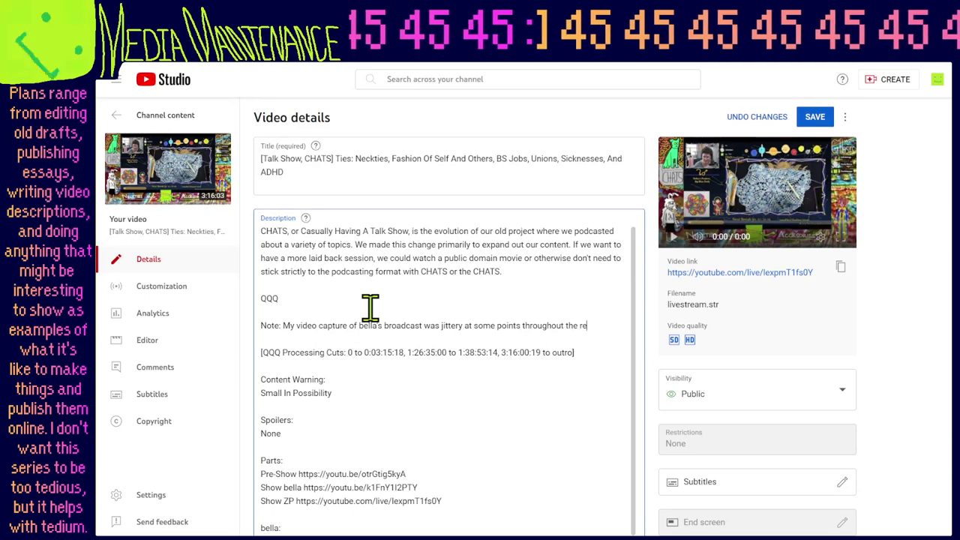
pyautogui.write('cording. I have')
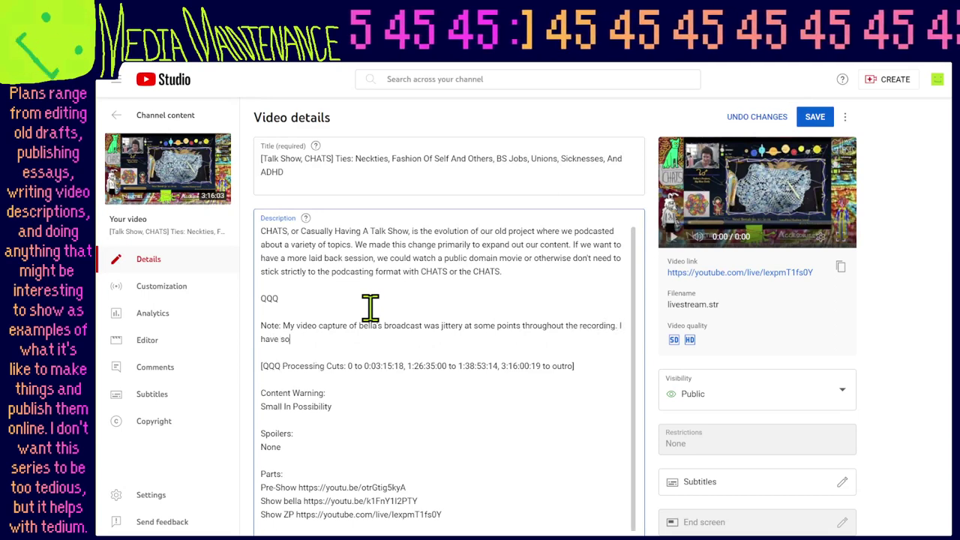
# Continue with "a theory as to why that was happening. As for why specifically, that will require more testing of this theory in the future.".
pyautogui.write(' a theory as to why that was hap')
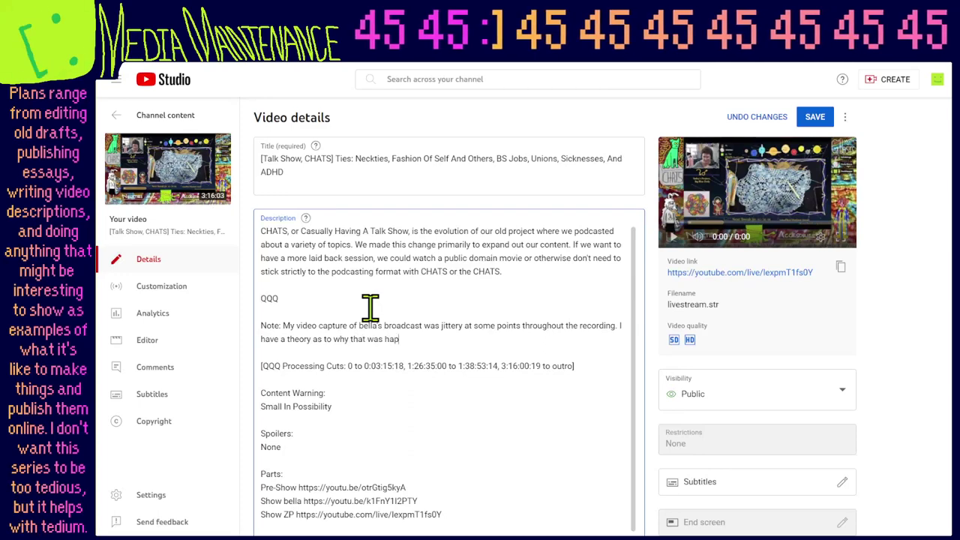
pyautogui.write('pening. As for')
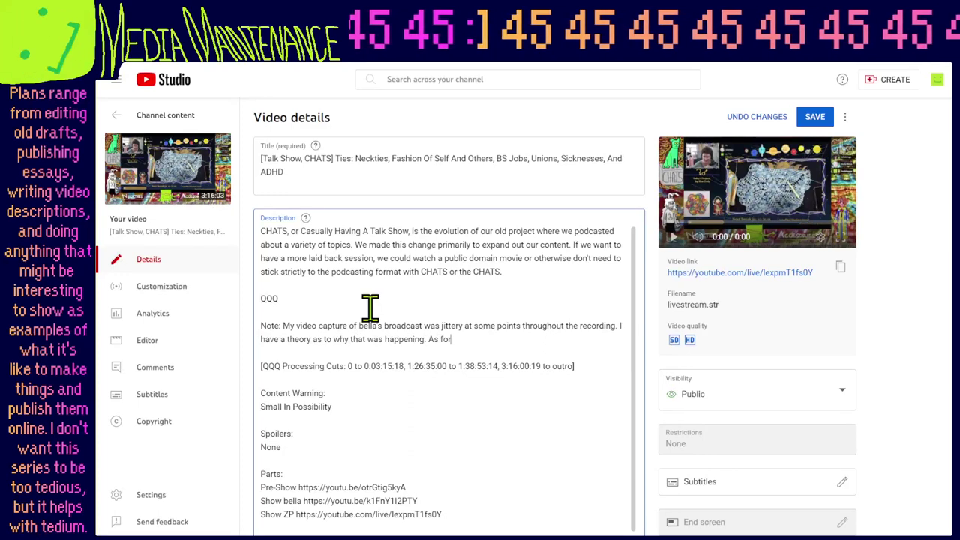
pyautogui.write(' why specifically, that wi')
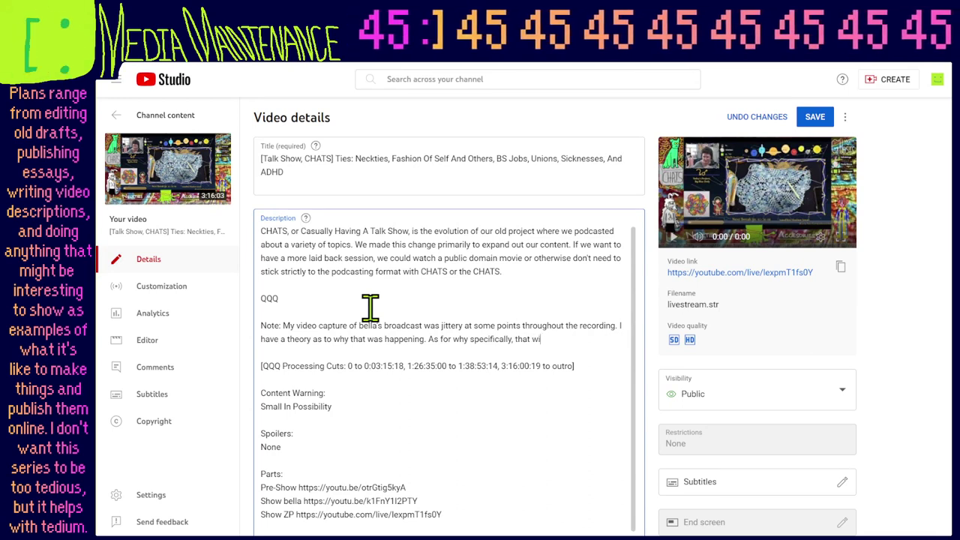
pyautogui.write('ll require ')
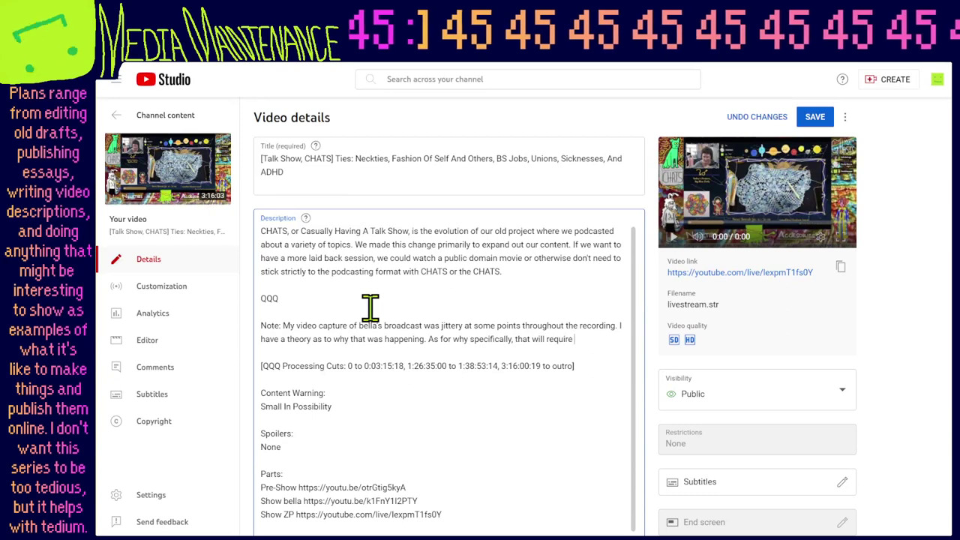
pyautogui.write('more test')
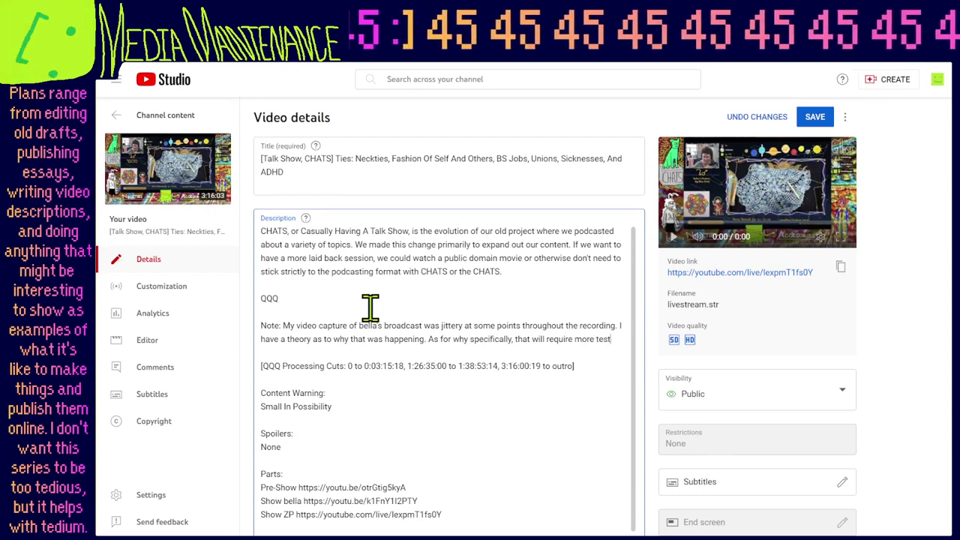
pyautogui.write('ing of this theory in the future.')
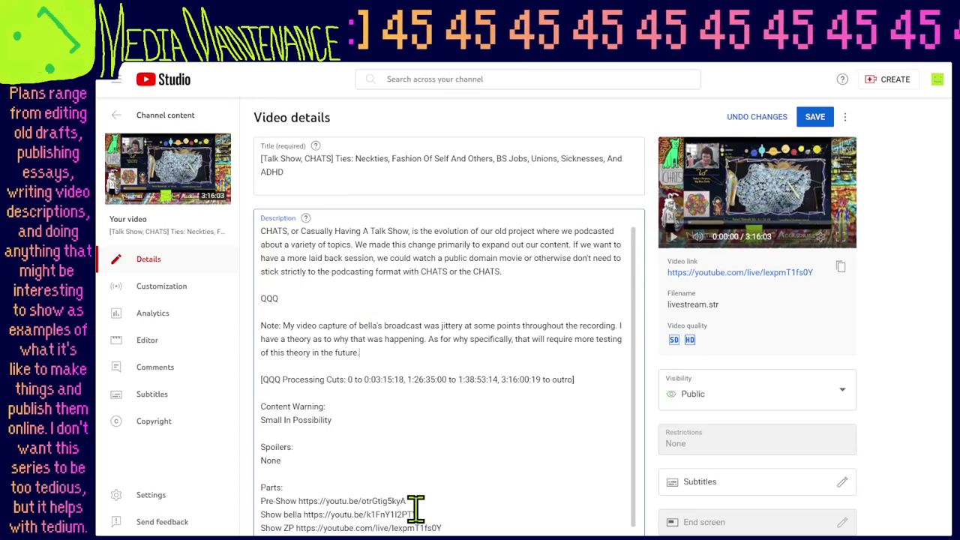
# Copy the co-host's show link and extend the note with "If that's too distracting, or you want to watch the video with more detail on".
pyautogui.moveTo(426, 514); pyautogui.dragTo(303, 516)
pyautogui.hotkey('ctrl', 'c')
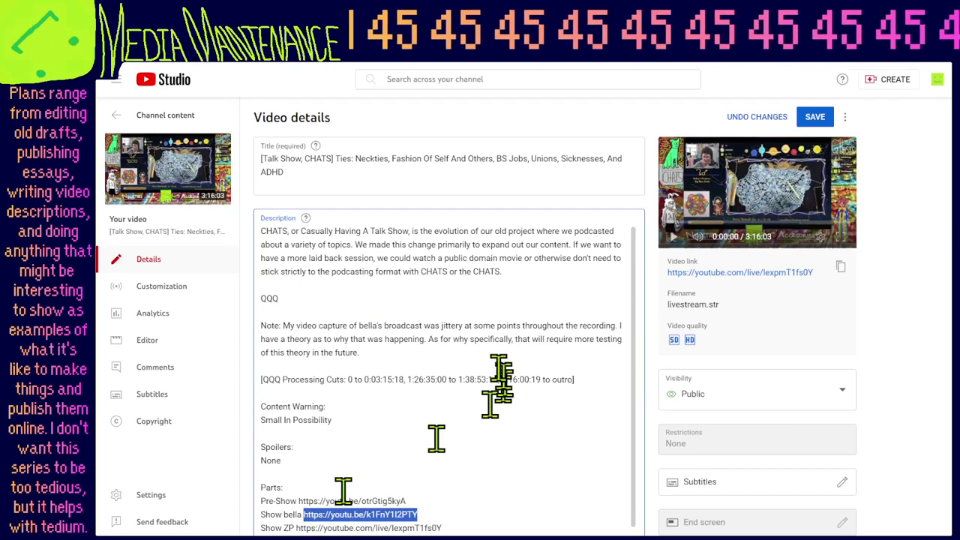
pyautogui.click(417, 349)
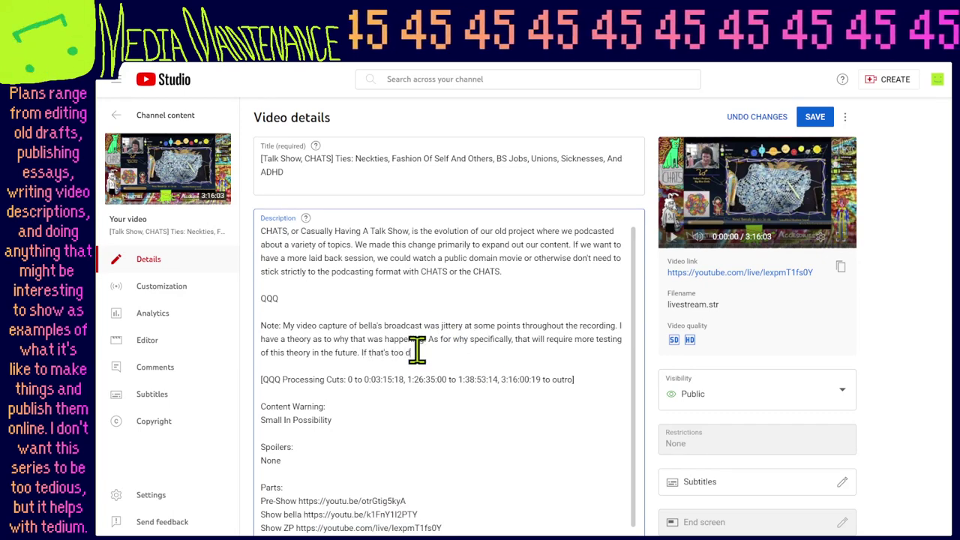
pyautogui.write("If that's too distracting, or you want to watch")
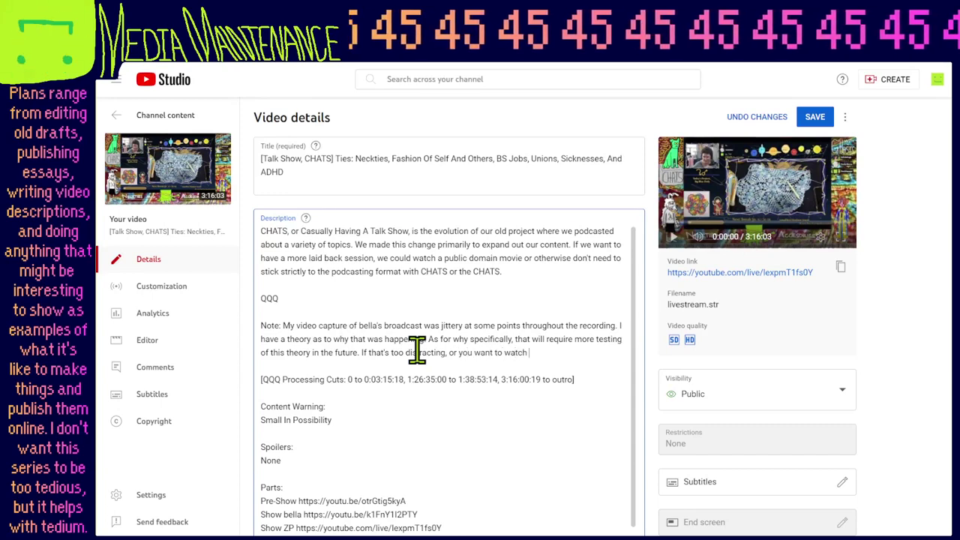
pyautogui.write(' the video with more ')
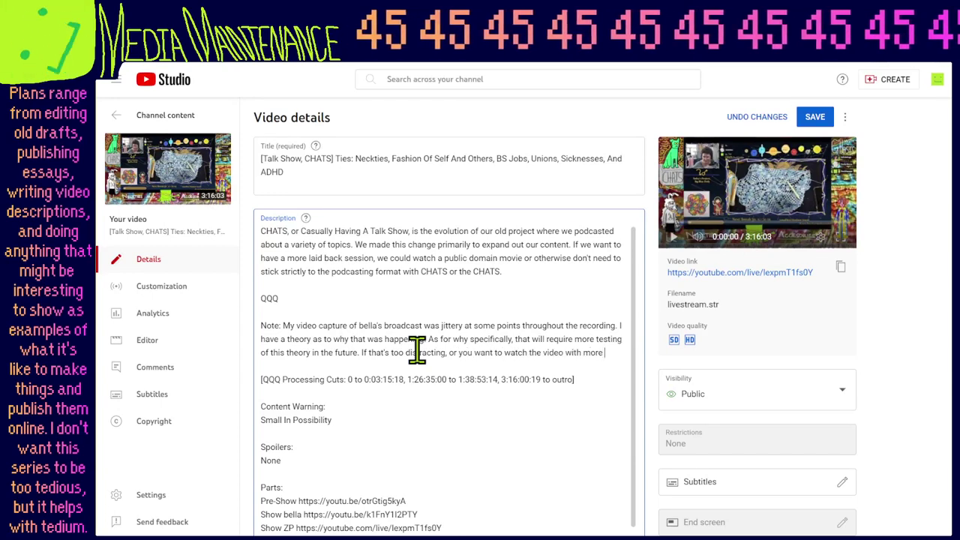
pyautogui.write('detail on')
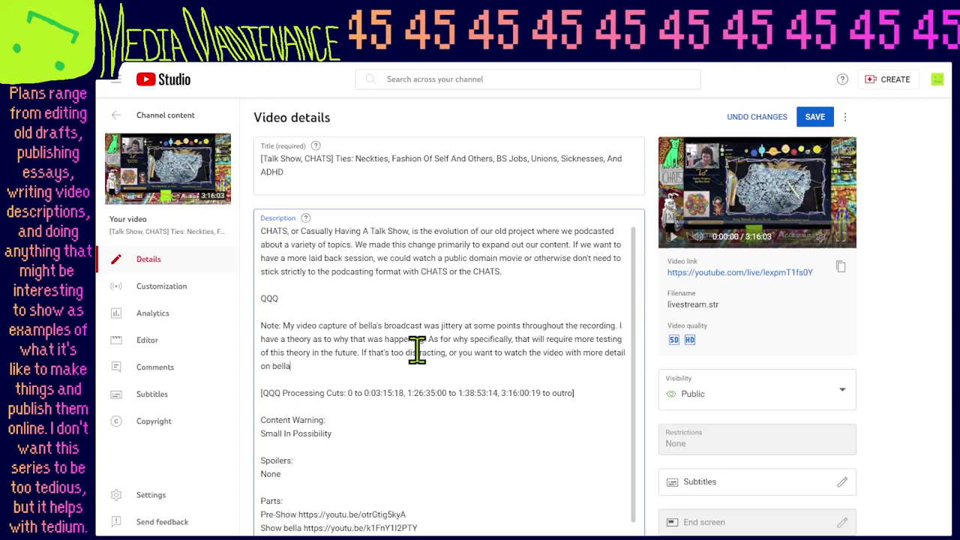
pyautogui.write(" bella's side, w")
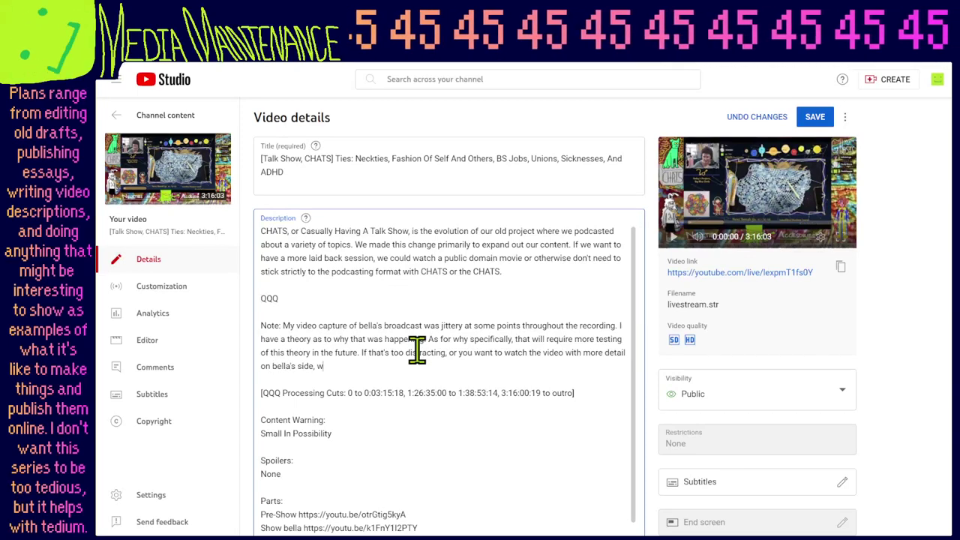
pyautogui.write('atch')
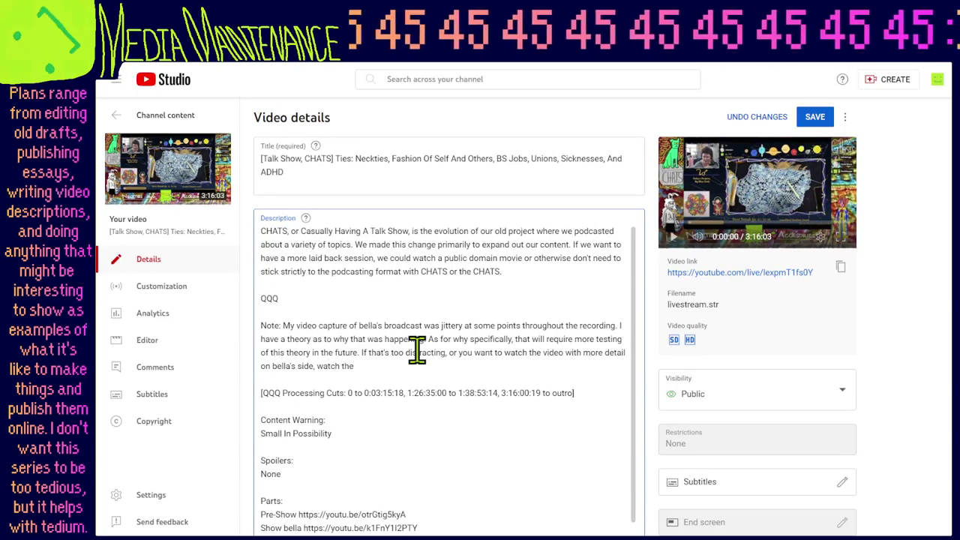
pyautogui.write(" bella's ")
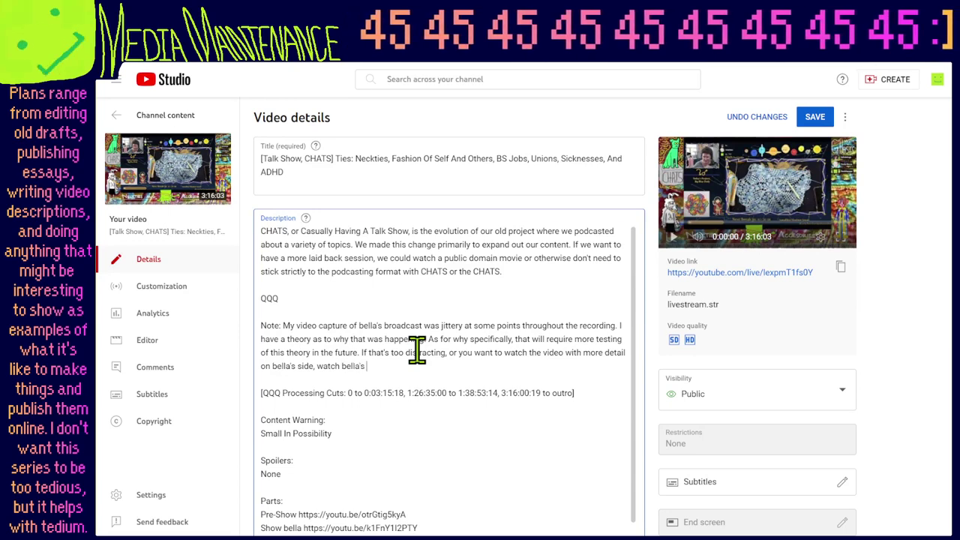
pyautogui.write('video here:')
pyautogui.hotkey('ctrl', 'v')
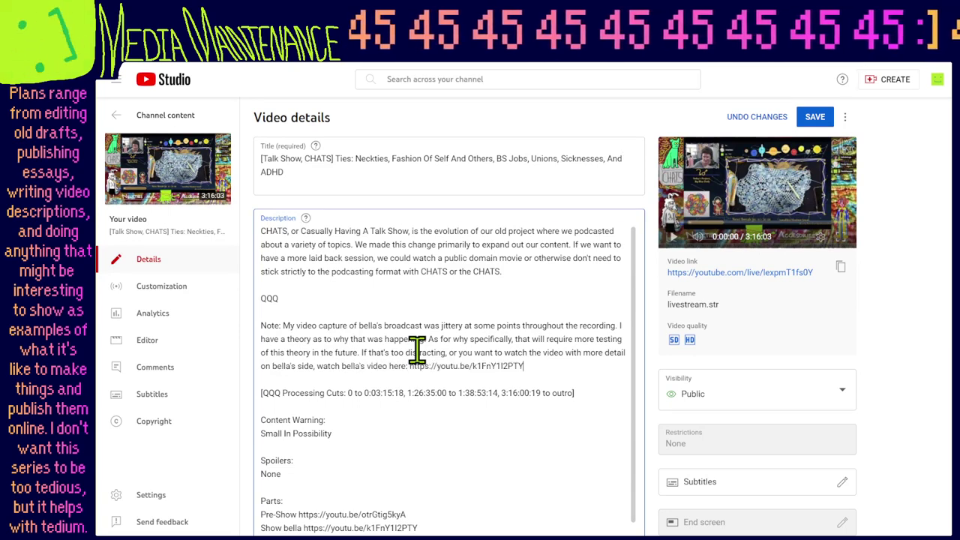
pyautogui.click(814, 139)
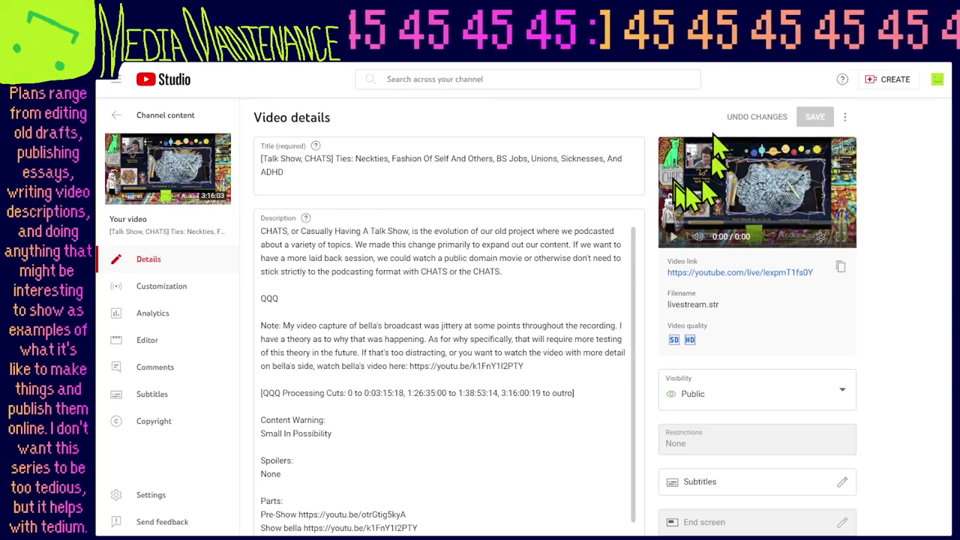
# Switch to OBS, arrange its main window and the Stats window so both can be read, and activate the CHATS scene.
pyautogui.moveTo(776, 53)
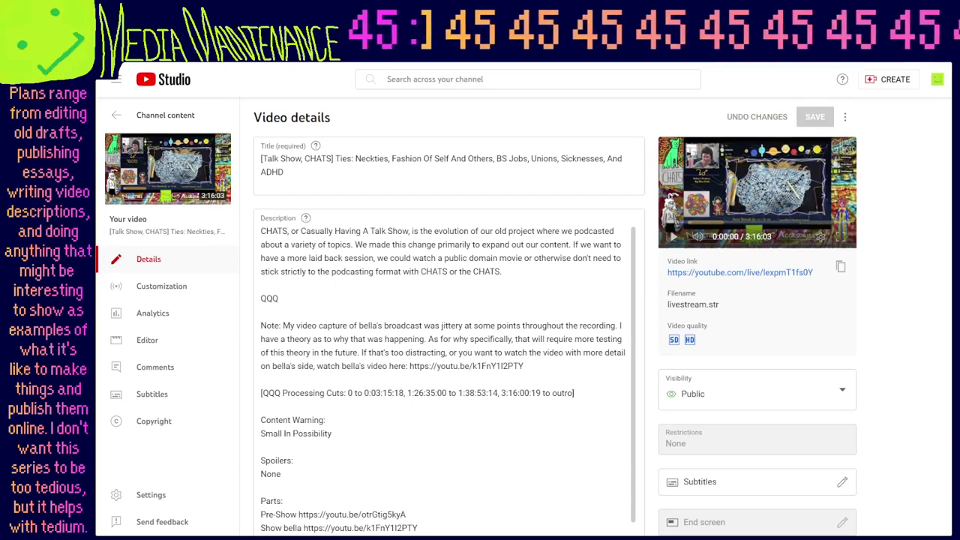
pyautogui.hotkey('alt', 'Tab')
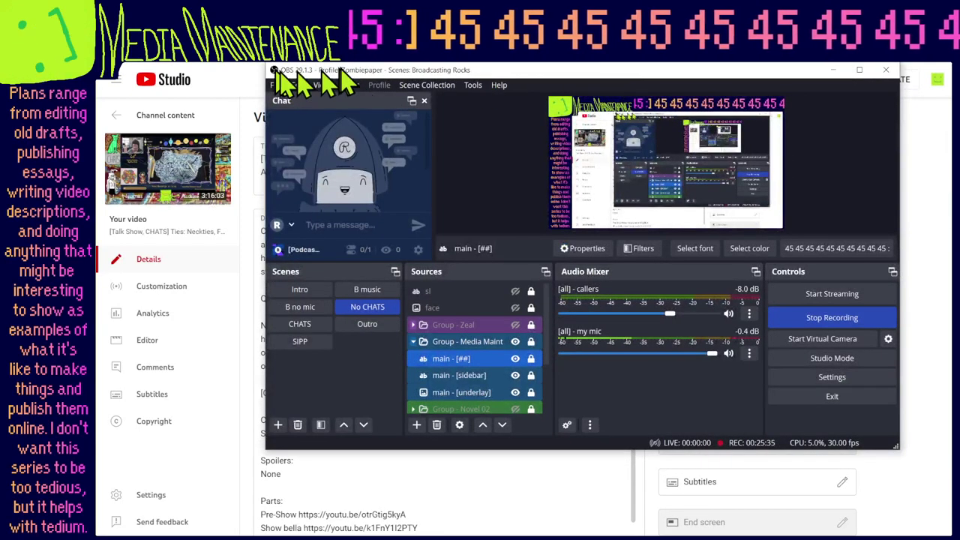
pyautogui.scroll(-2, 482, 311)
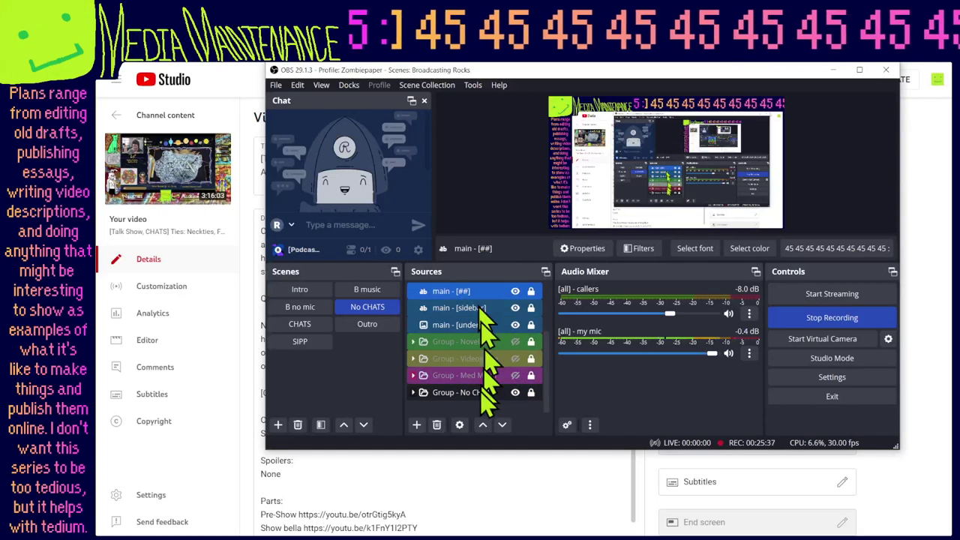
pyautogui.scroll(2, 480, 330)
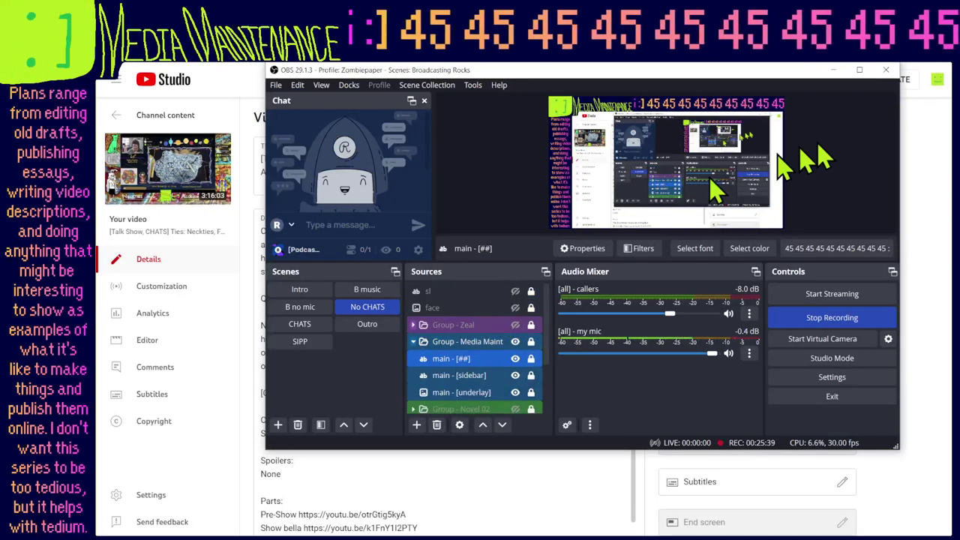
pyautogui.moveTo(870, 196); pyautogui.dragTo(810, 385)
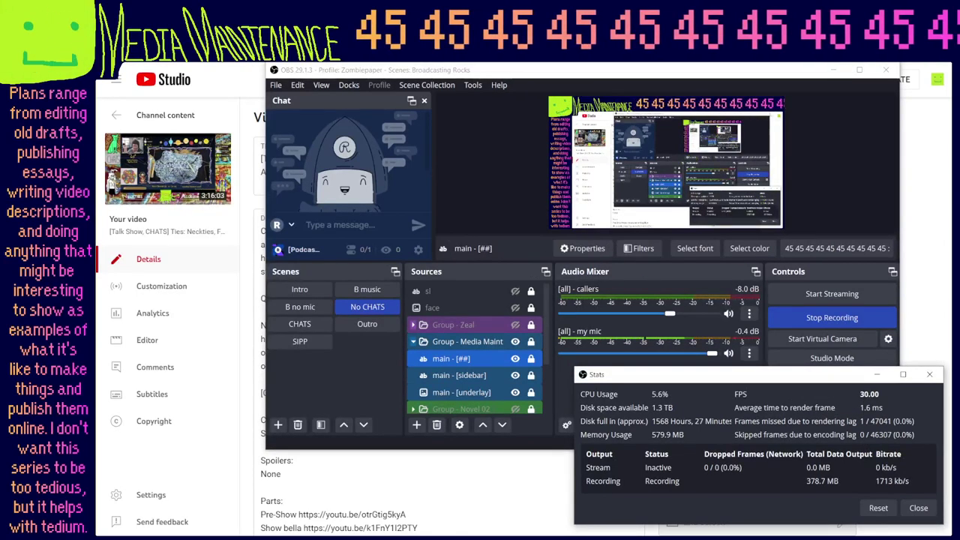
pyautogui.moveTo(664, 71); pyautogui.dragTo(506, 15)
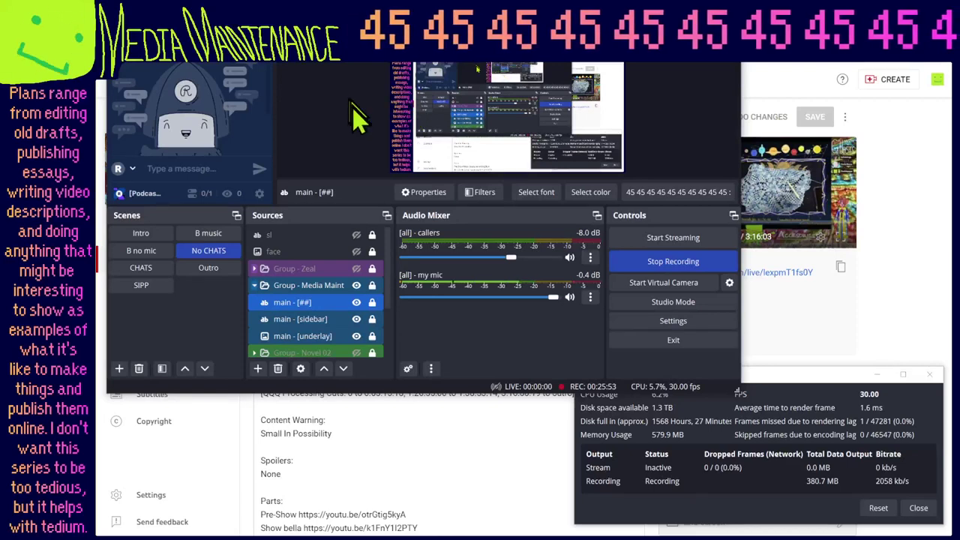
pyautogui.click(152, 270)
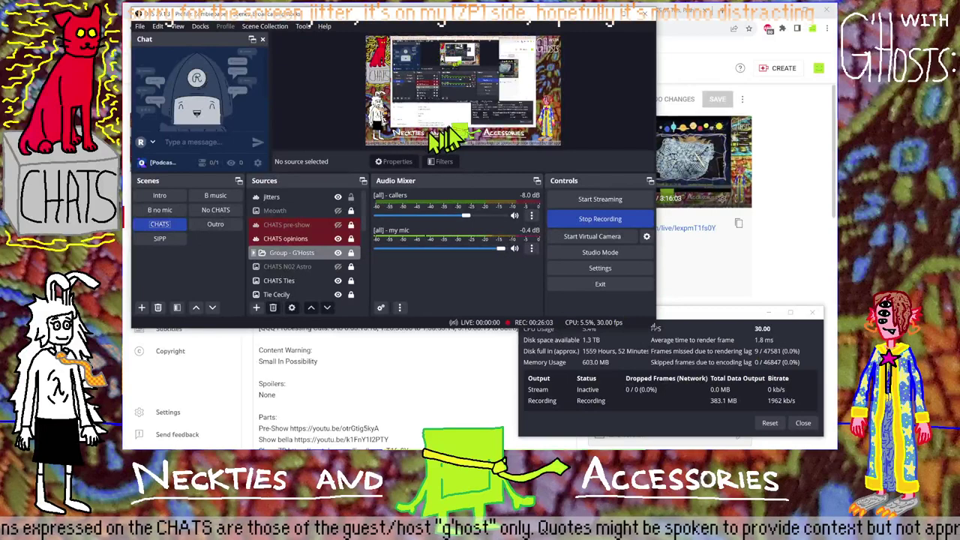
# Close the Stats window and maximize the main OBS window.
pyautogui.click(732, 317)
pyautogui.click(811, 312)
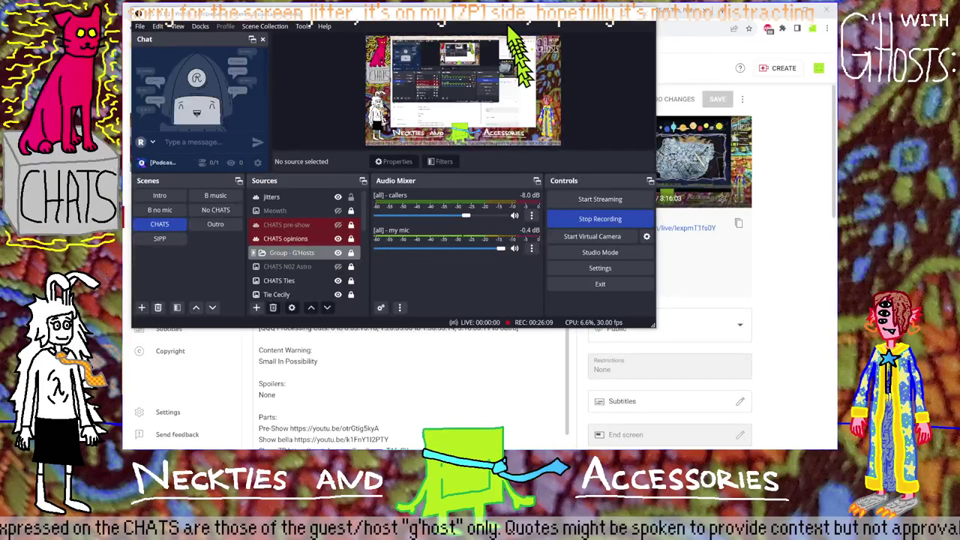
pyautogui.moveTo(513, 14); pyautogui.dragTo(630, 79)
pyautogui.doubleClick(630, 79)
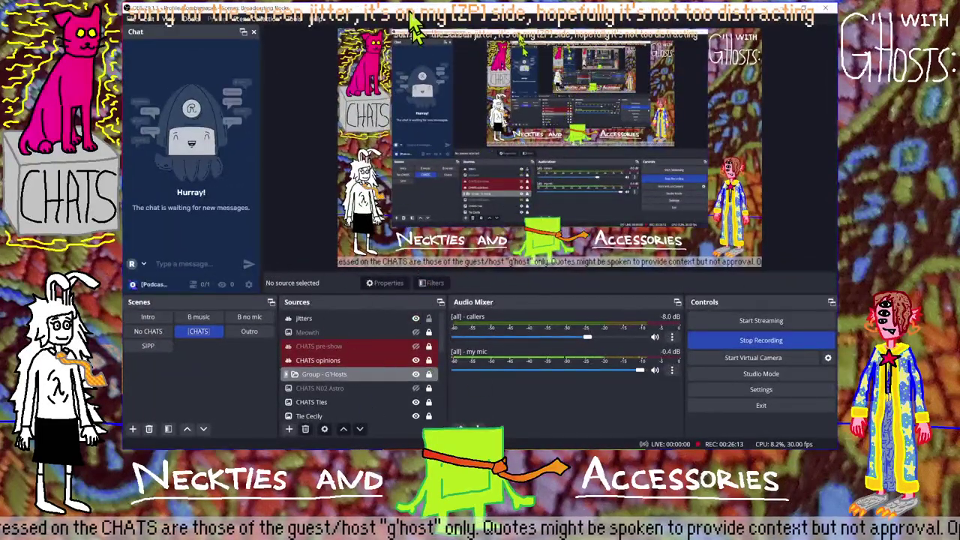
# Remove the jitters text source from the CHATS scene.
pyautogui.click(353, 320)
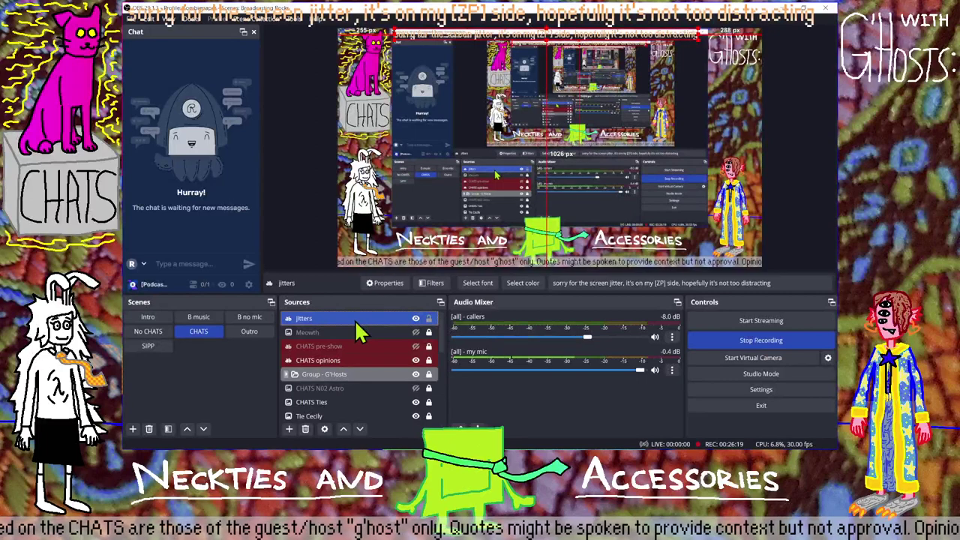
pyautogui.rightClick(357, 324)
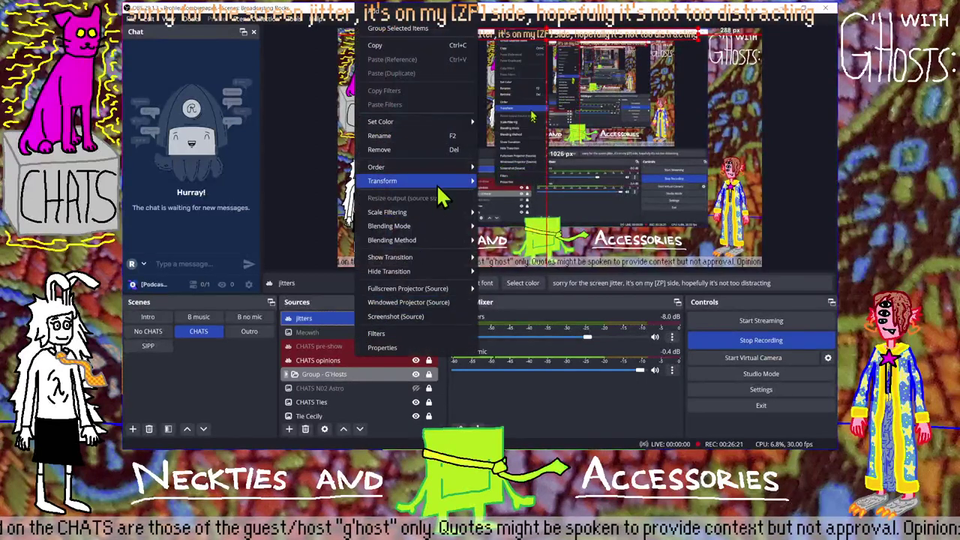
pyautogui.click(424, 150)
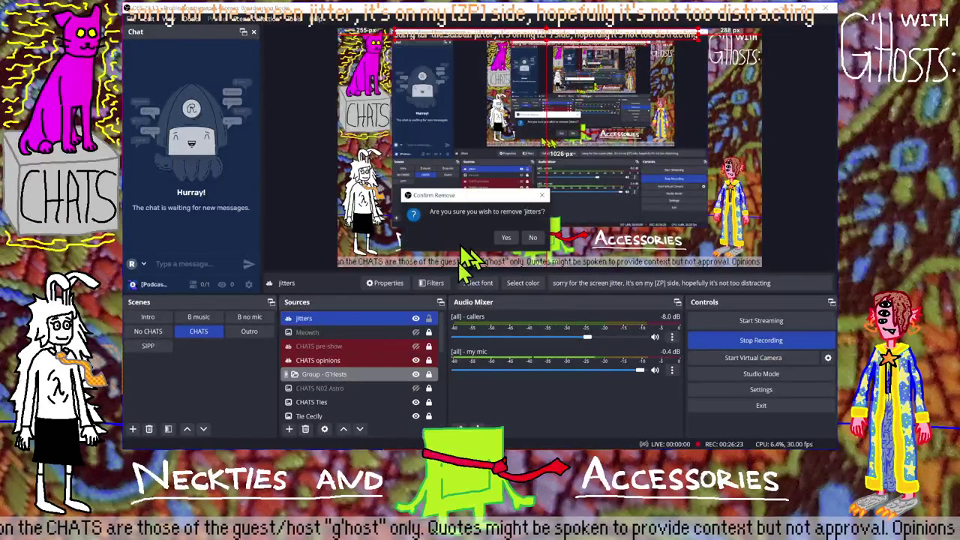
pyautogui.click(504, 237)
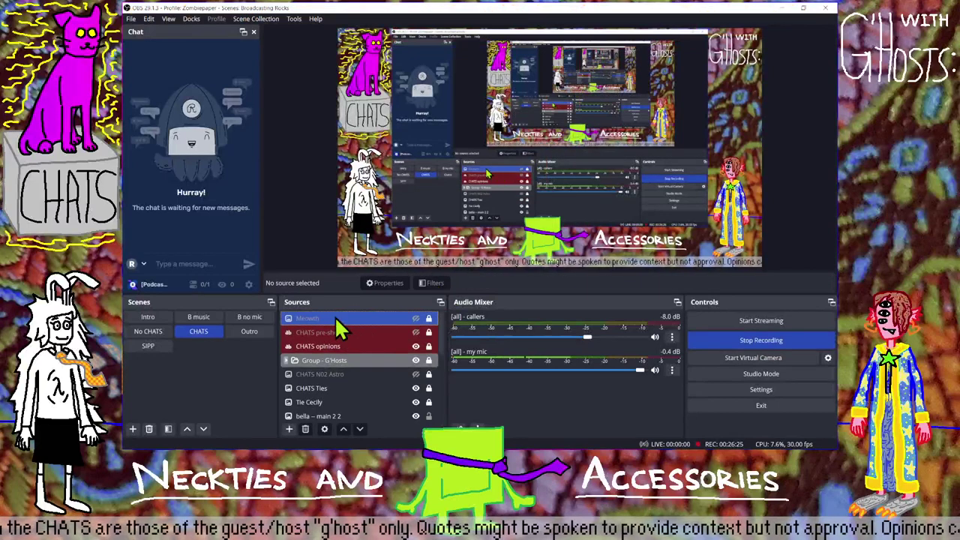
# Check the Meowth source's image properties, then show Meowth in the scene with the Stats window placed below the restored OBS window.
pyautogui.doubleClick(334, 317)
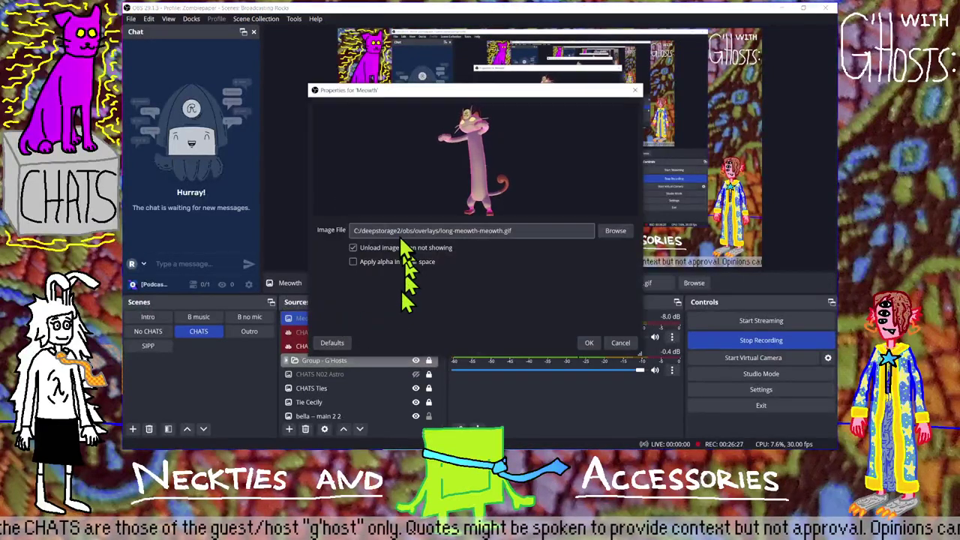
pyautogui.click(635, 90)
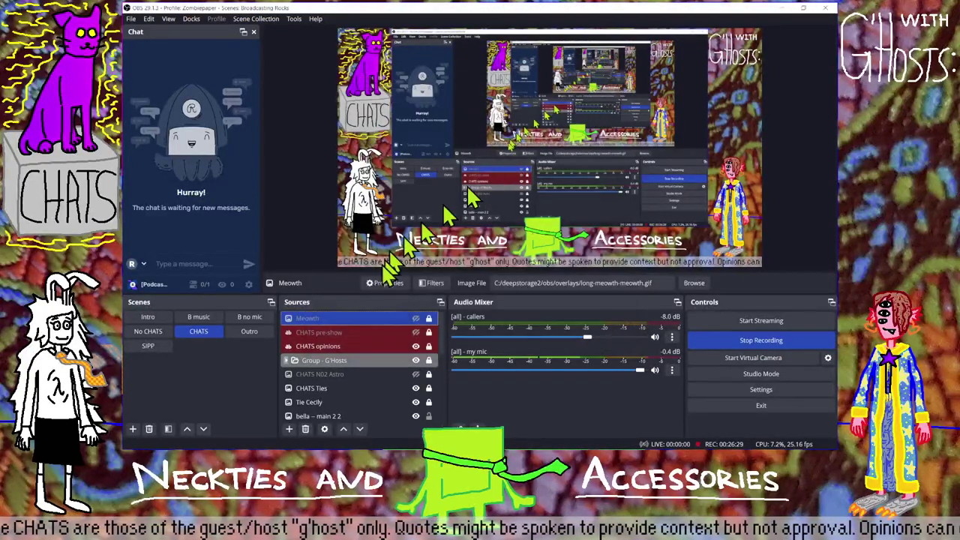
pyautogui.click(416, 318)
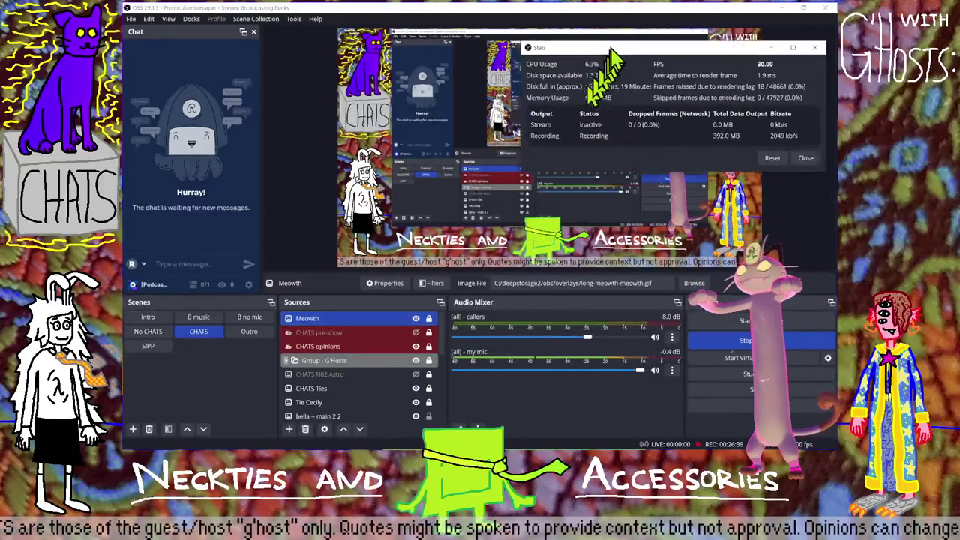
pyautogui.moveTo(614, 114); pyautogui.dragTo(606, 327)
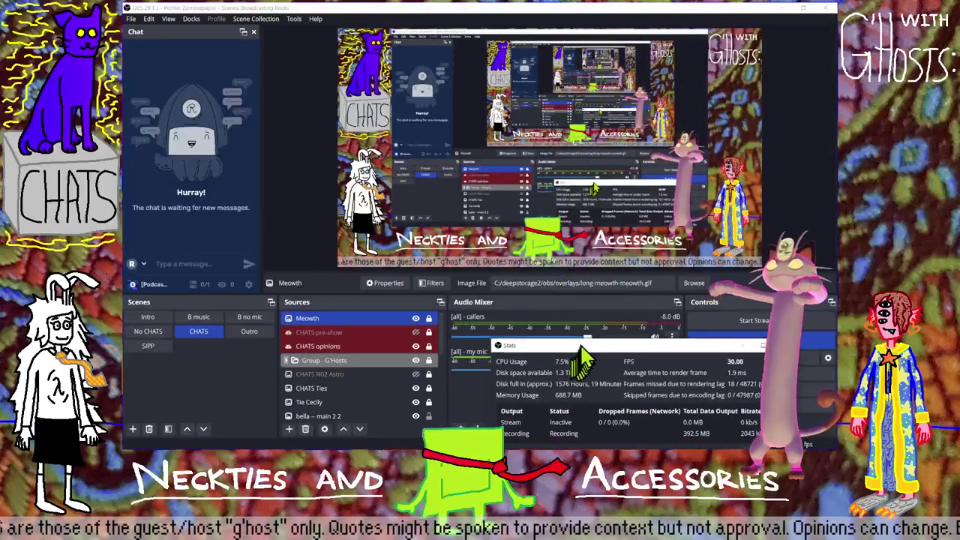
pyautogui.doubleClick(584, 7)
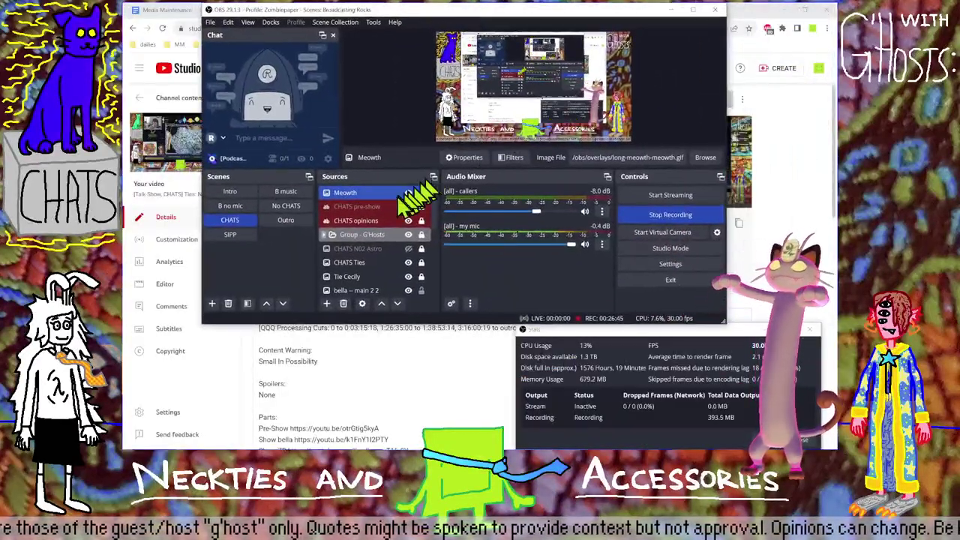
# Hide and show the Meowth source repeatedly to compare the missed-frame statistics, leaving it hidden.
pyautogui.click(408, 193)
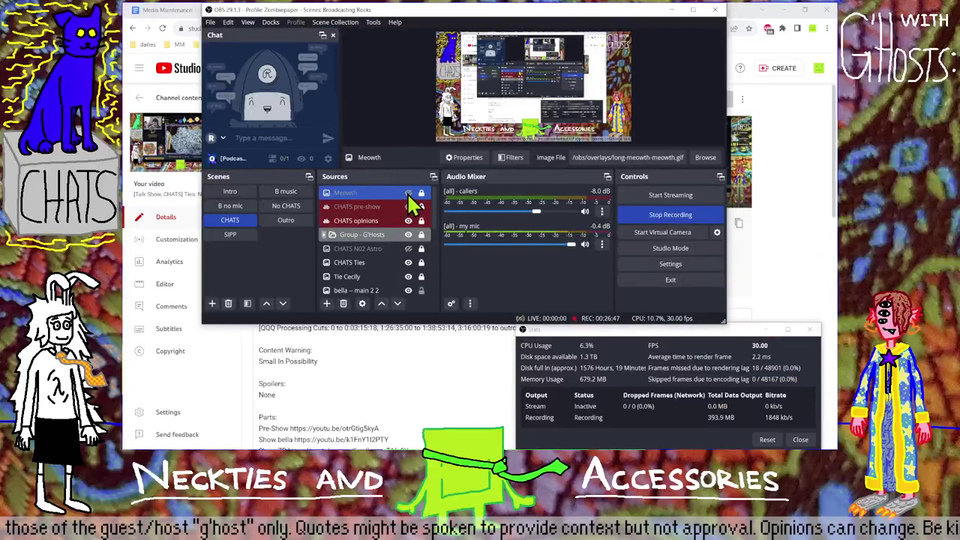
pyautogui.click(408, 192)
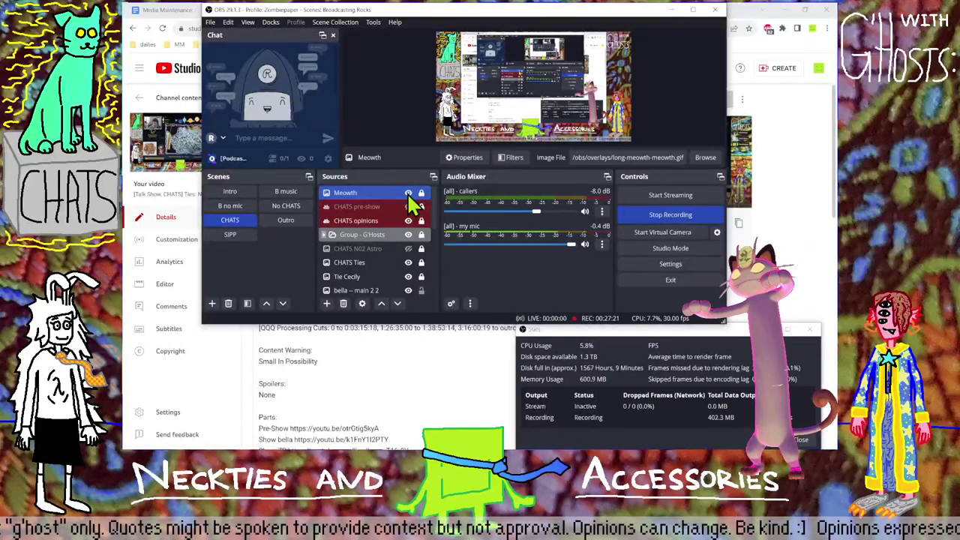
pyautogui.click(409, 195)
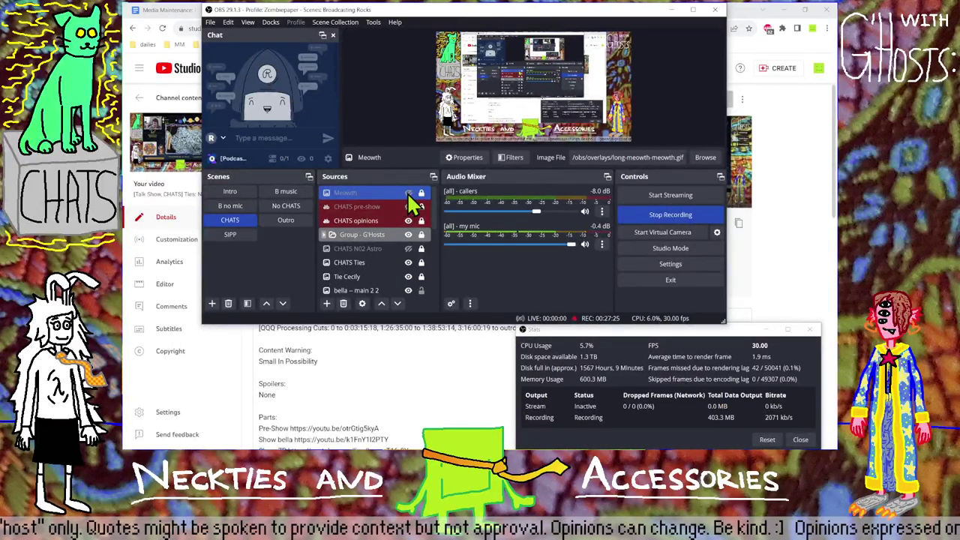
pyautogui.click(409, 194)
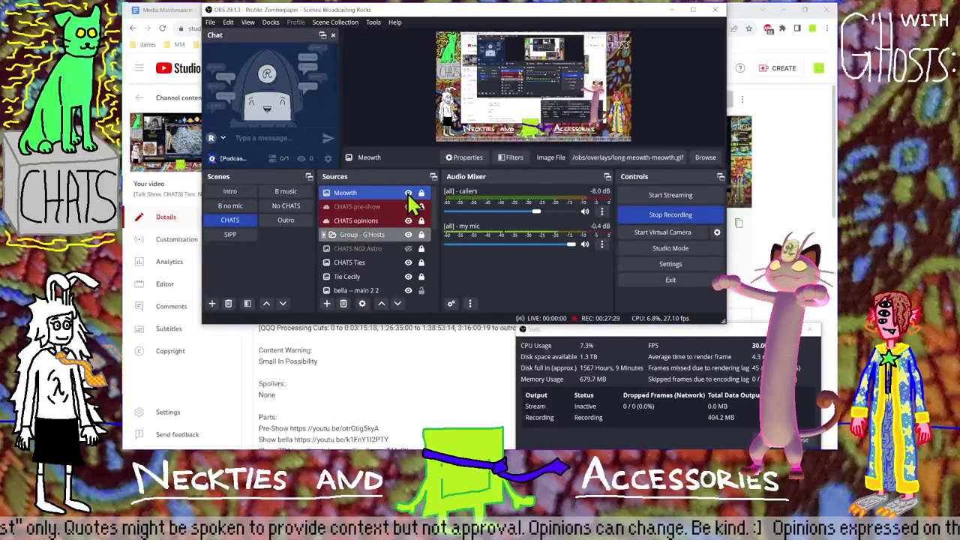
pyautogui.click(408, 194)
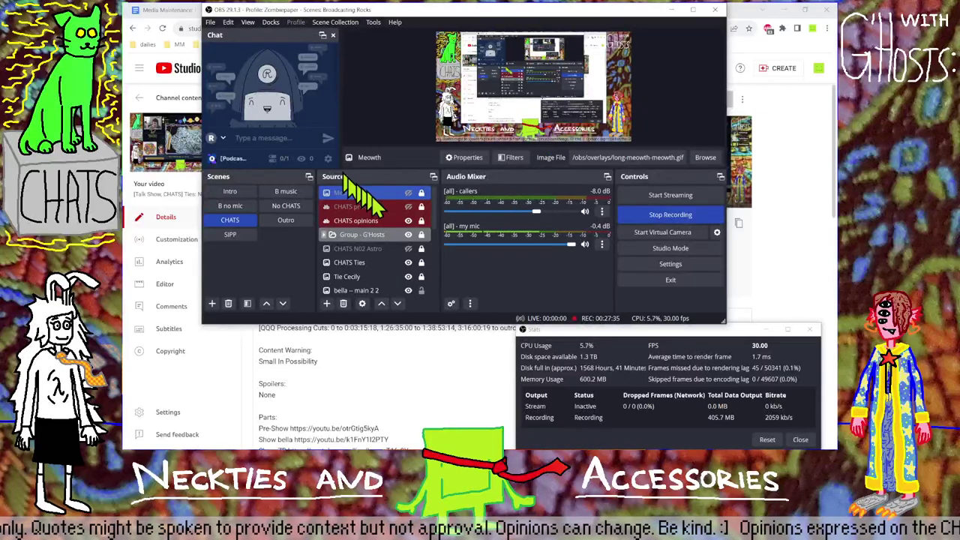
# Remove the Meowth source from the CHATS scene.
pyautogui.rightClick(374, 193)
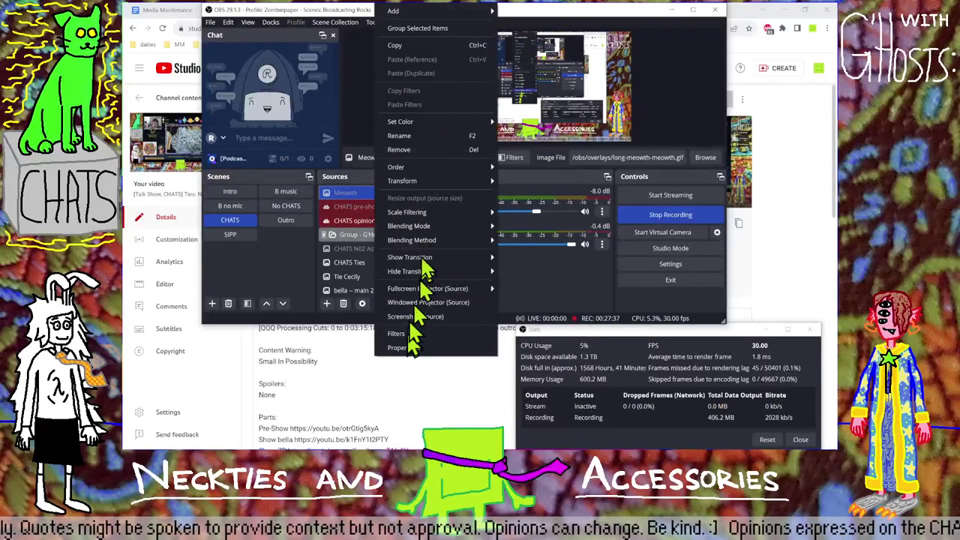
pyautogui.click(433, 150)
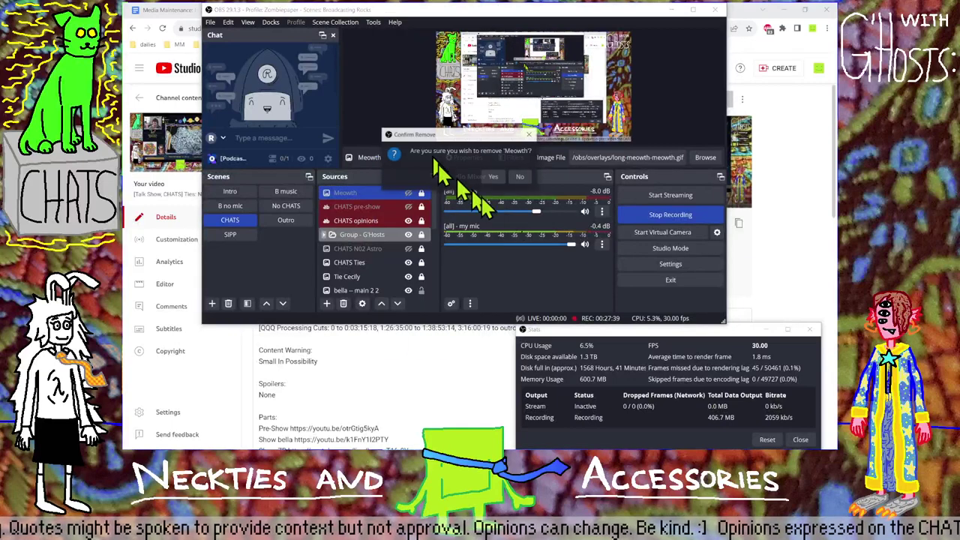
pyautogui.click(497, 178)
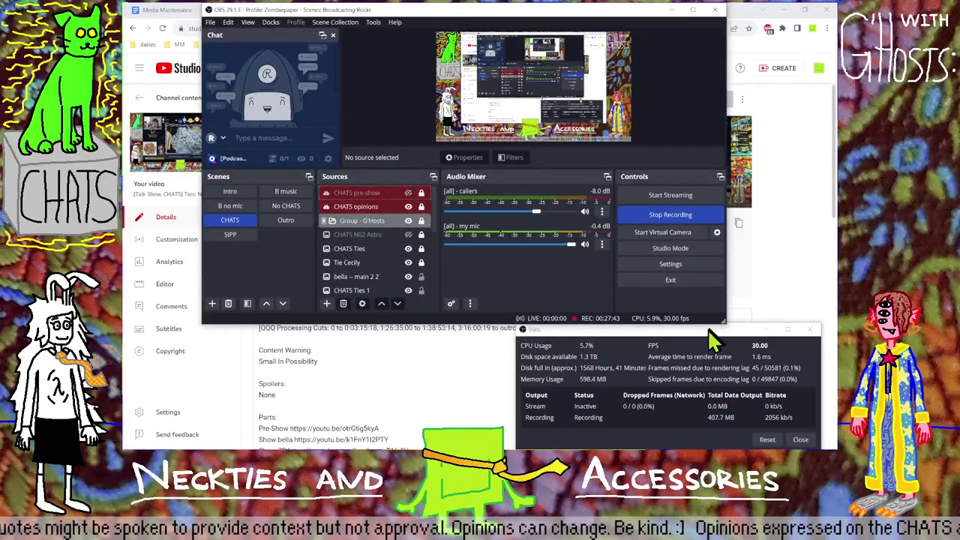
# Close the Stats window and maximize the main OBS window.
pyautogui.press('Escape')
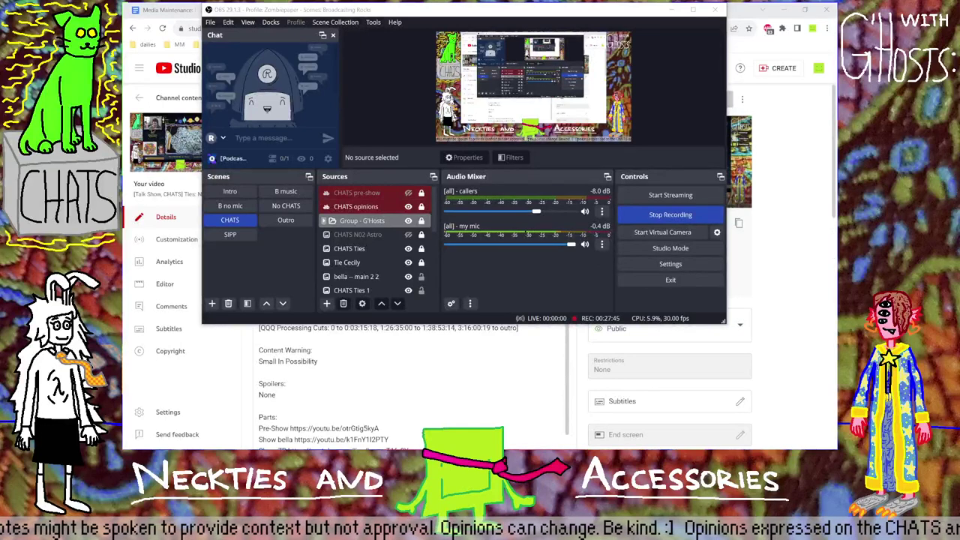
pyautogui.doubleClick(540, 9)
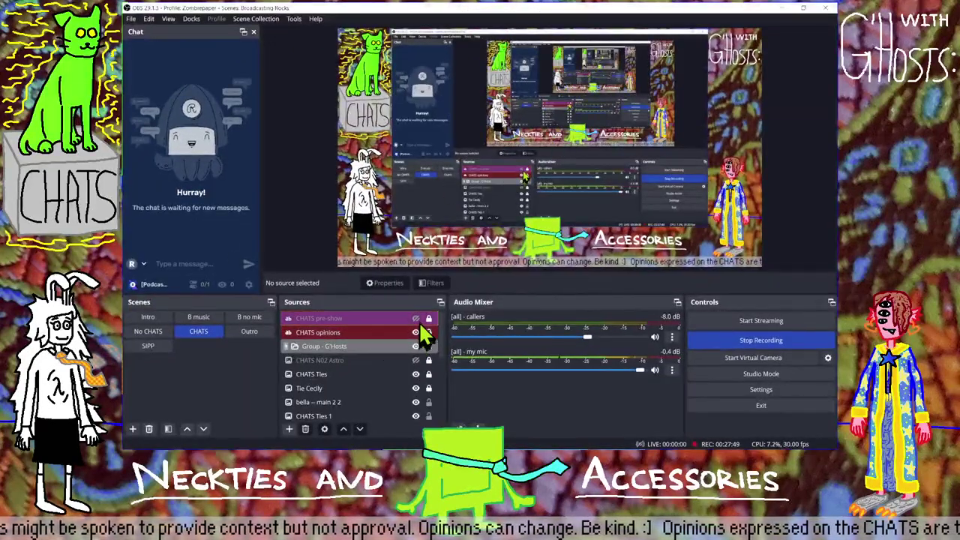
# Show the CHATS pre-show source, and preview the CHATS N02 Astro overlay briefly before hiding it again.
pyautogui.click(417, 318)
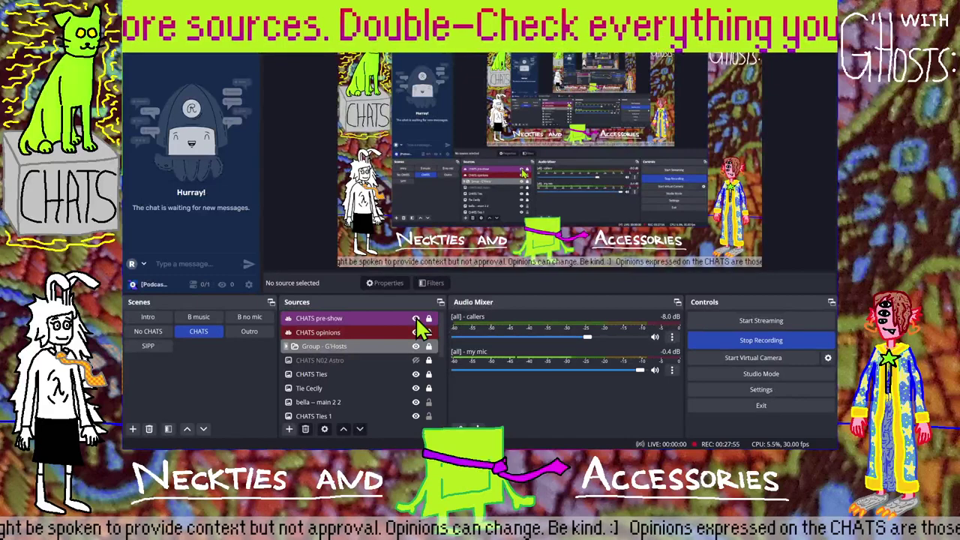
pyautogui.click(322, 347)
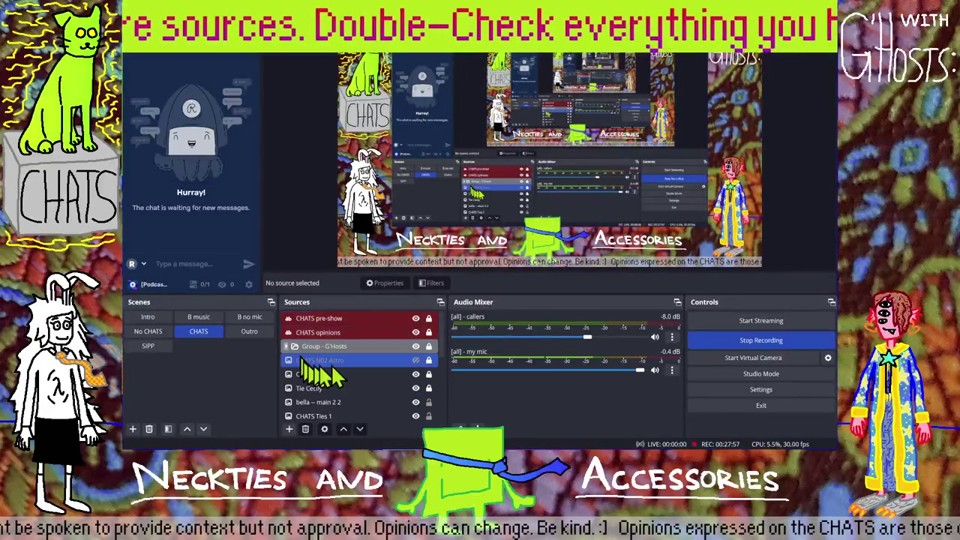
pyautogui.click(326, 362)
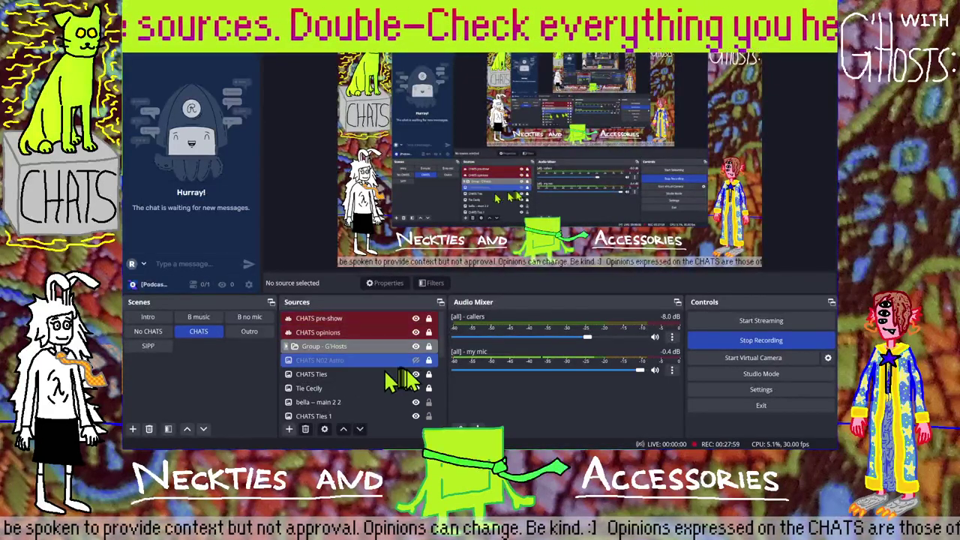
pyautogui.click(415, 360)
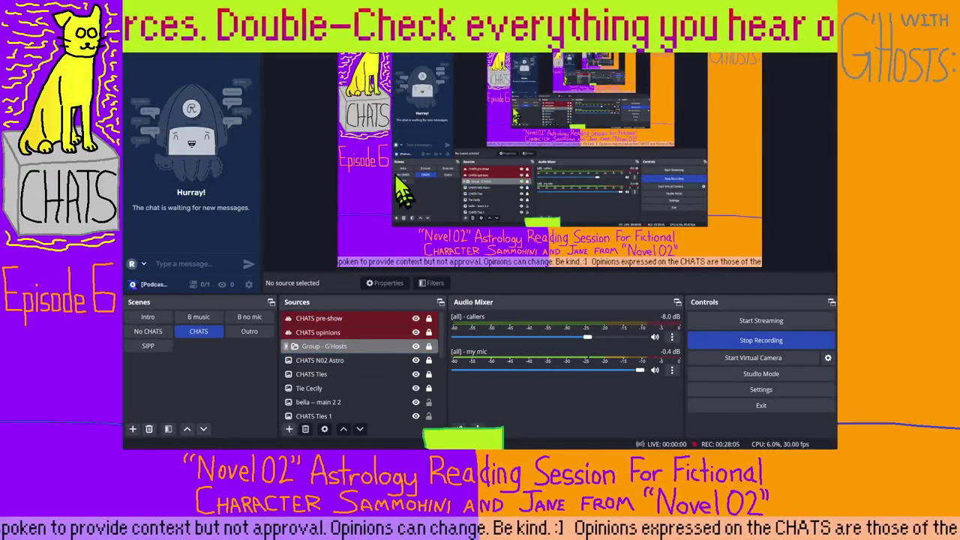
pyautogui.click(416, 360)
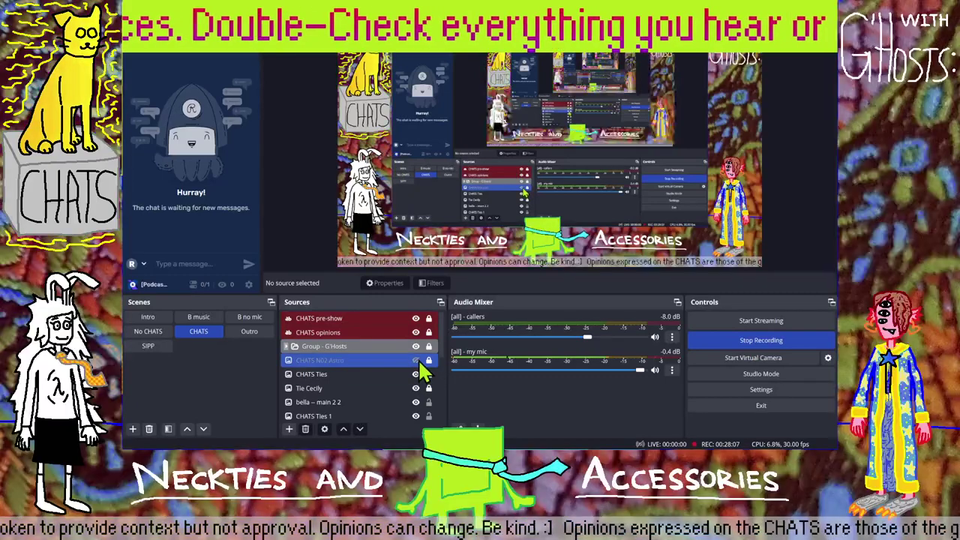
# Expand the Group - G'Hosts folder to examine the sources it contains and their visibility, and collapse it again.
pyautogui.click(292, 346)
pyautogui.click(286, 347)
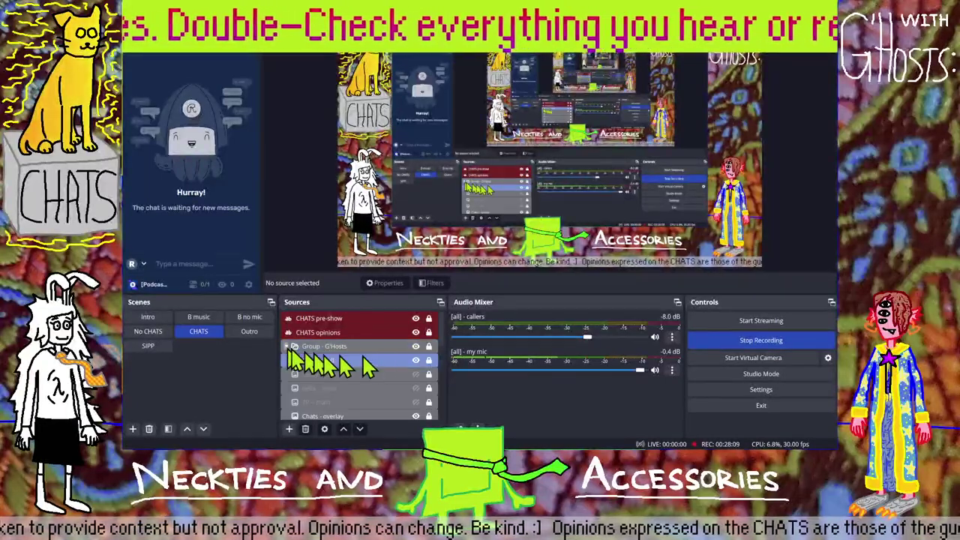
pyautogui.click(353, 374)
pyautogui.scroll(-1, 408, 372)
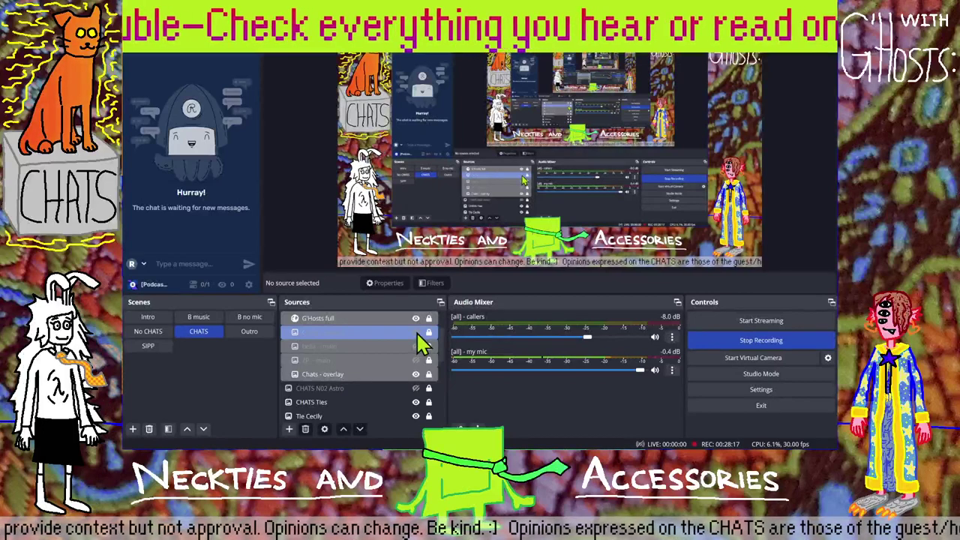
pyautogui.click(412, 347)
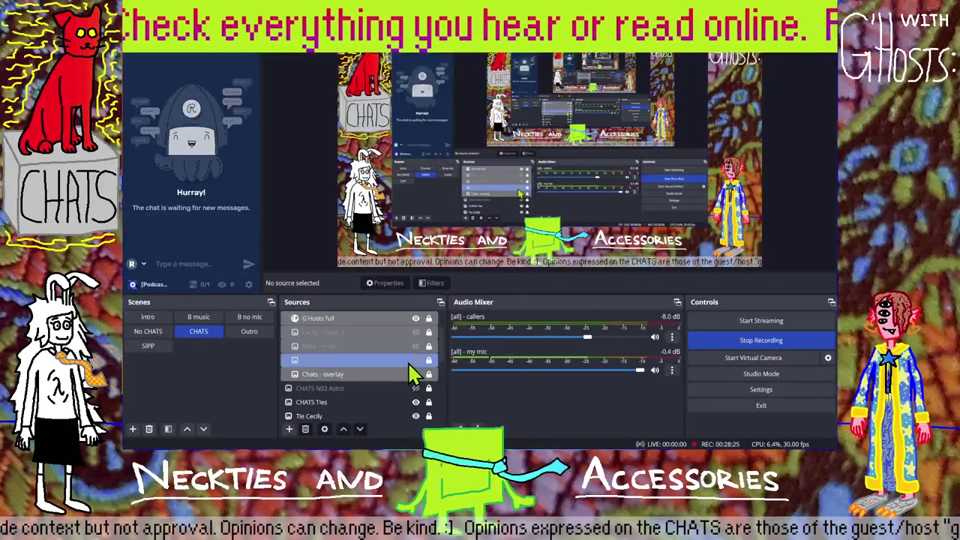
pyautogui.scroll(1, 374, 348)
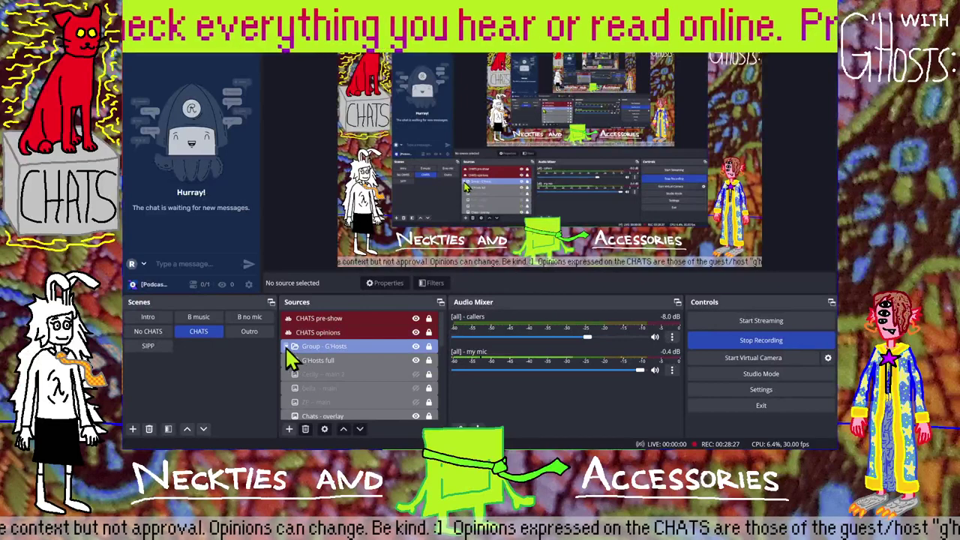
pyautogui.click(286, 347)
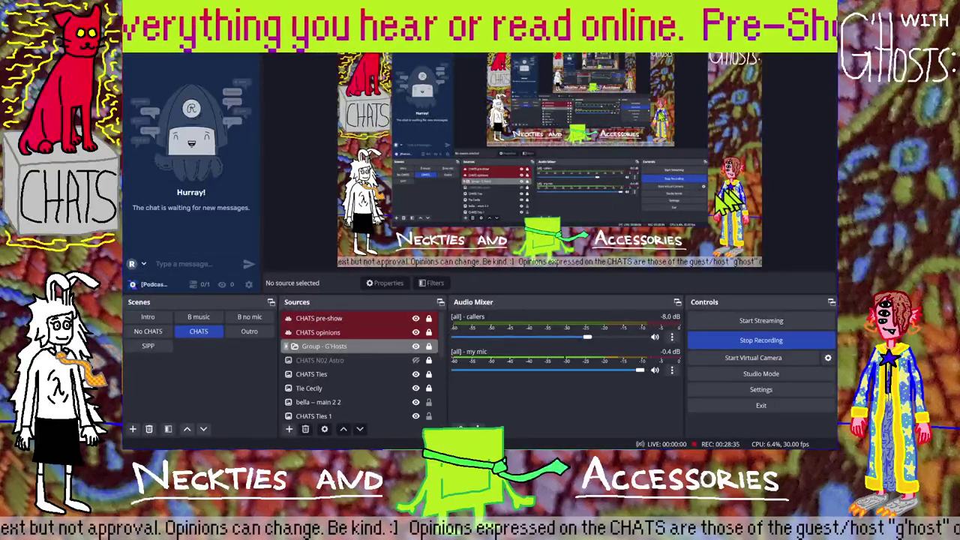
# Hide the CHATS Ties overlay image to expose the color sources behind it.
pyautogui.click(411, 361)
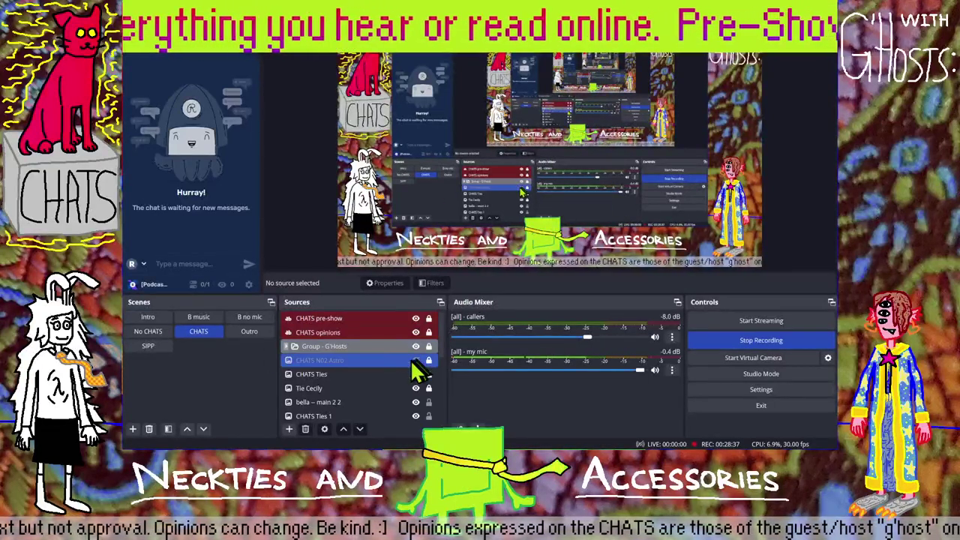
pyautogui.click(416, 361)
pyautogui.click(414, 374)
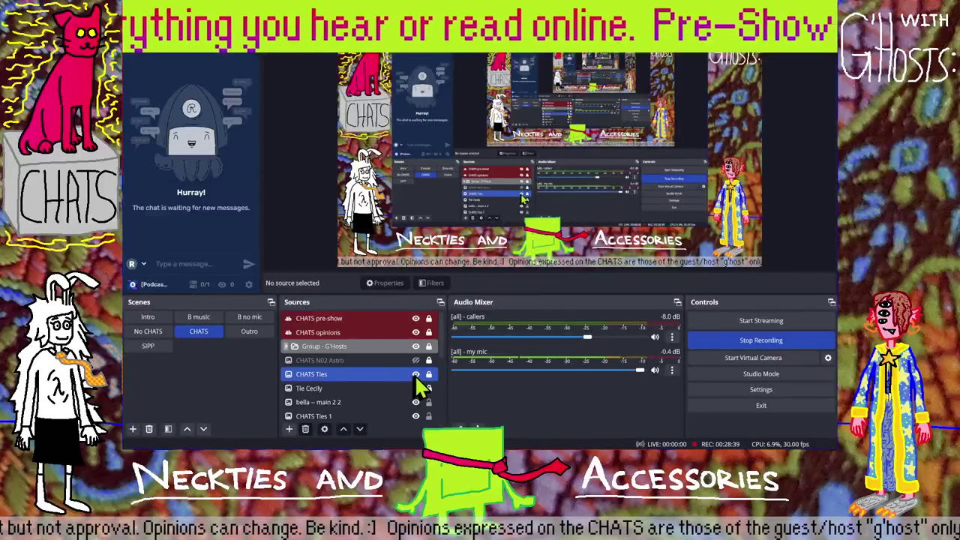
pyautogui.click(415, 375)
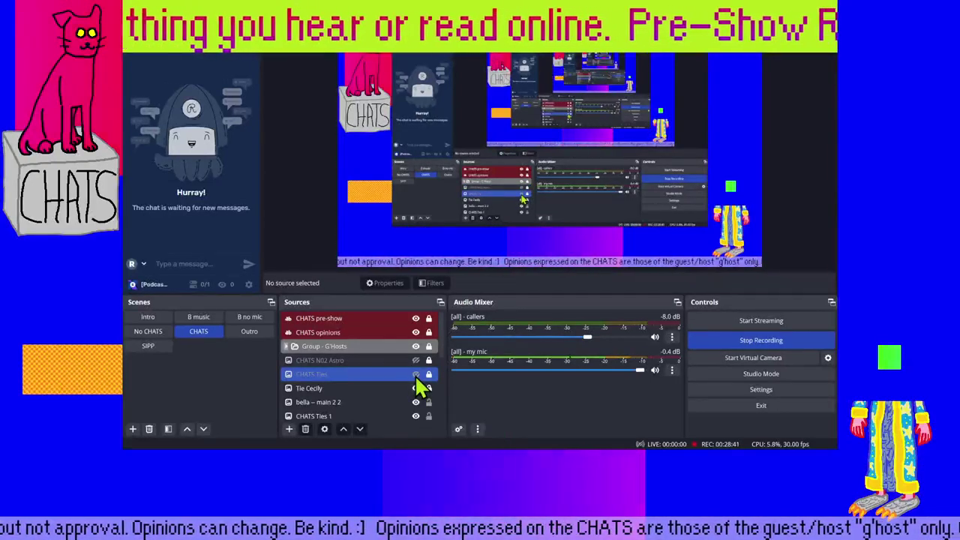
pyautogui.click(457, 325)
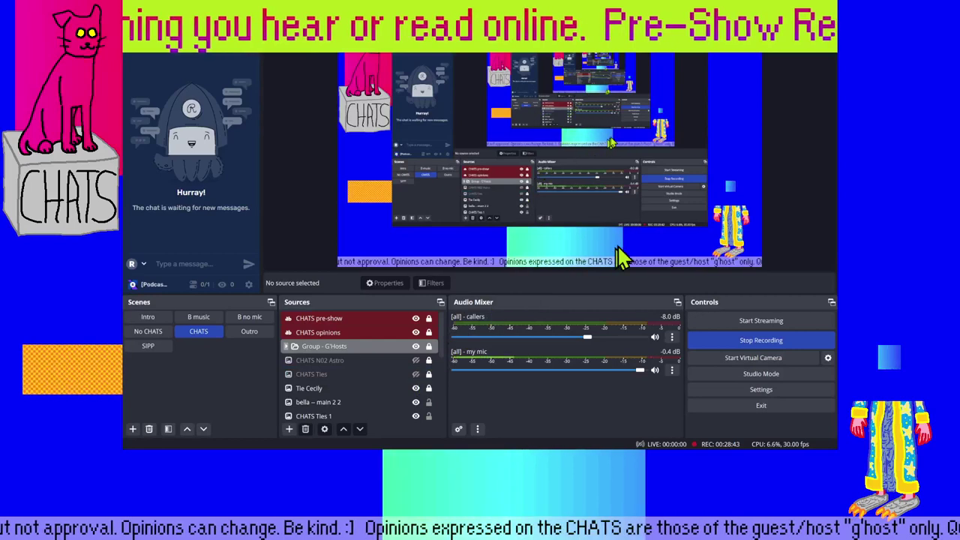
# Hide the [all] - red 2 color source in the CHATS scene.
pyautogui.click(351, 360)
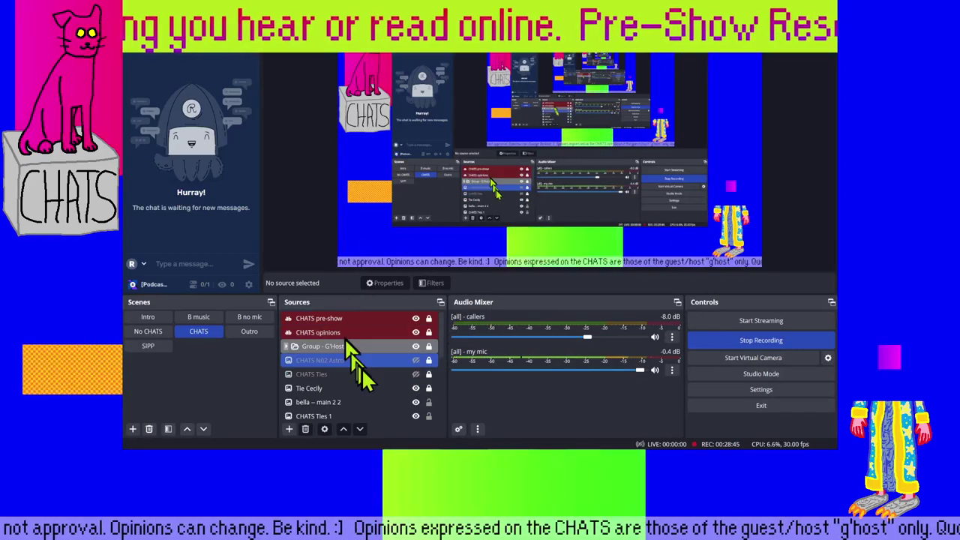
pyautogui.scroll(-5, 366, 369)
pyautogui.click(381, 388)
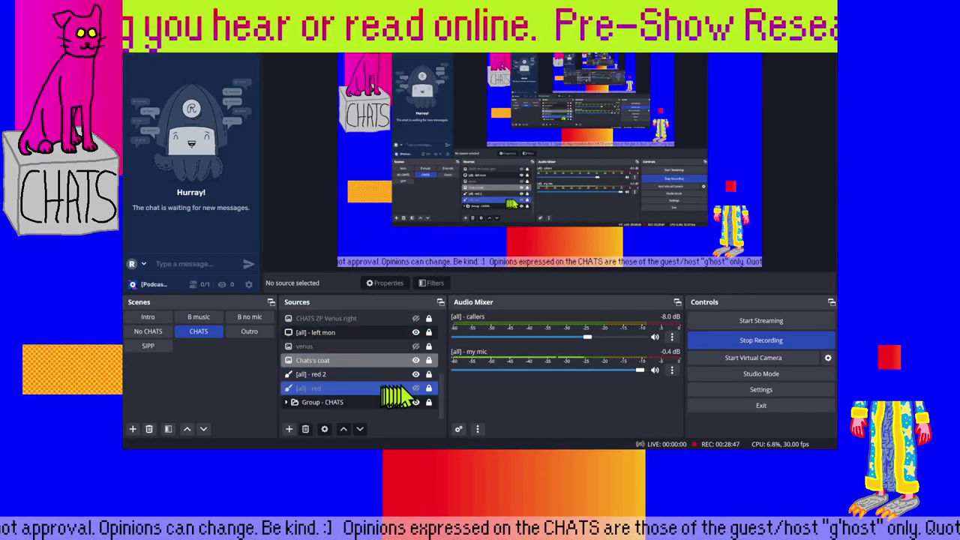
pyautogui.click(405, 374)
pyautogui.click(416, 373)
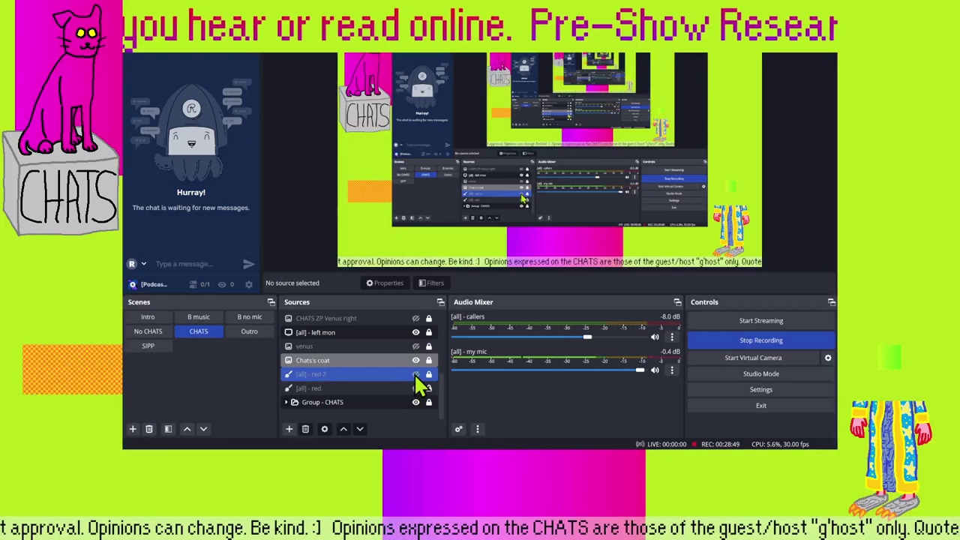
pyautogui.click(417, 389)
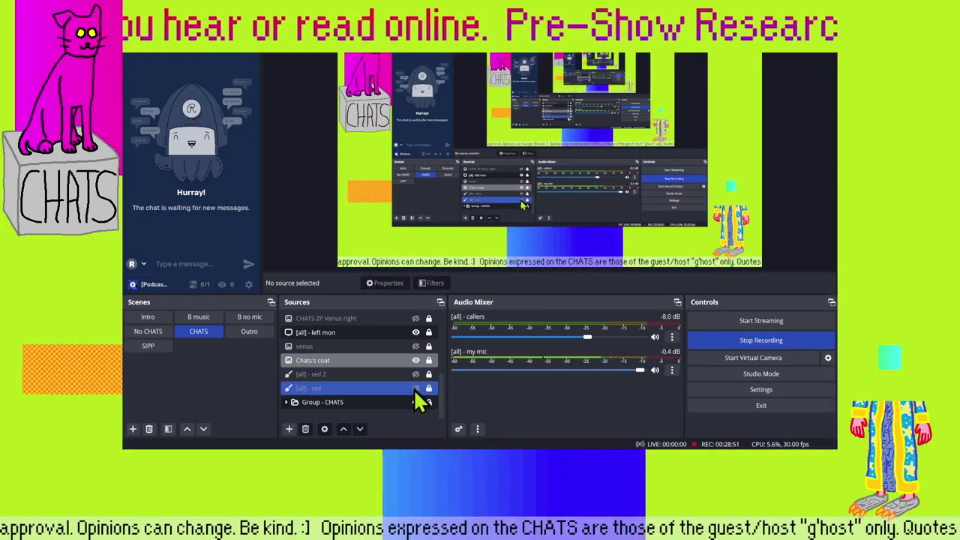
pyautogui.click(408, 403)
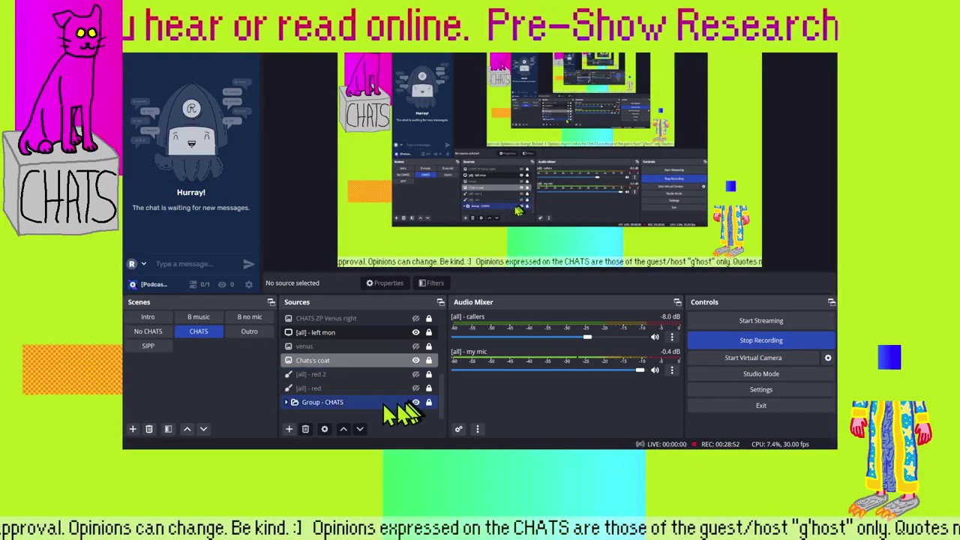
# Expand Group - CHATS to inspect the [all] - b5e61d color source, and collapse the group again.
pyautogui.click(288, 402)
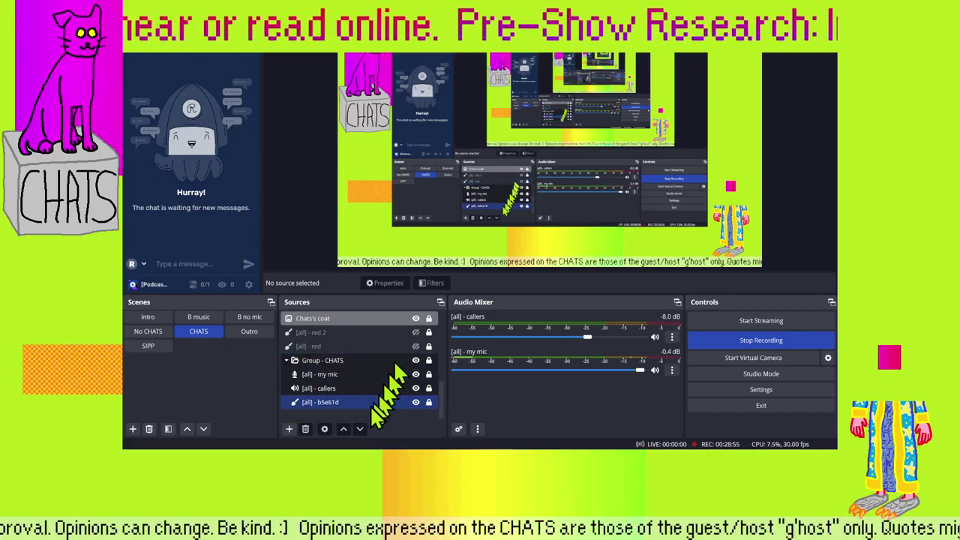
pyautogui.click(415, 402)
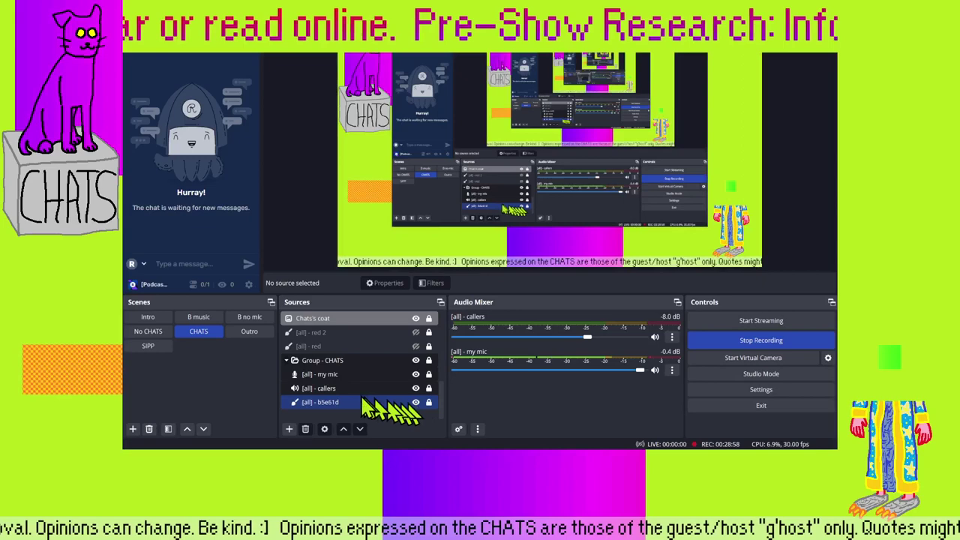
pyautogui.scroll(1, 360, 395)
pyautogui.click(337, 390)
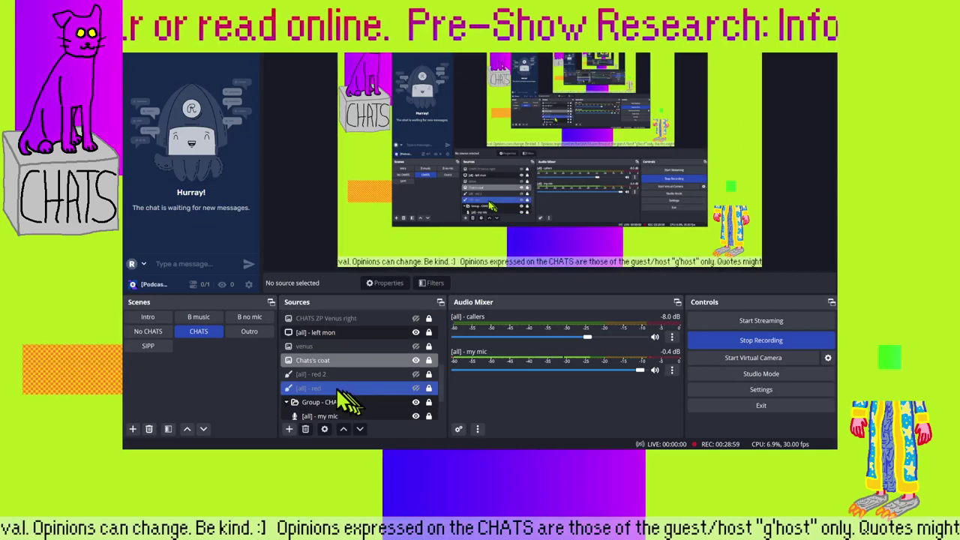
pyautogui.click(294, 401)
pyautogui.click(287, 402)
pyautogui.click(352, 363)
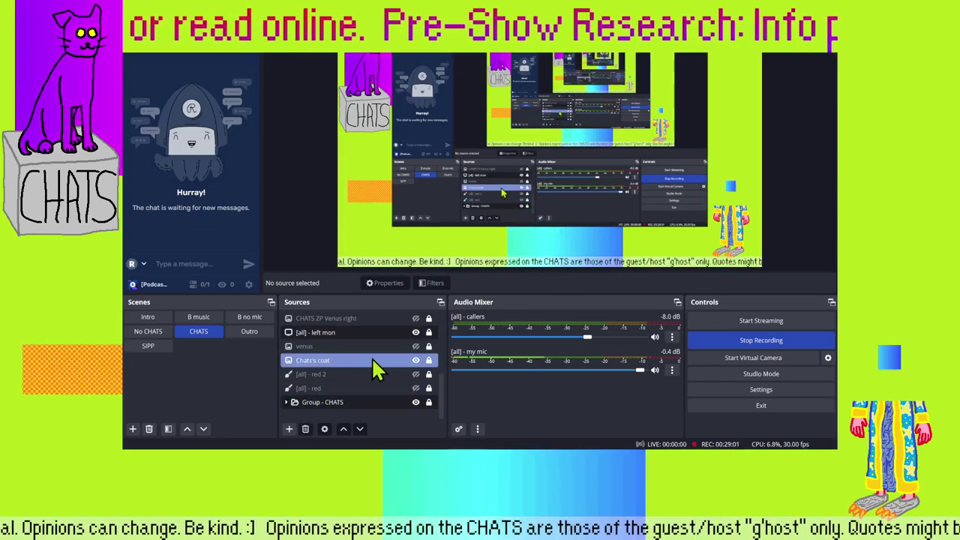
# Select the bella -- main 2 2 image in the preview and the CHATS Ties 1 source to locate them on the canvas.
pyautogui.click(731, 225)
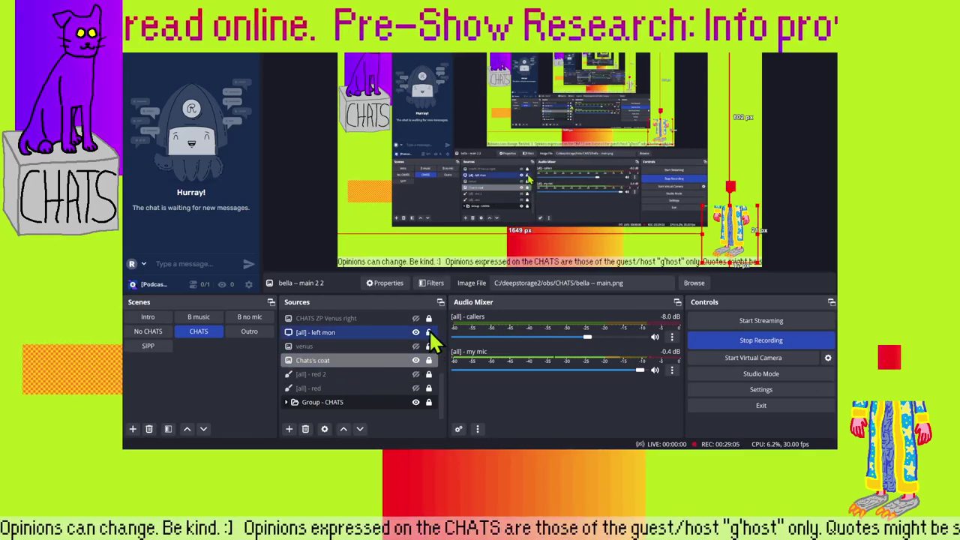
pyautogui.scroll(2, 431, 337)
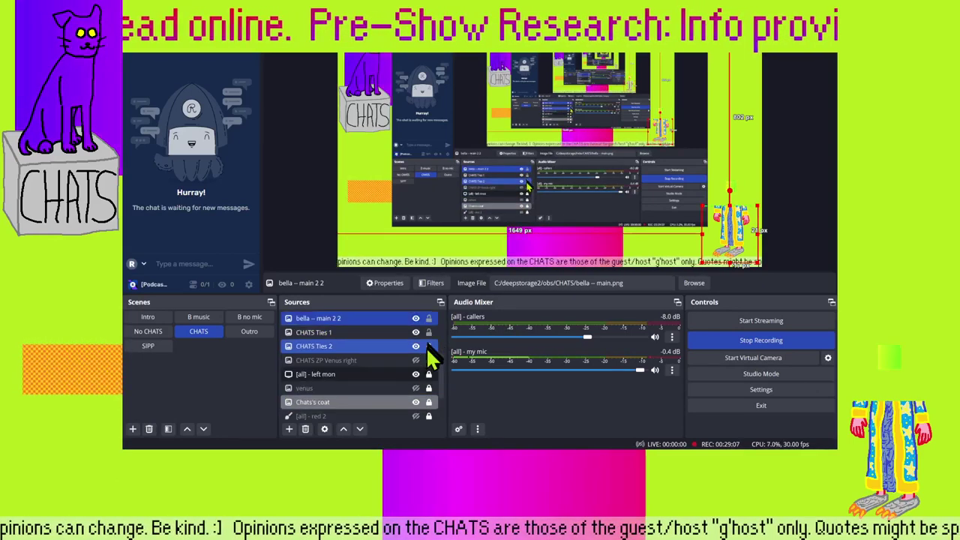
pyautogui.click(412, 333)
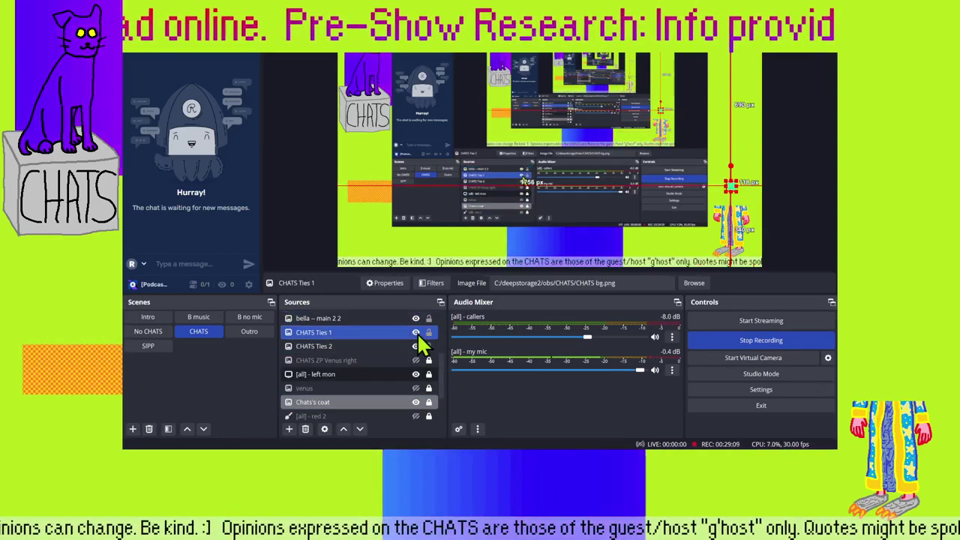
pyautogui.keyDown('ctrl'); pyautogui.click(422, 348); pyautogui.keyUp('ctrl')
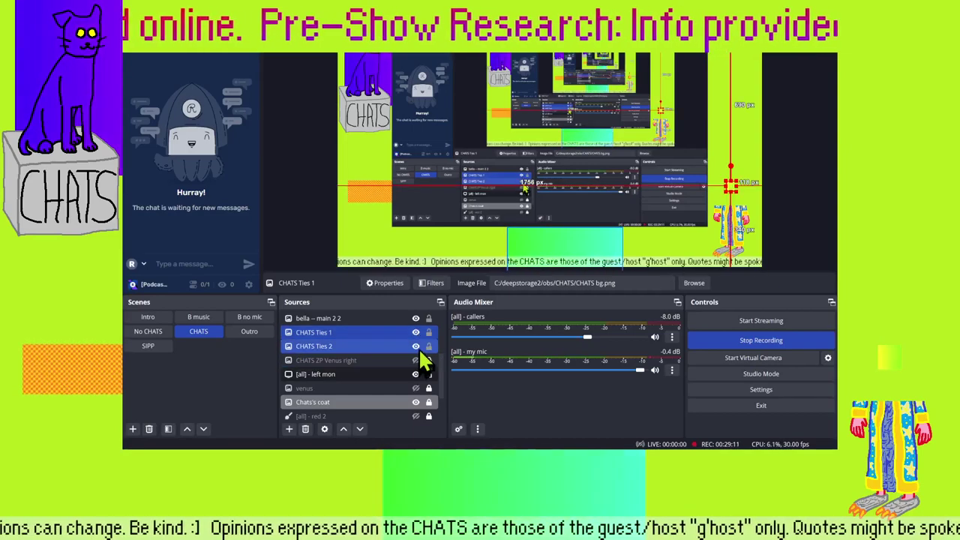
pyautogui.keyDown('ctrl'); pyautogui.click(422, 347); pyautogui.keyUp('ctrl')
# Show the CHATS Ties overlay image again and clear the source selection.
pyautogui.scroll(3, 421, 353)
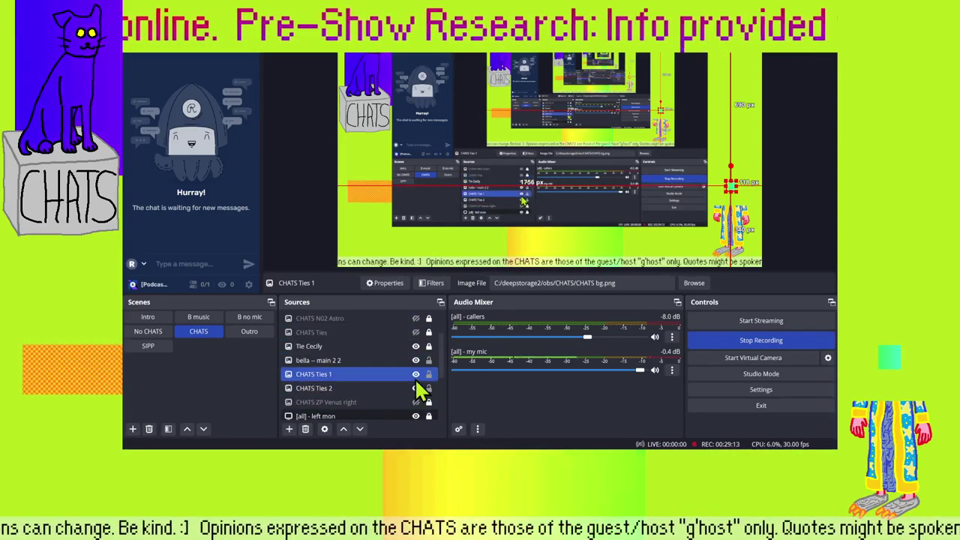
pyautogui.keyDown('ctrl'); pyautogui.click(422, 347); pyautogui.keyUp('ctrl')
pyautogui.click(416, 346)
pyautogui.click(417, 333)
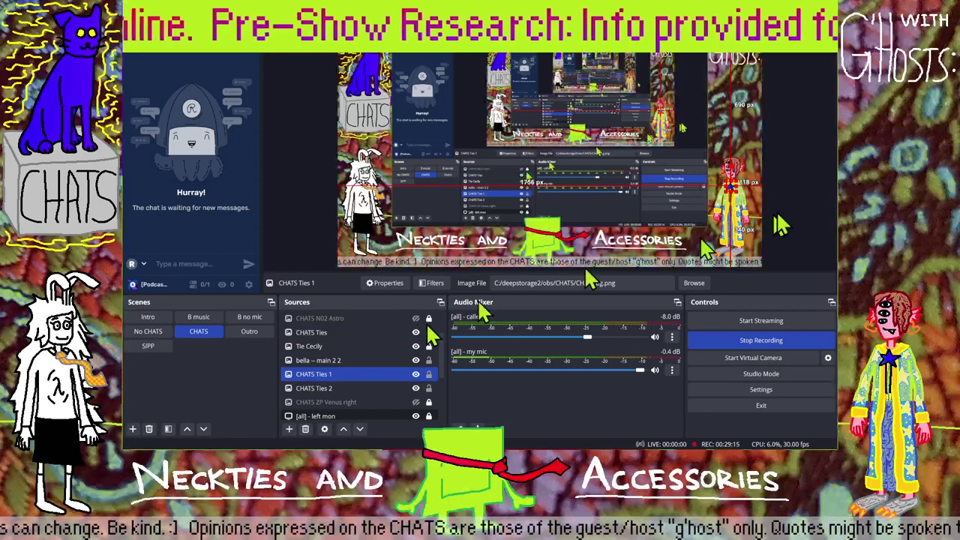
pyautogui.click(780, 224)
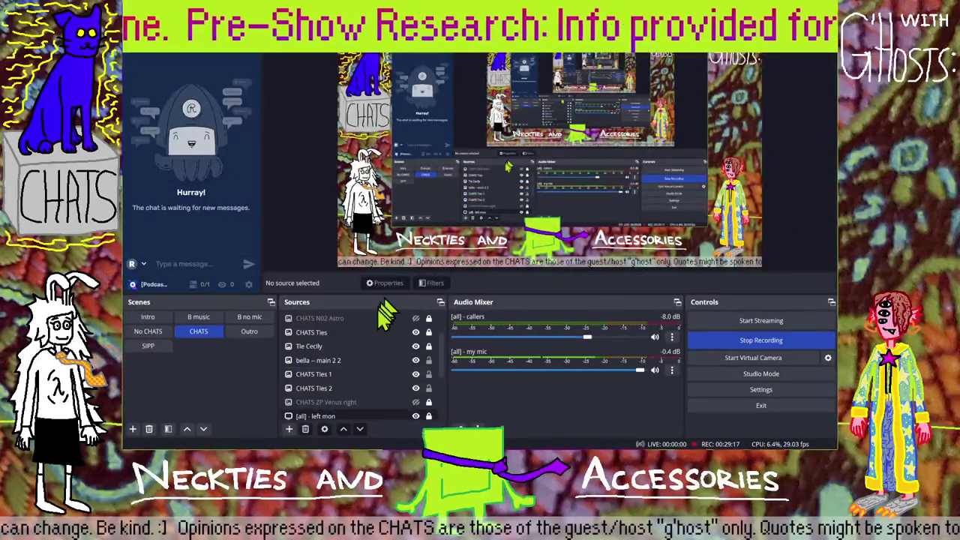
# Select the CHATS Ties 1 and [all] - red sources to check what each one contains.
pyautogui.click(417, 374)
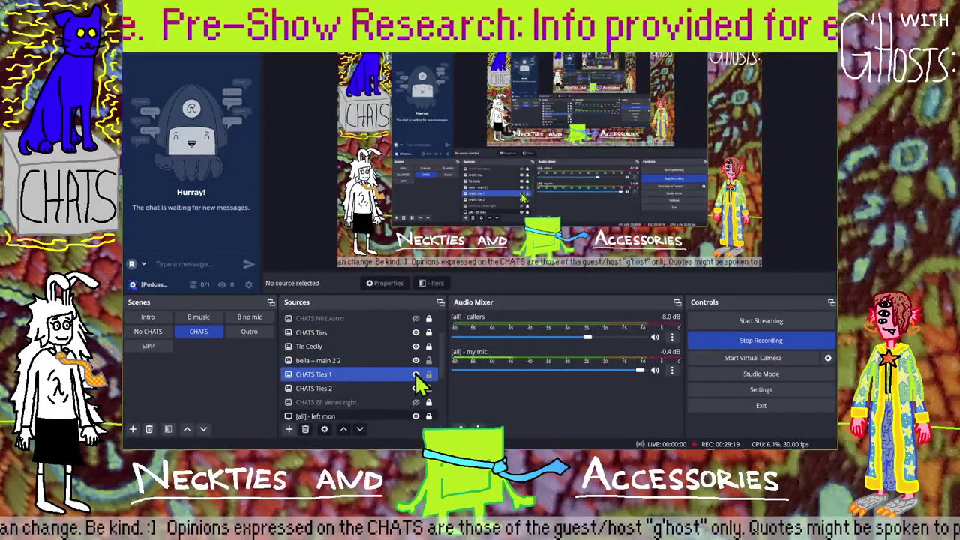
pyautogui.scroll(-2, 403, 369)
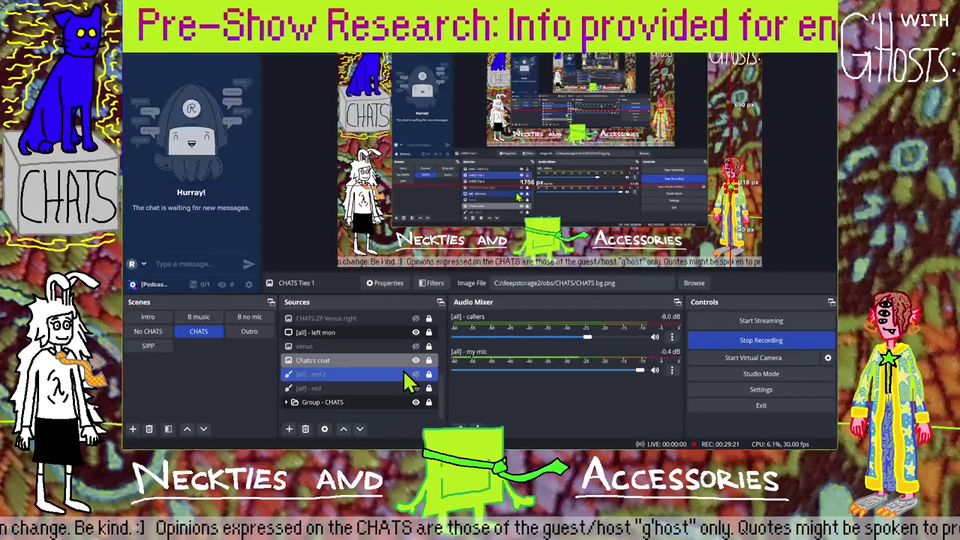
pyautogui.click(416, 375)
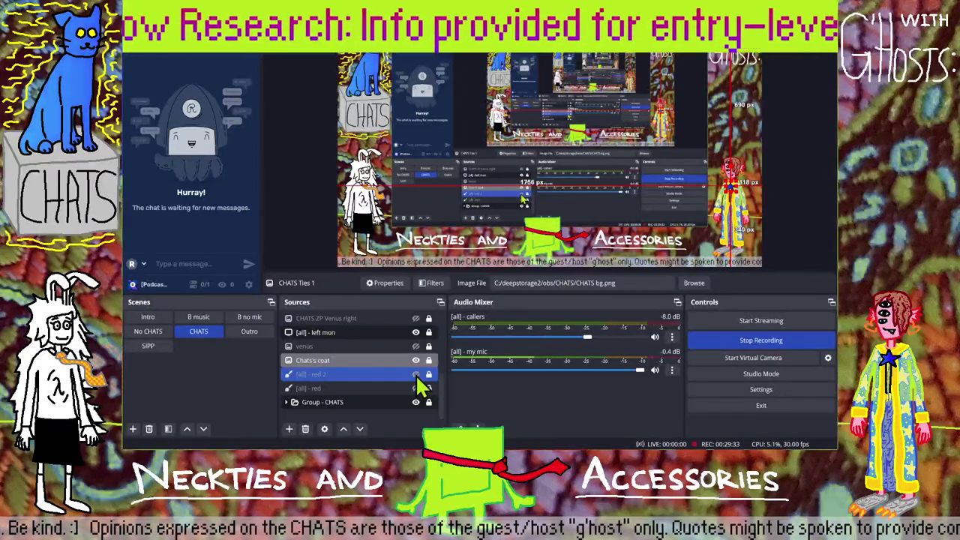
pyautogui.click(416, 374)
pyautogui.click(405, 388)
pyautogui.click(365, 394)
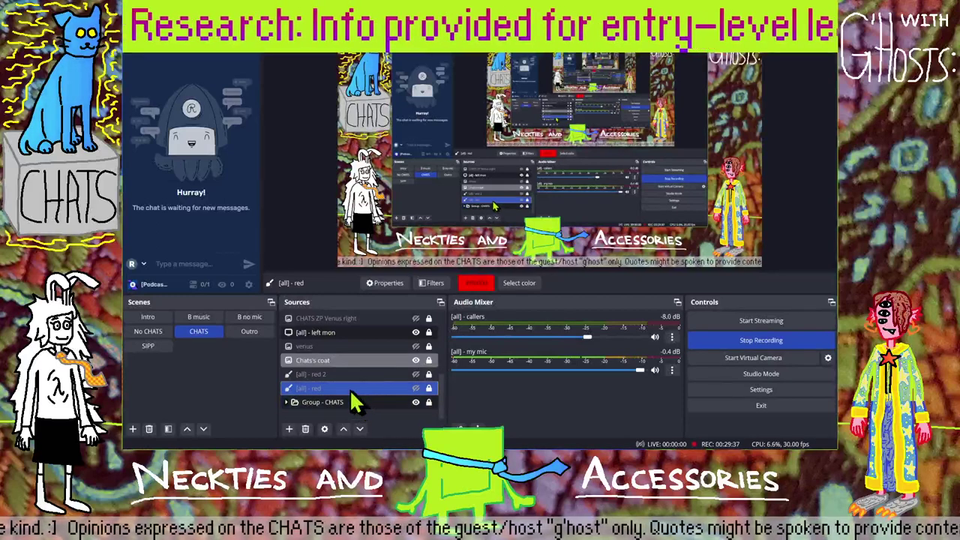
# Rename the [all] - red 2 color source as [all] - blue.
pyautogui.click(352, 375)
pyautogui.click(352, 375)
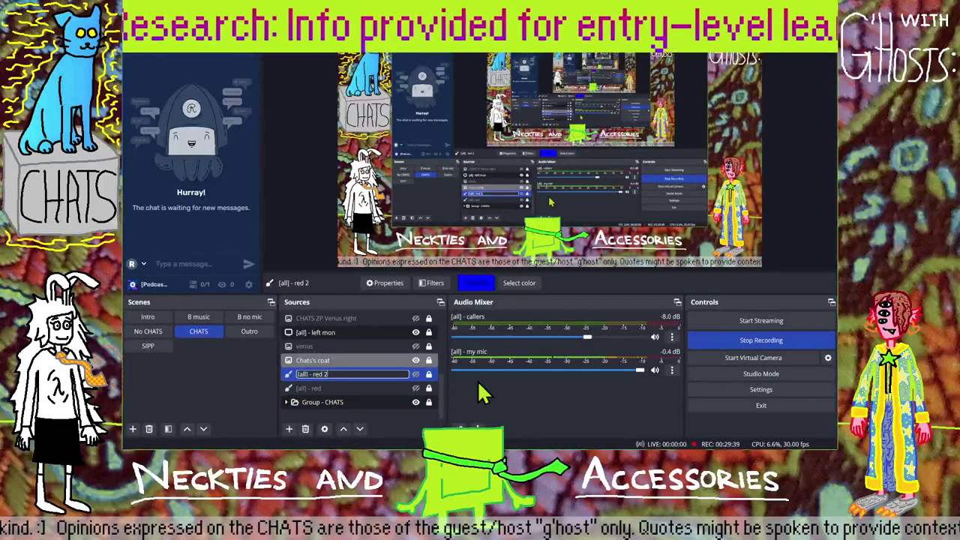
pyautogui.write('blue')
pyautogui.press('Return')
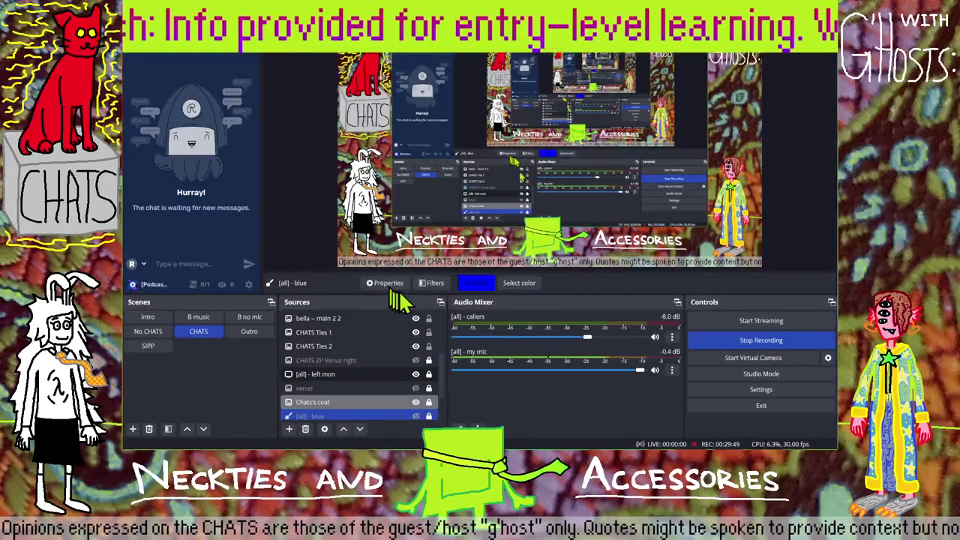
# Hide the CHATS Ties 2, CHATS Ties 1 and bella -- main 2 2 image sources.
pyautogui.scroll(1, 405, 337)
pyautogui.keyDown('ctrl'); pyautogui.click(407, 345); pyautogui.keyUp('ctrl')
pyautogui.click(415, 345)
pyautogui.press('Up')
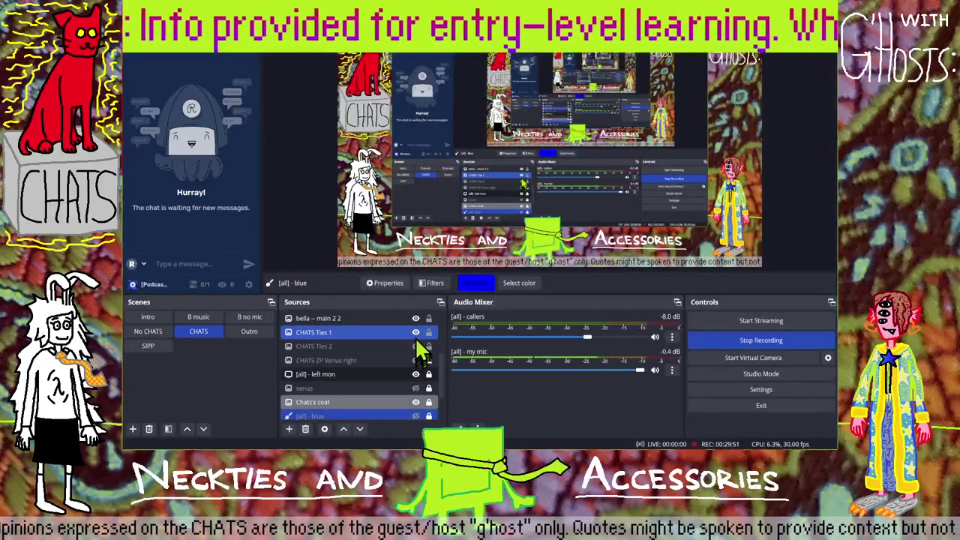
pyautogui.click(416, 332)
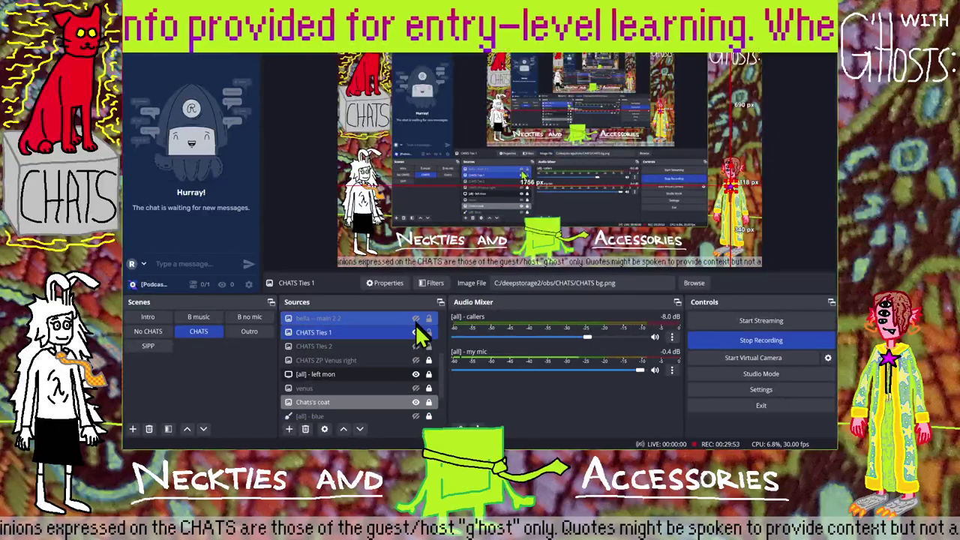
# Hide the Tie Cecily and CHATS Ties image sources.
pyautogui.scroll(1, 418, 336)
pyautogui.click(417, 347)
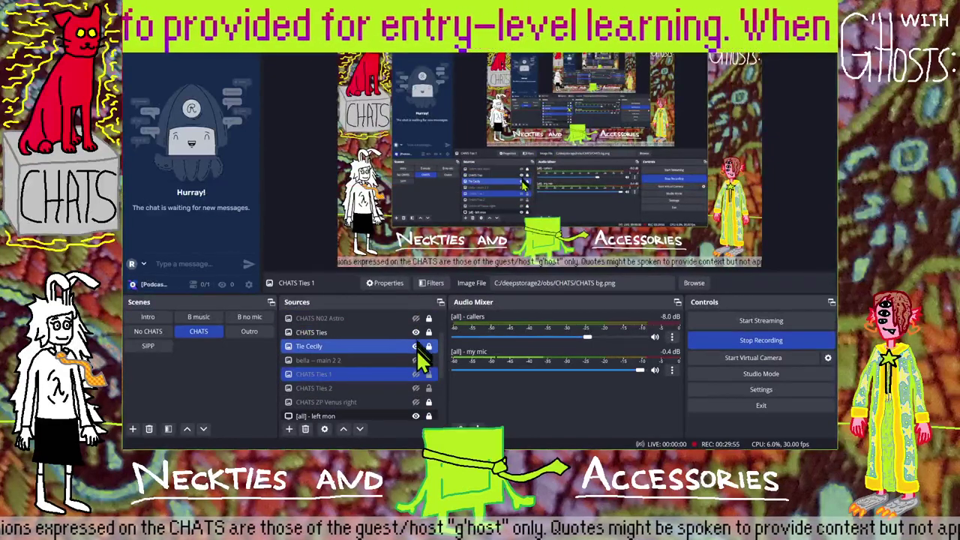
pyautogui.click(416, 347)
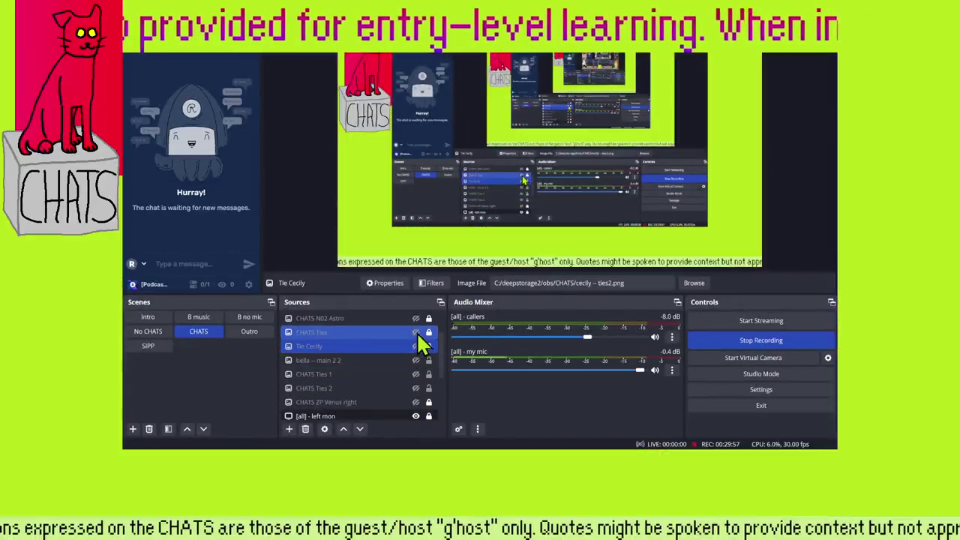
# Hide the Chats's coat image source briefly and show it again.
pyautogui.scroll(-1, 417, 337)
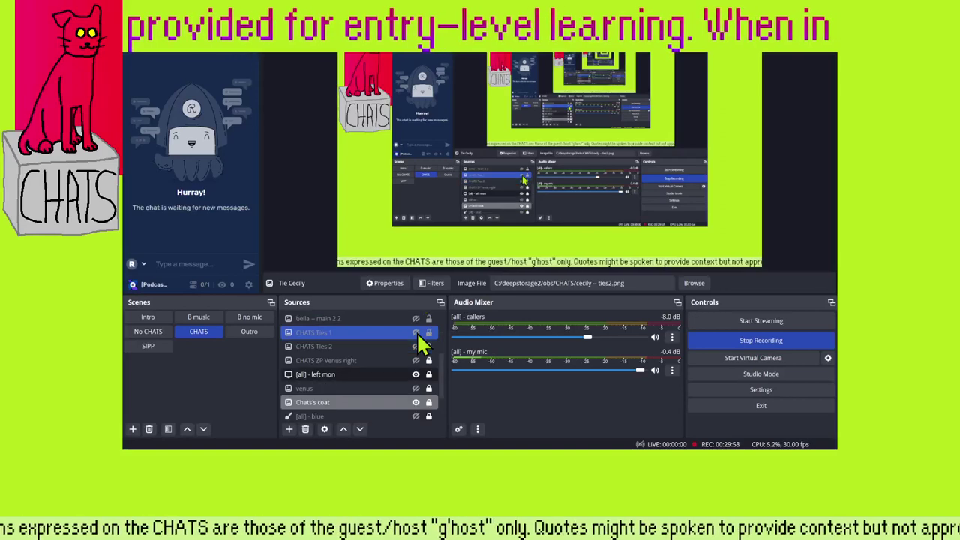
pyautogui.click(423, 403)
pyautogui.click(415, 403)
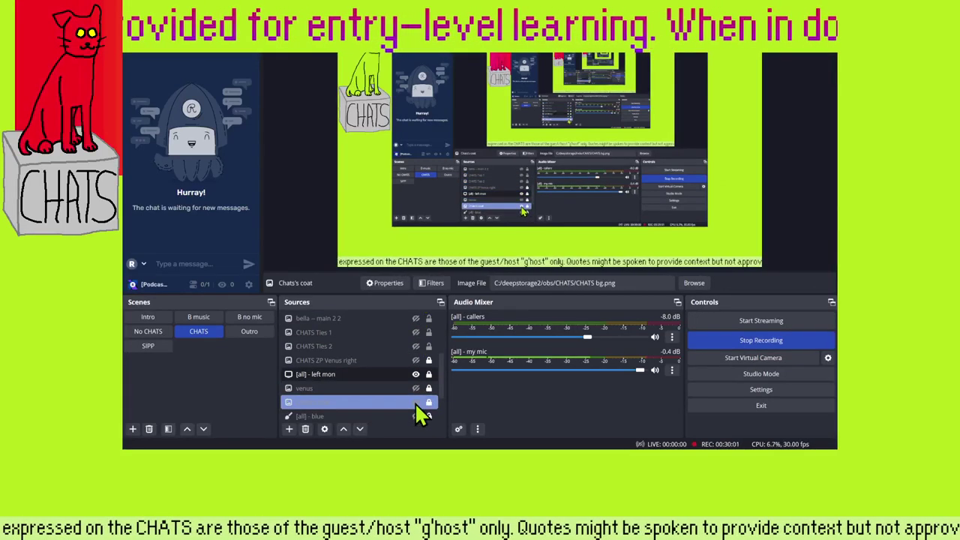
# Unlock Chats's coat and move it slightly left behind the cat, to about 19 px from the canvas edge, and deselect it.
pyautogui.click(428, 403)
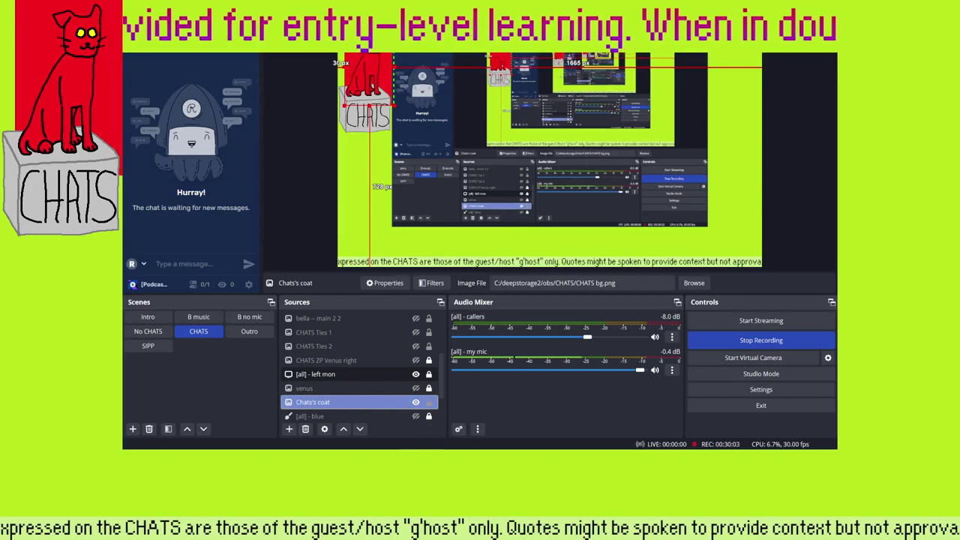
pyautogui.moveTo(375, 64); pyautogui.dragTo(371, 63)
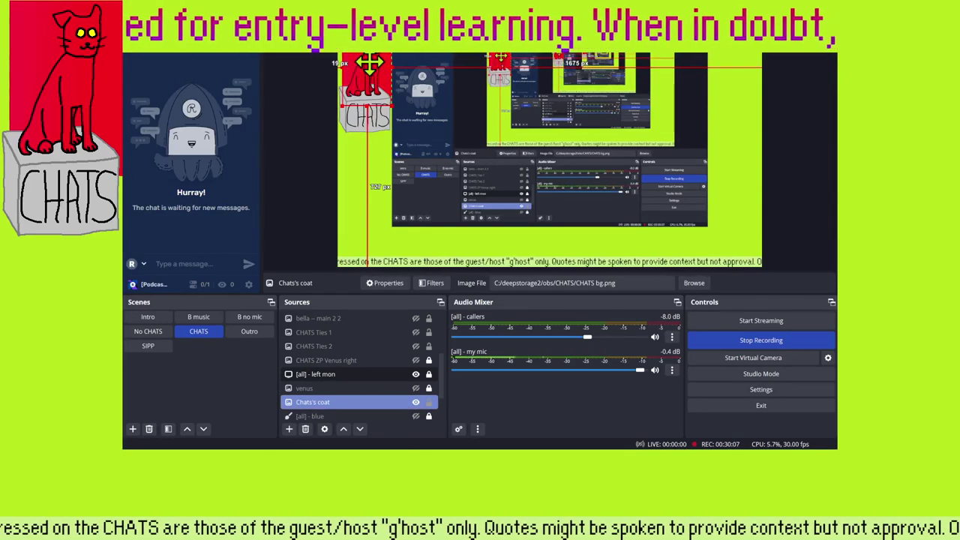
pyautogui.click(290, 79)
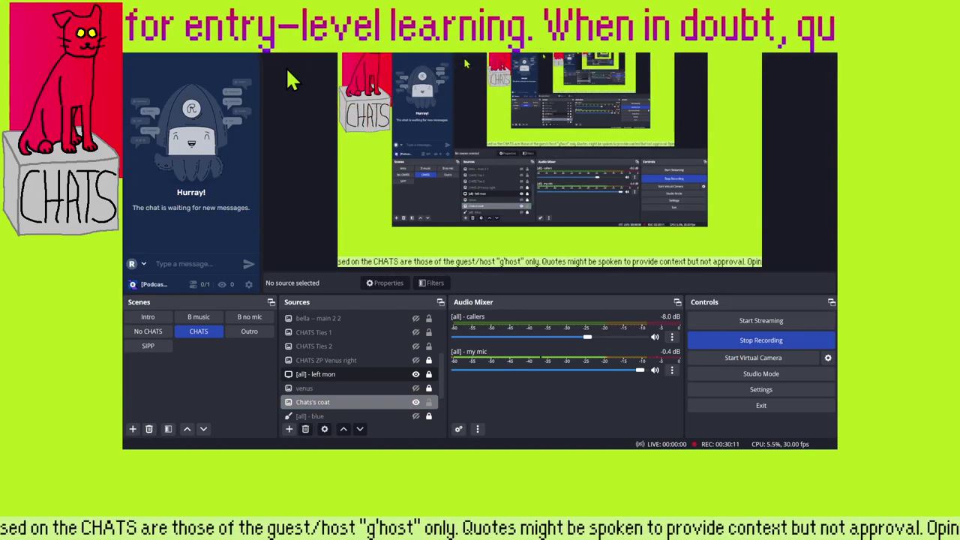
# Nudge Chats's coat slightly so it sits centered behind the cat, deselect it and lock the source.
pyautogui.click(405, 403)
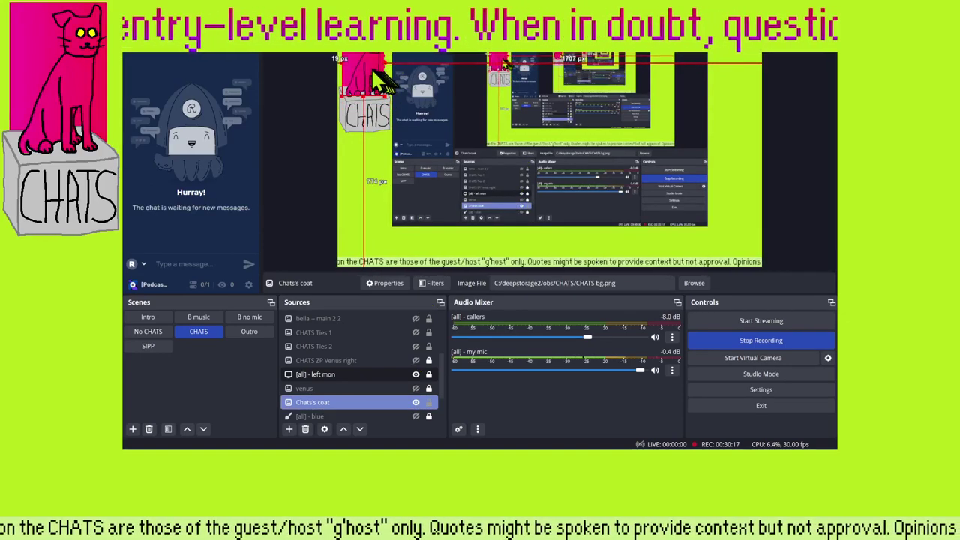
pyautogui.moveTo(378, 79); pyautogui.dragTo(373, 69)
pyautogui.click(324, 105)
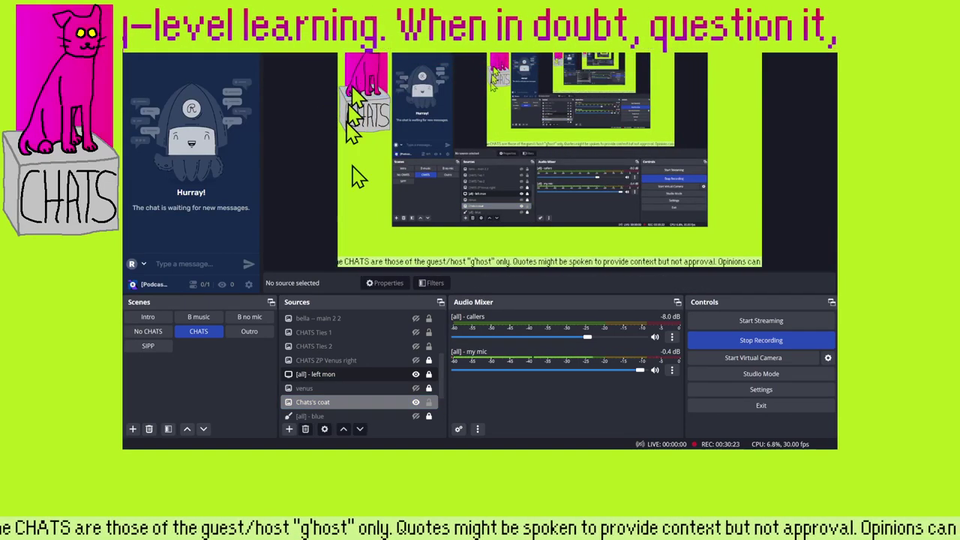
pyautogui.click(428, 405)
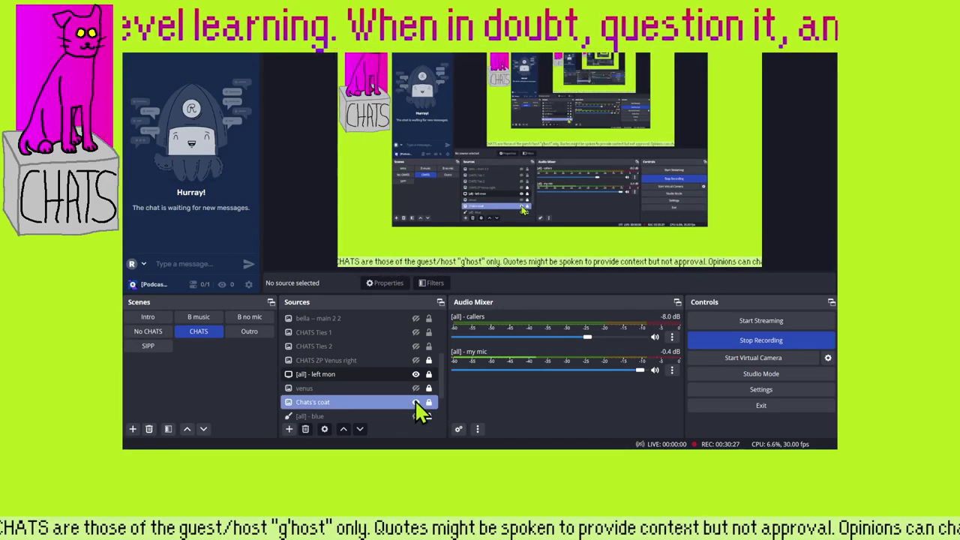
# Show the venus image source to check it and remove it from the scene.
pyautogui.scroll(-1, 416, 403)
pyautogui.click(417, 393)
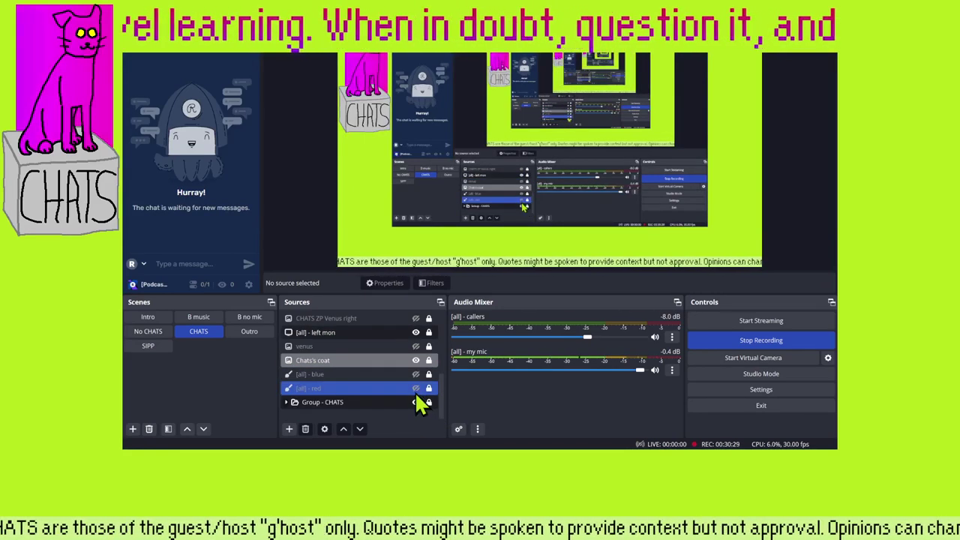
pyautogui.click(414, 346)
pyautogui.click(416, 347)
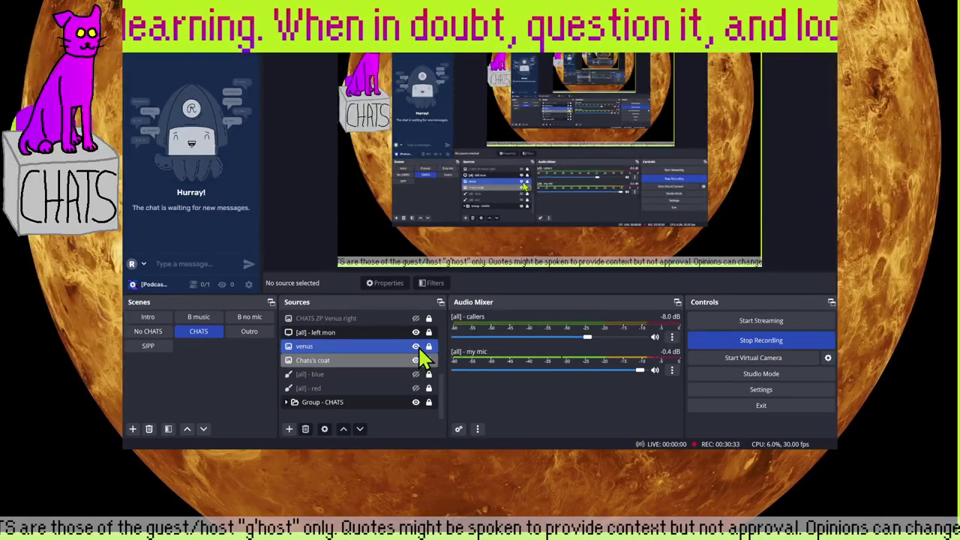
pyautogui.click(402, 348)
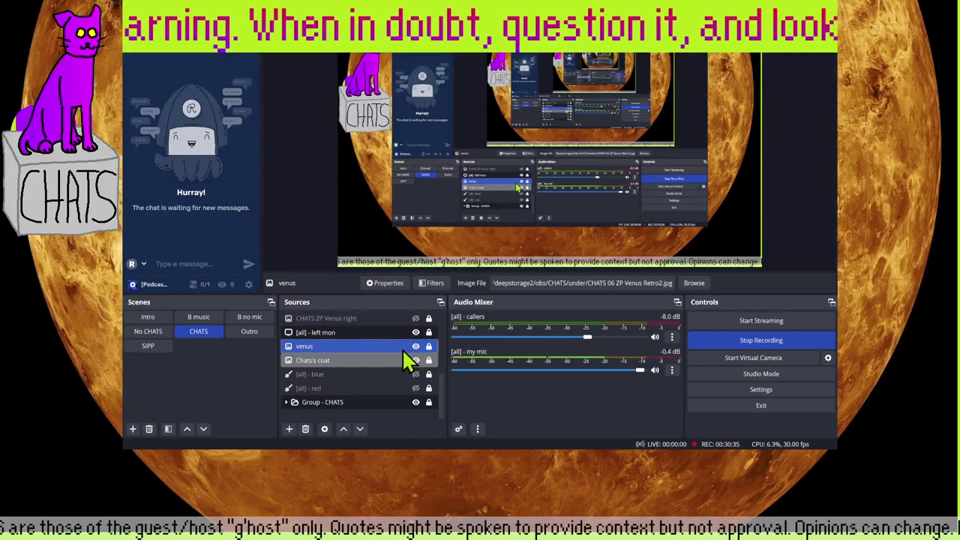
pyautogui.rightClick(386, 347)
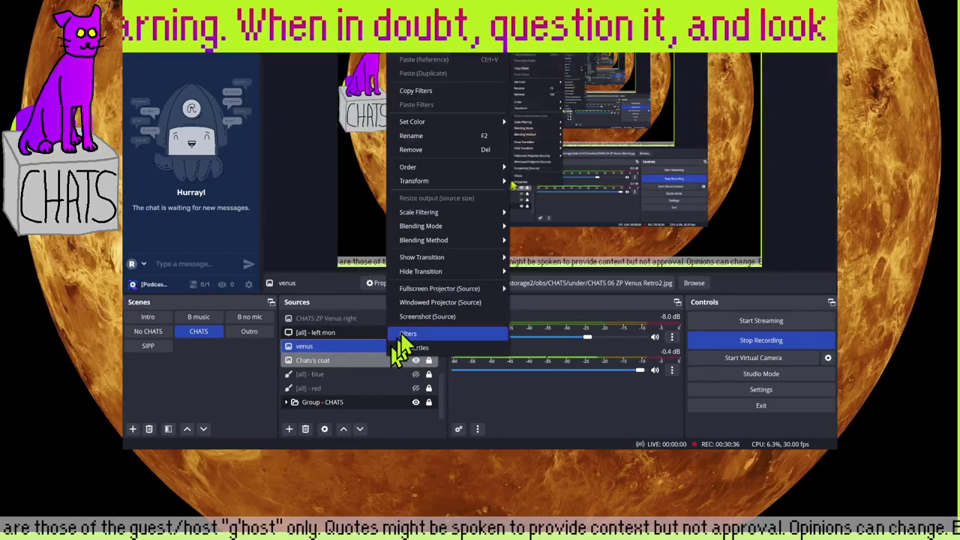
pyautogui.click(447, 150)
pyautogui.click(503, 238)
# Show the CHATS ZP Venus right source, rename it "CHATS Text color rotation" and hide it again.
pyautogui.scroll(2, 390, 377)
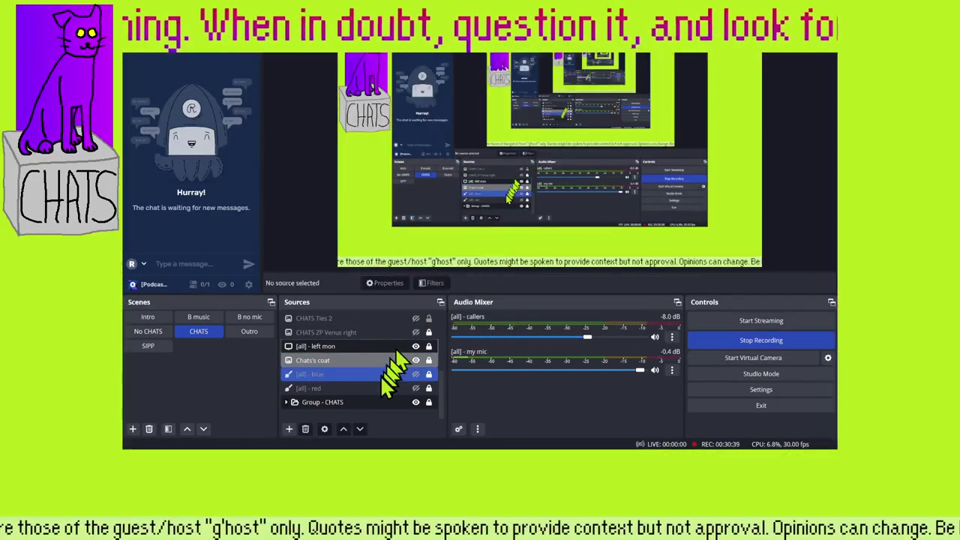
pyautogui.click(382, 374)
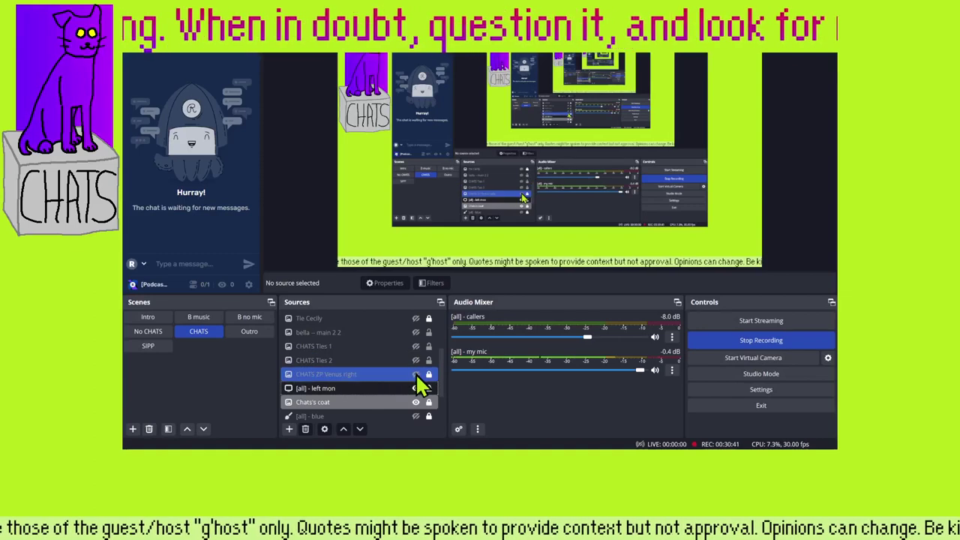
pyautogui.click(417, 374)
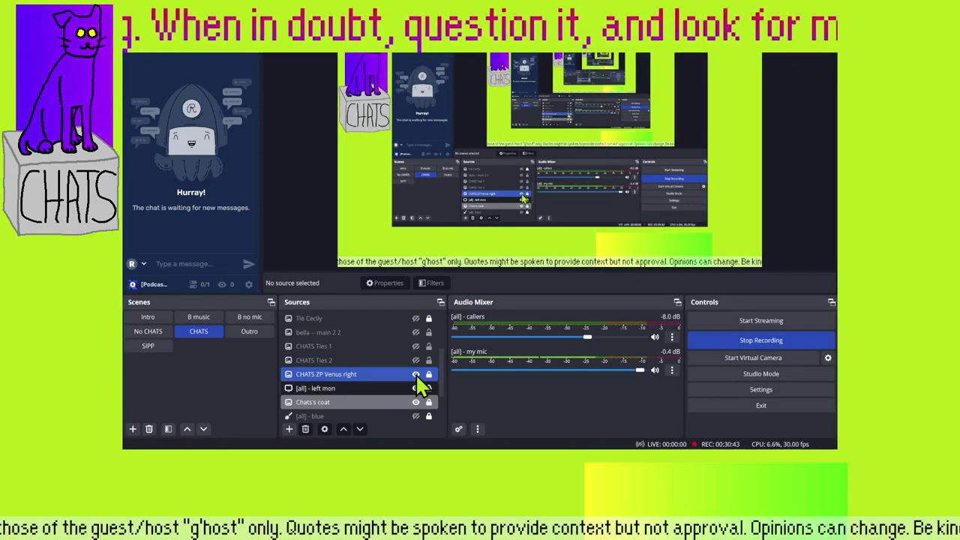
pyautogui.click(370, 375)
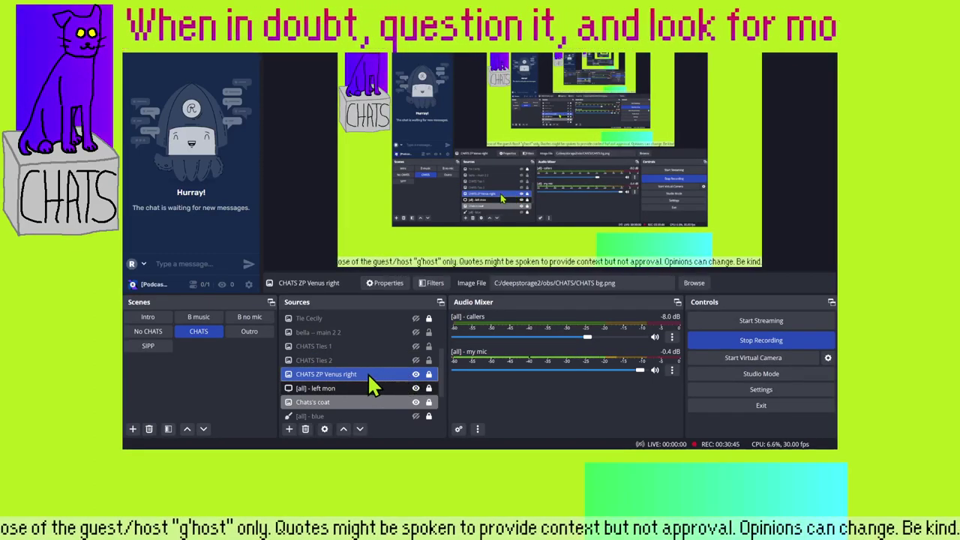
pyautogui.click(368, 377)
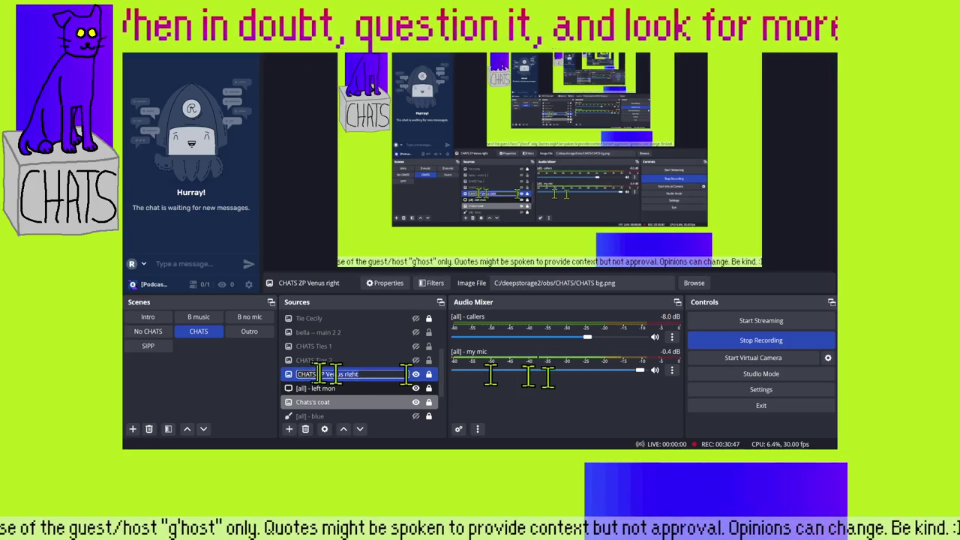
pyautogui.write('CHATS T')
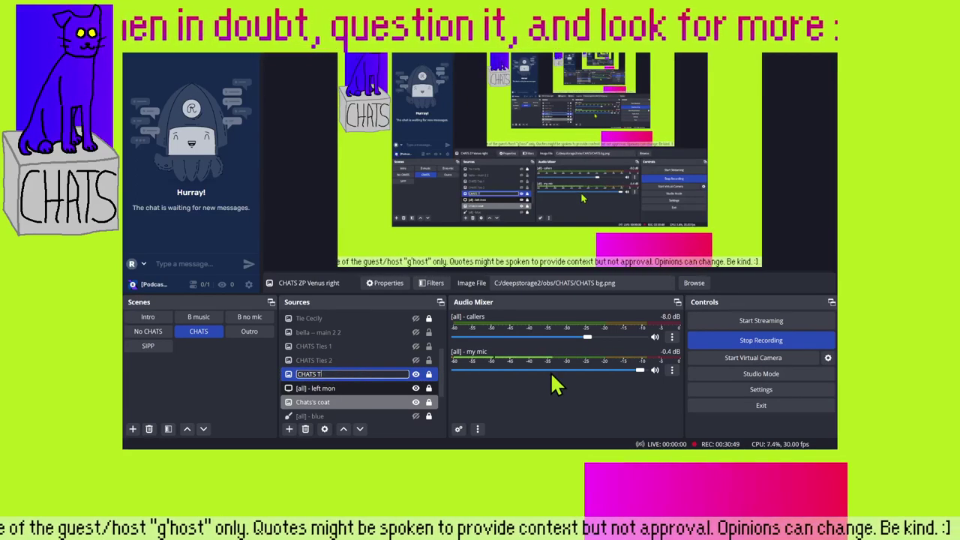
pyautogui.write('ext')
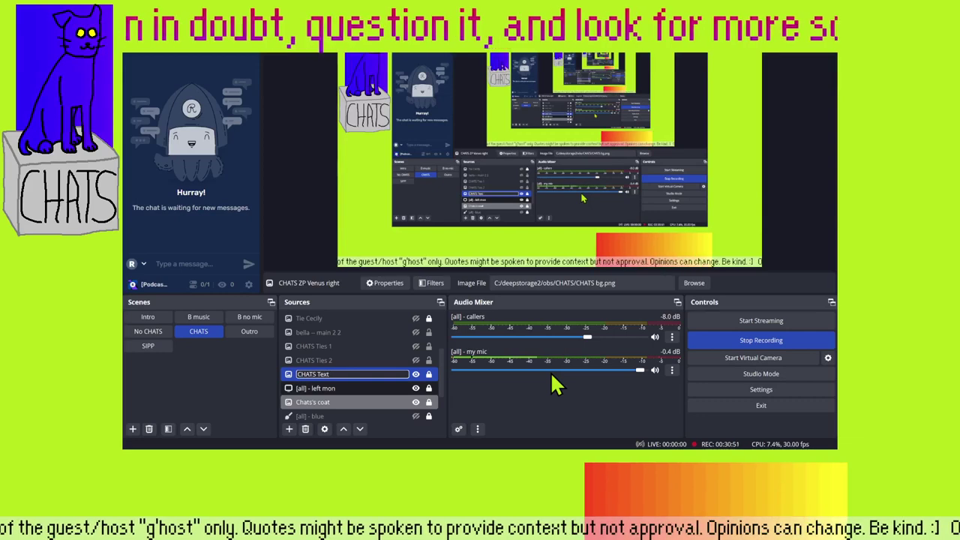
pyautogui.write(' color rotation')
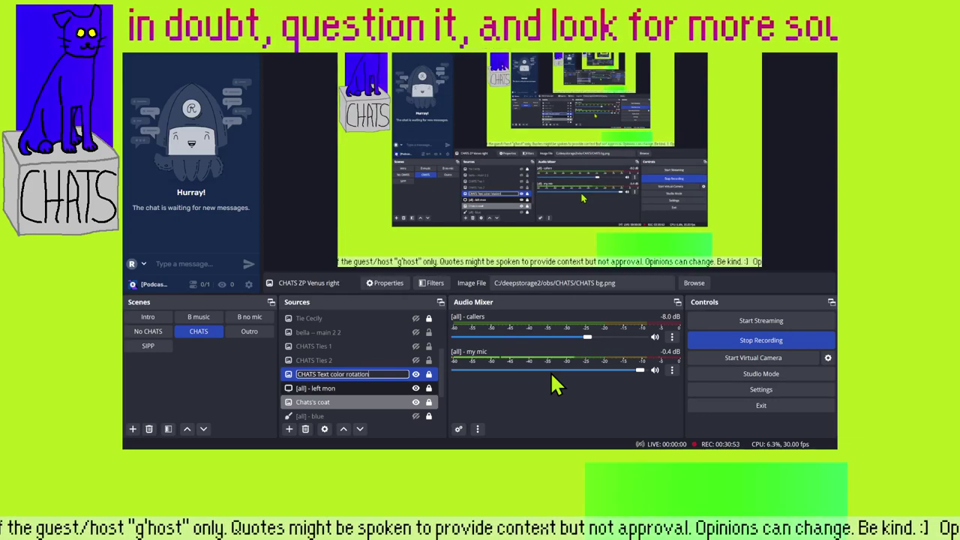
pyautogui.press('Return')
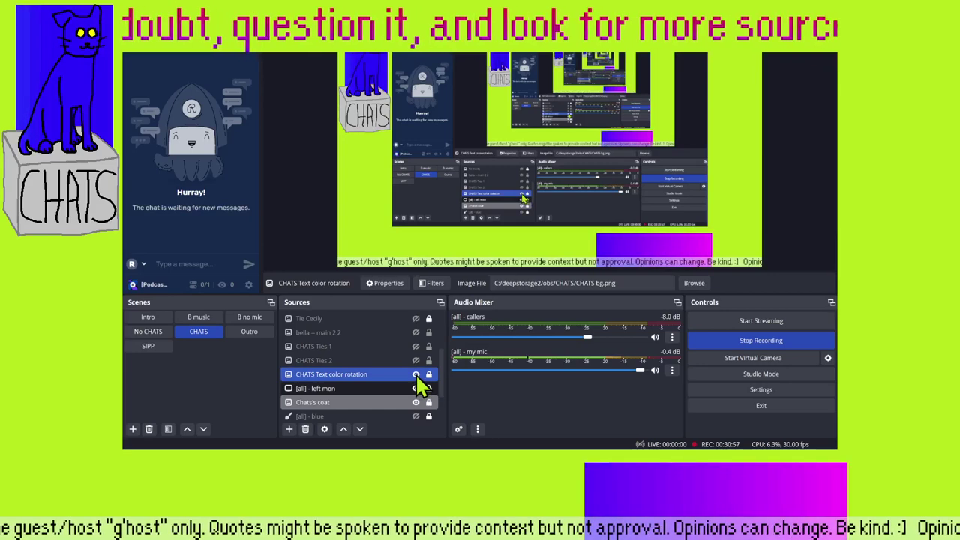
pyautogui.click(416, 374)
# Show the CHATS Ties 2 image source to check it and remove it from the scene.
pyautogui.click(416, 360)
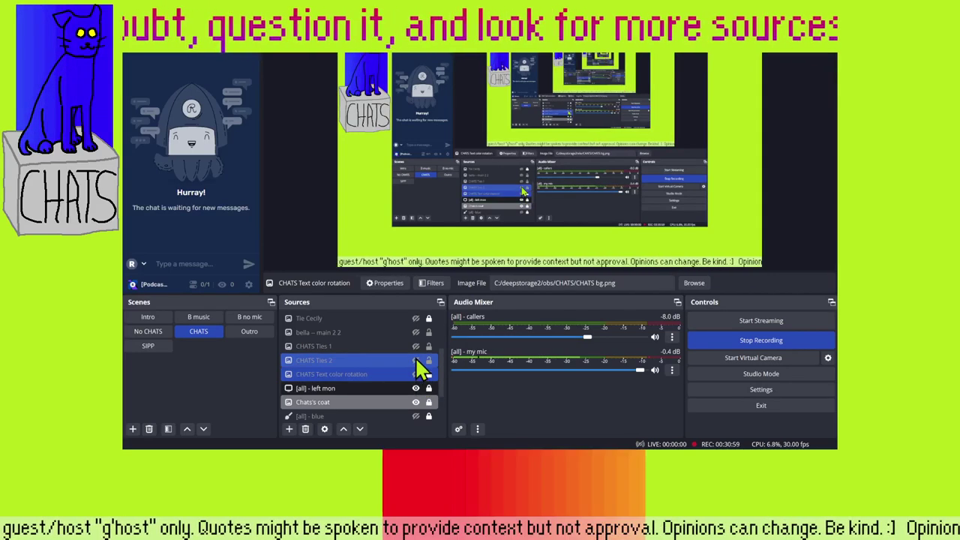
pyautogui.click(416, 360)
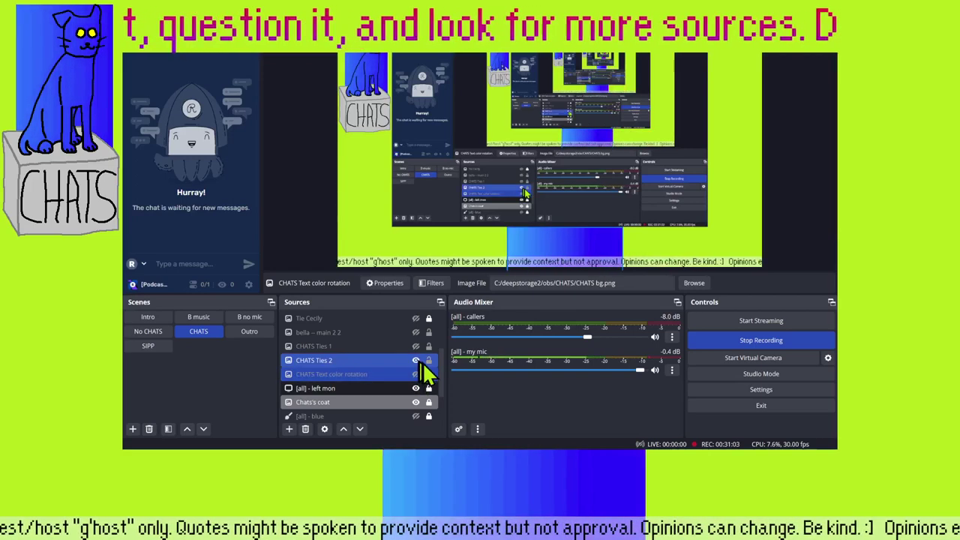
pyautogui.click(402, 366)
pyautogui.rightClick(403, 372)
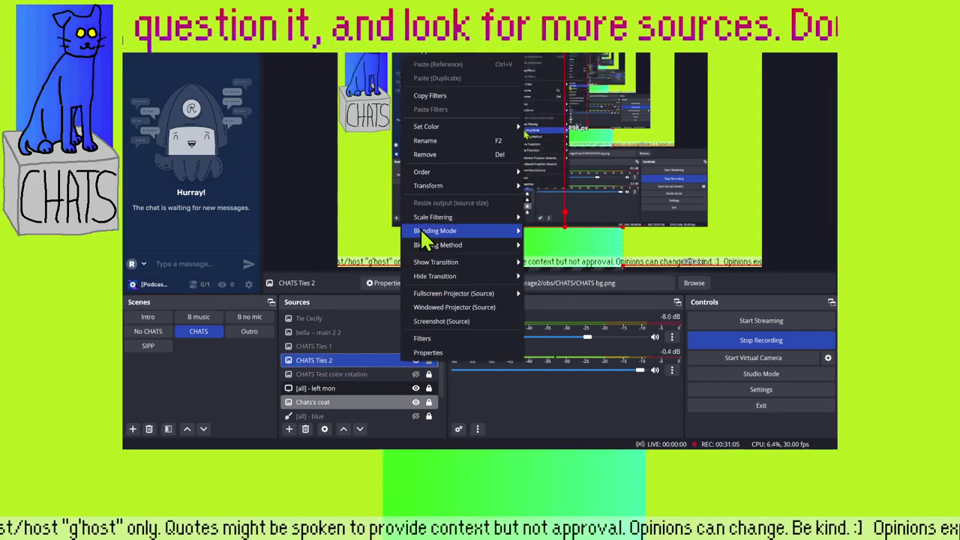
pyautogui.click(460, 156)
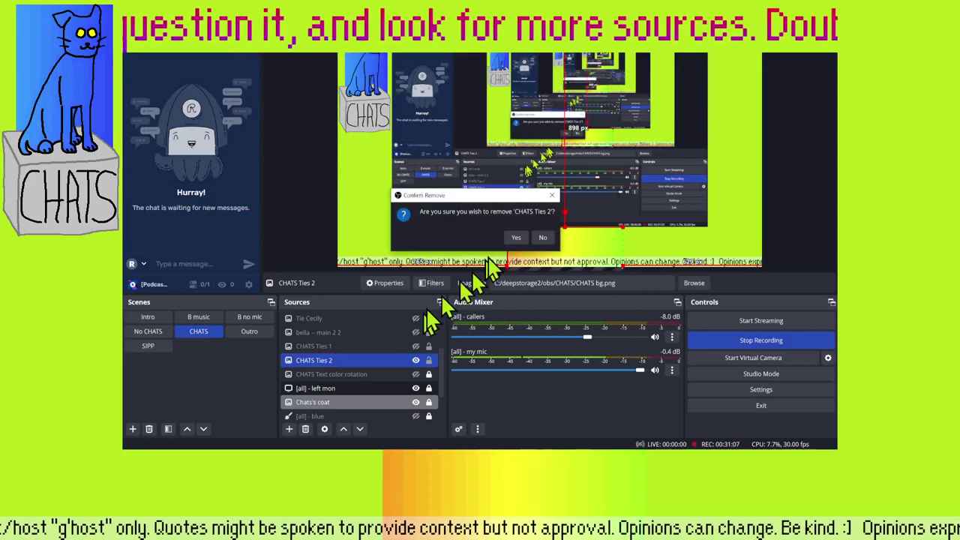
pyautogui.click(521, 235)
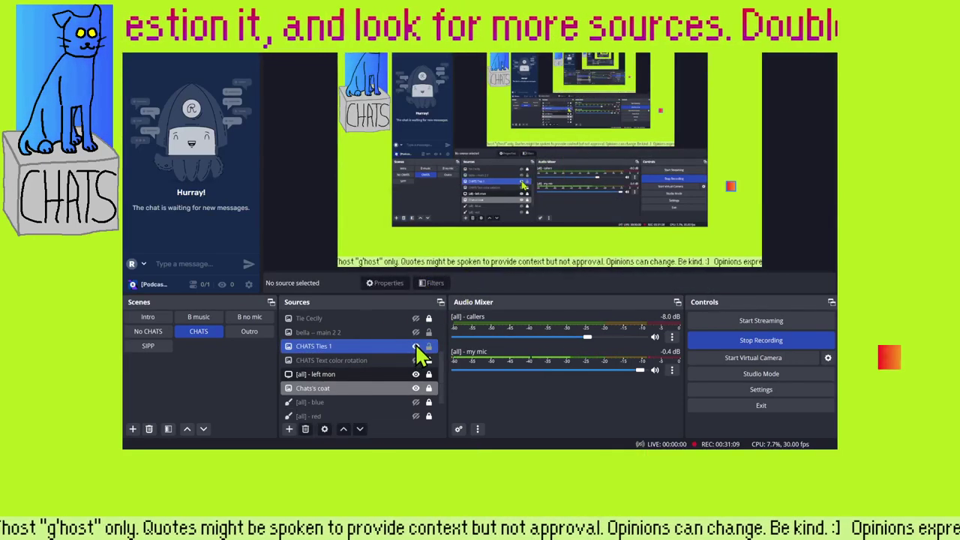
# Remove the CHATS Ties 1 image source from the scene.
pyautogui.click(394, 346)
pyautogui.rightClick(394, 347)
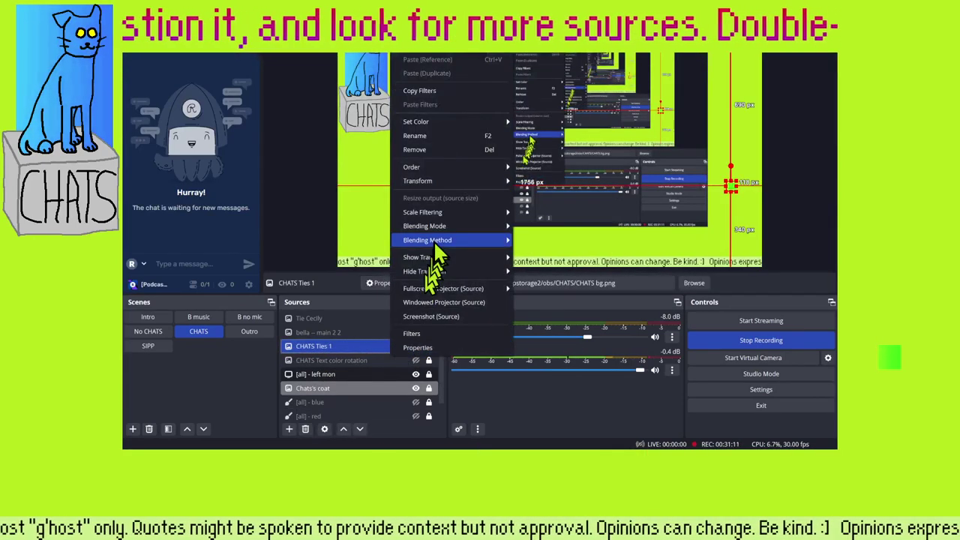
pyautogui.click(458, 153)
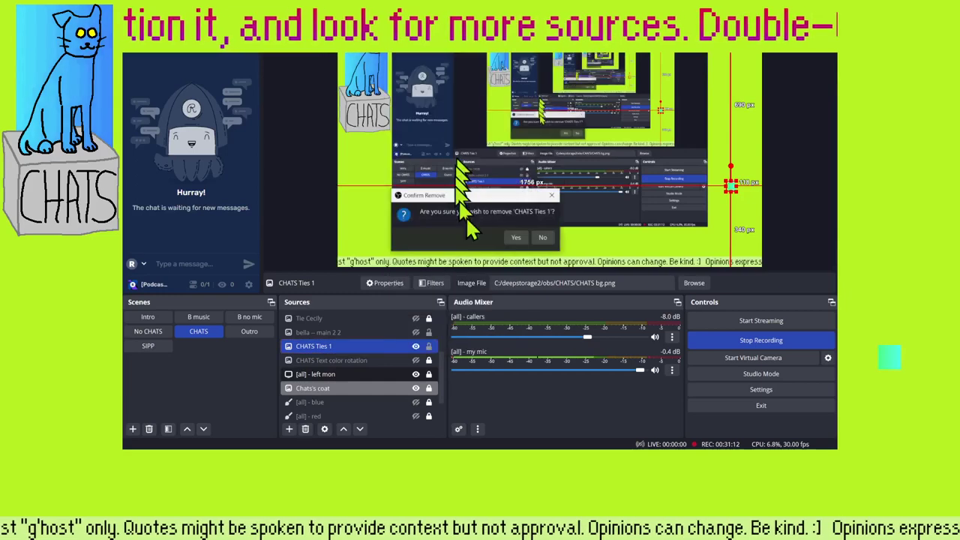
pyautogui.click(521, 235)
# Show the bella -- main 2 2 image source to check it and remove it from the scene.
pyautogui.click(416, 332)
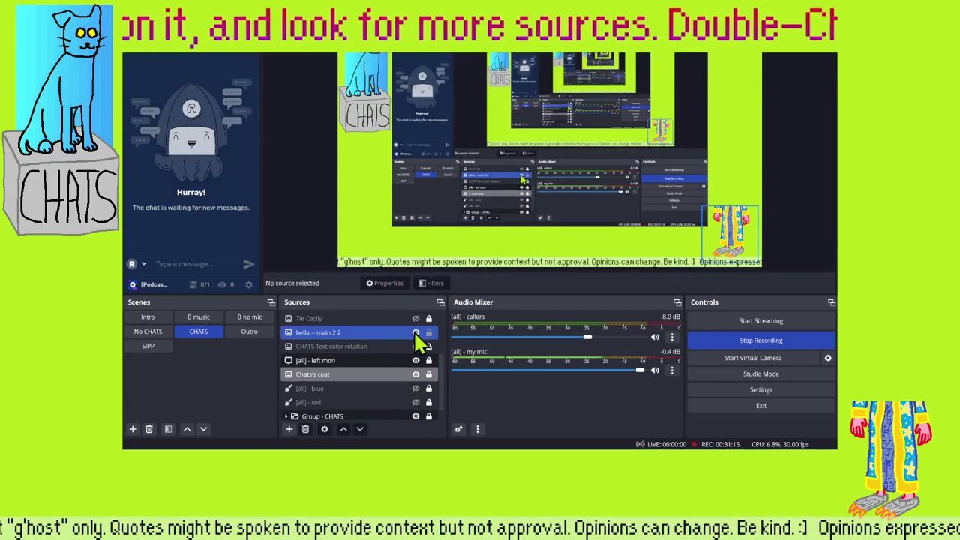
pyautogui.rightClick(399, 333)
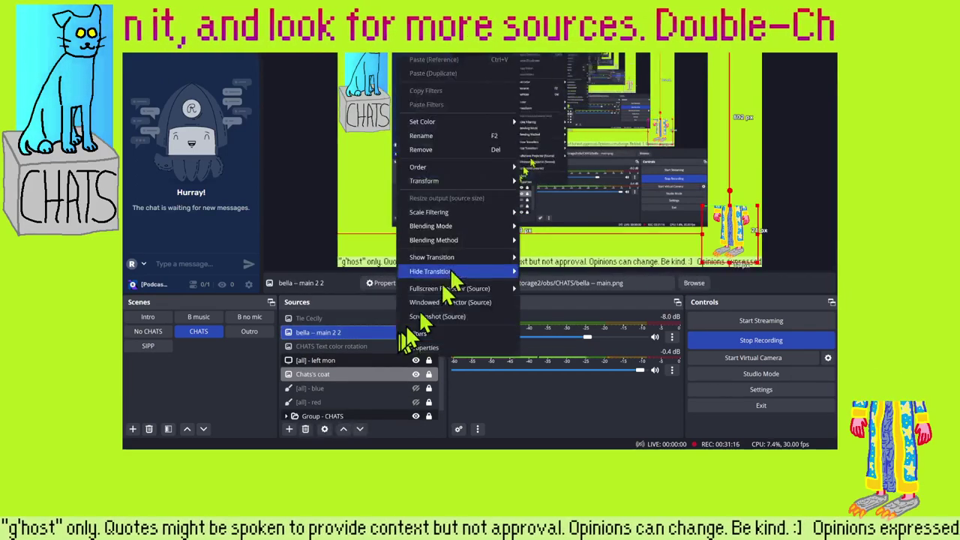
pyautogui.click(446, 150)
pyautogui.click(496, 219)
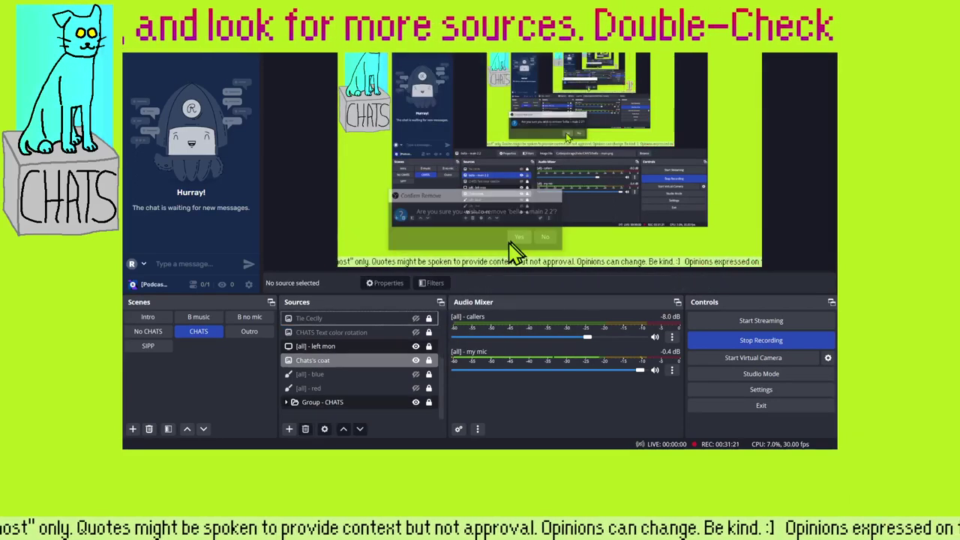
# Show the Tie Cecily image source to check it and remove it from the scene.
pyautogui.click(407, 319)
pyautogui.click(415, 318)
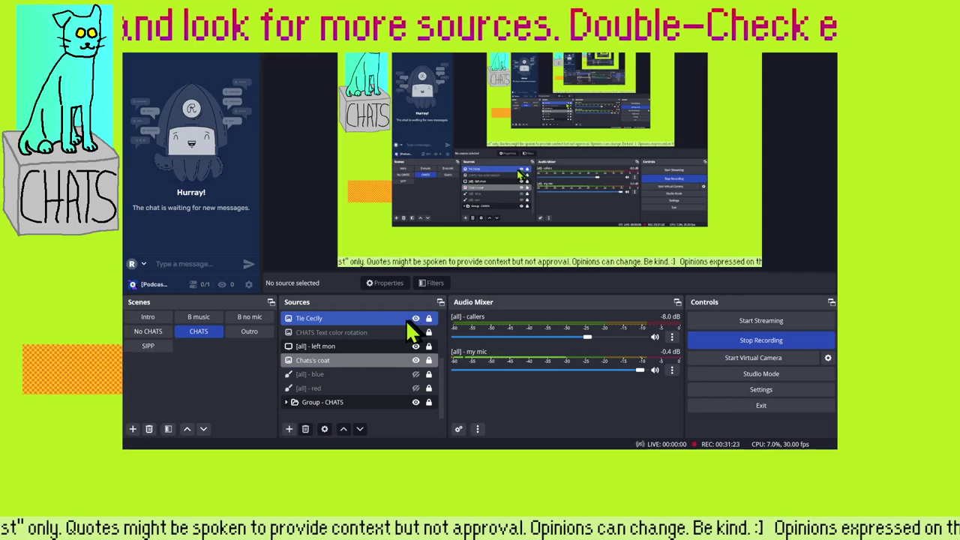
pyautogui.scroll(1, 390, 352)
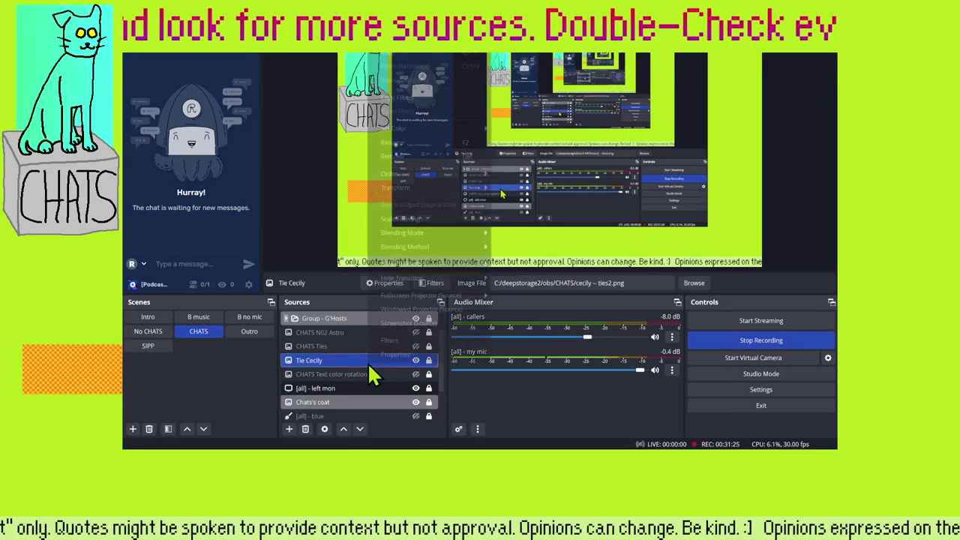
pyautogui.rightClick(367, 362)
pyautogui.click(444, 157)
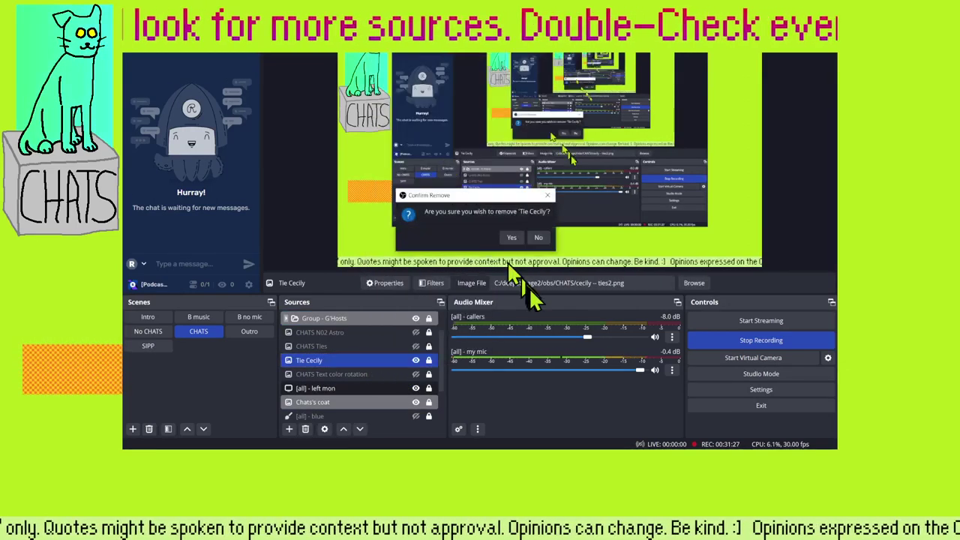
pyautogui.click(512, 239)
# Show the CHATS Ties source, rename it "CHATS Parasocial" and hide it again.
pyautogui.click(405, 346)
pyautogui.click(416, 345)
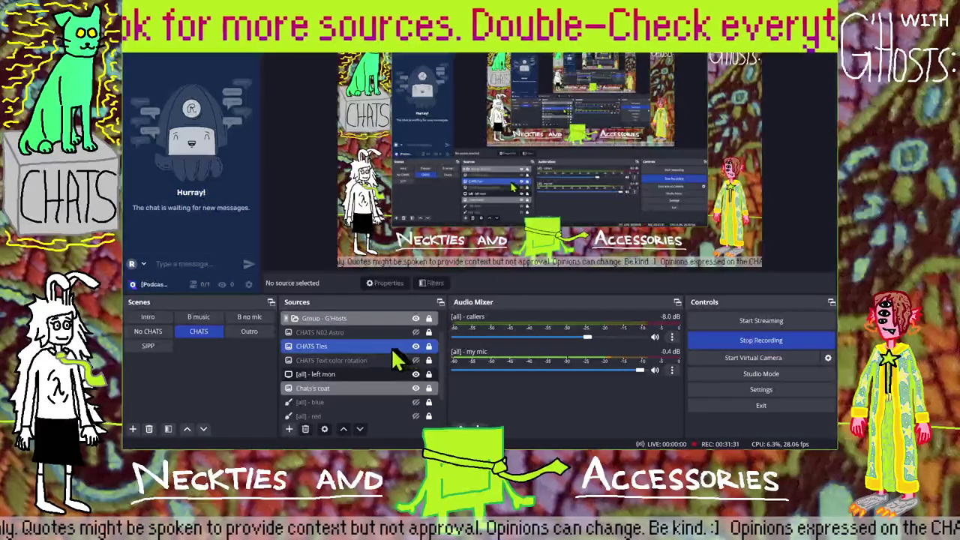
pyautogui.click(391, 347)
pyautogui.click(390, 348)
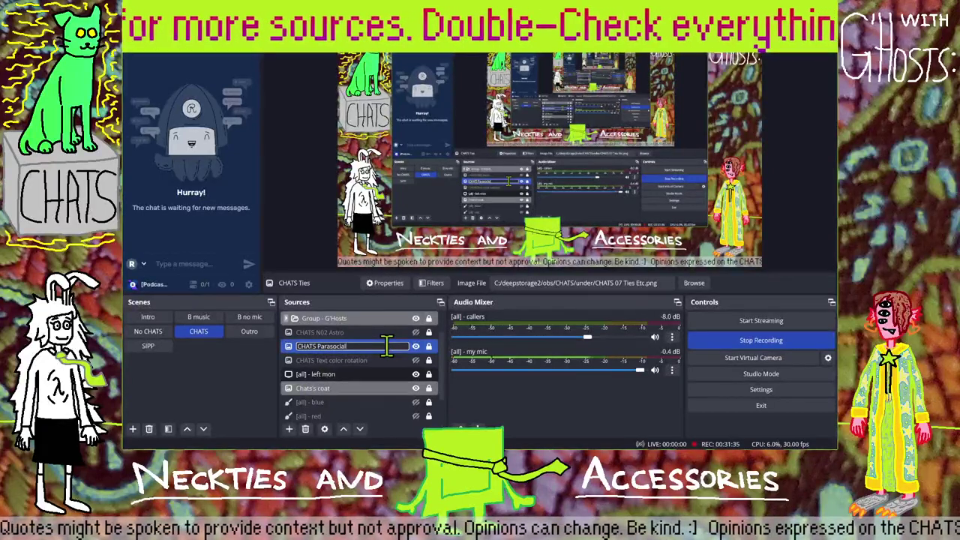
pyautogui.press('Return')
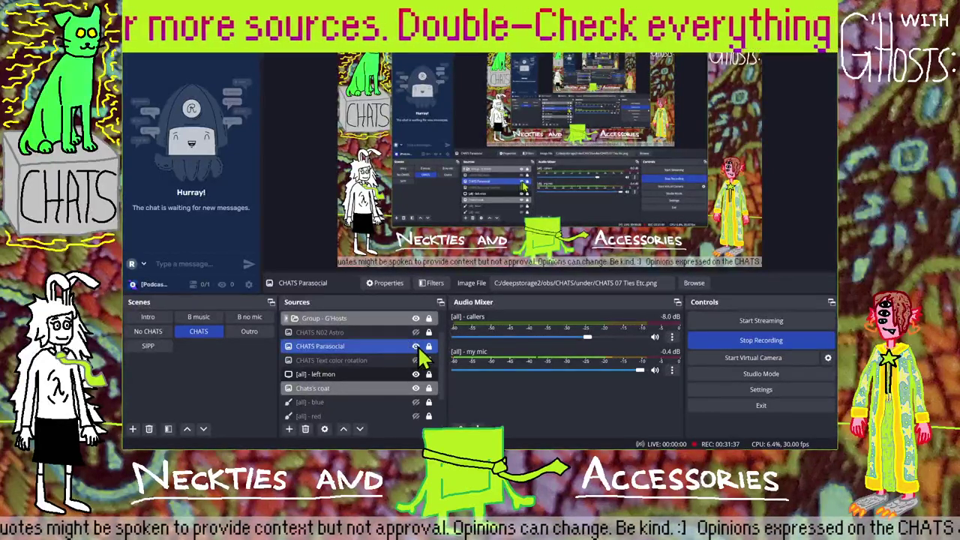
pyautogui.click(415, 346)
# Show the CHATS N02 Astro image source briefly, hide it again and select only CHATS Parasocial.
pyautogui.scroll(1, 401, 375)
pyautogui.hotkey('shift', 'Up')
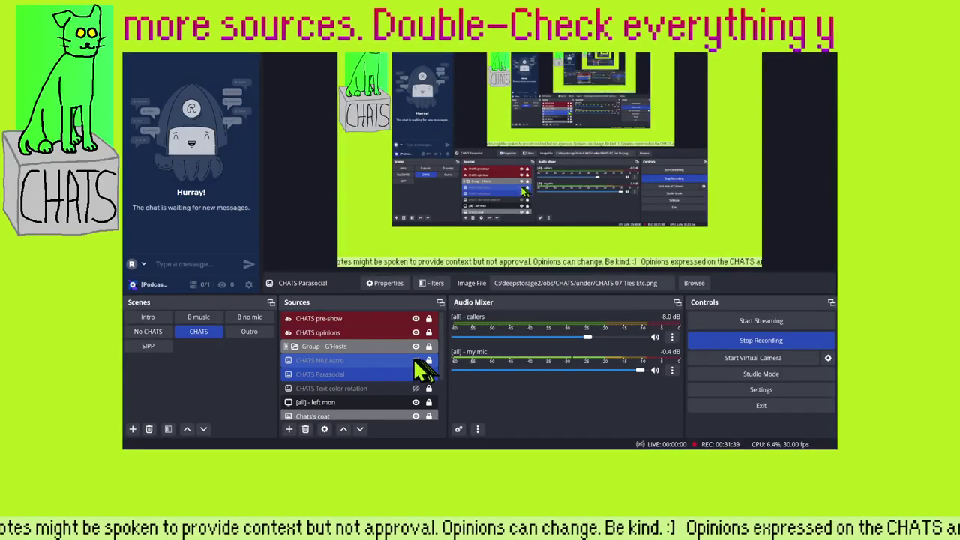
pyautogui.click(415, 360)
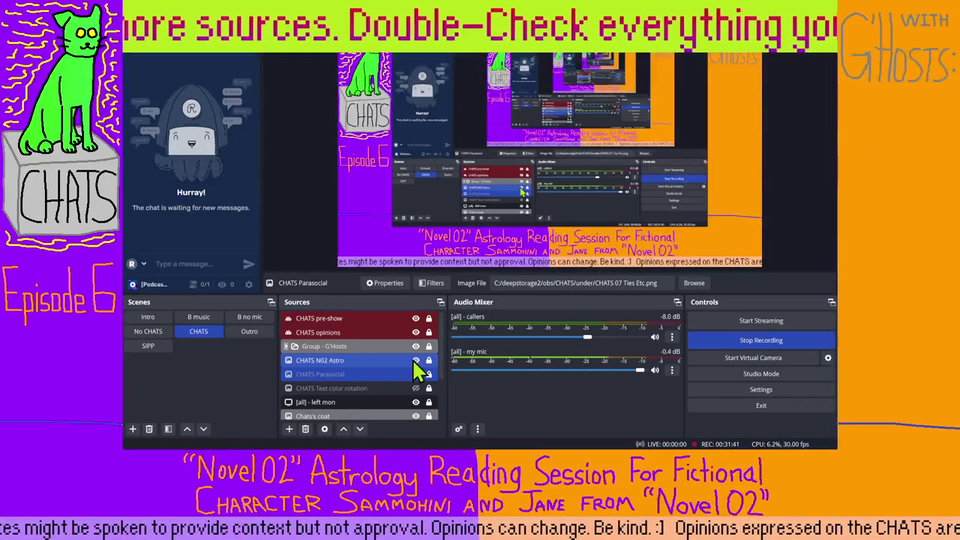
pyautogui.click(415, 360)
pyautogui.click(405, 375)
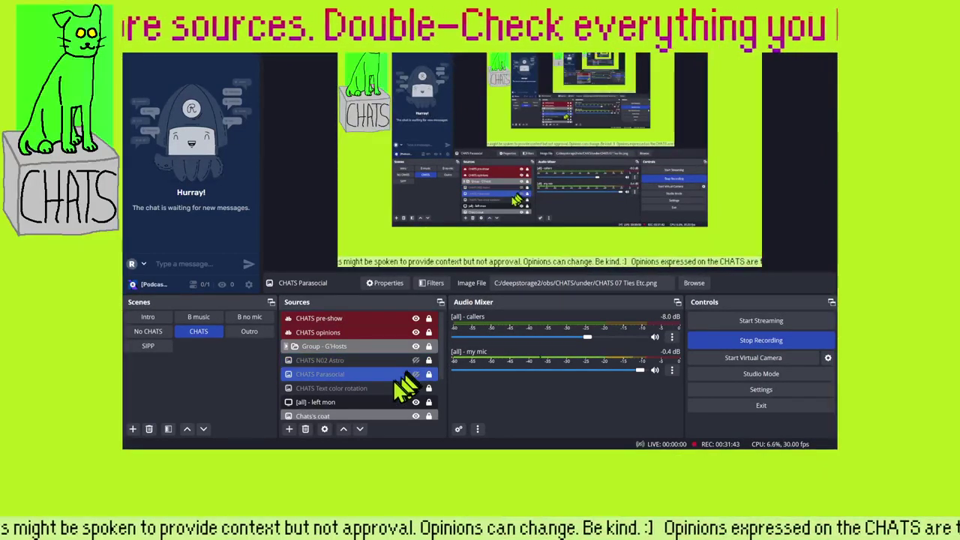
# Show the CHATS Parasocial source and switch to the File Explorer window with the under folder.
pyautogui.click(416, 375)
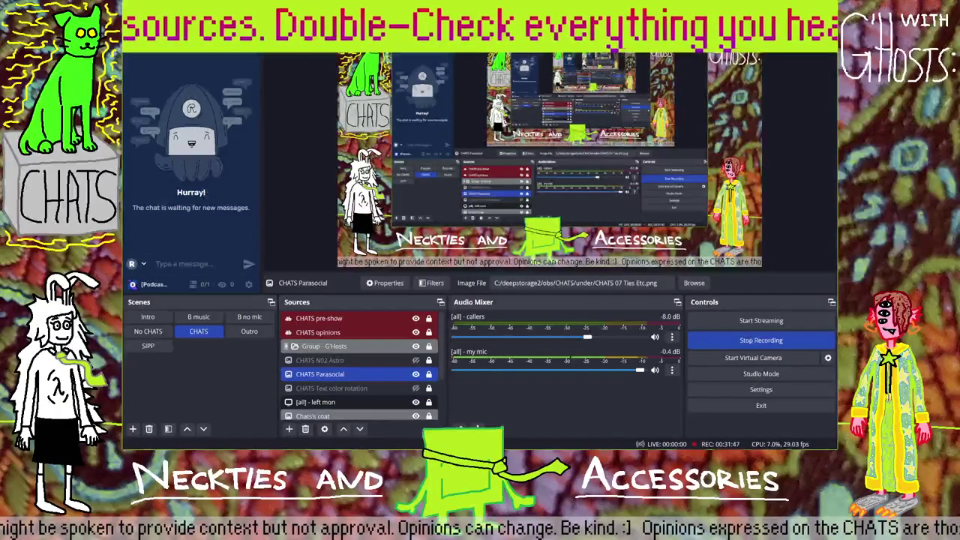
pyautogui.hotkey('alt', 'Tab')
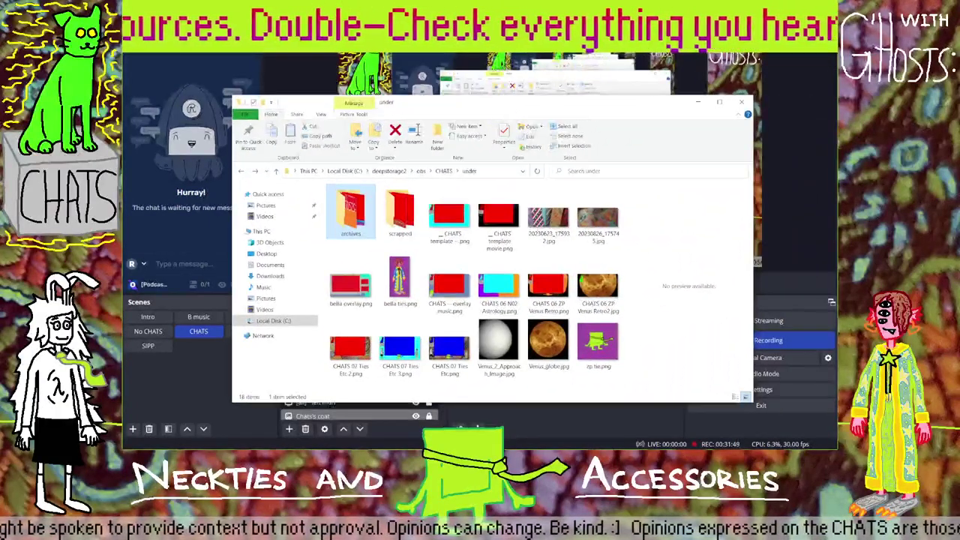
pyautogui.hotkey('alt', 'Tab')
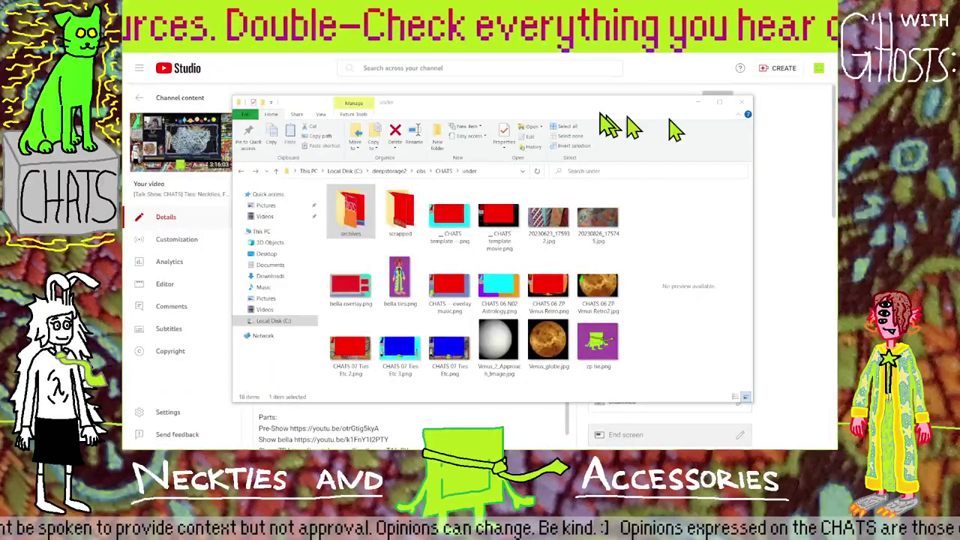
# Maximize the folder window and move the two JPG photos with date-based names into the archives folder.
pyautogui.doubleClick(400, 104)
pyautogui.click(442, 127)
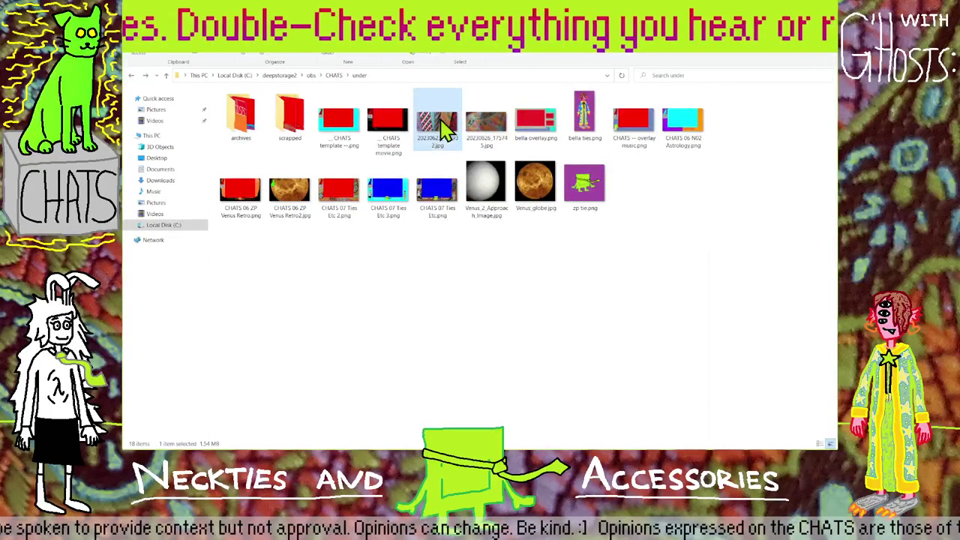
pyautogui.keyDown('ctrl'); pyautogui.click(486, 124); pyautogui.keyUp('ctrl')
pyautogui.moveTo(480, 131); pyautogui.dragTo(247, 120)
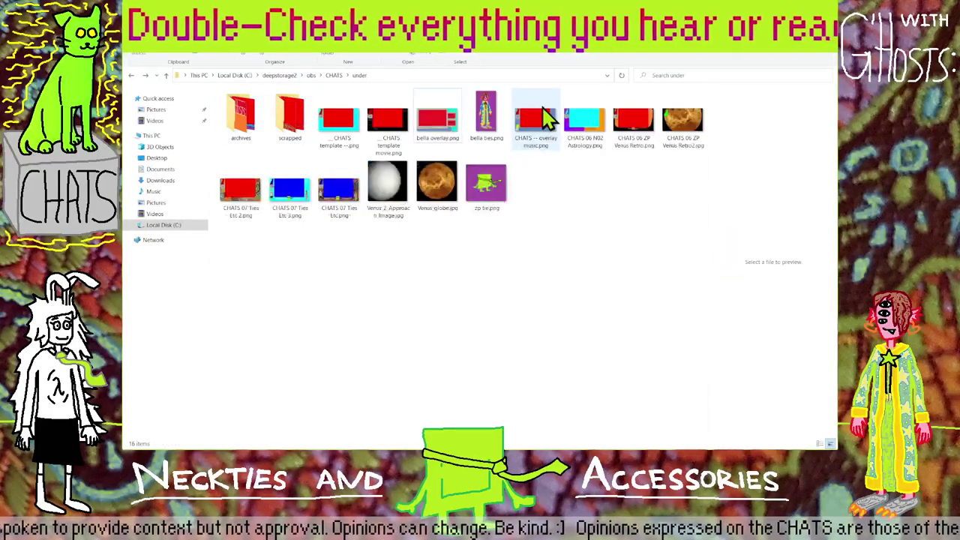
# Rename the CHATS 06 N02 Astrology.png file as "CHATS -- N02 Astrology.png".
pyautogui.click(638, 128)
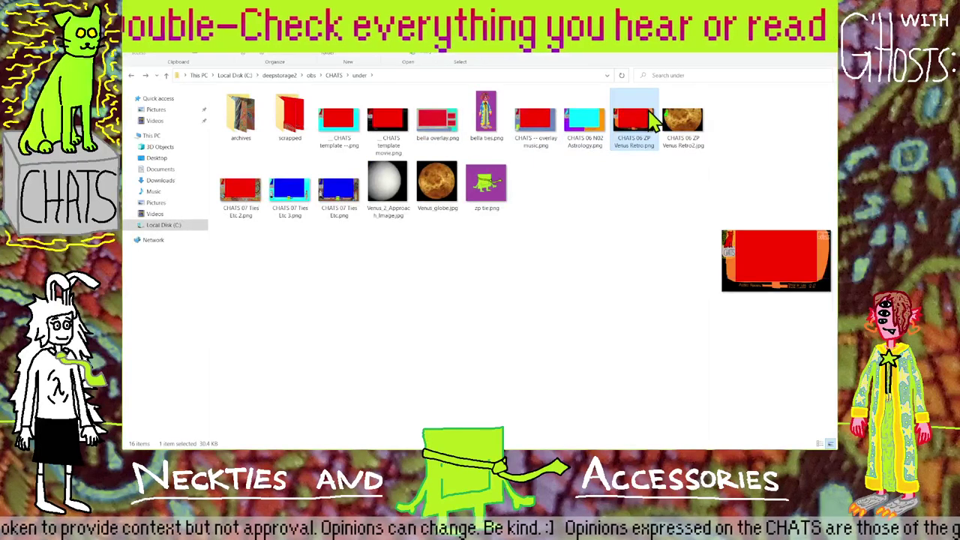
pyautogui.click(589, 138)
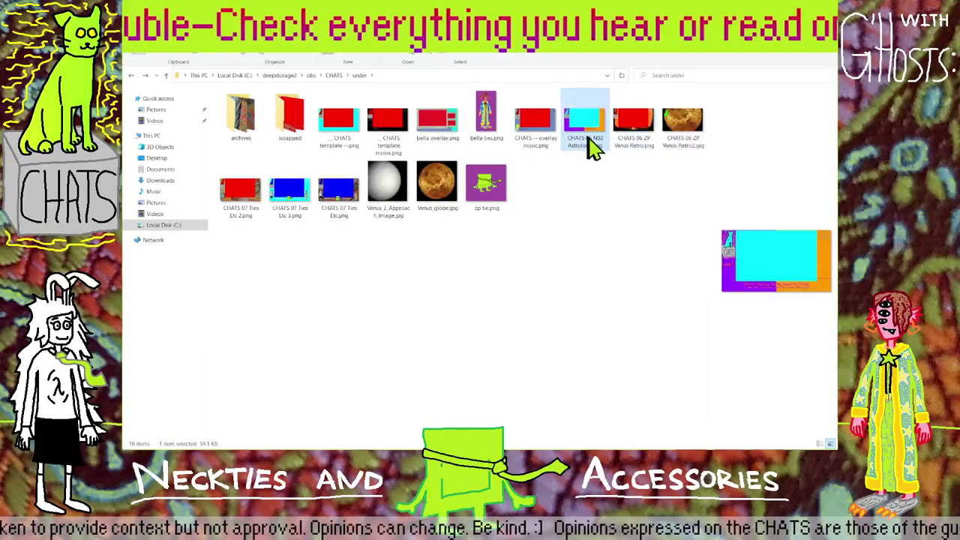
pyautogui.doubleClick(590, 138)
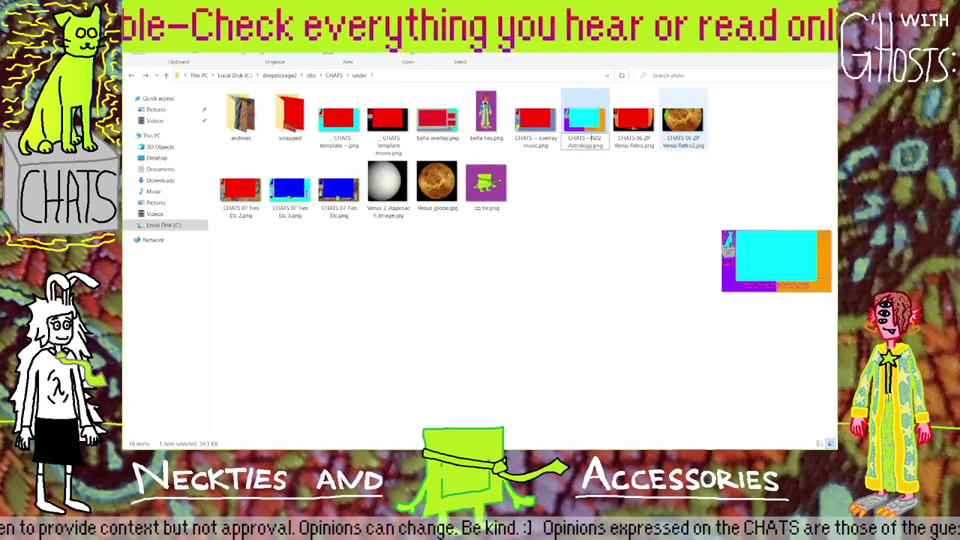
pyautogui.press('Return')
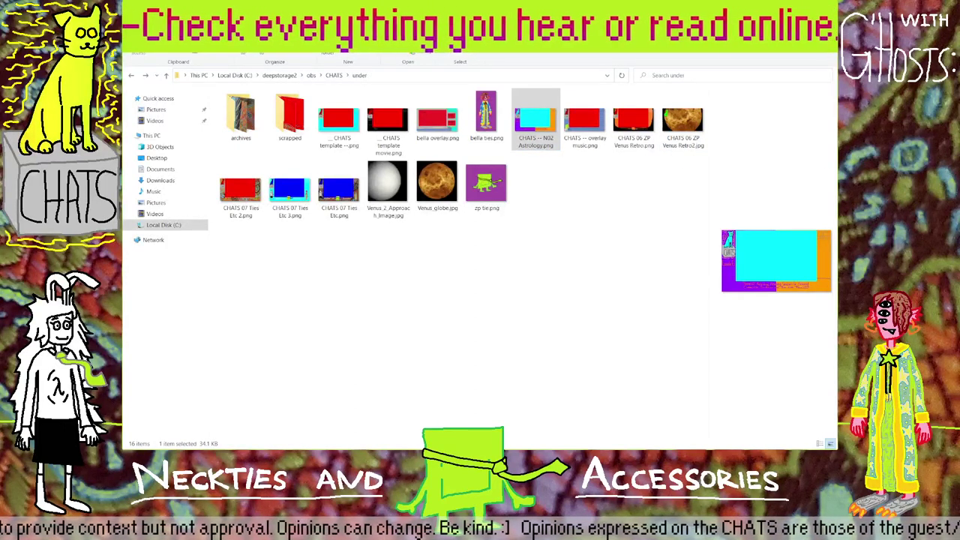
# Relink the CHATS N02 Astro image source in OBS to the CHATS -- N02 Astrology.png file.
pyautogui.click(634, 253)
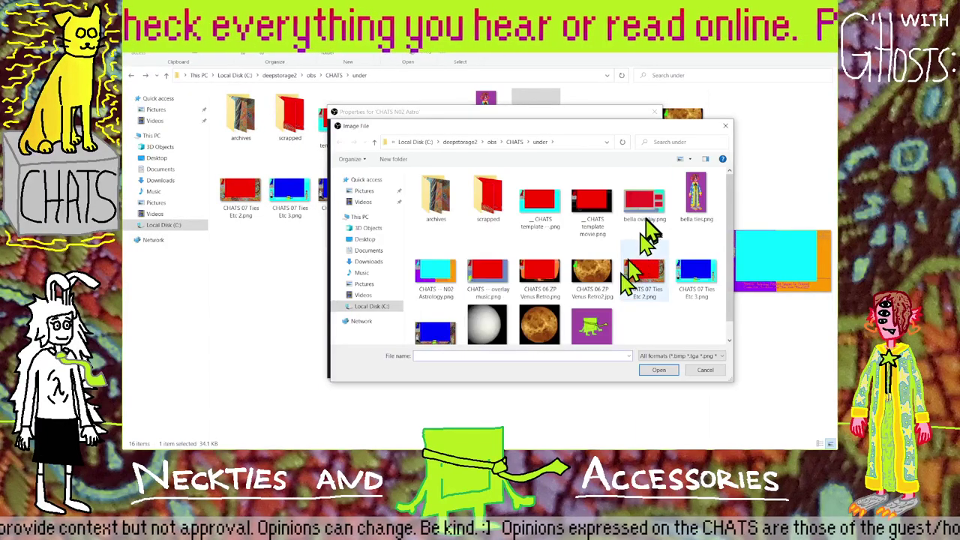
pyautogui.doubleClick(431, 270)
pyautogui.click(607, 364)
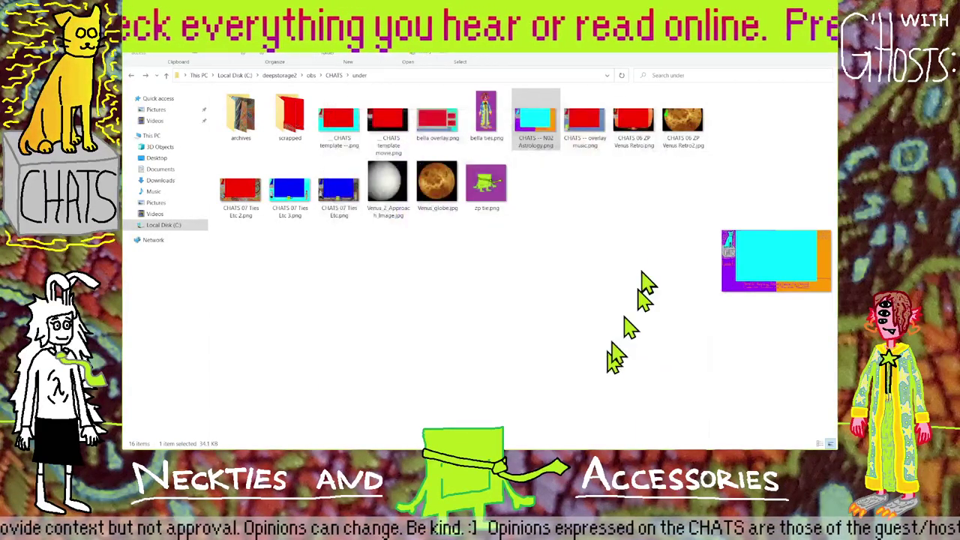
# Preview CHATS -- overlay music.png, then move CHATS 06 ZP Venus Retro.png and CHATS 06 ZP Venus Retro2.jpg into the archives folder.
pyautogui.click(595, 144)
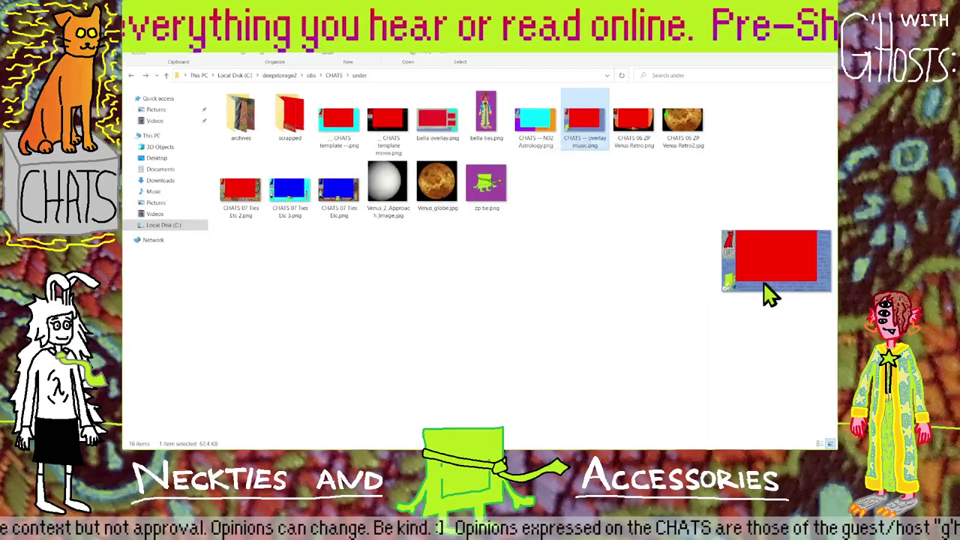
pyautogui.keyDown('ctrl'); pyautogui.click(542, 136); pyautogui.keyUp('ctrl')
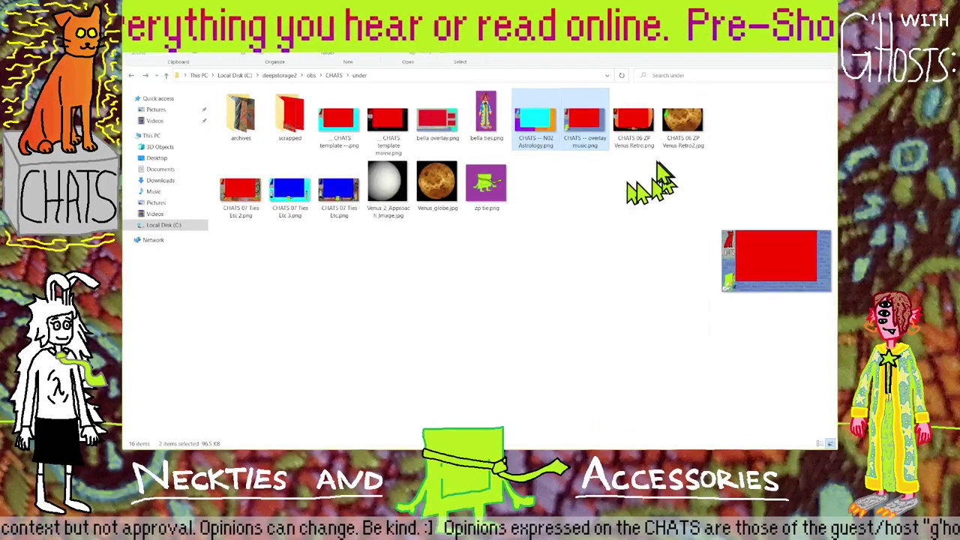
pyautogui.click(637, 132)
pyautogui.click(684, 126)
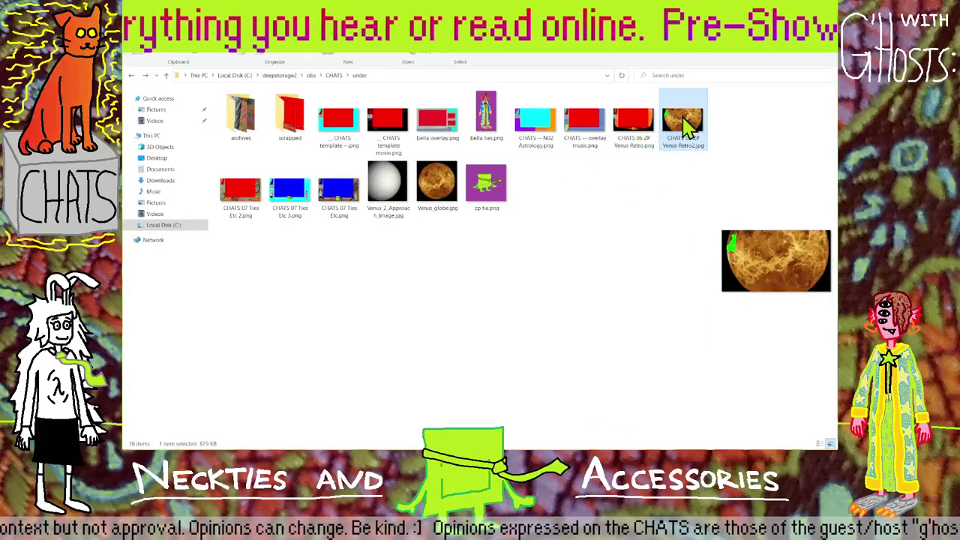
pyautogui.press('Left')
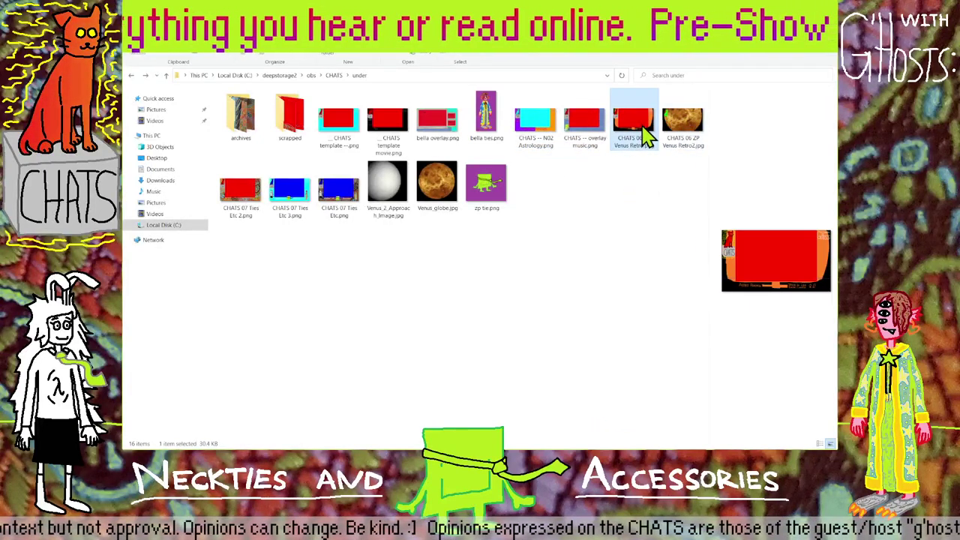
pyautogui.keyDown('ctrl'); pyautogui.click(693, 113); pyautogui.keyUp('ctrl')
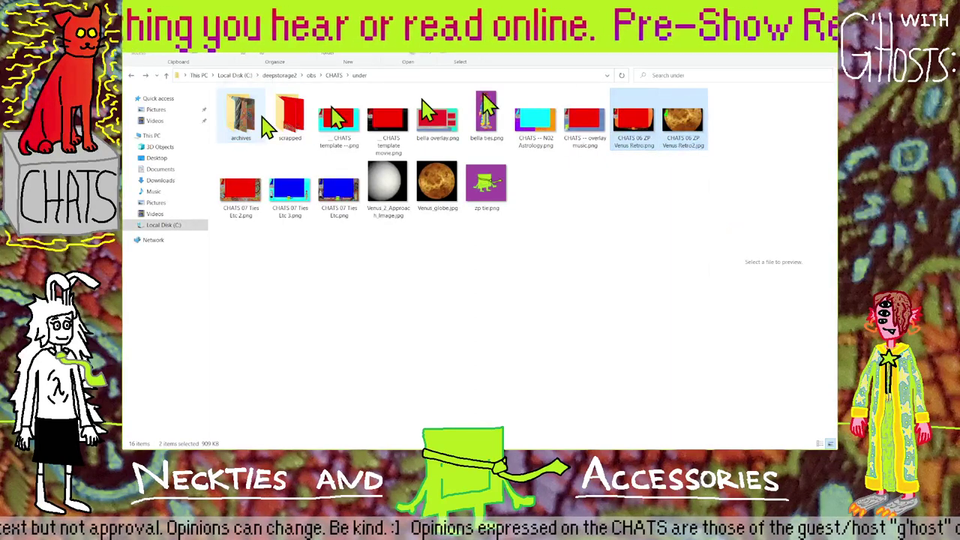
pyautogui.press('Delete')
# Move the three CHATS 07 Ties Etc images, both Venus images and zp tie.png into archives, and open the parent CHATS folder.
pyautogui.click(649, 116)
pyautogui.keyDown('ctrl'); pyautogui.click(675, 120); pyautogui.keyUp('ctrl')
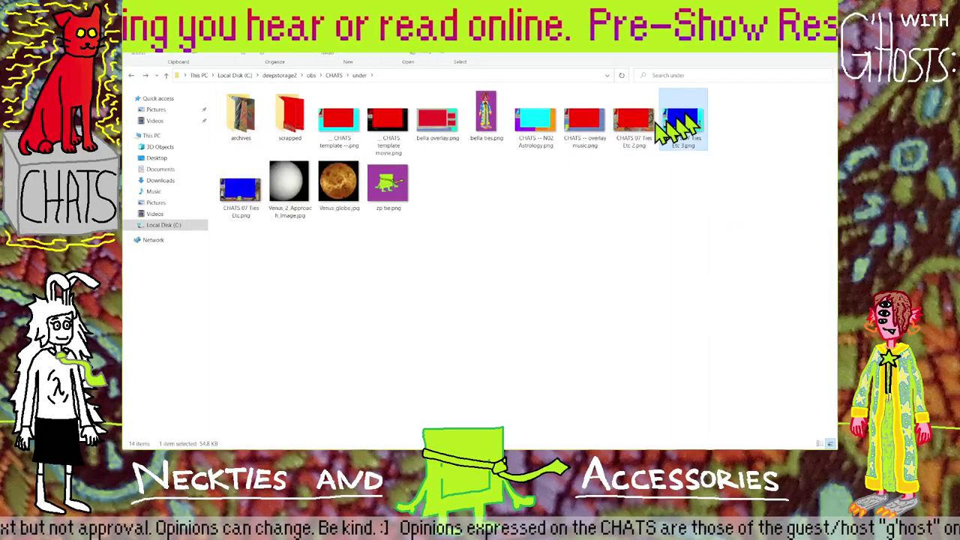
pyautogui.keyDown('ctrl'); pyautogui.click(243, 189); pyautogui.keyUp('ctrl')
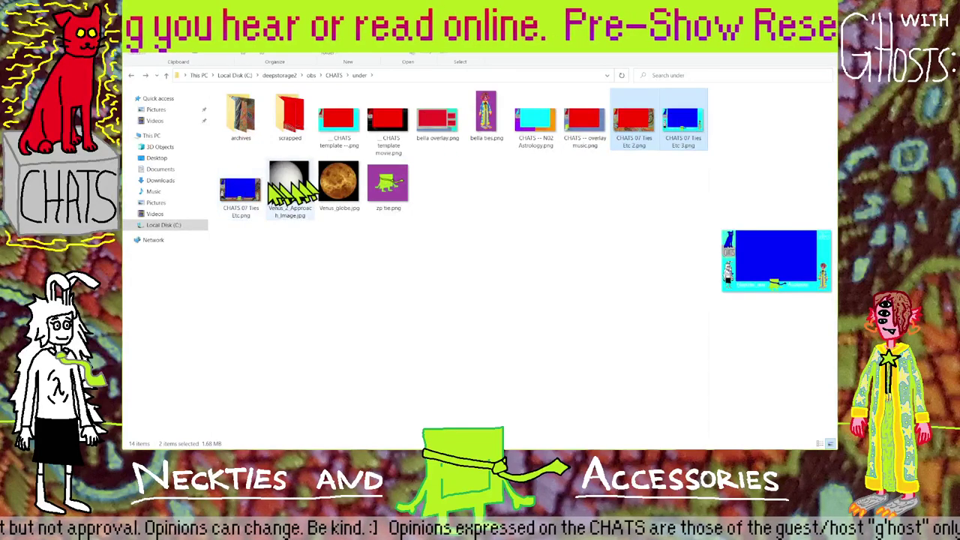
pyautogui.keyDown('ctrl'); pyautogui.click(287, 189); pyautogui.keyUp('ctrl')
pyautogui.keyDown('ctrl'); pyautogui.click(339, 184); pyautogui.keyUp('ctrl')
pyautogui.keyDown('ctrl'); pyautogui.click(388, 184); pyautogui.keyUp('ctrl')
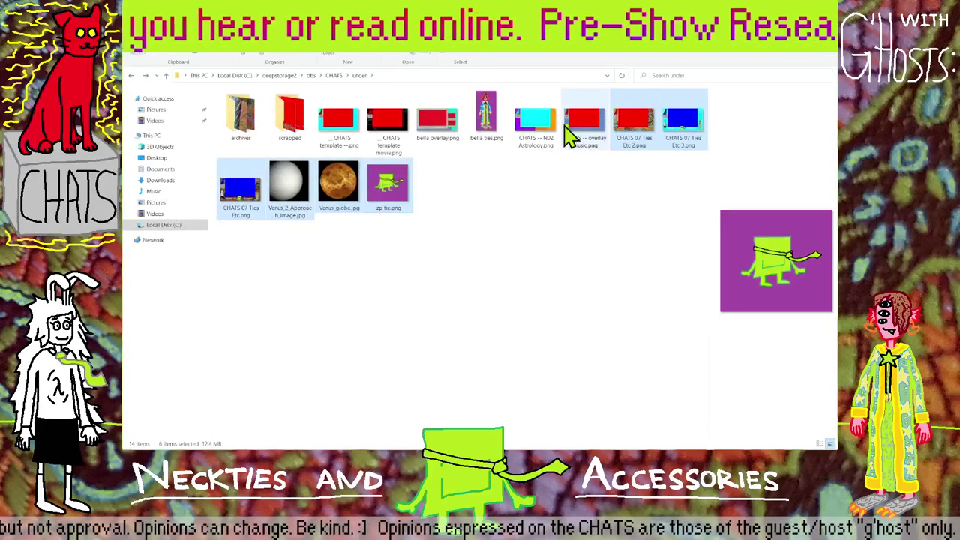
pyautogui.moveTo(634, 129); pyautogui.dragTo(240, 116)
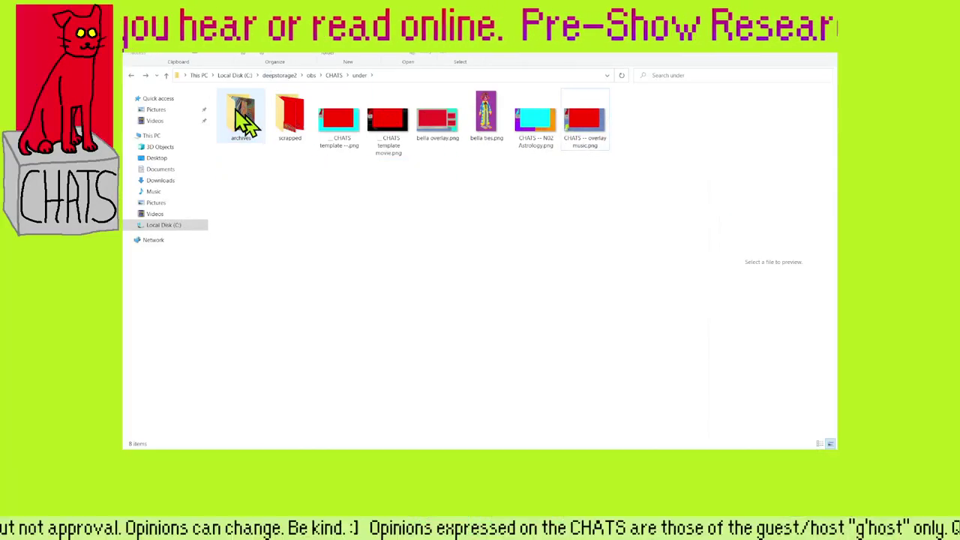
pyautogui.click(334, 75)
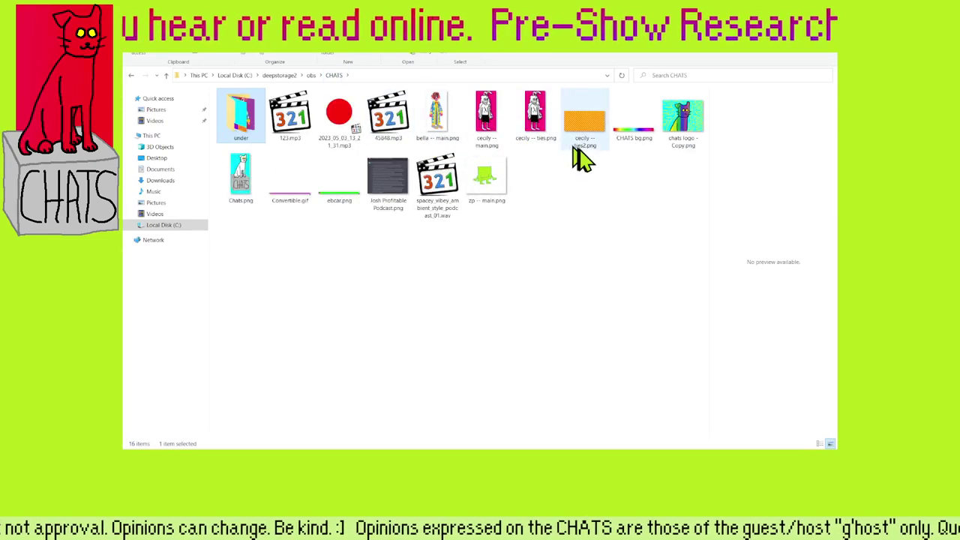
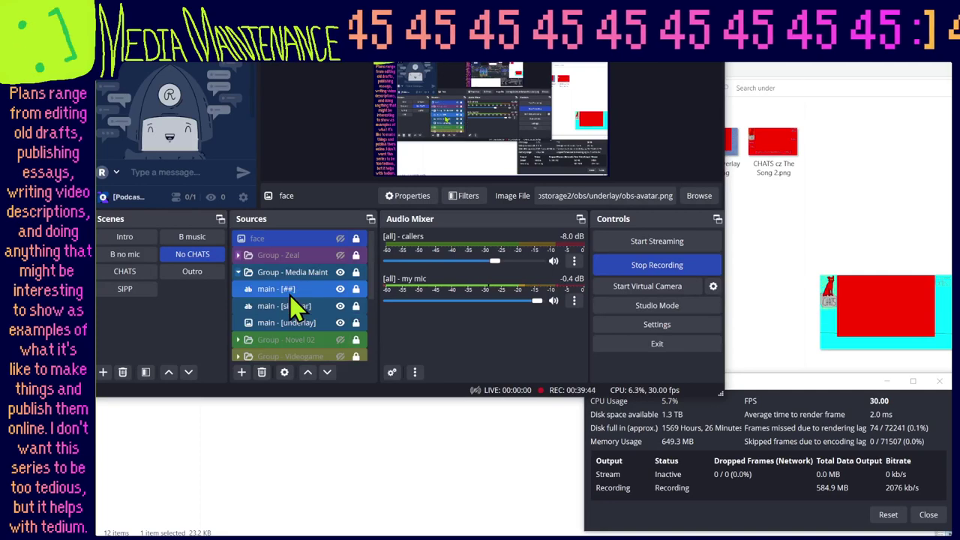
# In the No CHATS scene, collapse and hide the Media Maint group and show the Med Mean group.
pyautogui.click(240, 273)
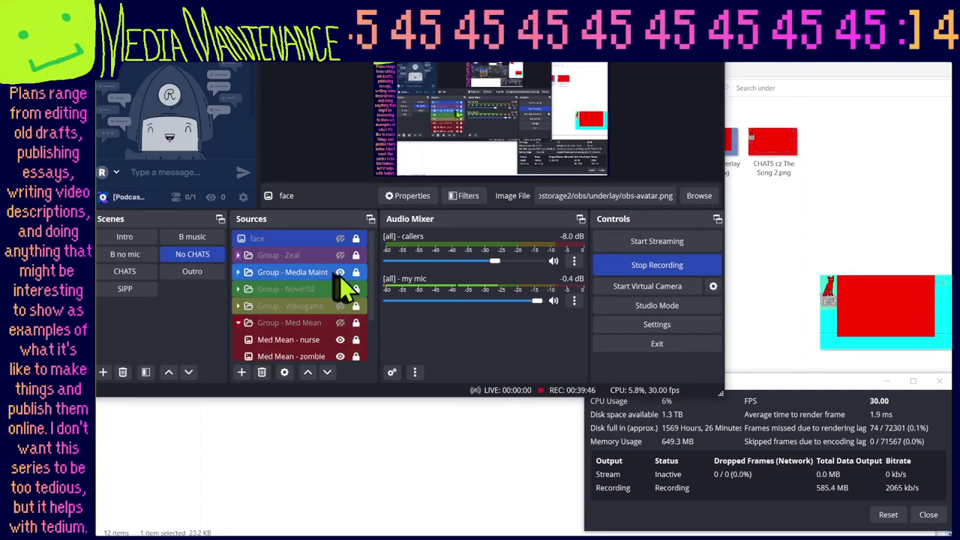
pyautogui.click(340, 272)
pyautogui.click(341, 323)
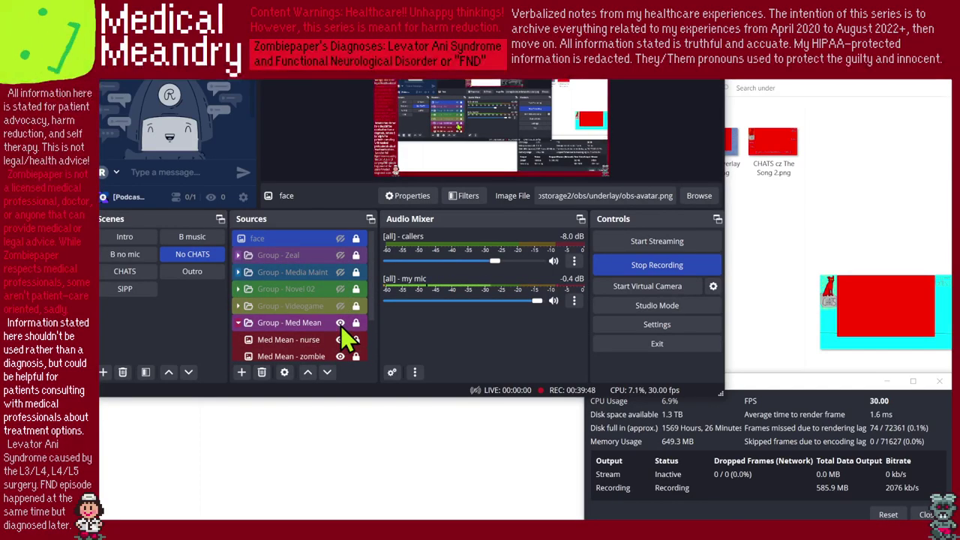
# Check the image files used by the Med Mean nurse and zombie sources, closing their properties without changes.
pyautogui.scroll(-2, 315, 341)
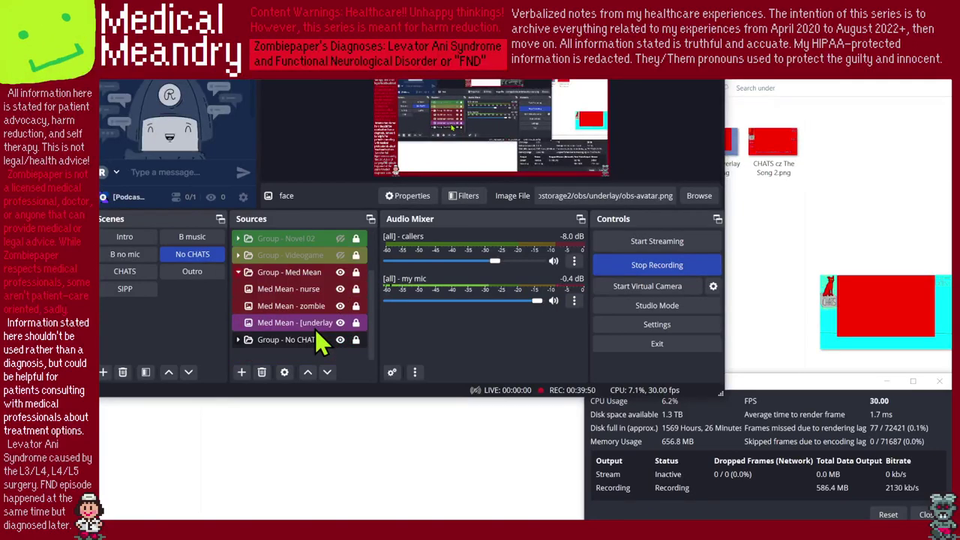
pyautogui.click(324, 307)
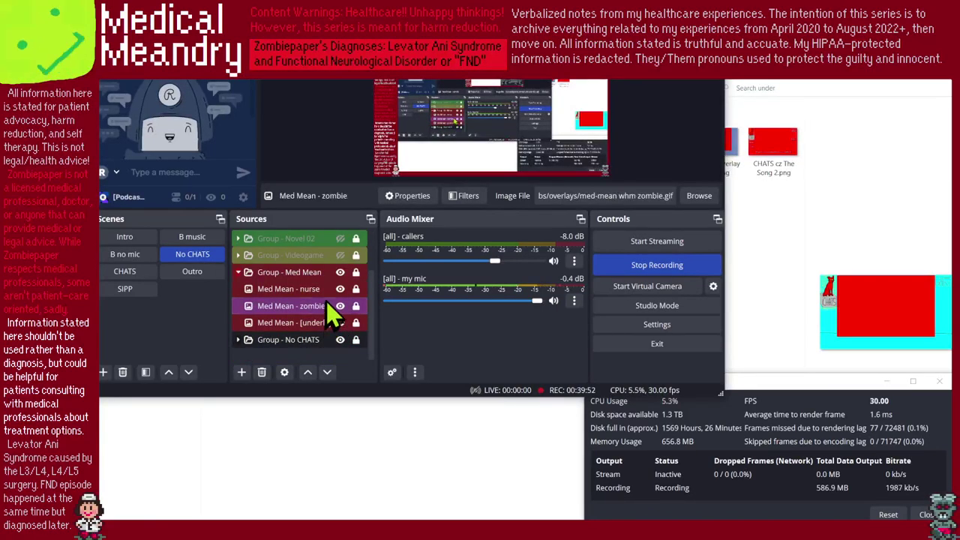
pyautogui.doubleClick(327, 289)
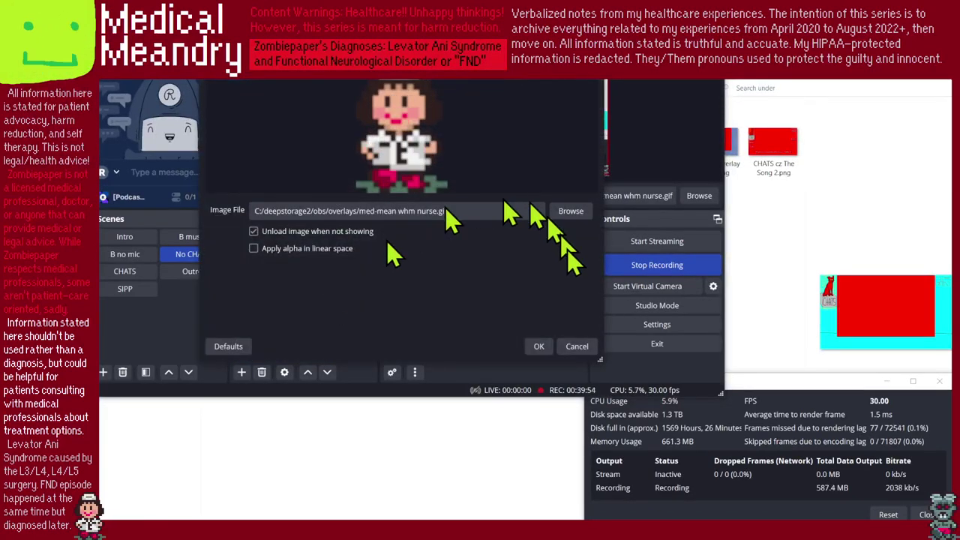
pyautogui.click(572, 346)
pyautogui.click(299, 306)
pyautogui.doubleClick(299, 306)
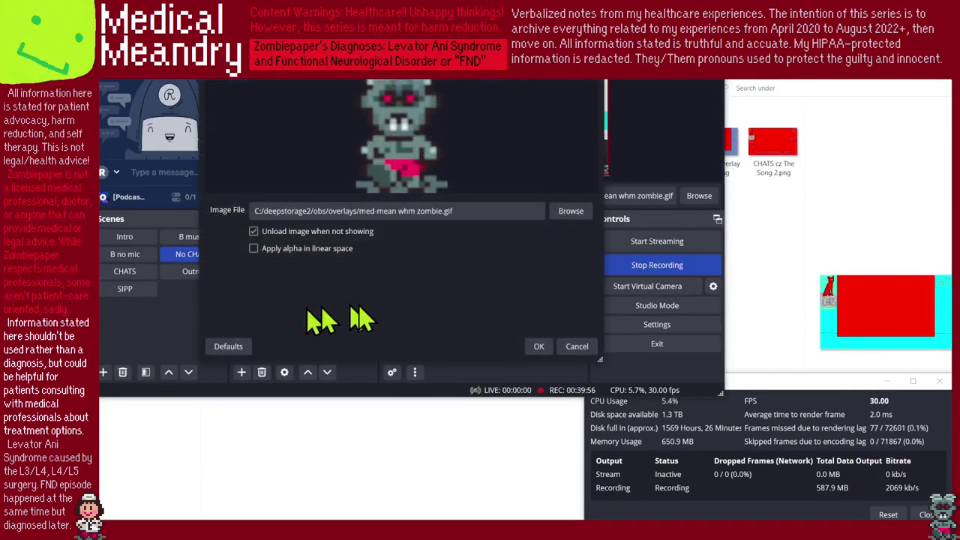
pyautogui.click(576, 345)
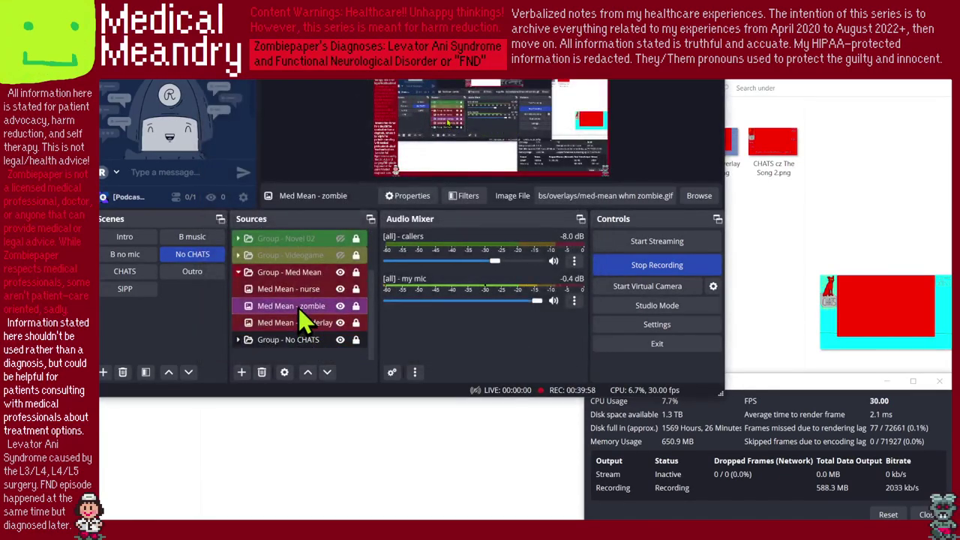
# Remove the Med Mean - zombie source from the scene.
pyautogui.rightClick(298, 305)
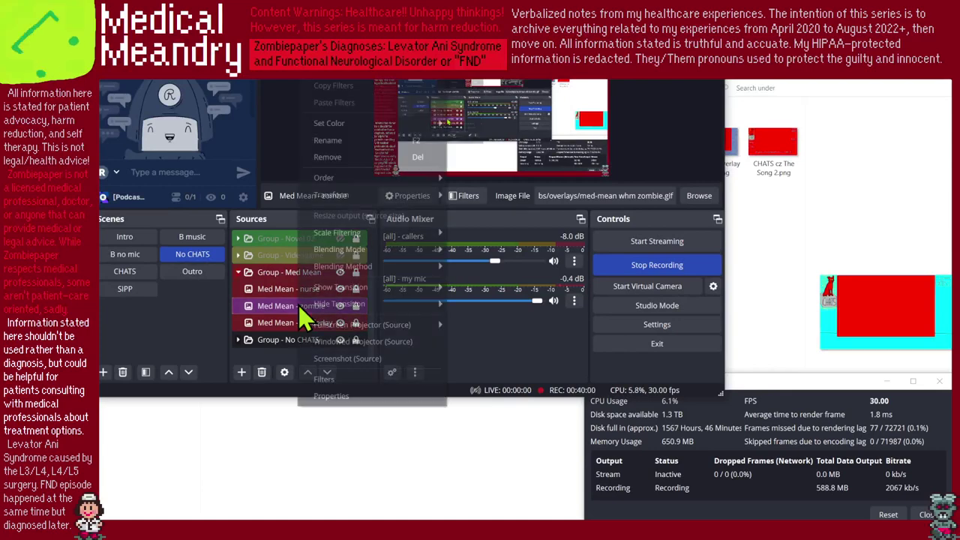
pyautogui.moveTo(369, 202)
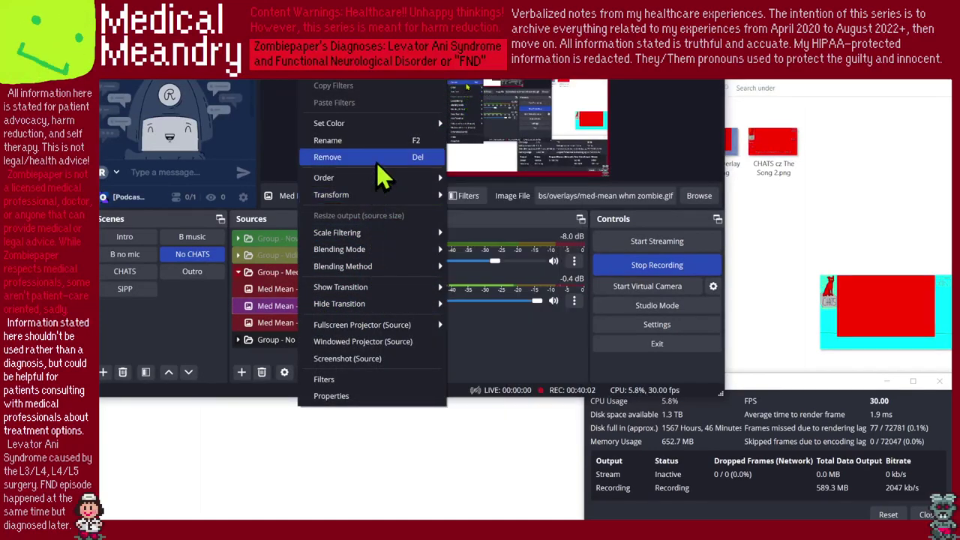
pyautogui.click(376, 158)
pyautogui.click(461, 219)
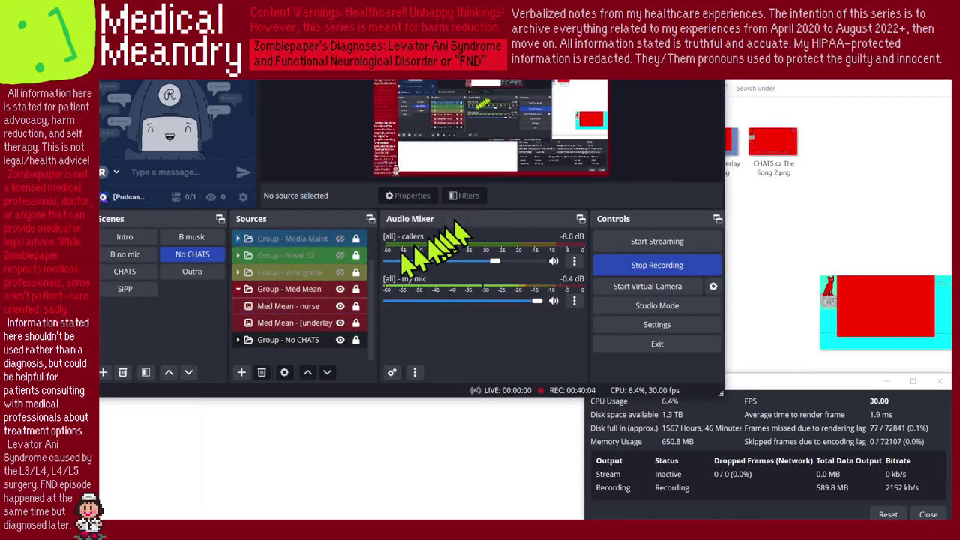
# Check the image file of the Med Mean - nurse source and remove that source from the scene.
pyautogui.click(306, 304)
pyautogui.rightClick(306, 304)
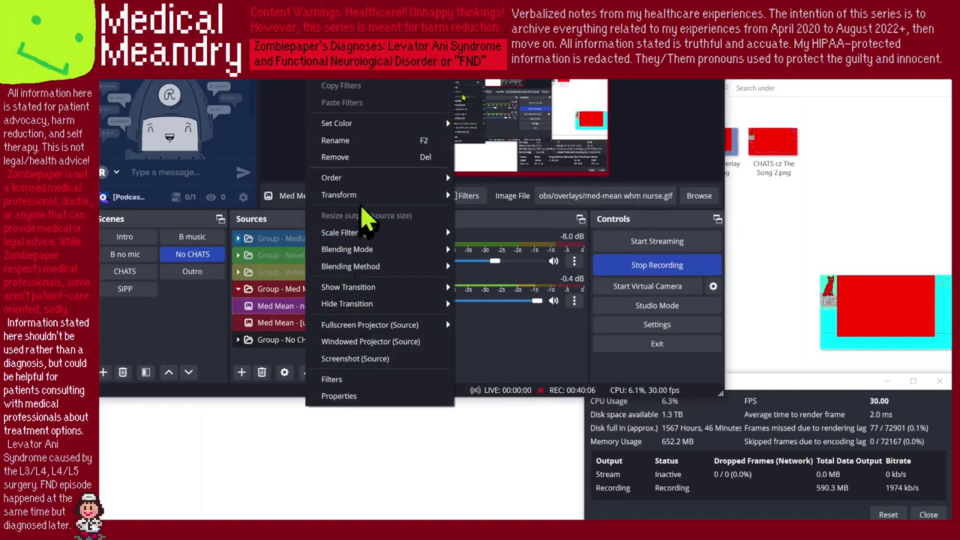
pyautogui.click(262, 288)
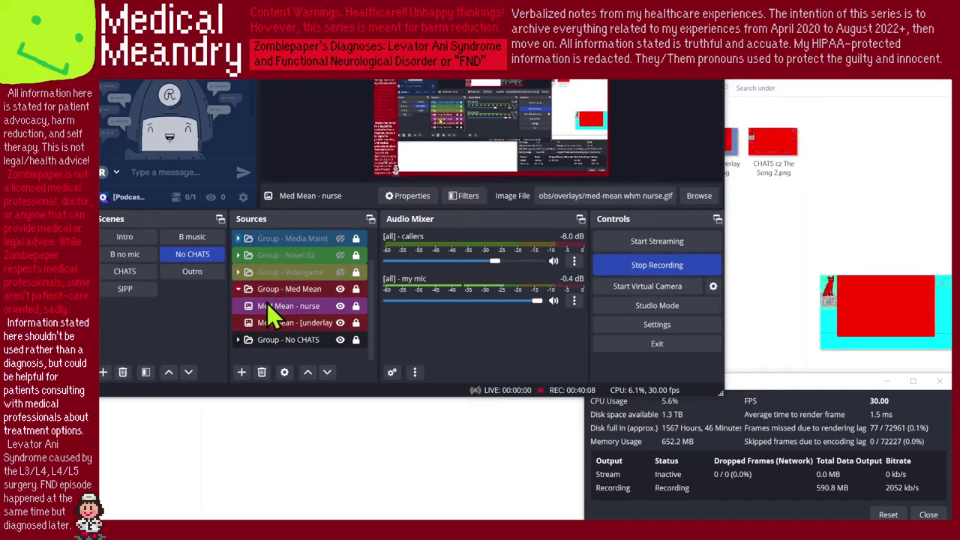
pyautogui.doubleClick(267, 303)
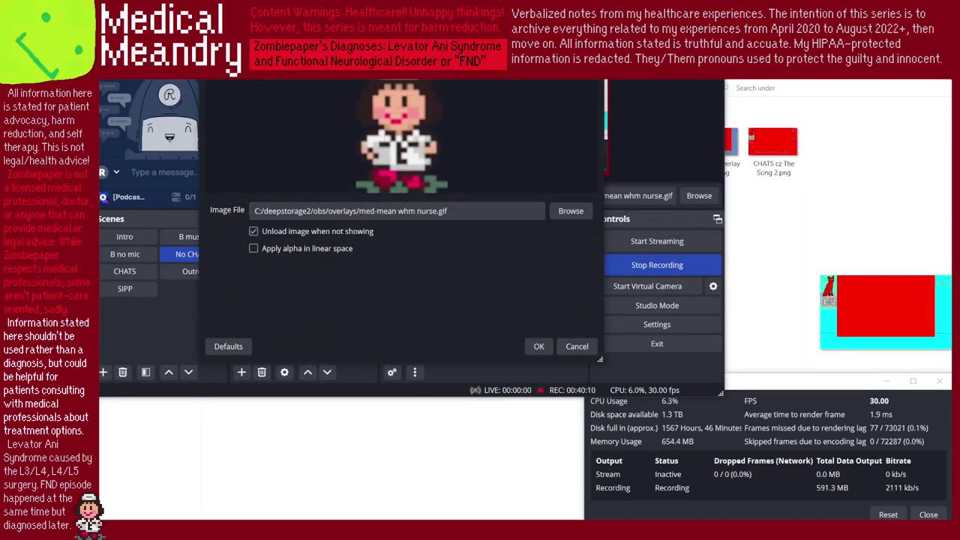
pyautogui.press('Escape')
pyautogui.rightClick(300, 310)
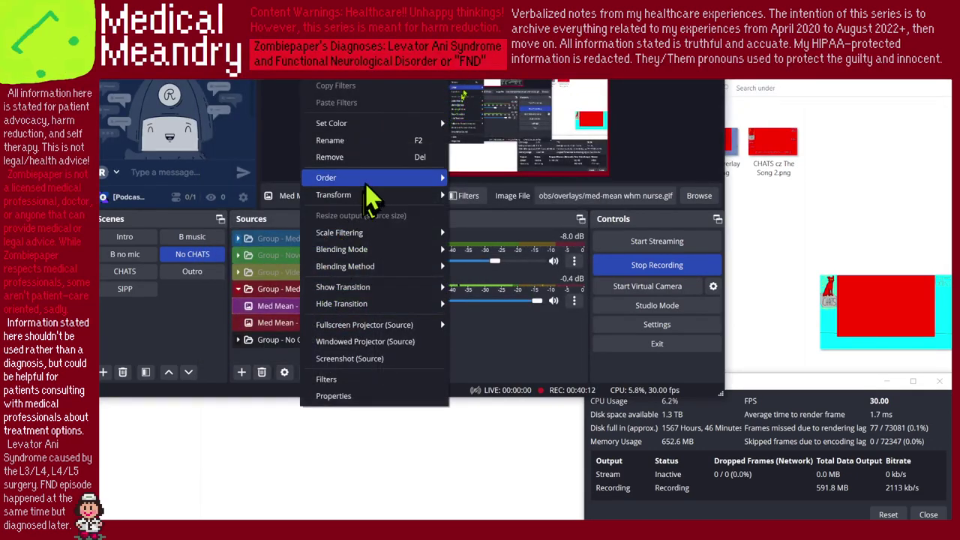
pyautogui.click(370, 155)
pyautogui.click(459, 219)
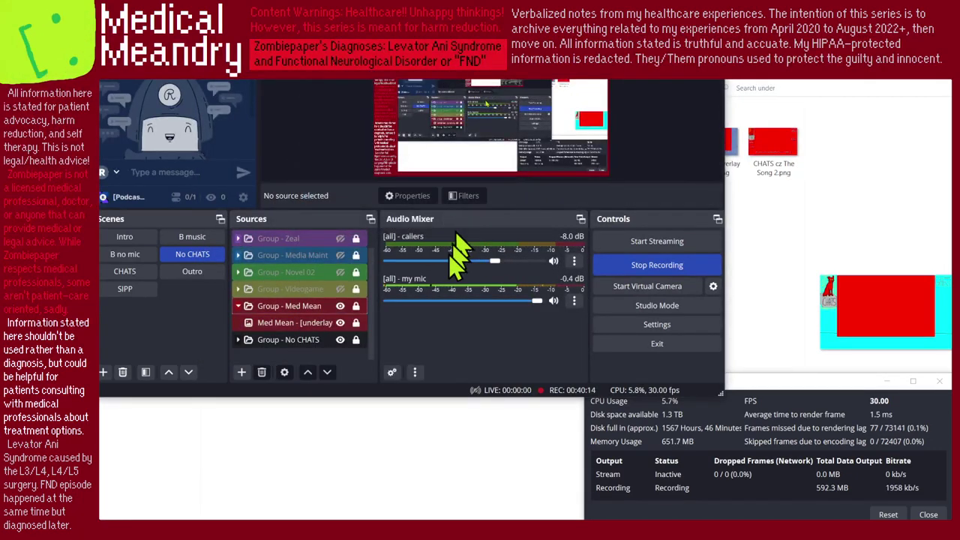
# Switch to File Explorer and move the Cat-Chartreux image from the under folder to its parent CHATS folder, then open CHATS.
pyautogui.hotkey('alt', 'Tab')
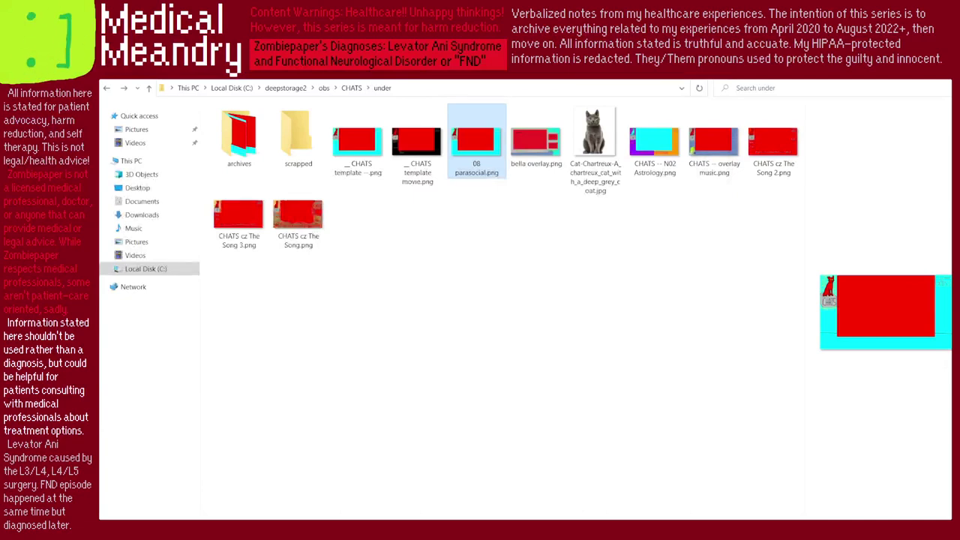
pyautogui.moveTo(555, 82); pyautogui.dragTo(553, 116)
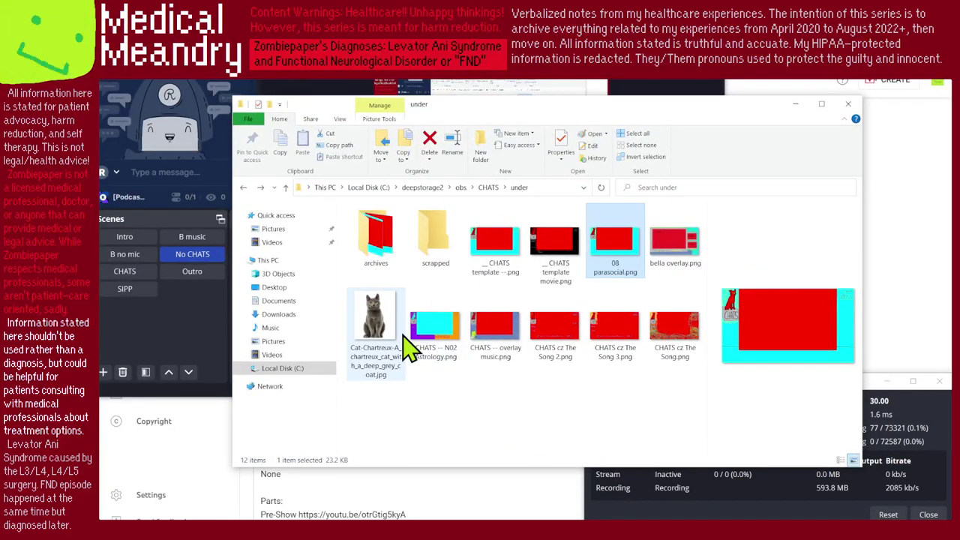
pyautogui.moveTo(382, 341); pyautogui.dragTo(495, 199)
pyautogui.click(489, 188)
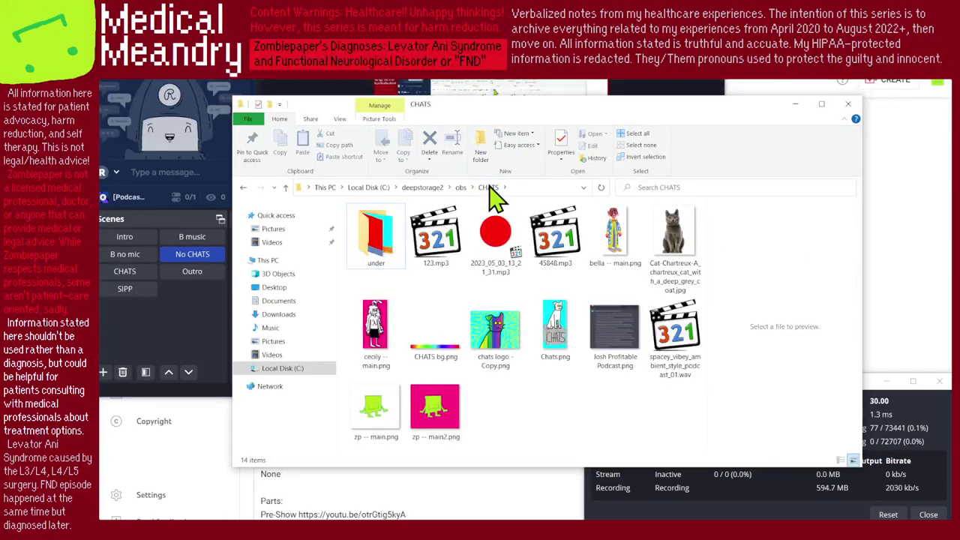
# Preview the cat, cecily -- main.png and zp -- main2.png images in the CHATS folder, then close that window.
pyautogui.click(679, 273)
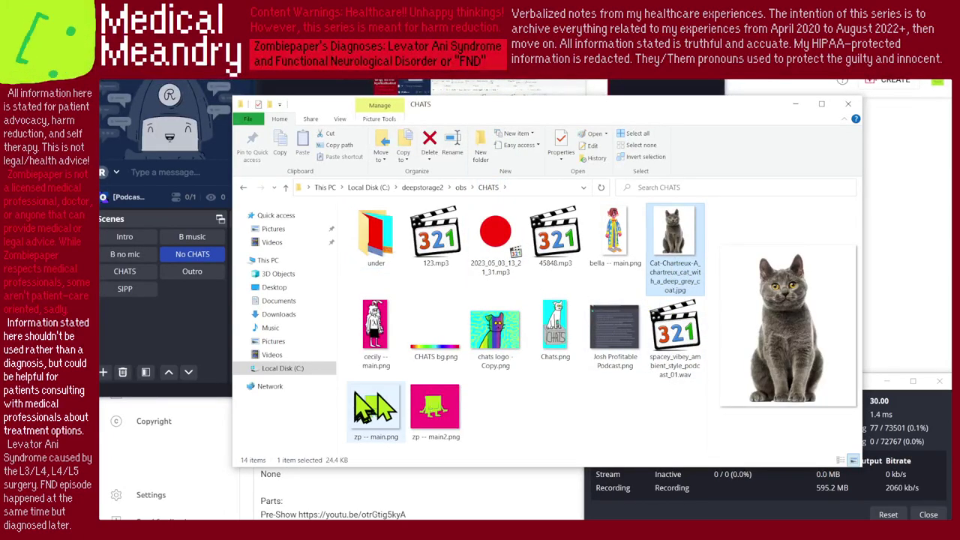
pyautogui.click(379, 369)
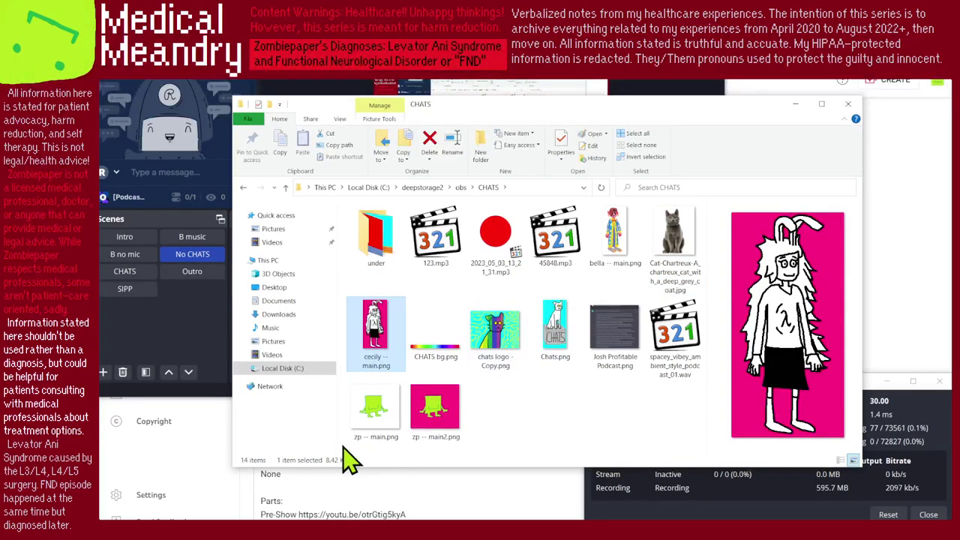
pyautogui.click(438, 409)
pyautogui.click(544, 411)
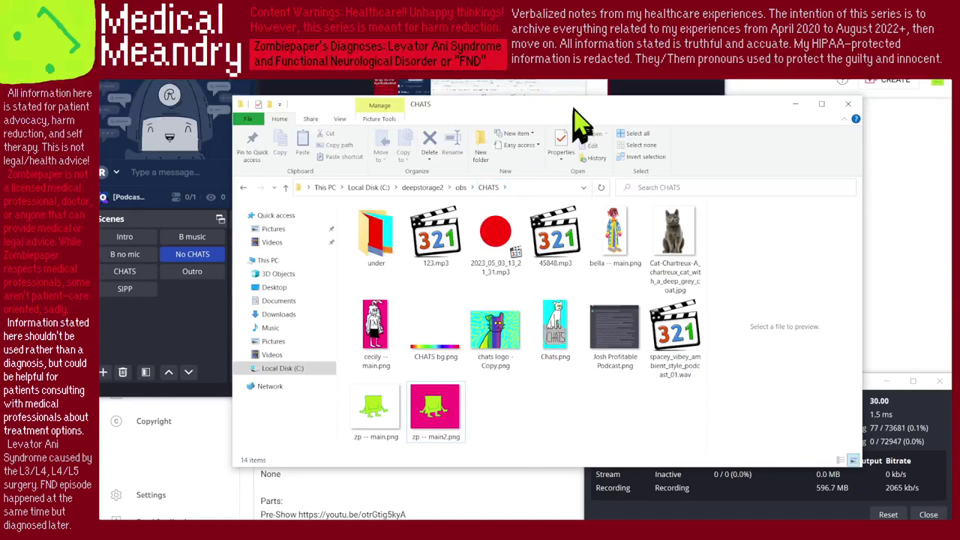
pyautogui.hotkey('alt', 'F4')
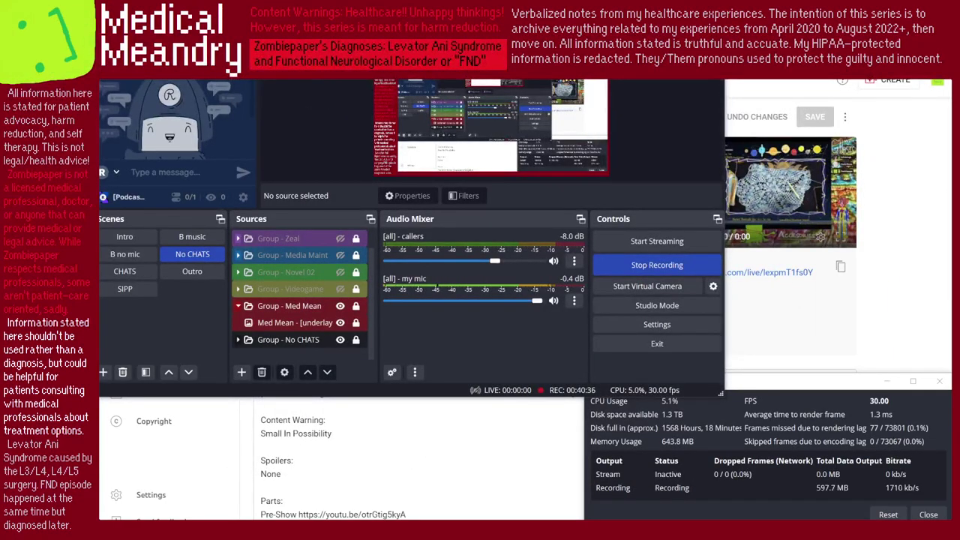
# In the other File Explorer window, look through the underlay and SIPP folders and return to the obs folder.
pyautogui.hotkey('alt', 'Tab')
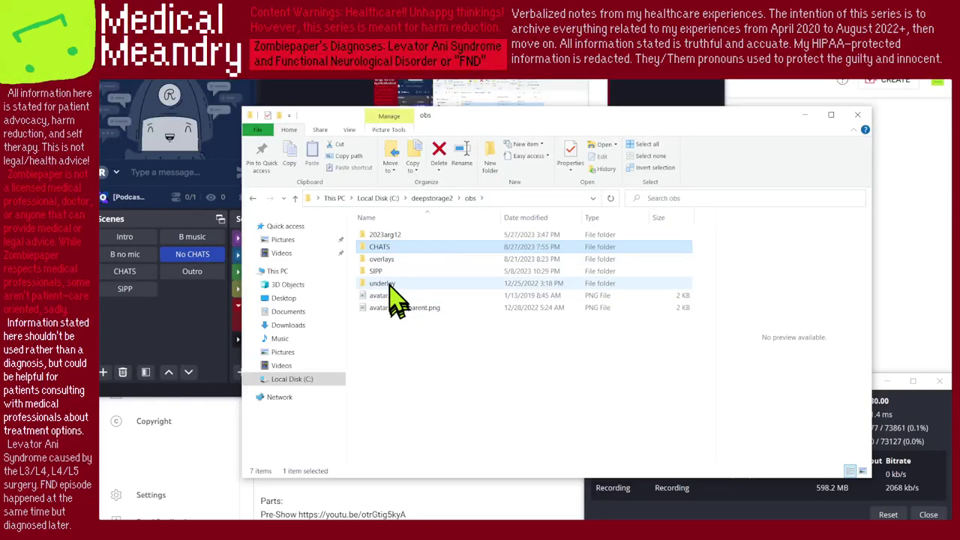
pyautogui.doubleClick(383, 284)
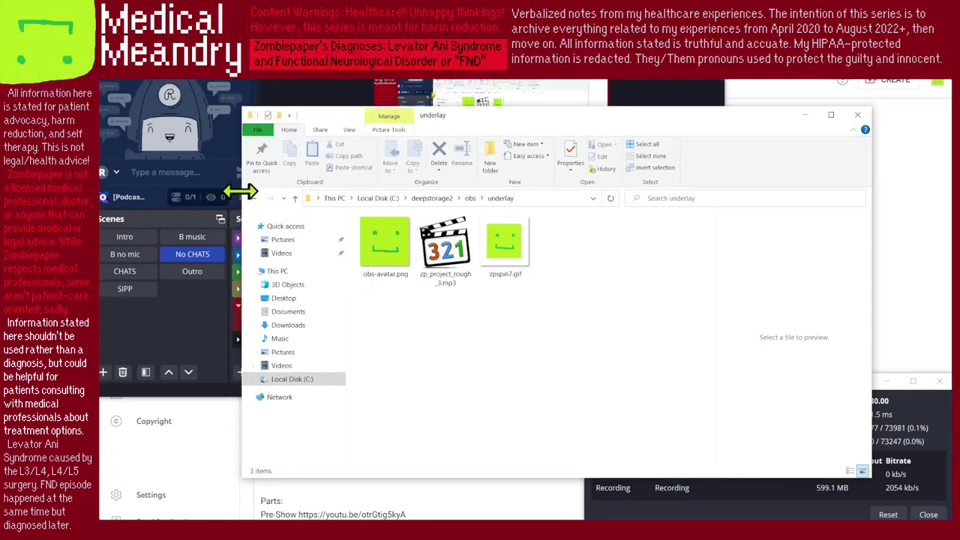
pyautogui.click(254, 199)
pyautogui.doubleClick(392, 271)
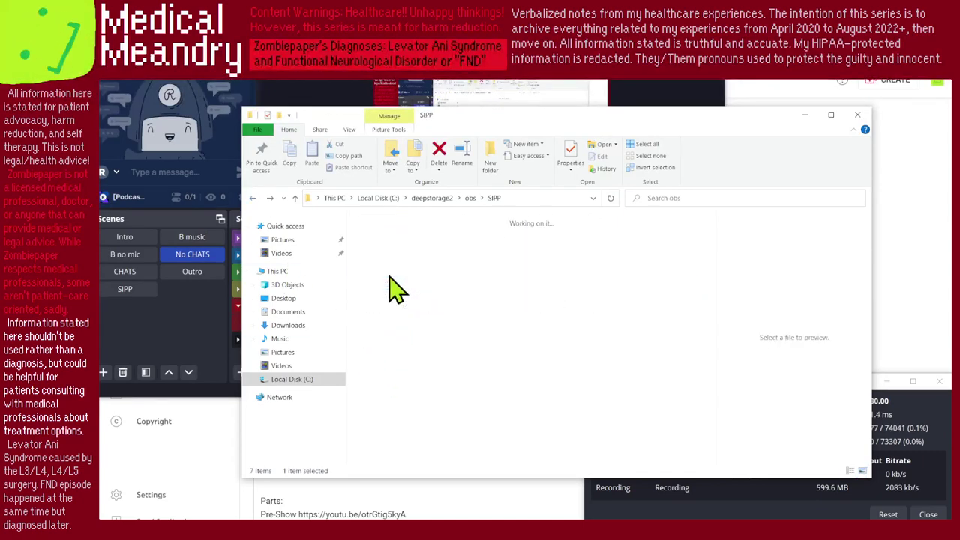
pyautogui.scroll(-5, 686, 364)
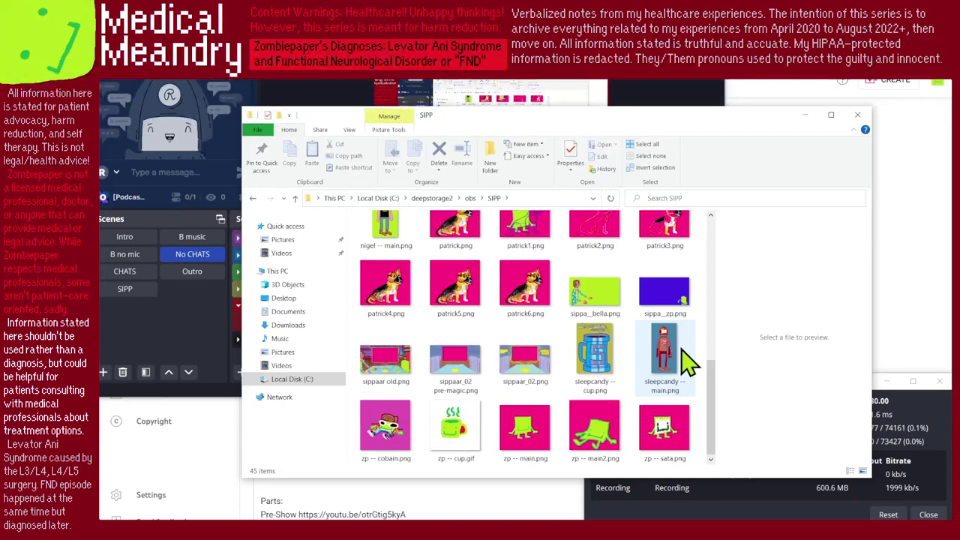
pyautogui.scroll(5, 686, 364)
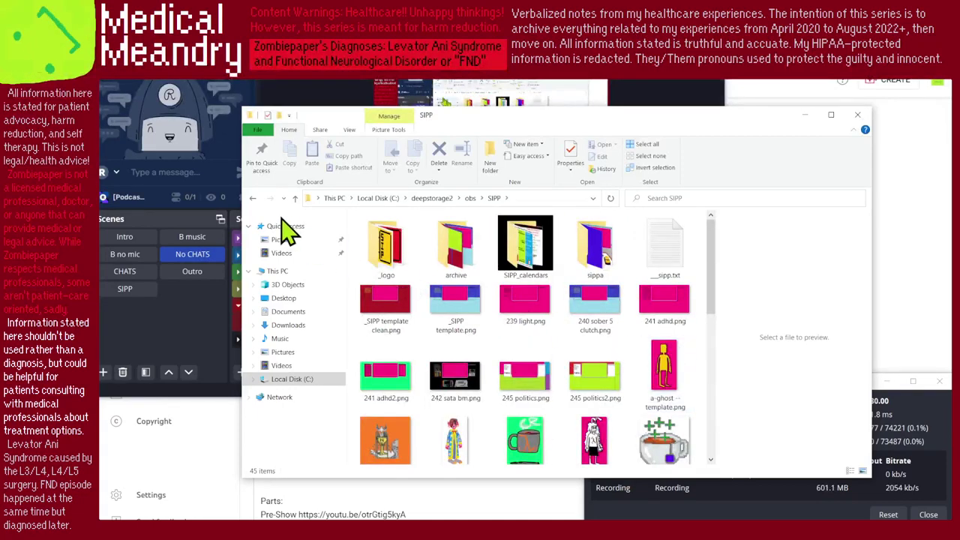
pyautogui.click(254, 199)
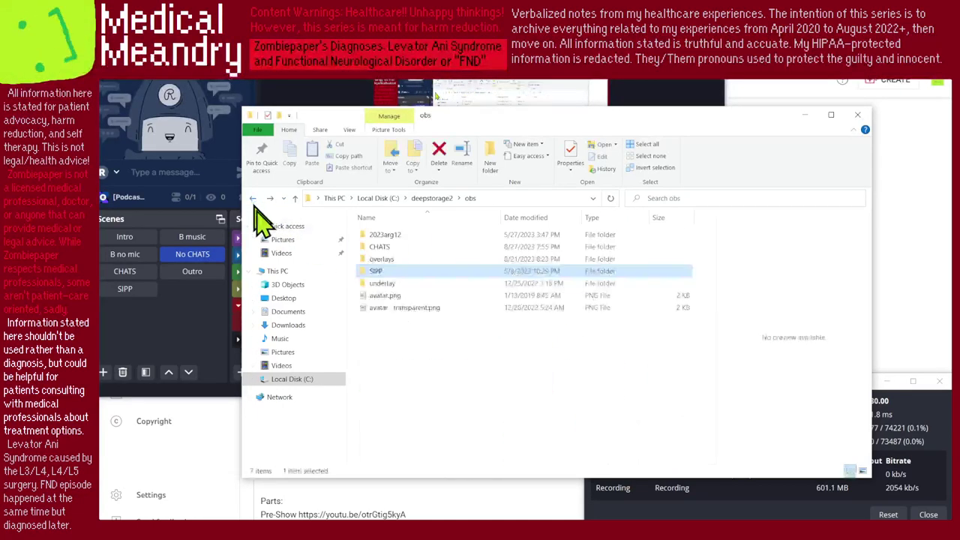
# In the overlays folder, rename the med-mean nurse image mmnurse.gif and the zombie image mmzombie.gif, then minimize the window.
pyautogui.doubleClick(383, 260)
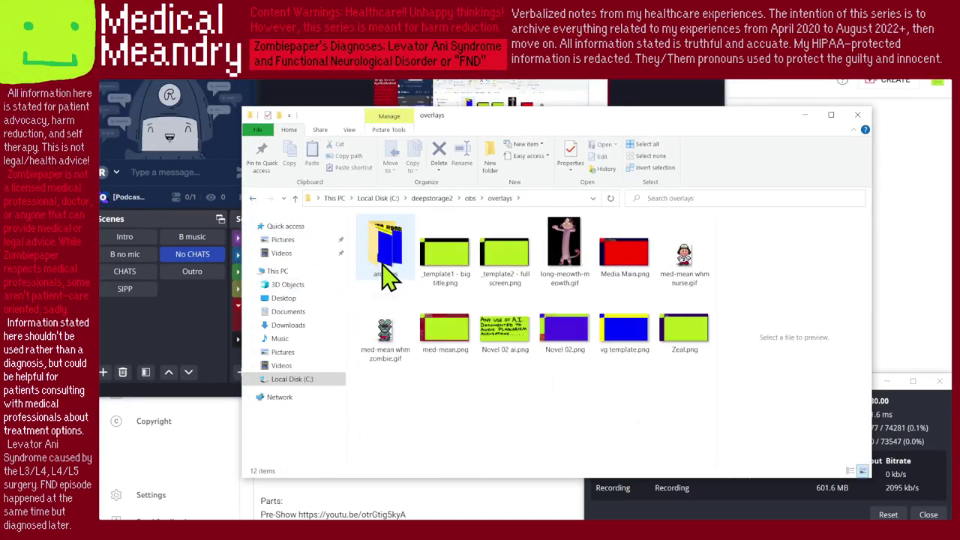
pyautogui.click(574, 288)
pyautogui.click(682, 279)
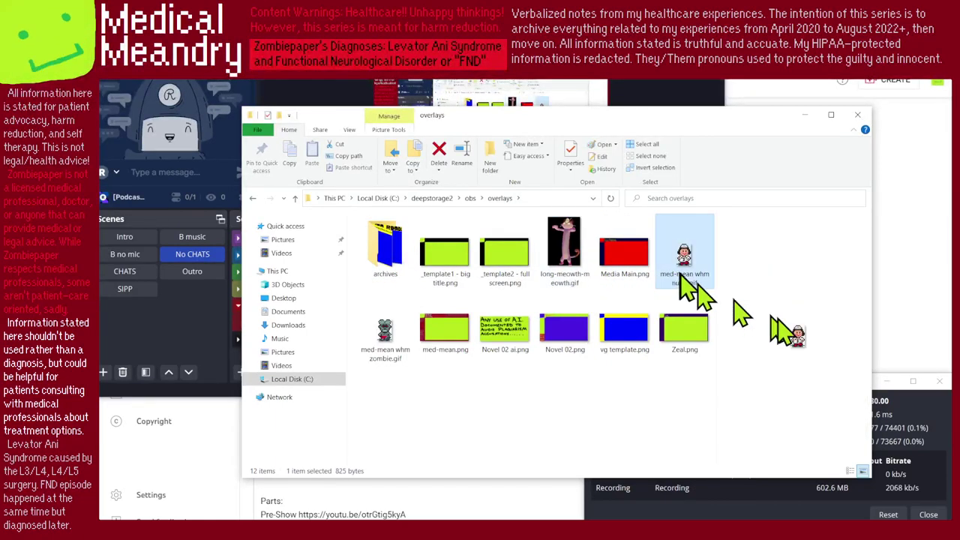
pyautogui.press('F2')
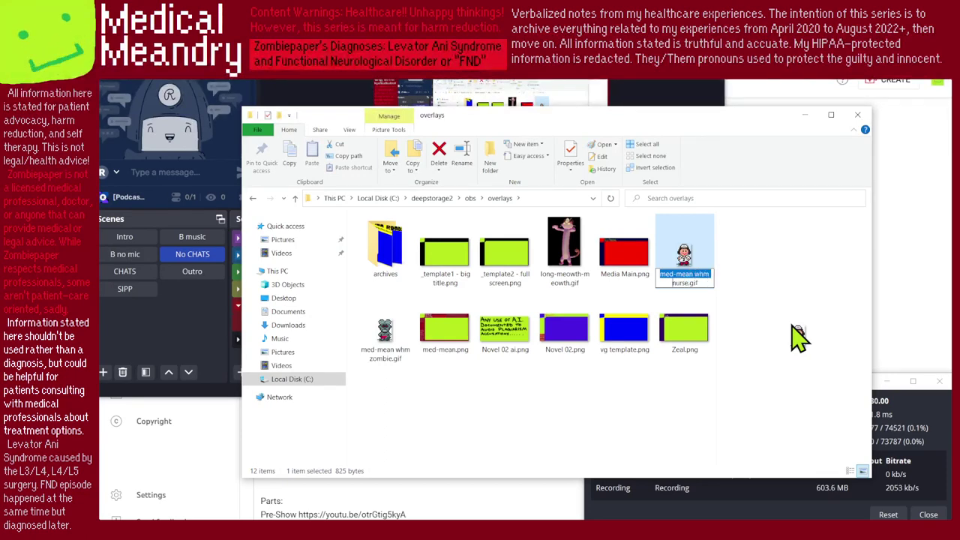
pyautogui.press('Tab')
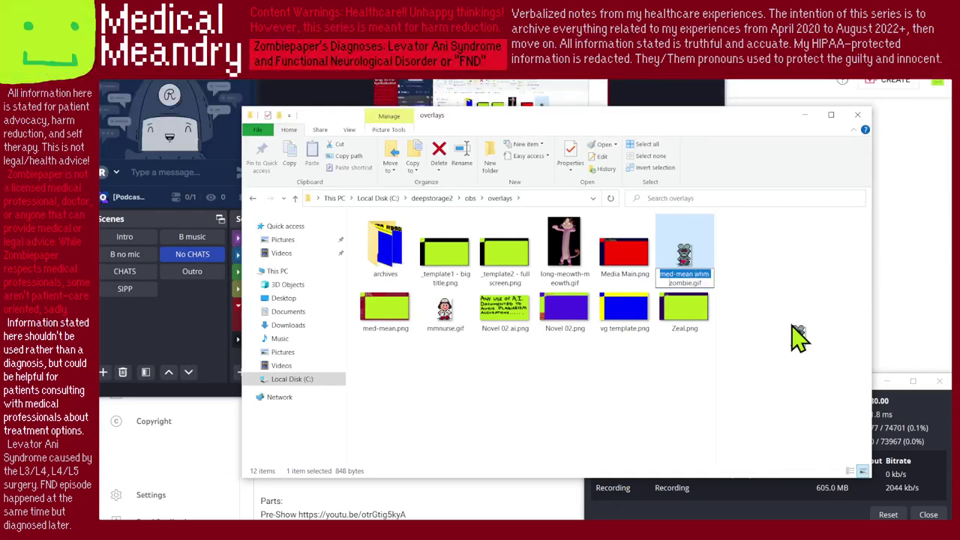
pyautogui.write('m')
pyautogui.press('Return')
pyautogui.press('Right')
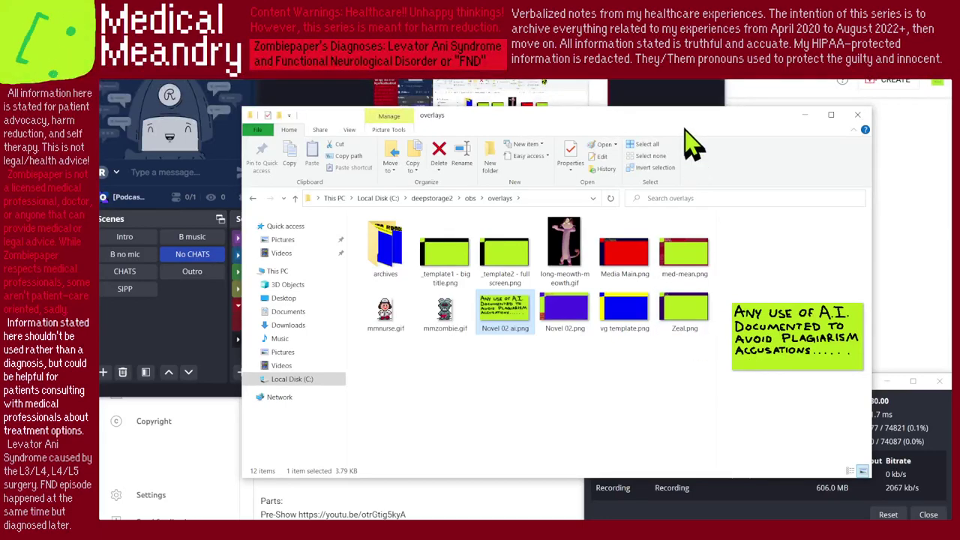
pyautogui.click(805, 114)
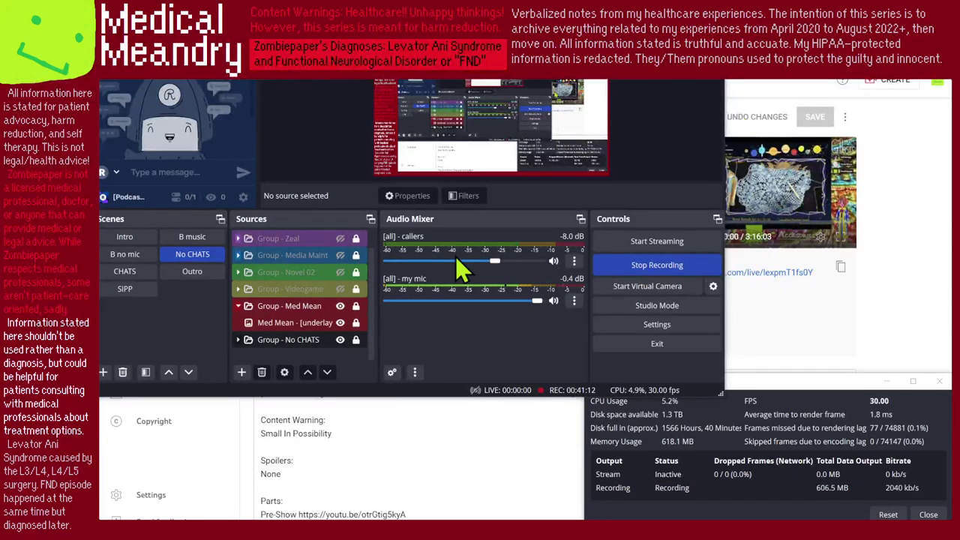
# Check the sources inside the Novel 02 group and the properties of the Med Mean underlay without changing them.
pyautogui.click(239, 272)
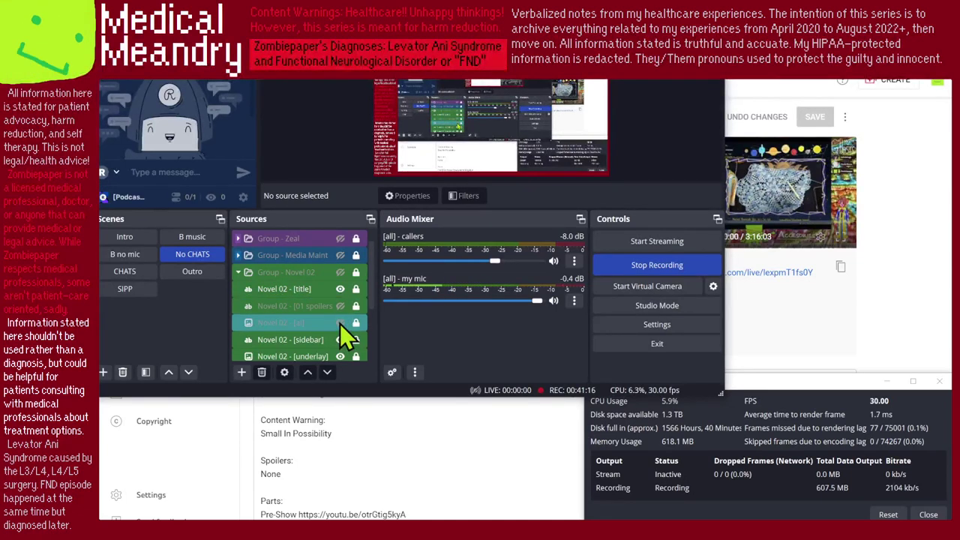
pyautogui.click(239, 272)
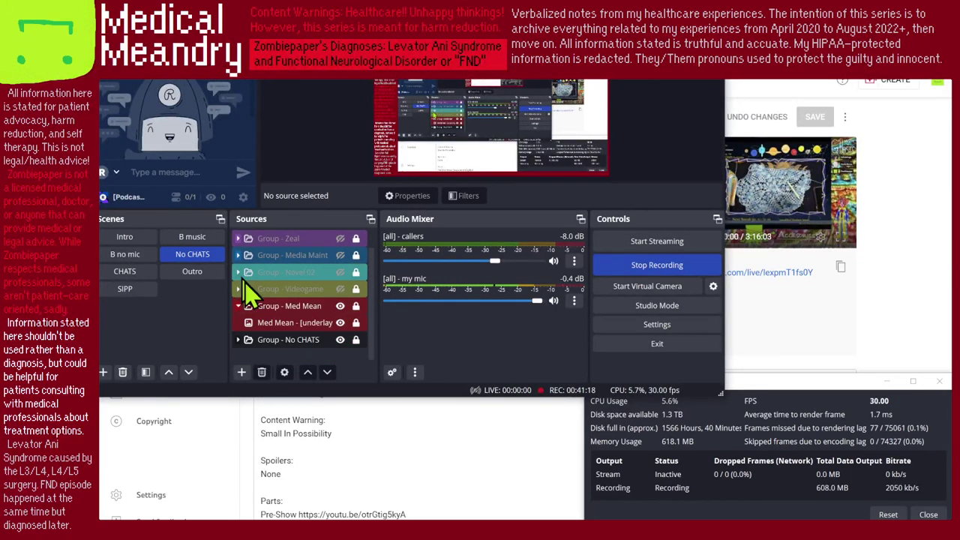
pyautogui.doubleClick(328, 323)
pyautogui.press('Escape')
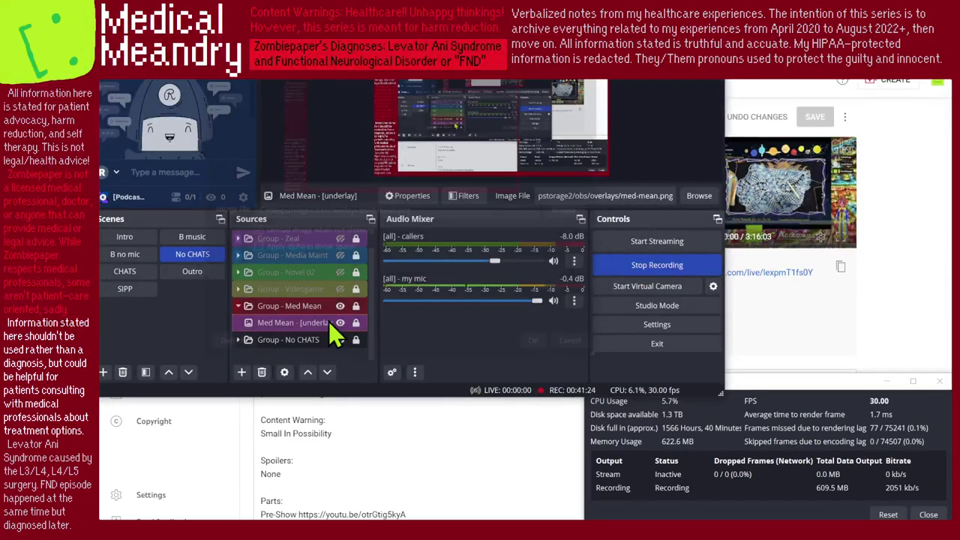
# Hide and collapse the Med Mean group in the No CHATS scene.
pyautogui.click(340, 306)
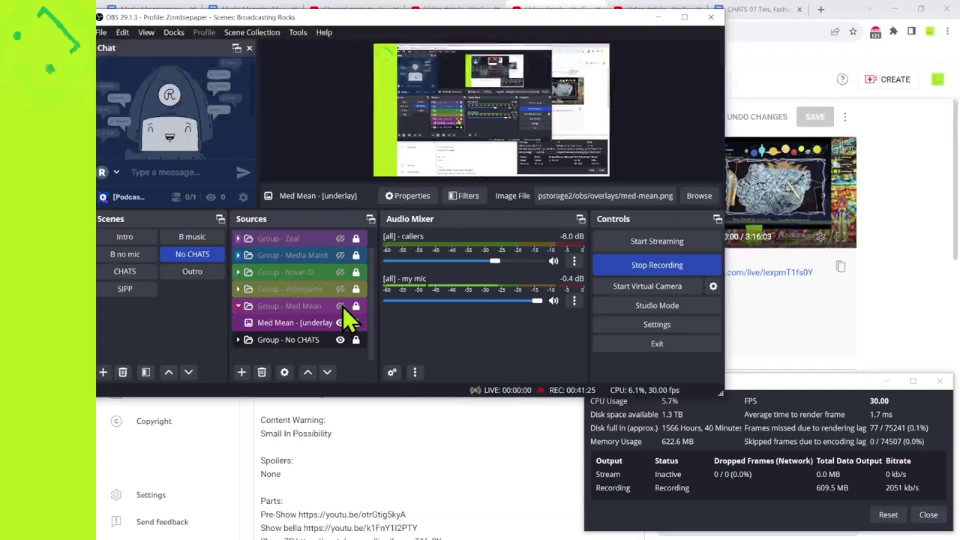
pyautogui.click(238, 306)
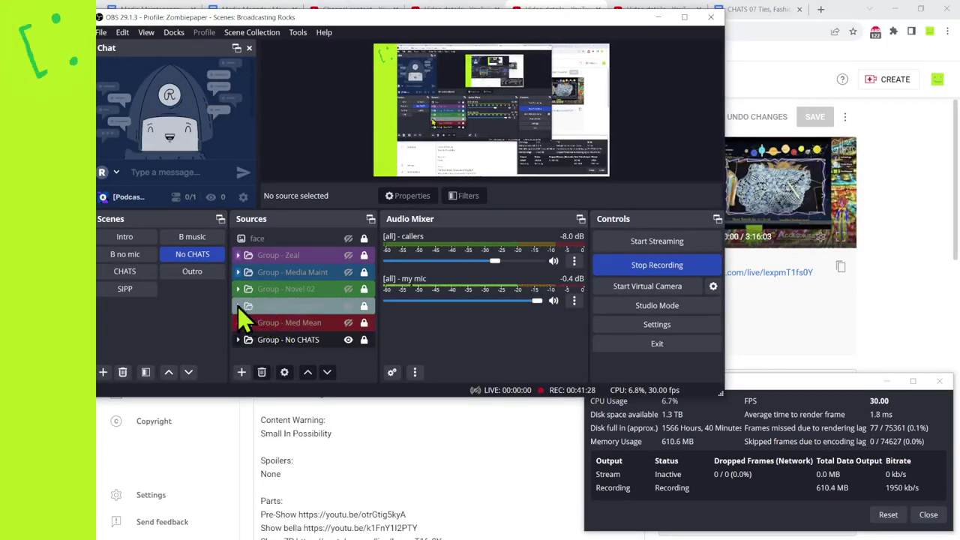
# Expand the Videogame group and check the properties of VG Picross, vg steins title and vg steins side without changing them.
pyautogui.click(237, 306)
pyautogui.scroll(-1, 328, 318)
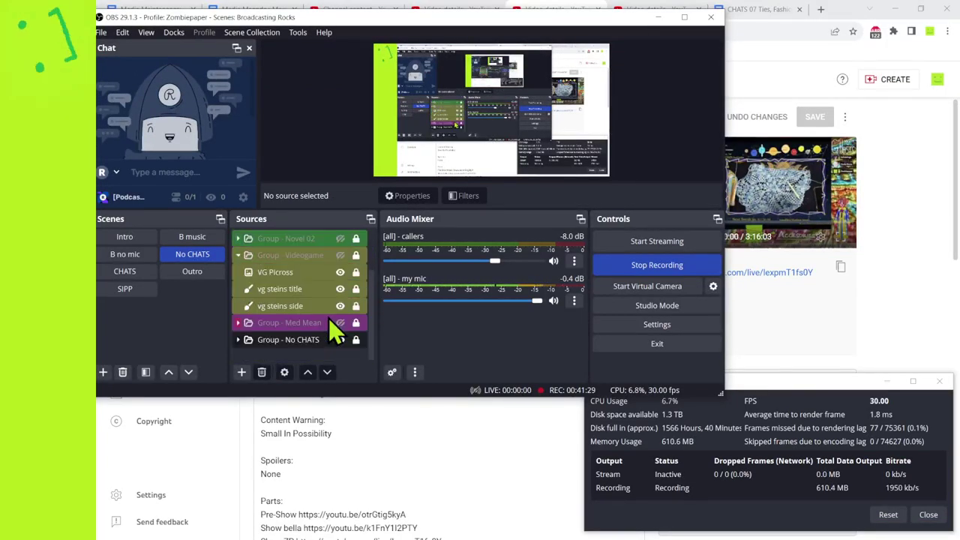
pyautogui.click(318, 274)
pyautogui.doubleClick(318, 274)
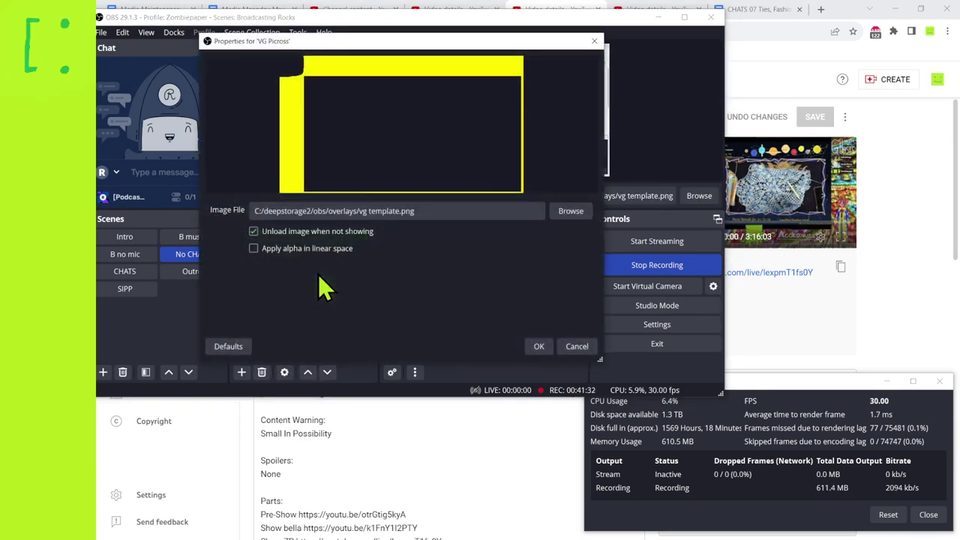
pyautogui.press('Escape')
pyautogui.doubleClick(314, 294)
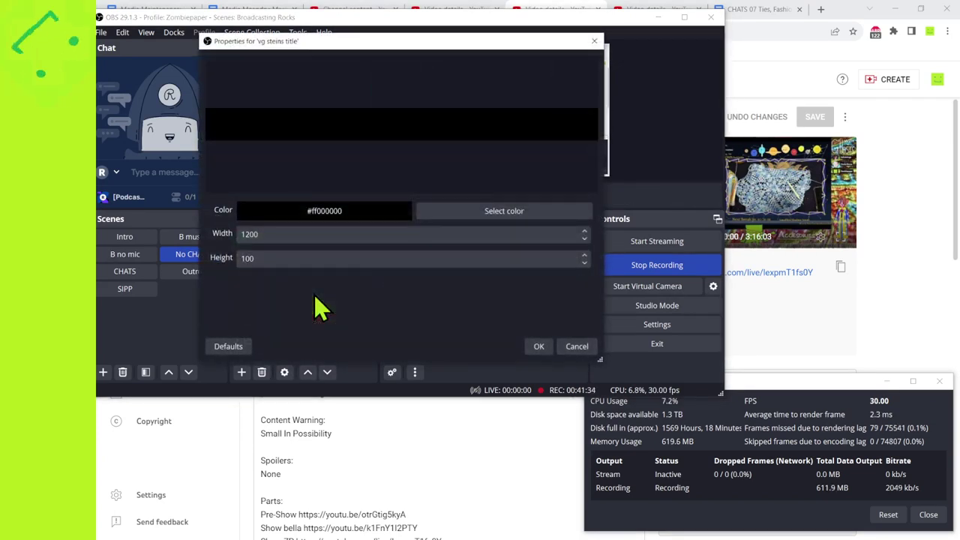
pyautogui.press('Escape')
pyautogui.click(321, 306)
pyautogui.doubleClick(321, 306)
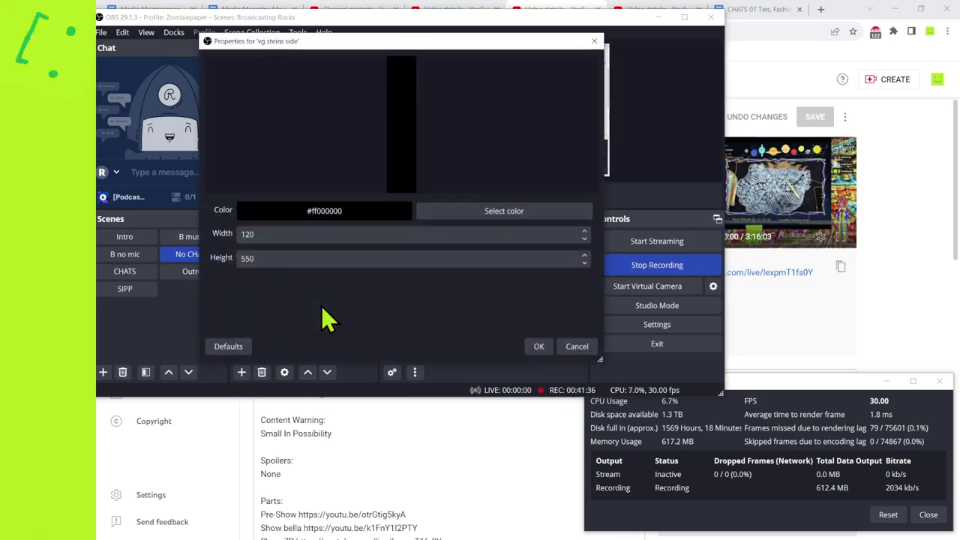
pyautogui.press('Escape')
pyautogui.keyDown('ctrl'); pyautogui.click(345, 291); pyautogui.keyUp('ctrl')
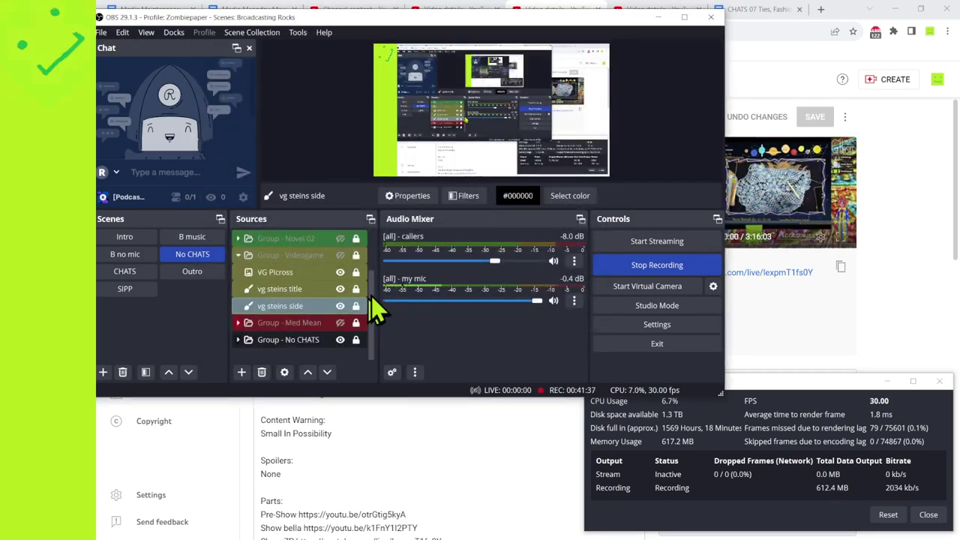
pyautogui.click(329, 301)
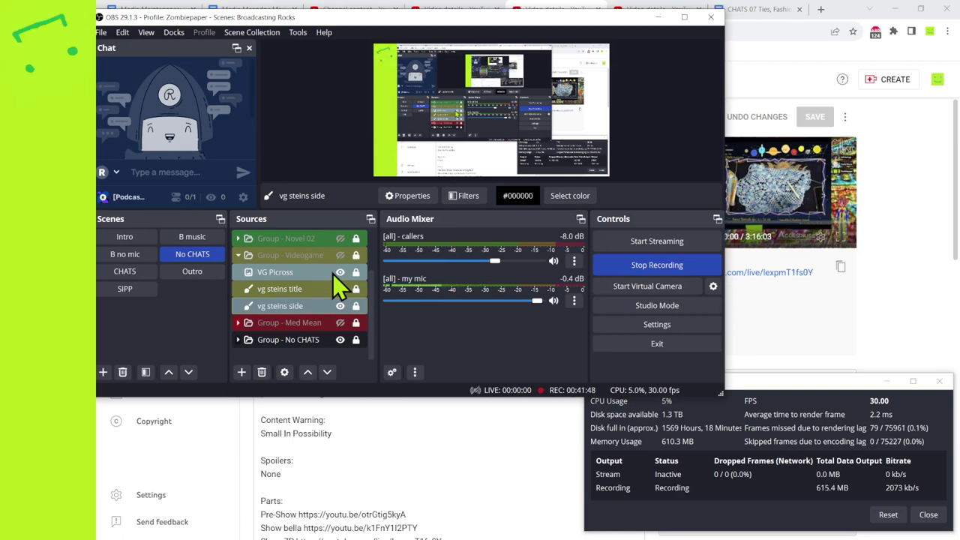
# Maximize the window, show the Videogame group and select VG Picross.
pyautogui.doubleClick(496, 21)
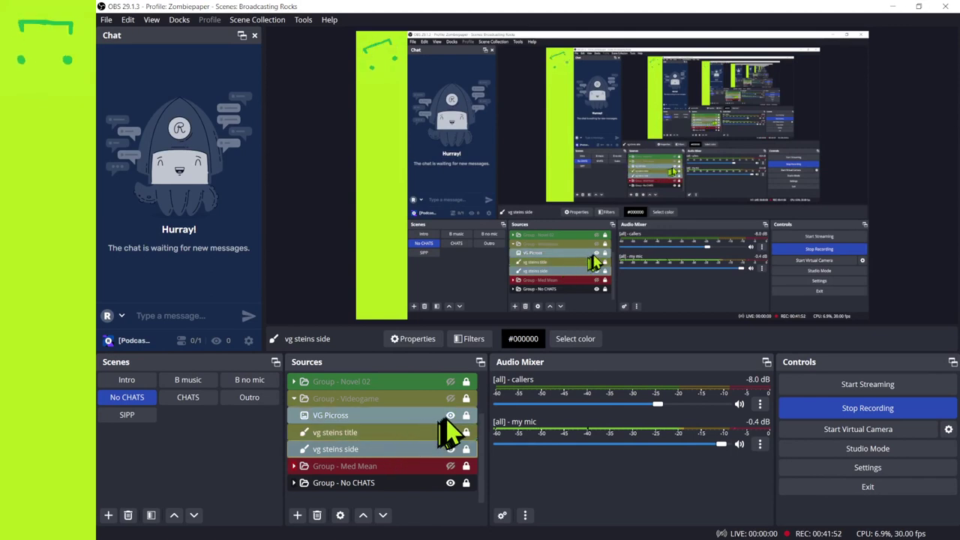
pyautogui.keyDown('ctrl'); pyautogui.click(442, 431); pyautogui.keyUp('ctrl')
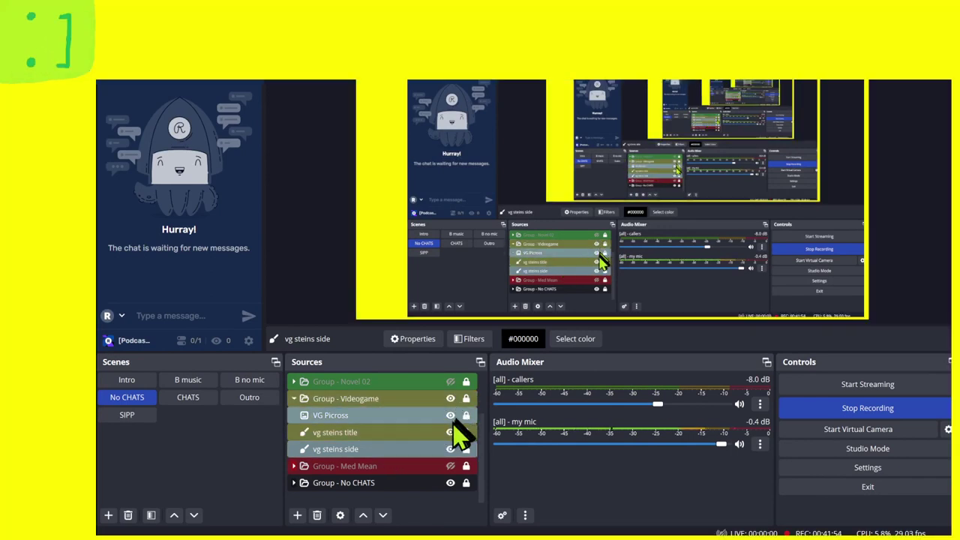
pyautogui.click(387, 417)
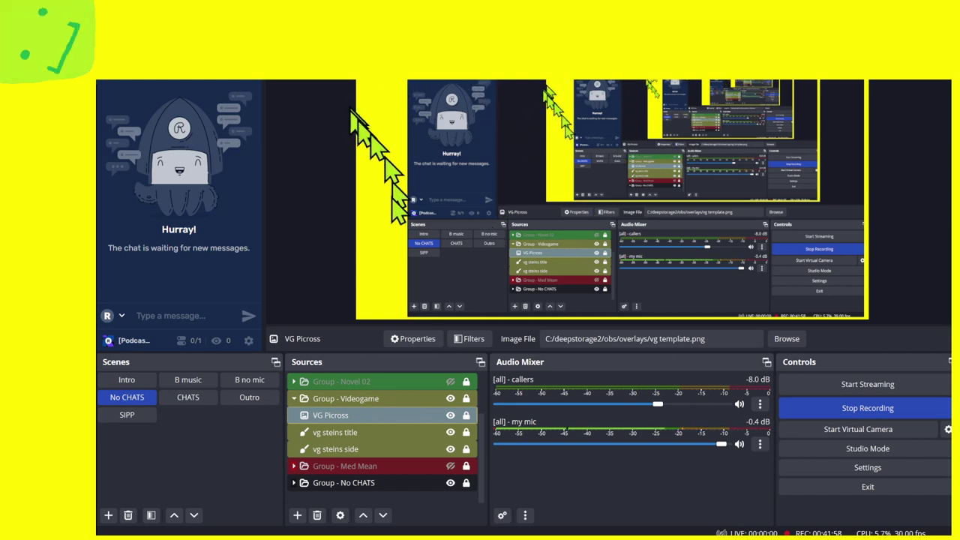
# Duplicate the vg steins title source and place the copy above the original inside the Videogame group.
pyautogui.keyDown('ctrl'); pyautogui.click(371, 447); pyautogui.keyUp('ctrl')
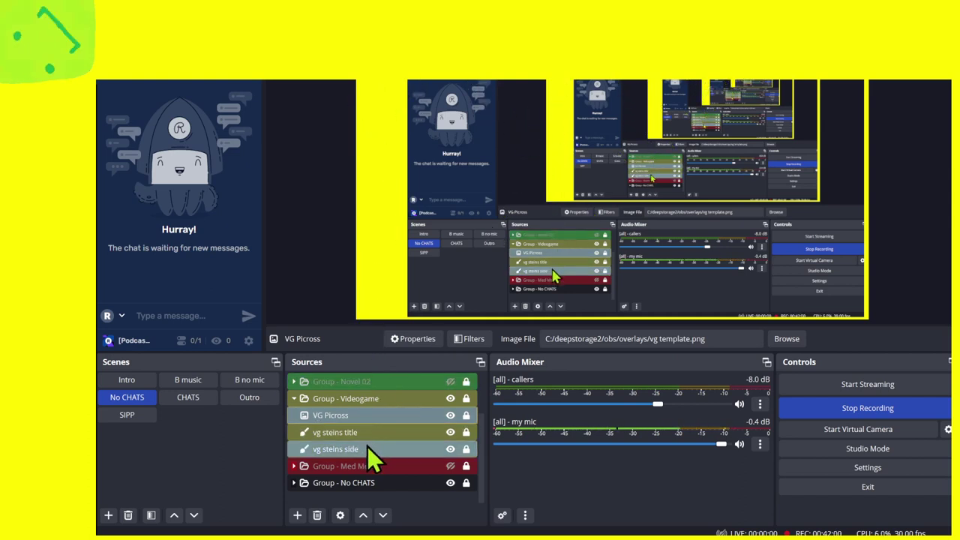
pyautogui.keyDown('shift'); pyautogui.click(371, 433); pyautogui.keyUp('shift')
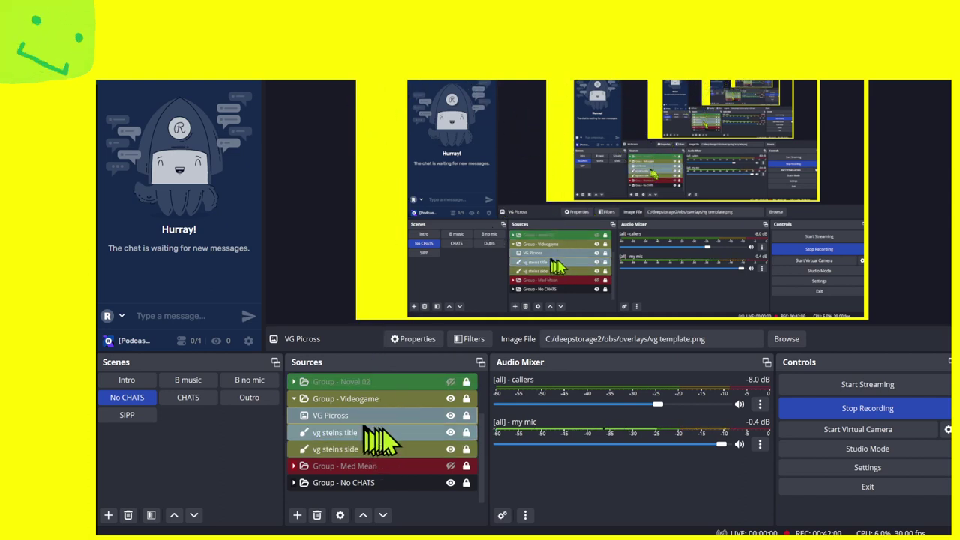
pyautogui.rightClick(441, 434)
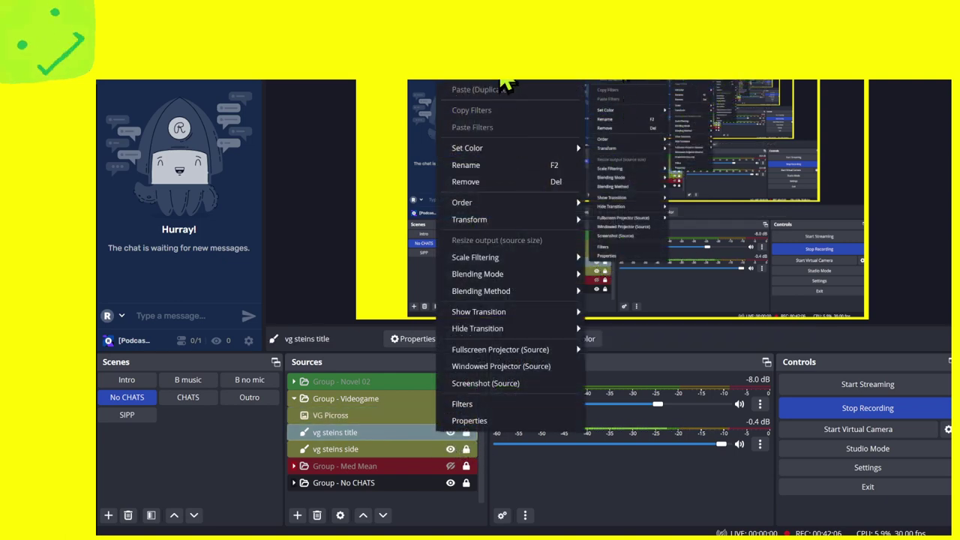
pyautogui.rightClick(393, 440)
pyautogui.rightClick(390, 440)
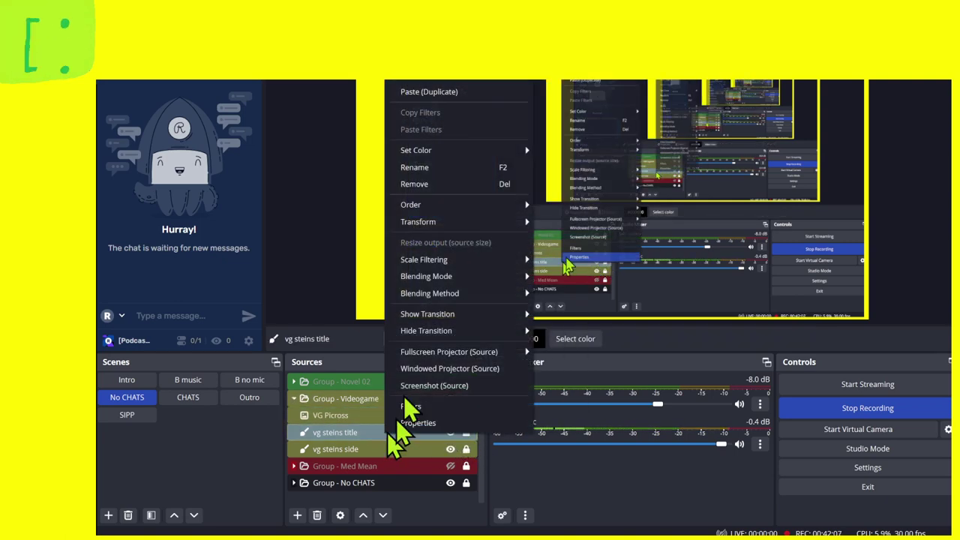
pyautogui.click(475, 94)
pyautogui.moveTo(383, 382); pyautogui.dragTo(431, 435)
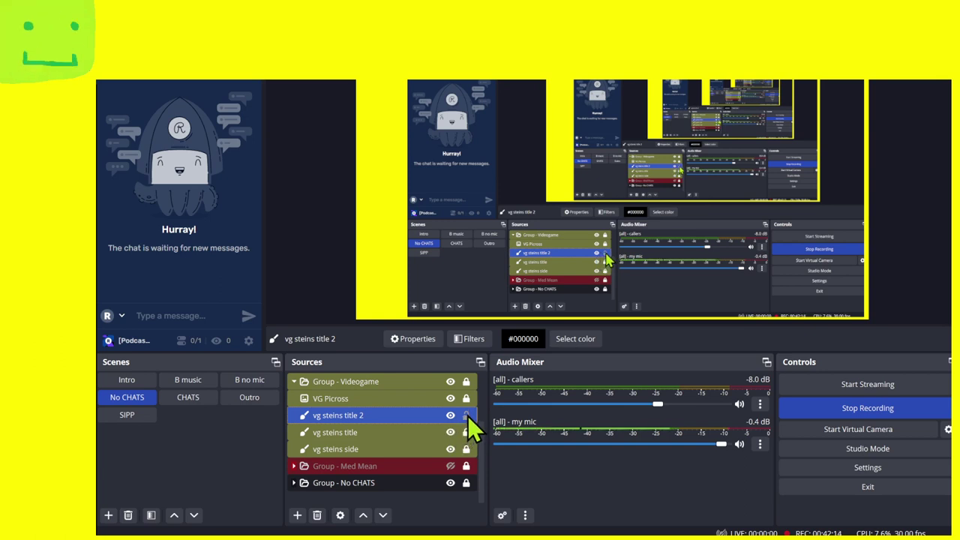
# Unlock the Videogame group and remove the duplicate of vg steins title.
pyautogui.click(452, 415)
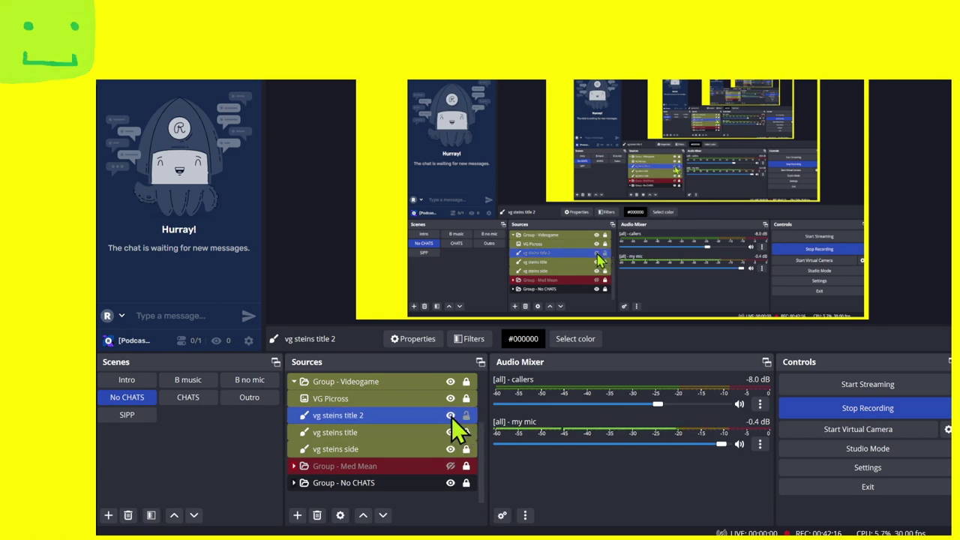
pyautogui.click(463, 386)
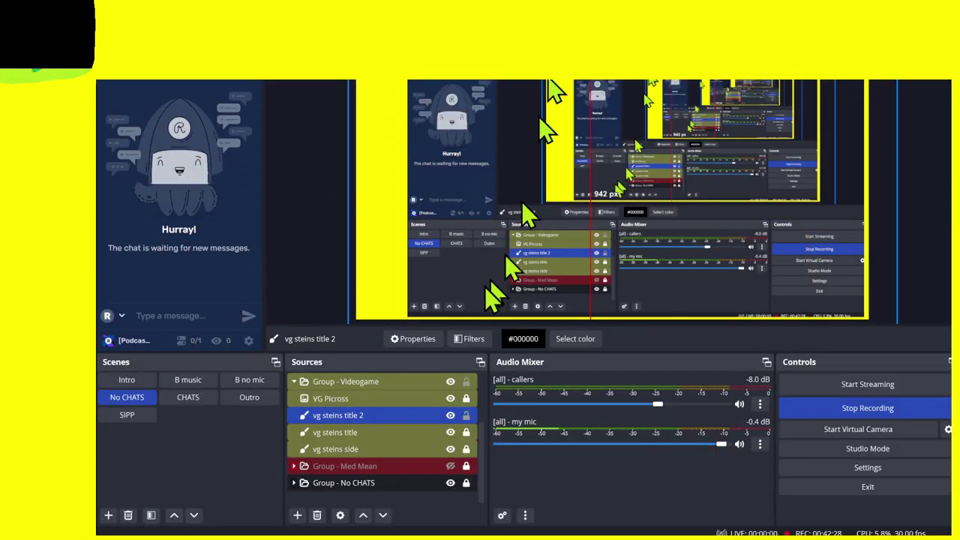
pyautogui.rightClick(427, 415)
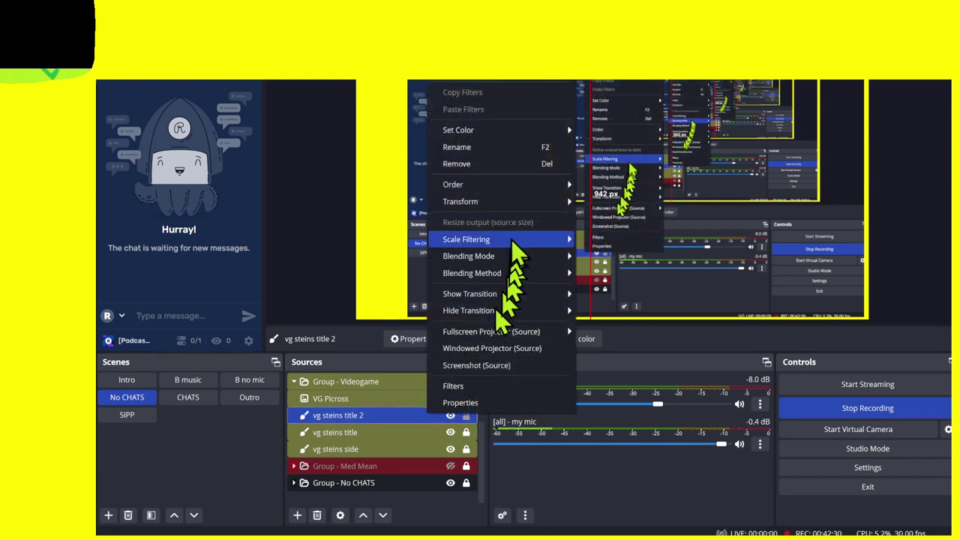
pyautogui.click(516, 165)
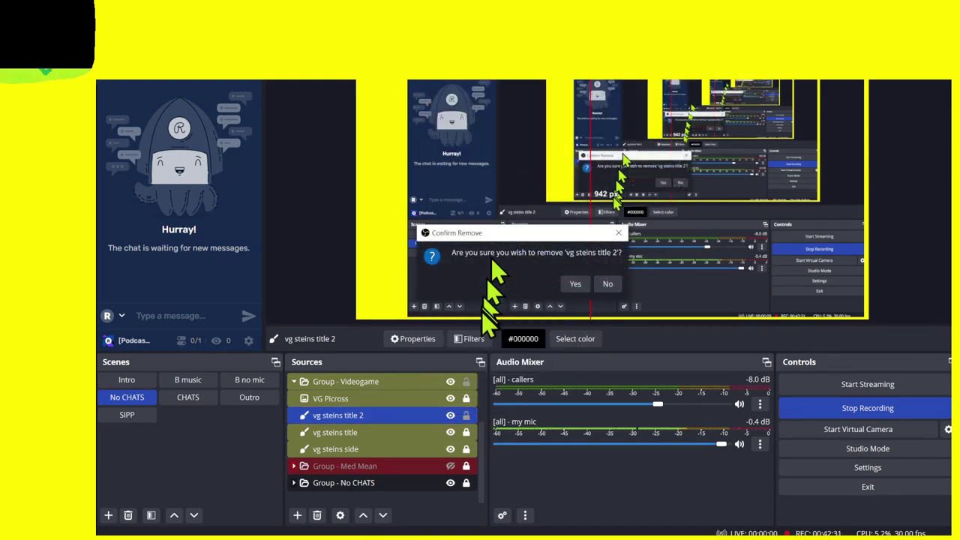
pyautogui.click(576, 282)
# Collapse the Videogame group and move [all] - b5e61d out of the No CHATS group to the end of the source list.
pyautogui.click(294, 398)
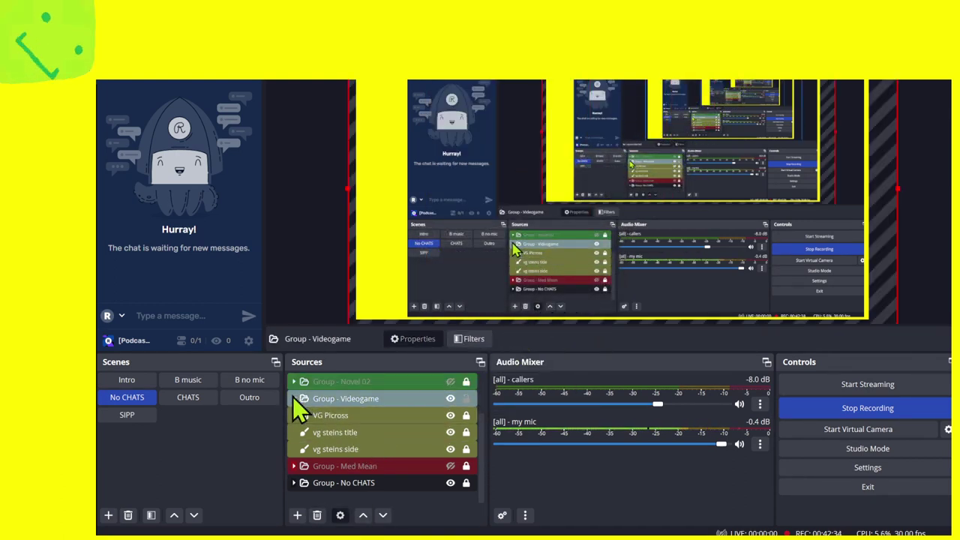
pyautogui.click(293, 399)
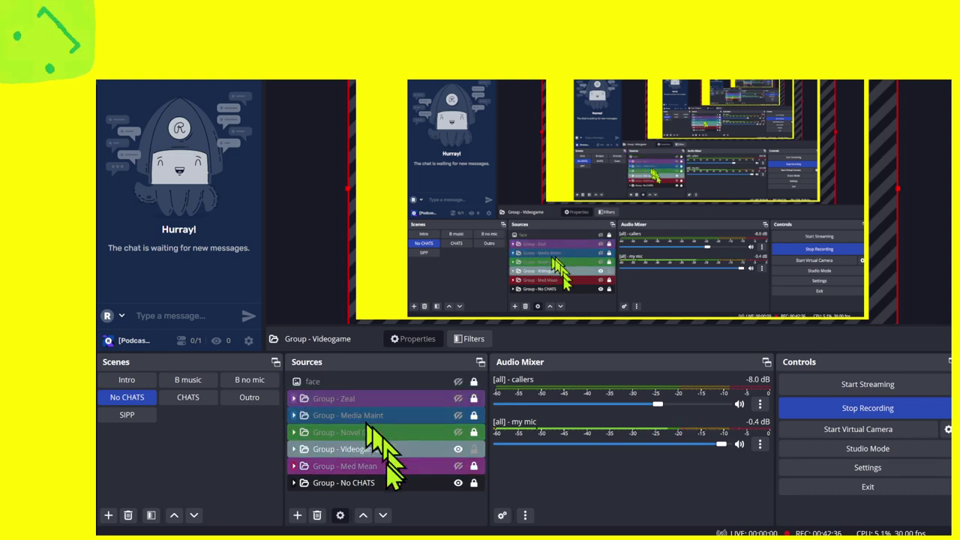
pyautogui.click(294, 483)
pyautogui.scroll(-2, 368, 458)
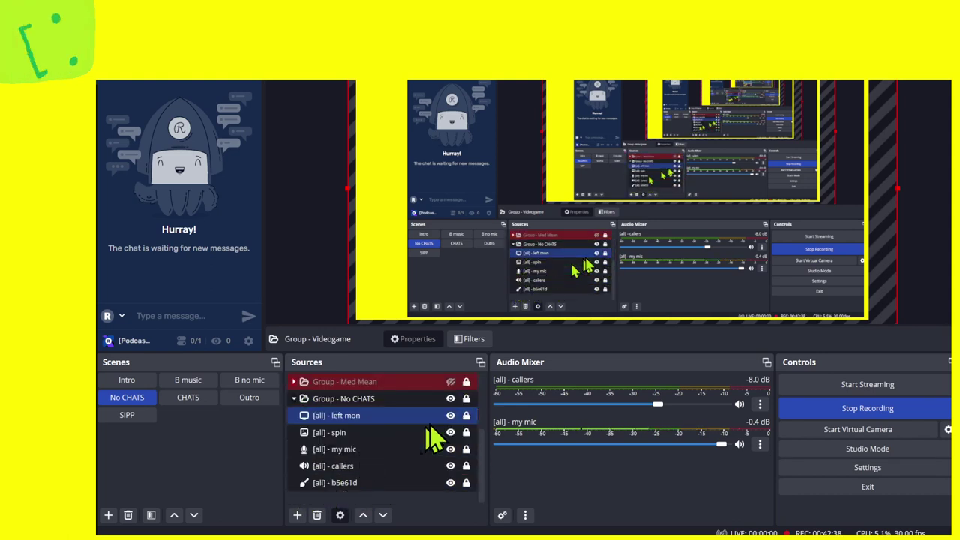
pyautogui.click(365, 466)
pyautogui.moveTo(354, 482); pyautogui.dragTo(399, 395)
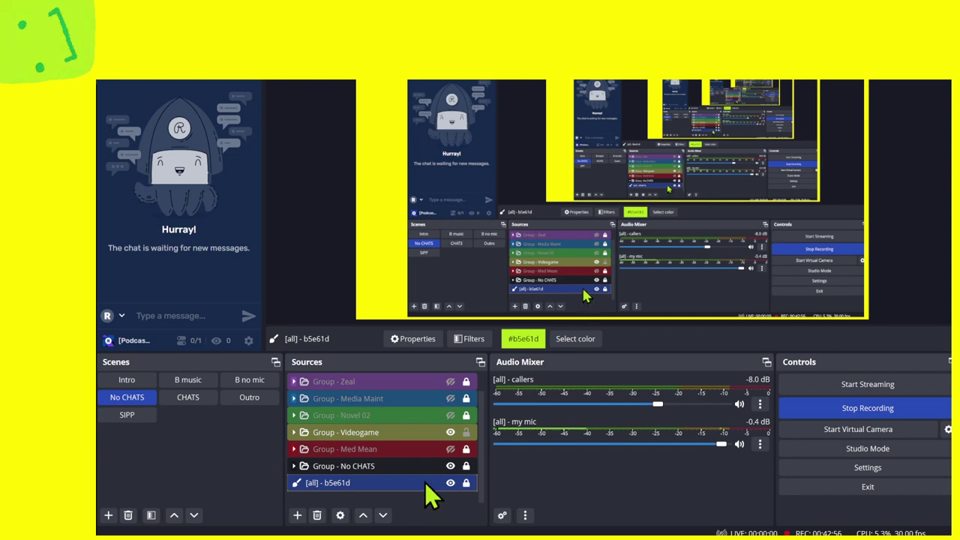
# Unlock [all] - b5e61d and paste a duplicate of it below the original.
pyautogui.click(465, 483)
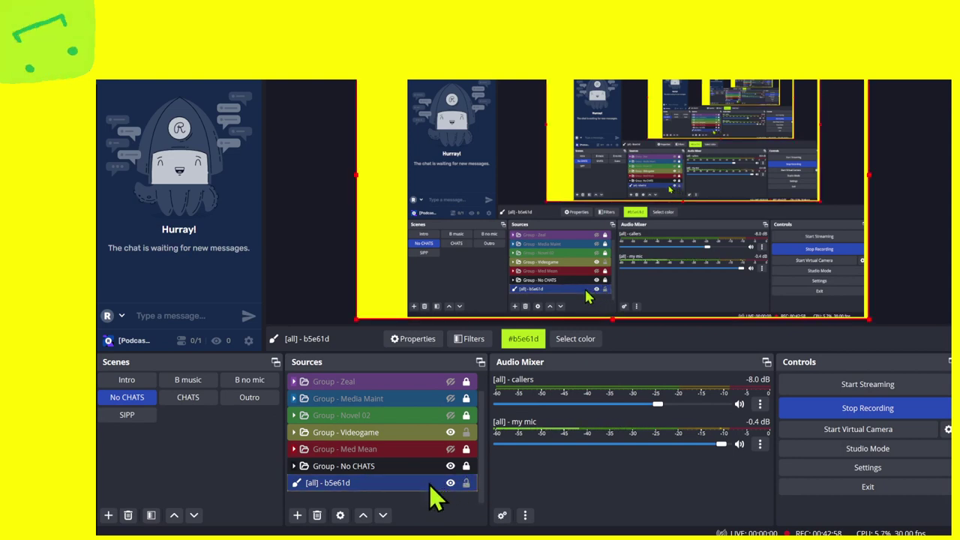
pyautogui.rightClick(431, 485)
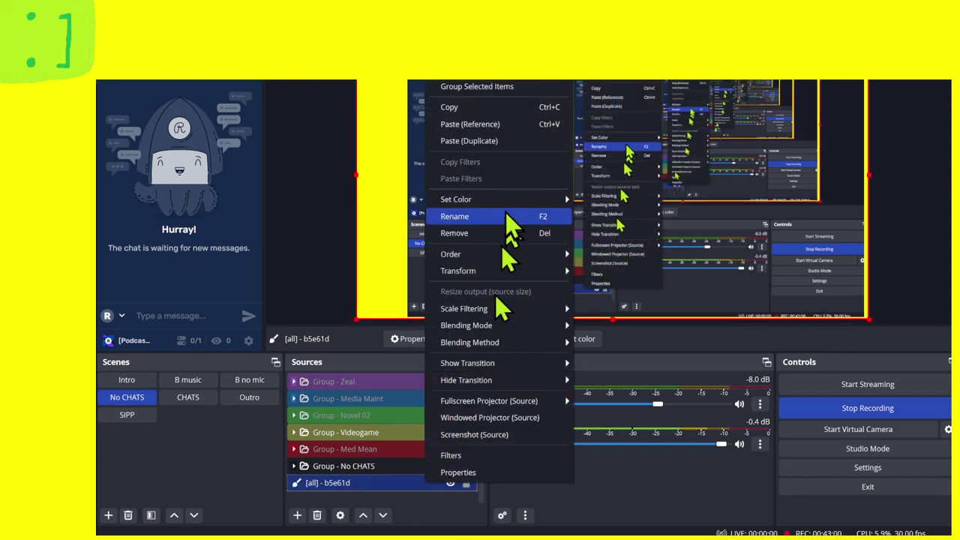
pyautogui.click(504, 109)
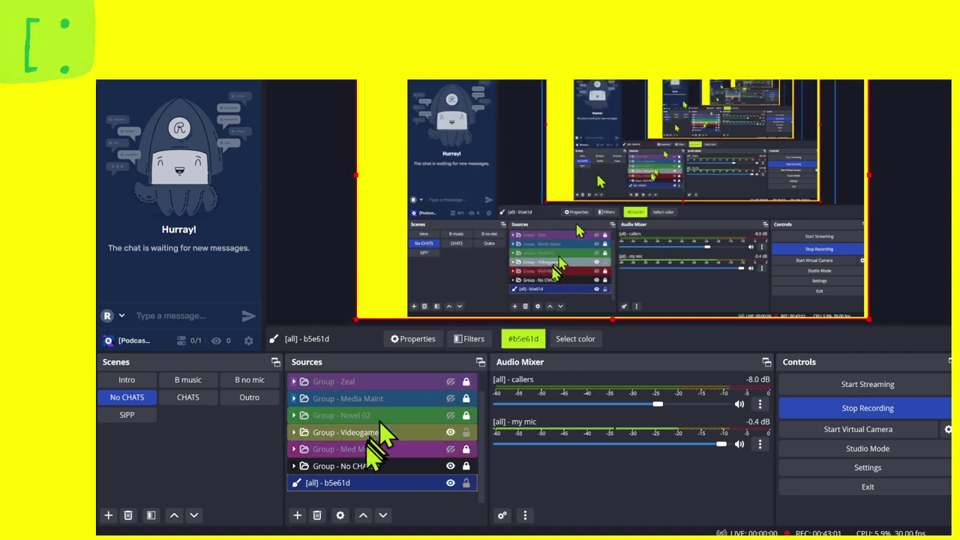
pyautogui.rightClick(360, 486)
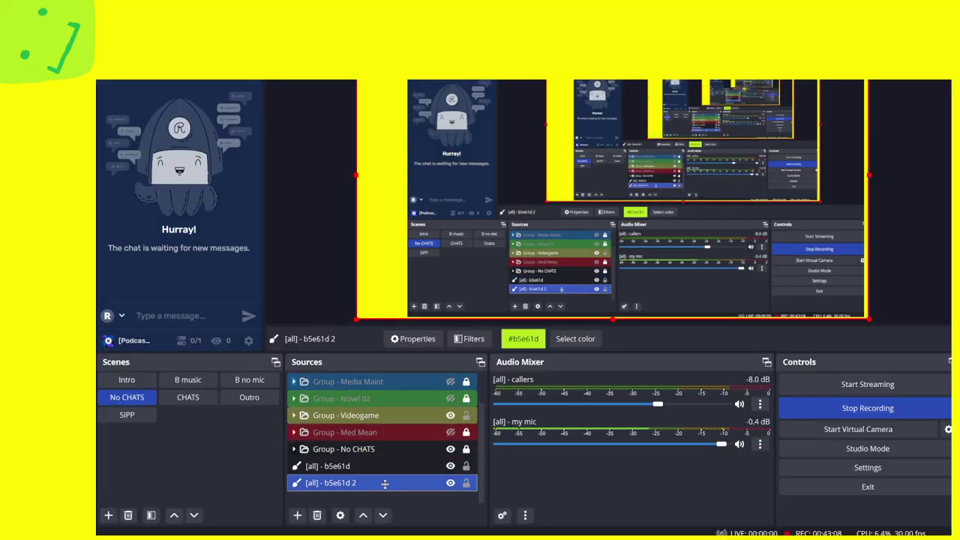
# Lock and hide the original [all] - b5e61d source, leaving its duplicate selected.
pyautogui.keyDown('ctrl'); pyautogui.click(462, 466); pyautogui.keyUp('ctrl')
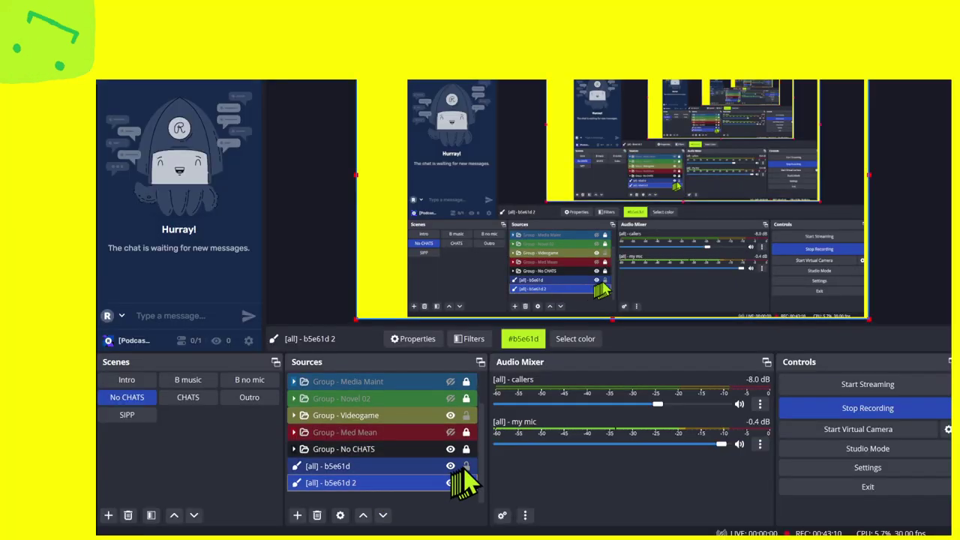
pyautogui.click(466, 466)
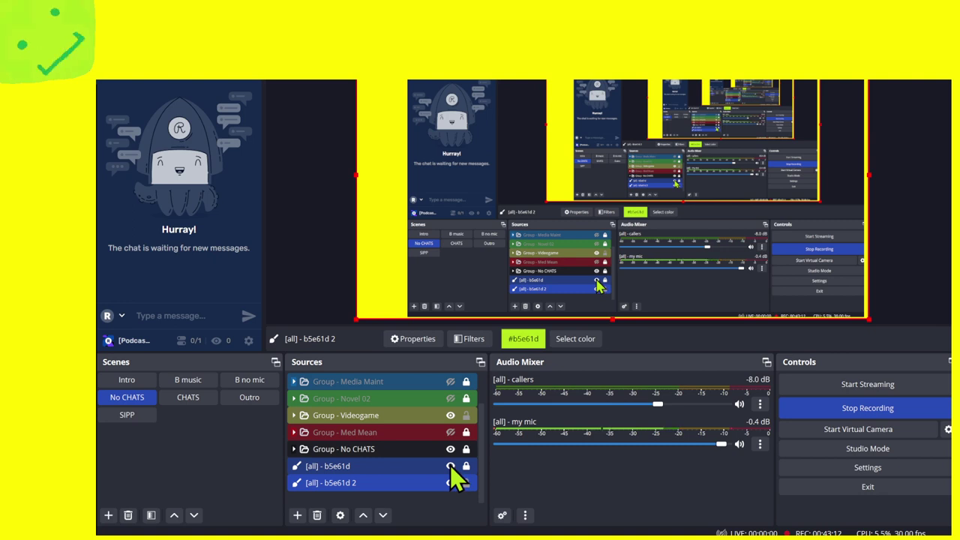
pyautogui.click(449, 466)
pyautogui.click(442, 483)
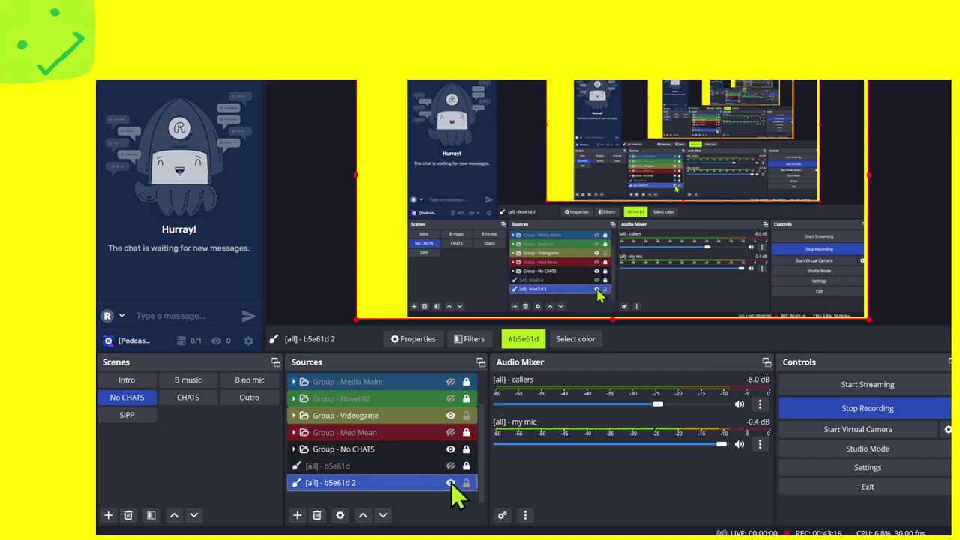
# Remove the duplicate [all] - b5e61d 2 and show the original [all] - b5e61d again.
pyautogui.rightClick(408, 483)
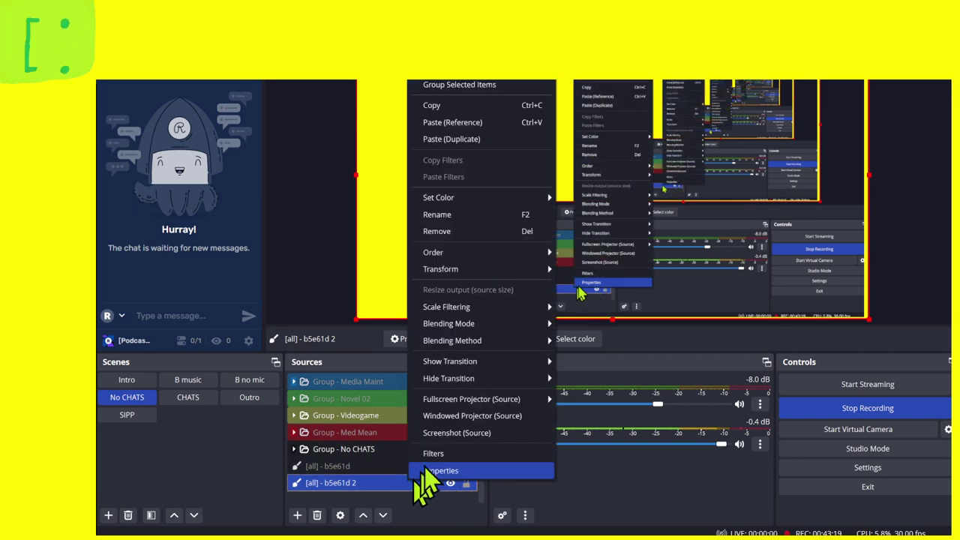
pyautogui.click(462, 233)
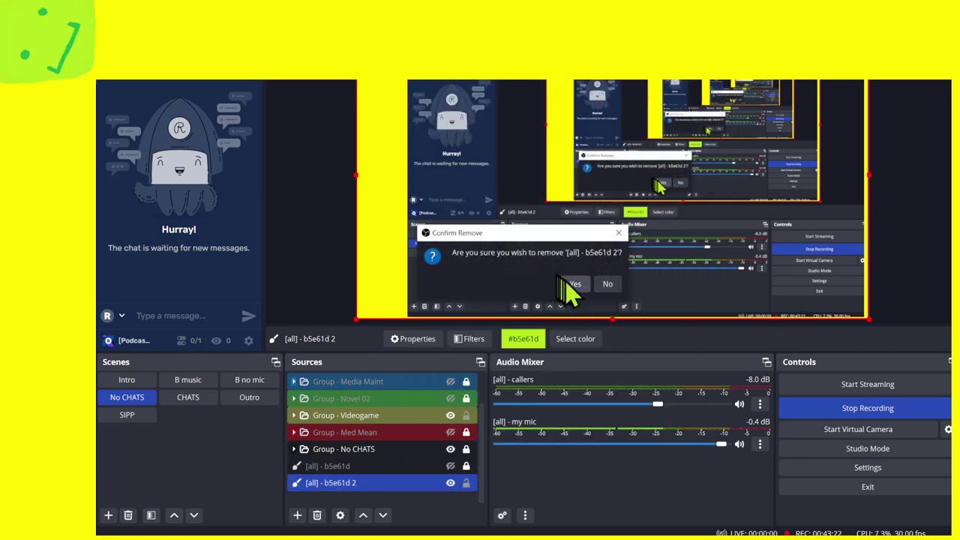
pyautogui.click(574, 283)
pyautogui.click(465, 431)
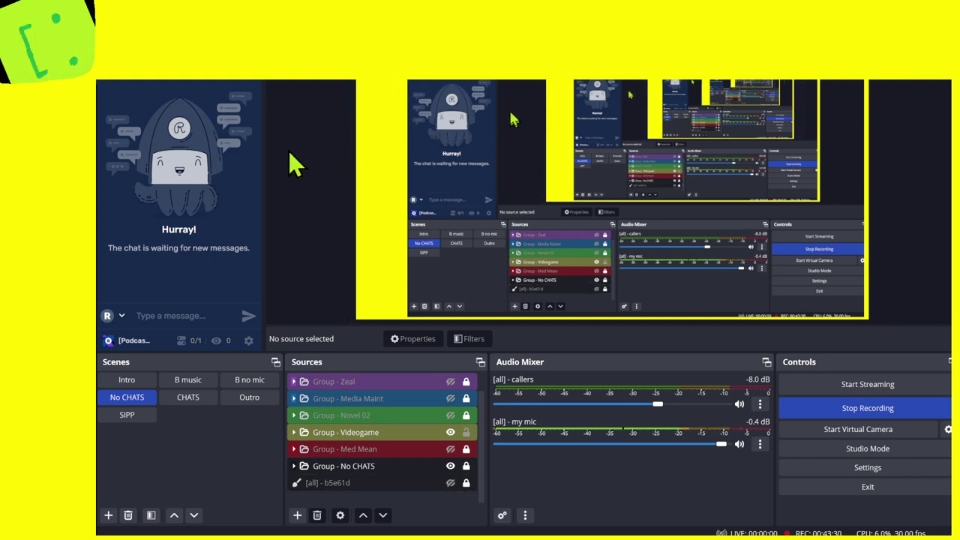
pyautogui.click(451, 482)
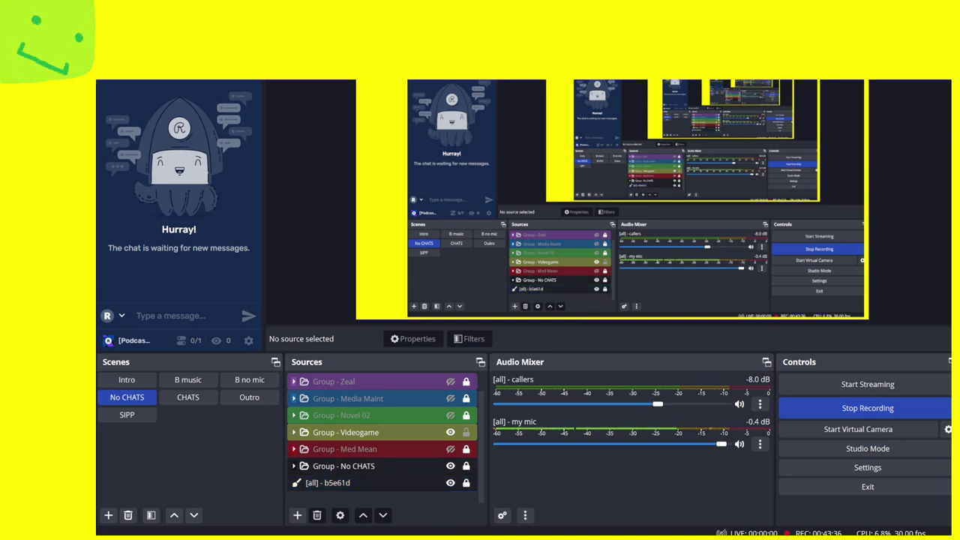
# Expand the Videogame group and set the image file of VG Picross to vg next.png from the overlays folder.
pyautogui.click(343, 432)
pyautogui.doubleClick(336, 450)
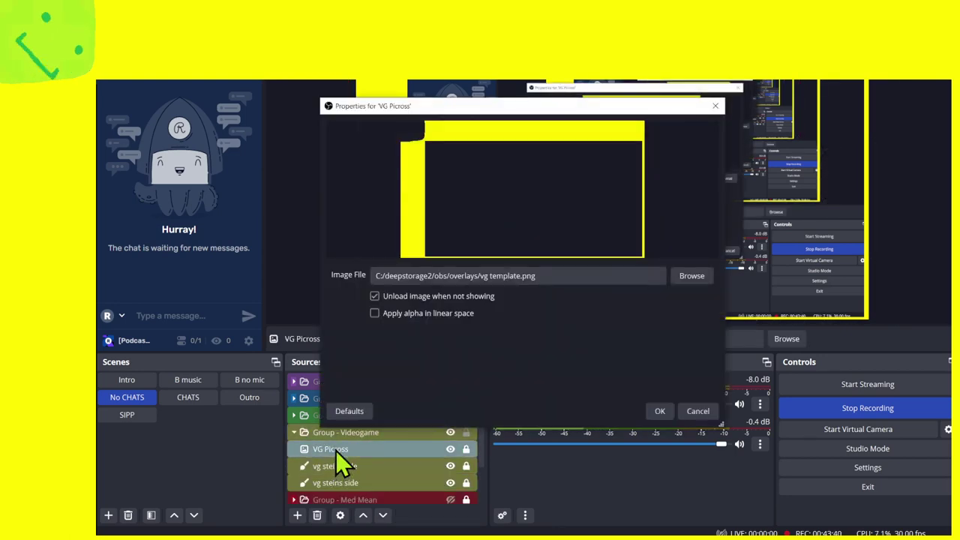
pyautogui.press('Escape')
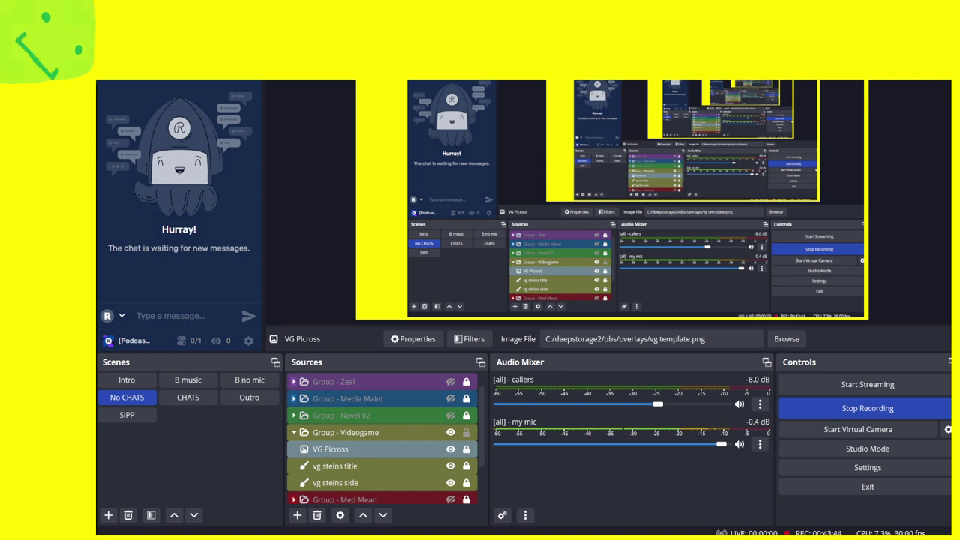
pyautogui.doubleClick(378, 450)
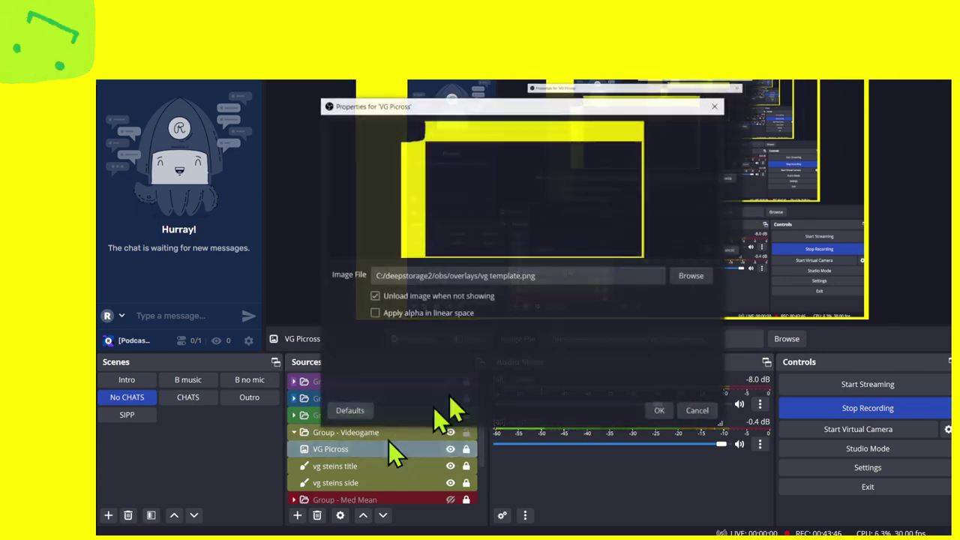
pyautogui.click(672, 276)
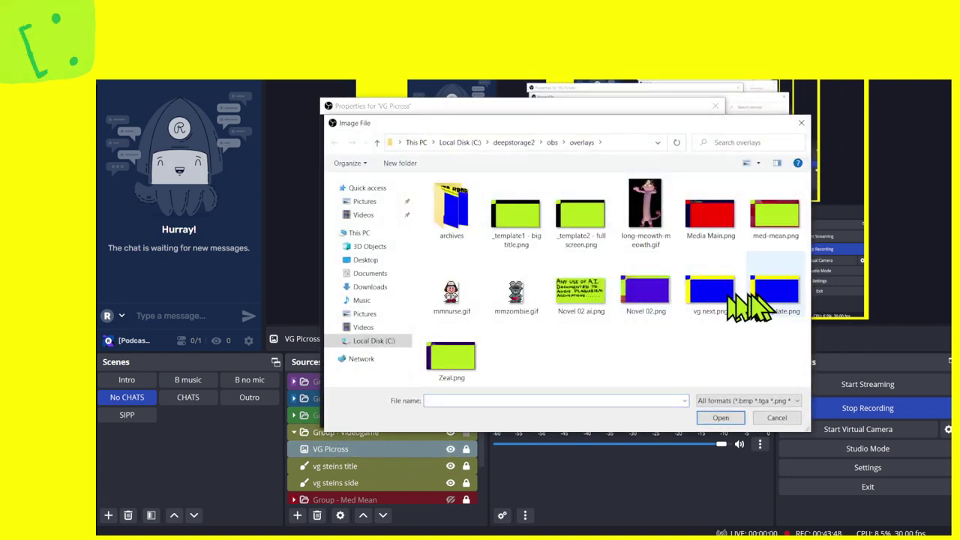
pyautogui.doubleClick(713, 296)
pyautogui.click(660, 411)
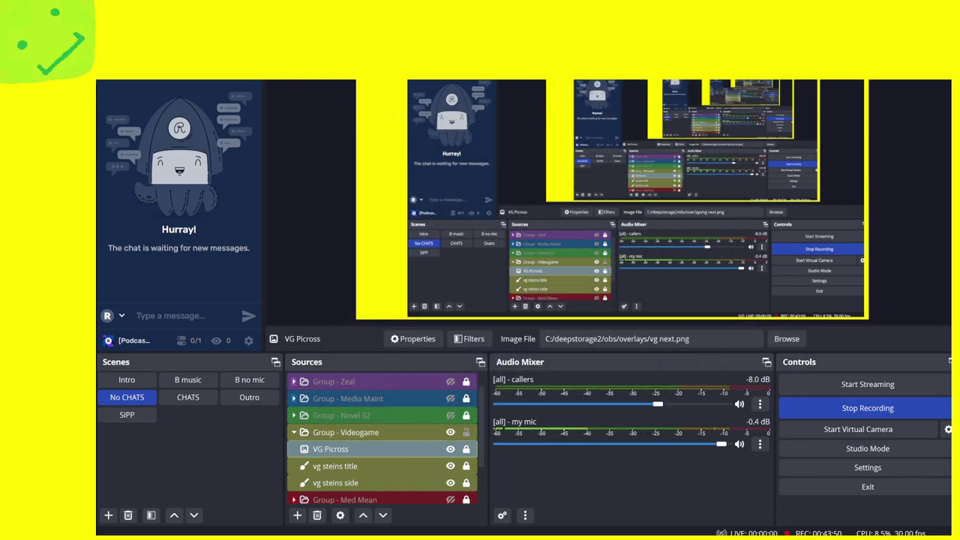
# Switch to the vg next.png overlay image in Paint.
pyautogui.hotkey('alt', 'Tab')
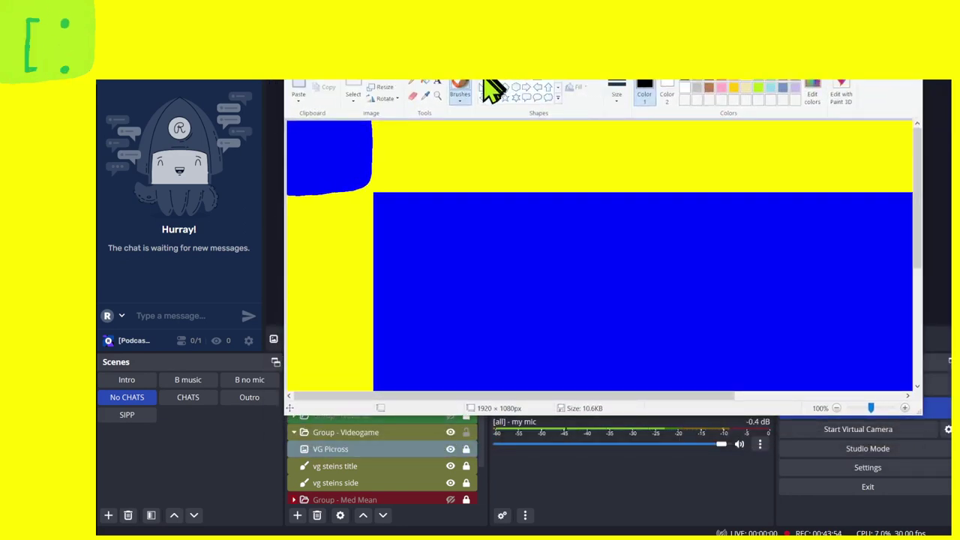
pyautogui.click(617, 91)
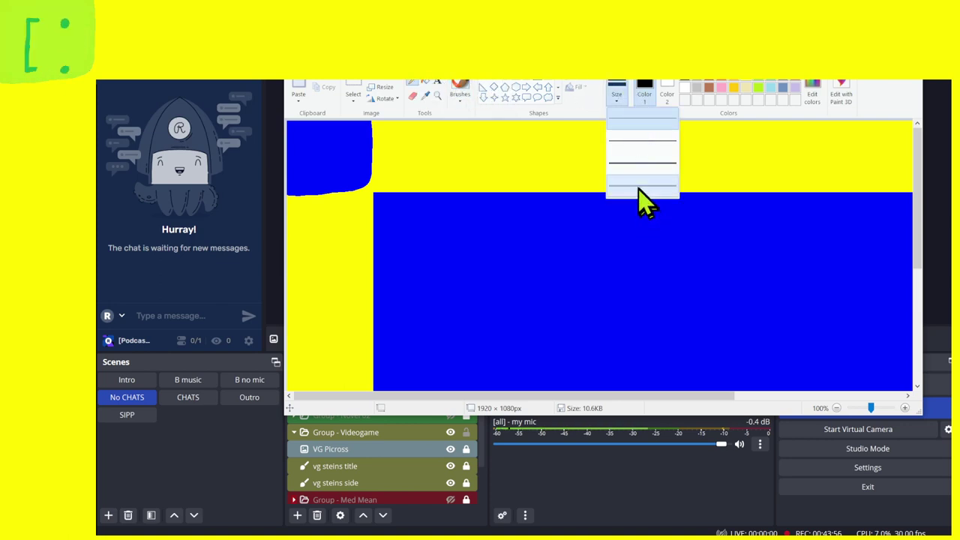
pyautogui.click(638, 186)
pyautogui.moveTo(390, 140); pyautogui.dragTo(523, 132)
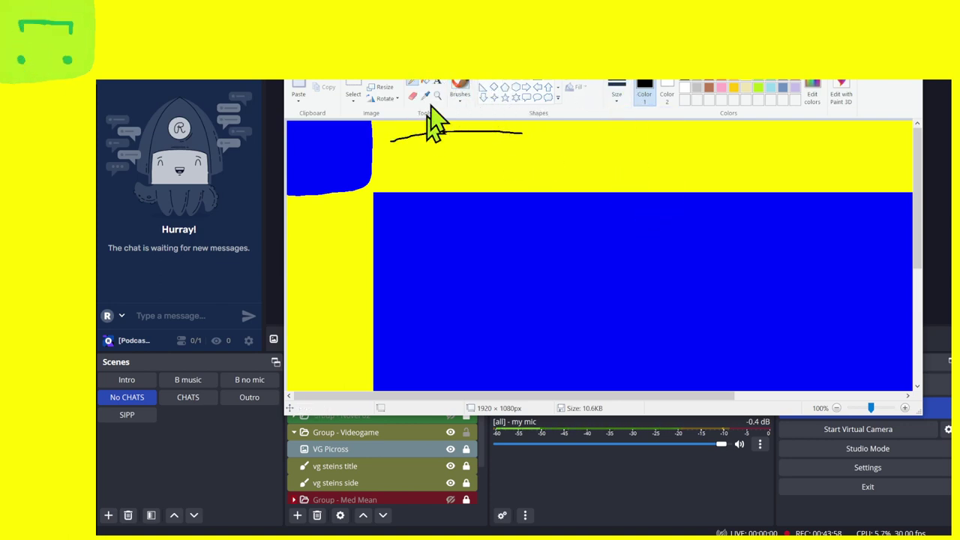
pyautogui.hotkey('ctrl', 'z')
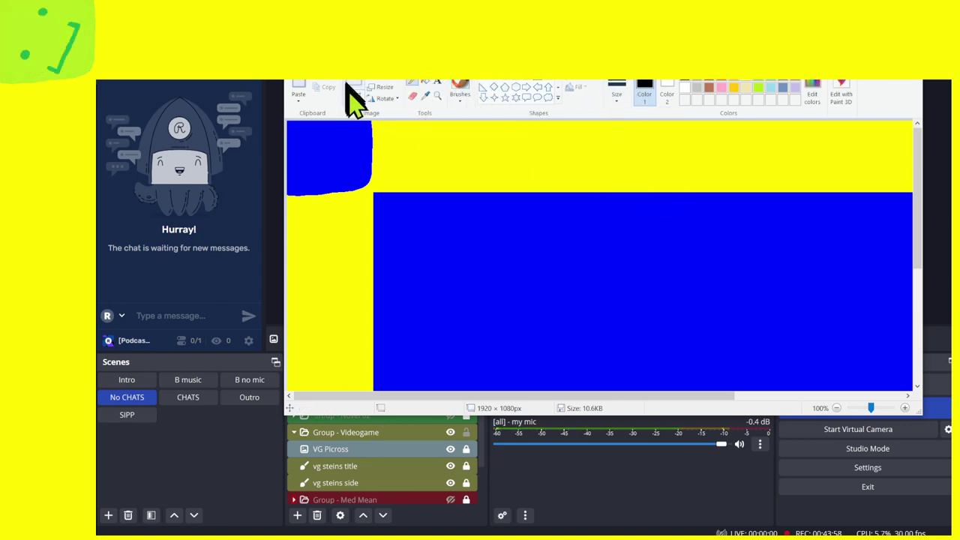
# Add a text box about 1109 × 130 px in the yellow band above the large blue area and enter TEST.
pyautogui.click(436, 82)
pyautogui.moveTo(391, 126)
pyautogui.mouseDown()
pyautogui.moveTo(825, 165)
pyautogui.moveTo(889, 183)
pyautogui.mouseUp()
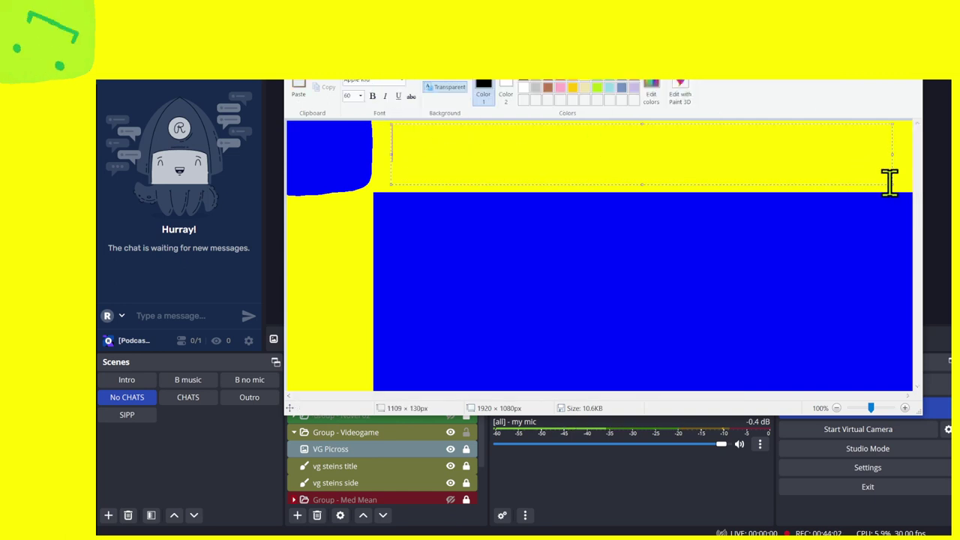
pyautogui.write('TEST')
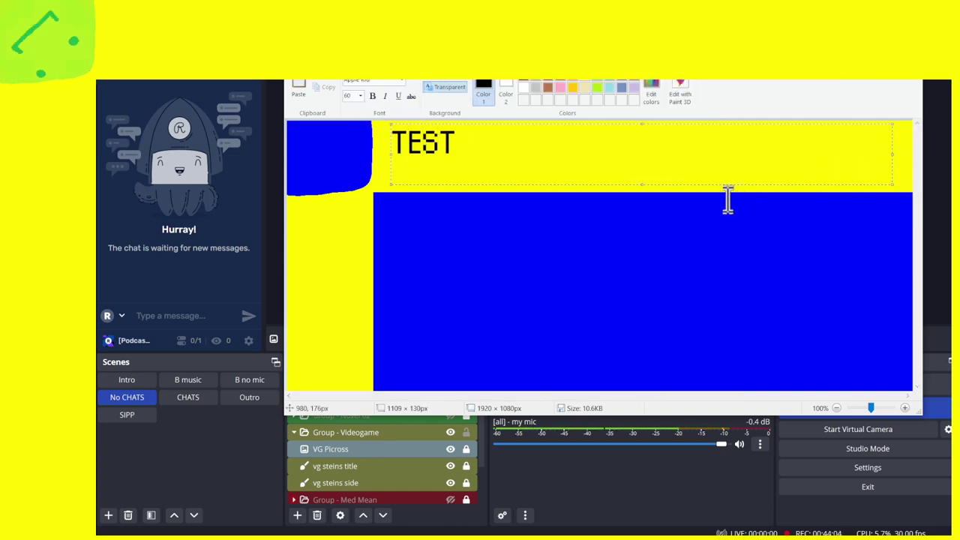
pyautogui.hotkey('ctrl', 'a')
pyautogui.hotkey('ctrl', 'c')
pyautogui.press('End')
pyautogui.press('Return')
pyautogui.write('TEST TEST TEST TEST TEST')
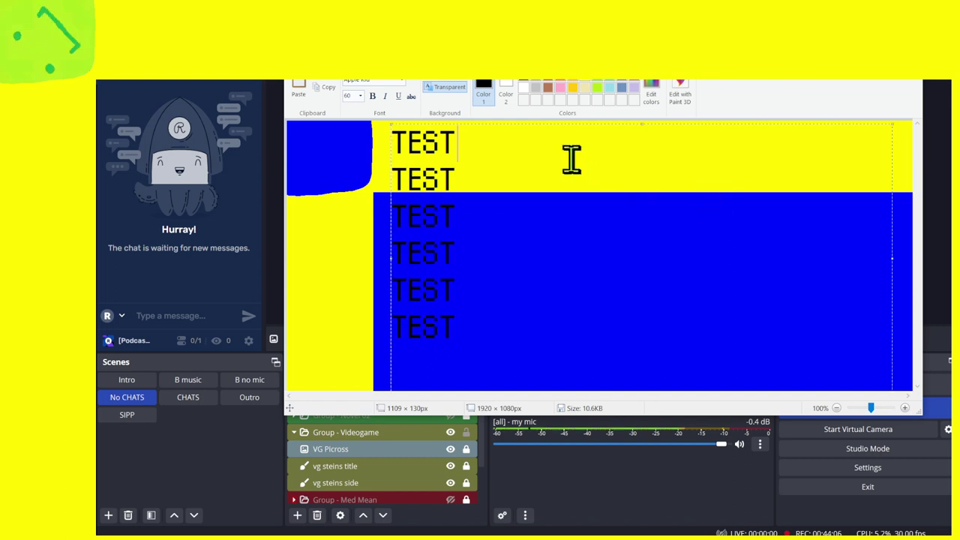
pyautogui.hotkey('ctrl', 'a')
pyautogui.press('Delete')
pyautogui.write('TEST')
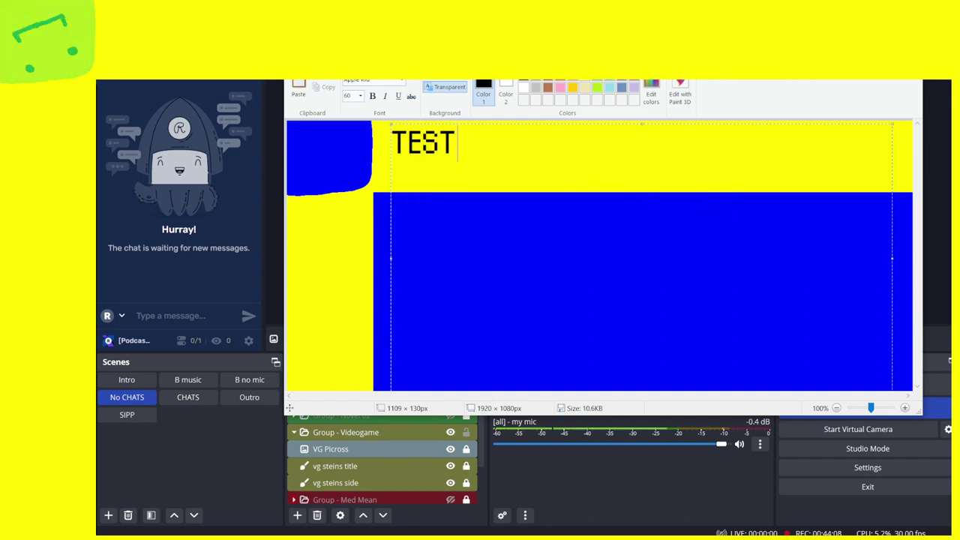
pyautogui.press('Return')
pyautogui.write('TEST TEST')
pyautogui.hotkey('ctrl', 'a')
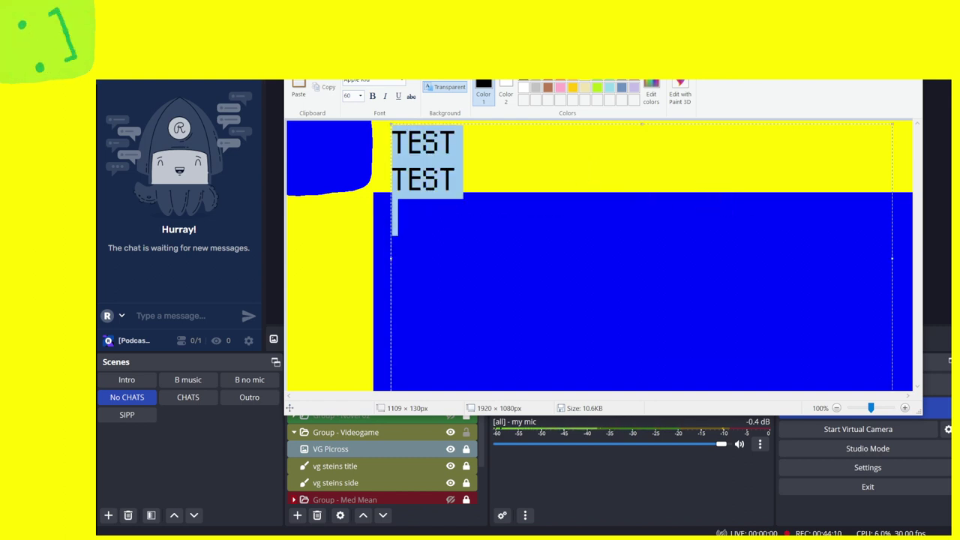
pyautogui.press('Right')
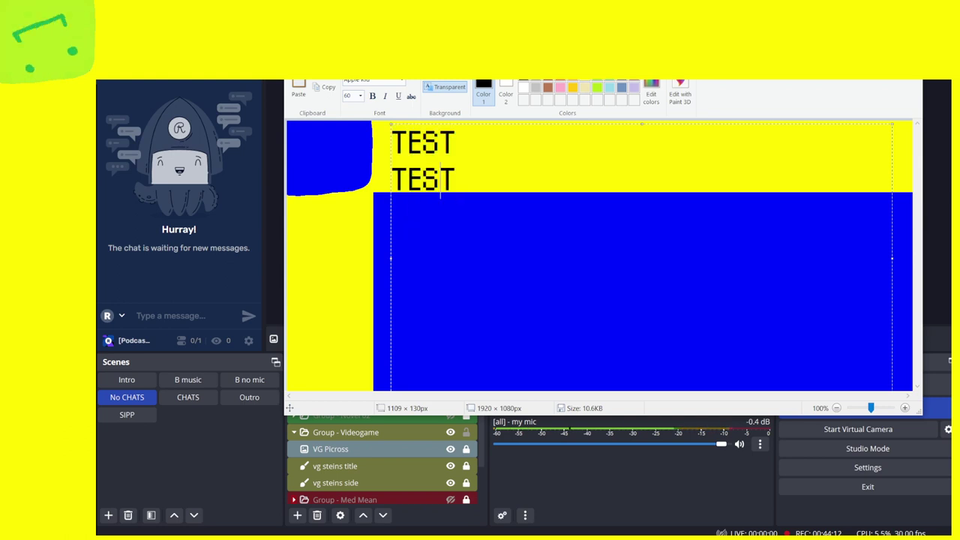
# Replace the stacked lines in the text box with TEST TEST on a single line.
pyautogui.hotkey('ctrl', 'a')
pyautogui.hotkey('ctrl', 'v')
pyautogui.press('Return')
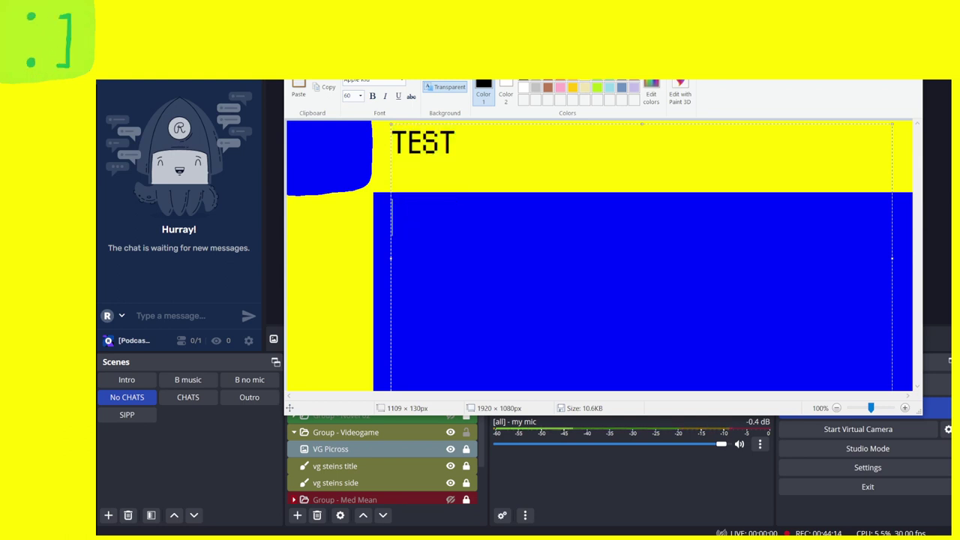
pyautogui.hotkey('ctrl', 'v')
pyautogui.press('Return')
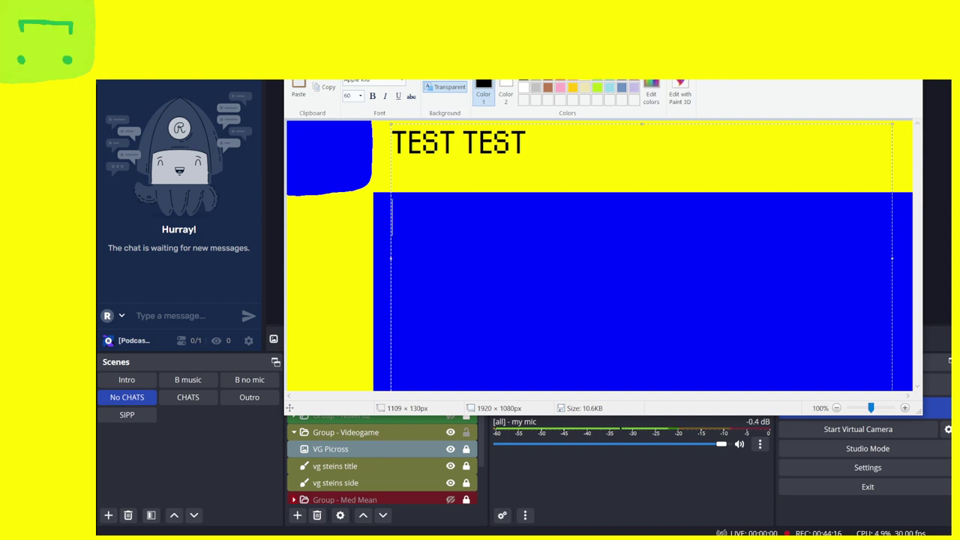
# Copy the first TEST with its trailing space and paste it five times to extend the line to seven words.
pyautogui.hotkey('shift', 'Right')
pyautogui.hotkey('shift', 'Right')
pyautogui.hotkey('shift', 'Right')
pyautogui.hotkey('shift', 'Right')
pyautogui.hotkey('ctrl', 'c')
pyautogui.press('Right')
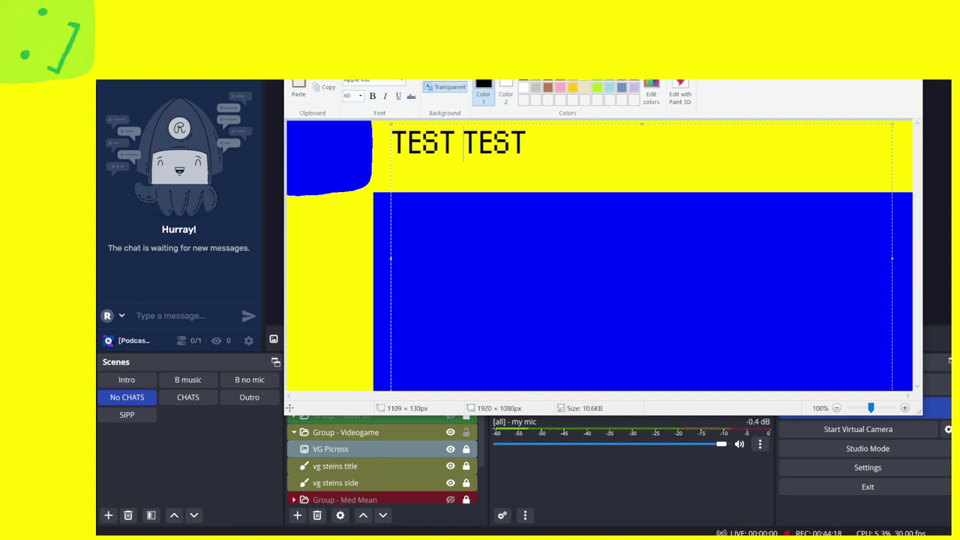
pyautogui.hotkey('ctrl', 'v')
pyautogui.hotkey('ctrl', 'v')
pyautogui.hotkey('ctrl', 'v')
pyautogui.hotkey('ctrl', 'v')
pyautogui.hotkey('ctrl', 'v')
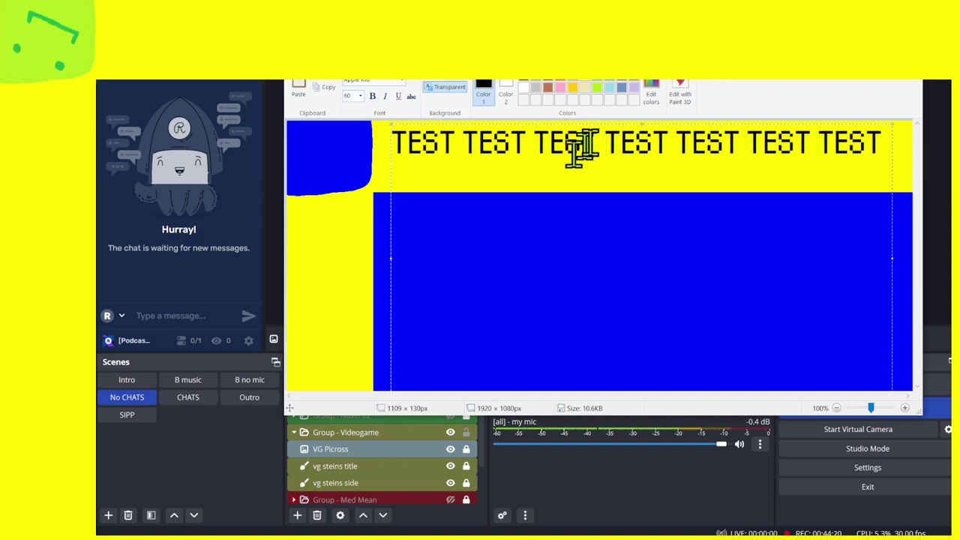
# Commit the text to the canvas and save the vg next.png image.
pyautogui.click(361, 198)
pyautogui.hotkey('alt', 'f')
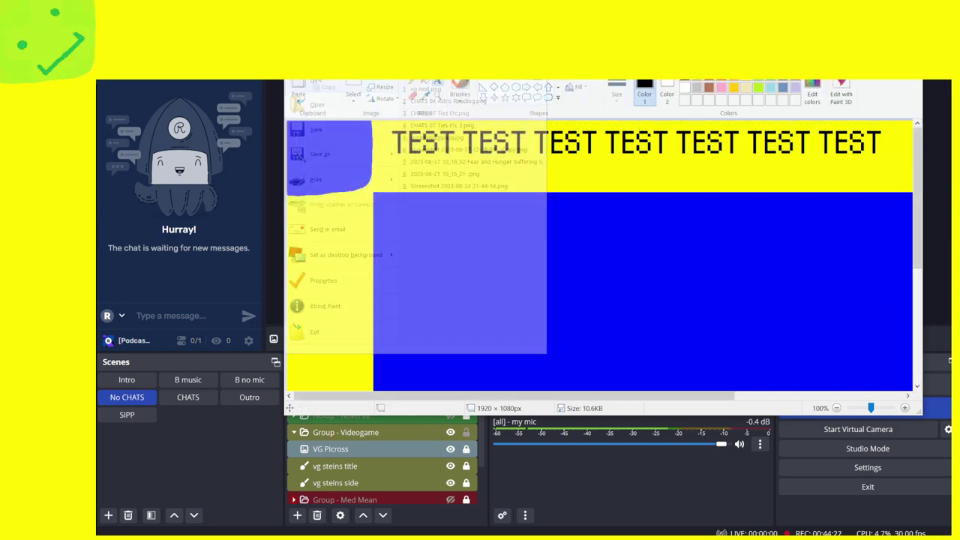
pyautogui.press('s')
# Switch back to OBS, maximize its window, and hide the [all] - b5e61d source in the No CHATS scene.
pyautogui.moveTo(525, 71)
pyautogui.mouseDown()
pyautogui.moveTo(525, 165)
pyautogui.moveTo(428, 90)
pyautogui.moveTo(390, 78)
pyautogui.mouseUp()
pyautogui.doubleClick(540, 81)
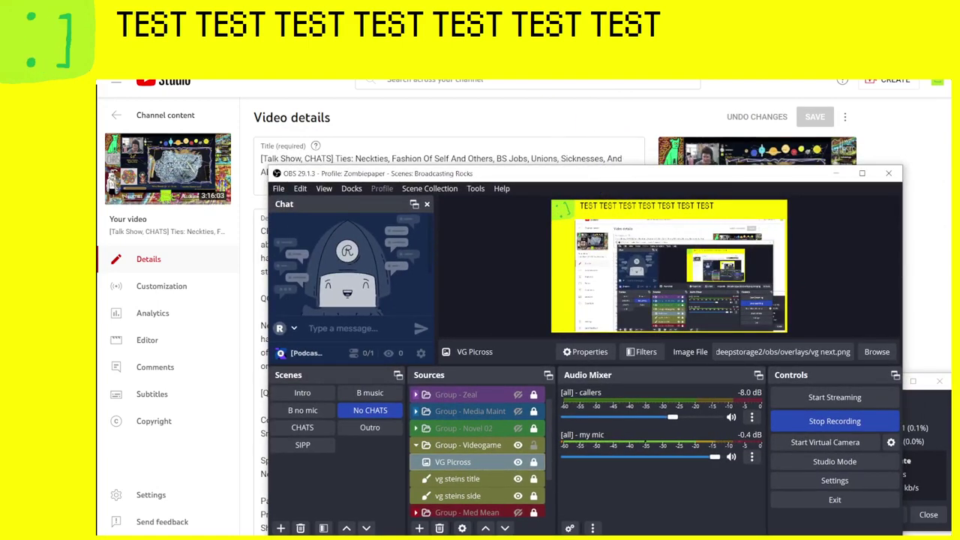
pyautogui.moveTo(675, 191); pyautogui.dragTo(620, 79)
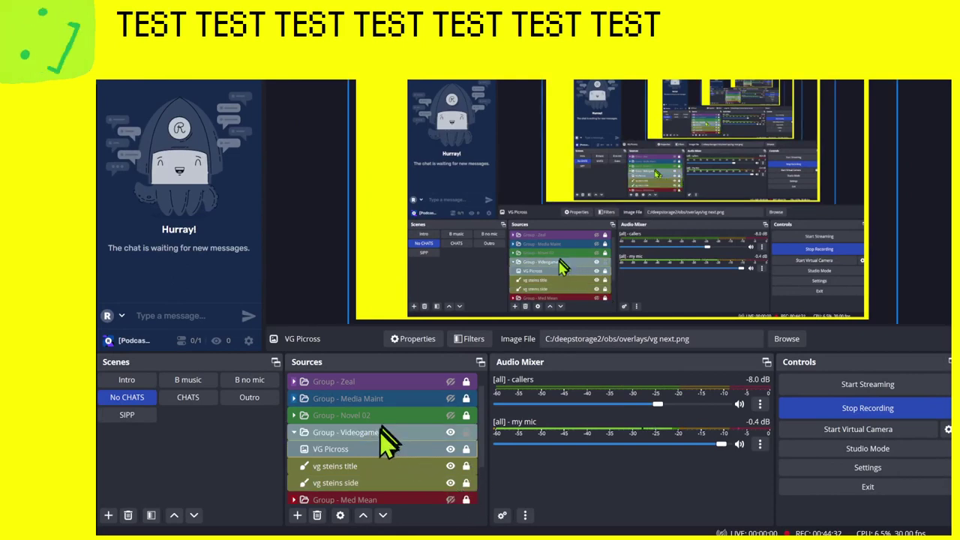
pyautogui.scroll(-1, 380, 432)
pyautogui.click(451, 482)
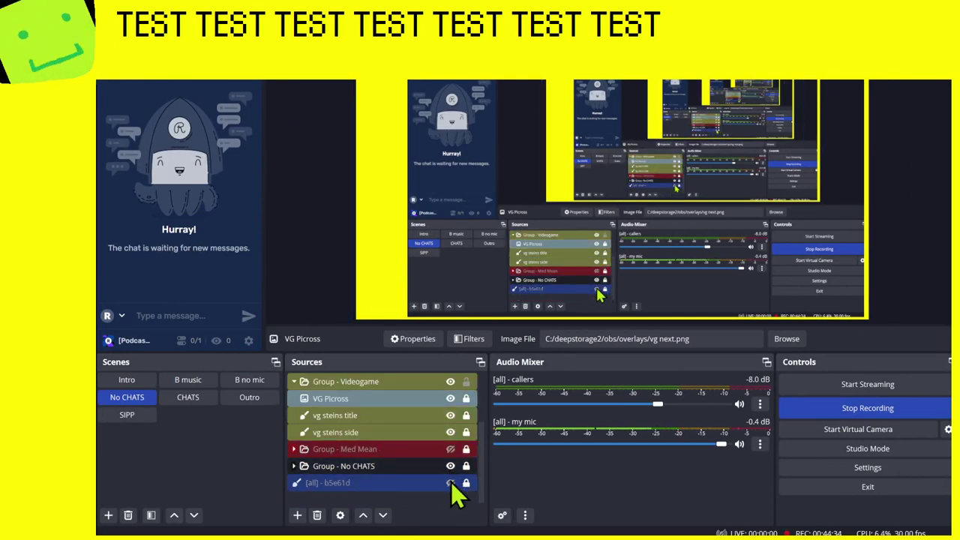
pyautogui.click(450, 483)
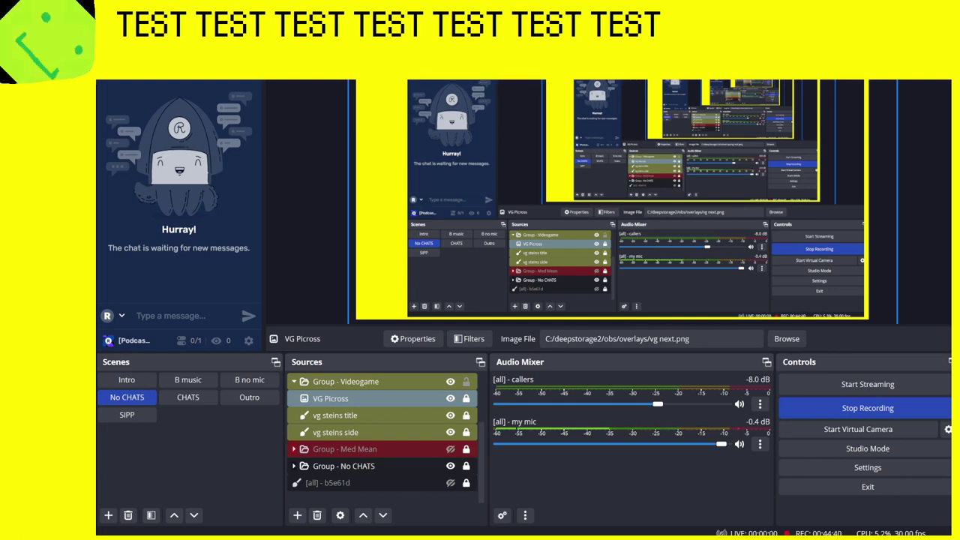
# Paste a duplicate of [all] - b5e61d and place it directly above the original in the source list.
pyautogui.click(367, 482)
pyautogui.rightClick(368, 482)
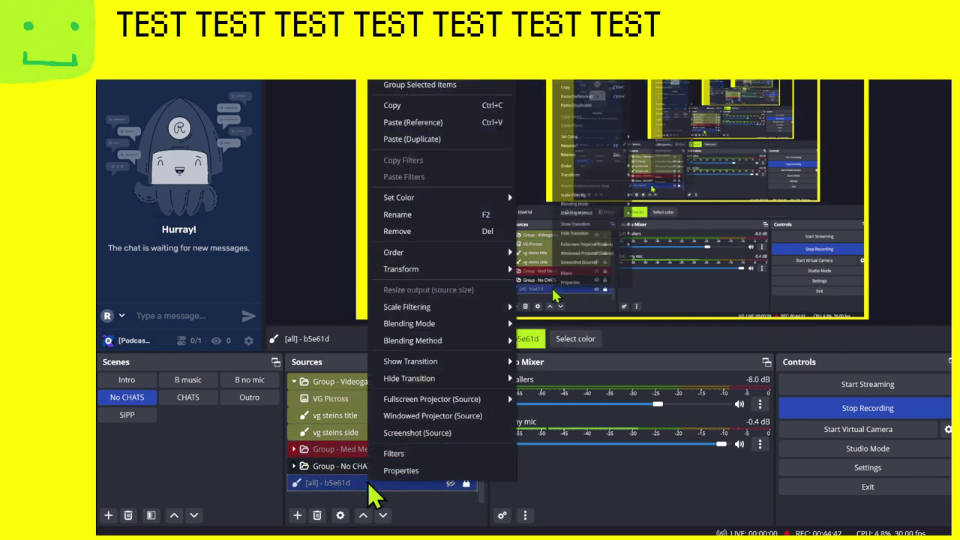
pyautogui.click(405, 392)
pyautogui.rightClick(377, 480)
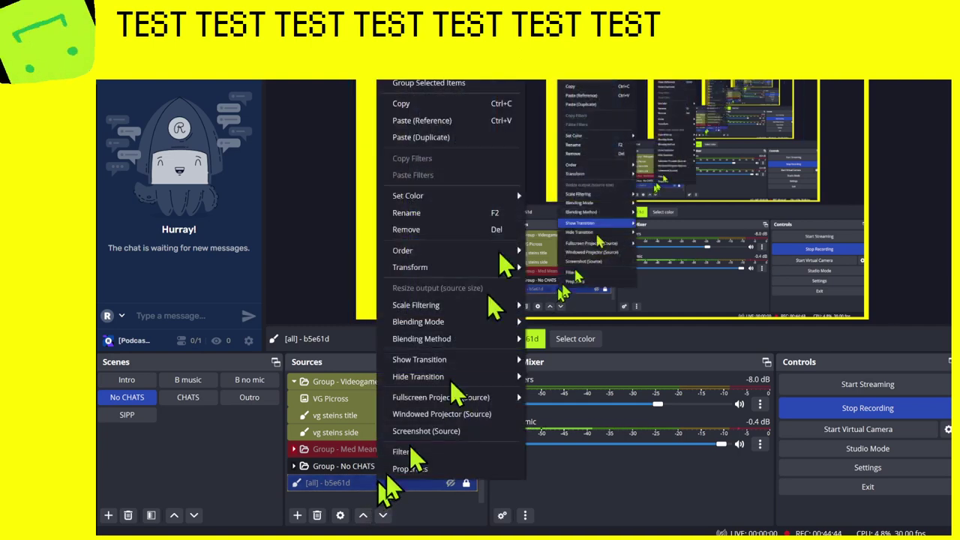
pyautogui.click(481, 137)
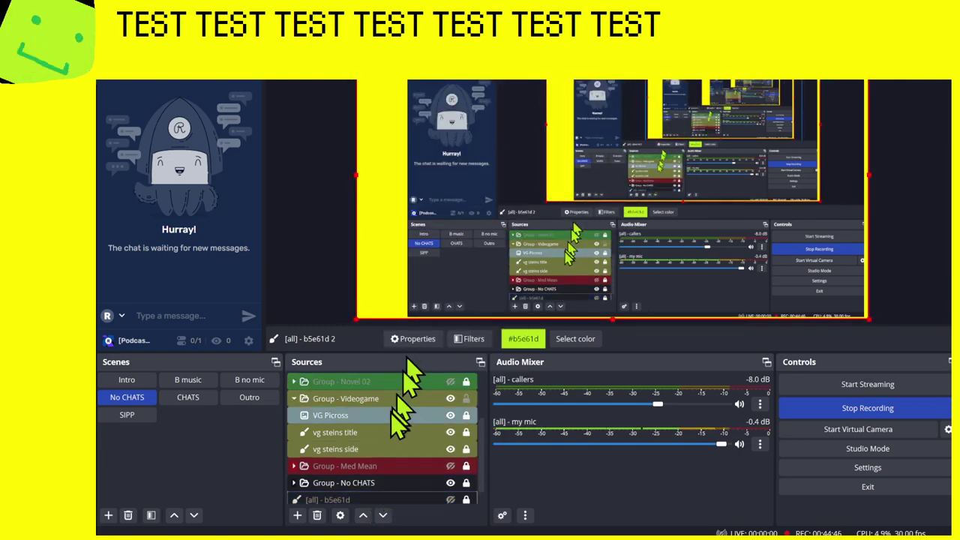
pyautogui.moveTo(389, 389); pyautogui.dragTo(407, 476)
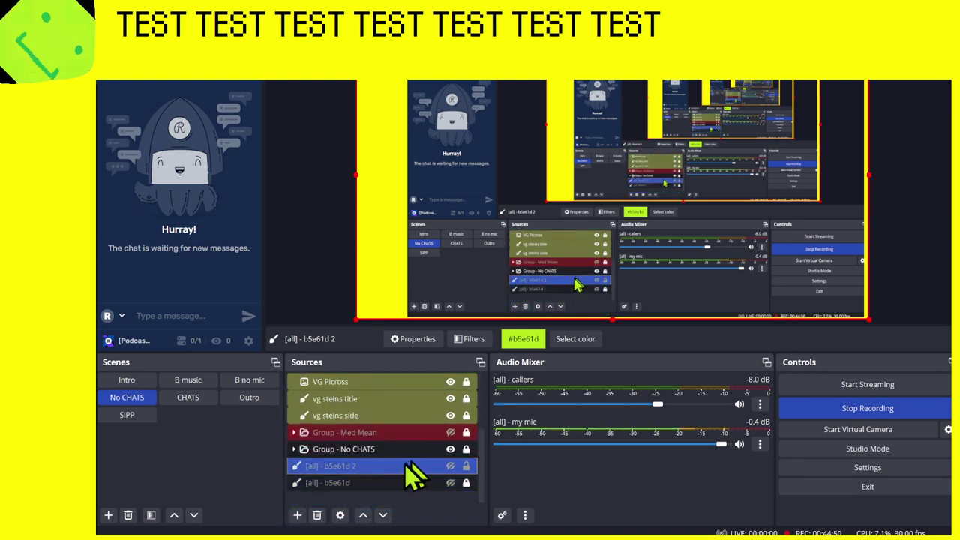
# Show the duplicate [all] - b5e61d 2 and shrink it to about 332 × 187 px at the canvas's top-left corner.
pyautogui.click(451, 466)
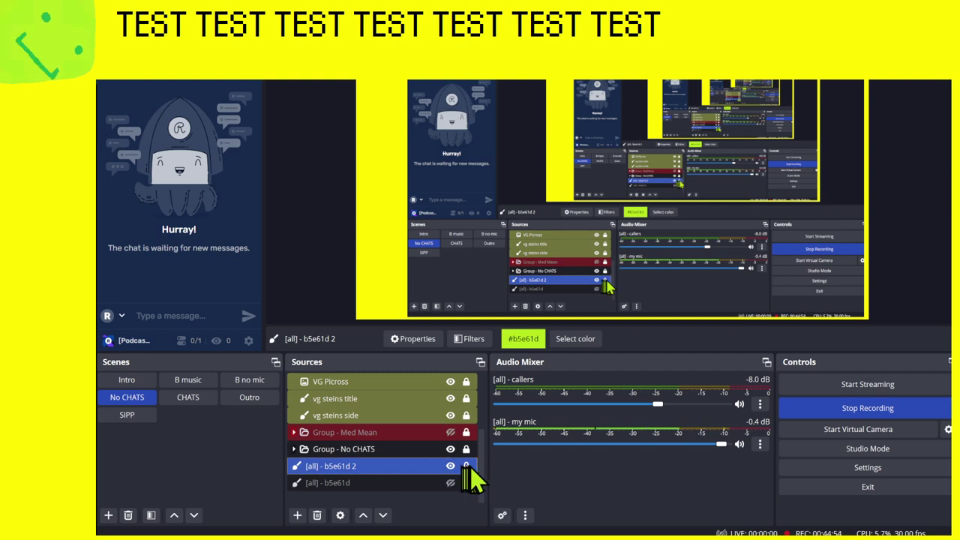
pyautogui.click(466, 466)
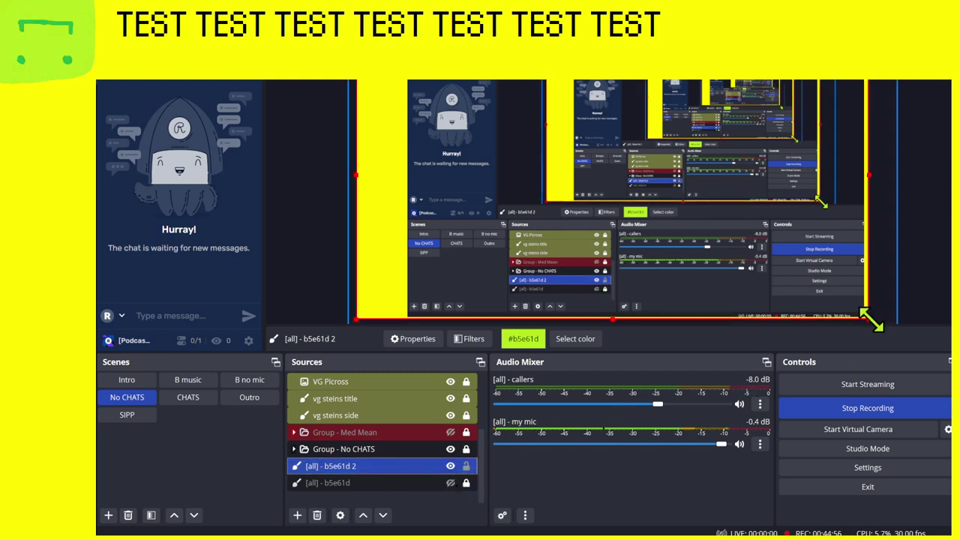
pyautogui.moveTo(872, 321); pyautogui.dragTo(413, 88)
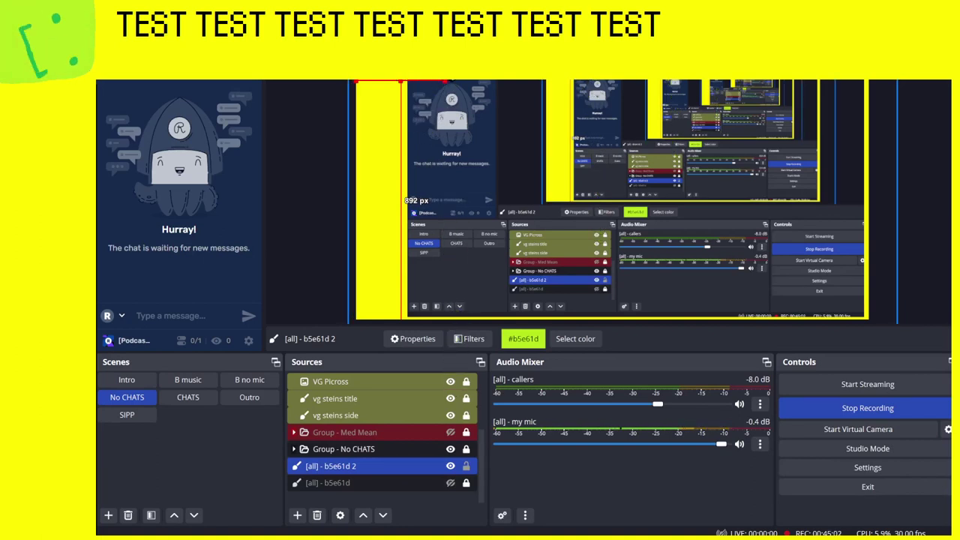
# Set the width of the [all] - b5e61d 2 source to 240 px in its transform settings.
pyautogui.click(375, 466)
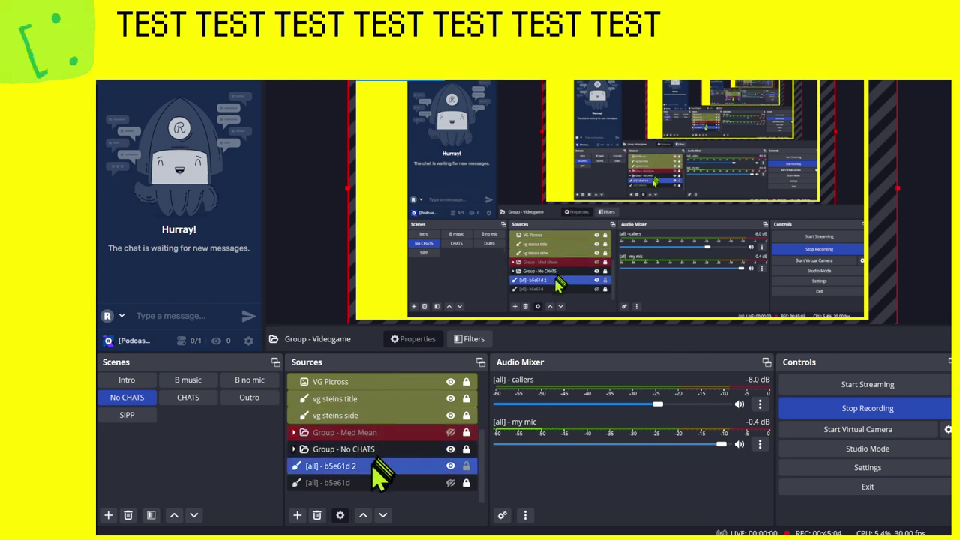
pyautogui.rightClick(372, 466)
pyautogui.moveTo(463, 252)
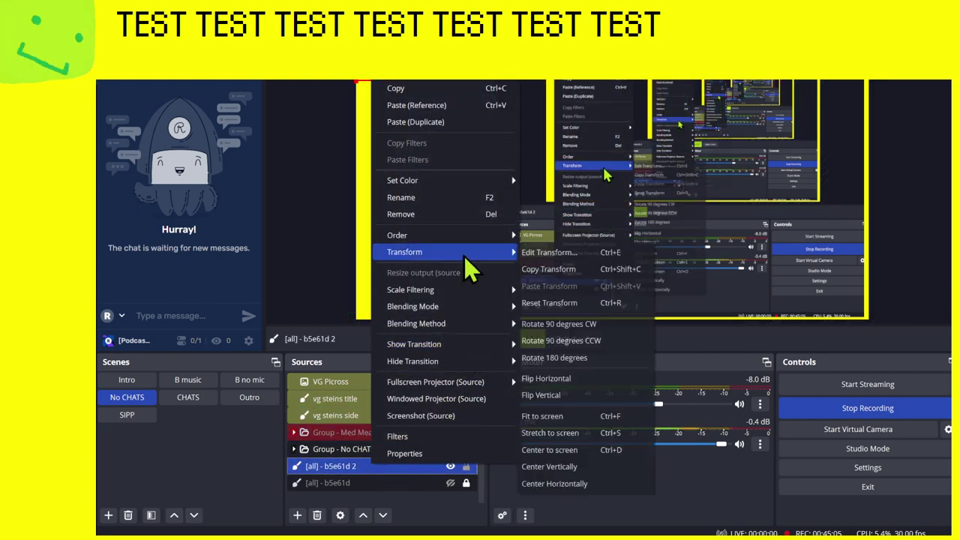
pyautogui.click(544, 252)
pyautogui.moveTo(591, 140); pyautogui.dragTo(796, 214)
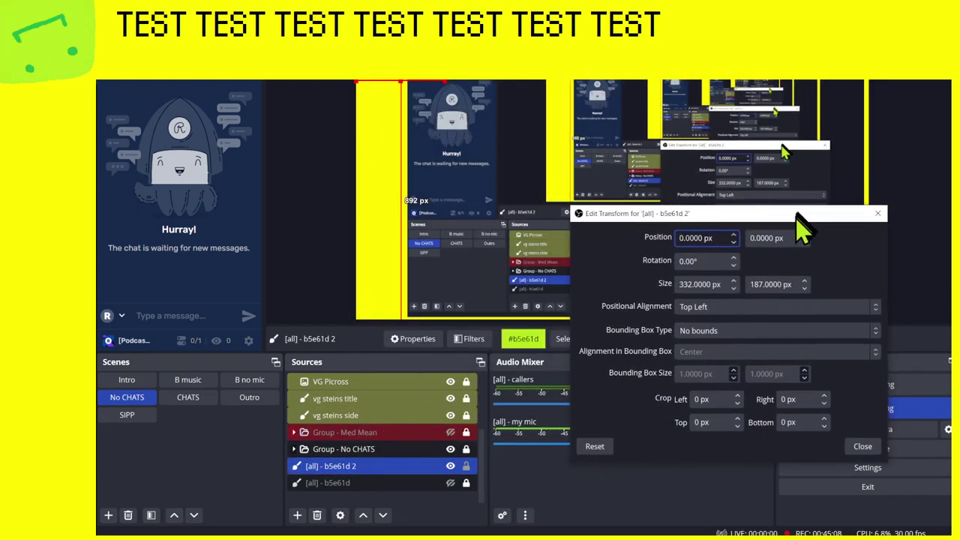
pyautogui.doubleClick(755, 283)
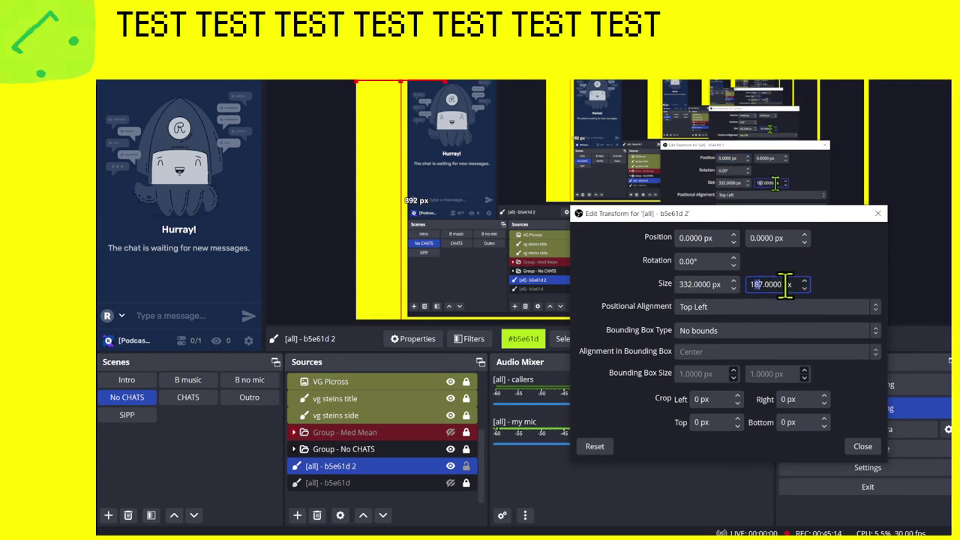
pyautogui.hotkey('shift', 'Tab')
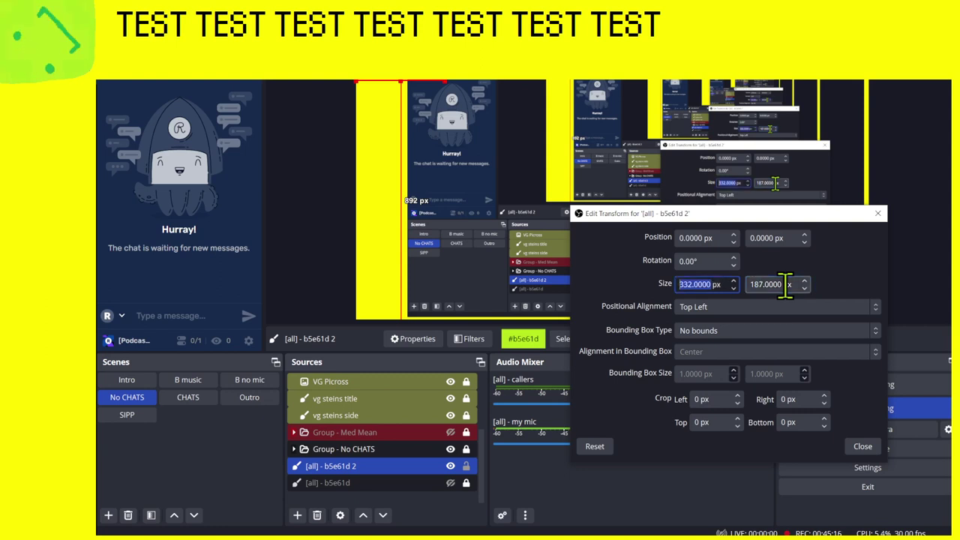
pyautogui.write('300')
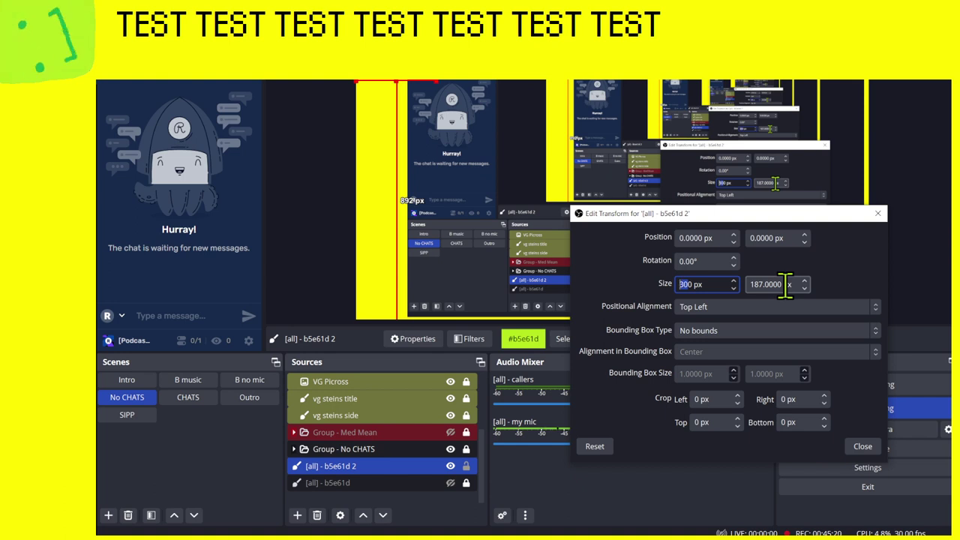
pyautogui.write('28')
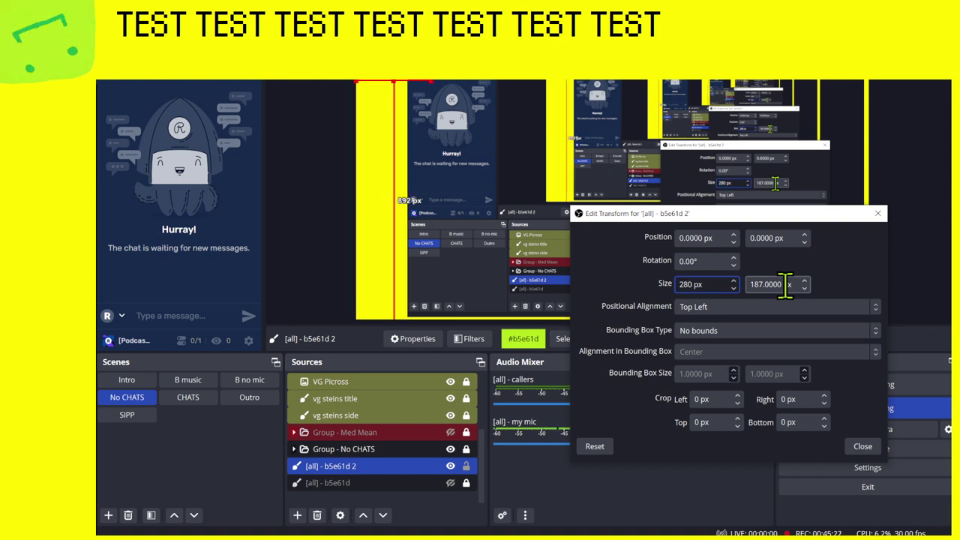
pyautogui.write('6')
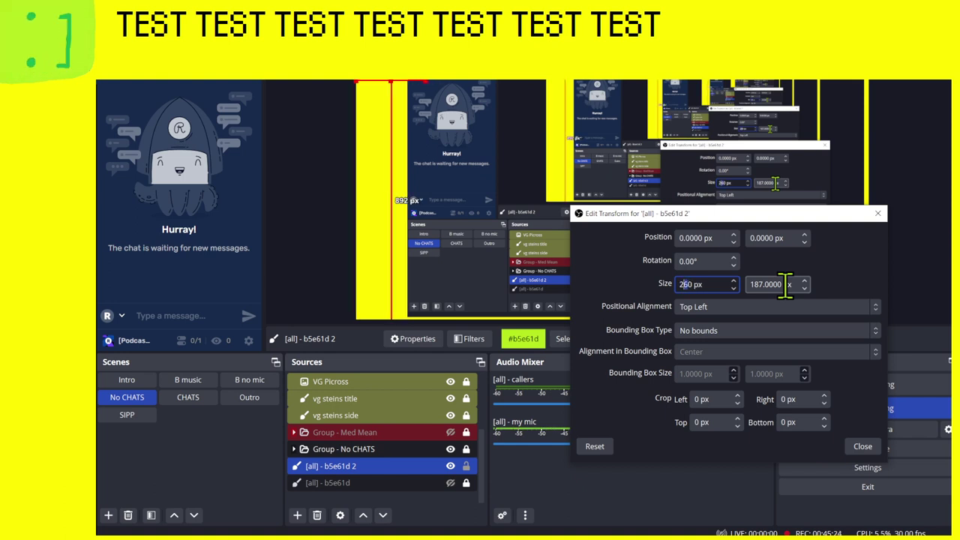
pyautogui.write('4')
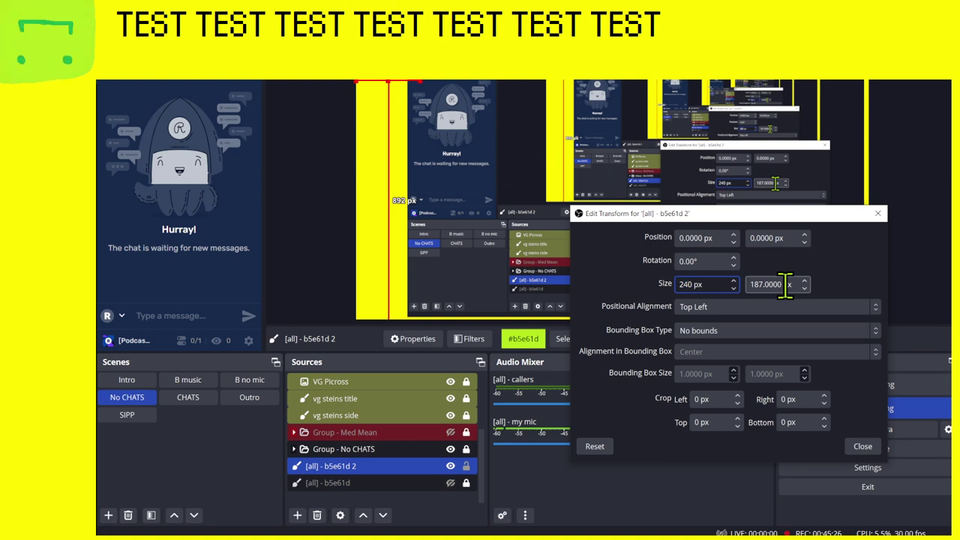
pyautogui.click(333, 112)
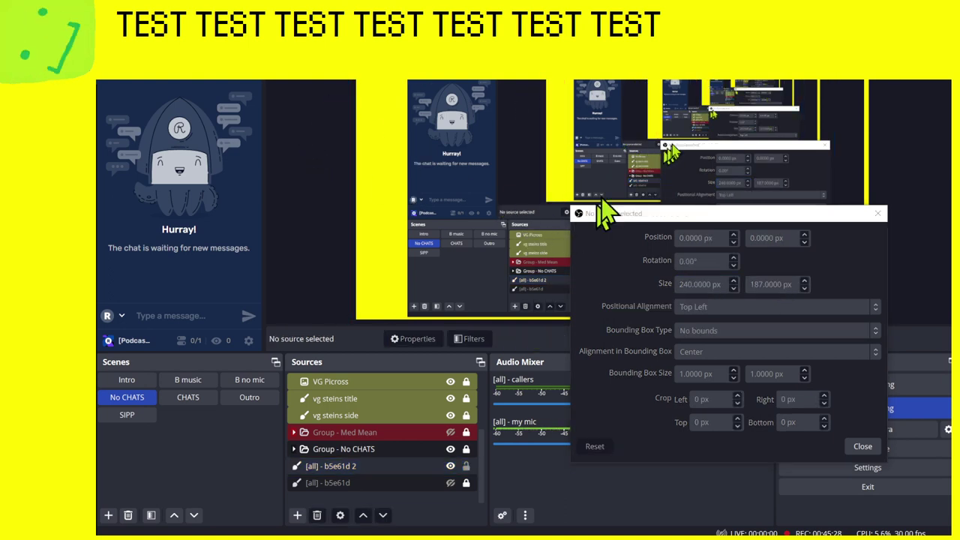
pyautogui.click(862, 446)
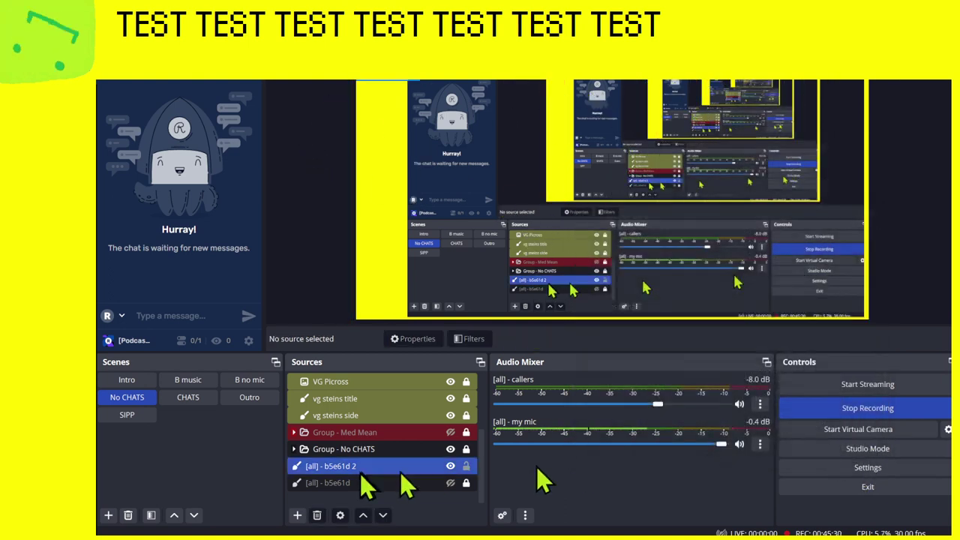
# Lock the [all] - b5e61d 2 source and move it below [all] - b5e61d in the source list.
pyautogui.click(446, 467)
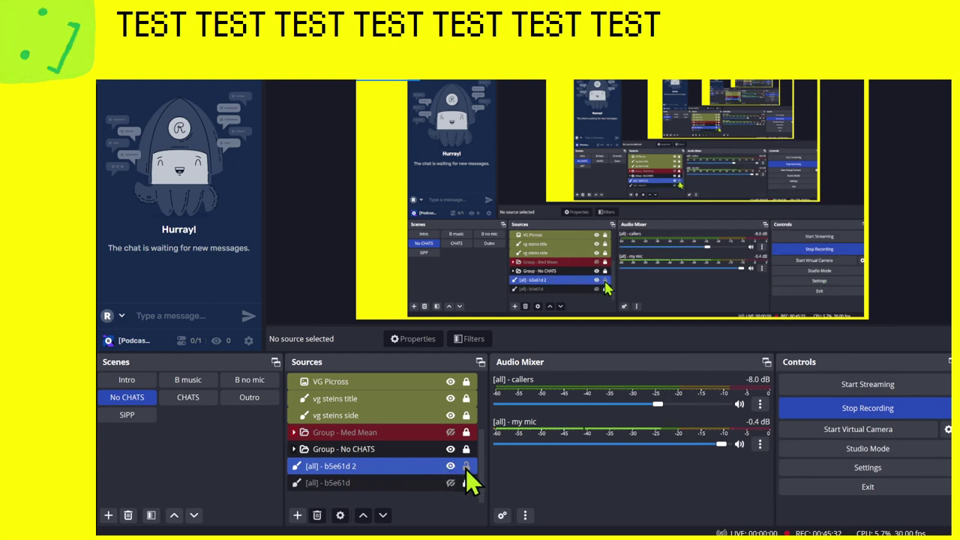
pyautogui.moveTo(402, 468); pyautogui.dragTo(377, 501)
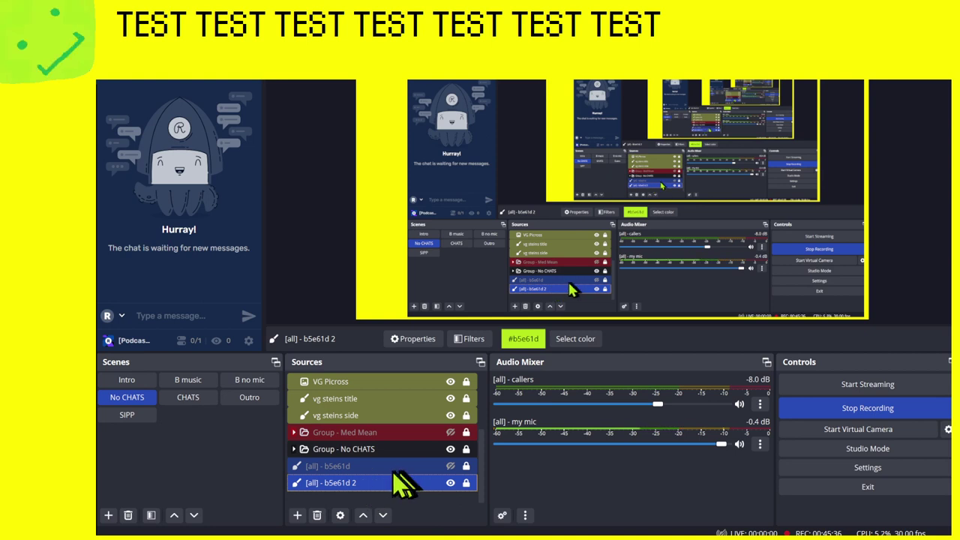
# Rename the duplicate color source as [all] - the face's rotation and show the original [all] - b5e61d source.
pyautogui.click(368, 483)
pyautogui.moveTo(364, 482); pyautogui.dragTo(327, 482)
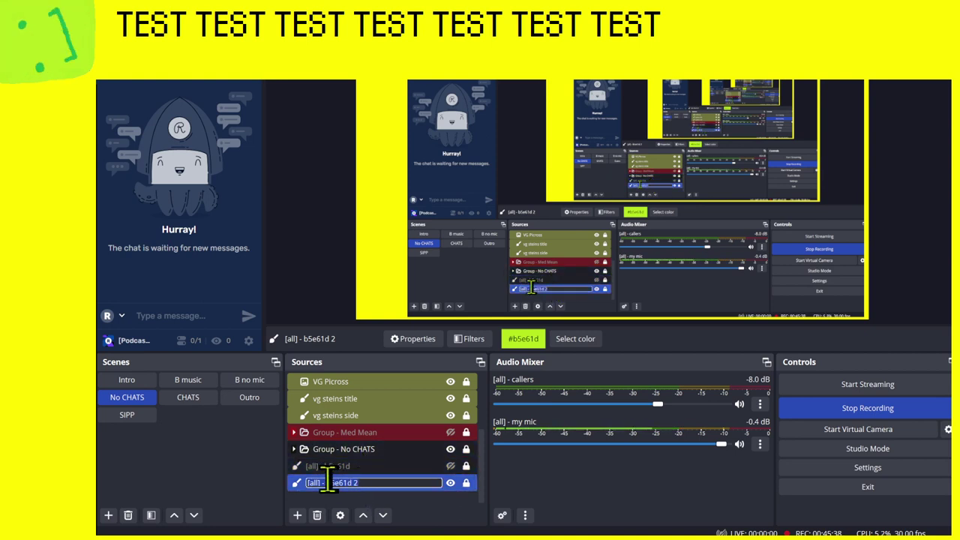
pyautogui.write('the face r')
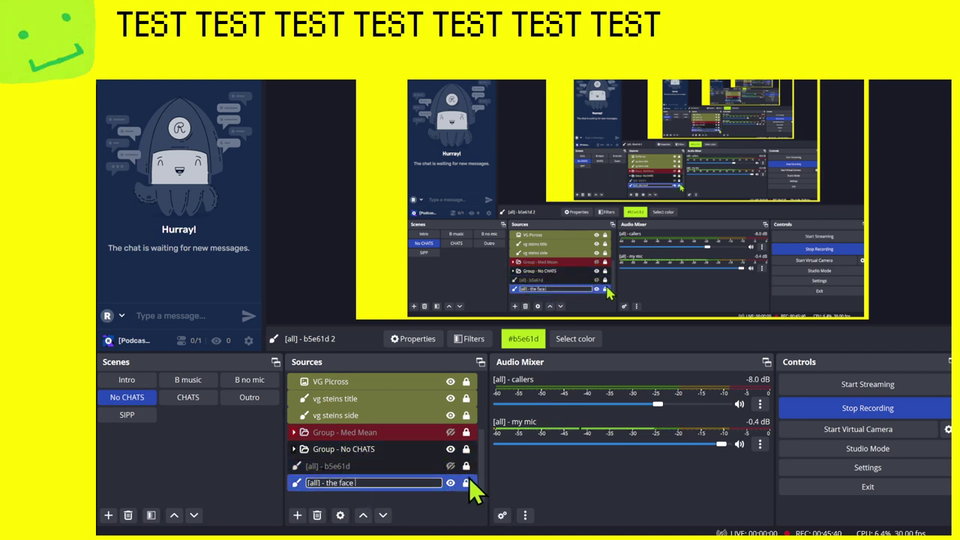
pyautogui.press('BackSpace')
pyautogui.press('BackSpace')
pyautogui.write("'s rotation")
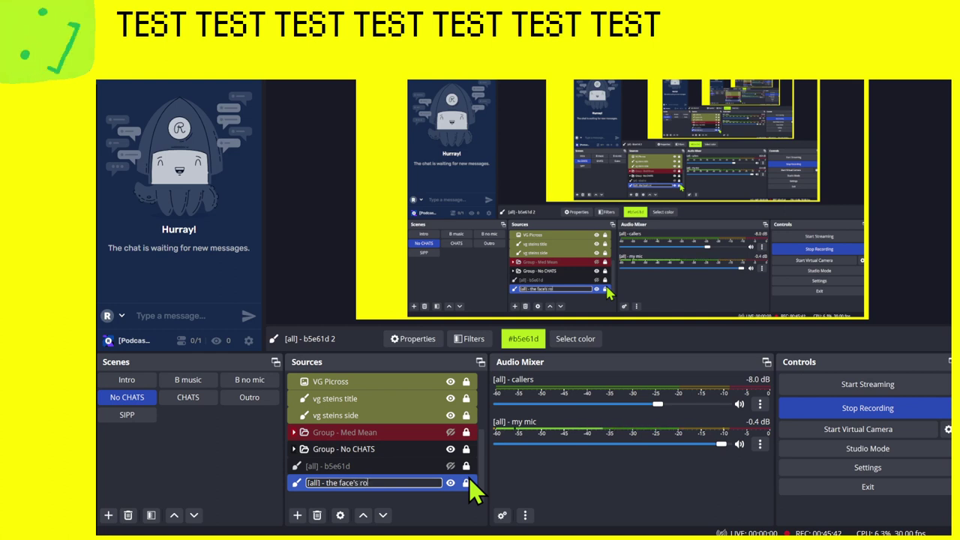
pyautogui.press('Return')
pyautogui.keyDown('ctrl'); pyautogui.click(452, 467); pyautogui.keyUp('ctrl')
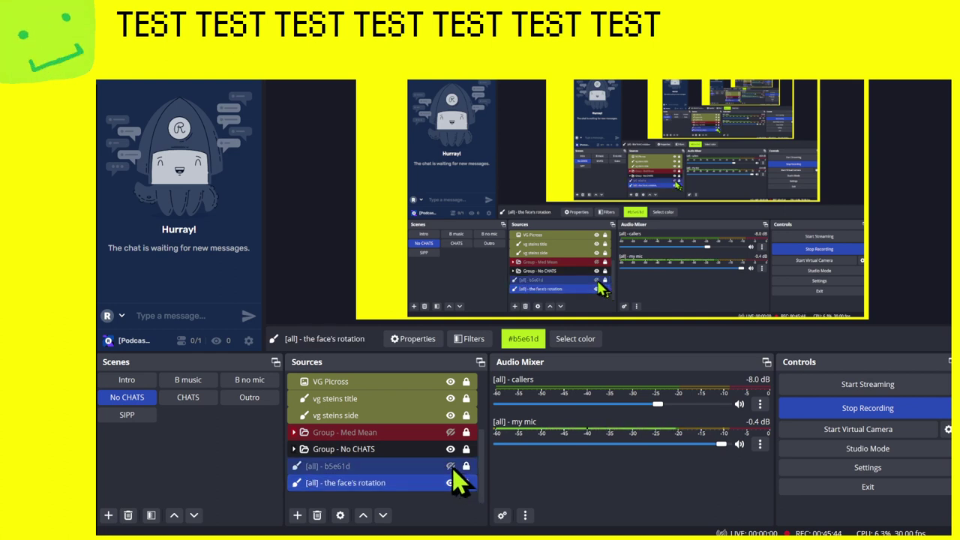
pyautogui.keyDown('ctrl'); pyautogui.click(449, 467); pyautogui.keyUp('ctrl')
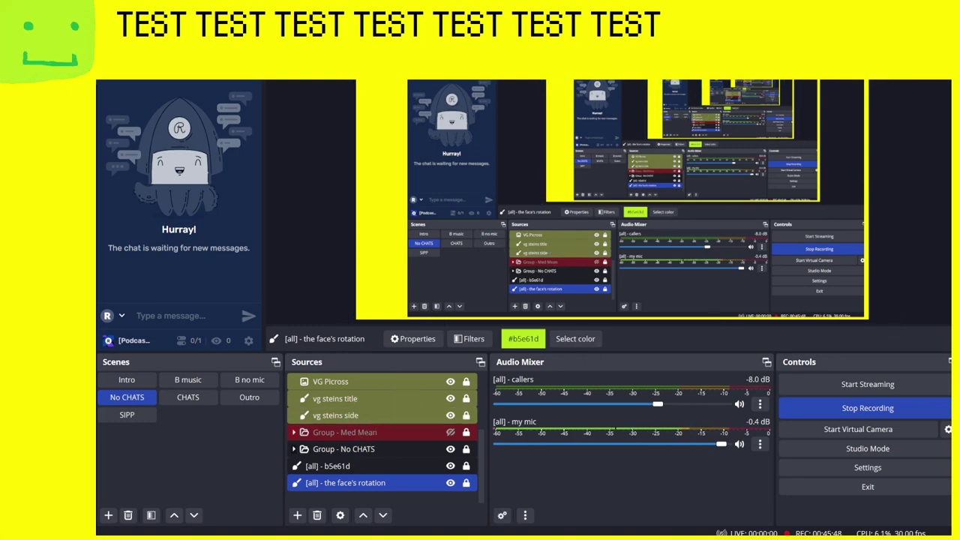
# Switch to Paint, undo the text added to vg next.png, and close the image with its changes saved.
pyautogui.hotkey('alt', 'Tab')
pyautogui.hotkey('ctrl', 'z')
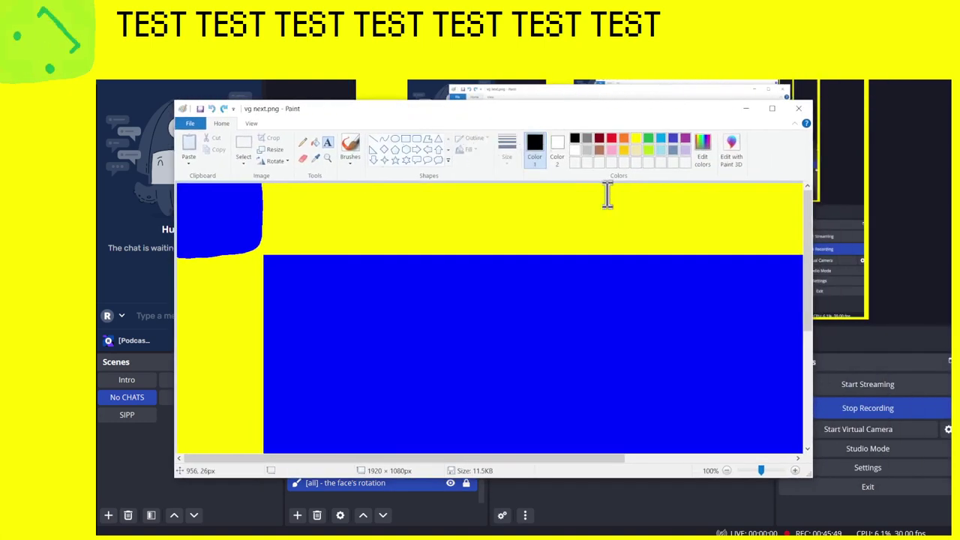
pyautogui.click(799, 108)
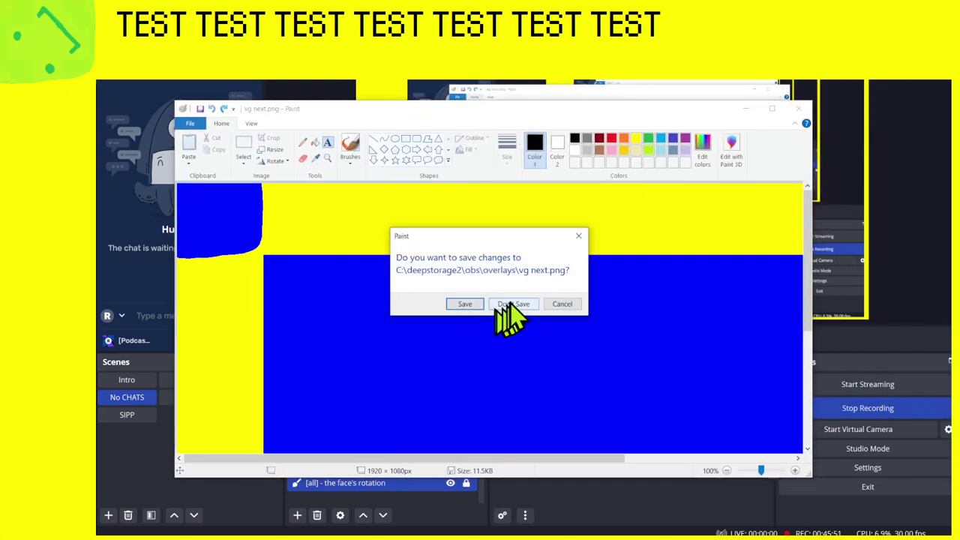
pyautogui.click(466, 304)
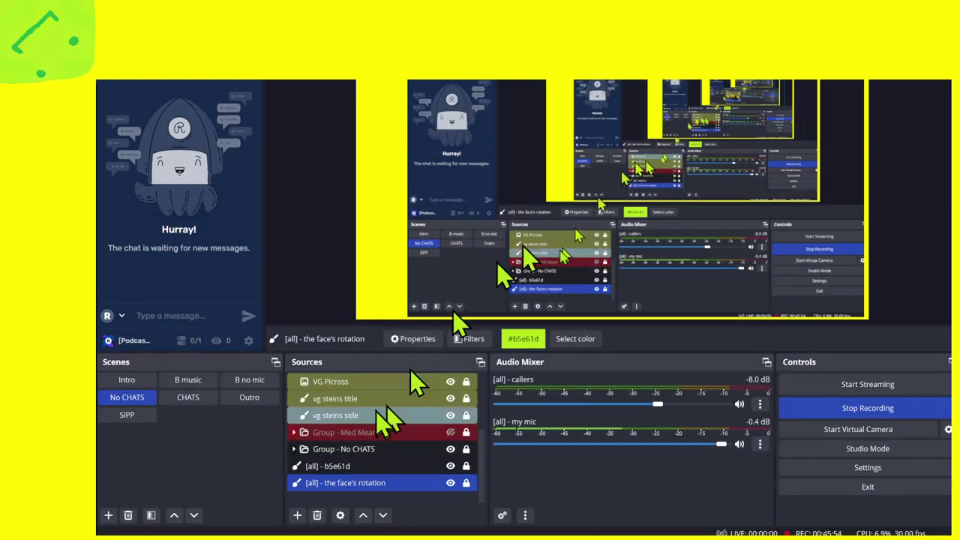
# Change the image file of the VG Picross source to vg template.png.
pyautogui.scroll(2, 390, 398)
pyautogui.doubleClick(353, 433)
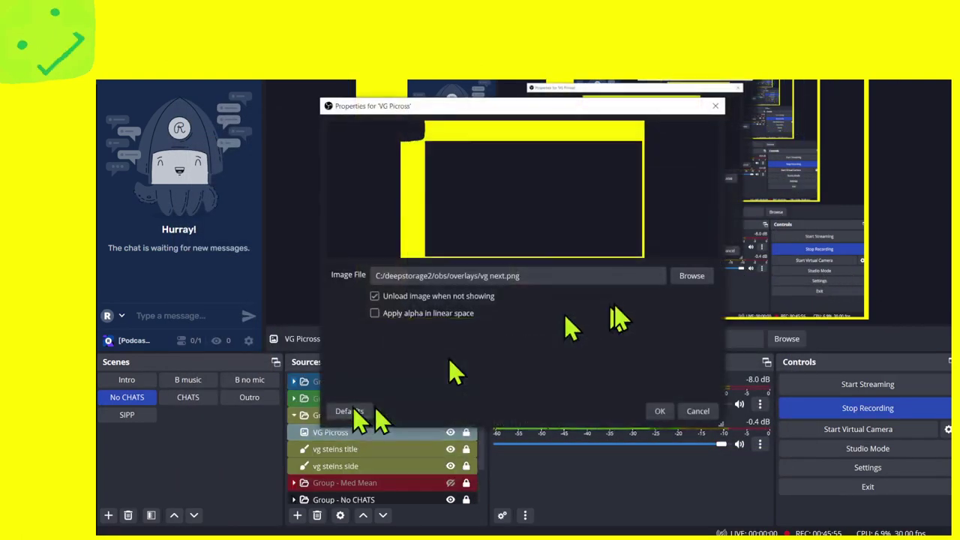
pyautogui.click(686, 276)
pyautogui.doubleClick(754, 262)
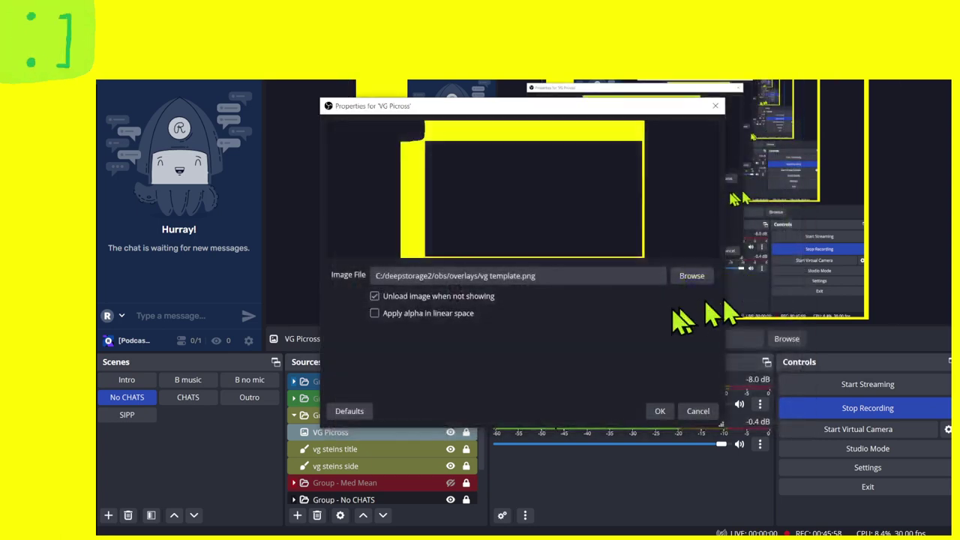
pyautogui.click(660, 411)
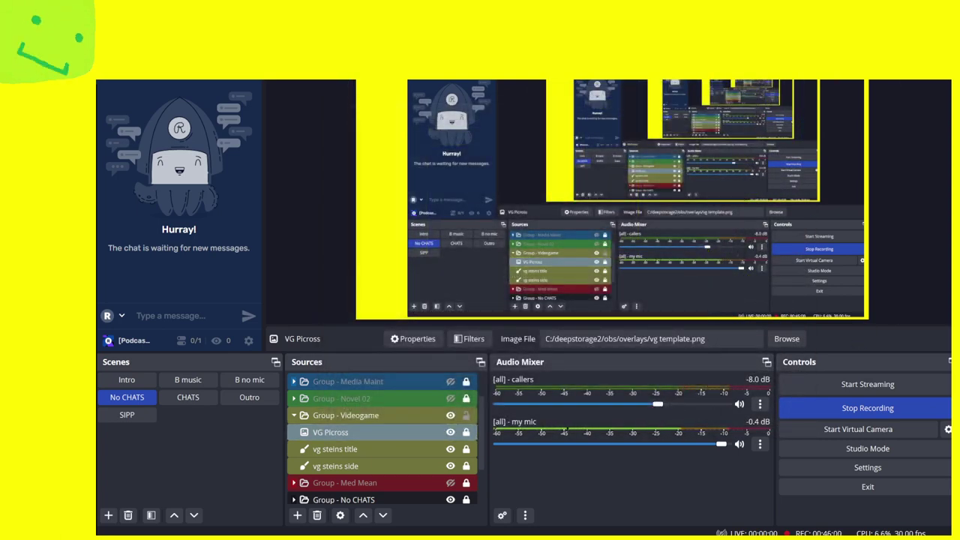
# Collapse and lock Group - Videogame, and hide it from the scene.
pyautogui.click(294, 416)
pyautogui.click(293, 415)
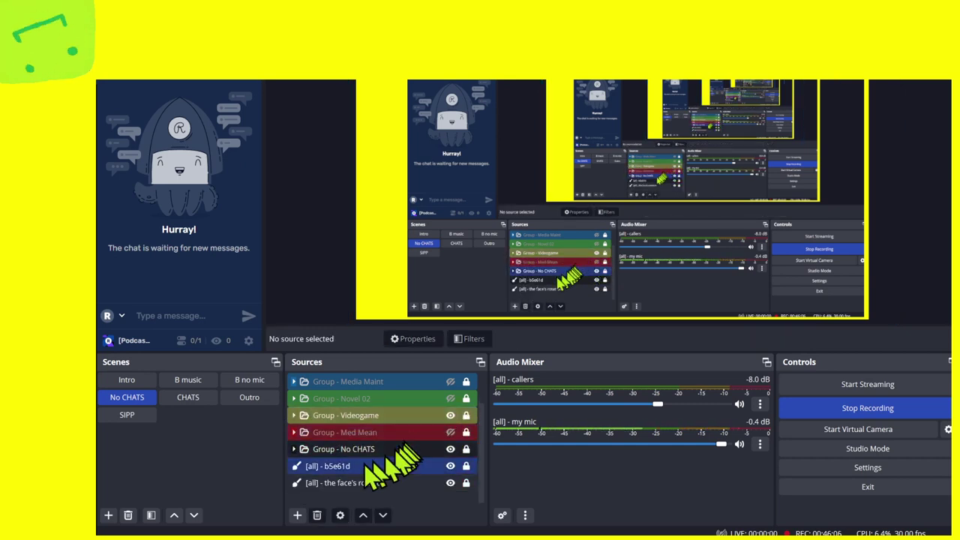
pyautogui.scroll(1, 398, 435)
pyautogui.scroll(-1, 398, 435)
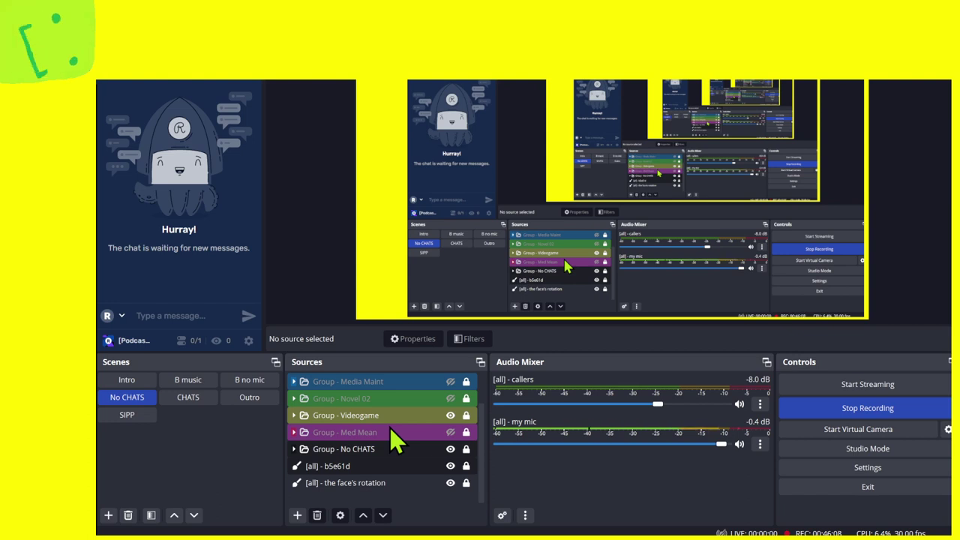
pyautogui.click(410, 430)
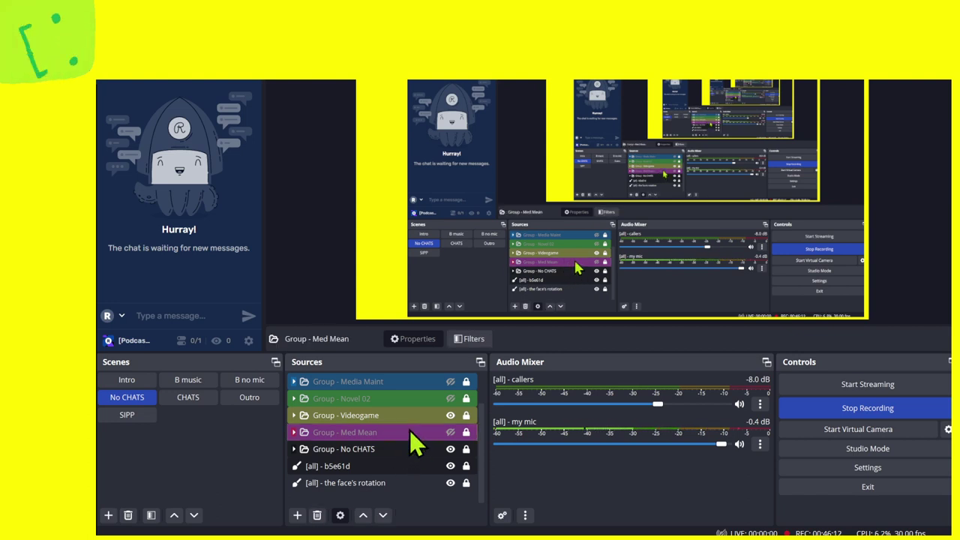
pyautogui.scroll(2, 409, 434)
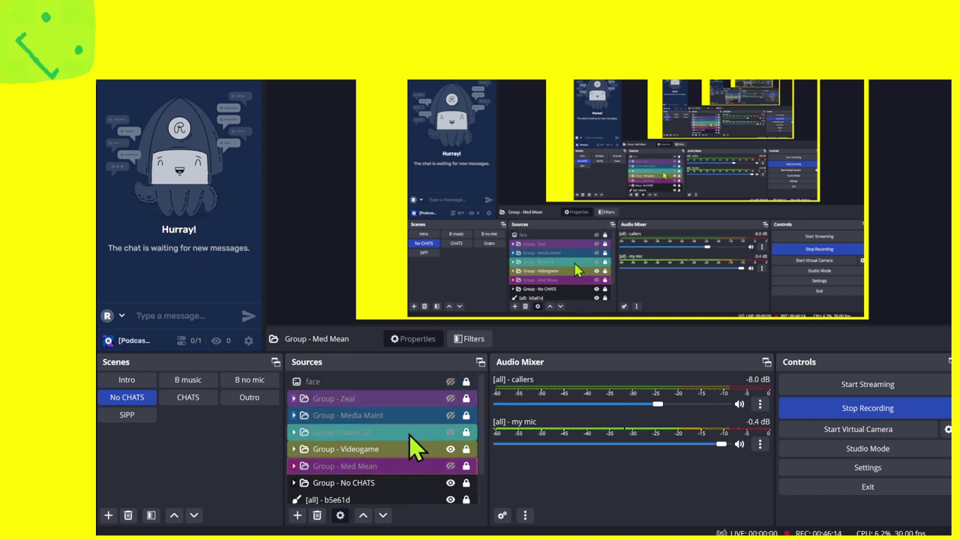
pyautogui.click(407, 450)
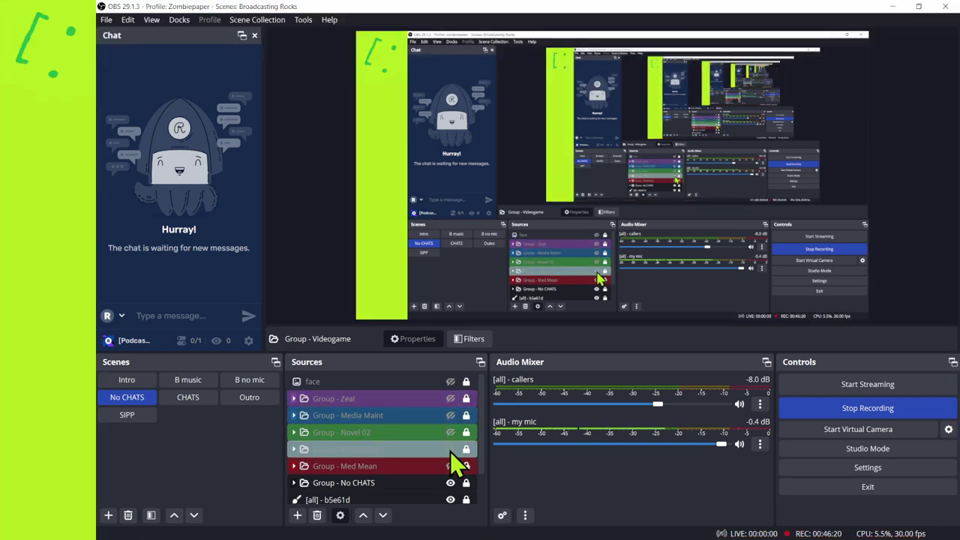
# Expand Group - Novel 02 and show it in the scene.
pyautogui.click(294, 432)
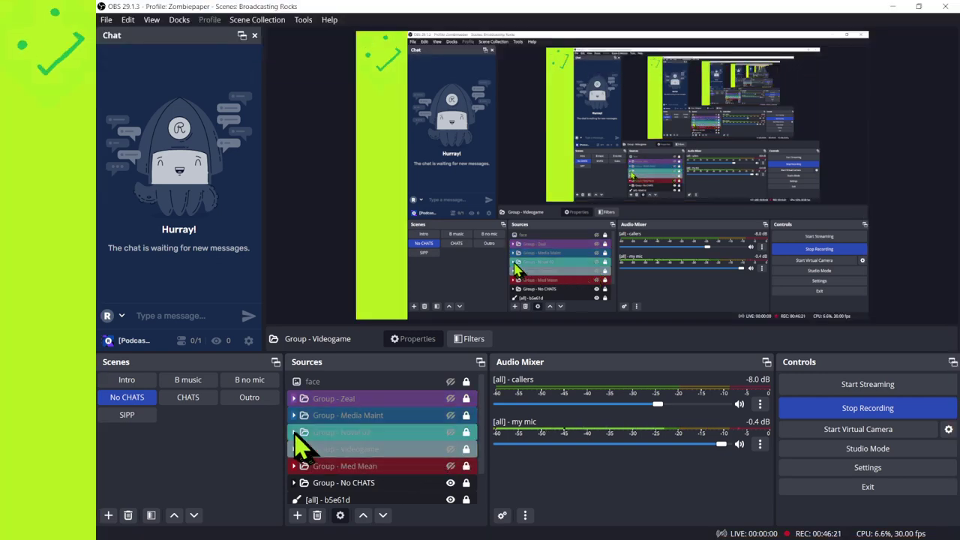
pyautogui.click(450, 433)
pyautogui.scroll(-1, 442, 450)
pyautogui.click(436, 455)
# Remove the Novel 02 - [ai] image source from Group - Novel 02.
pyautogui.click(386, 433)
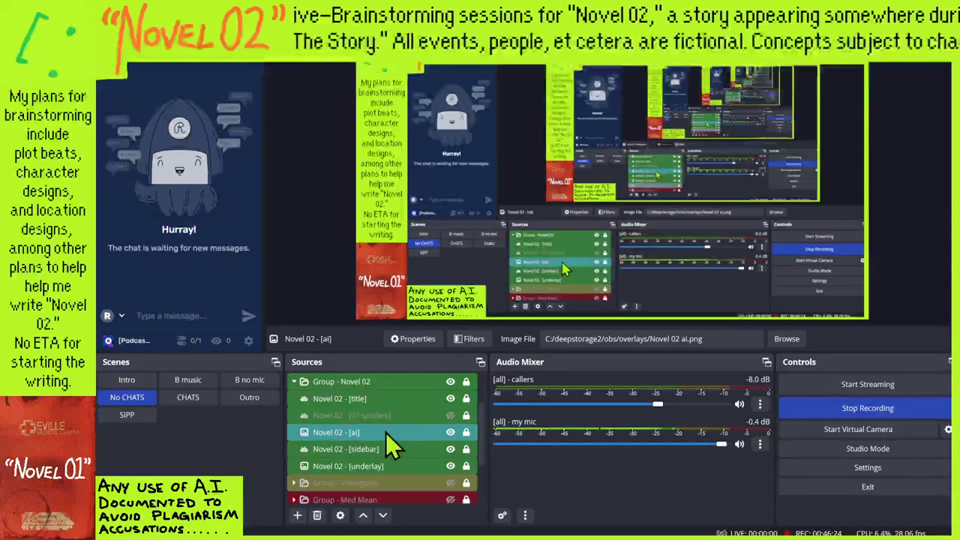
pyautogui.rightClick(386, 434)
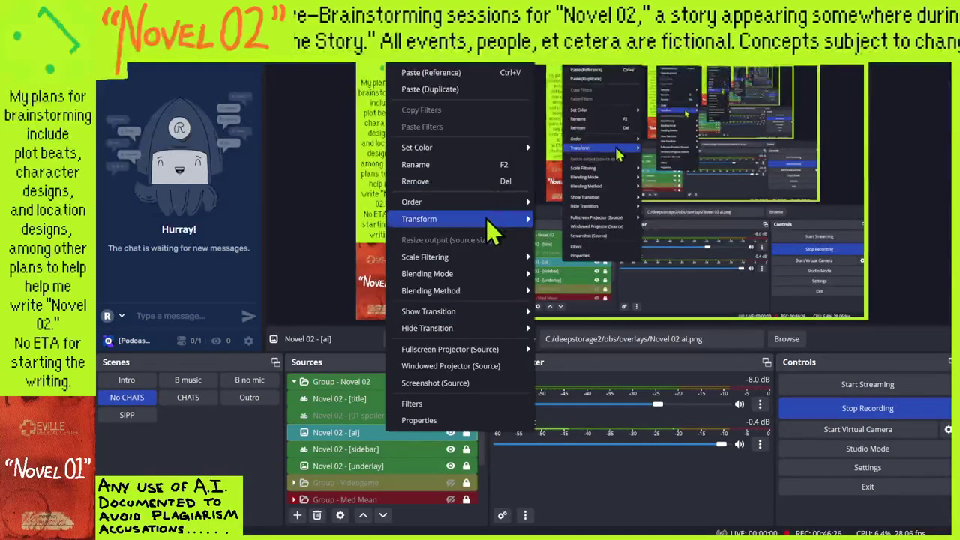
pyautogui.click(487, 184)
pyautogui.click(569, 286)
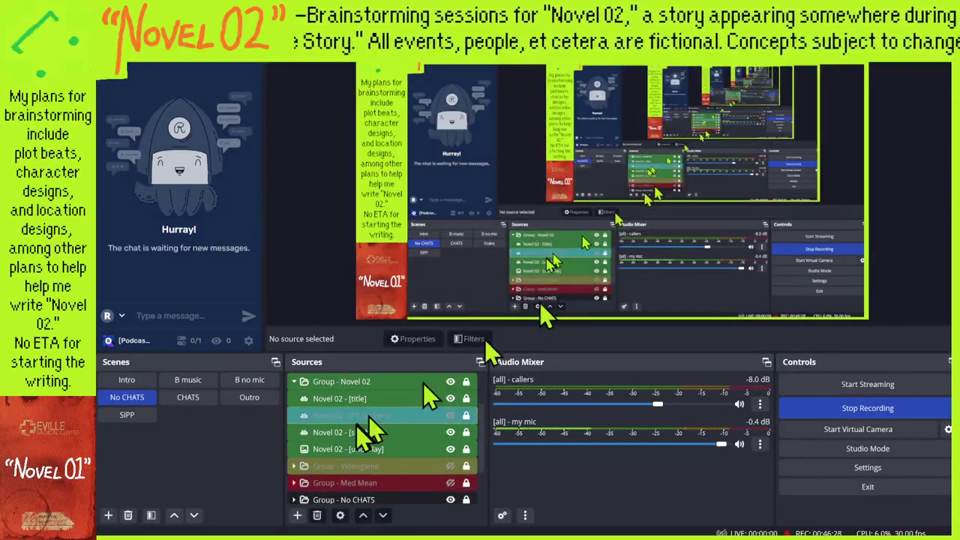
# Preview the Novel 02 - [01 spoilers] source by showing it briefly and hiding it again.
pyautogui.click(450, 415)
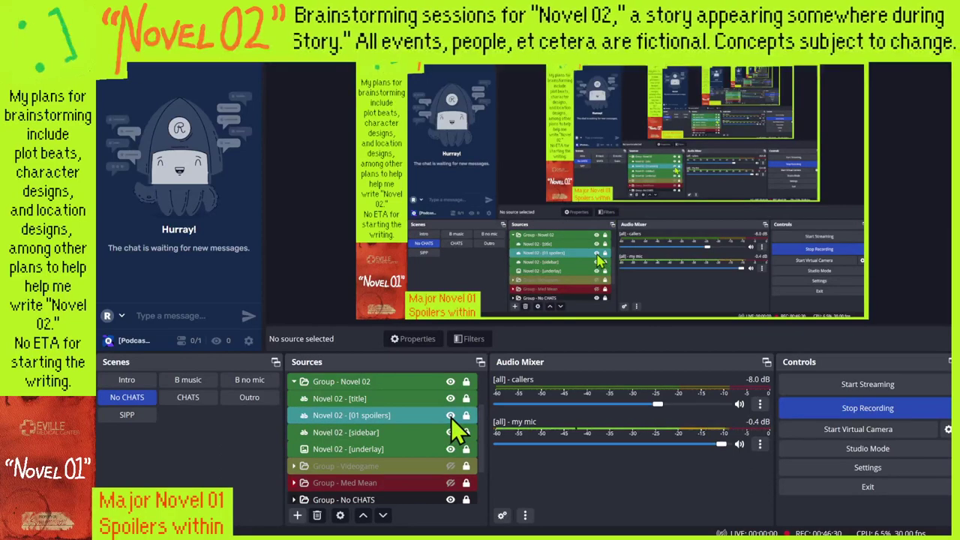
pyautogui.click(450, 417)
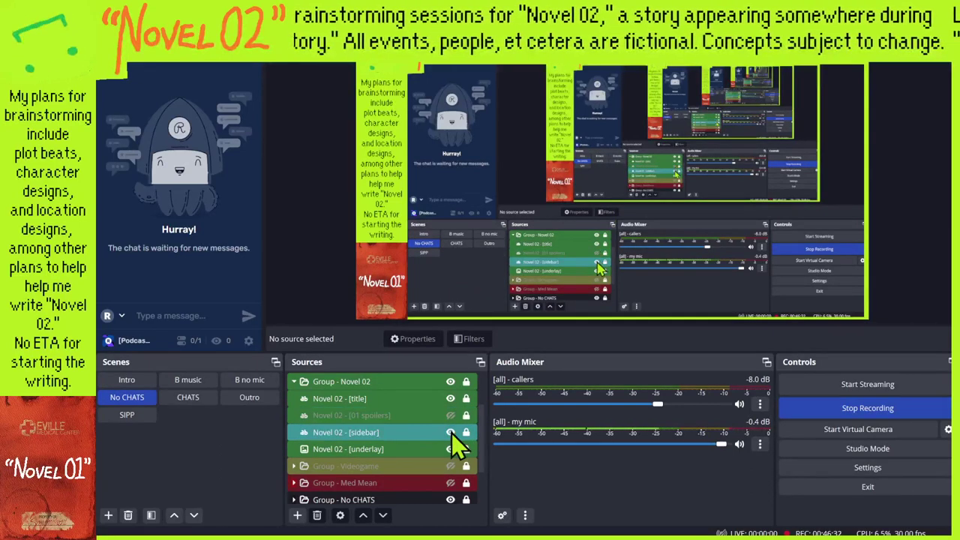
# Check the Novel 02 - [sidebar] source by toggling its visibility and looking through its text properties.
pyautogui.click(450, 432)
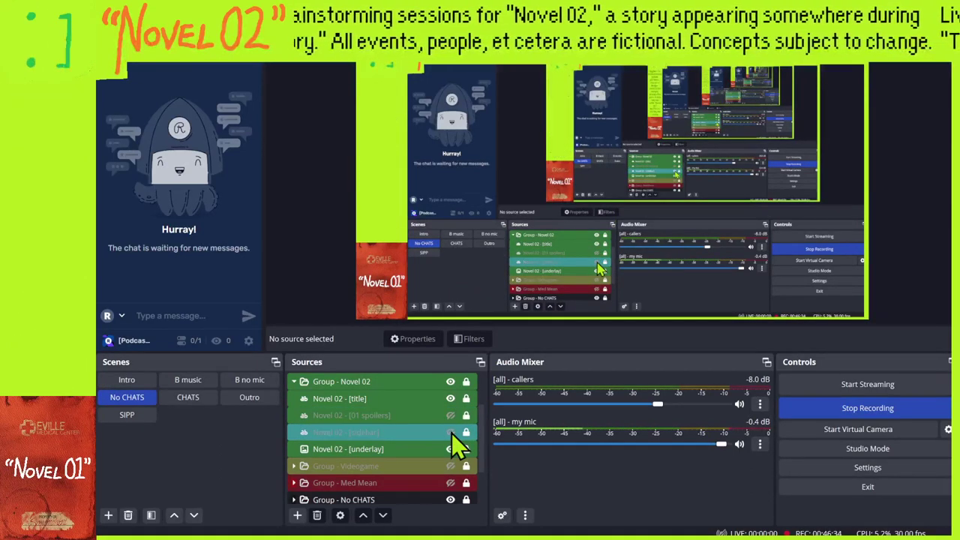
pyautogui.click(449, 432)
pyautogui.click(450, 433)
pyautogui.click(450, 432)
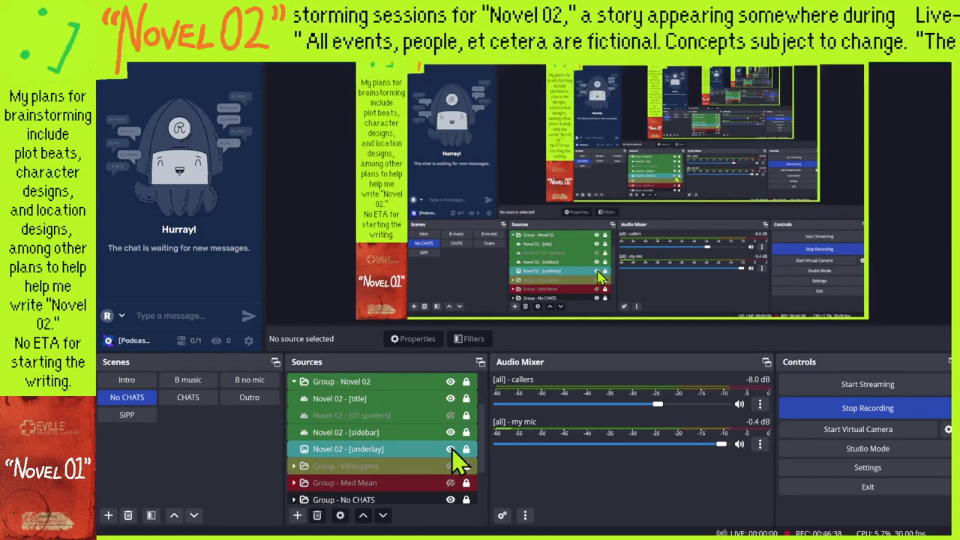
pyautogui.doubleClick(445, 426)
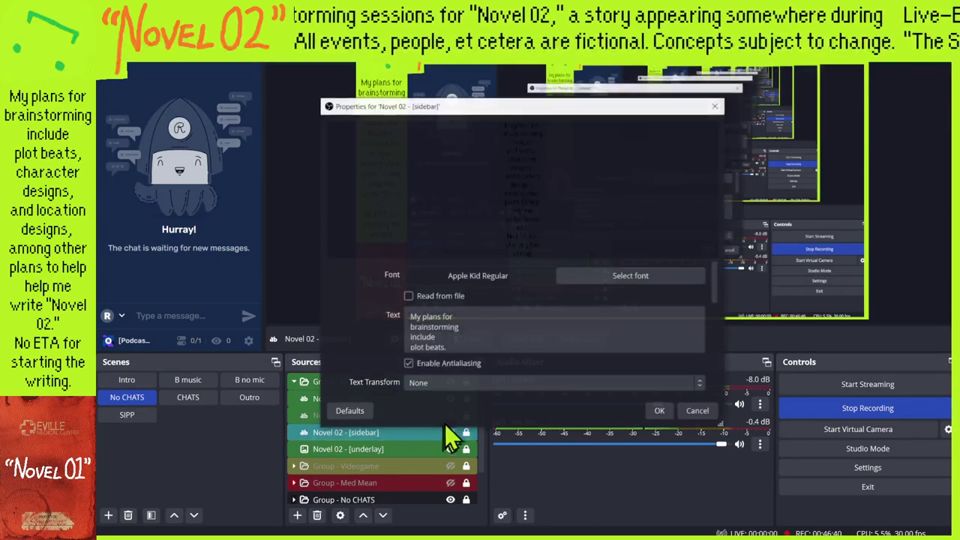
pyautogui.scroll(-5, 521, 351)
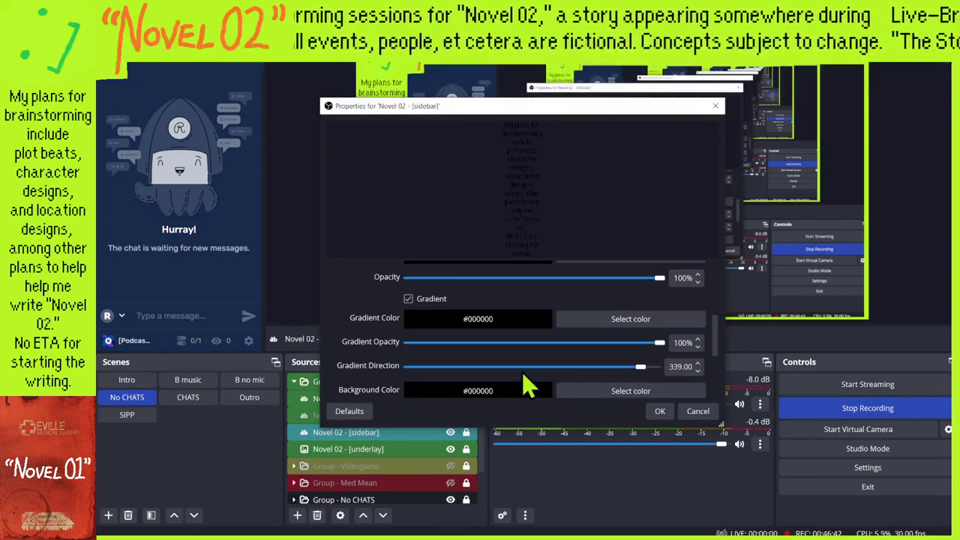
pyautogui.click(717, 107)
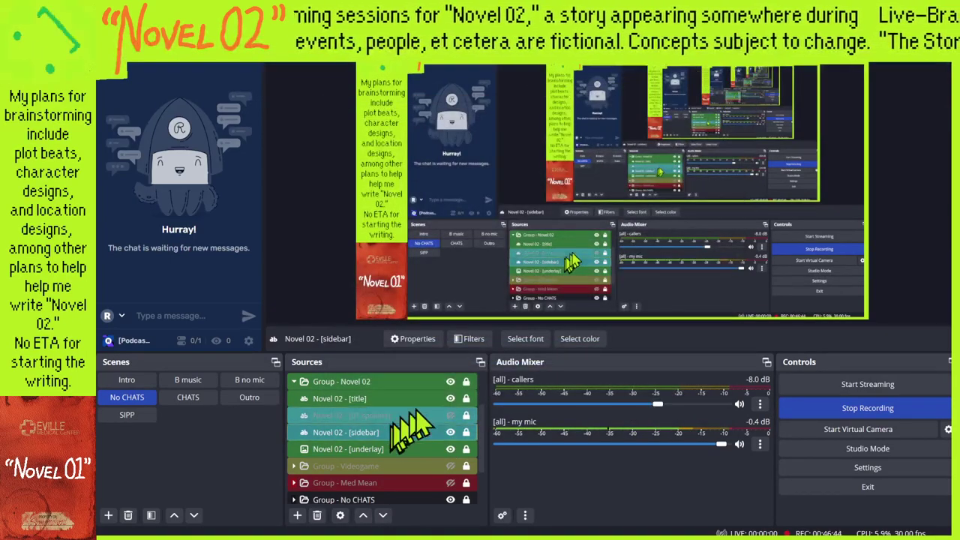
# Preview the Novel 02 - [title] source by hiding and showing it, and review the [sidebar] source's text and color properties again.
pyautogui.click(450, 399)
pyautogui.click(450, 399)
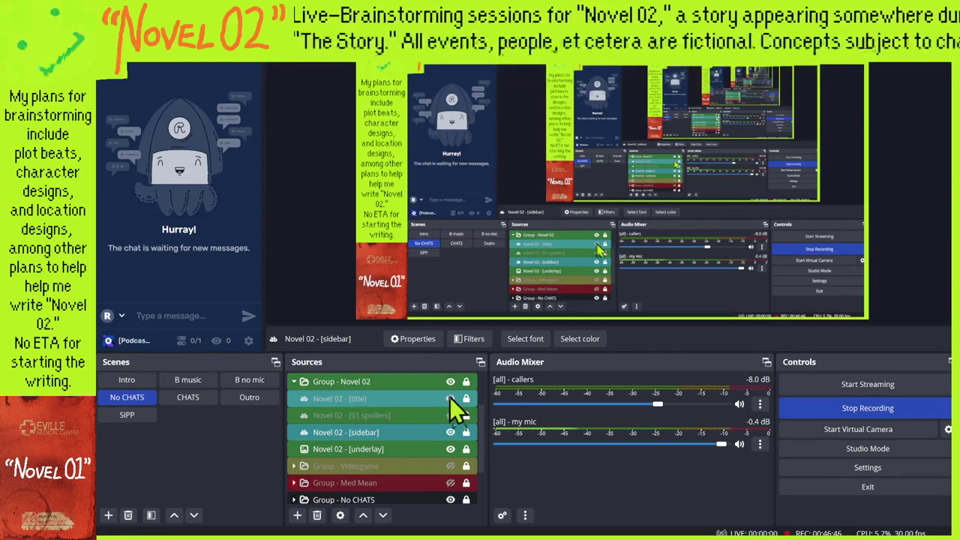
pyautogui.click(450, 415)
pyautogui.doubleClick(381, 440)
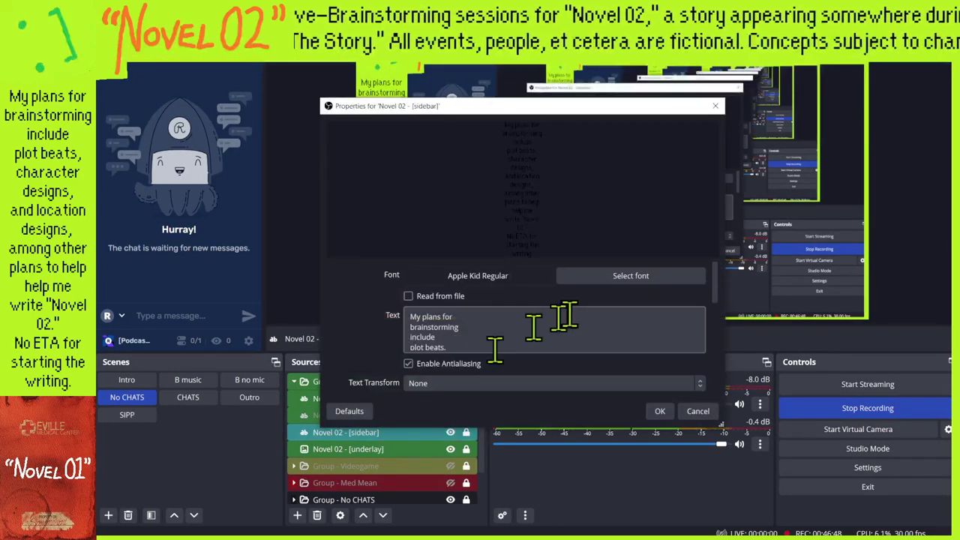
pyautogui.scroll(-3, 568, 315)
pyautogui.scroll(-4, 570, 315)
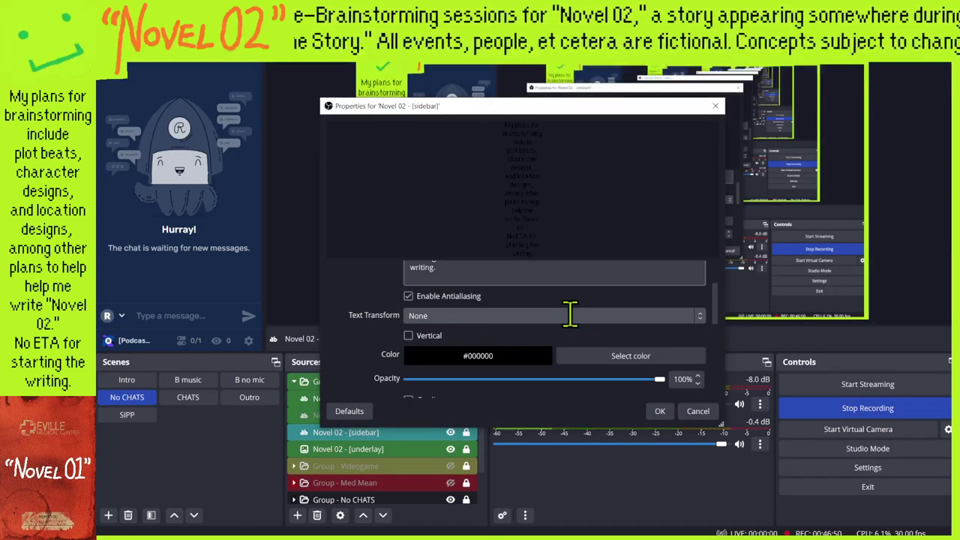
pyautogui.click(713, 105)
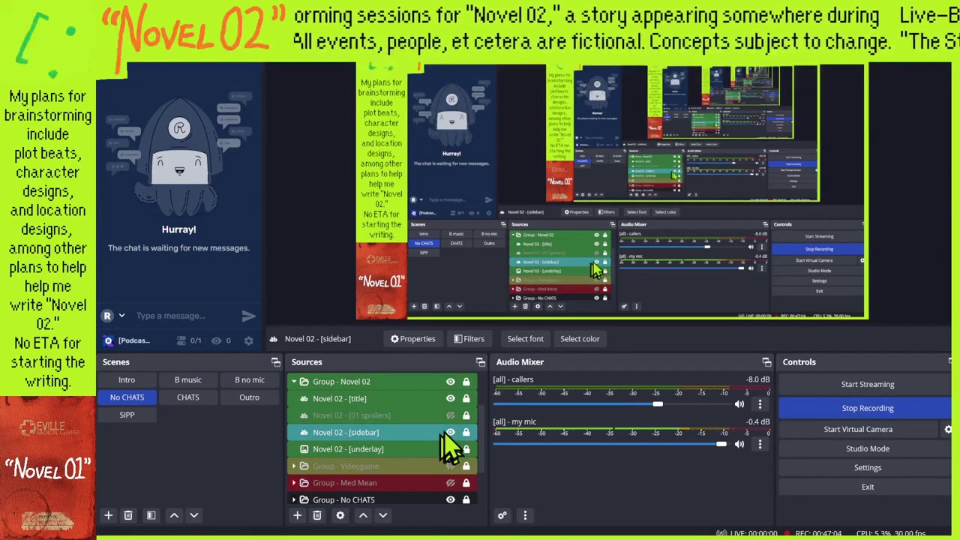
# Collapse Group - Novel 02 in the source list.
pyautogui.click(294, 381)
pyautogui.scroll(1, 450, 420)
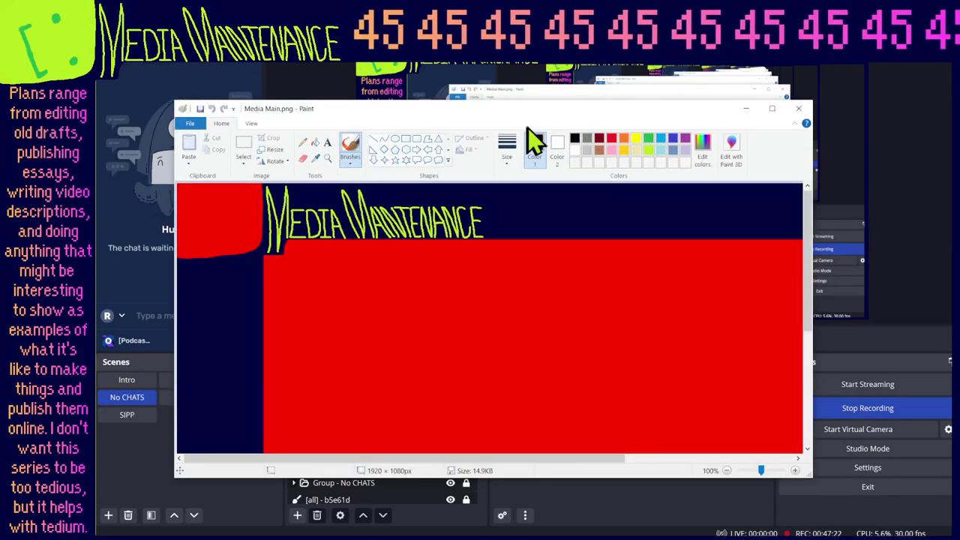
# In Paint, select a strip about 6 × 35 px at the inner edge of Media Main.png's navy sidebar and widen it to 10 px.
pyautogui.scroll(4, 525, 131)
pyautogui.doubleClick(505, 109)
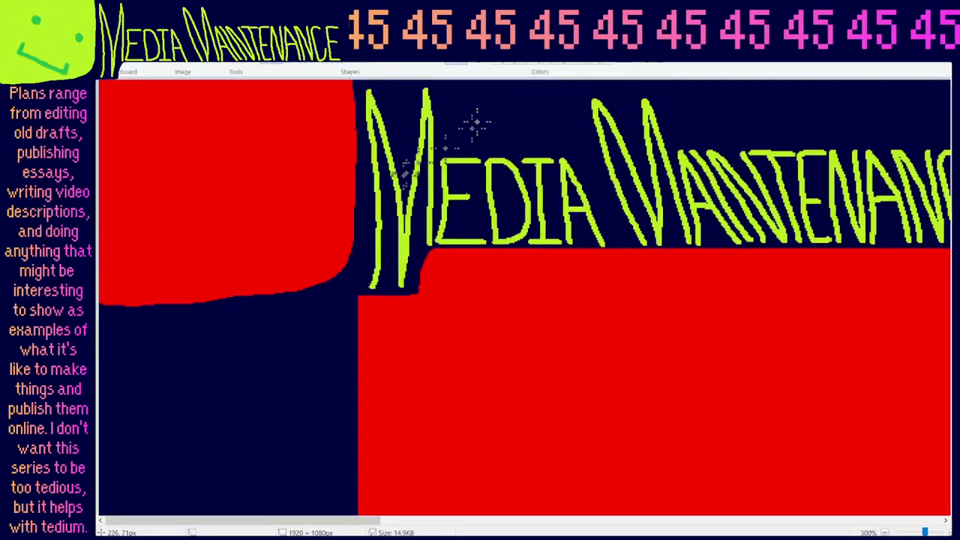
pyautogui.scroll(2, 480, 135)
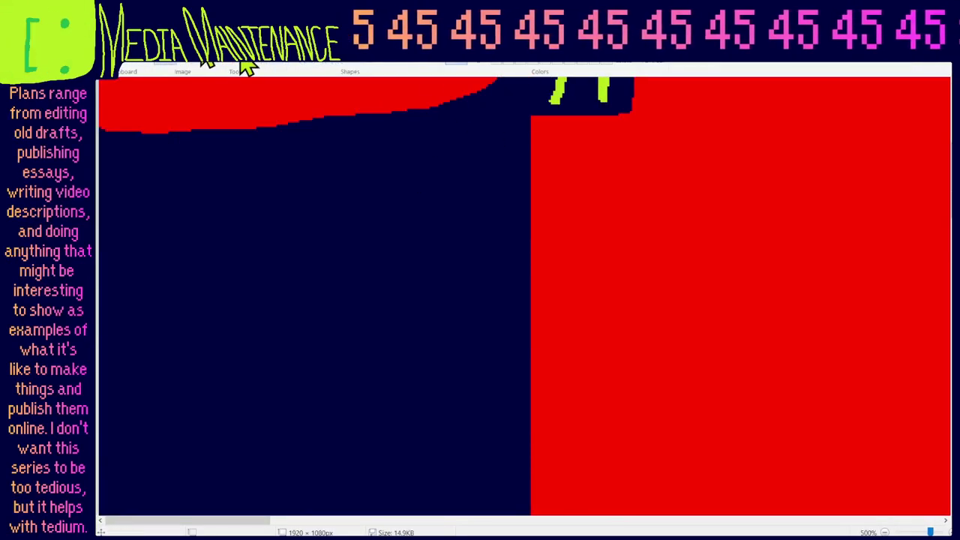
pyautogui.moveTo(517, 99); pyautogui.dragTo(529, 178)
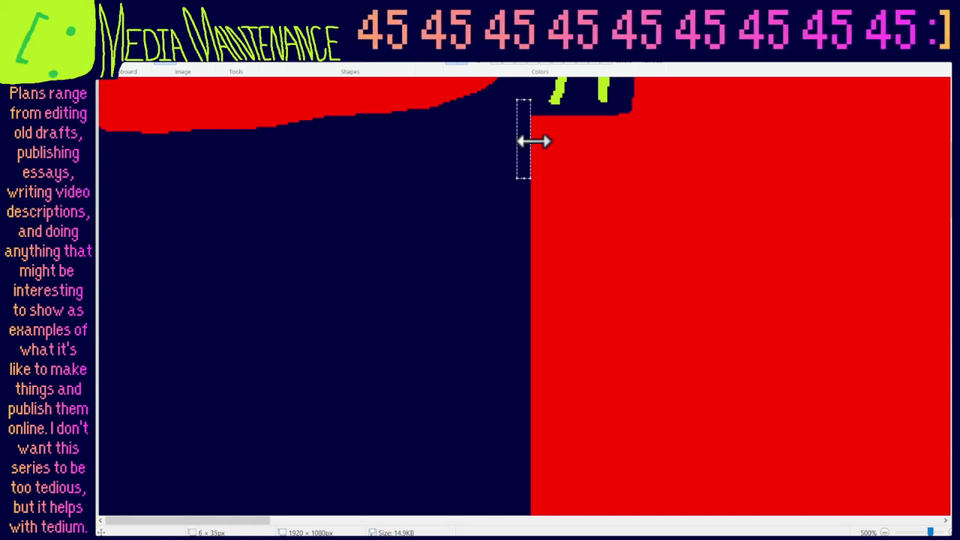
pyautogui.moveTo(532, 143); pyautogui.dragTo(540, 142)
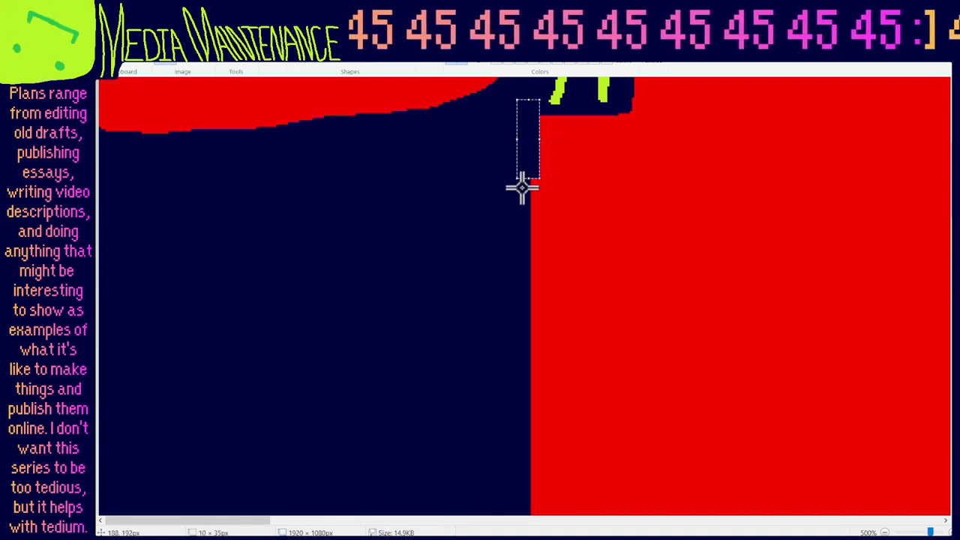
# Stretch the 10 px navy strip down the sidebar's inner edge to the bottom of the image and deselect it.
pyautogui.moveTo(527, 177); pyautogui.dragTo(518, 518)
pyautogui.scroll(-5, 506, 495)
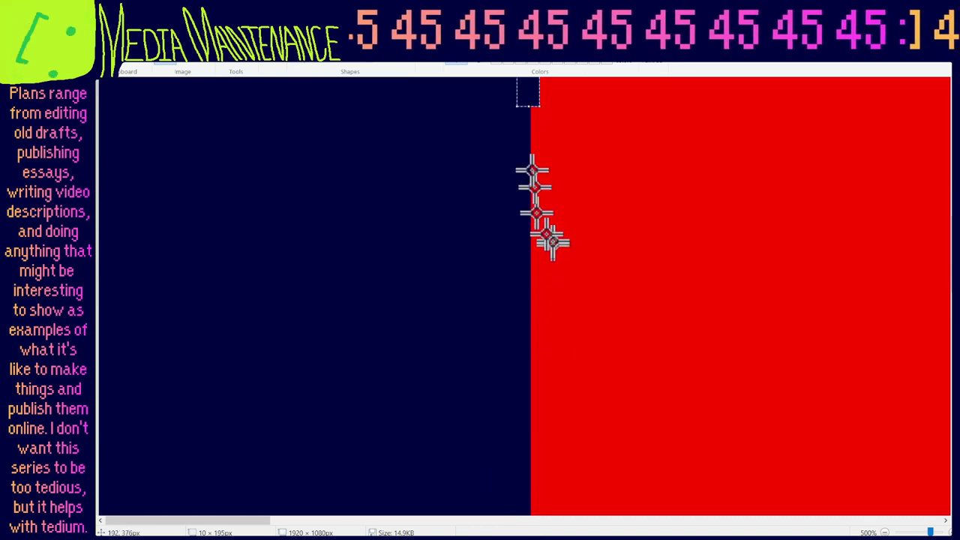
pyautogui.moveTo(528, 120); pyautogui.dragTo(536, 525)
pyautogui.scroll(-4, 536, 285)
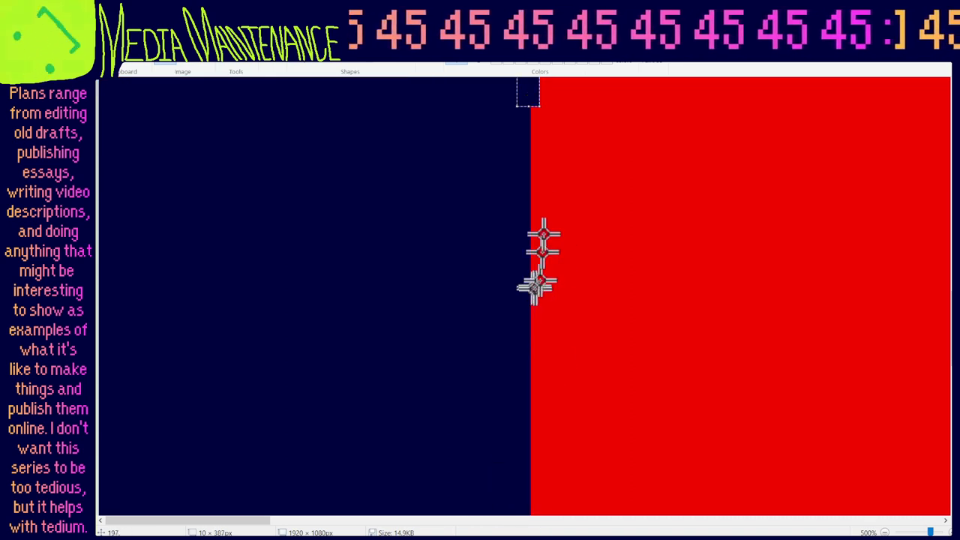
pyautogui.scroll(-3, 532, 90)
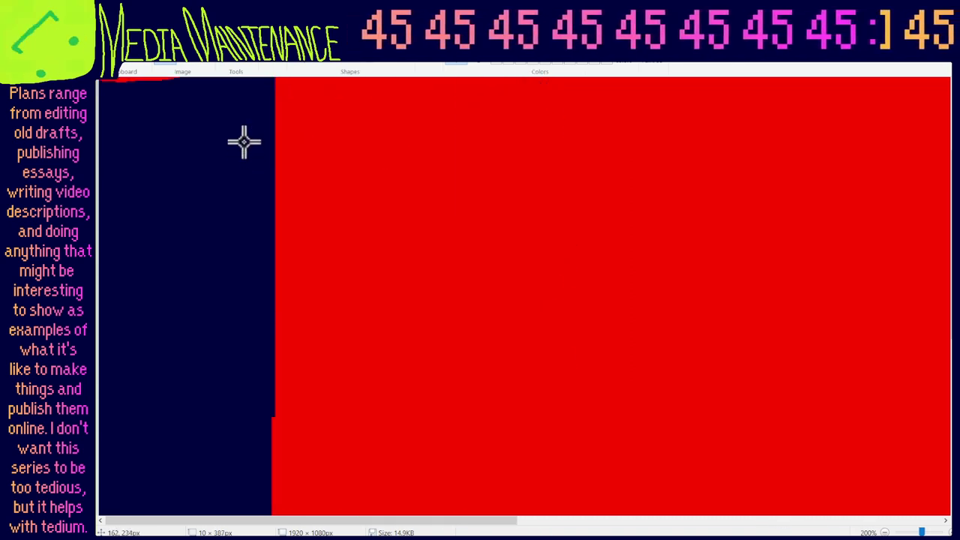
pyautogui.moveTo(246, 143); pyautogui.dragTo(247, 506)
pyautogui.click(448, 374)
# Move the Paint window out of the way so that OBS is uncovered.
pyautogui.hotkey('alt', 'f')
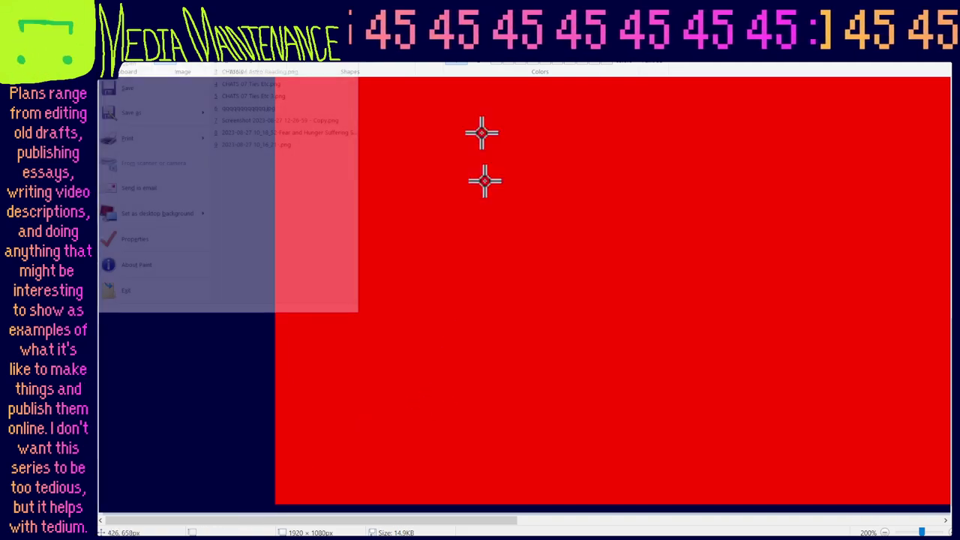
pyautogui.press('Escape')
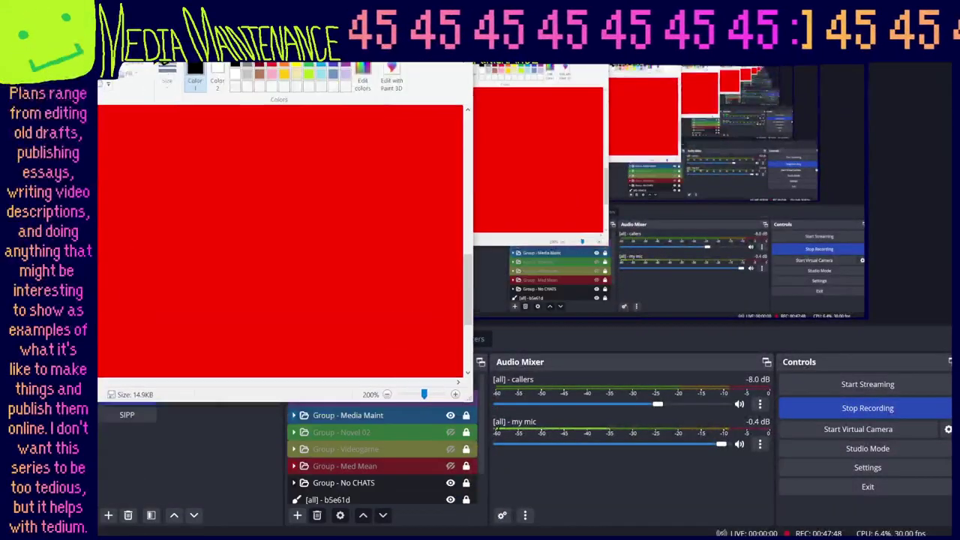
pyautogui.moveTo(143, 39)
pyautogui.mouseDown()
pyautogui.moveTo(229, 1)
pyautogui.moveTo(548, 2)
pyautogui.moveTo(521, 208)
pyautogui.moveTo(646, 424)
pyautogui.moveTo(332, 118)
pyautogui.moveTo(320, 92)
pyautogui.mouseUp()
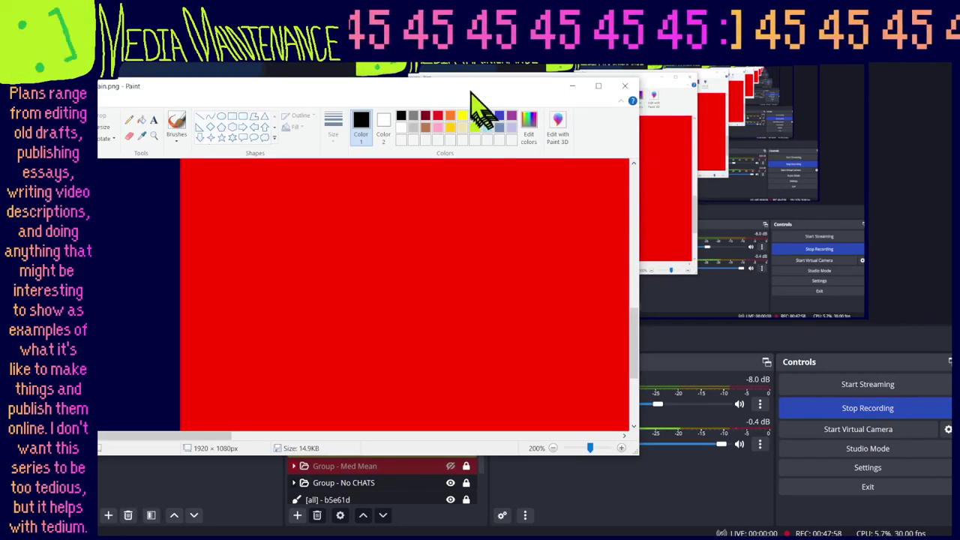
pyautogui.moveTo(474, 87)
pyautogui.mouseDown()
pyautogui.moveTo(952, 168)
pyautogui.moveTo(959, 180)
pyautogui.mouseUp()
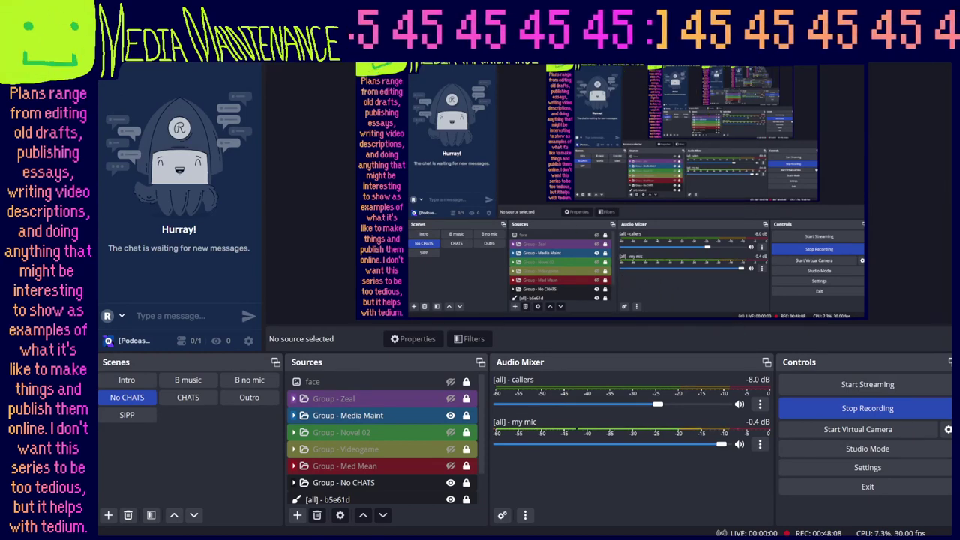
# In YouTube Studio, replace the description's QQQ placeholder with "In episode 07 of the CHATS, our initial topic was about ties, neckties, and fashion accessories.".
pyautogui.hotkey('alt', 'Tab')
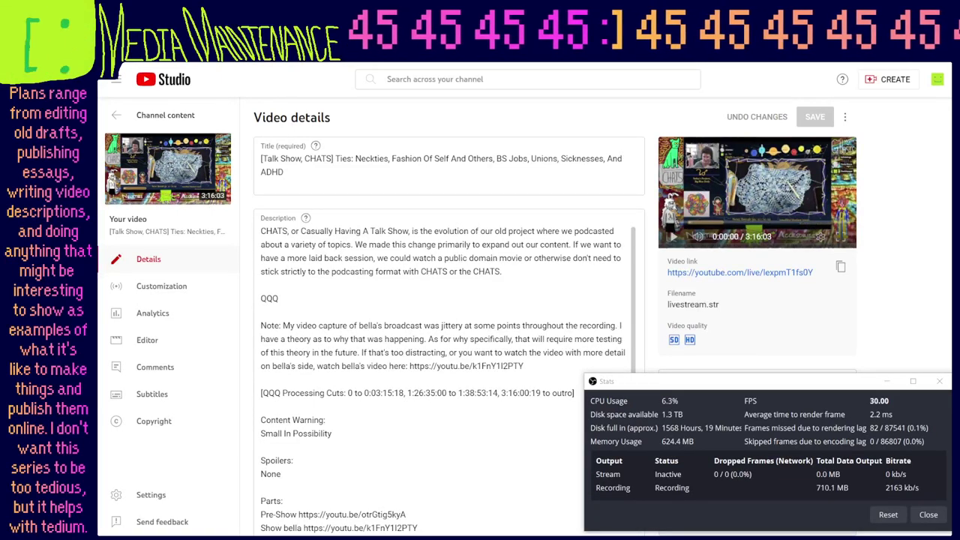
pyautogui.click(789, 384)
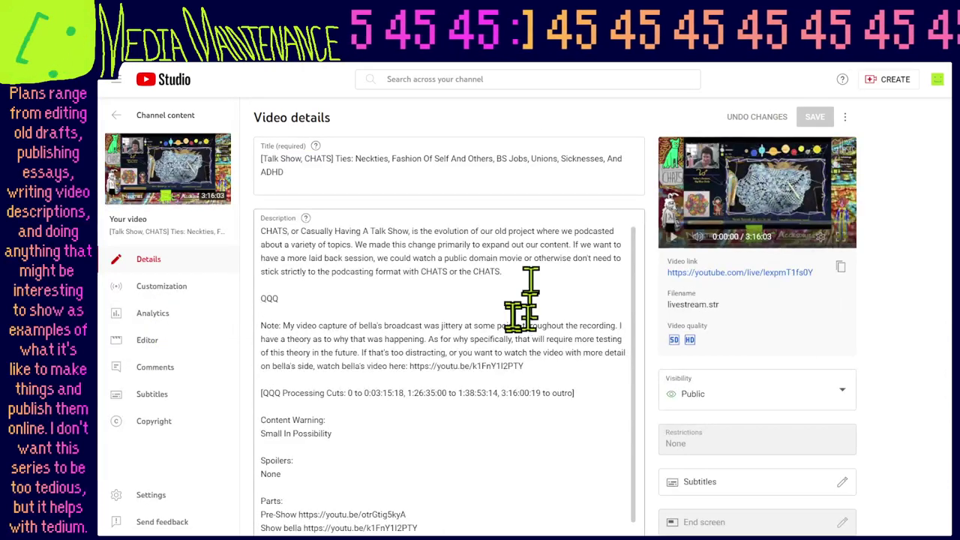
pyautogui.doubleClick(261, 299)
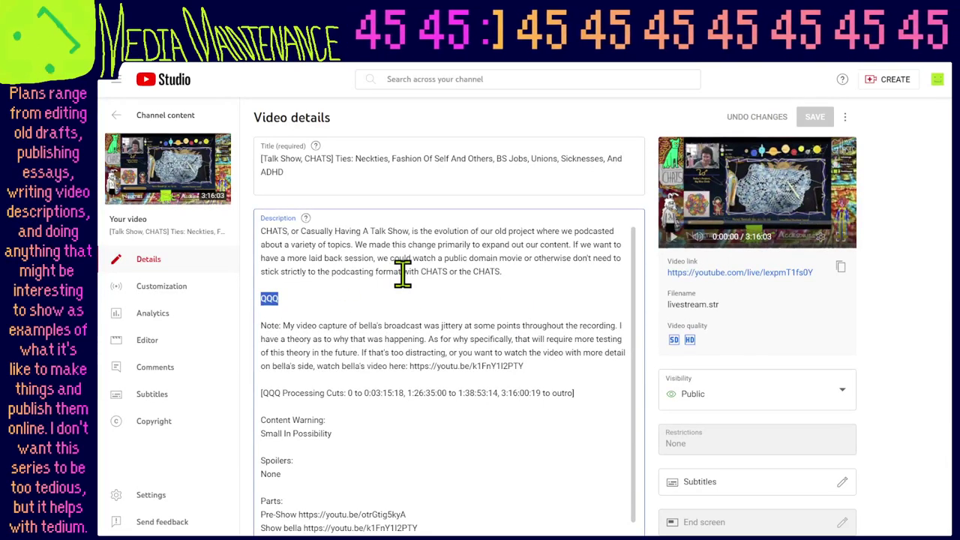
pyautogui.write('In episode')
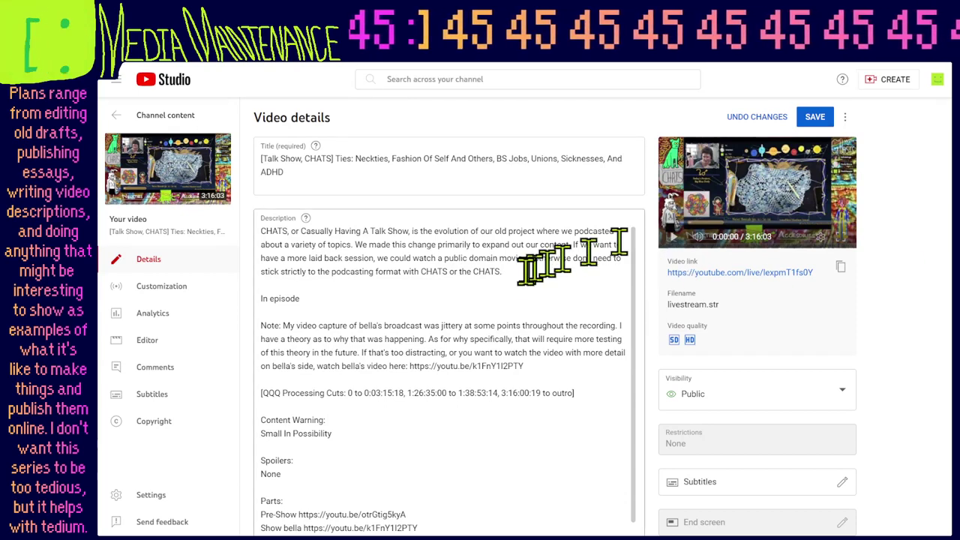
pyautogui.click(362, 300)
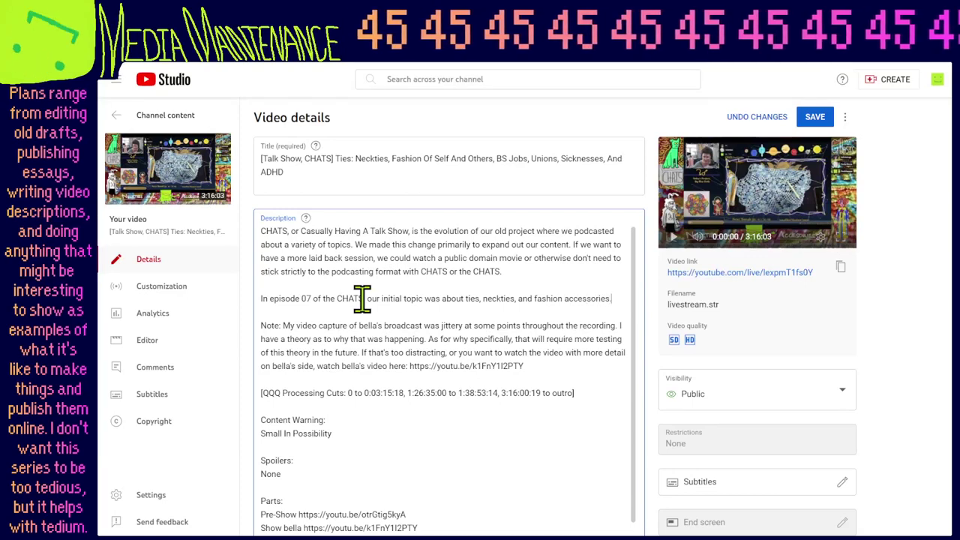
# Continue the paragraph with "We kept to that fairly rigorously in Part 1, and in Part 2, we expanded our perspective to include".
pyautogui.write('kept')
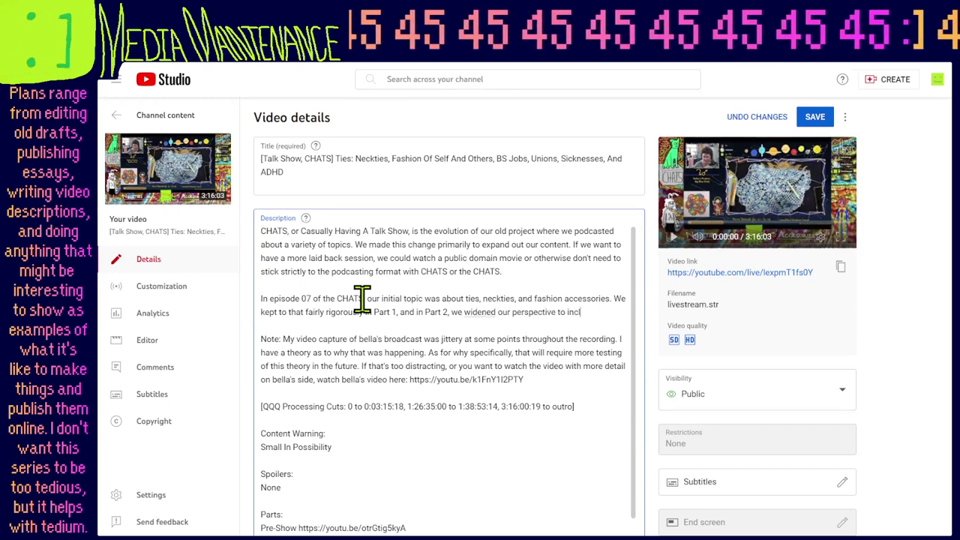
pyautogui.rightClick(484, 313)
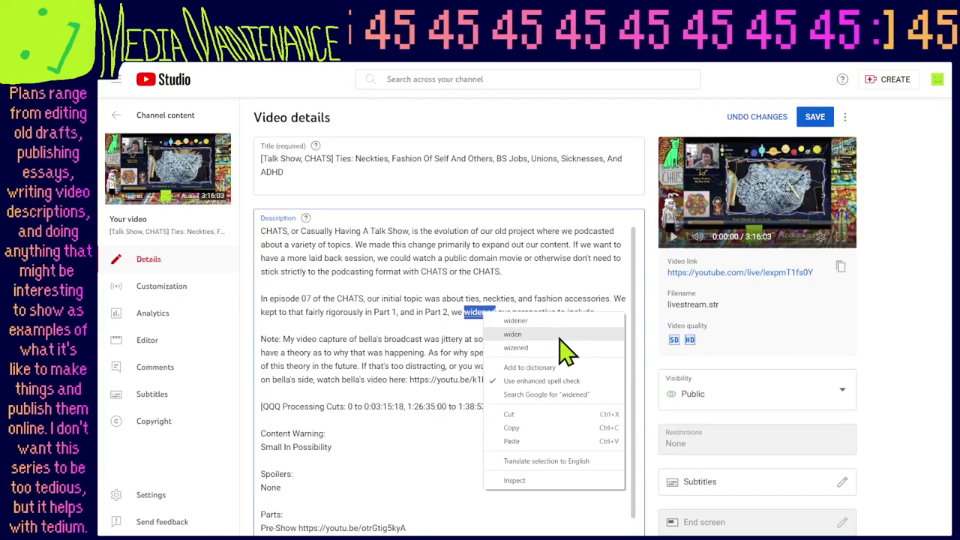
pyautogui.click(525, 335)
pyautogui.doubleClick(480, 313)
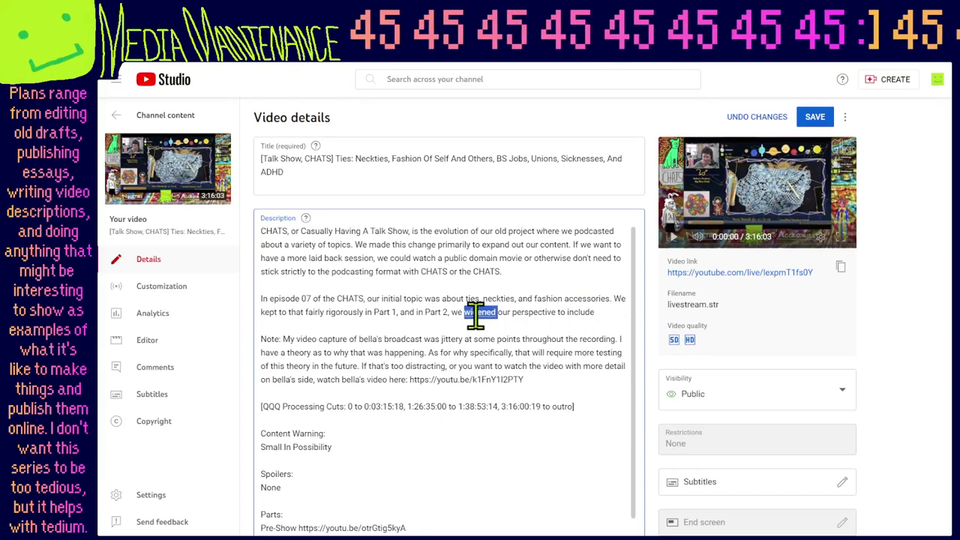
pyautogui.write('expanded')
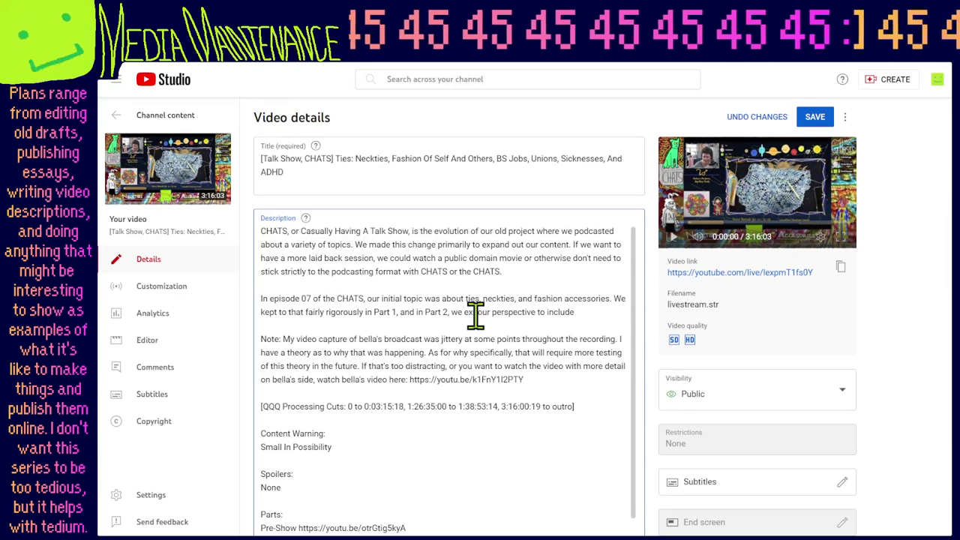
# Continue the sentence with "how this can be negatively impacting ourselves and others, including through fashion presentation at work, returning to work, being".
pyautogui.press('Down')
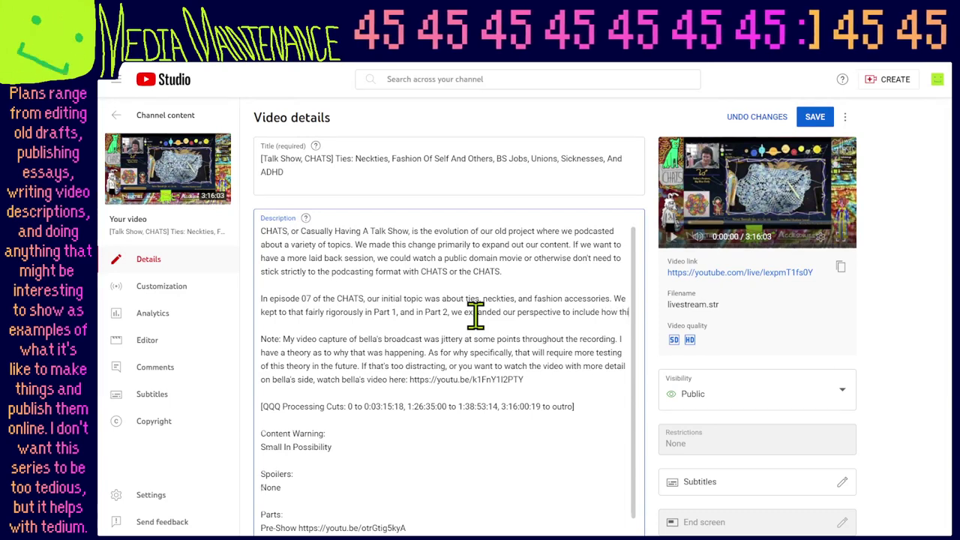
pyautogui.write('s can be negatively impacting ourselves and others, ing through fashion presentation')
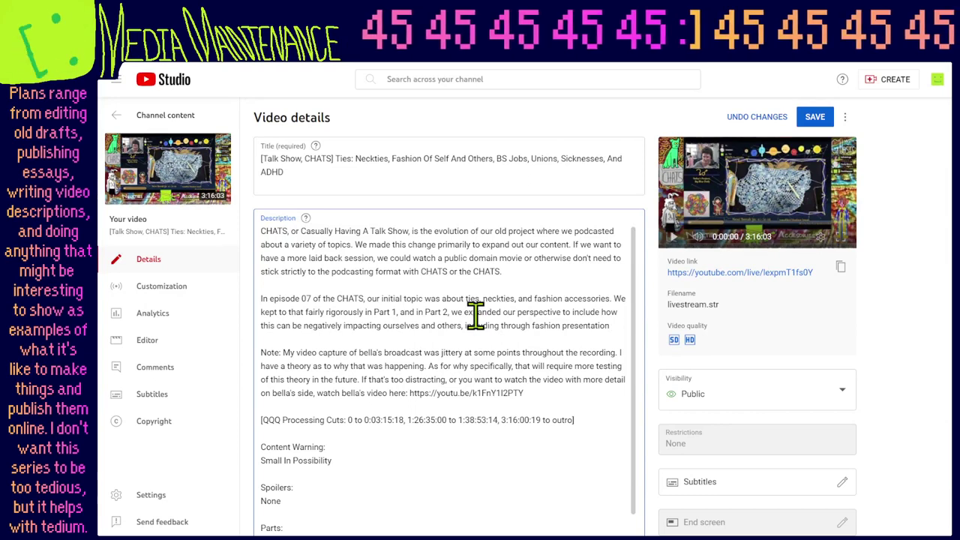
pyautogui.write('ork, r')
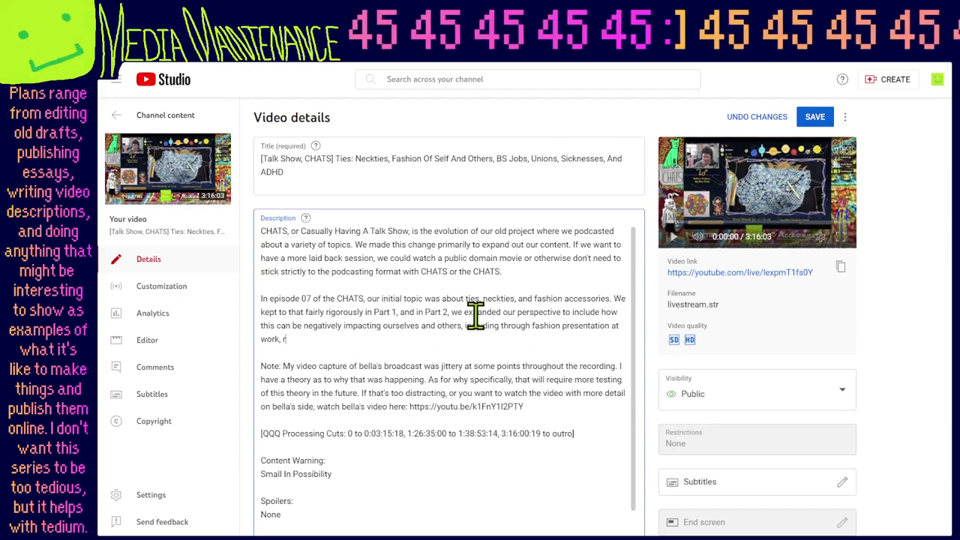
pyautogui.write('eturning to work, being')
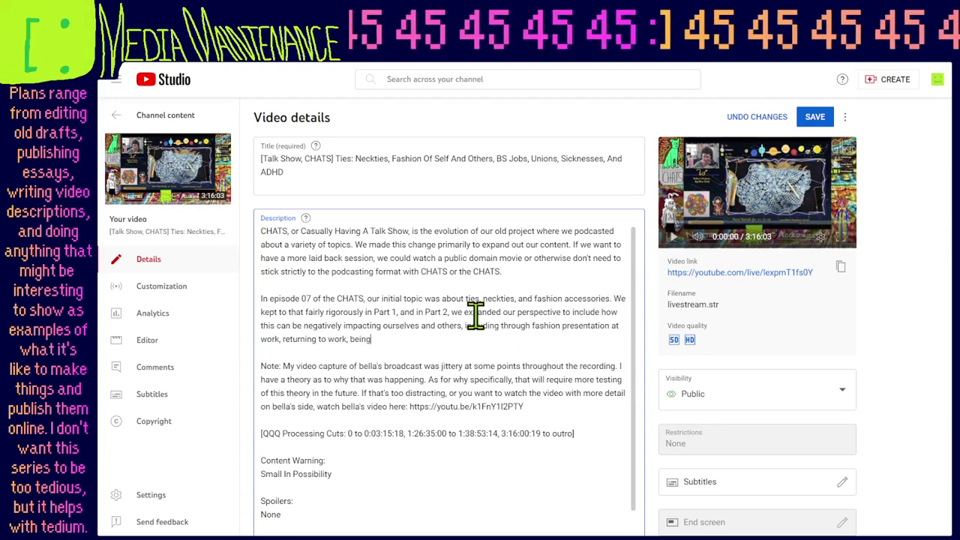
# Add "around people that might be sick when we might want to otherwise stay well, and" to the episode 07 paragraph.
pyautogui.write(' around people that ')
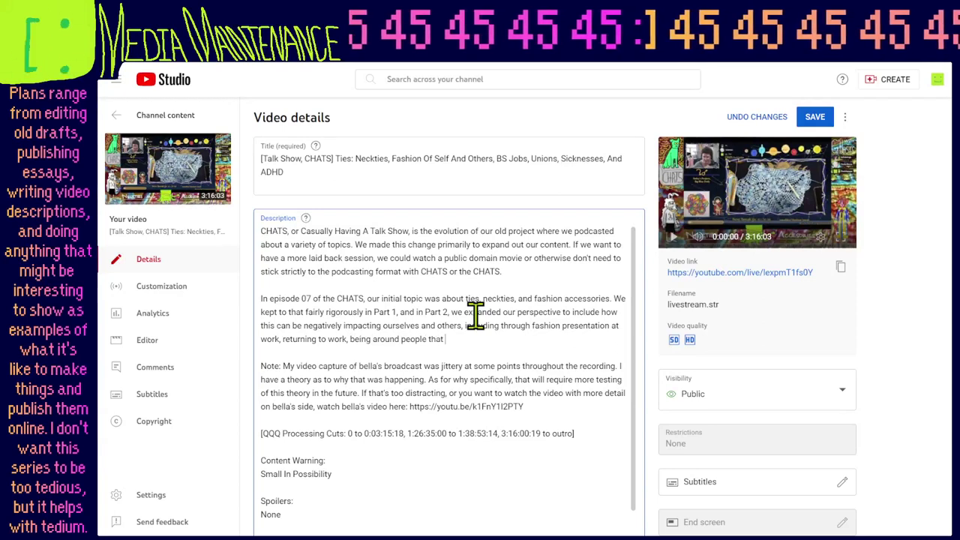
pyautogui.write('might be sick when ')
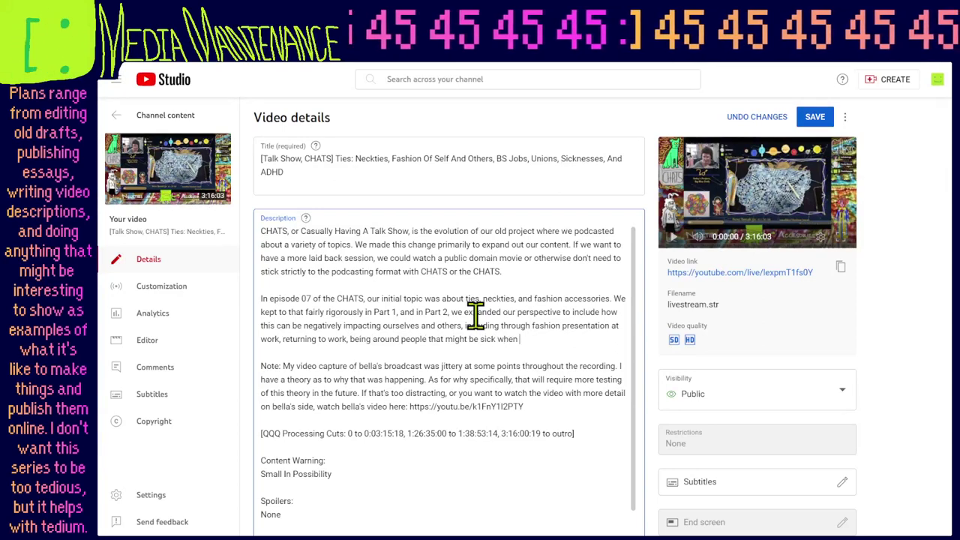
pyautogui.write('we might want to ')
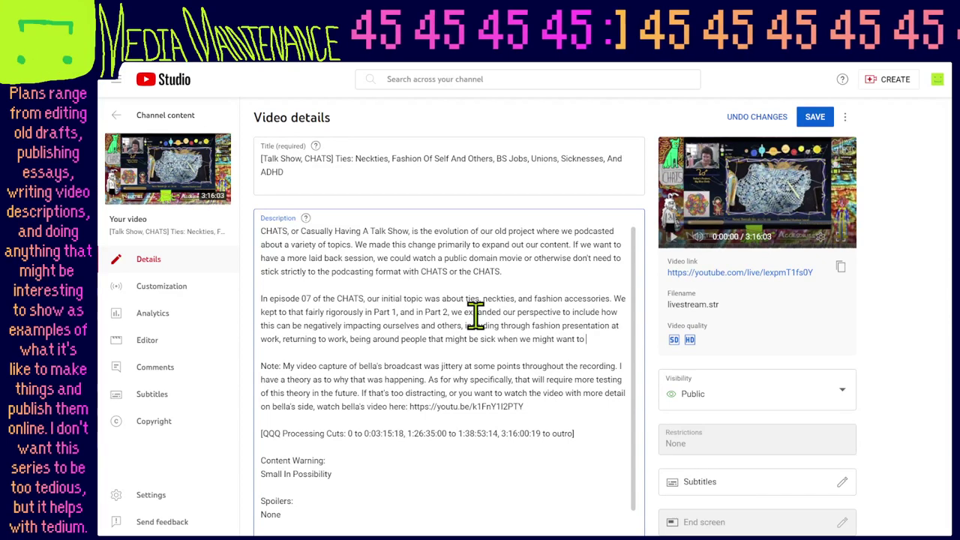
pyautogui.write('others')
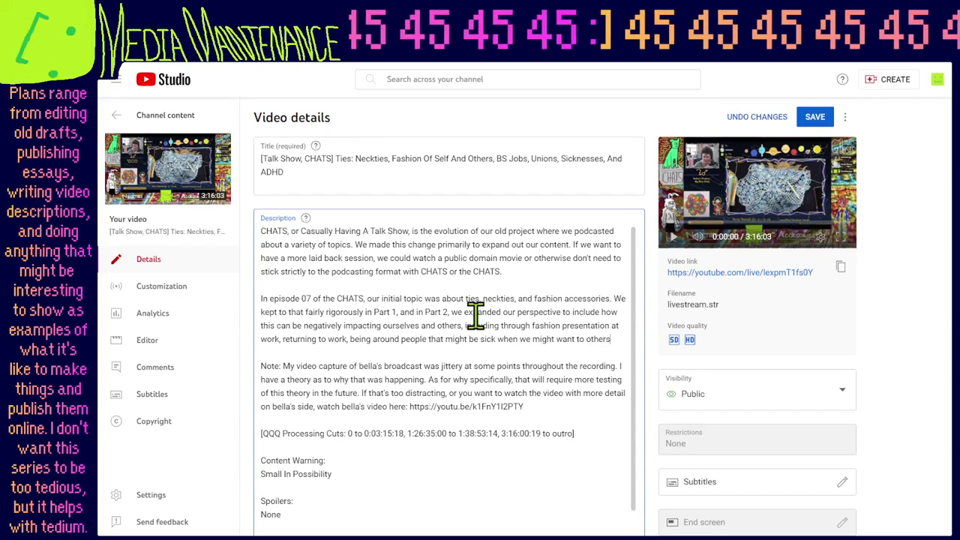
pyautogui.press('BackSpace')
pyautogui.write('wise stay well, and')
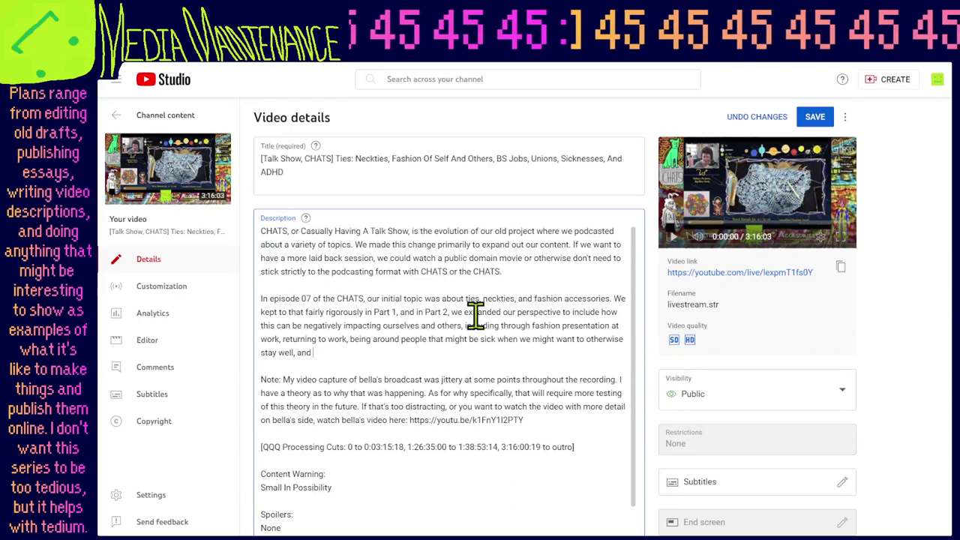
# Extend the sentence with "a topic that has been slow for me to figure out on my own - ADHD -".
pyautogui.write(' a topic that')
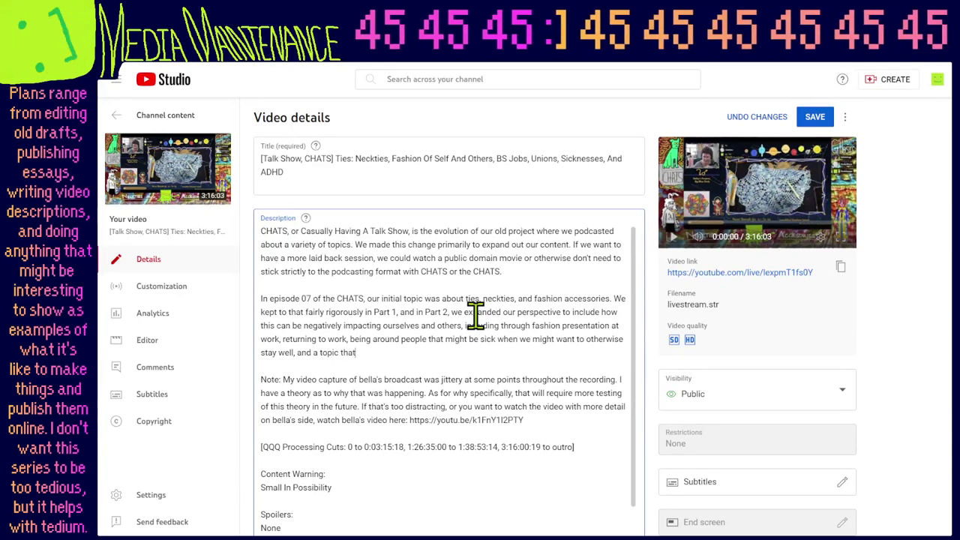
pyautogui.write(' has be')
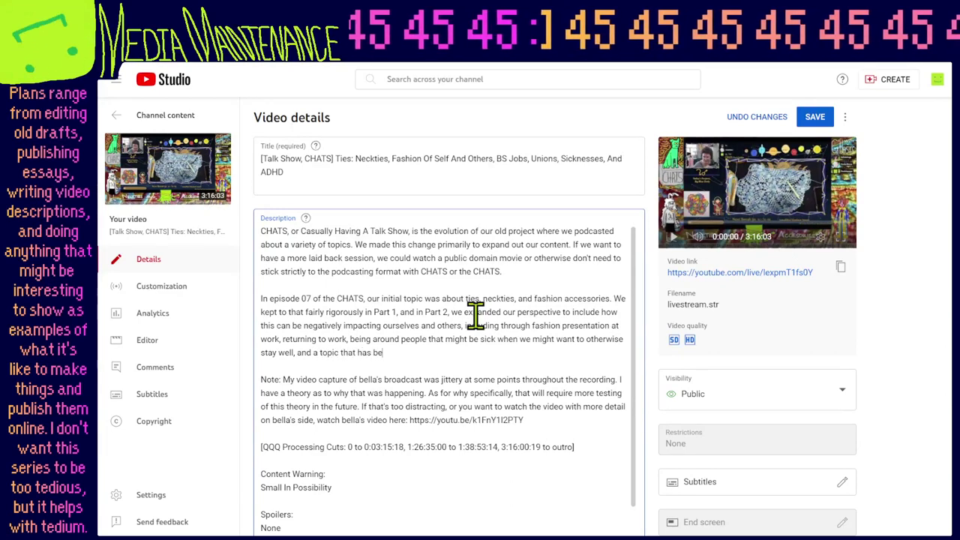
pyautogui.write('en slow for me to ')
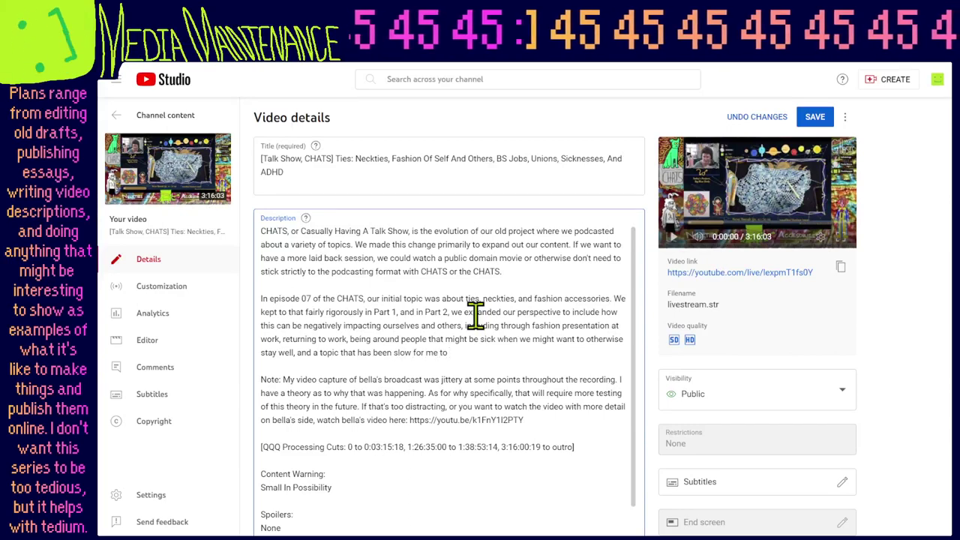
pyautogui.write('figure out on my')
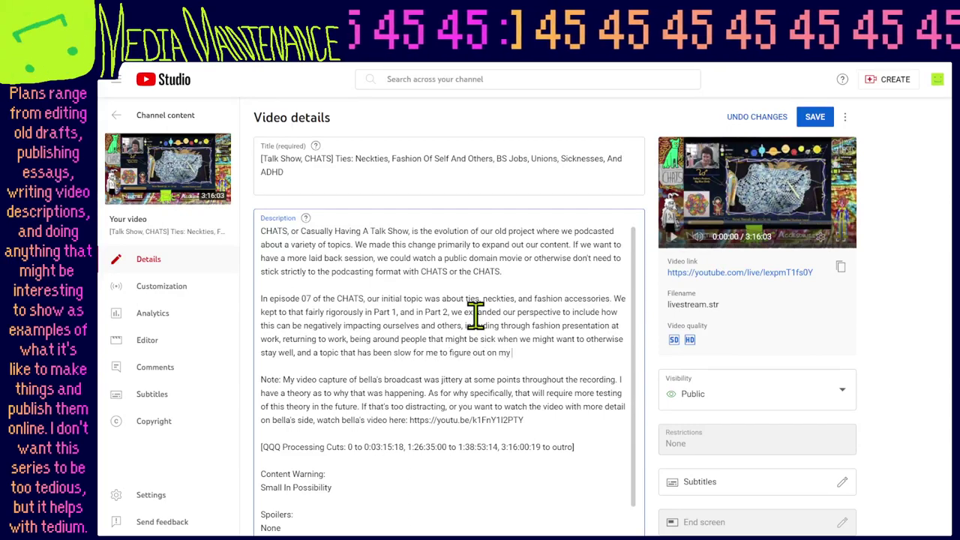
pyautogui.write(' own - ADHD -')
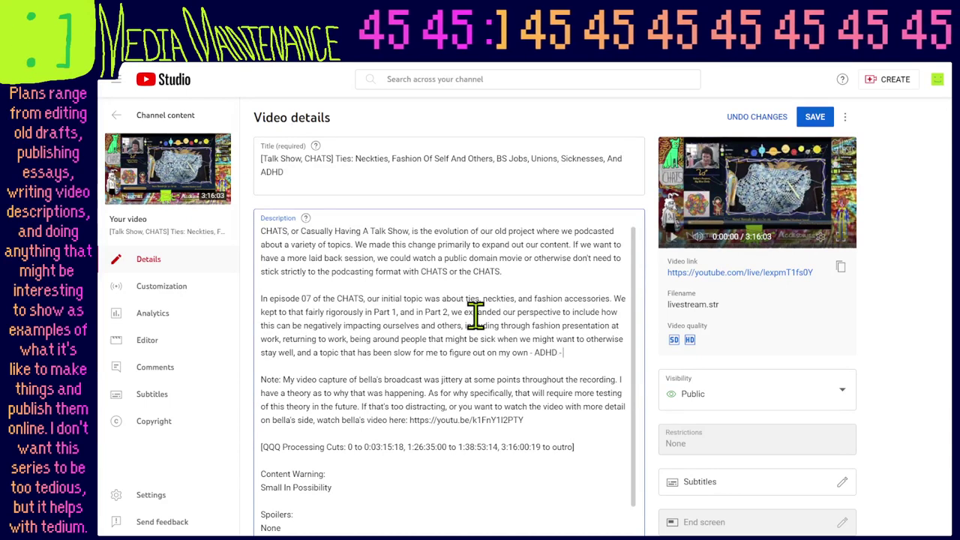
# Continue the paragraph with "and how we tied that all together [pun unintended, but fully owned here] is that through".
pyautogui.write(' and how we ')
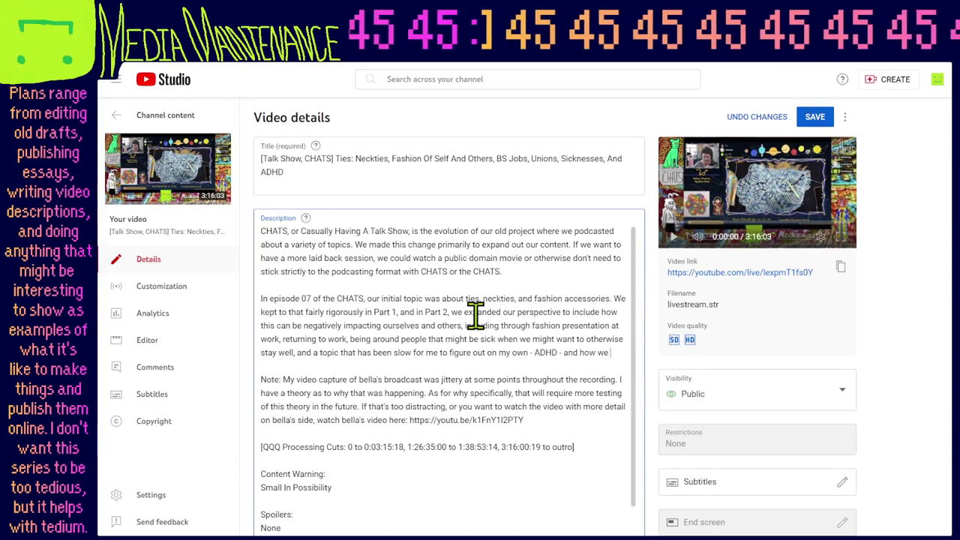
pyautogui.write('tied that all toge')
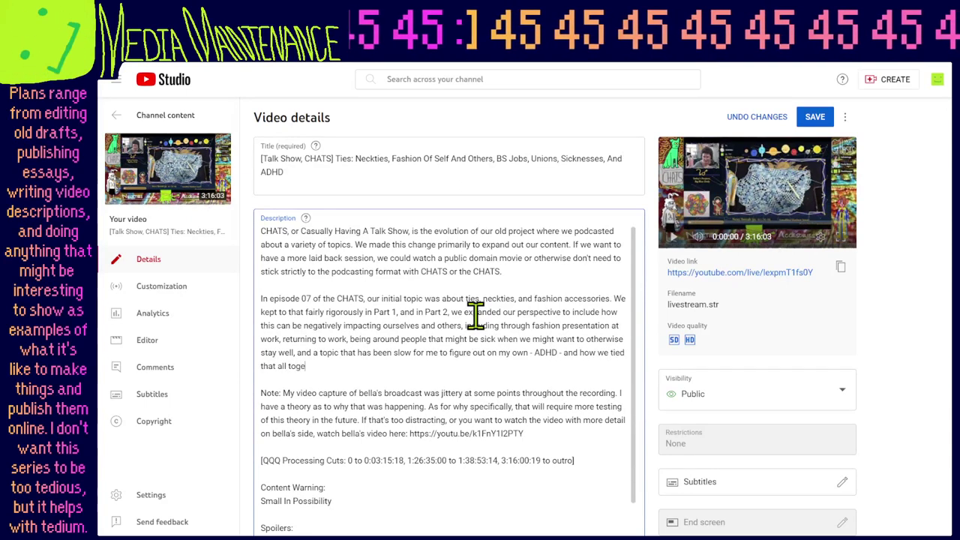
pyautogui.write('ther [pun intended')
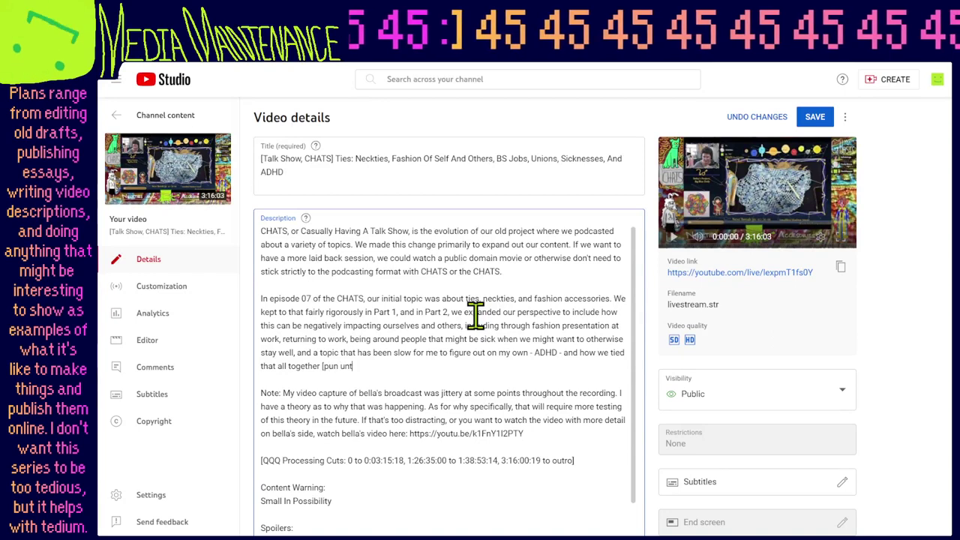
pyautogui.hotkey('ctrl', 'BackSpace')
pyautogui.write('unint')
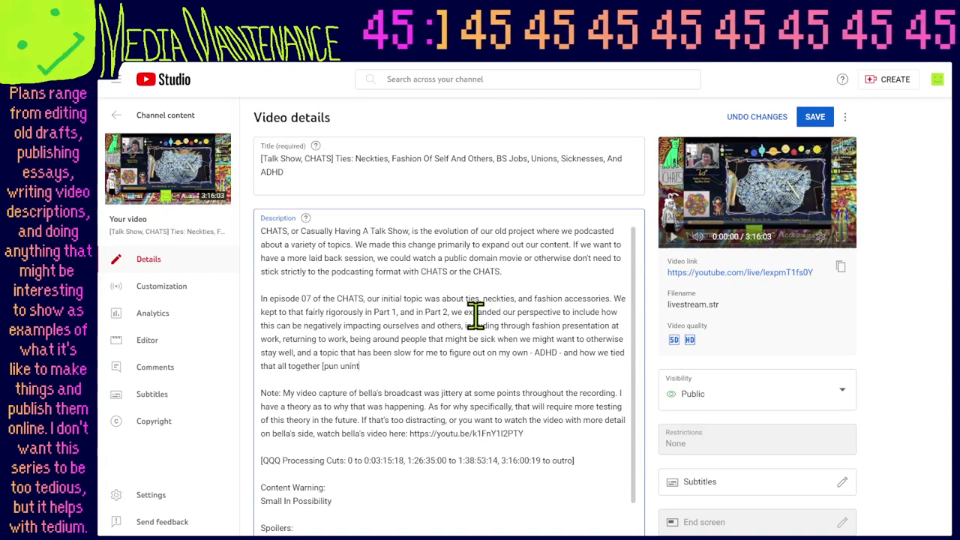
pyautogui.write('ended, but fully owned')
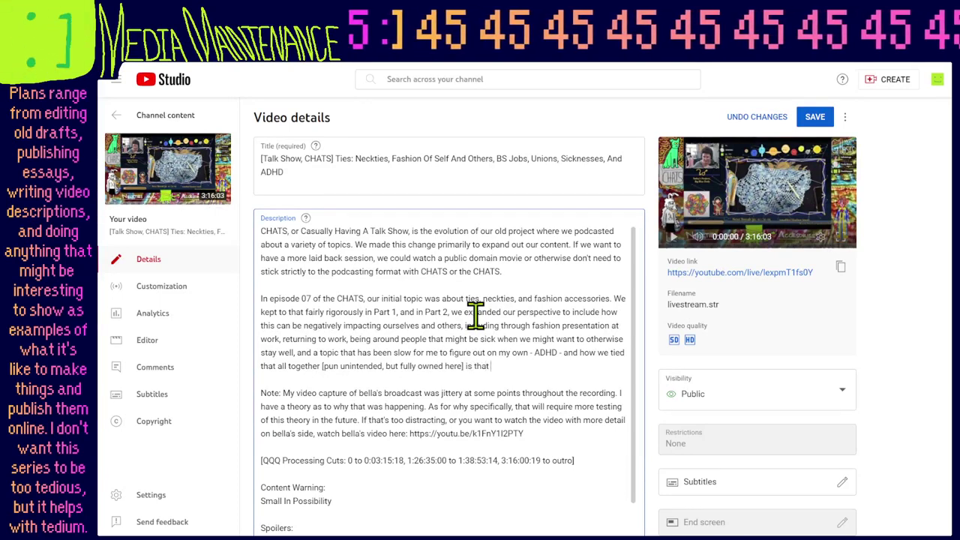
pyautogui.write('here] is that through')
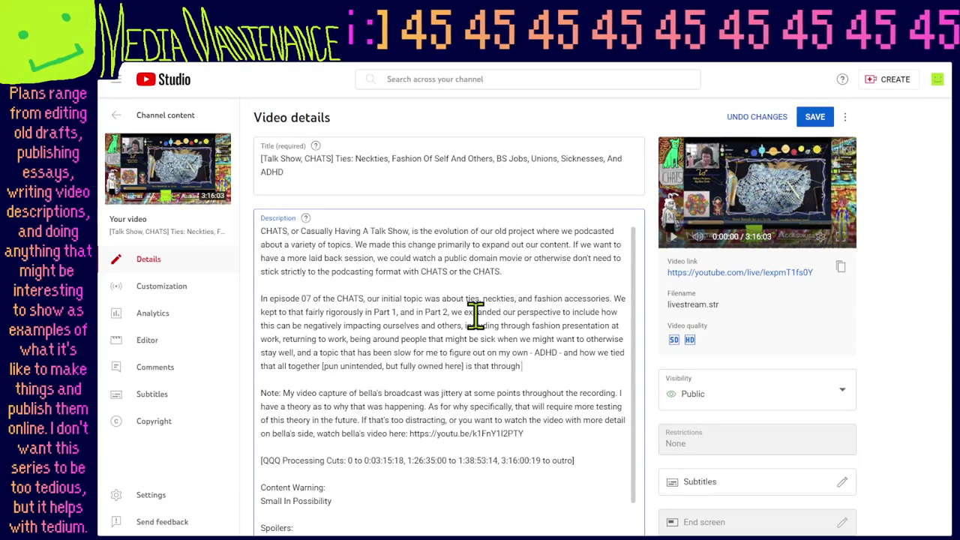
# Finish the sentence with "capitalism, we must engage in manners that allow us to secure capital for our mutual and shared benefits.".
pyautogui.write(' capitalism, we must en')
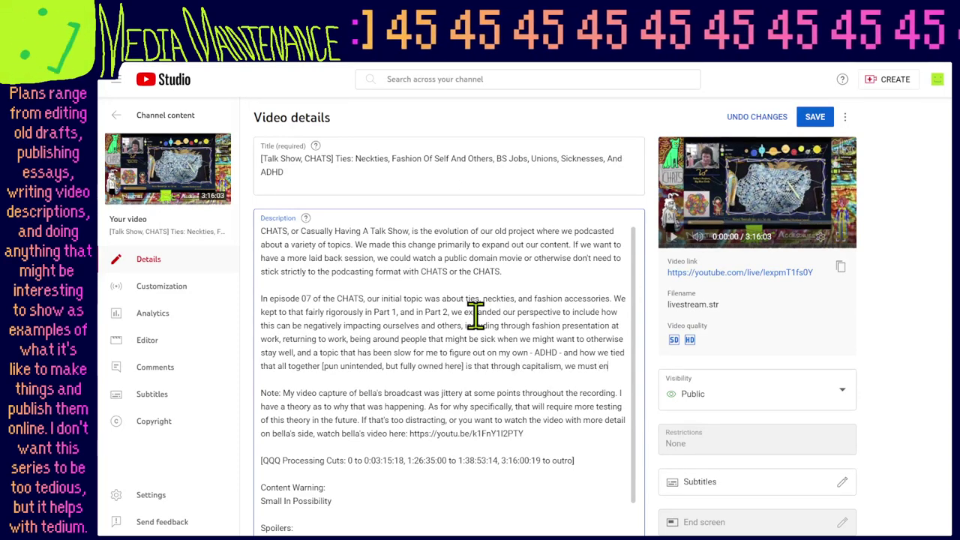
pyautogui.write('gage in manners that allow us to secure capital for our')
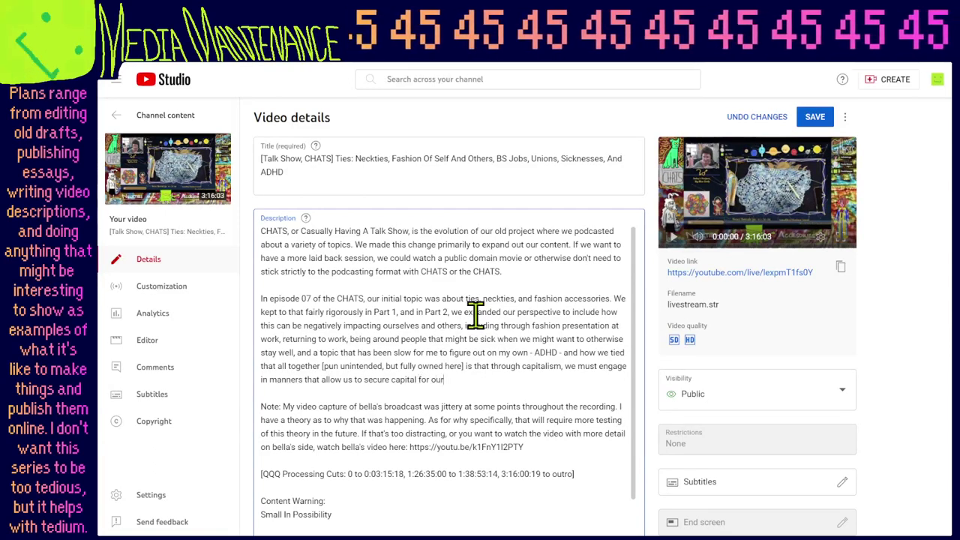
pyautogui.write('mutual and')
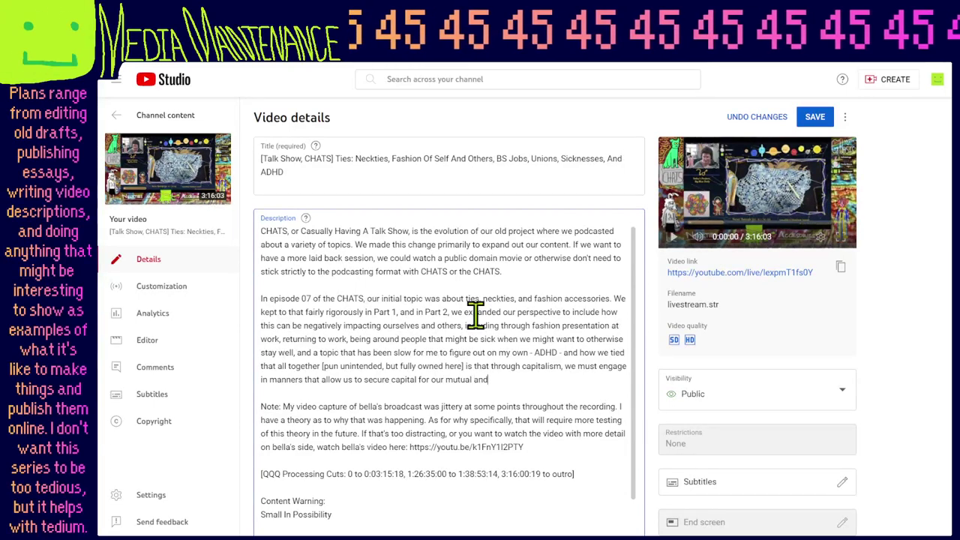
pyautogui.write(' shared benefits.')
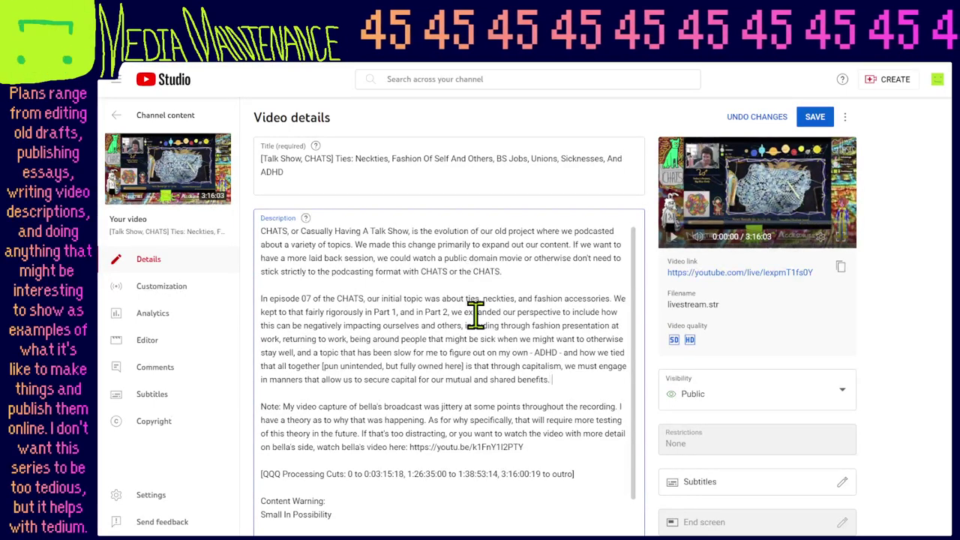
# Begin another sentence in the paragraph with "If that means dressing up in business casual or business professional attire,".
pyautogui.write(' If that means dre')
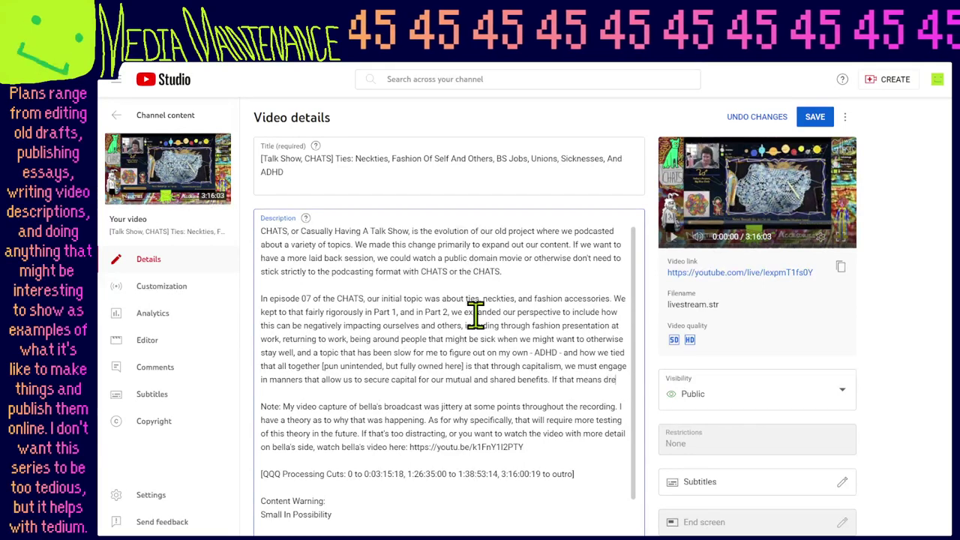
pyautogui.write('ssing up in')
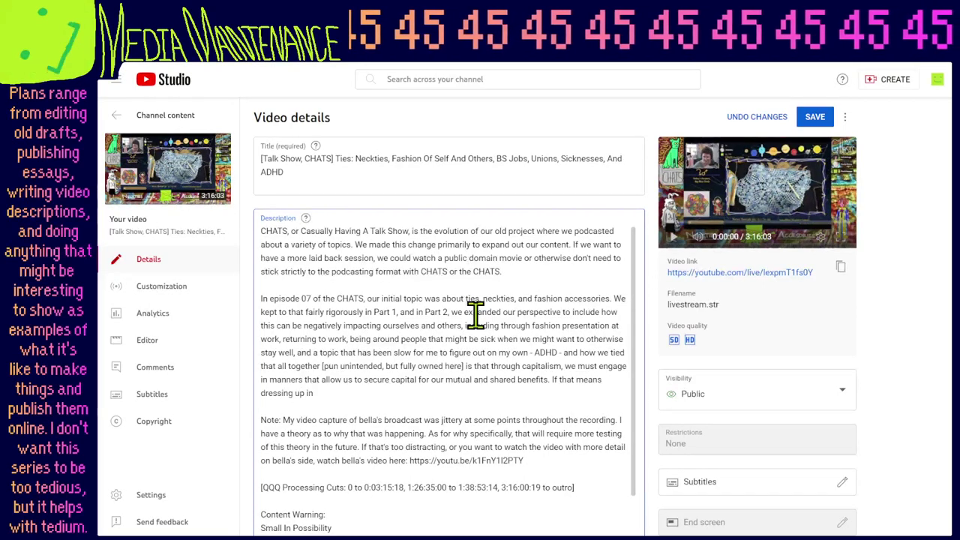
pyautogui.write(' business casua')
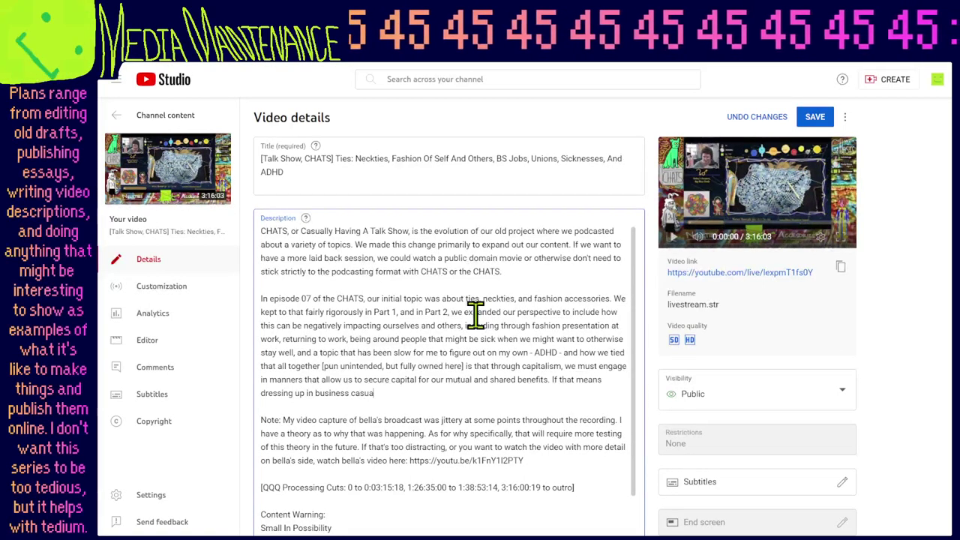
pyautogui.write("l or bu  Note: My video capture of bella's broadcast was ji")
pyautogui.press('BackSpace')
pyautogui.press('BackSpace')
pyautogui.press('BackSpace')
pyautogui.press('BackSpace')
pyautogui.write('bu')
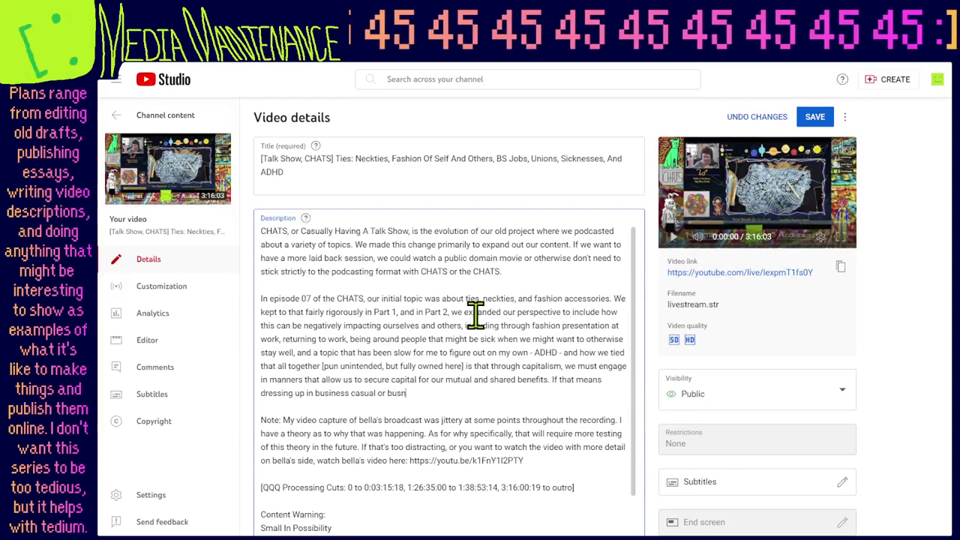
pyautogui.write('siness professional attire, t')
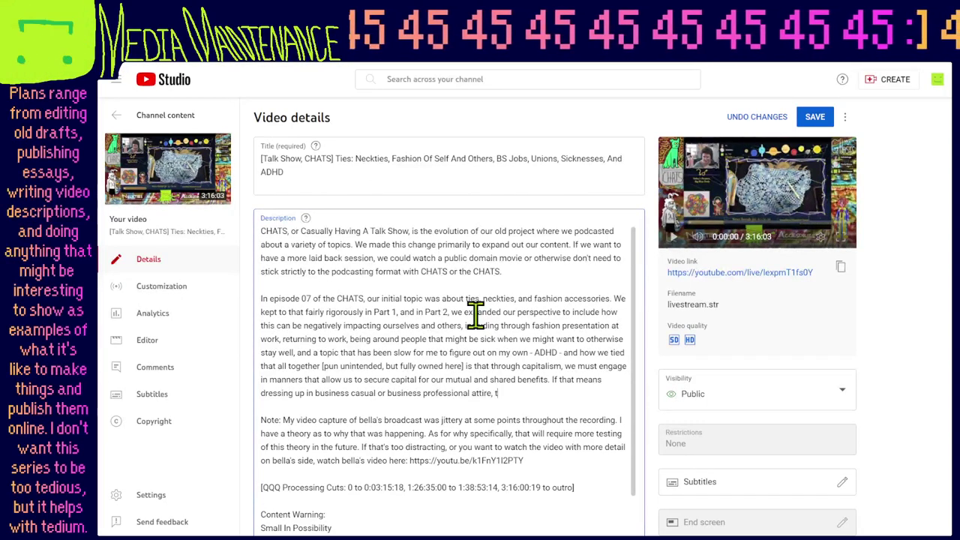
# Finish the sentence with "then, we might as well find areas to enjoy, such as for me, wearing silly or fun or interesting or intriguing neckties.".
pyautogui.write('hen, we might as')
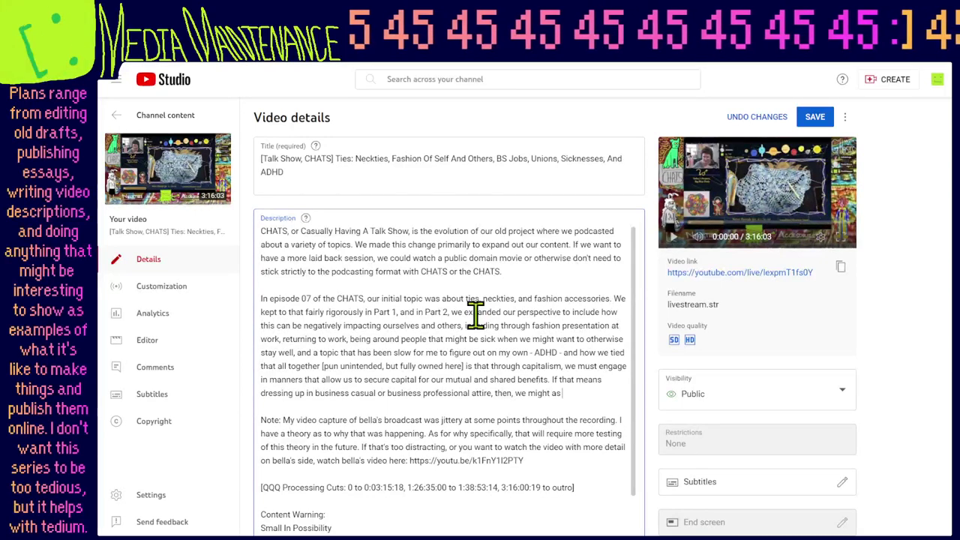
pyautogui.write(' well find areas to en')
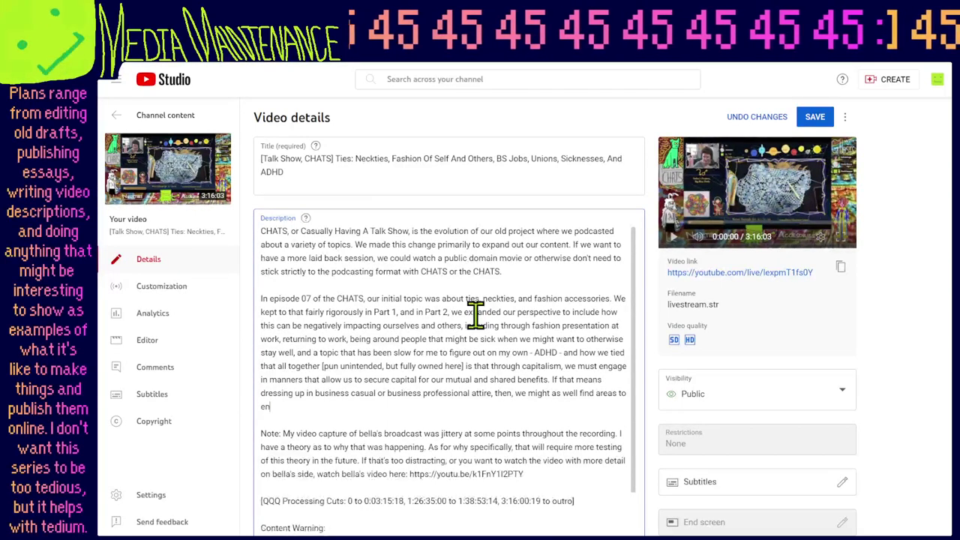
pyautogui.write('joy, such as for')
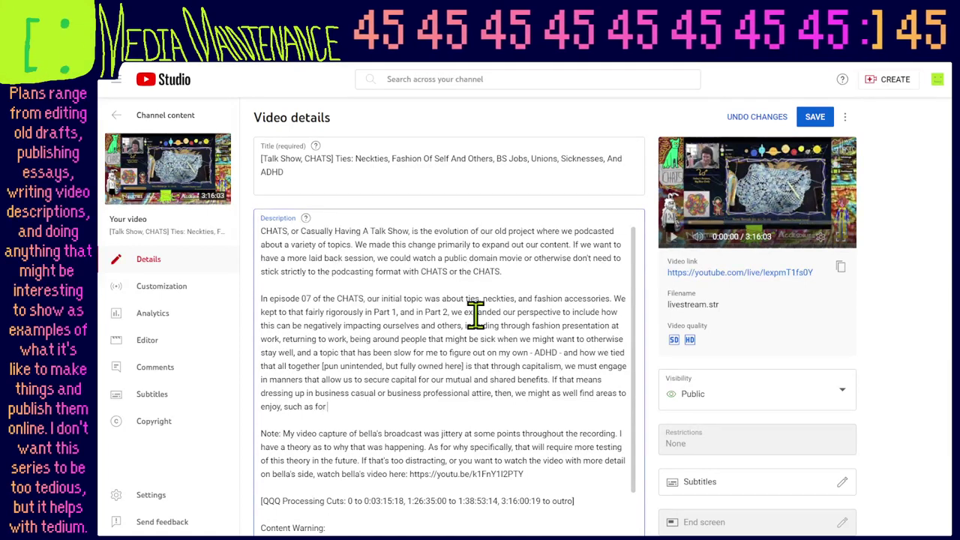
pyautogui.write(' me, wearing silly or fun')
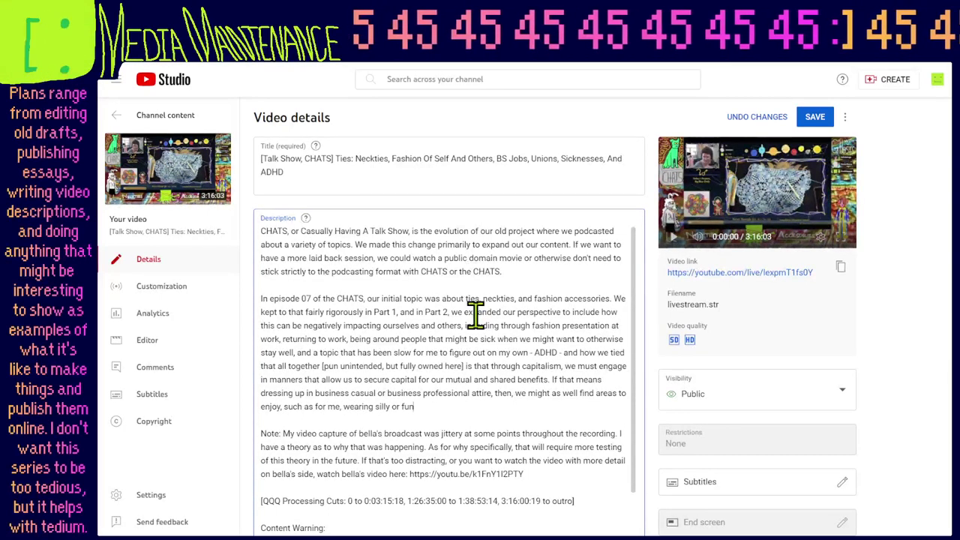
pyautogui.write(' or interestin')
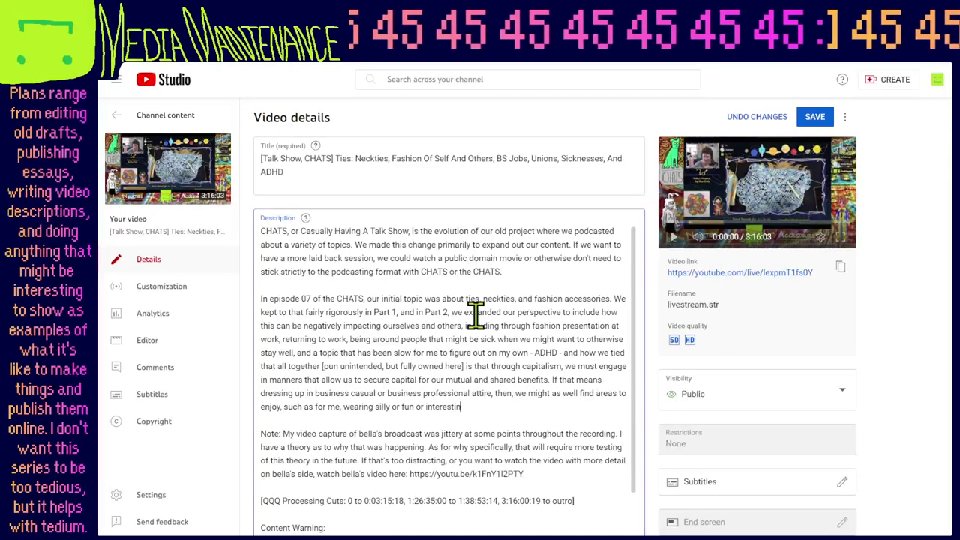
pyautogui.write('g or intriguing')
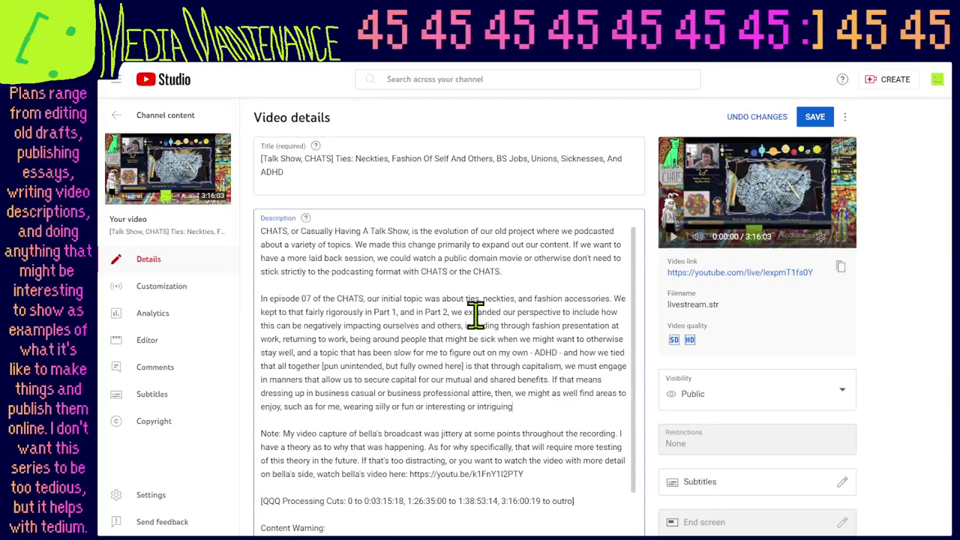
pyautogui.write(' neckties.')
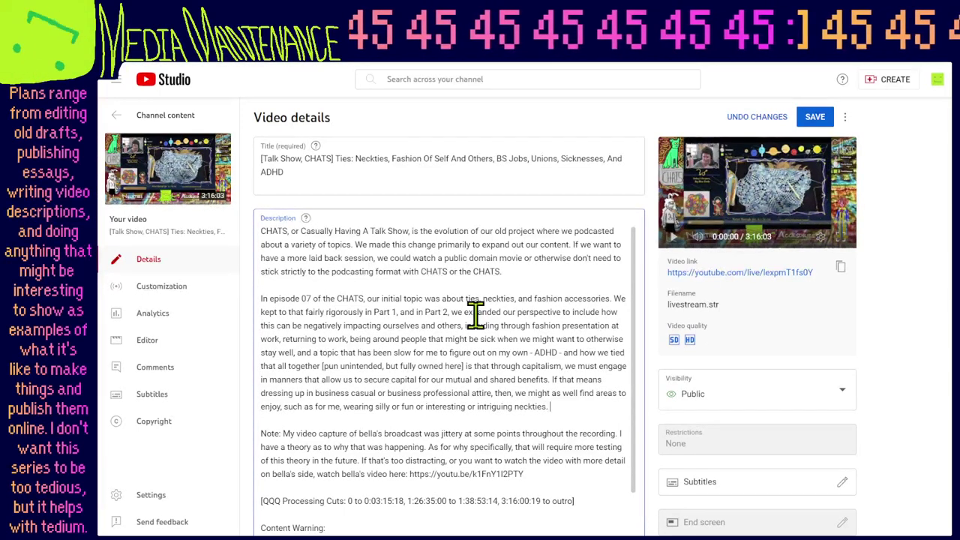
# Add the closing sentence "For you, it might be subverting the system in other ways." to the paragraph.
pyautogui.write(' For you, it')
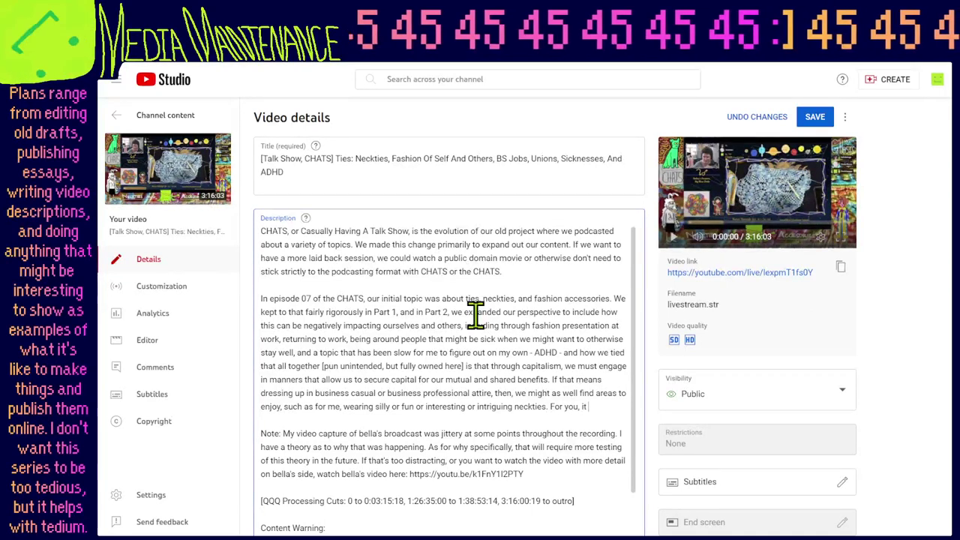
pyautogui.write(' might be')
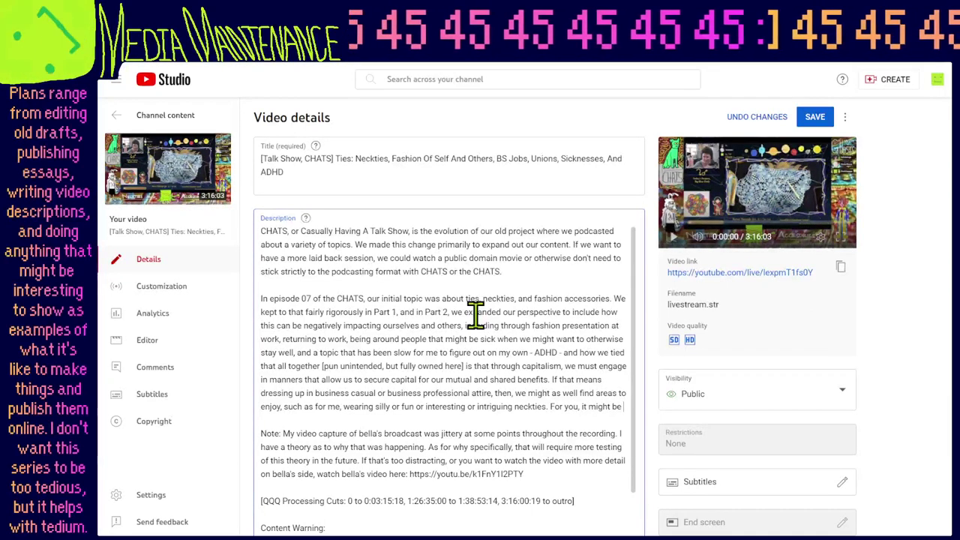
pyautogui.write(' sub')
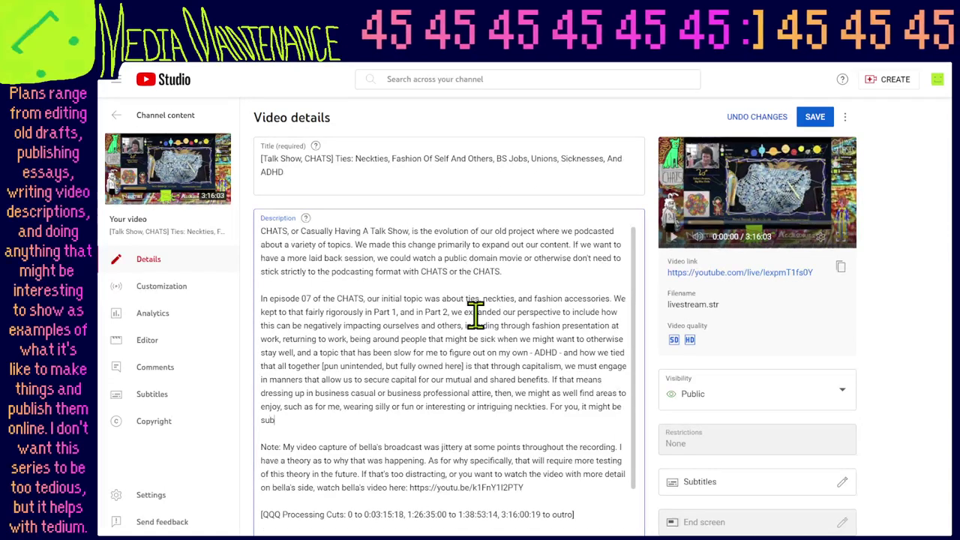
pyautogui.write('verting the system in other ways.')
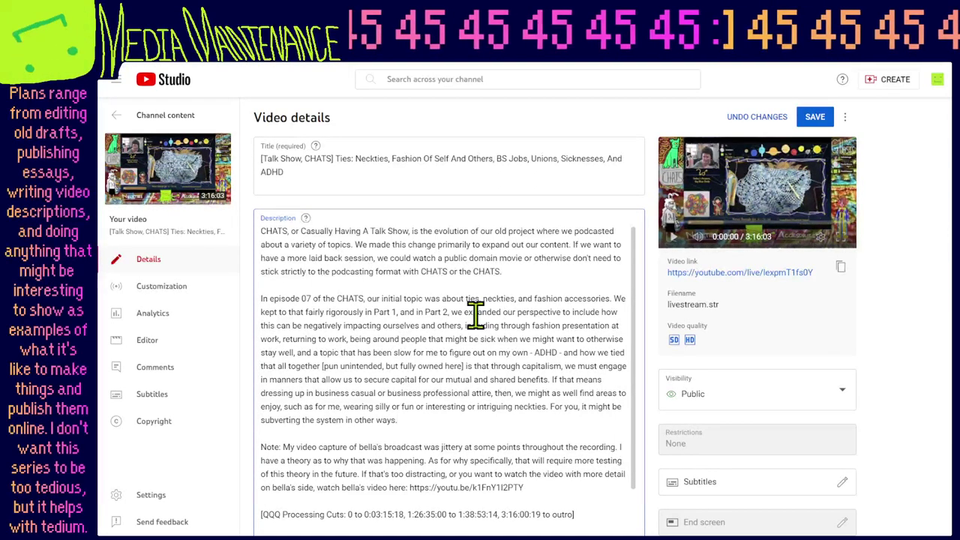
# Copy the full description text and save the changes to the ties livestream video.
pyautogui.hotkey('ctrl', 'a')
pyautogui.hotkey('ctrl', 'c')
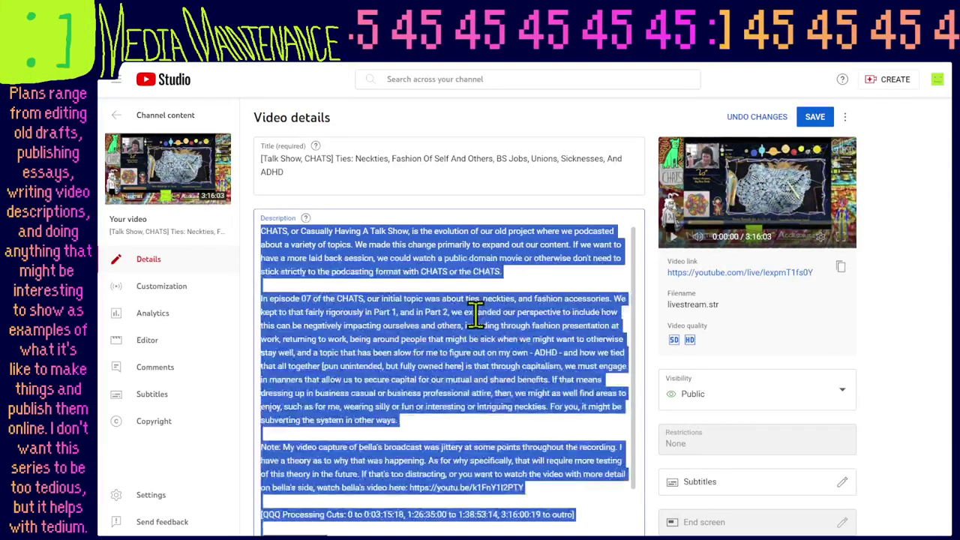
pyautogui.click(812, 119)
pyautogui.scroll(-5, 559, 334)
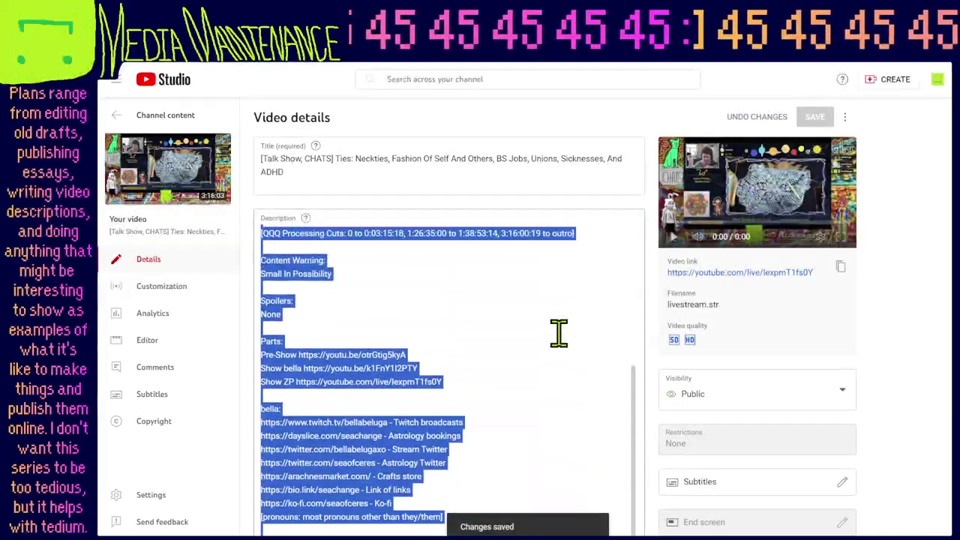
pyautogui.scroll(-10, 403, 371)
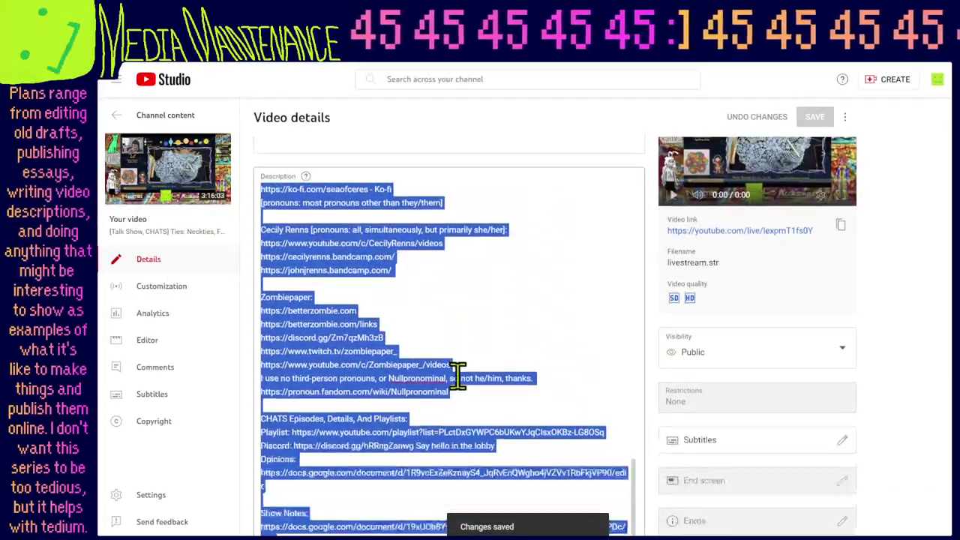
pyautogui.scroll(-5, 459, 383)
pyautogui.scroll(10, 645, 427)
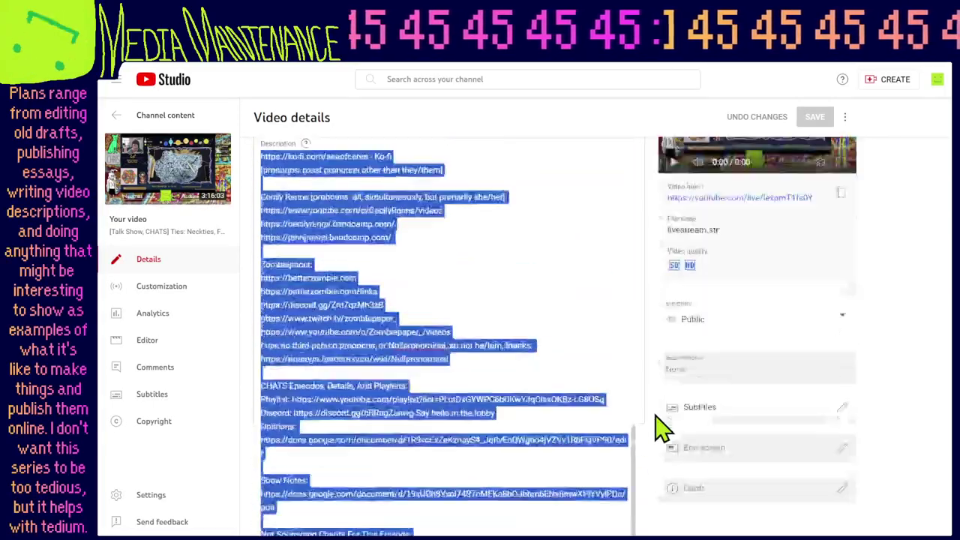
pyautogui.scroll(15, 540, 330)
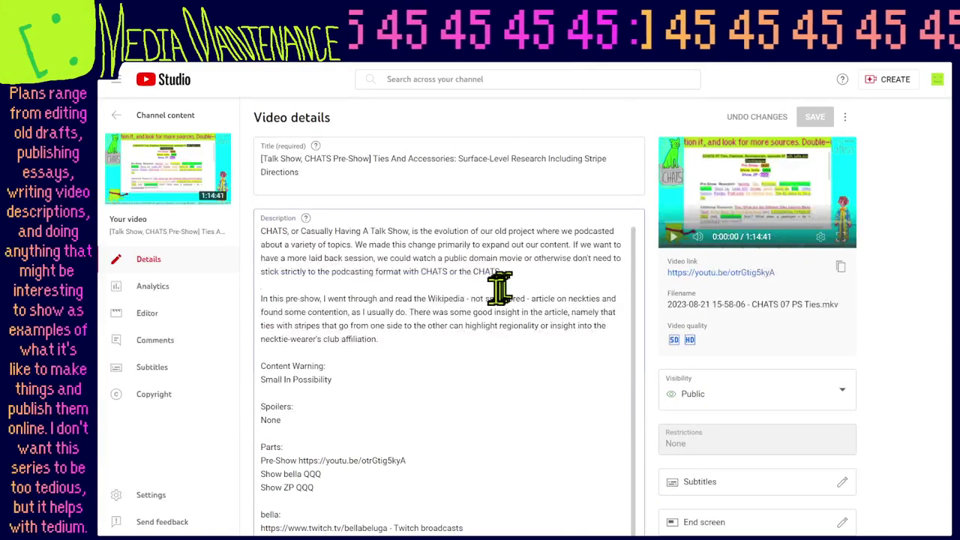
pyautogui.click(497, 287)
pyautogui.hotkey('ctrl', 'a')
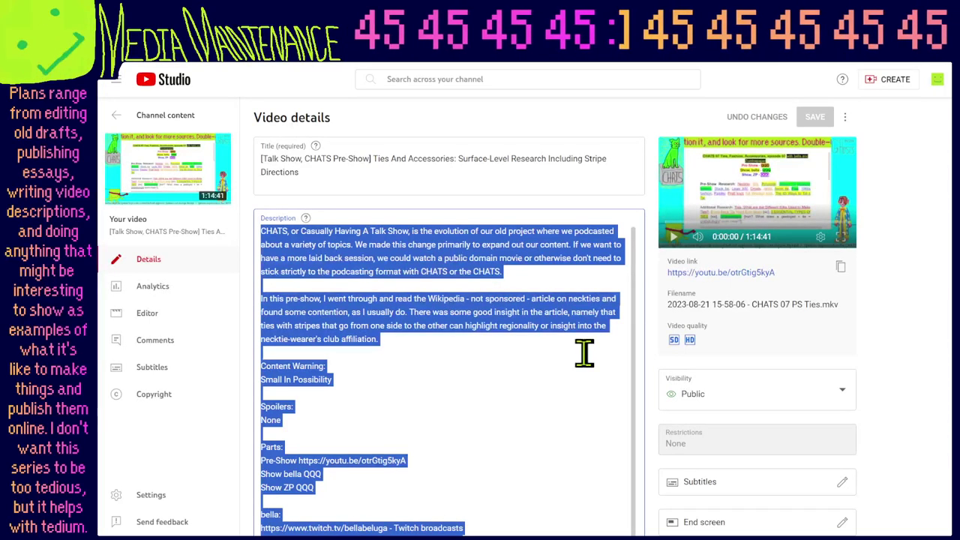
pyautogui.hotkey('ctrl', 'v')
pyautogui.hotkey('ctrl', 'z')
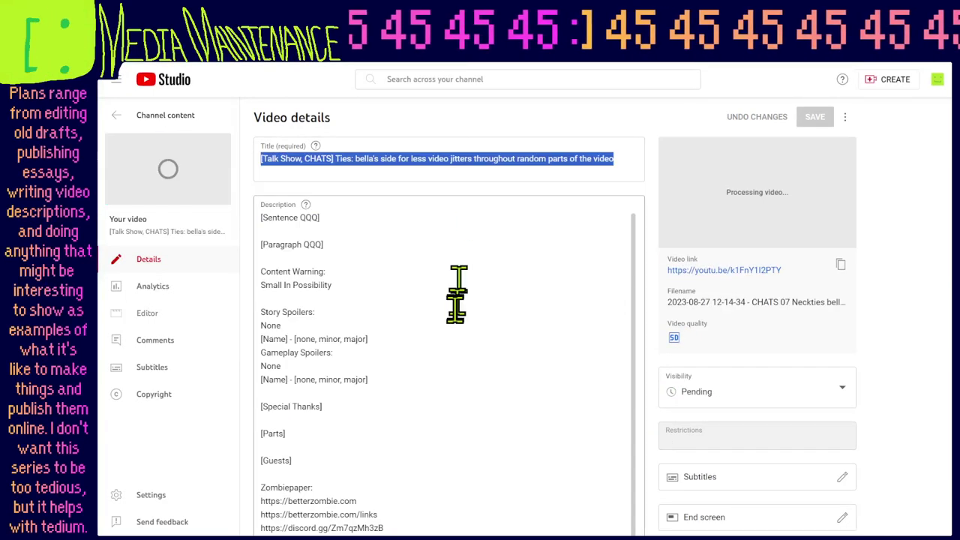
# Replace the placeholder description of the "bella's side for less video jitters" video with the copied description.
pyautogui.click(457, 294)
pyautogui.hotkey('ctrl', 'a')
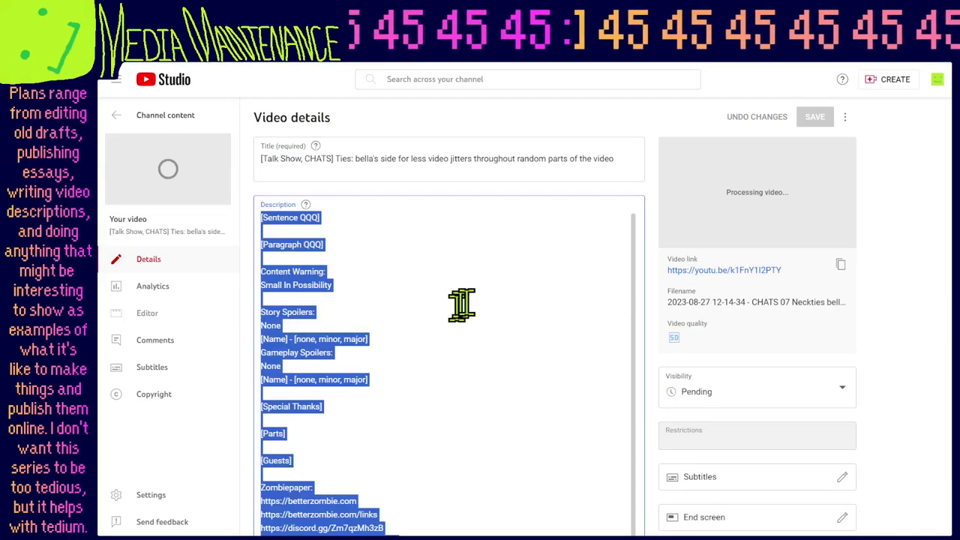
pyautogui.hotkey('ctrl', 'v')
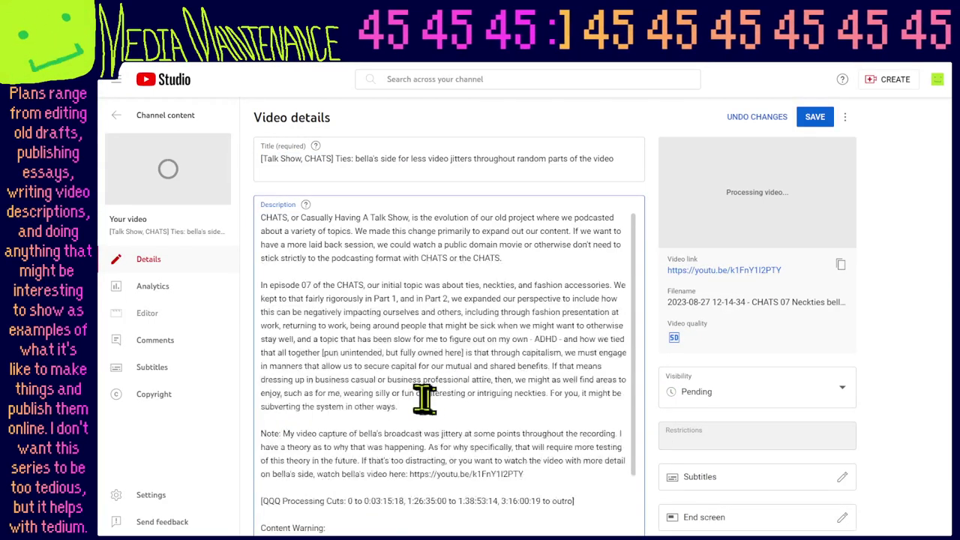
# Delete the note about the jittery video capture and its extra blank lines from the bella's side description.
pyautogui.click(551, 469)
pyautogui.moveTo(551, 469); pyautogui.dragTo(565, 420)
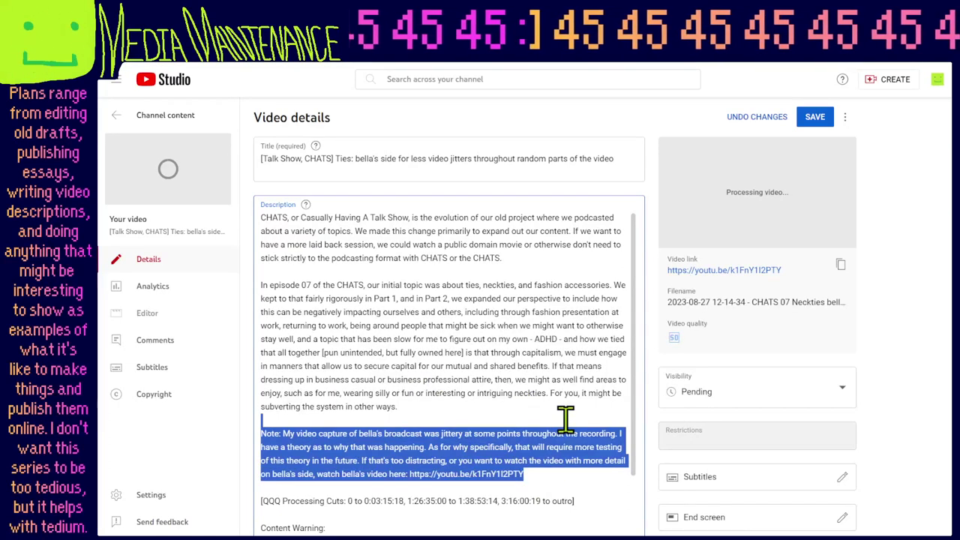
pyautogui.press('Delete')
pyautogui.press('Delete')
pyautogui.press('Delete')
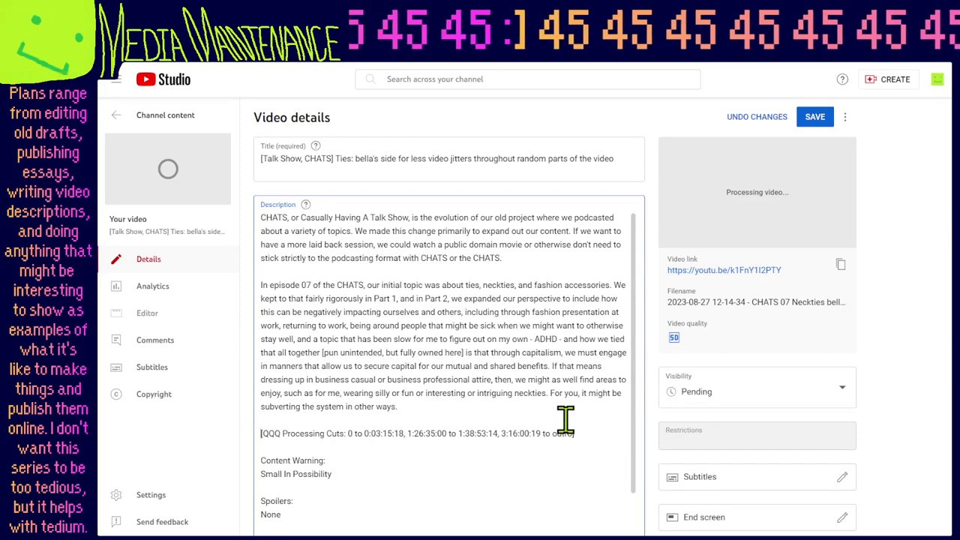
# Change the processing cuts line to "QQQ Processing Cuts: QQQ" without its brackets and save the video's changes.
pyautogui.press('Delete')
pyautogui.press('Return')
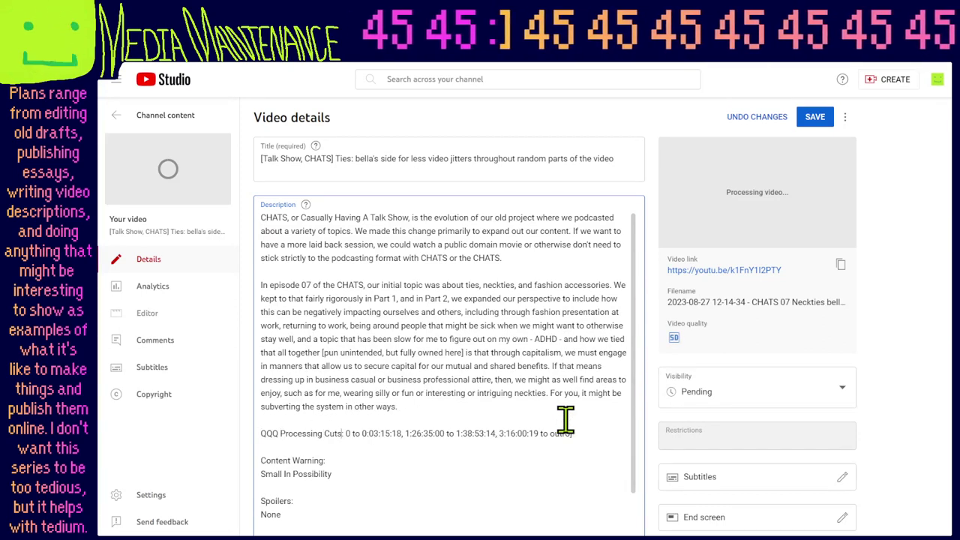
pyautogui.hotkey('ctrl', 'Right')
pyautogui.hotkey('ctrl', 'Right')
pyautogui.hotkey('ctrl', 'Right')
pyautogui.hotkey('shift', 'End')
pyautogui.write('QQQ')
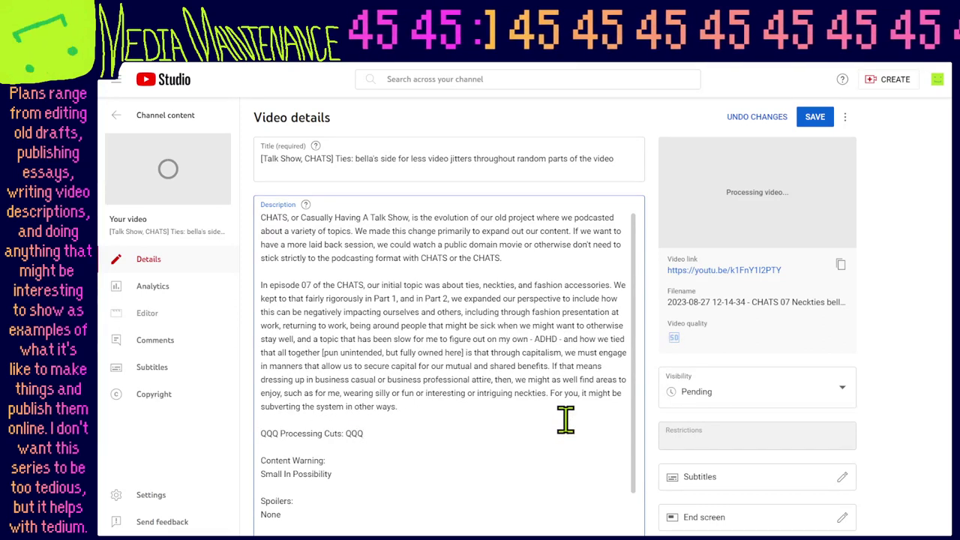
pyautogui.click(810, 122)
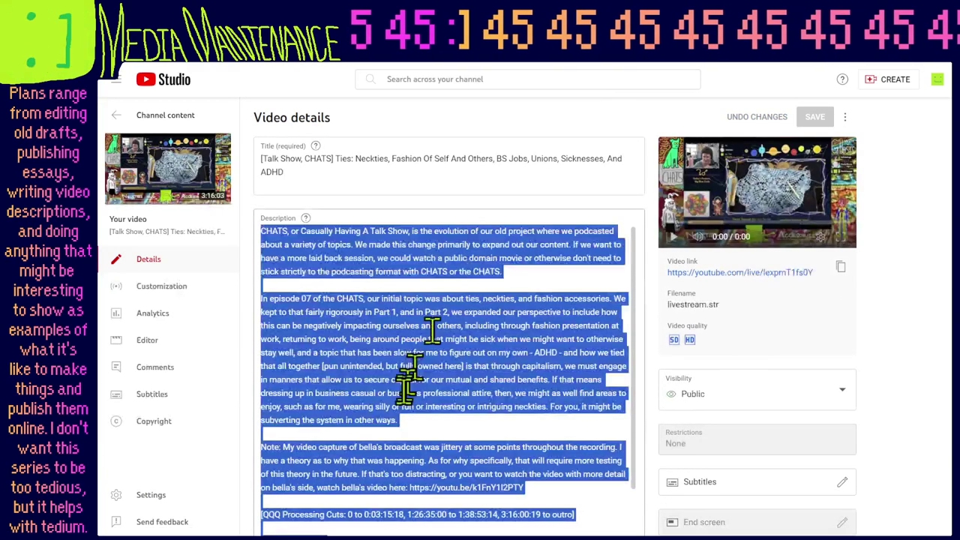
# Find the QQQ processing cuts line in the ties livestream's description and open that video's editor.
pyautogui.click(405, 386)
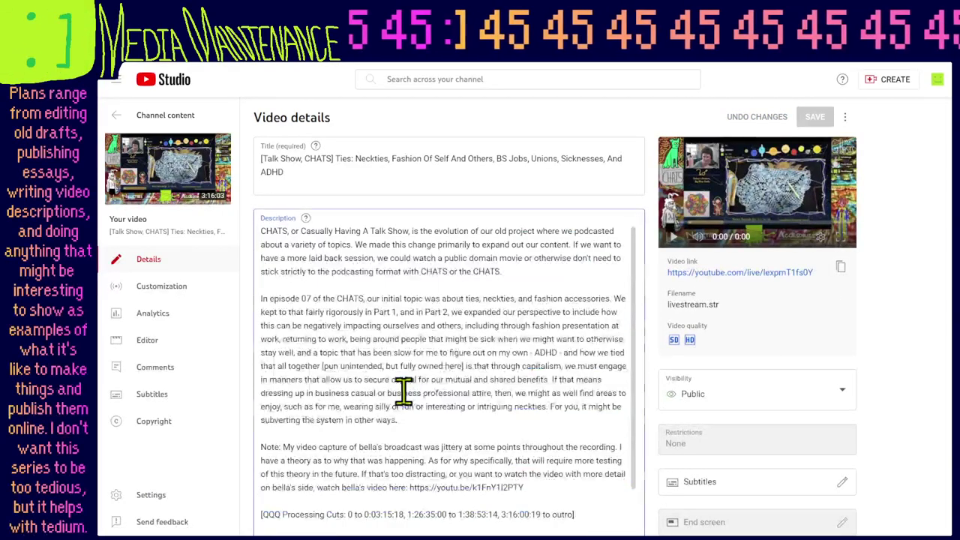
pyautogui.scroll(-3, 420, 364)
pyautogui.scroll(-5, 454, 322)
pyautogui.scroll(3, 451, 319)
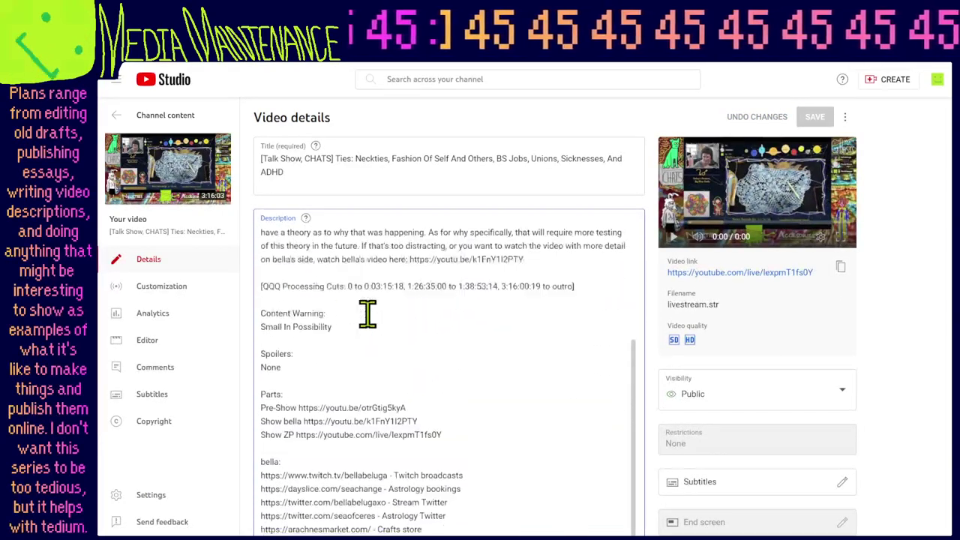
pyautogui.doubleClick(270, 289)
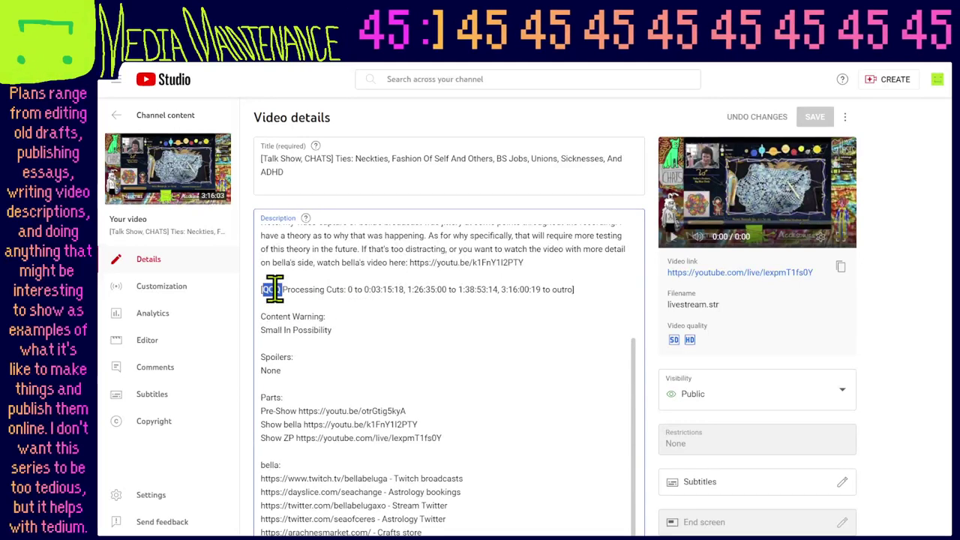
pyautogui.click(153, 342)
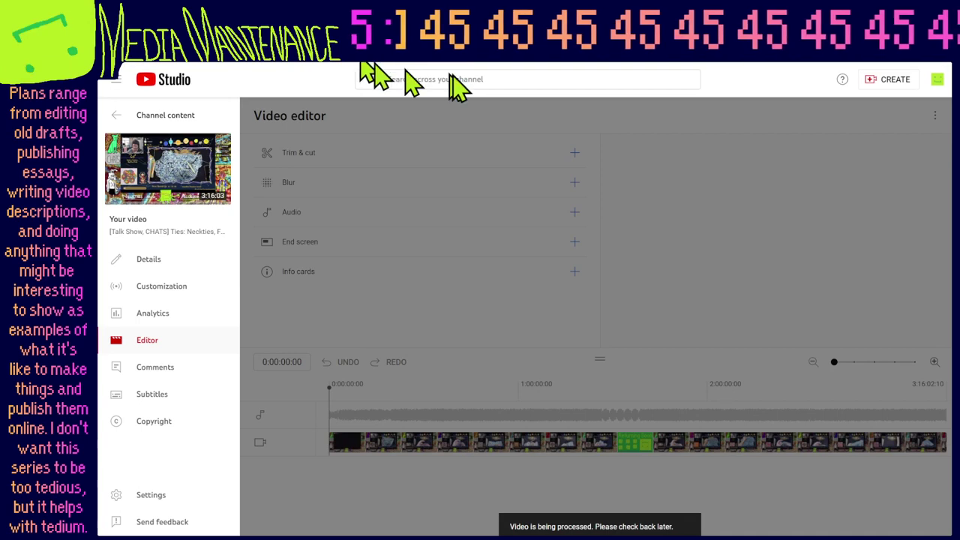
# Look through the channel's videos whose description contains "QQQ".
pyautogui.press('F5')
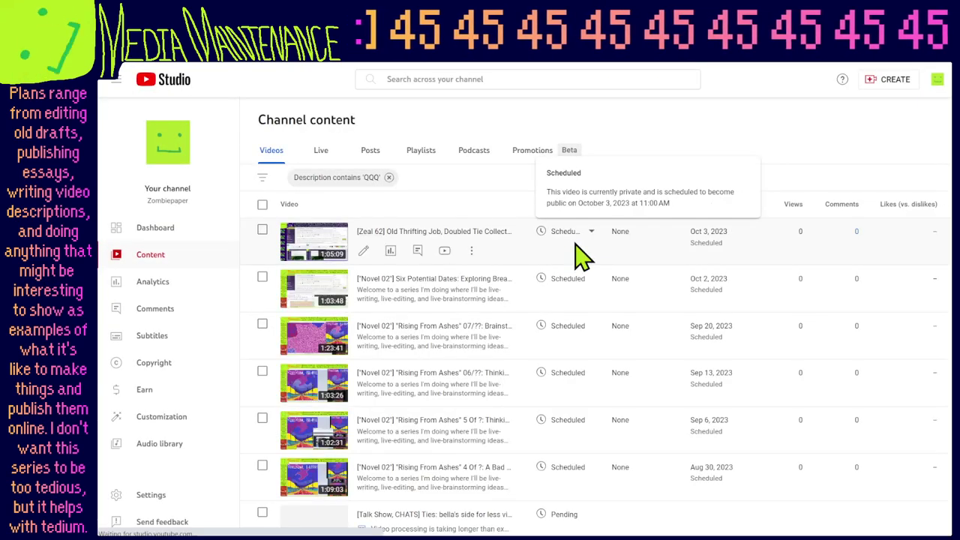
pyautogui.scroll(-2, 576, 263)
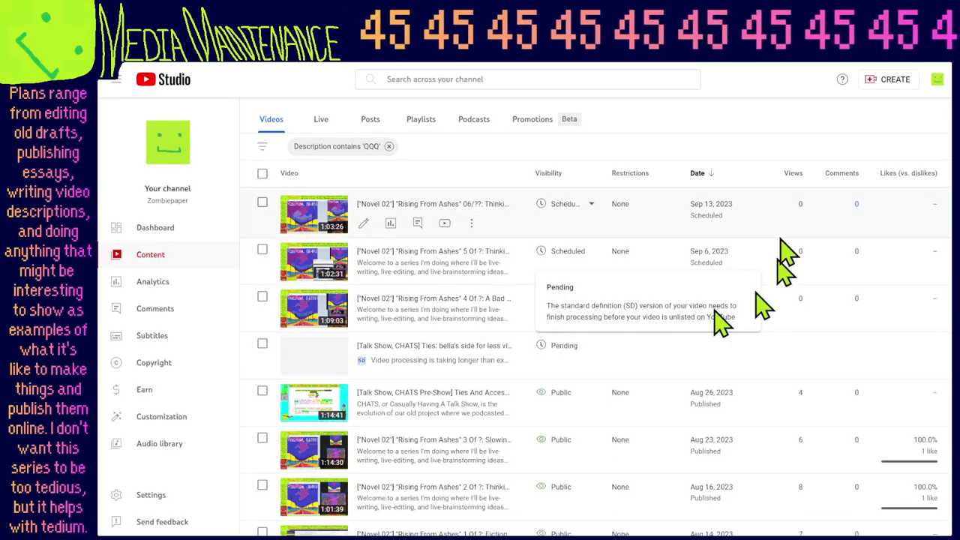
pyautogui.scroll(-1, 759, 264)
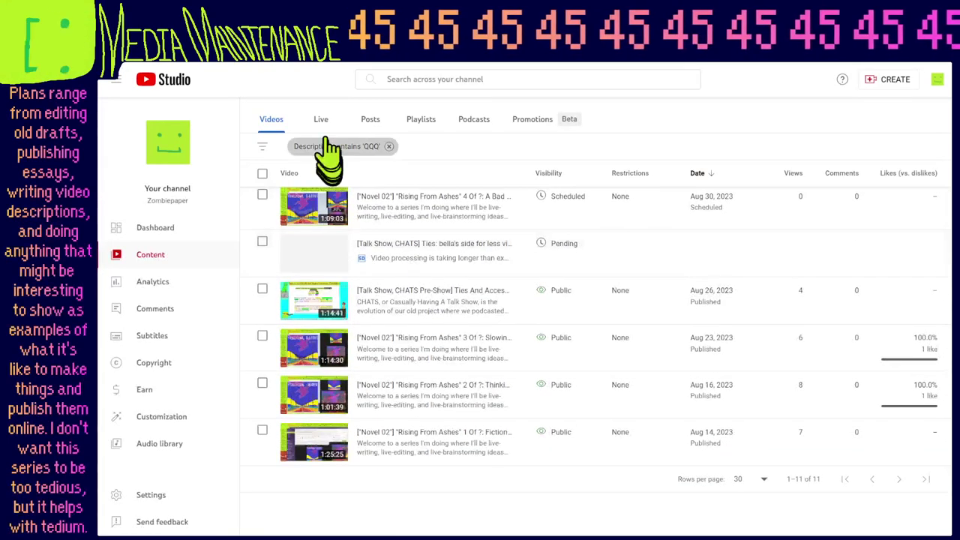
# Filter the live streams by descriptions containing "QQQ" and return to the channel's video list.
pyautogui.click(321, 120)
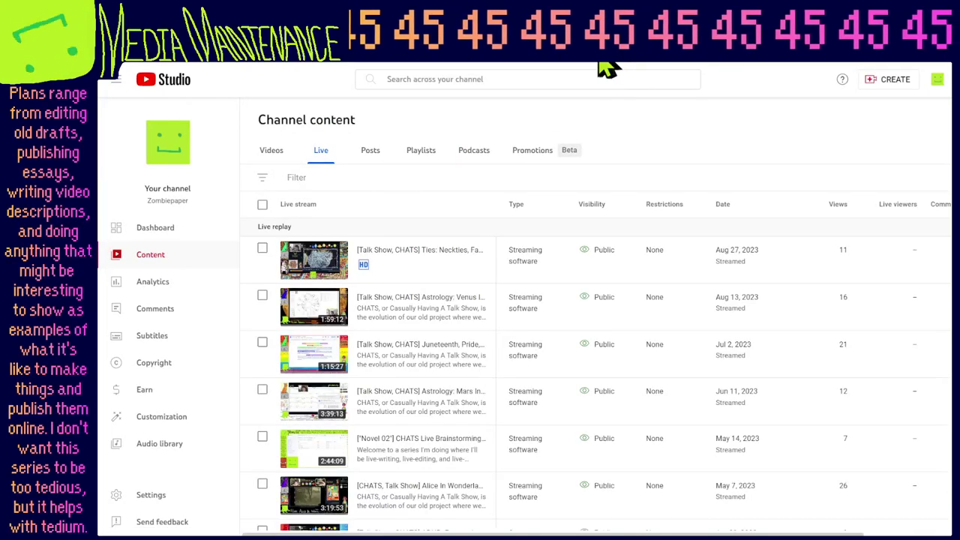
pyautogui.click(545, 69)
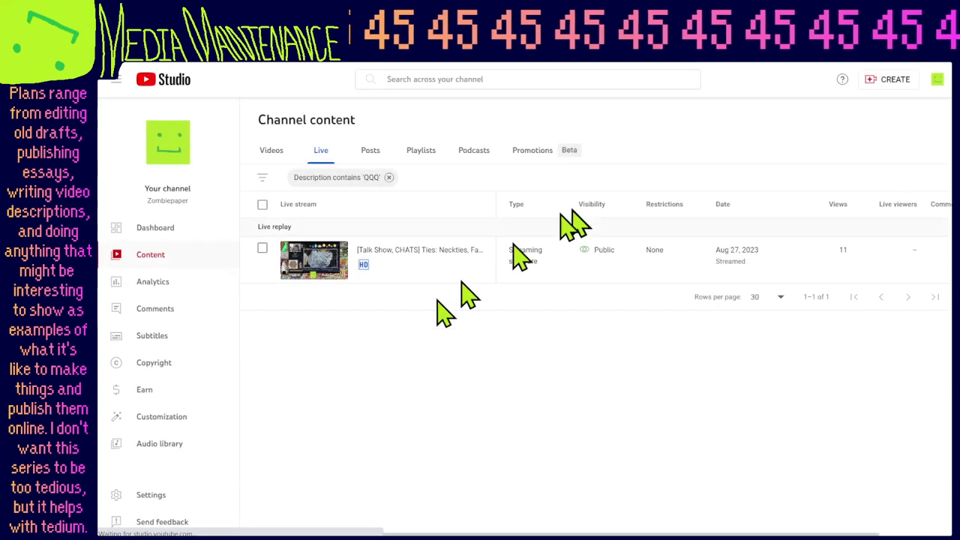
pyautogui.click(271, 152)
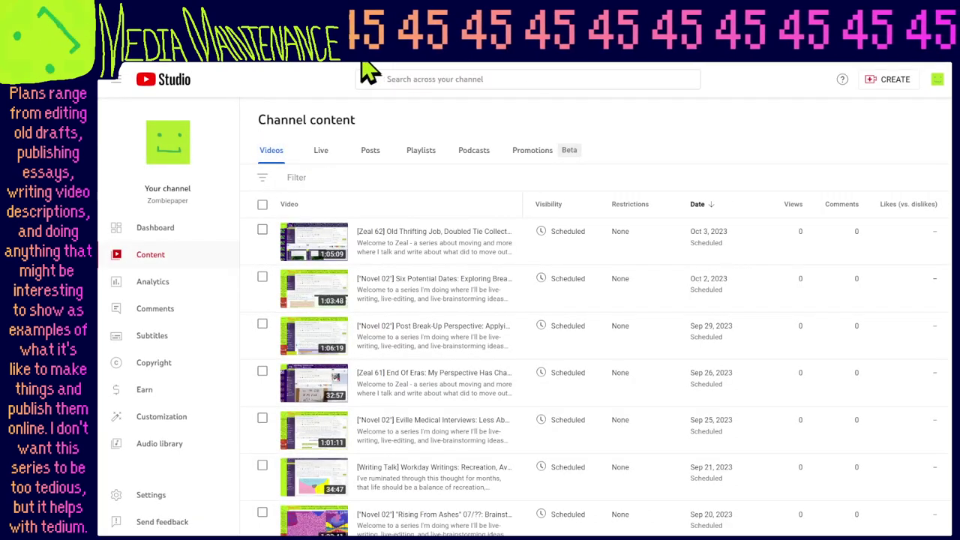
# Open the bookmarked list of videos whose description contains "QQQ" and check the details of the QQQ1 bookmark.
pyautogui.click(544, 69)
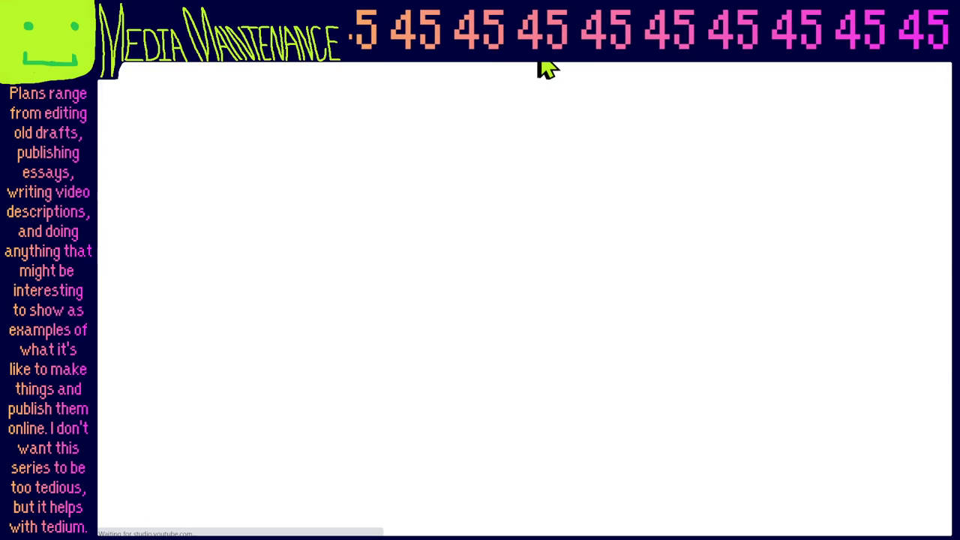
pyautogui.rightClick(359, 66)
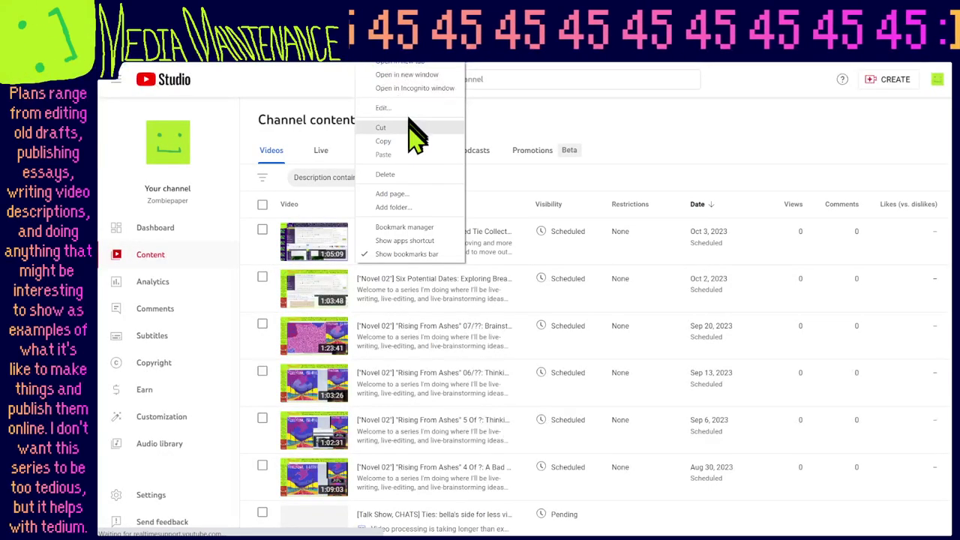
pyautogui.click(383, 108)
pyautogui.write('liveQ')
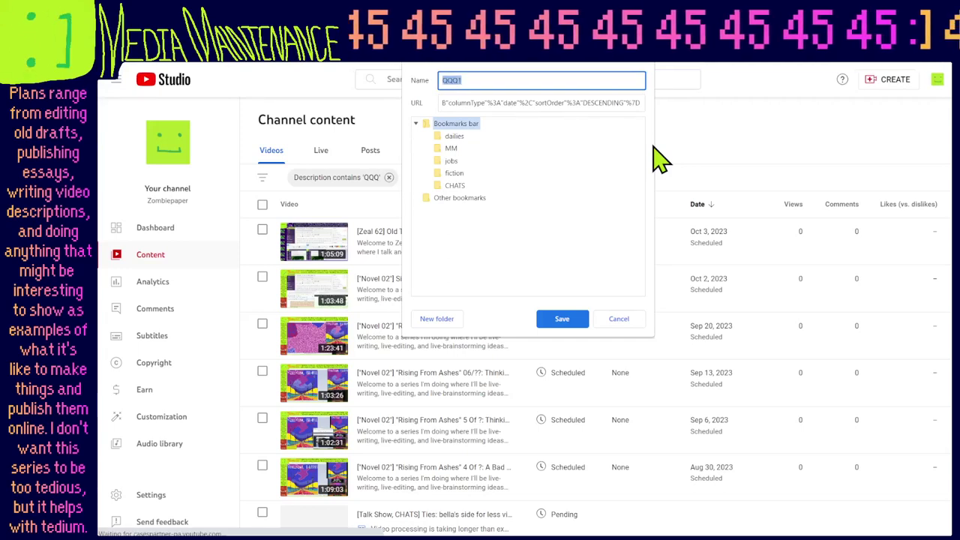
pyautogui.press('Escape')
pyautogui.rightClick(362, 65)
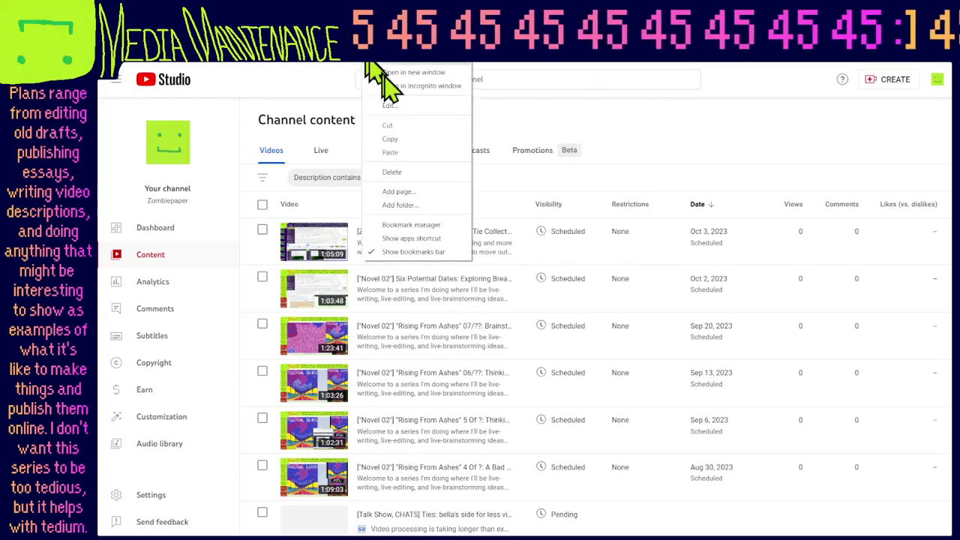
pyautogui.click(411, 107)
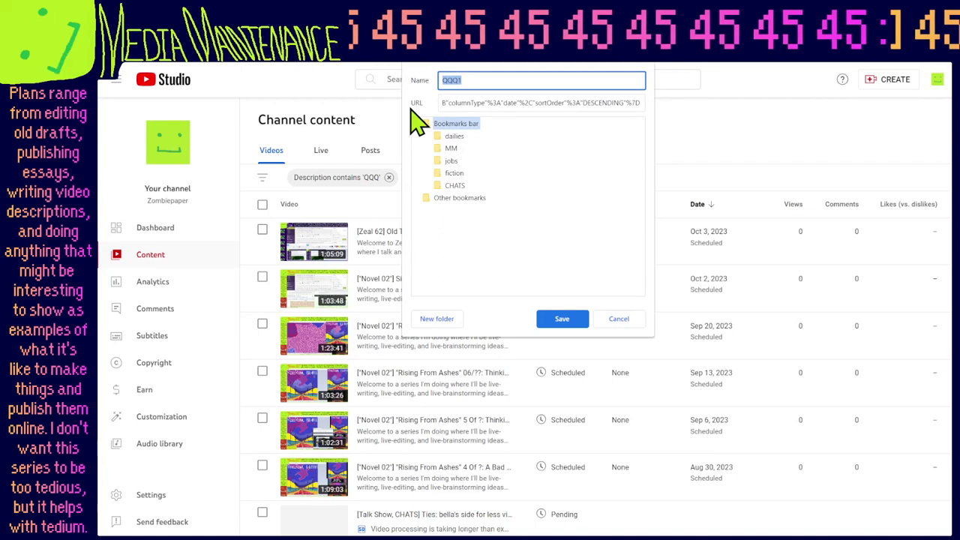
pyautogui.press('Return')
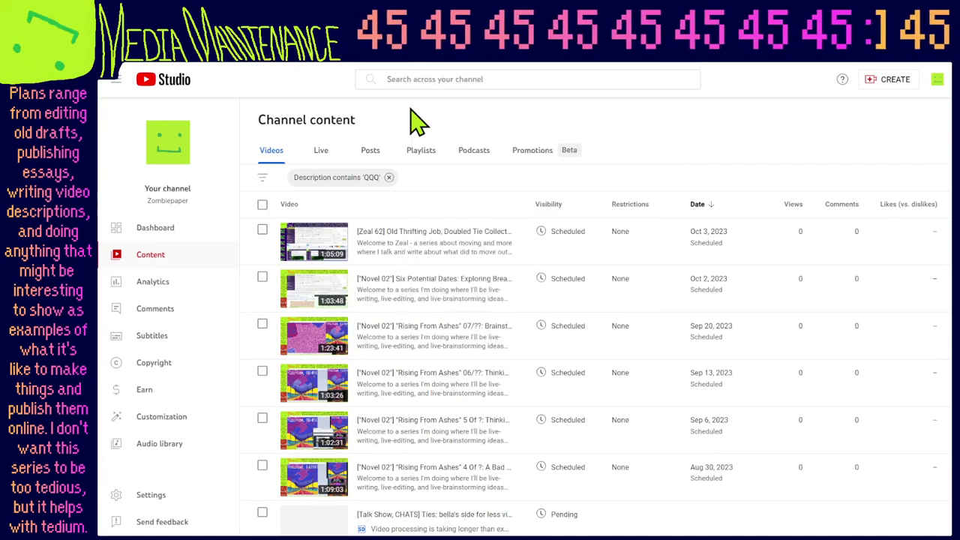
# Rename the QQQ bookmark for the live streams to "live-Q" and the TBD2 bookmark to "live-TBD".
pyautogui.rightClick(400, 66)
pyautogui.click(450, 107)
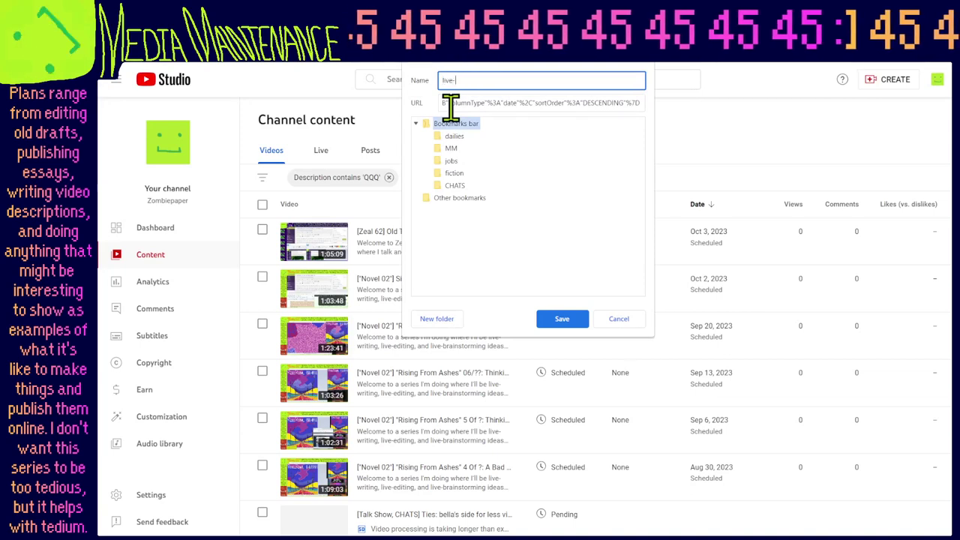
pyautogui.write('live-')
pyautogui.press('Return')
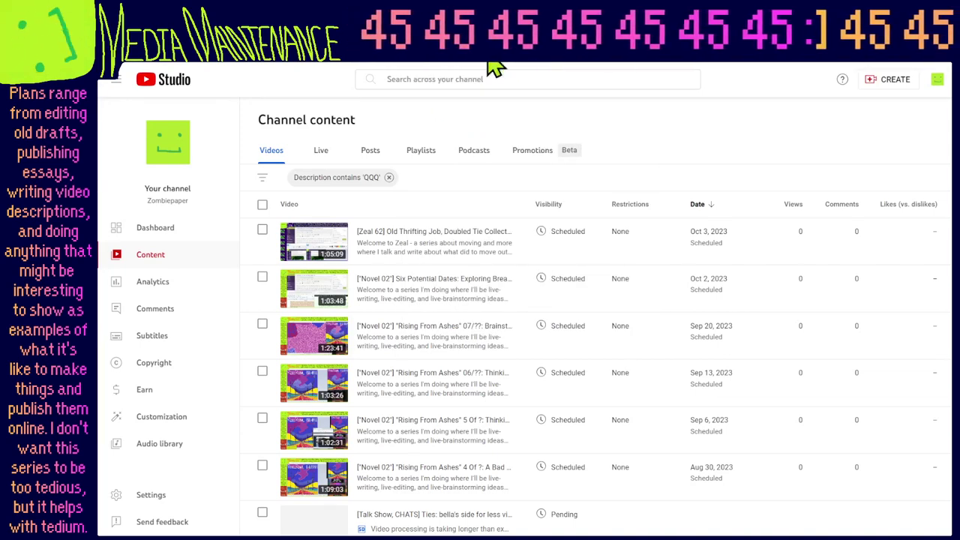
pyautogui.rightClick(585, 66)
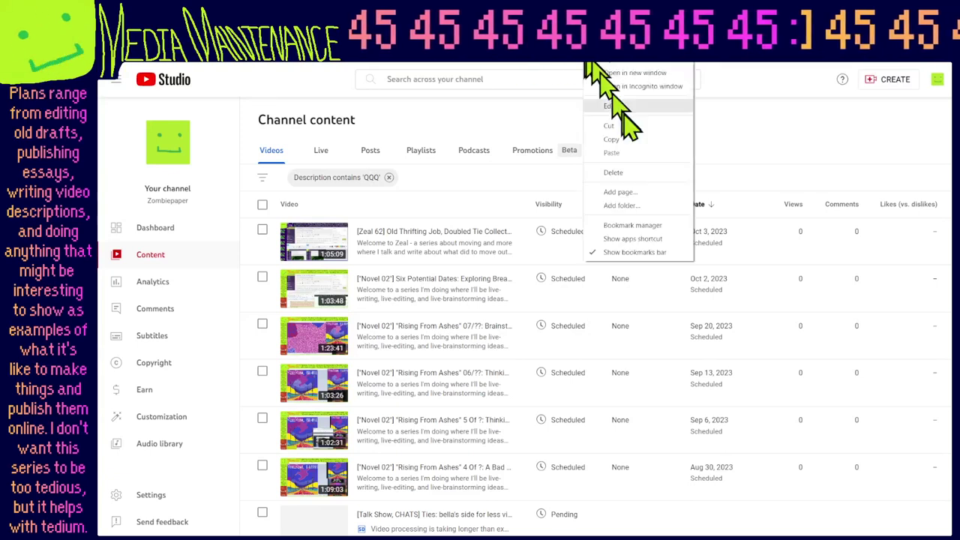
pyautogui.click(600, 103)
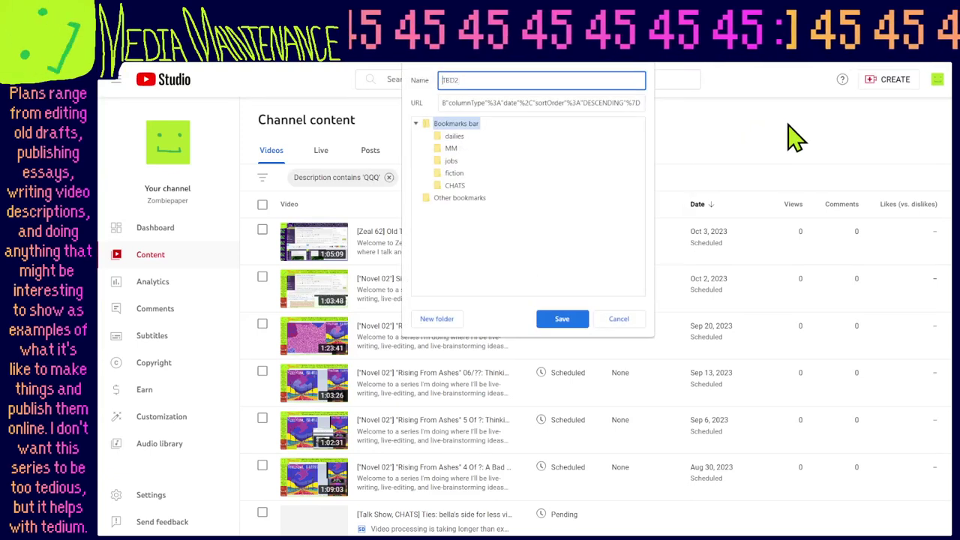
pyautogui.press('Return')
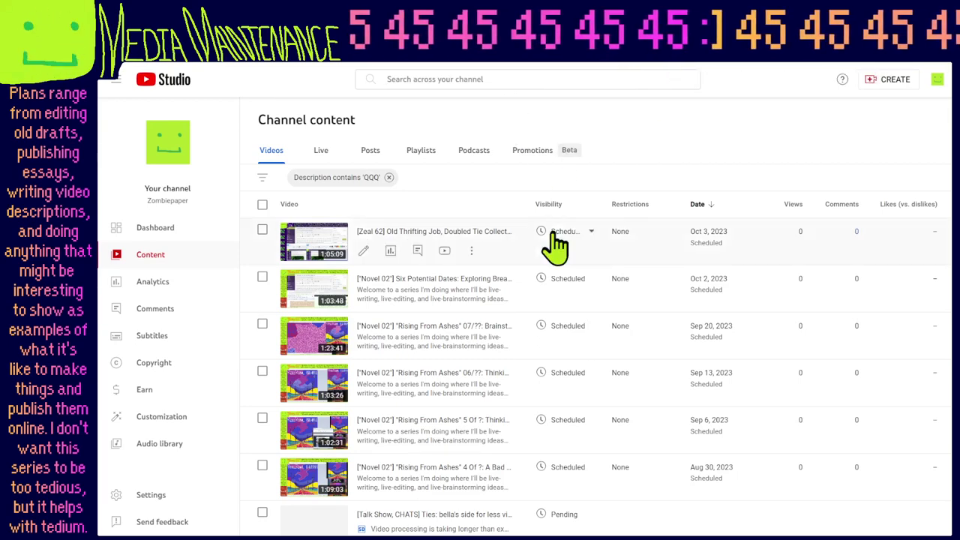
# Open the pending CHATS ties video from the filtered list and copy the pre-show and show link lines from its description.
pyautogui.scroll(-4, 555, 243)
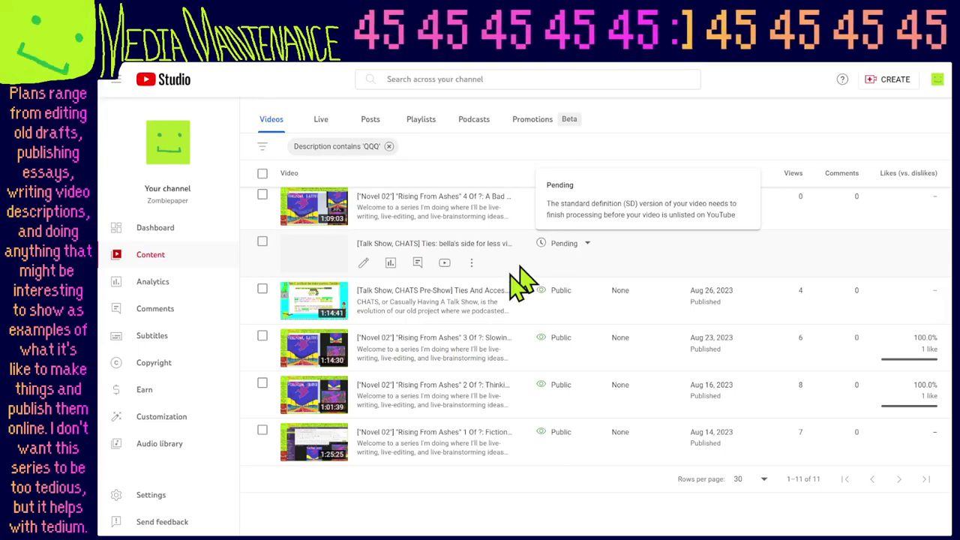
pyautogui.click(433, 243)
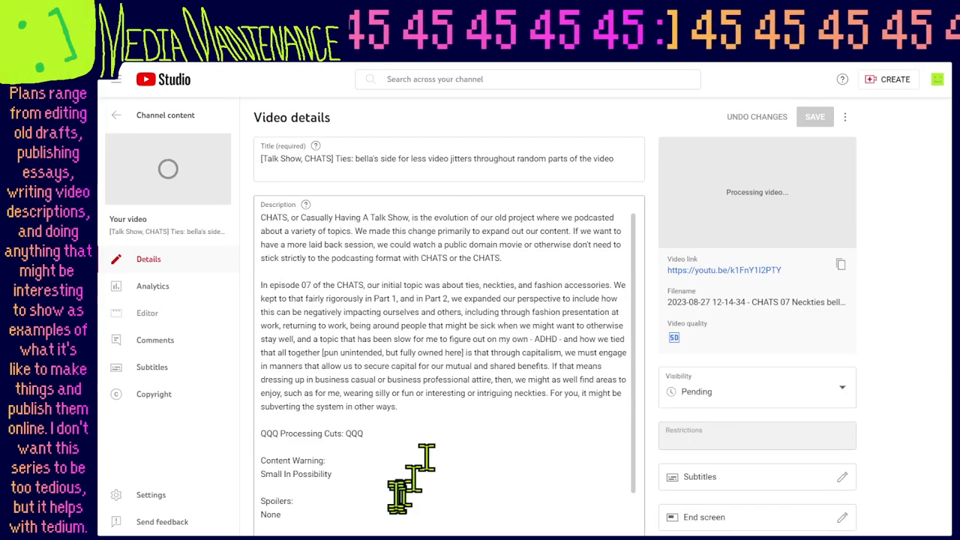
pyautogui.scroll(-5, 392, 420)
pyautogui.moveTo(474, 347); pyautogui.dragTo(262, 327)
pyautogui.click(260, 330)
pyautogui.moveTo(443, 356); pyautogui.dragTo(262, 331)
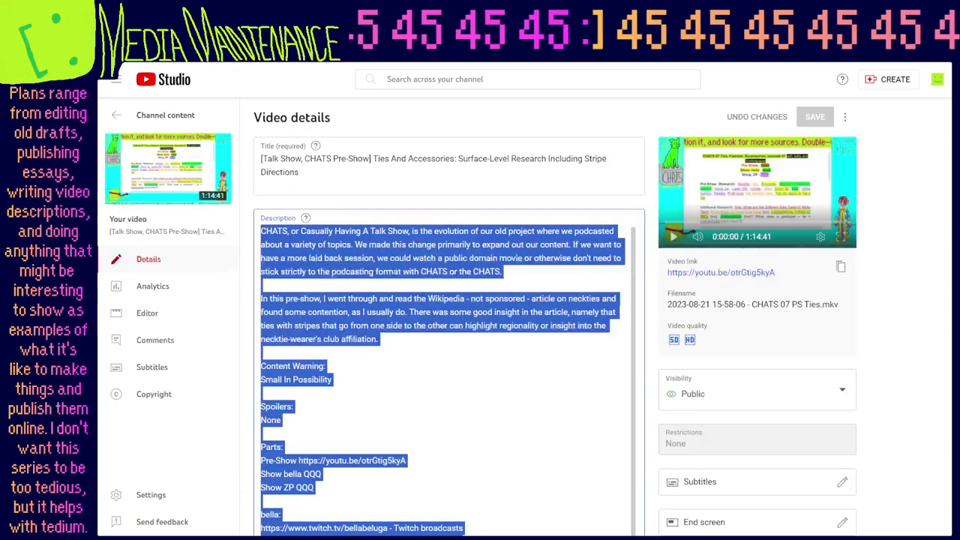
# Replace the Parts block in the pre-show video's description with the copied pre-show and show links and save the changes.
pyautogui.click(433, 383)
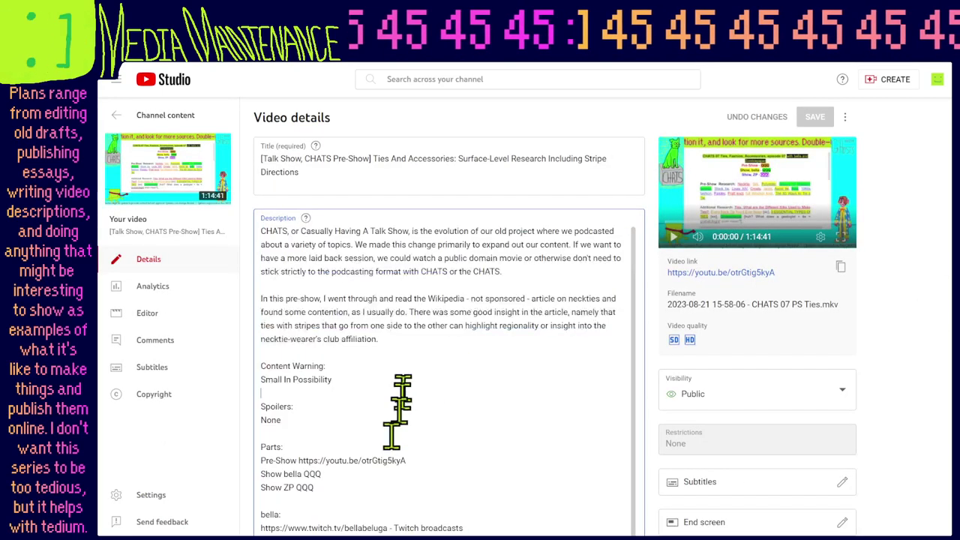
pyautogui.moveTo(375, 488); pyautogui.dragTo(261, 452)
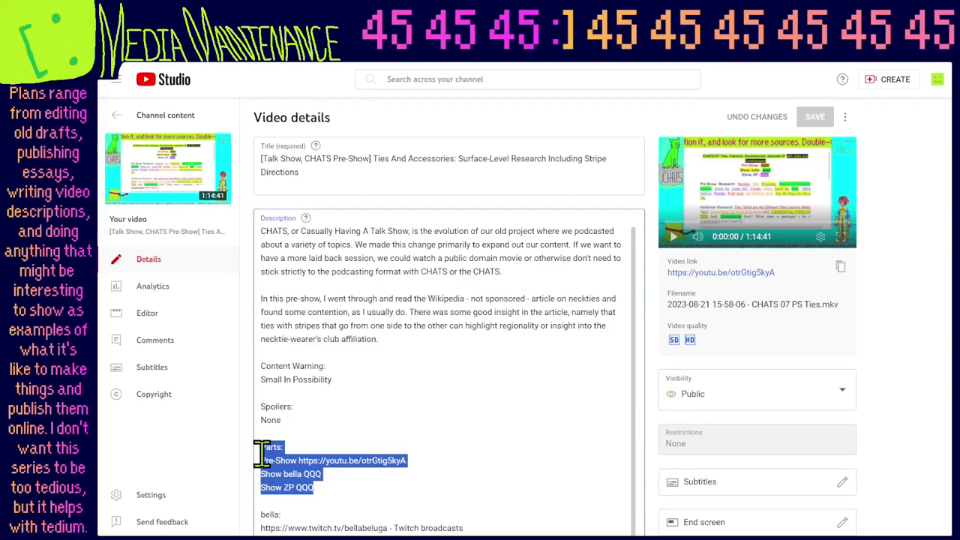
pyautogui.hotkey('ctrl', 'v')
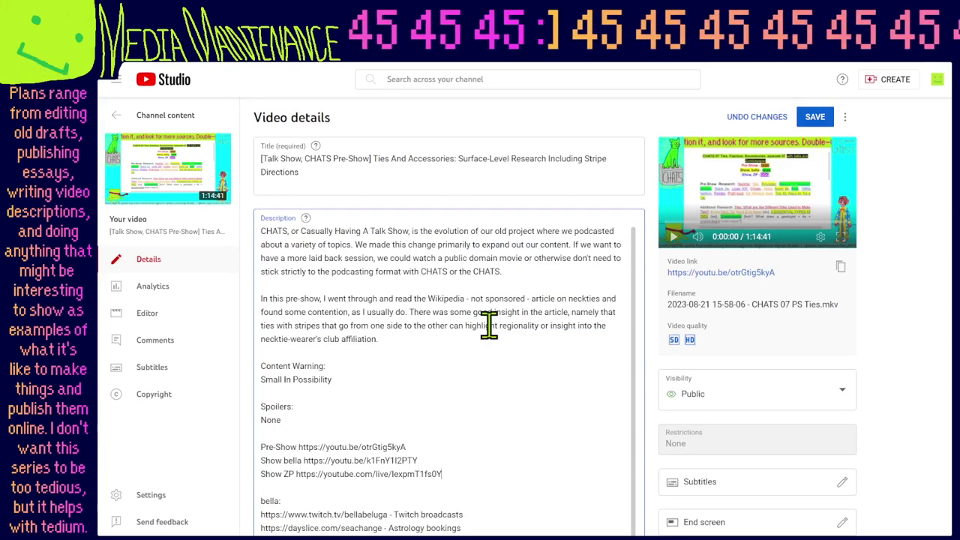
pyautogui.click(814, 118)
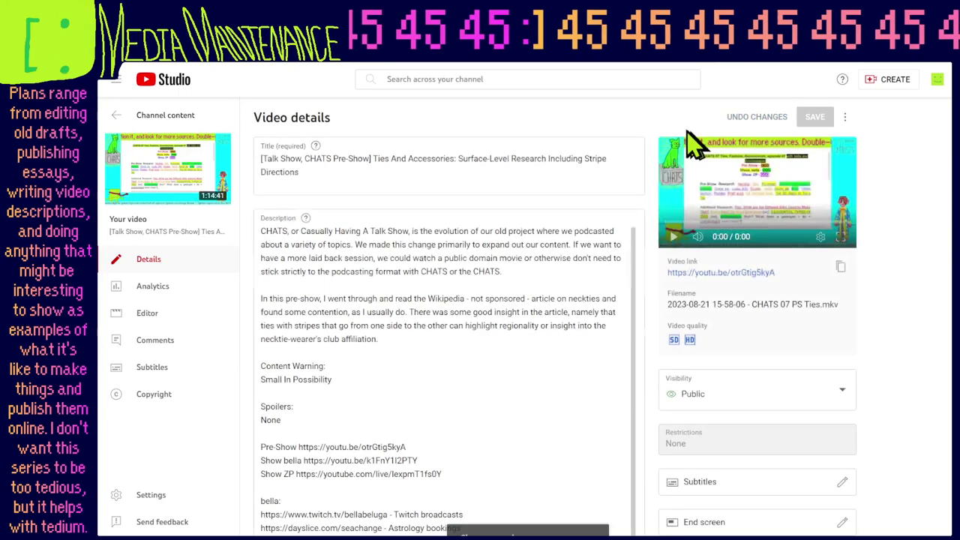
# Return to the QQQ-filtered video list and look through the remaining videos.
pyautogui.hotkey('alt', 'Left')
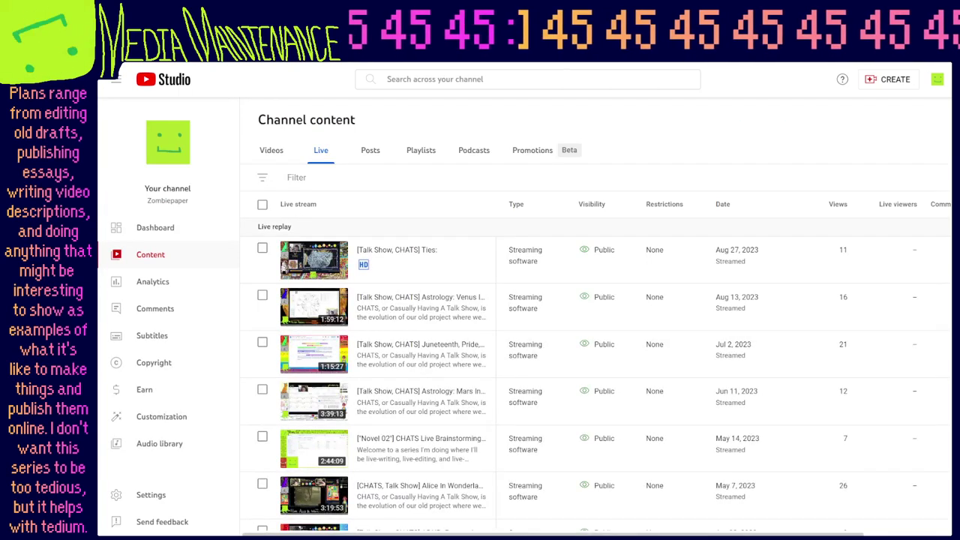
pyautogui.hotkey('alt', 'Left')
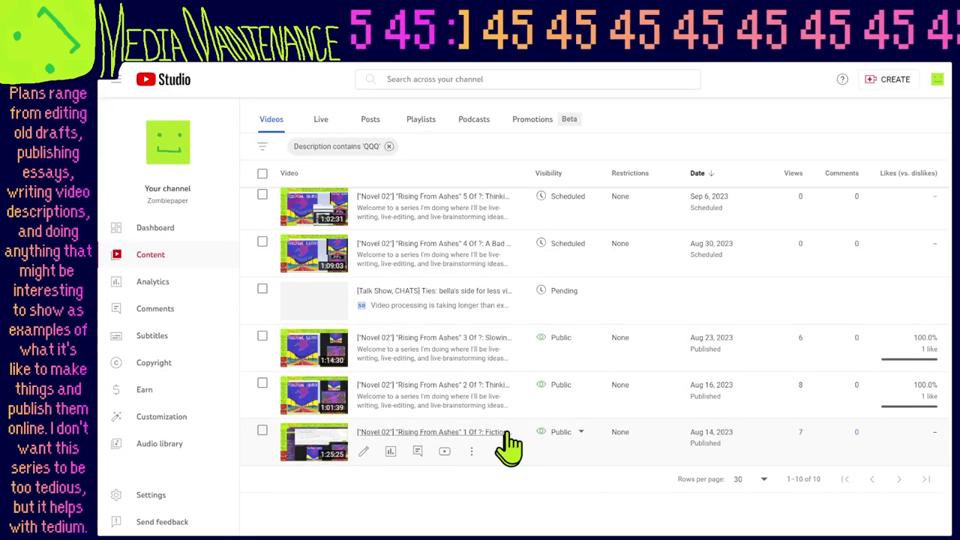
pyautogui.scroll(3, 480, 345)
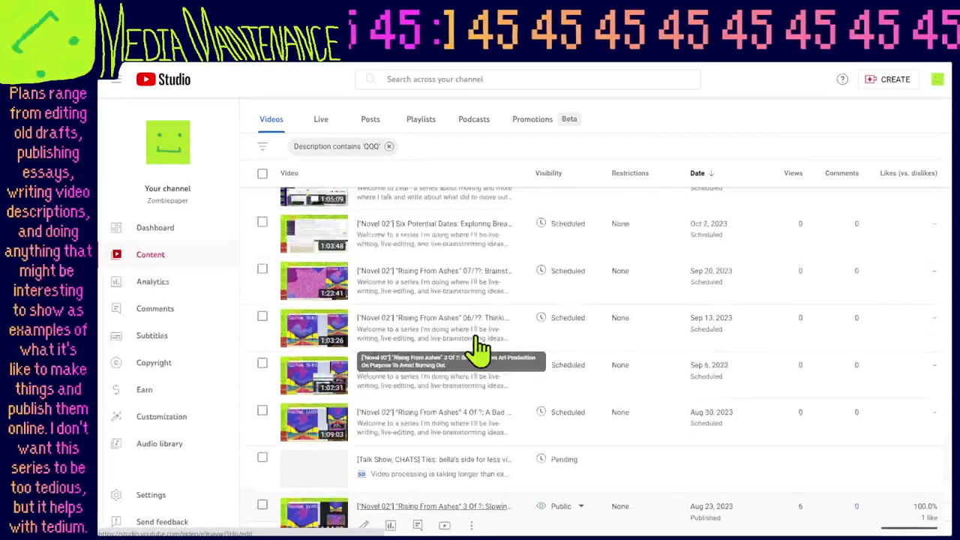
pyautogui.scroll(2, 480, 345)
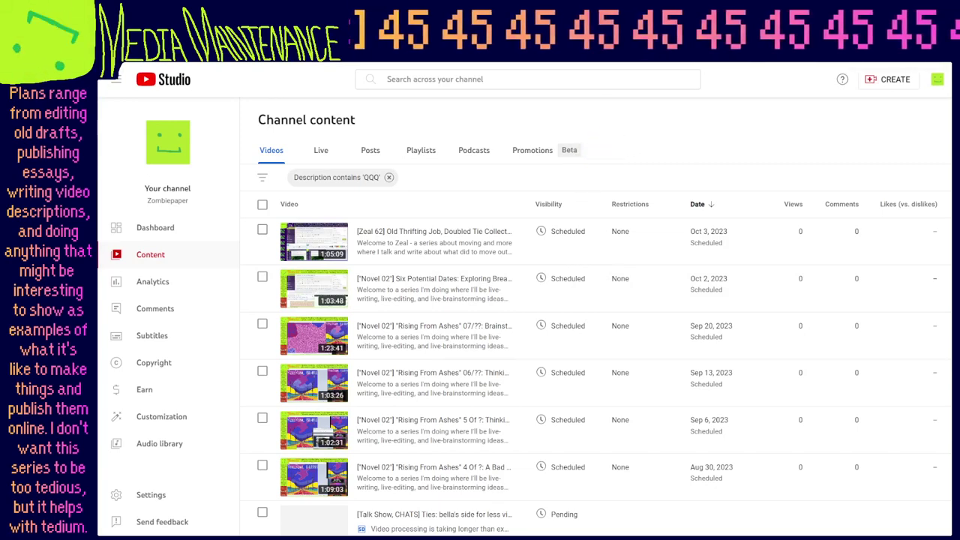
# Check the CHATS 07 Ties, Fashion, Accessories show notes in Google Docs and return to the pre-show video's details.
pyautogui.hotkey('alt', 'Tab')
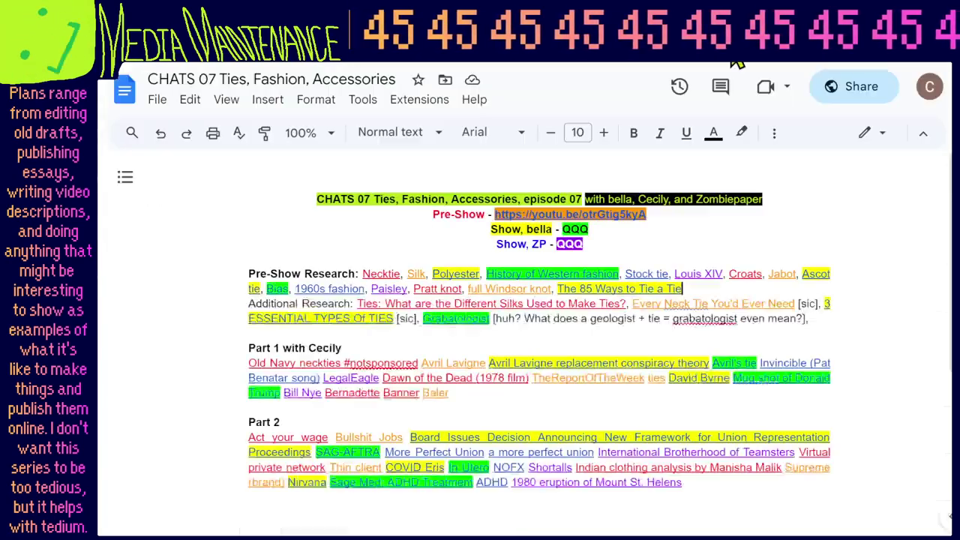
pyautogui.scroll(-1, 636, 269)
pyautogui.scroll(1, 636, 268)
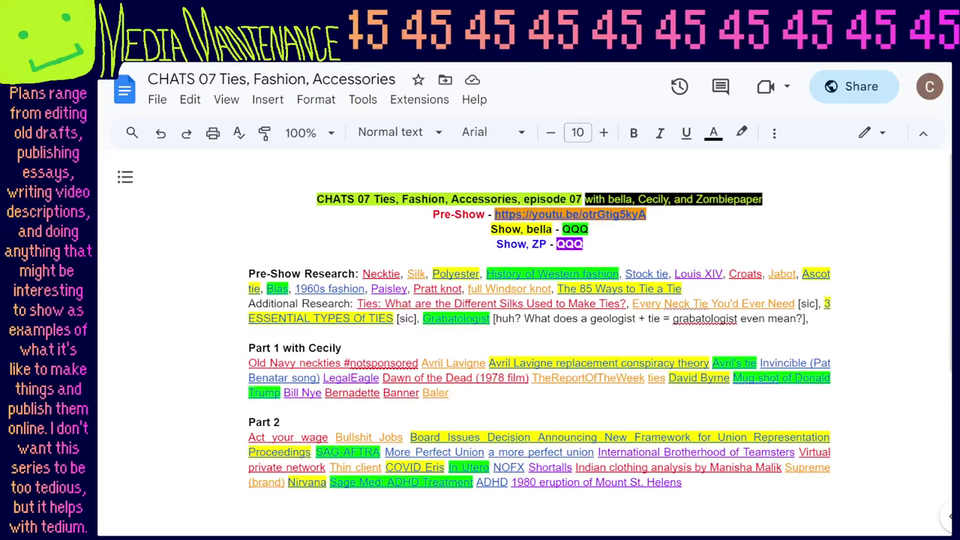
pyautogui.hotkey('ctrl', 'Tab')
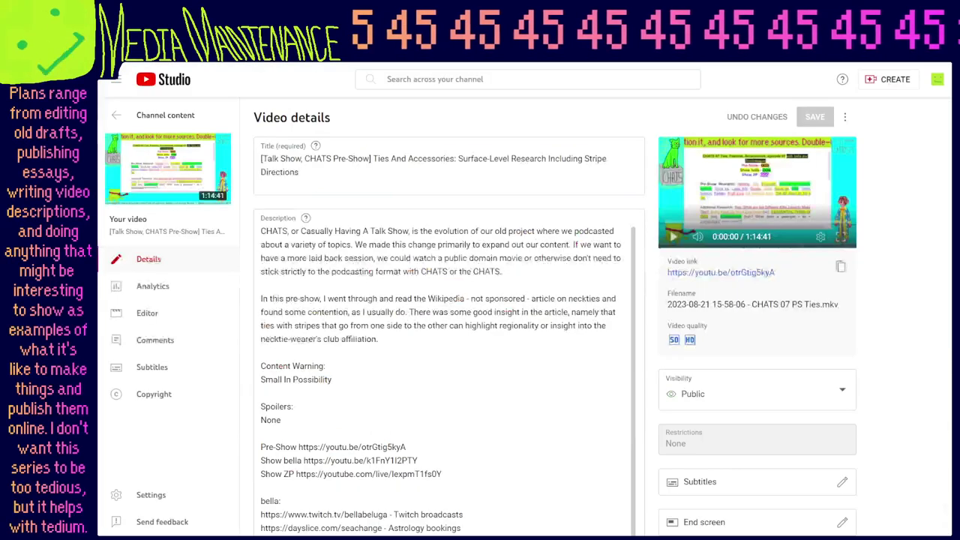
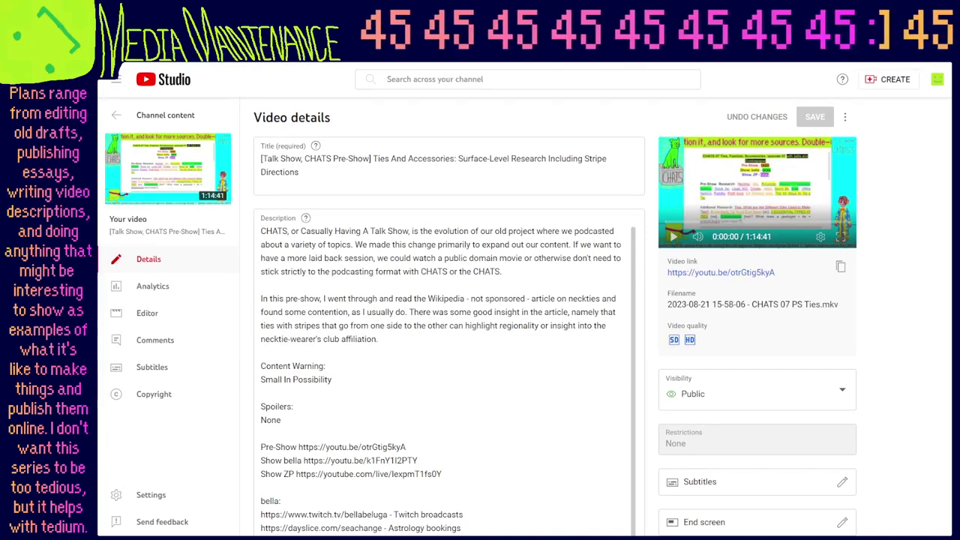
# In Google Drive, make a copy of "CHATS 07 Ties, Fashion, Accessories" and move the original into the Show Notes Archives folder.
pyautogui.hotkey('alt', 'Tab')
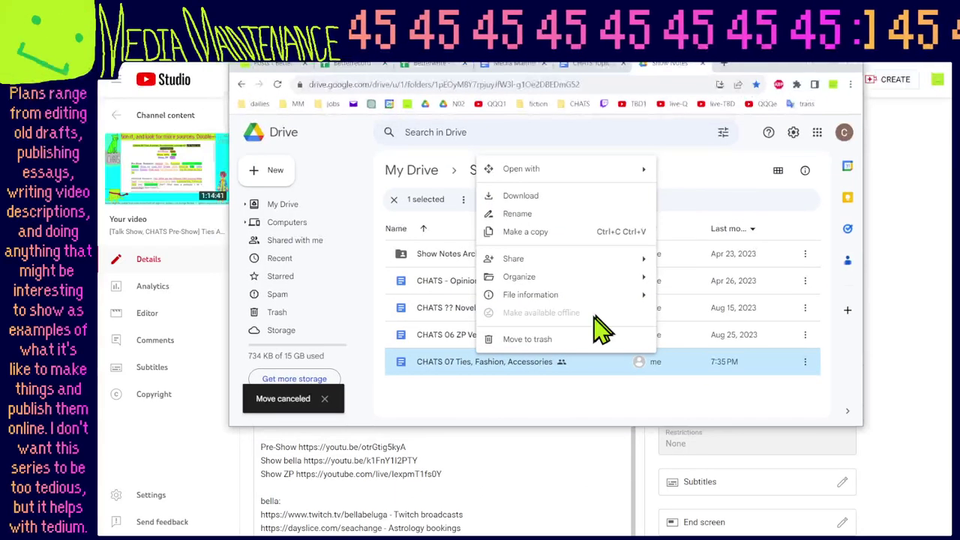
pyautogui.press('Escape')
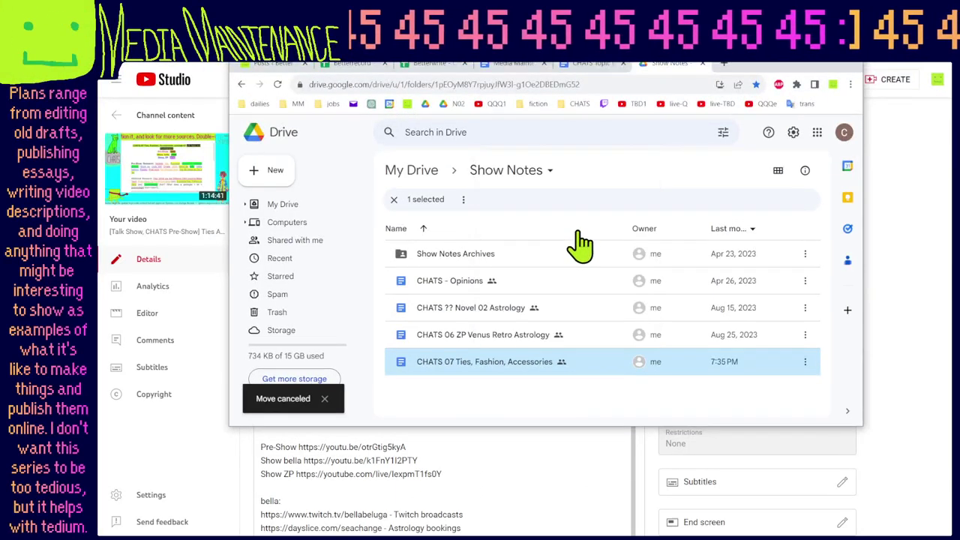
pyautogui.hotkey('ctrl', 'c')
pyautogui.hotkey('ctrl', 'v')
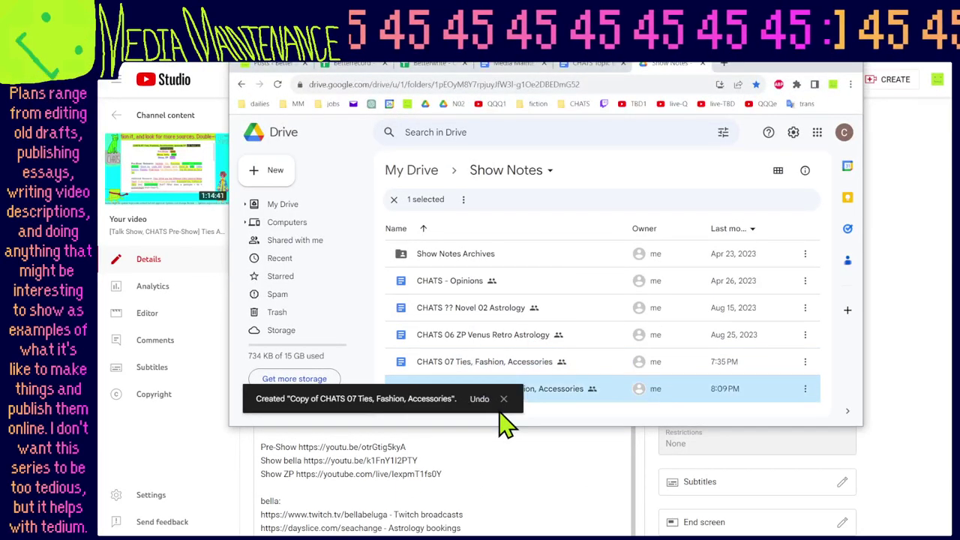
pyautogui.moveTo(529, 362); pyautogui.dragTo(499, 256)
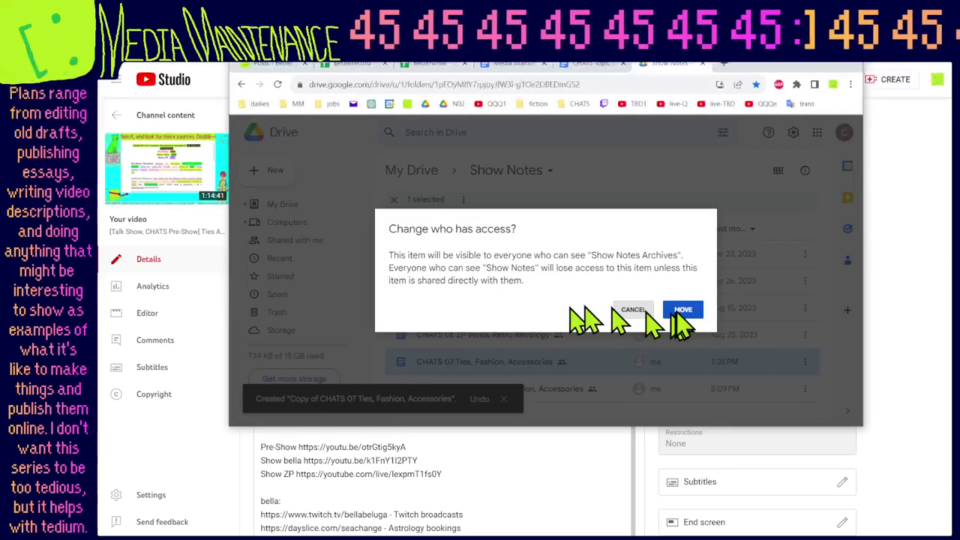
pyautogui.click(621, 312)
# Rename the copied show notes document, replacing its name with "CHATS 08 Para".
pyautogui.rightClick(514, 366)
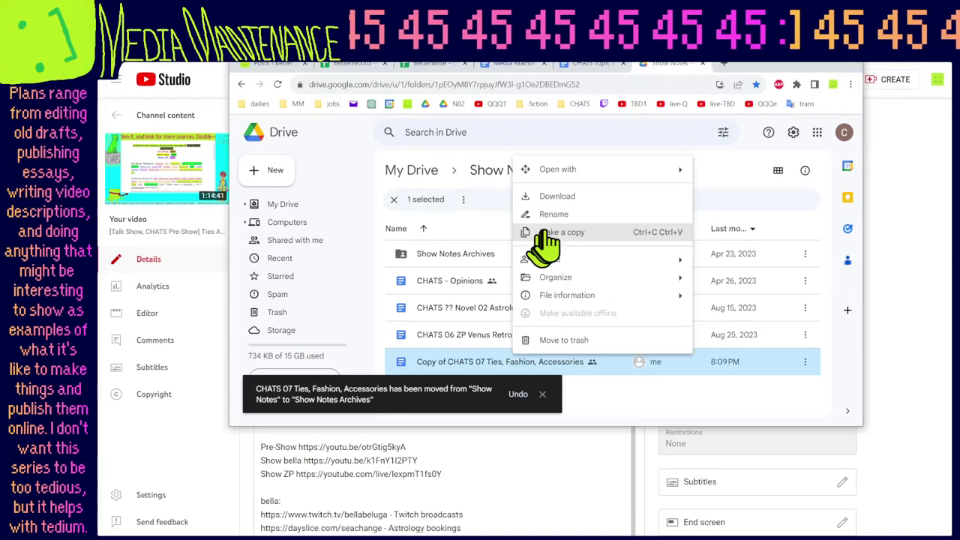
pyautogui.click(589, 216)
pyautogui.press('Home')
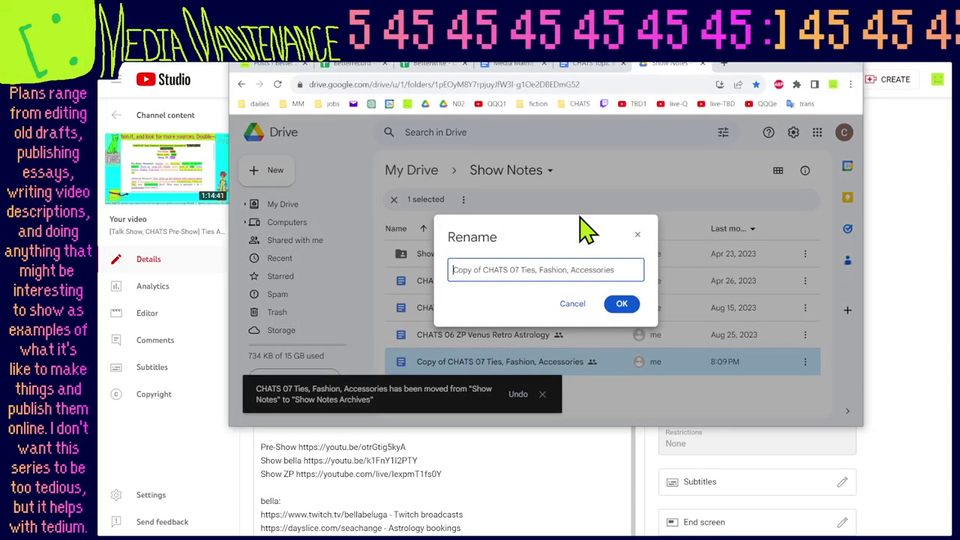
pyautogui.press('Delete')
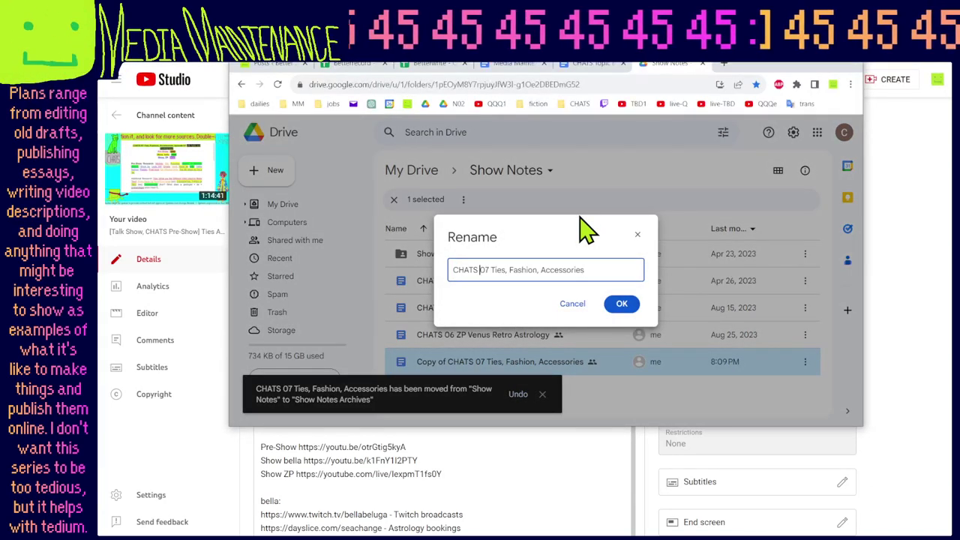
pyautogui.hotkey('shift', 'End')
pyautogui.write('08 Para')
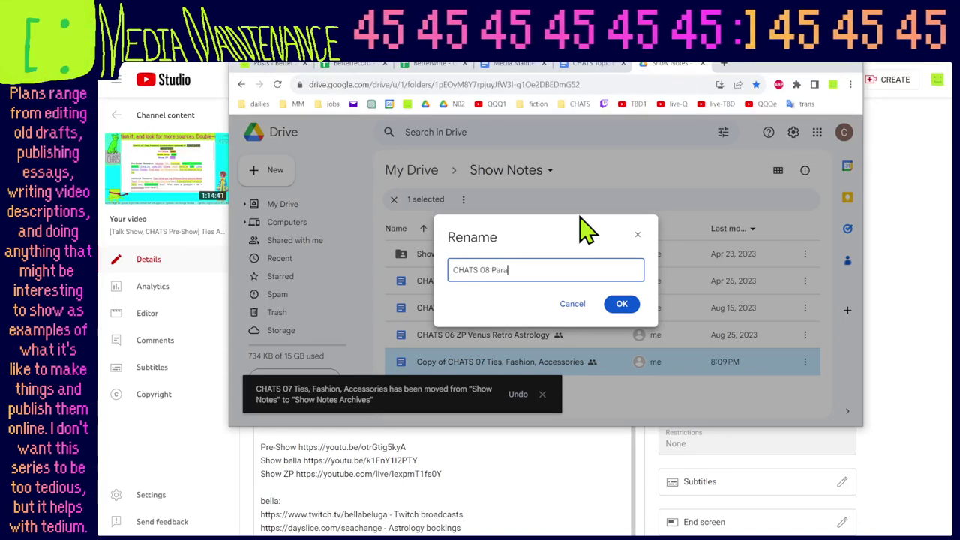
# Rename the copied Ties, Fashion, Accessories notes as CHATS 08 Parasocial and open the document.
pyautogui.write('social')
pyautogui.press('Return')
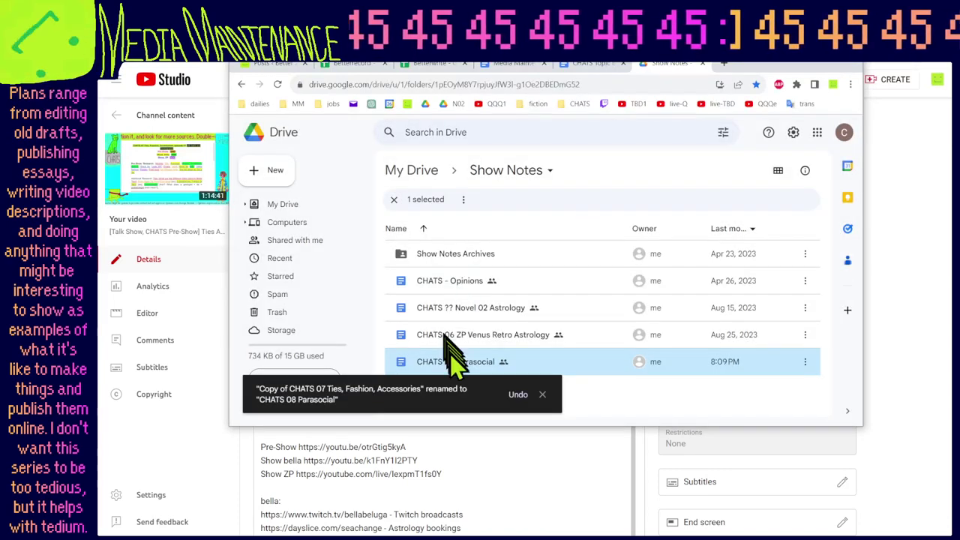
pyautogui.doubleClick(452, 365)
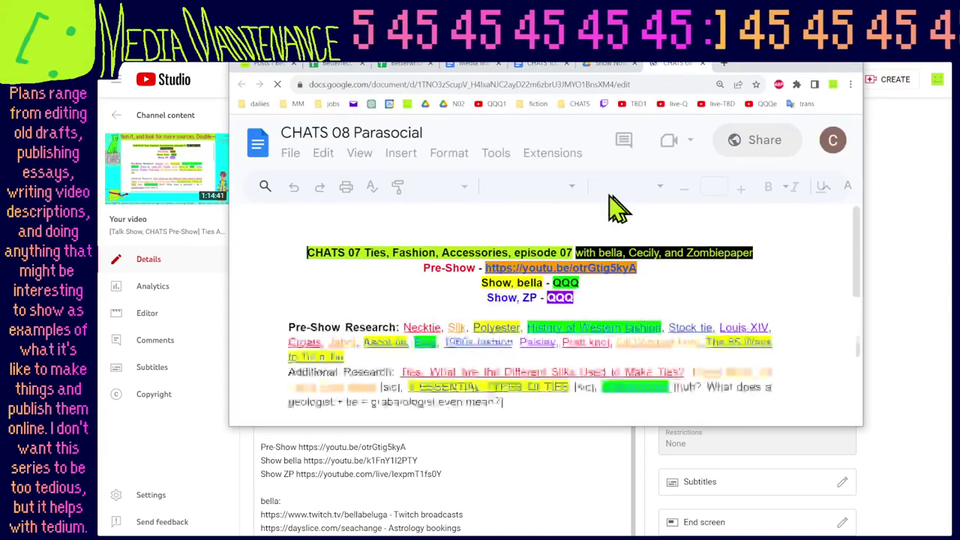
# Change the document's heading to "CHATS 08 Parasocial, episode 08".
pyautogui.click(359, 251)
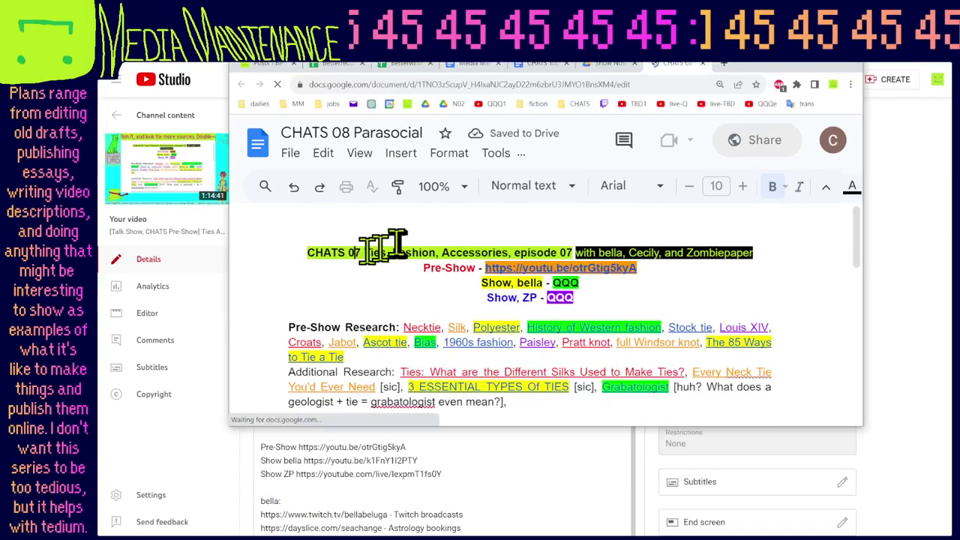
pyautogui.press('Delete')
pyautogui.write('8')
pyautogui.hotkey('ctrl', 'shift', 'Right')
pyautogui.hotkey('ctrl', 'shift', 'Right')
pyautogui.hotkey('ctrl', 'shift', 'Right')
pyautogui.hotkey('ctrl', 'shift', 'Right')
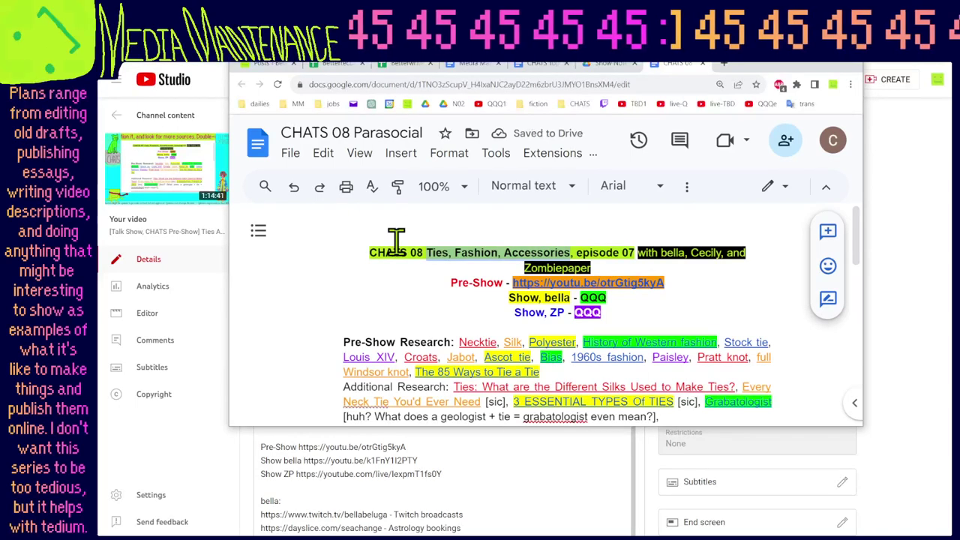
pyautogui.write('Parasocial')
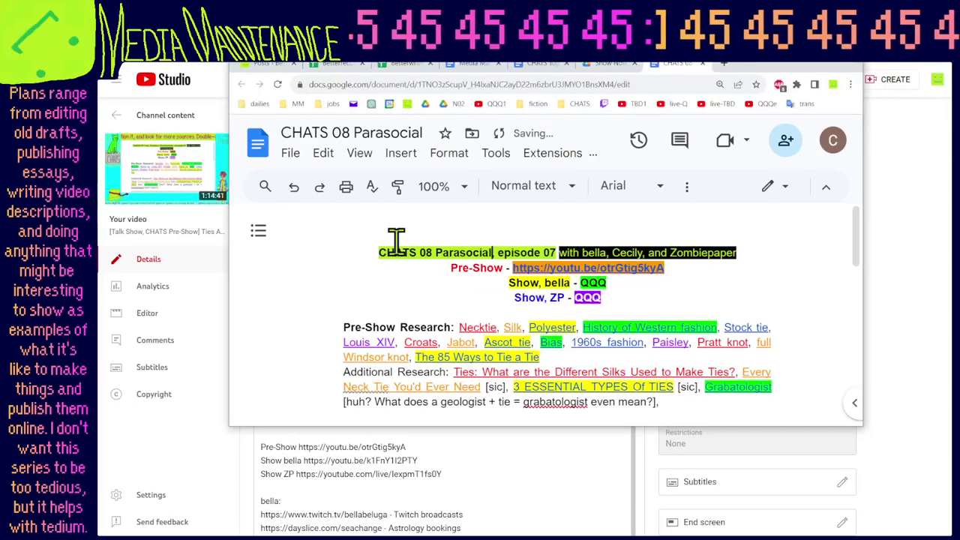
pyautogui.write(',')
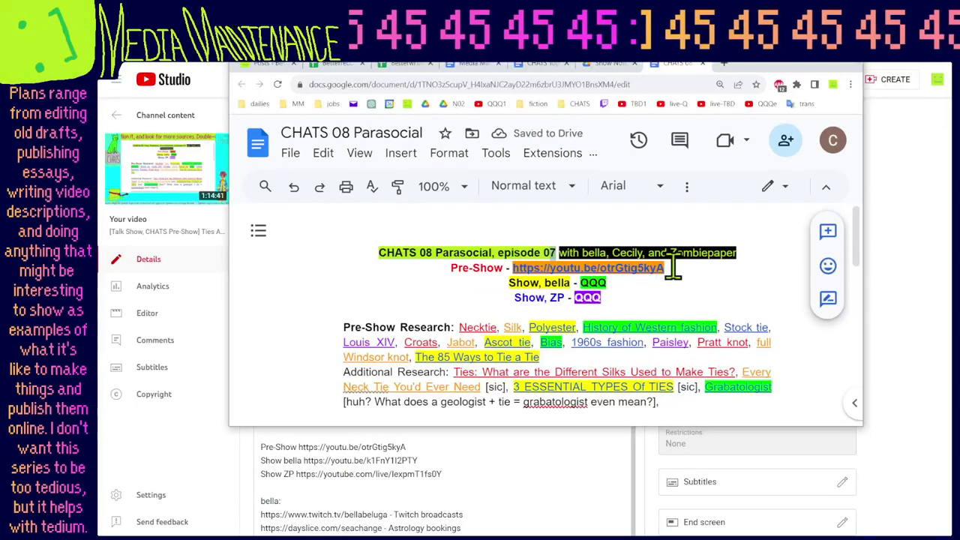
pyautogui.press('BackSpace')
pyautogui.write('8')
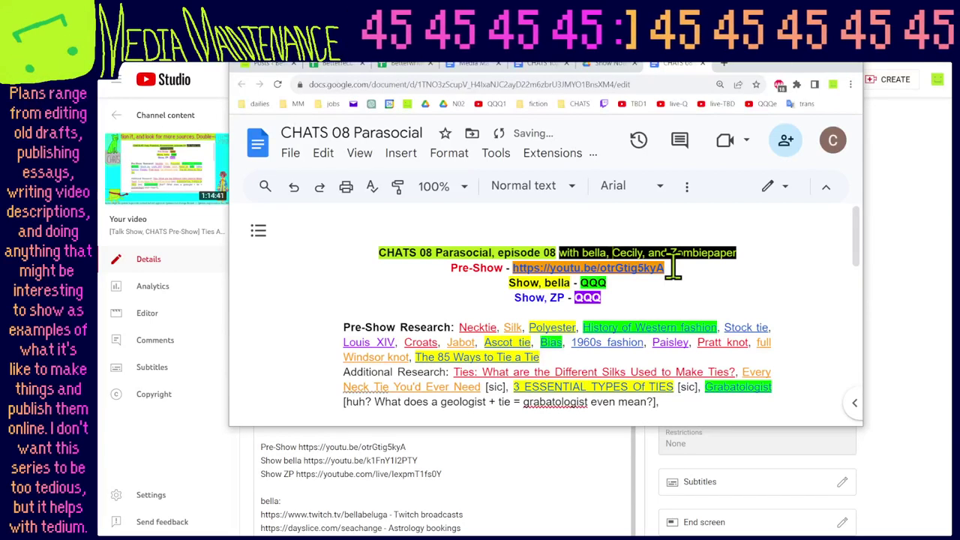
# Remove the first host's name from the heading's host list and the comma before "and".
pyautogui.moveTo(582, 252); pyautogui.dragTo(614, 253)
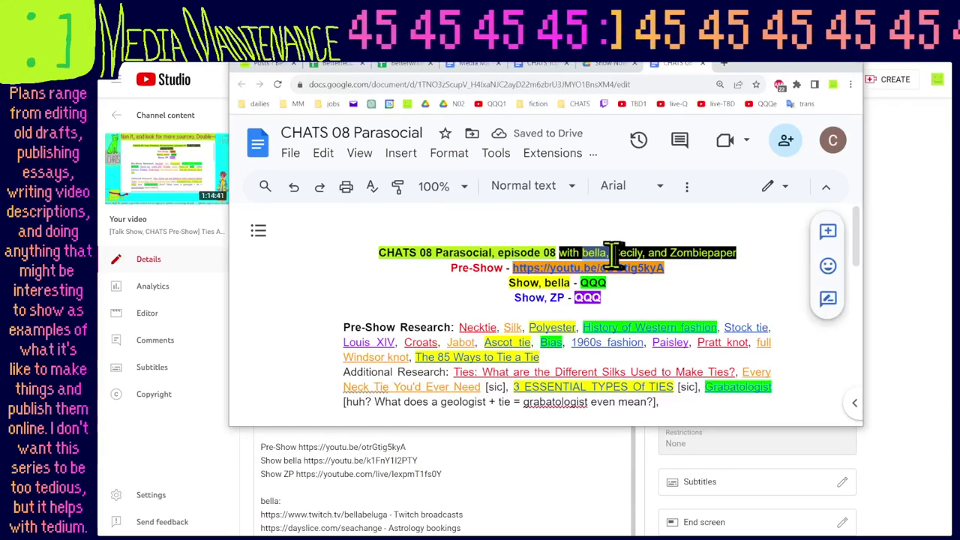
pyautogui.press('Delete')
pyautogui.press('Right')
pyautogui.press('Right')
pyautogui.press('Right')
pyautogui.press('Right')
pyautogui.press('Right')
pyautogui.press('Right')
pyautogui.press('Right')
pyautogui.press('BackSpace')
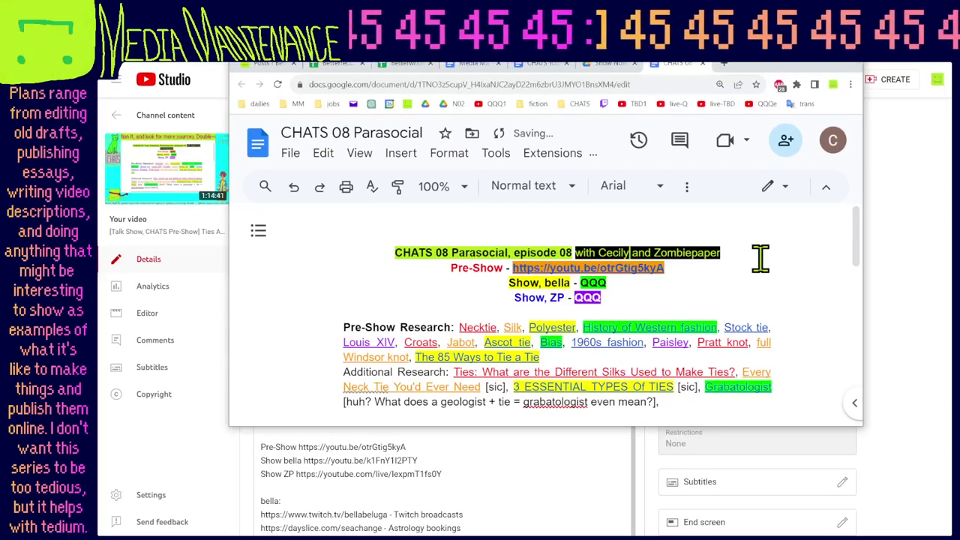
pyautogui.moveTo(667, 269); pyautogui.dragTo(523, 260)
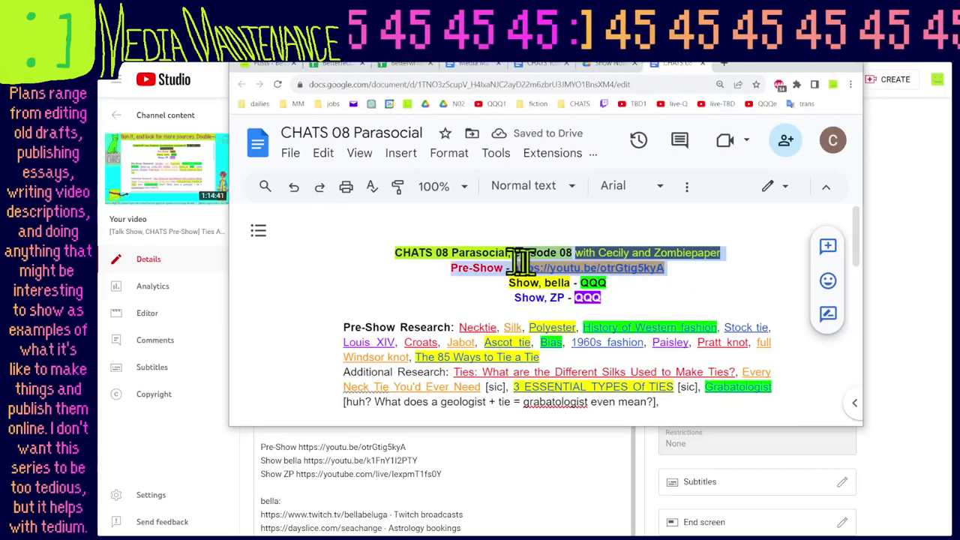
pyautogui.press('Delete')
pyautogui.hotkey('ctrl', 'z')
# Unlink the Pre-Show address and replace it with the placeholder QQQ.
pyautogui.click(567, 268)
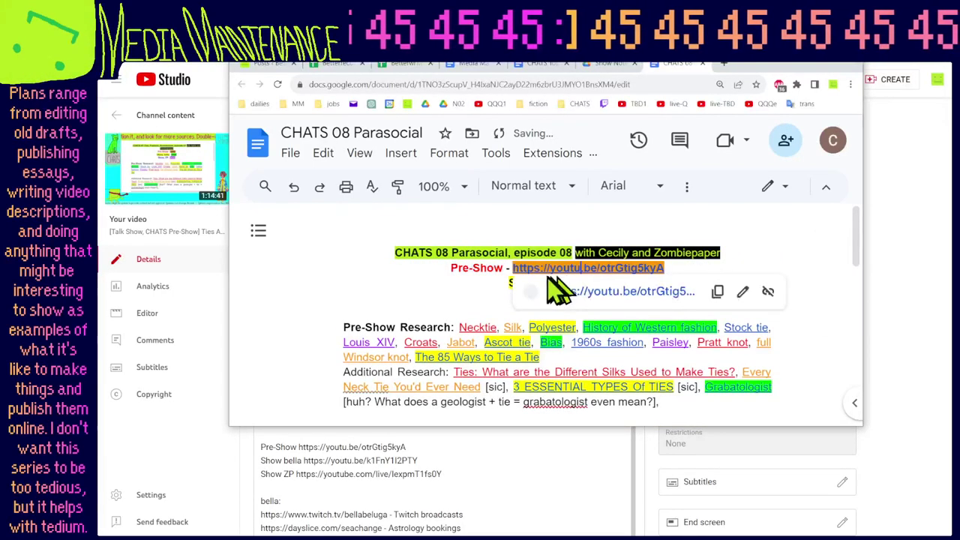
pyautogui.click(765, 300)
pyautogui.moveTo(663, 268); pyautogui.dragTo(606, 270)
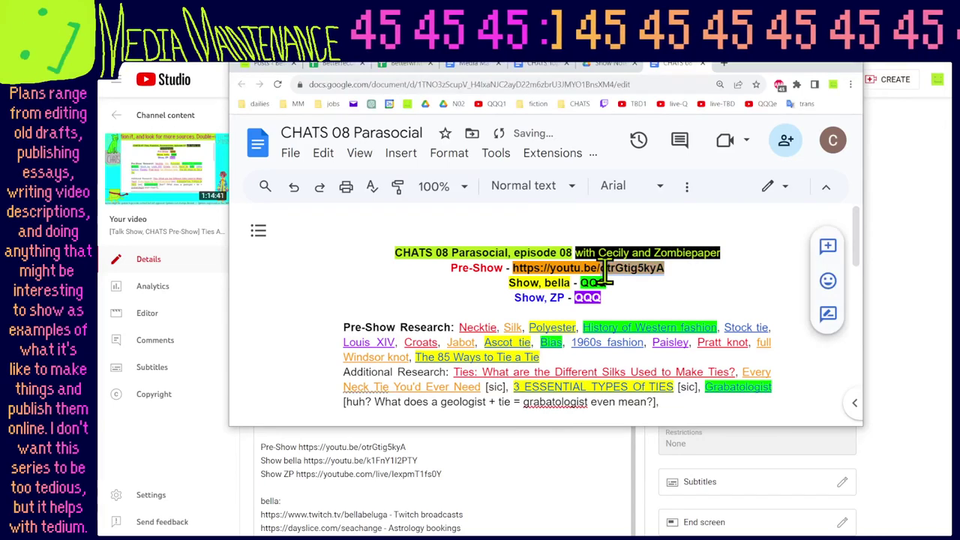
pyautogui.moveTo(675, 270); pyautogui.dragTo(525, 274)
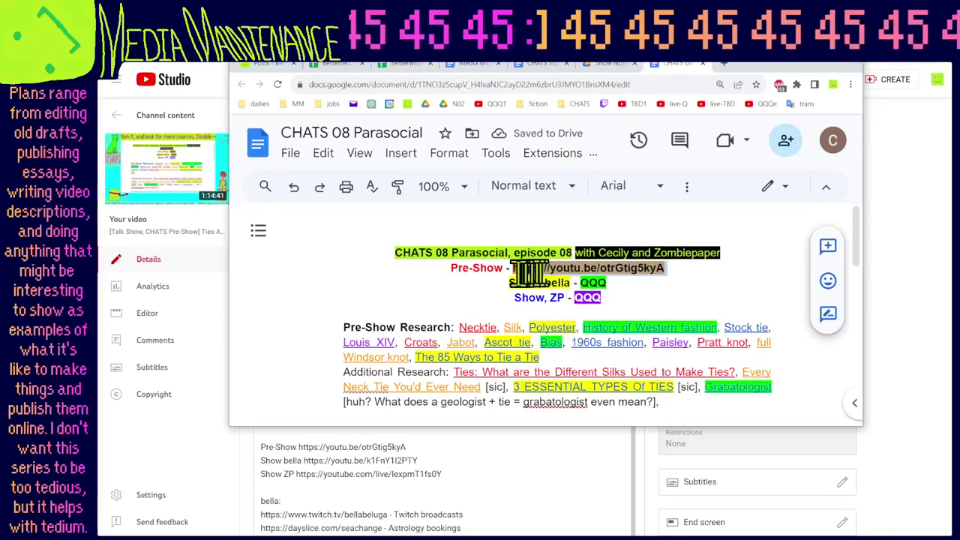
pyautogui.write('QQQ')
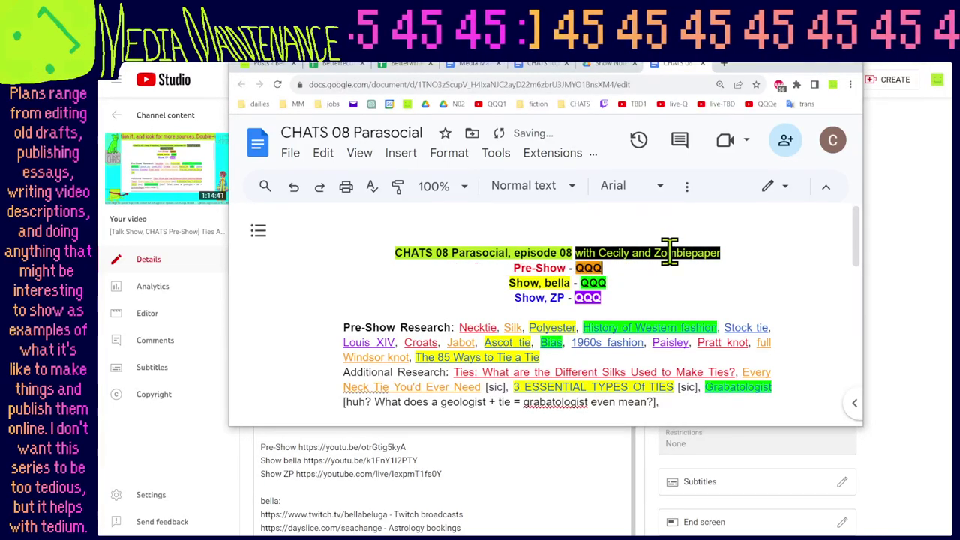
# Open the CHATS 07 Ties, Fashion, Accessories notes from the Show Notes Archives folder.
pyautogui.click(608, 64)
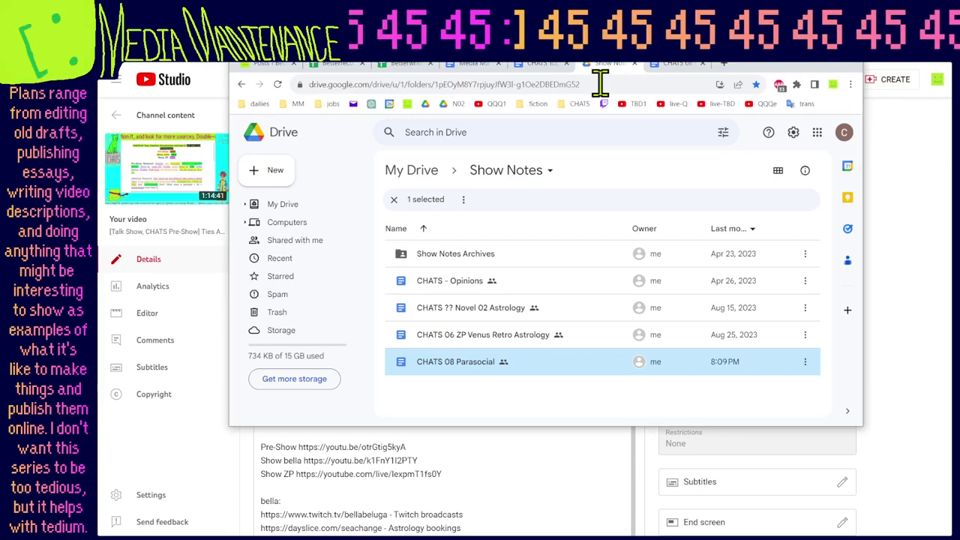
pyautogui.doubleClick(470, 253)
pyautogui.doubleClick(503, 392)
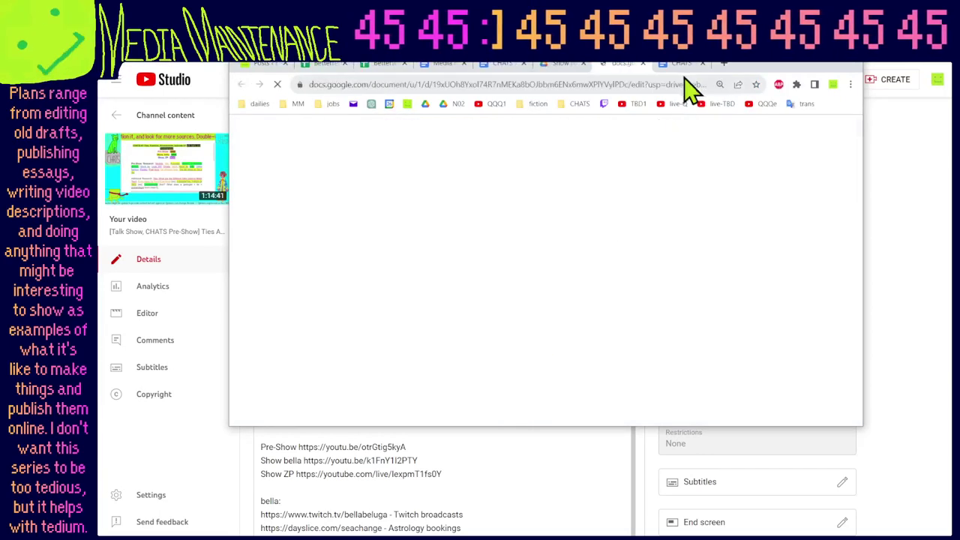
# Copy the two show links from the YouTube Studio video description into the matching show lines of the CHATS 07 notes.
pyautogui.hotkey('alt', 'Tab')
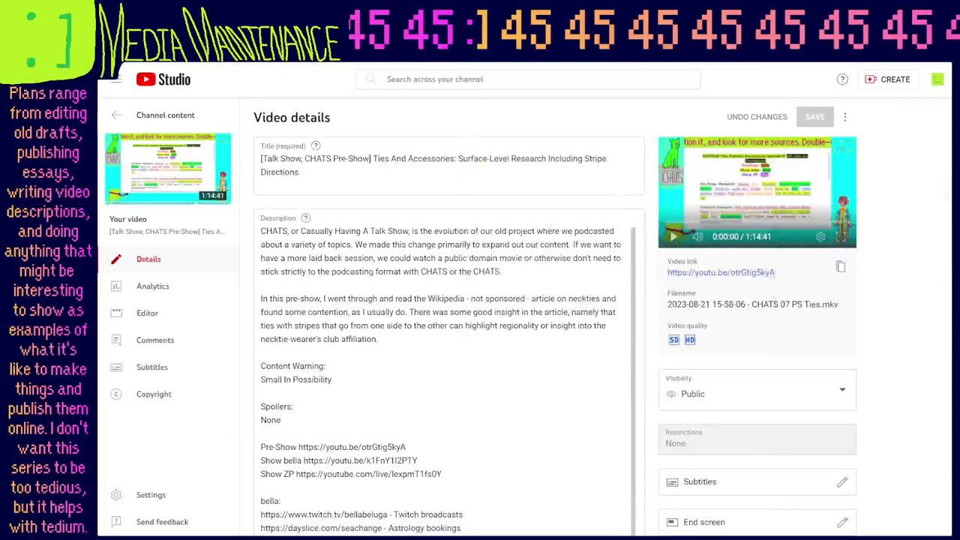
pyautogui.moveTo(419, 460); pyautogui.dragTo(303, 461)
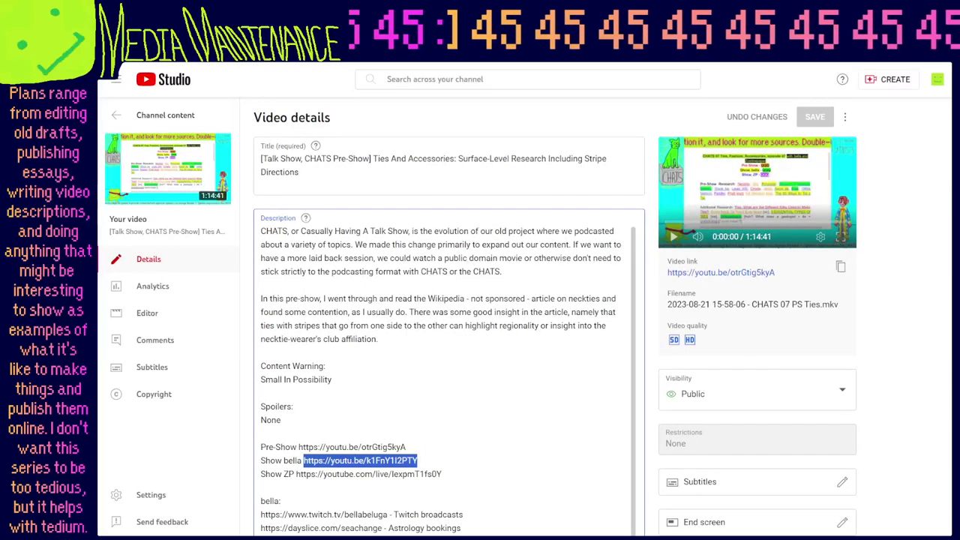
pyautogui.hotkey('alt', 'Tab')
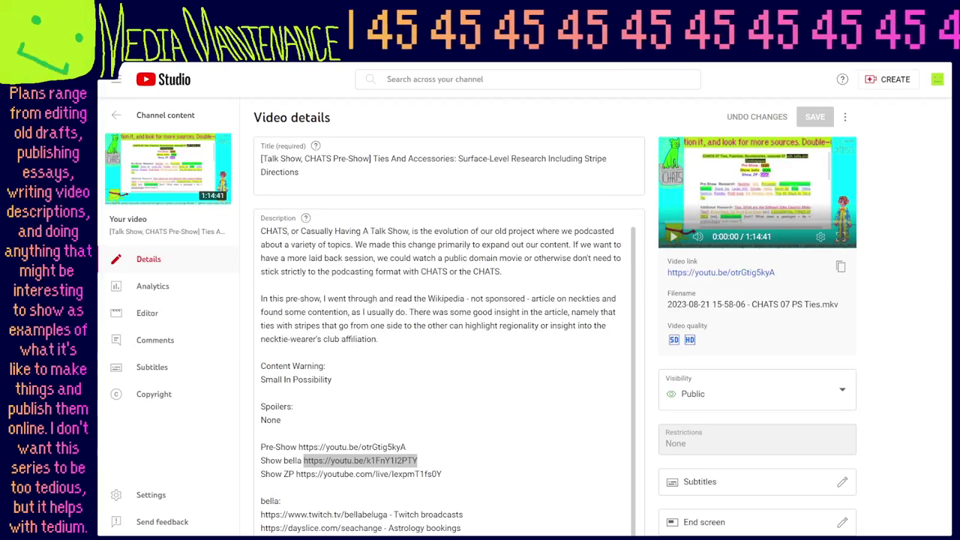
pyautogui.moveTo(441, 473); pyautogui.dragTo(295, 474)
pyautogui.hotkey('alt', 'Tab')
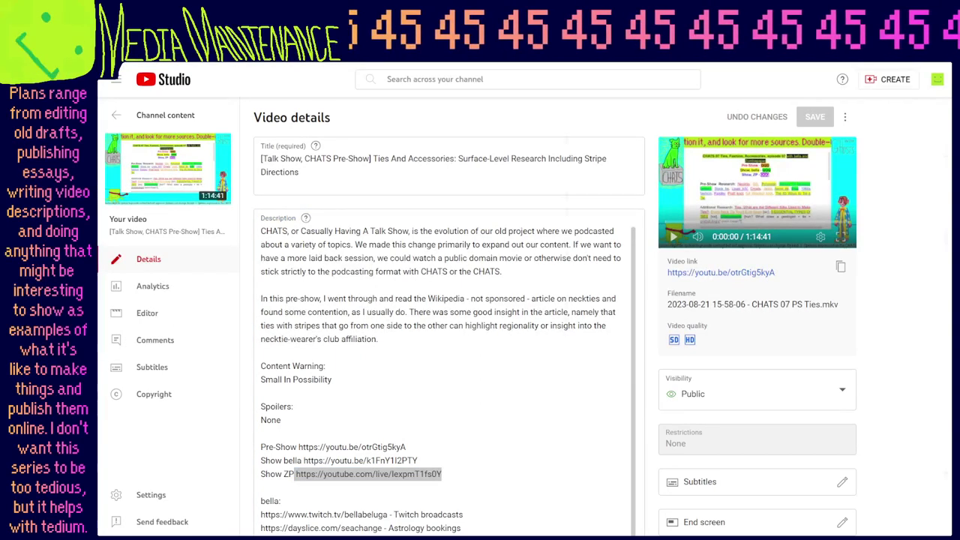
pyautogui.hotkey('alt', 'Tab')
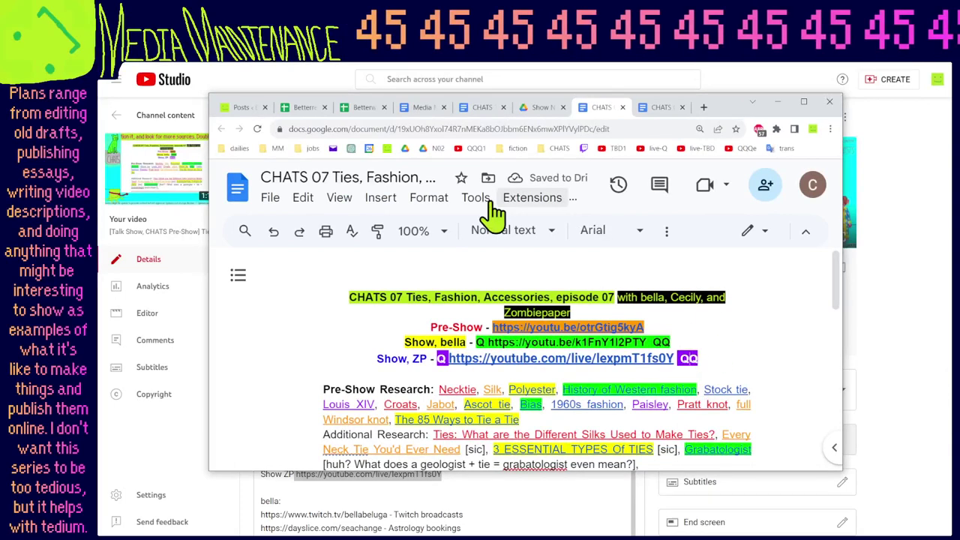
# Apply the purple placeholder formatting to the second show link and delete the leftover Q before the first show link.
pyautogui.click(377, 230)
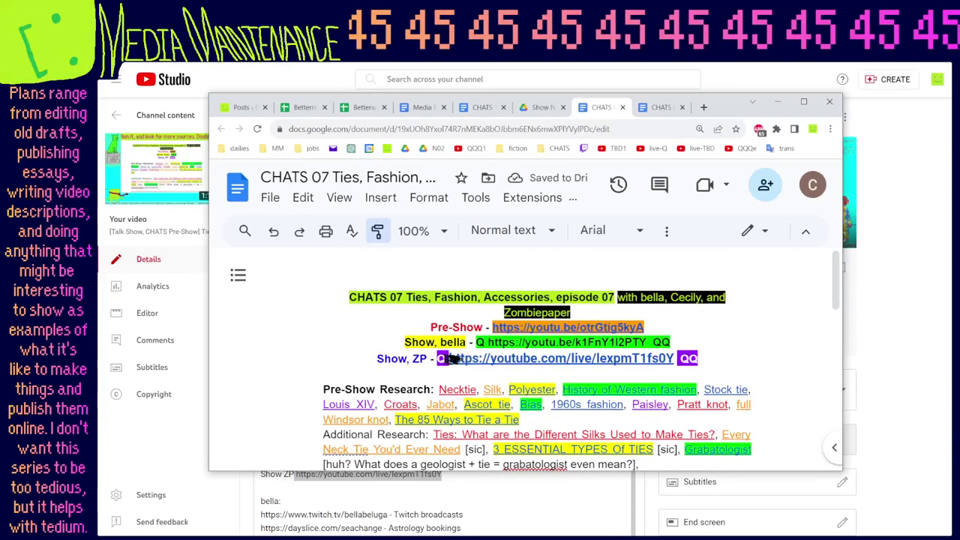
pyautogui.moveTo(448, 358); pyautogui.dragTo(698, 359)
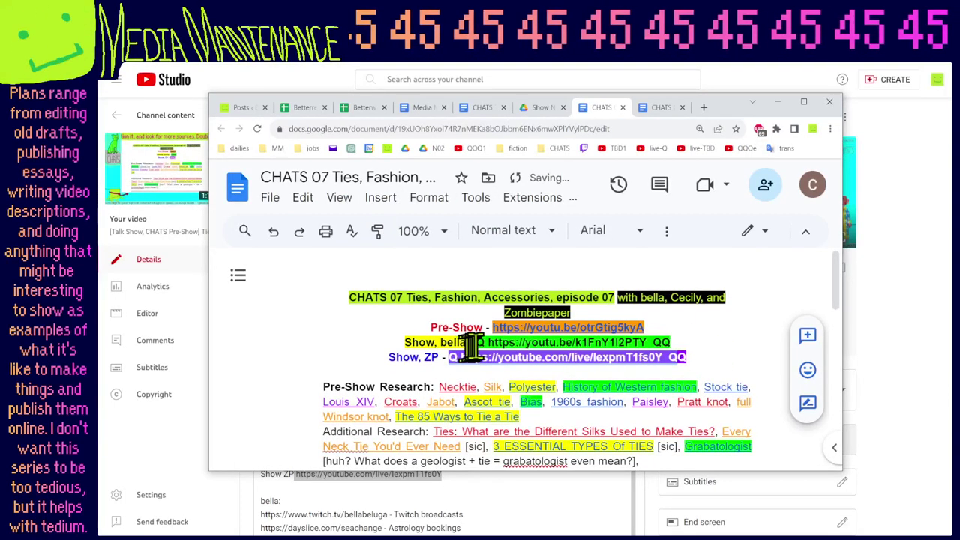
pyautogui.click(470, 344)
pyautogui.press('Delete')
pyautogui.press('Delete')
# Clear the remaining Q placeholders around both show links and make the first show address an underlined hyperlink.
pyautogui.press('Down')
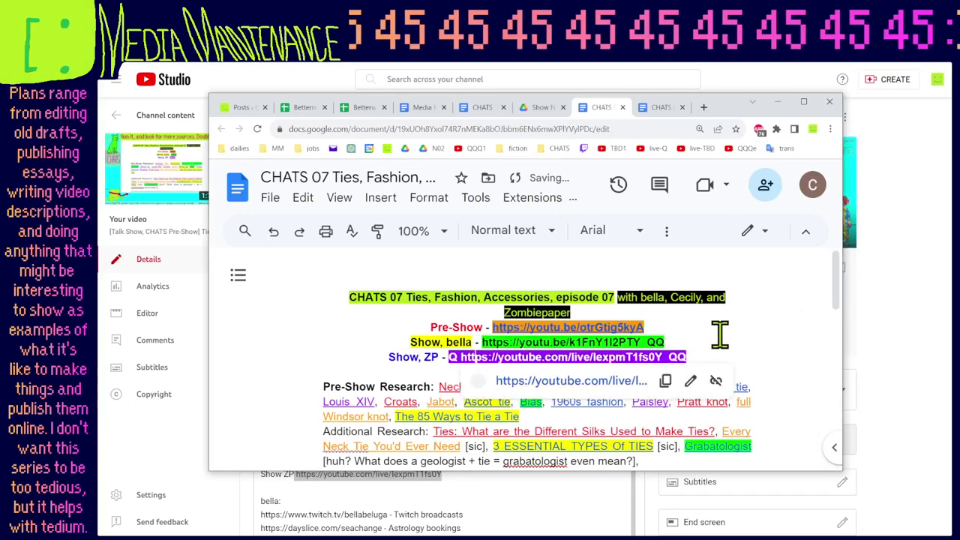
pyautogui.press('Left')
pyautogui.press('Left')
pyautogui.press('Left')
pyautogui.press('Left')
pyautogui.press('Delete')
pyautogui.press('Delete')
pyautogui.press('Down')
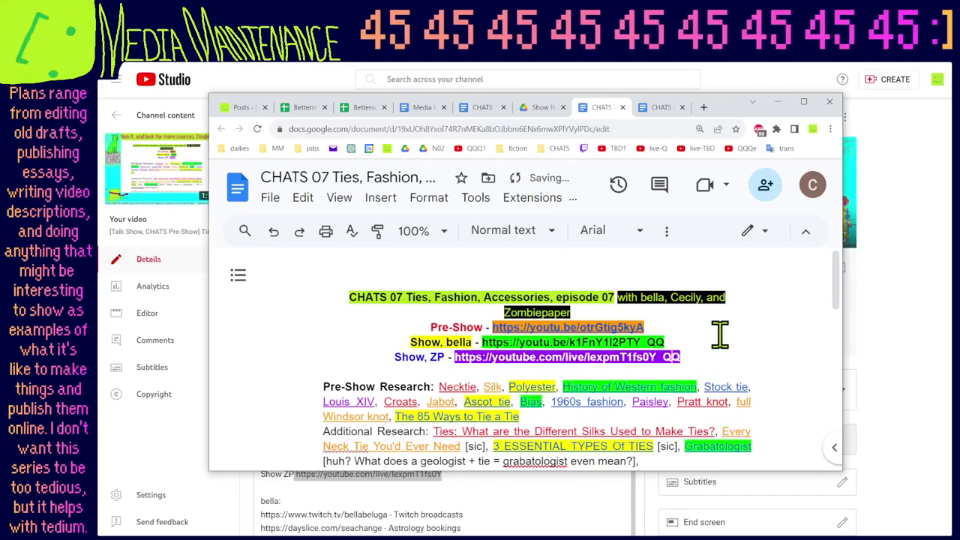
pyautogui.press('Delete')
pyautogui.press('Delete')
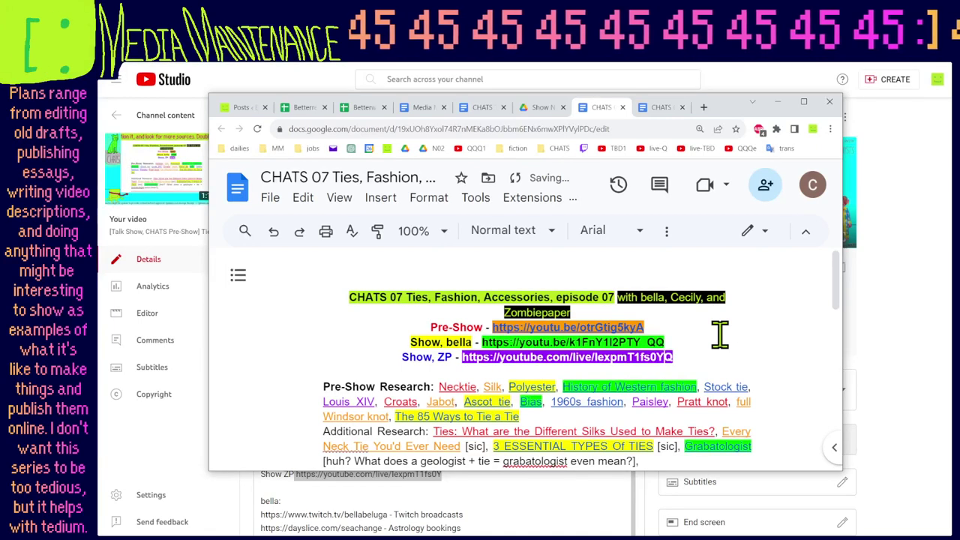
pyautogui.press('Delete')
pyautogui.press('Up')
pyautogui.press('BackSpace')
pyautogui.press('BackSpace')
pyautogui.press('BackSpace')
pyautogui.press('BackSpace')
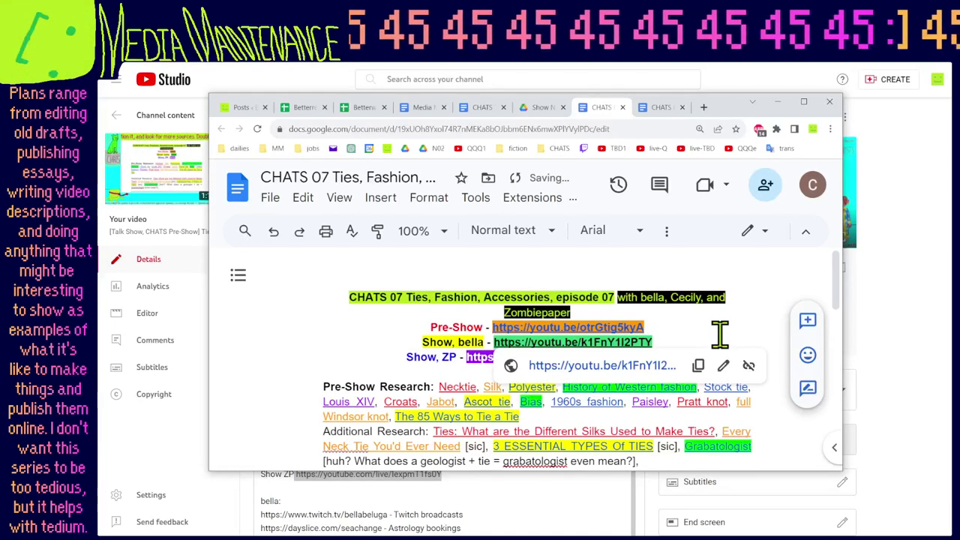
# Underline the purple-highlighted address of the second show link.
pyautogui.press('Down')
pyautogui.hotkey('shift', 'Home')
pyautogui.hotkey('ctrl', 'shift', 'Right')
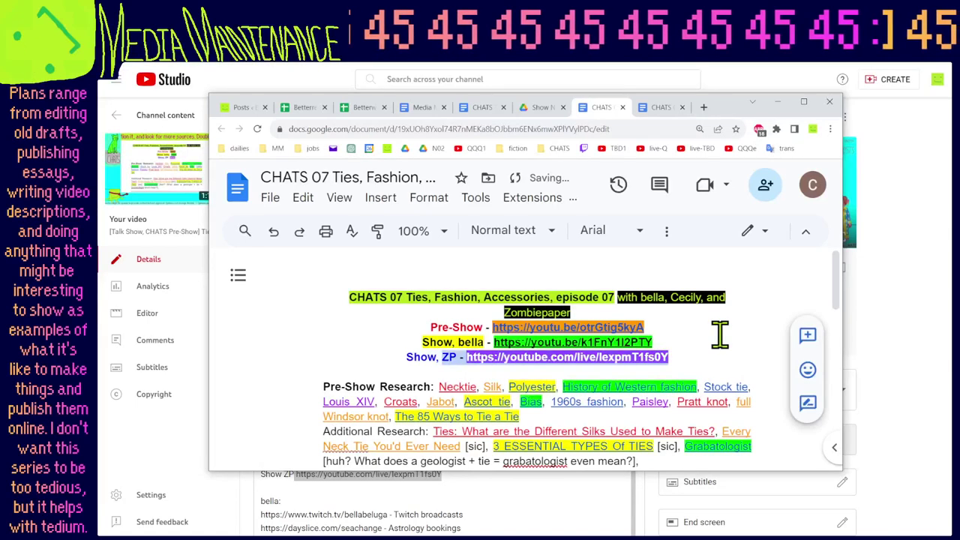
pyautogui.hotkey('ctrl', 'shift', 'Right')
pyautogui.hotkey('ctrl', 'i')
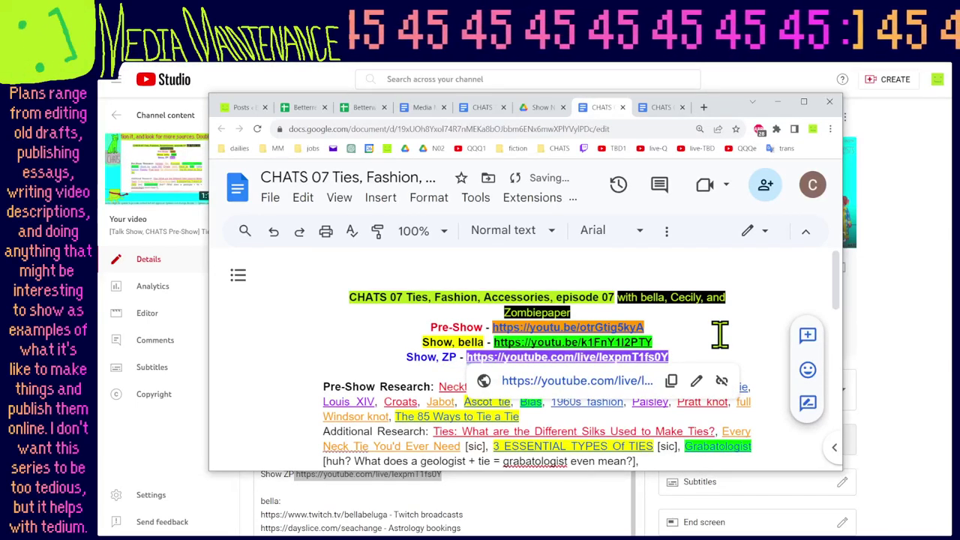
pyautogui.click(686, 352)
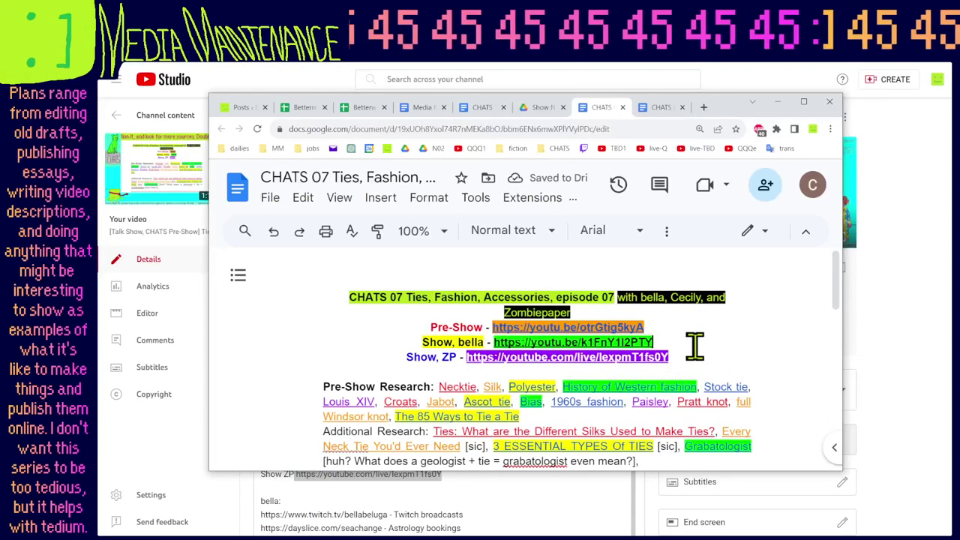
pyautogui.scroll(-2, 691, 345)
pyautogui.scroll(2, 690, 347)
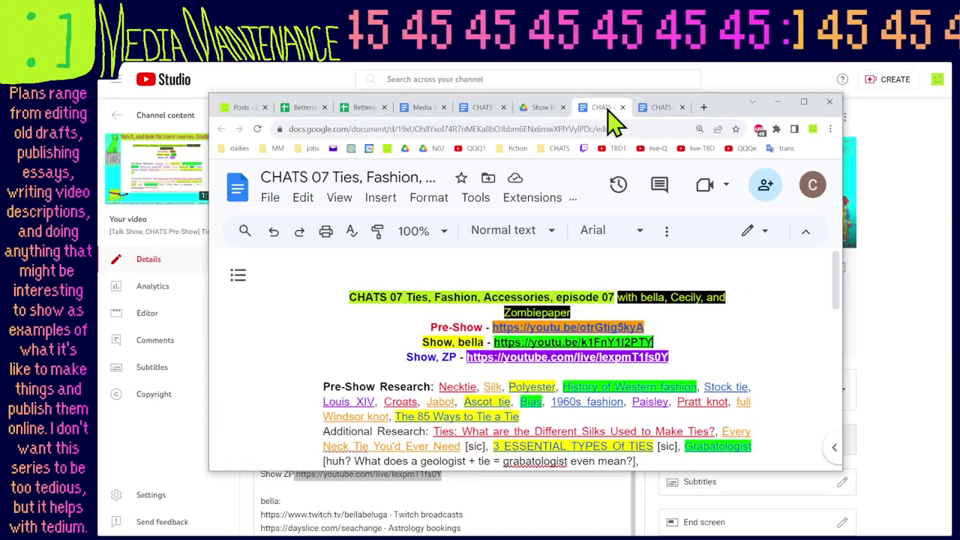
# Close the CHATS 07 notes and return to the CHATS 08 Parasocial document.
pyautogui.click(621, 107)
pyautogui.click(511, 219)
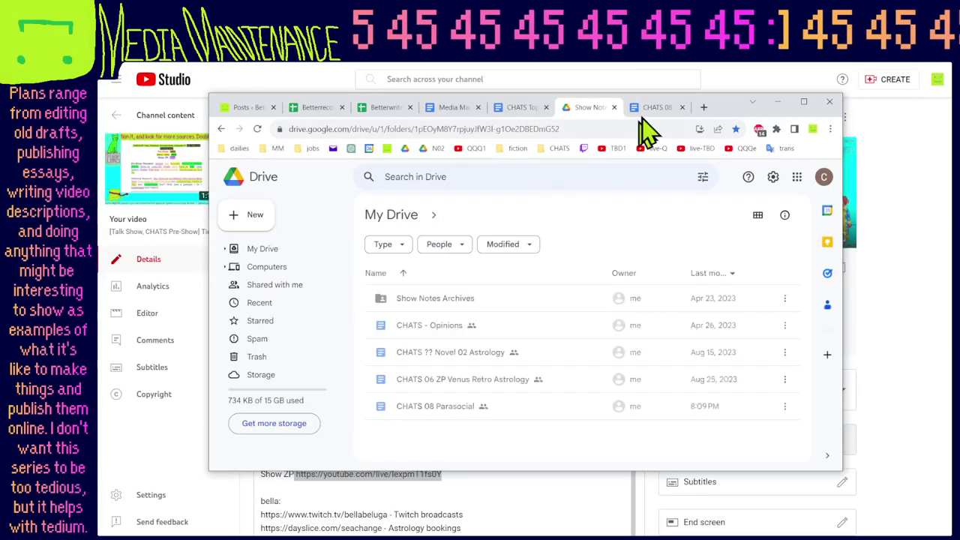
pyautogui.click(653, 107)
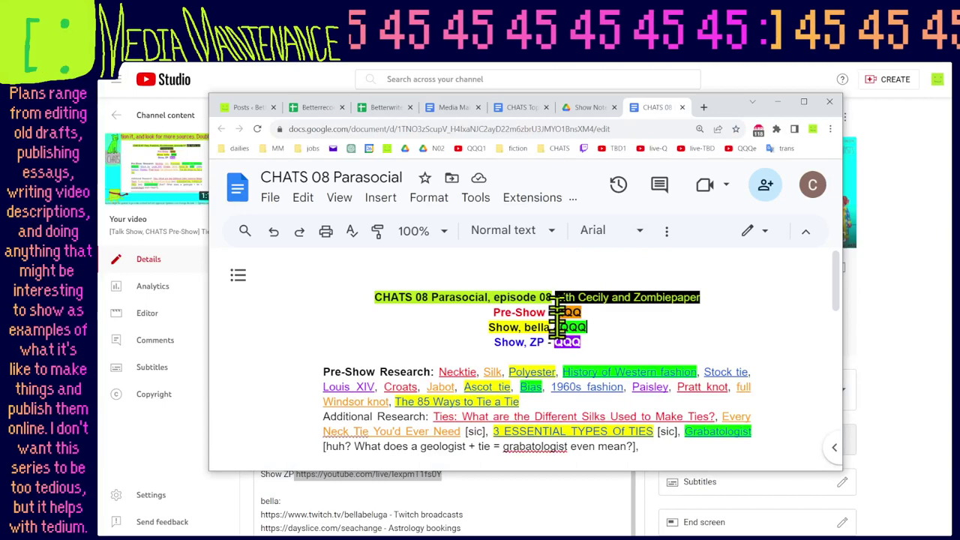
# Replace all the Pre-Show Research links with the placeholder QQQ.
pyautogui.click(439, 370)
pyautogui.moveTo(439, 370); pyautogui.dragTo(540, 400)
pyautogui.write('QQQ')
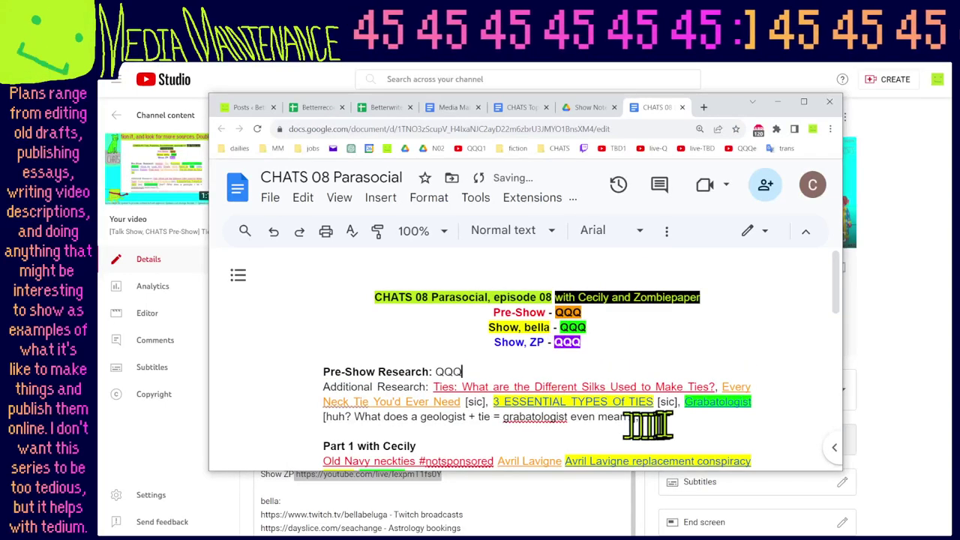
# Replace all the Additional Research links and their bracketed remarks with the placeholder QQQ.
pyautogui.moveTo(639, 416); pyautogui.dragTo(434, 389)
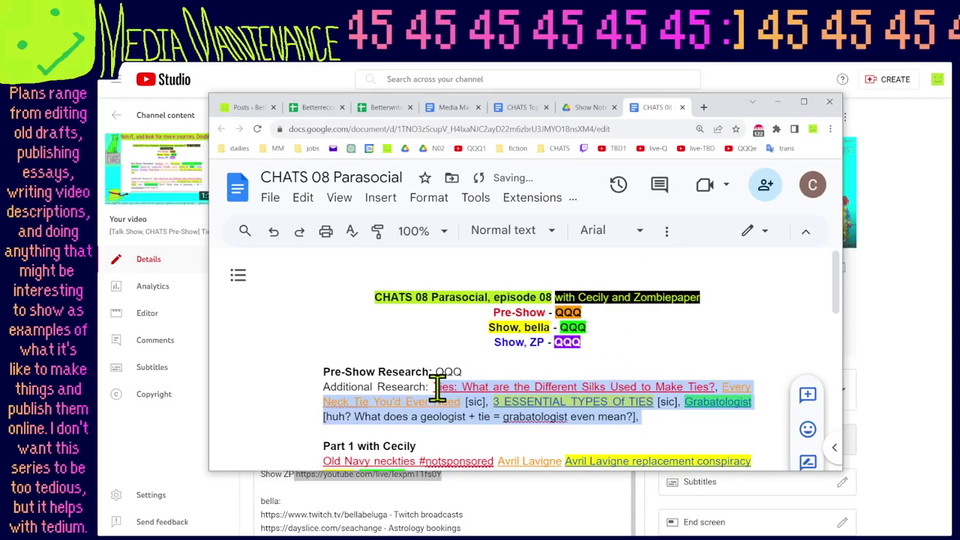
pyautogui.write('QQQ')
pyautogui.doubleClick(441, 387)
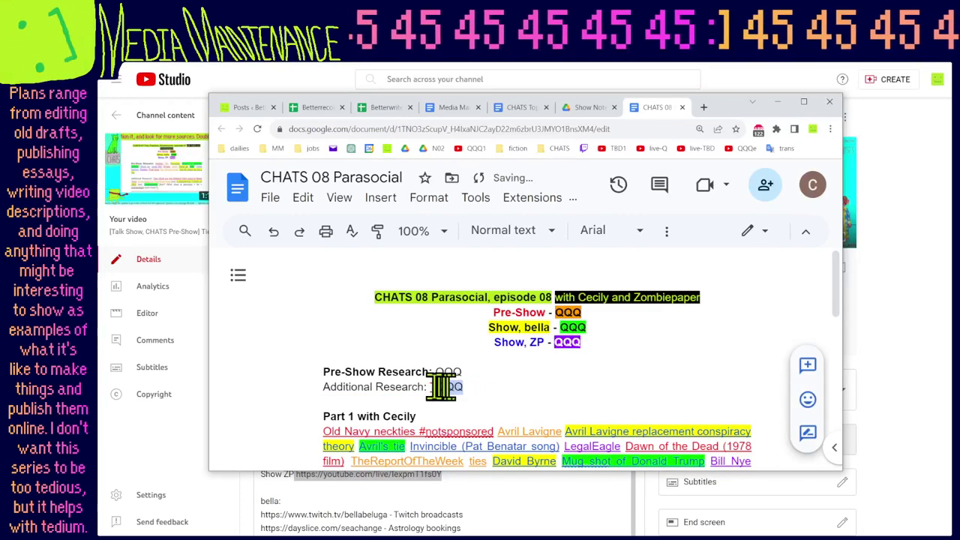
pyautogui.click(627, 382)
# Replace the Part 1 links with QQQ and shorten that section's heading to "Part 1".
pyautogui.scroll(-3, 625, 381)
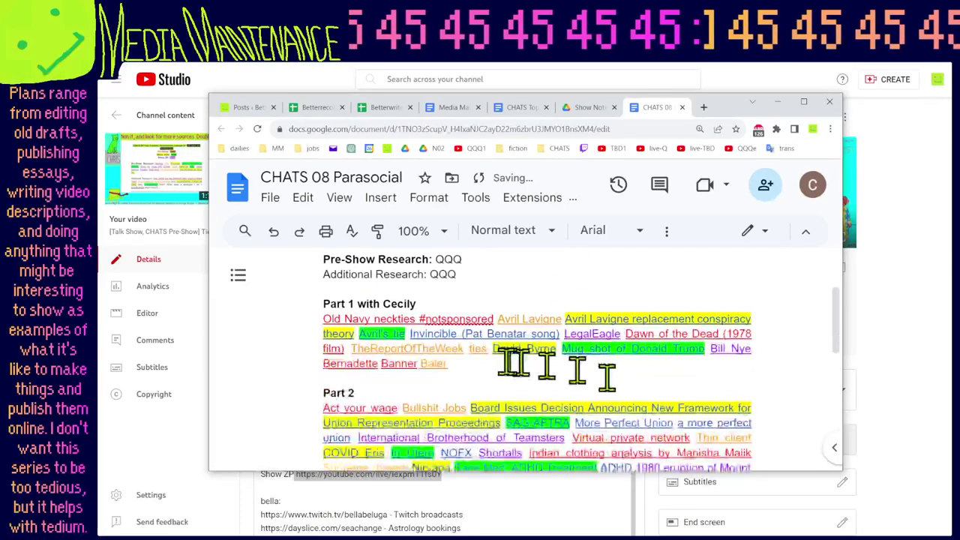
pyautogui.moveTo(491, 366); pyautogui.dragTo(326, 317)
pyautogui.write('QQQ')
pyautogui.moveTo(435, 306); pyautogui.dragTo(365, 305)
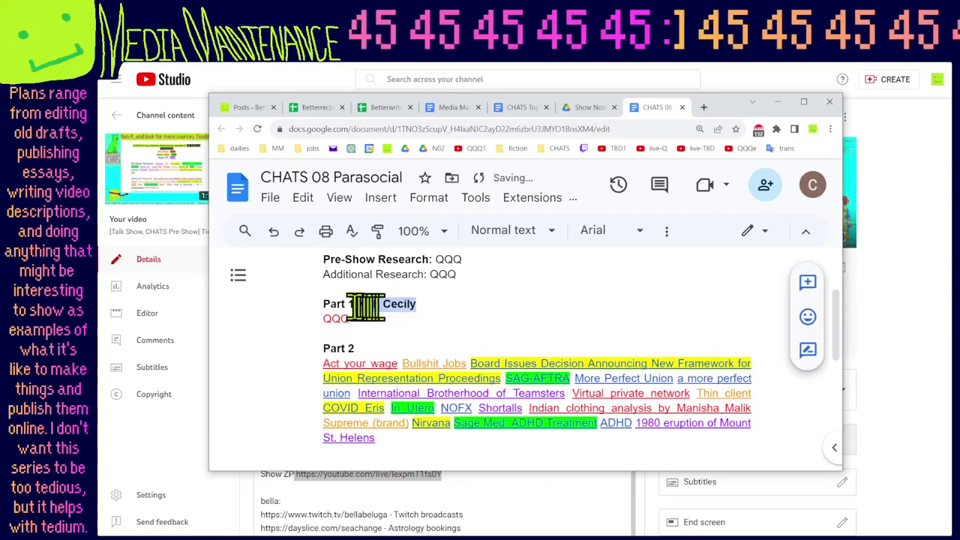
pyautogui.press('BackSpace')
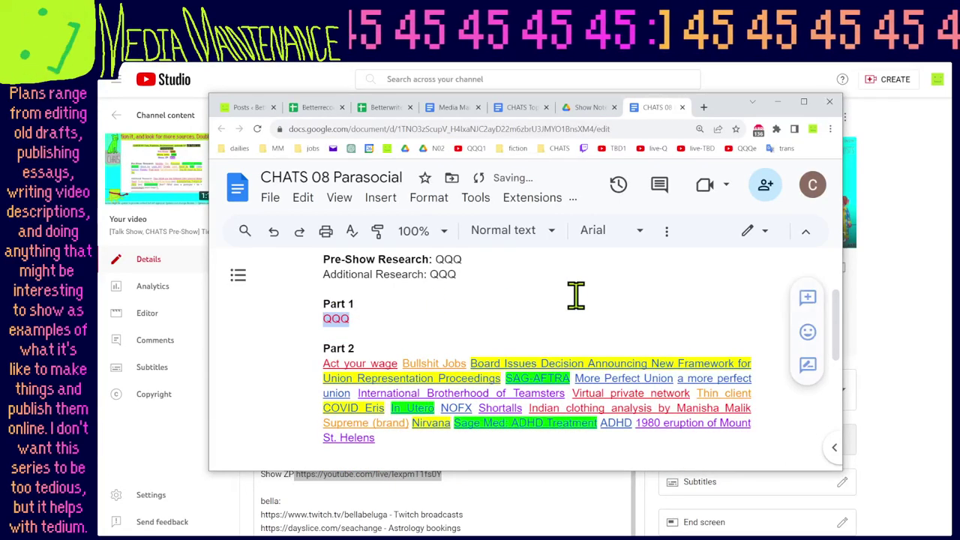
pyautogui.press('Right')
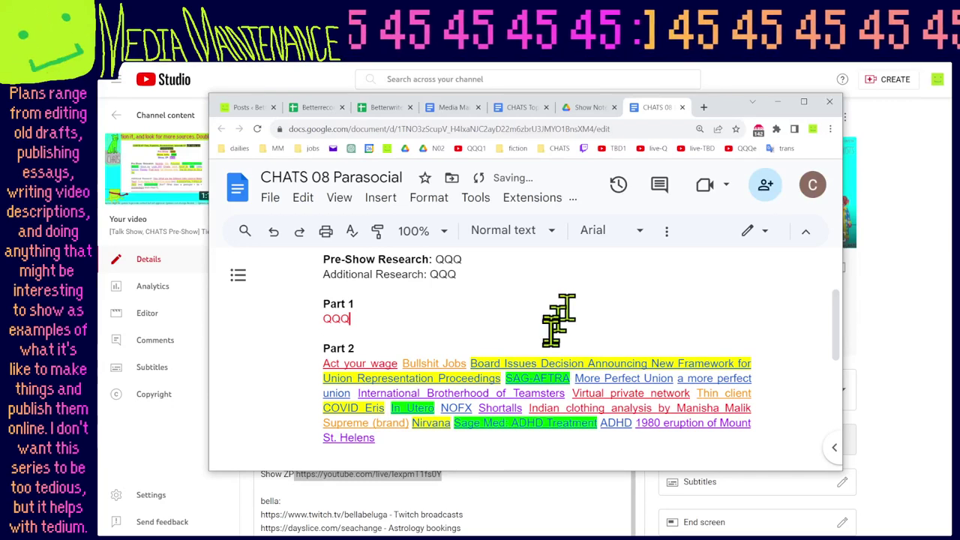
# Replace the Part 2 links with QQQ and give the Part 1 placeholder the same plain black text formatting.
pyautogui.click(487, 437)
pyautogui.write('QQQ')
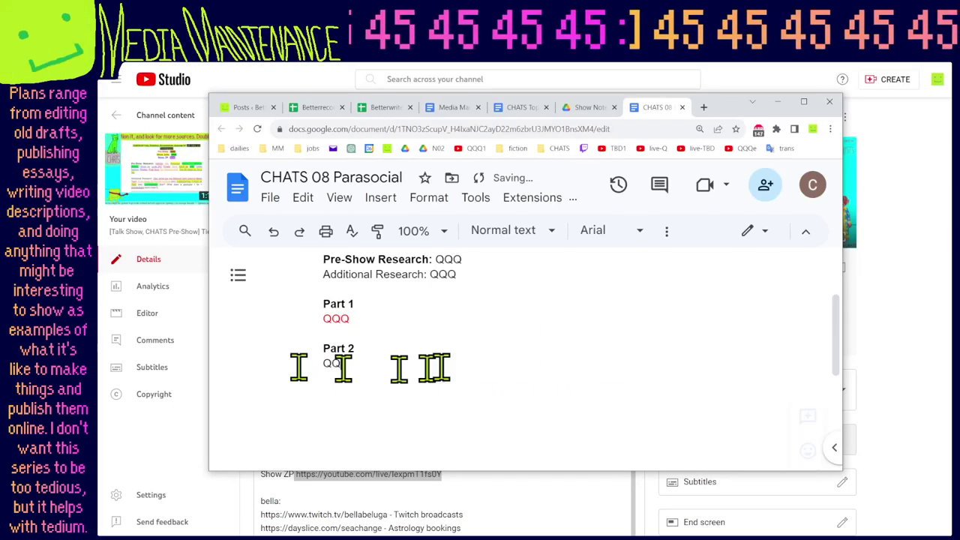
pyautogui.moveTo(446, 365); pyautogui.dragTo(285, 364)
pyautogui.click(349, 319)
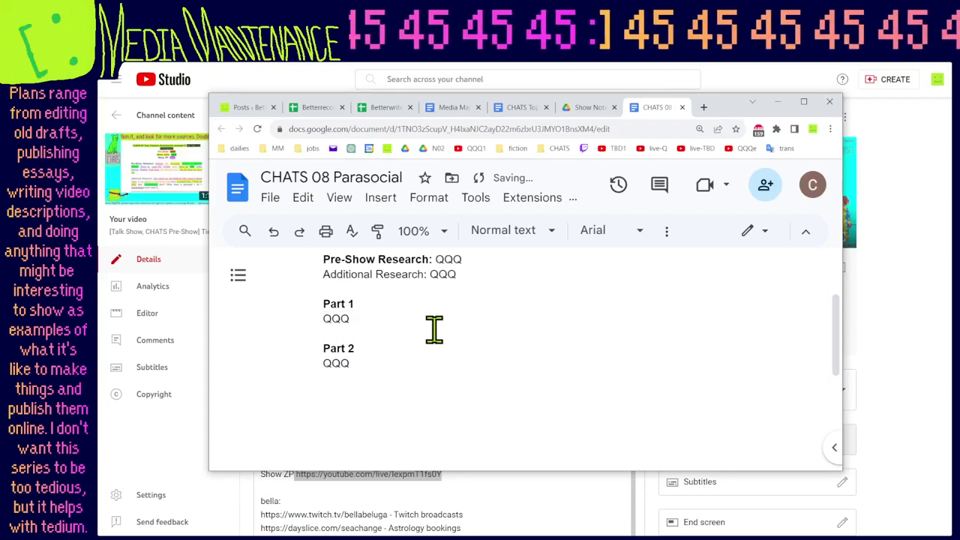
# Move the CHATS 08 document aside, search the YouTube Studio channel for "med" and open the Media Maintenance 44 video details.
pyautogui.scroll(3, 433, 328)
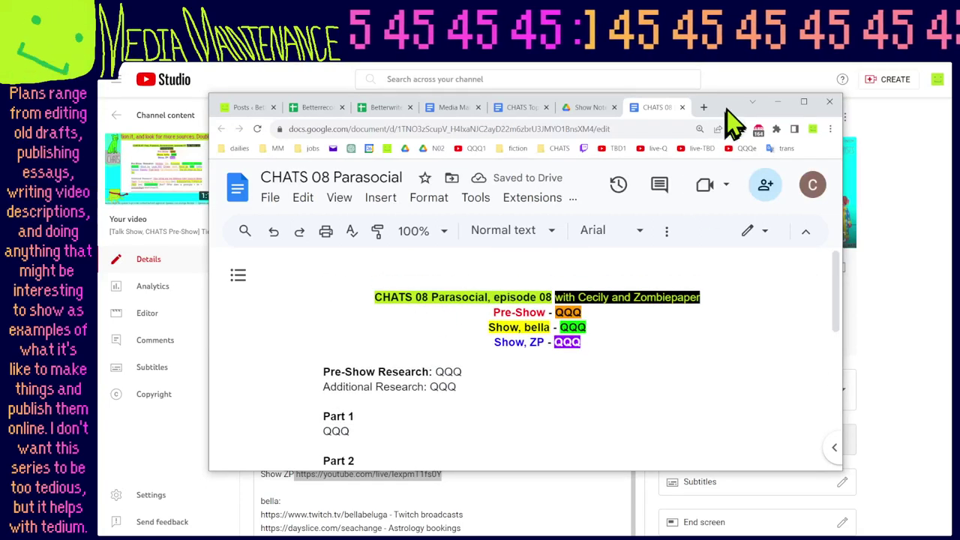
pyautogui.click(588, 298)
pyautogui.doubleClick(587, 297)
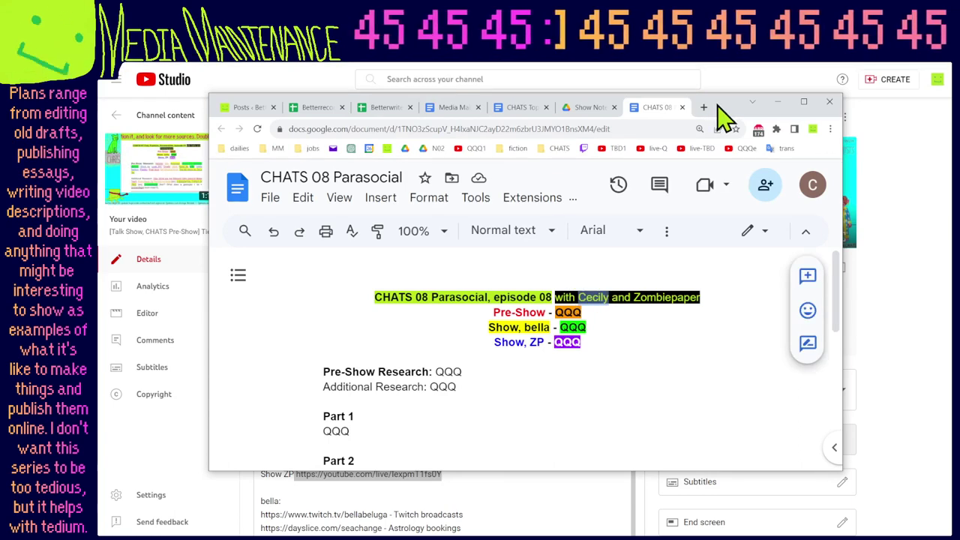
pyautogui.moveTo(722, 118); pyautogui.dragTo(959, 135)
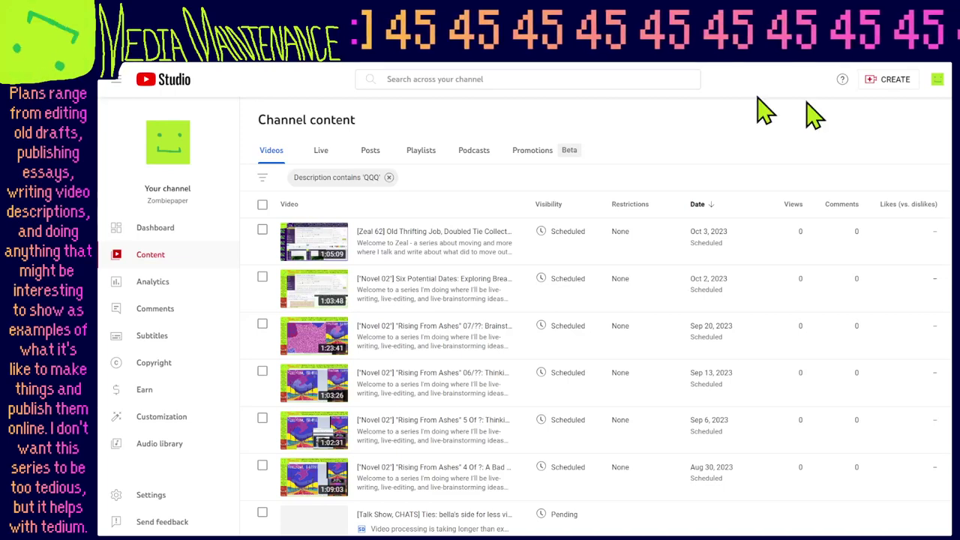
pyautogui.click(480, 81)
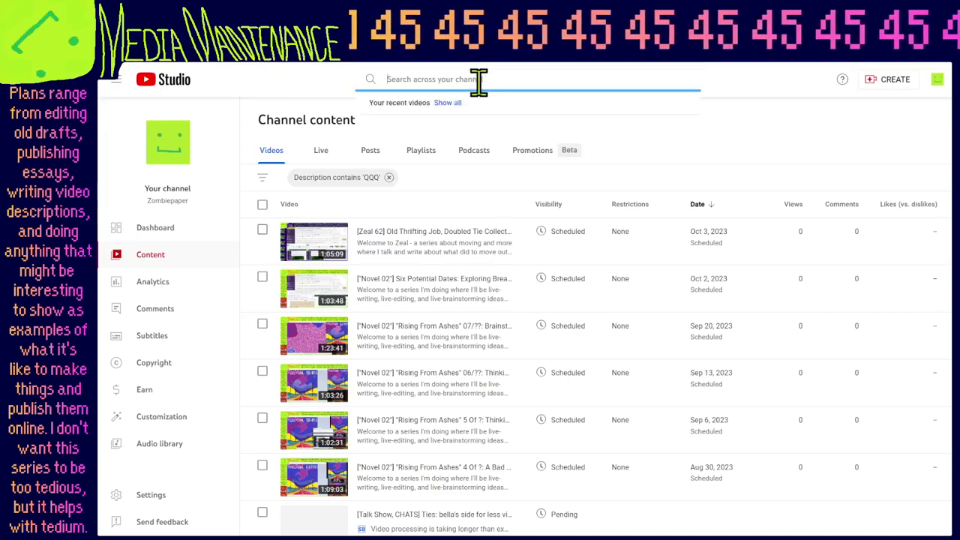
pyautogui.write('med')
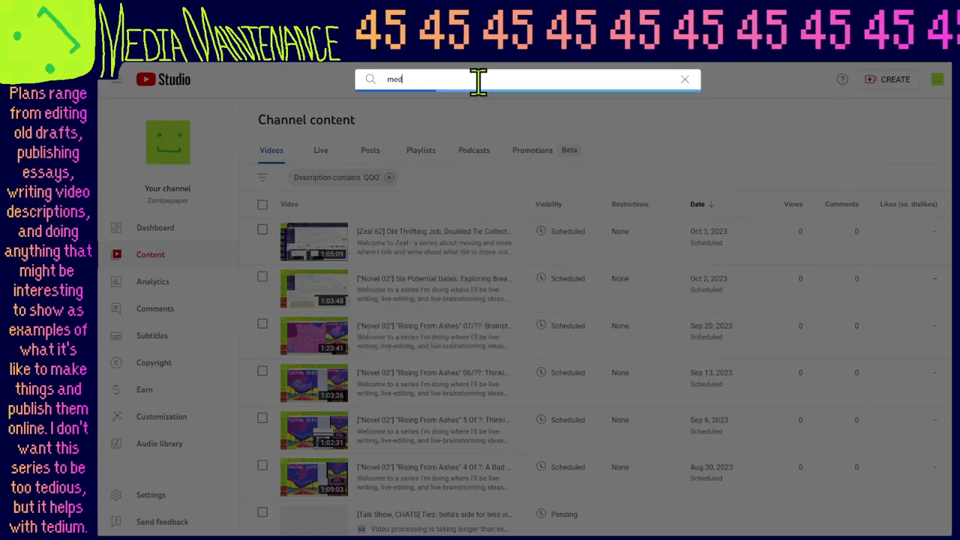
pyautogui.click(465, 148)
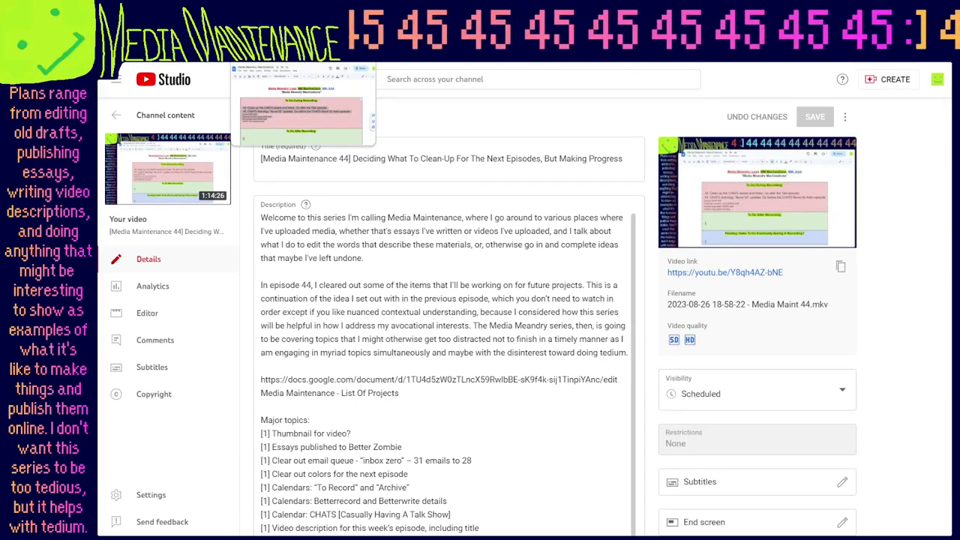
# In the Media Meandry: Machinations document, copy the "Clean up the CHATS assets and folder" task below the During Recording list, numbered 46.
pyautogui.click(308, 60)
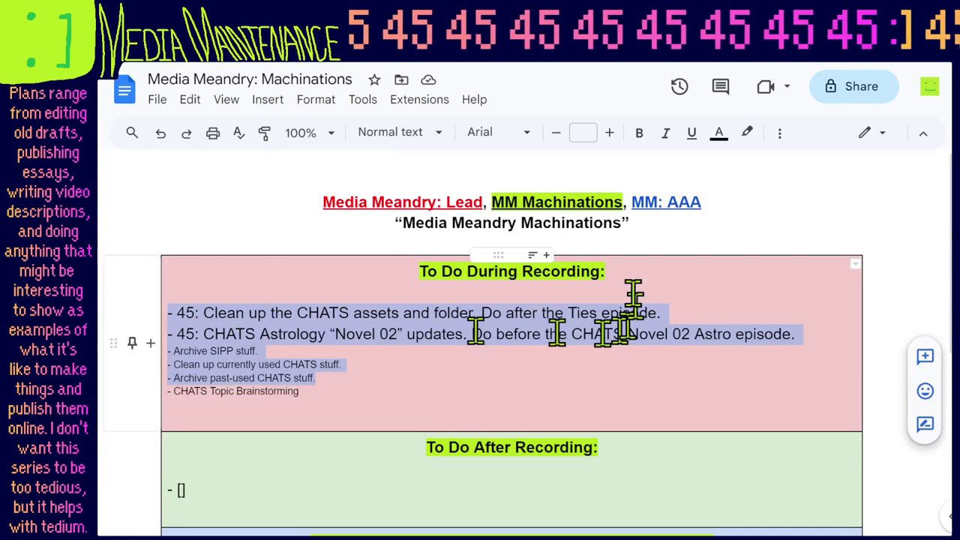
pyautogui.click(661, 313)
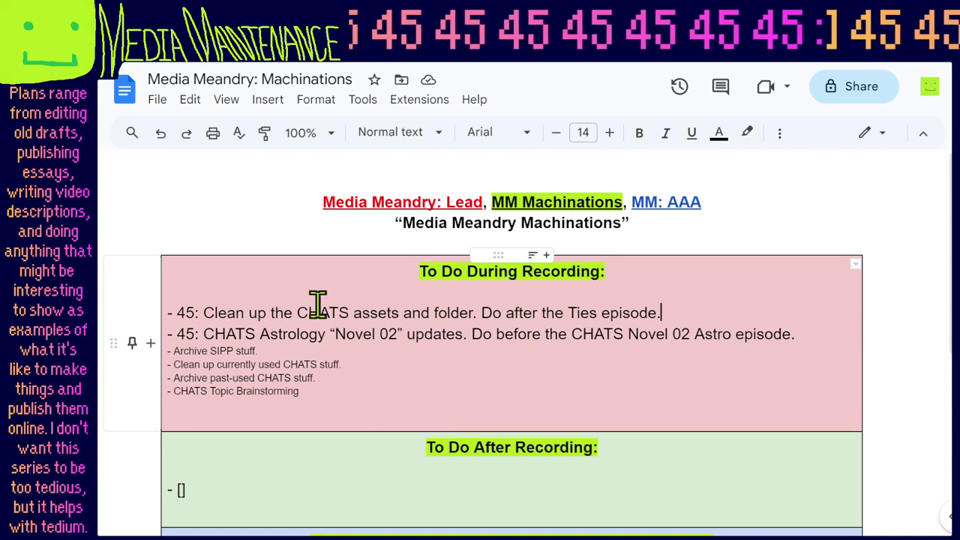
pyautogui.moveTo(688, 314); pyautogui.dragTo(171, 311)
pyautogui.click(279, 401)
pyautogui.press('Return')
pyautogui.press('Return')
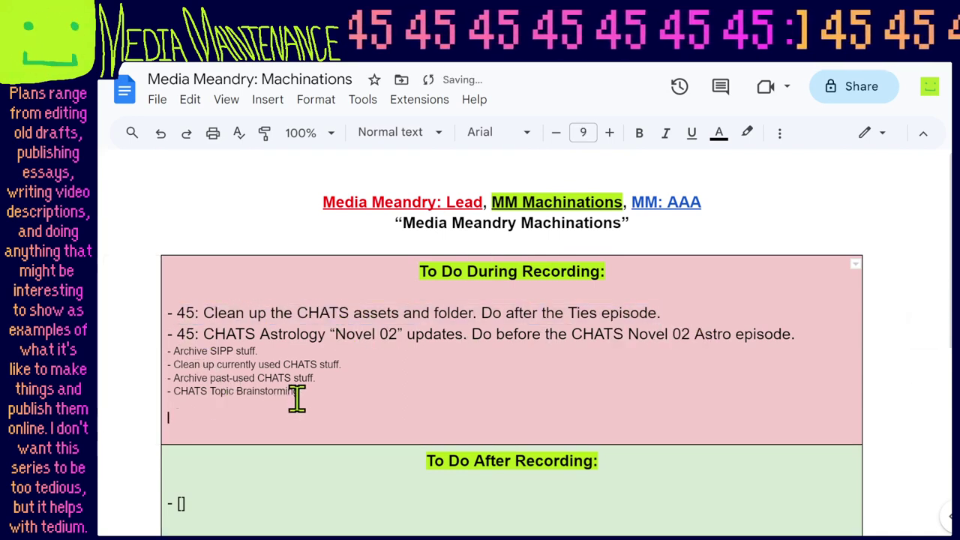
pyautogui.write('- 45: Clean up the CHATS assets and folder. Do after the Ties episode.')
pyautogui.doubleClick(187, 435)
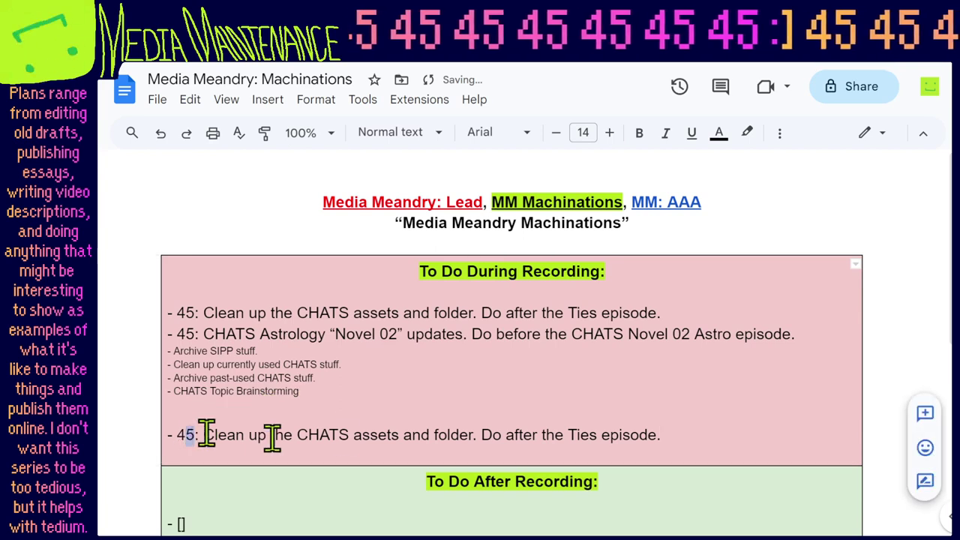
pyautogui.write('6')
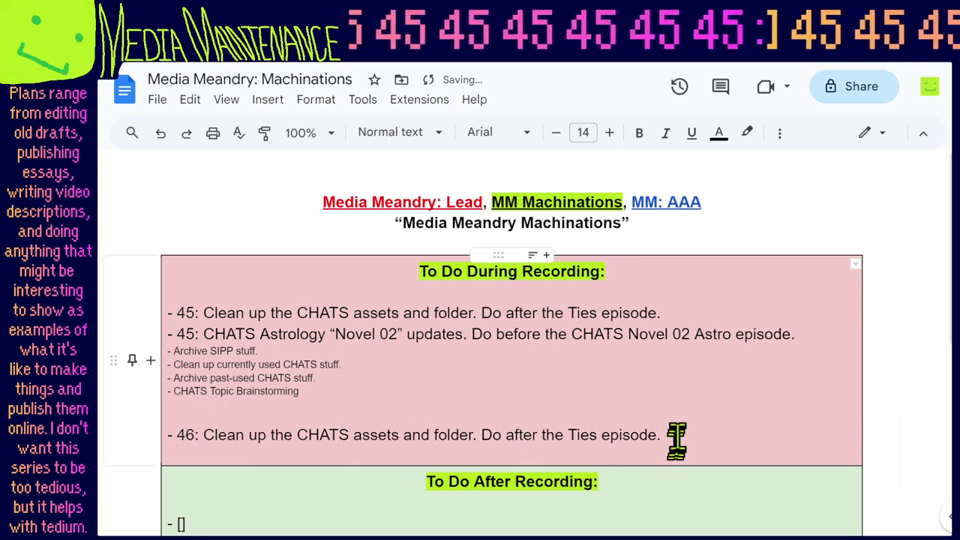
# Review the [01] SIPP and CHATS tasks in the Avocationally Allocated Actions document, then return to the Machinations document.
pyautogui.moveTo(663, 435); pyautogui.dragTo(154, 423)
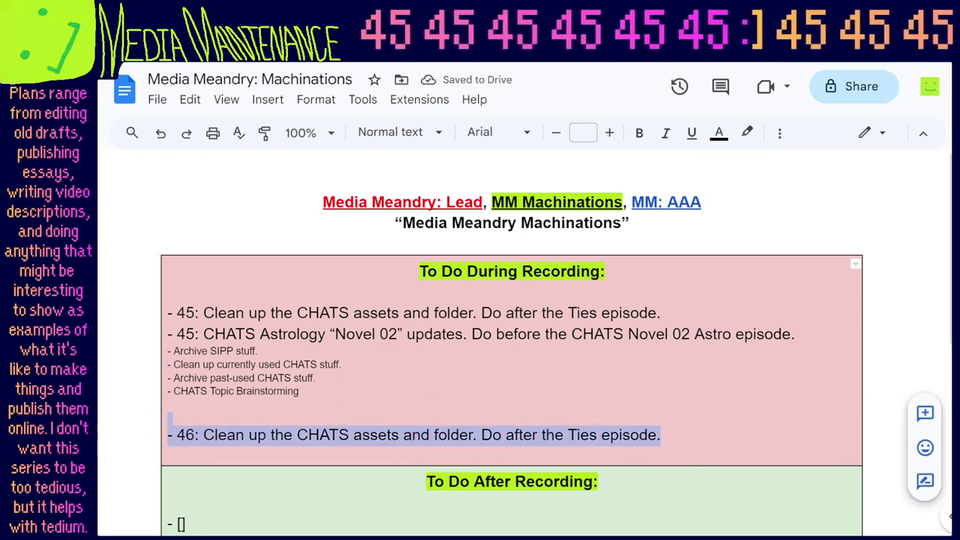
pyautogui.hotkey('alt', 'Tab')
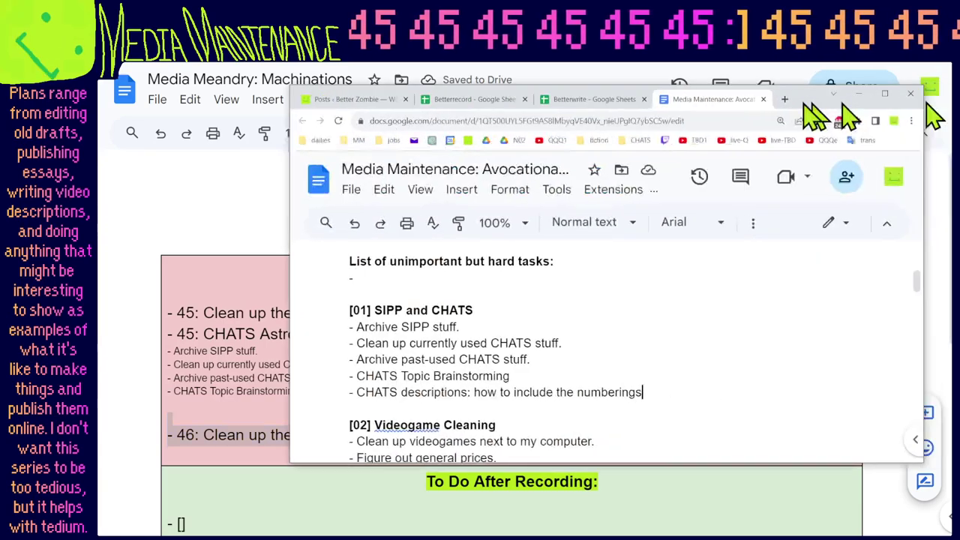
pyautogui.moveTo(814, 118); pyautogui.dragTo(750, 8)
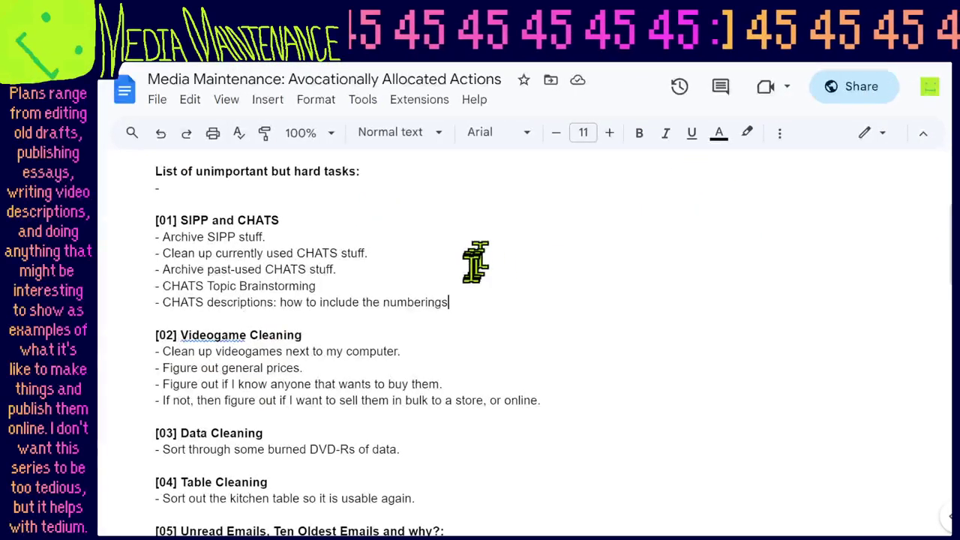
pyautogui.scroll(3, 471, 270)
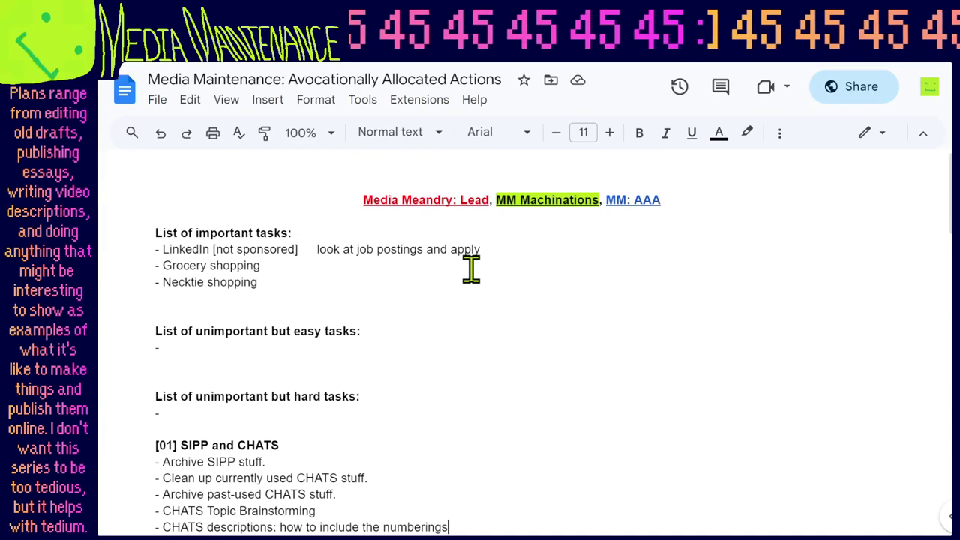
pyautogui.scroll(-3, 471, 270)
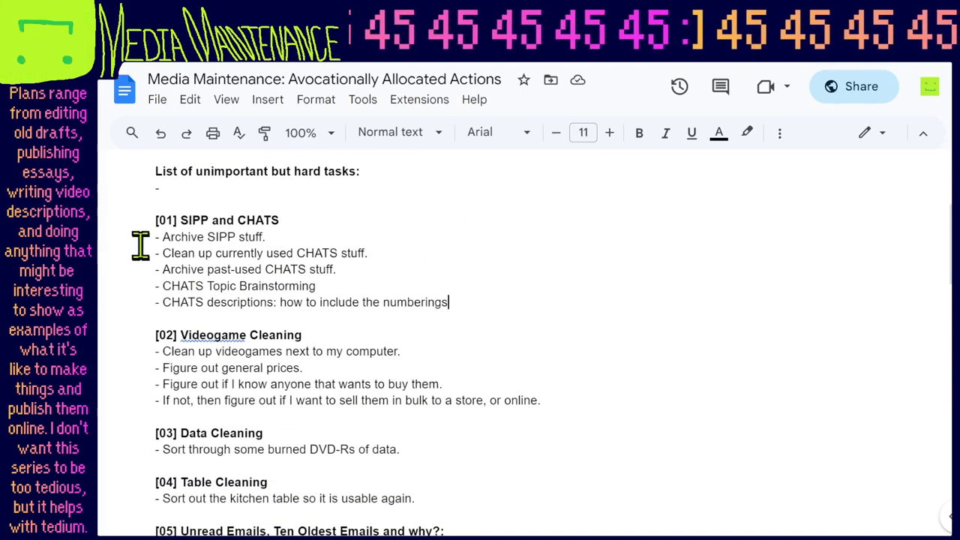
pyautogui.moveTo(142, 234); pyautogui.dragTo(540, 302)
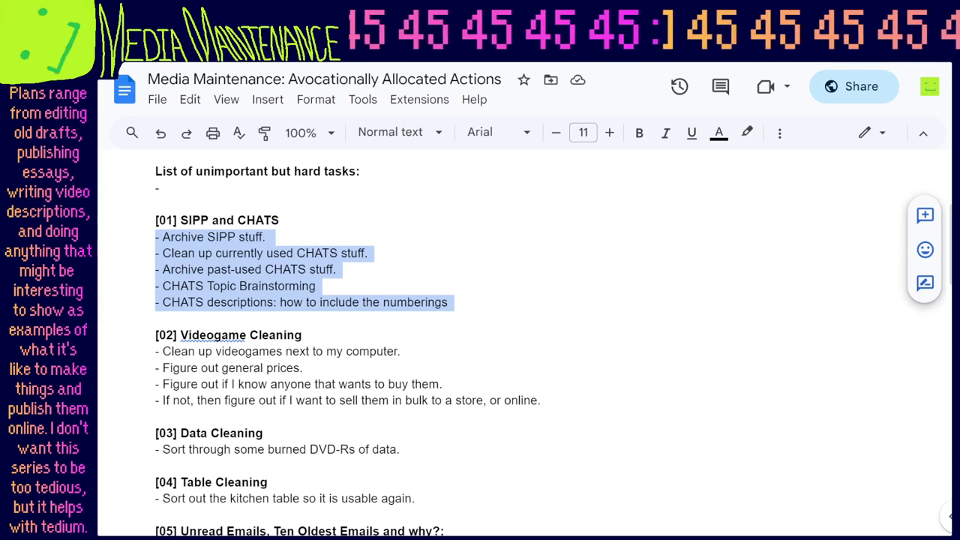
pyautogui.hotkey('ctrl', 'Tab')
pyautogui.write('- Archive SIPP stuff. - Clean up currently used CHATS stuff. - Archive past-used CHATS stuff. - CHATS Topic Brainstorming')
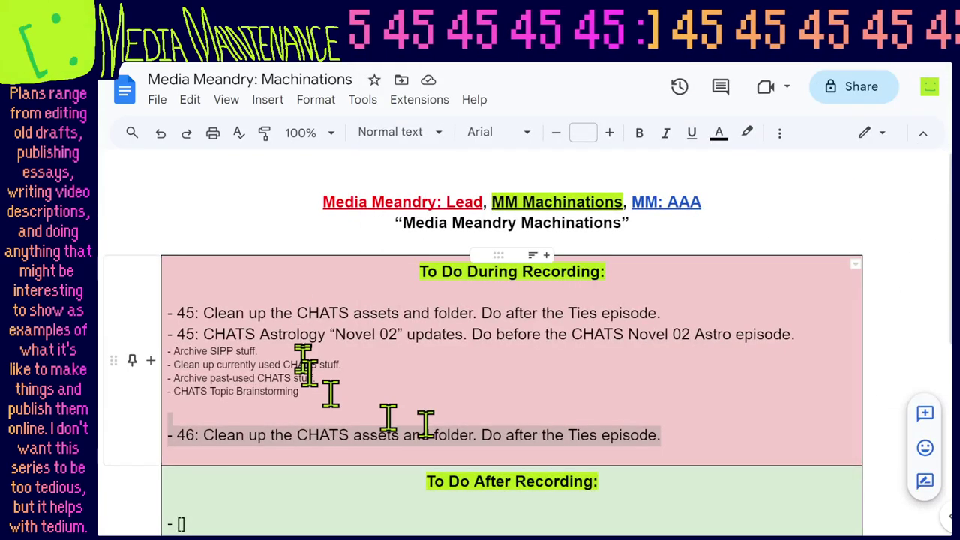
# Reword the task numbered 46 to "SIPP-Side Cleanup?" and add a new line below it.
pyautogui.moveTo(657, 431); pyautogui.dragTo(204, 433)
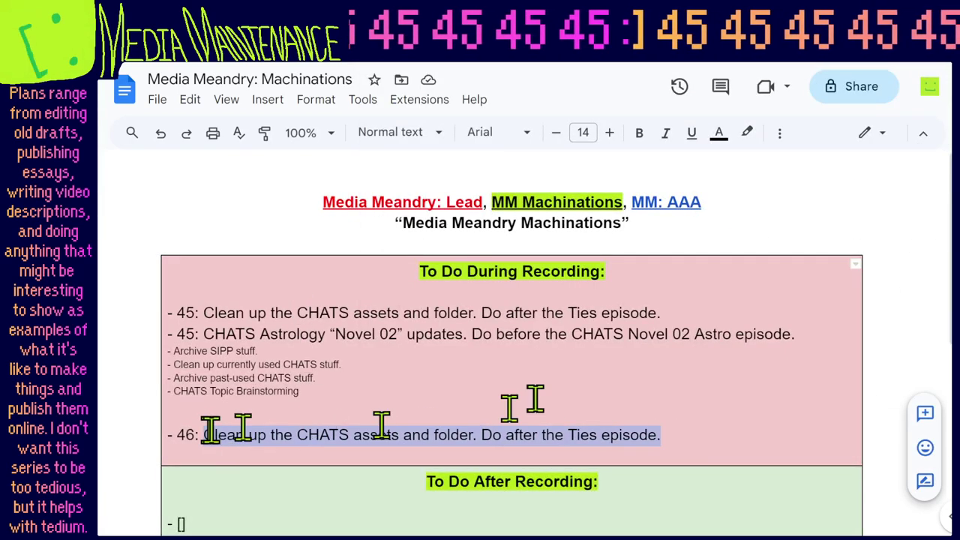
pyautogui.write('SIPP-')
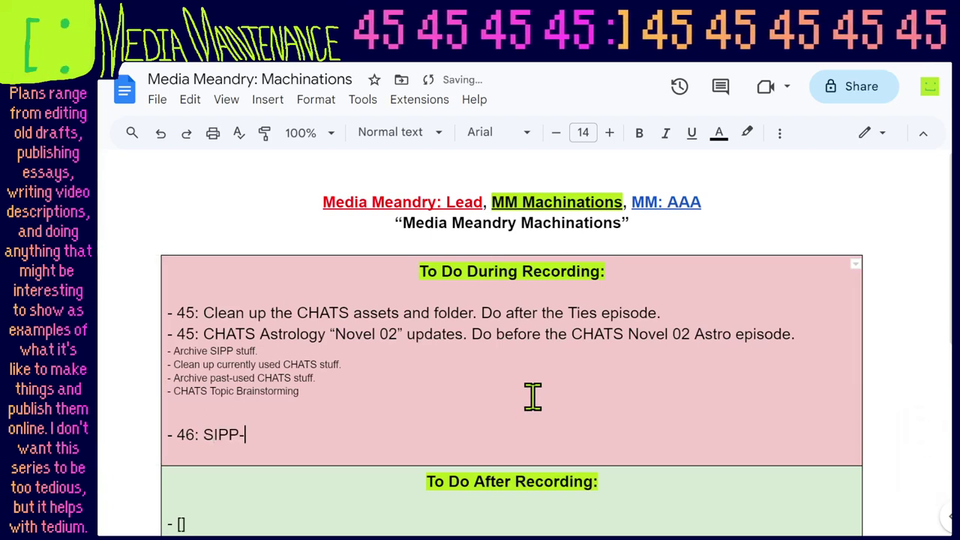
pyautogui.write('Side Cl')
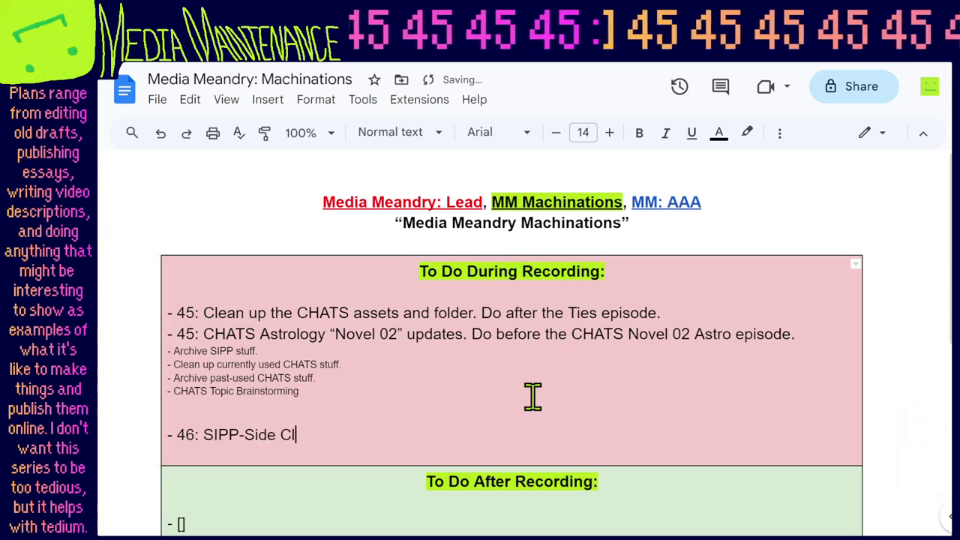
pyautogui.write('eanup-')
pyautogui.press('BackSpace')
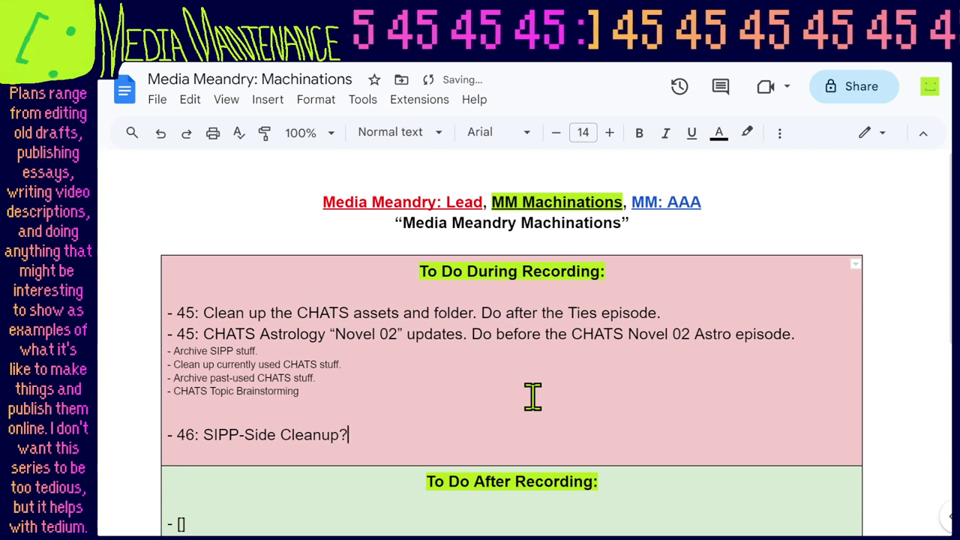
pyautogui.write('?')
pyautogui.press('Return')
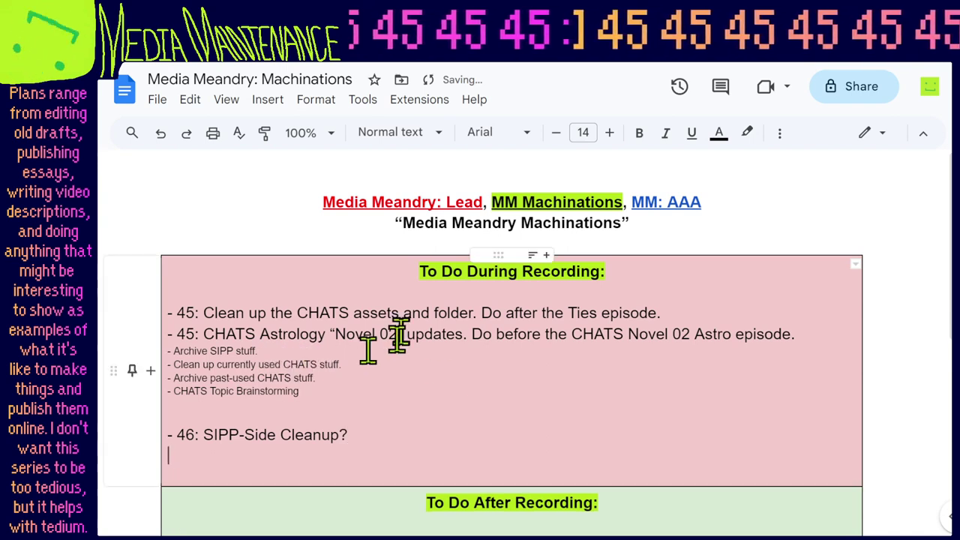
# Move the "- Archive SIPP stuff." item from the 45 list to the line beneath the 46 task.
pyautogui.moveTo(262, 350); pyautogui.dragTo(153, 350)
pyautogui.hotkey('ctrl', 'c')
pyautogui.press('BackSpace')
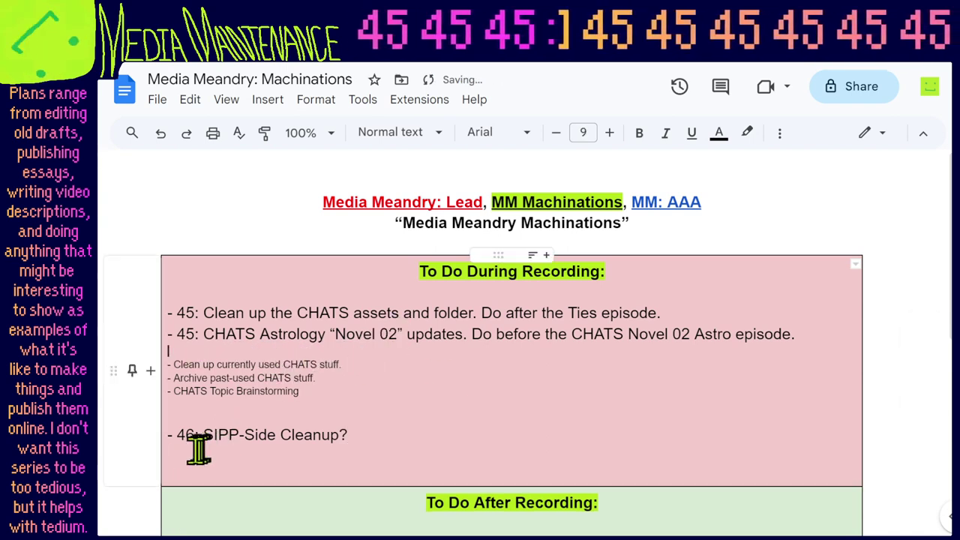
pyautogui.click(198, 450)
pyautogui.hotkey('ctrl', 'v')
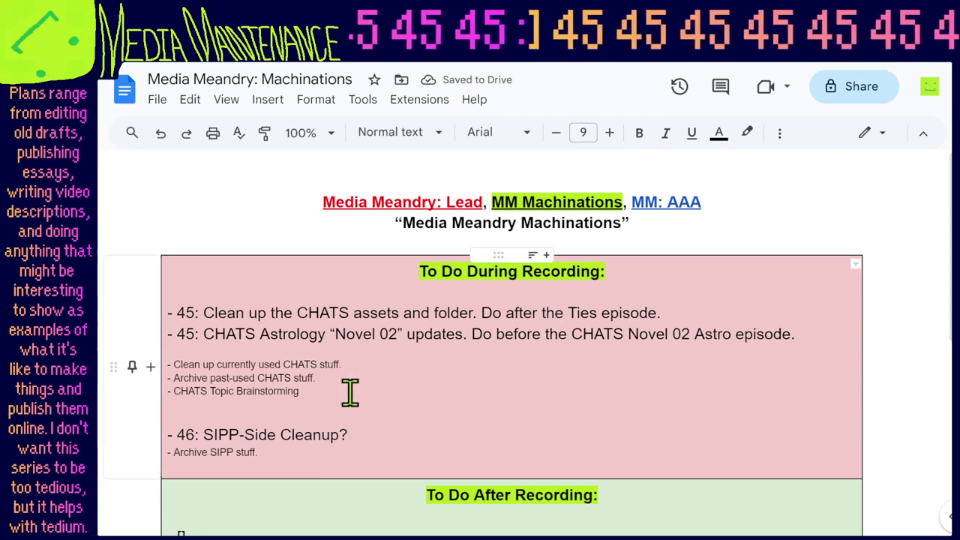
# Clear both tasks numbered 45 and their remaining CHATS sub-items from the To Do During Recording cell, leaving blank lines.
pyautogui.moveTo(350, 390); pyautogui.dragTo(380, 348)
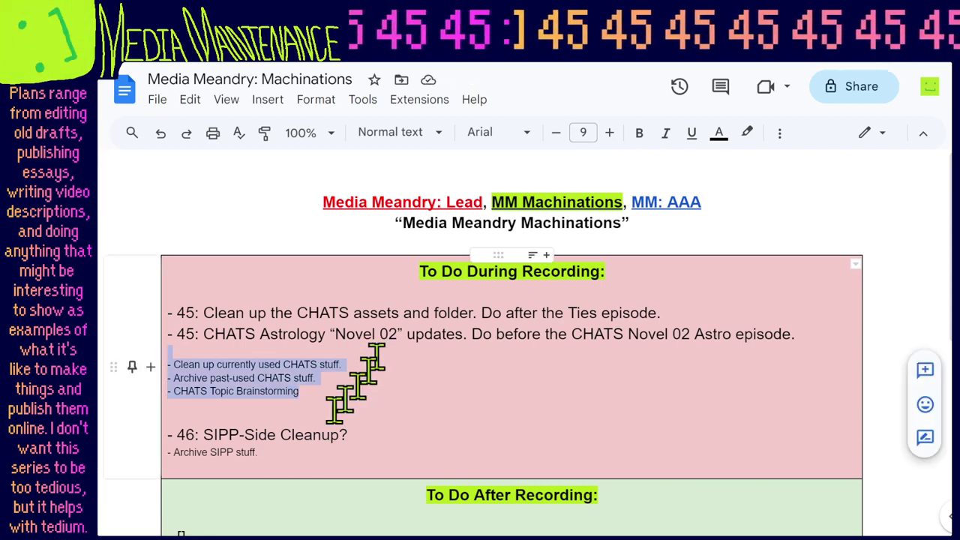
pyautogui.click(303, 451)
pyautogui.moveTo(328, 393); pyautogui.dragTo(165, 326)
pyautogui.press('Return')
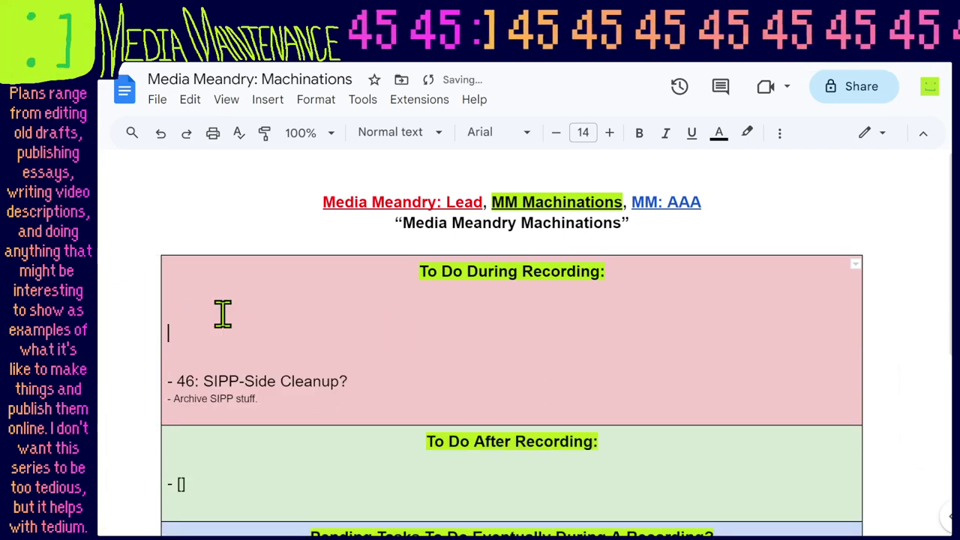
# Remove the extra blank lines above the 46 task in the To Do During Recording cell.
pyautogui.press('BackSpace')
pyautogui.press('Delete')
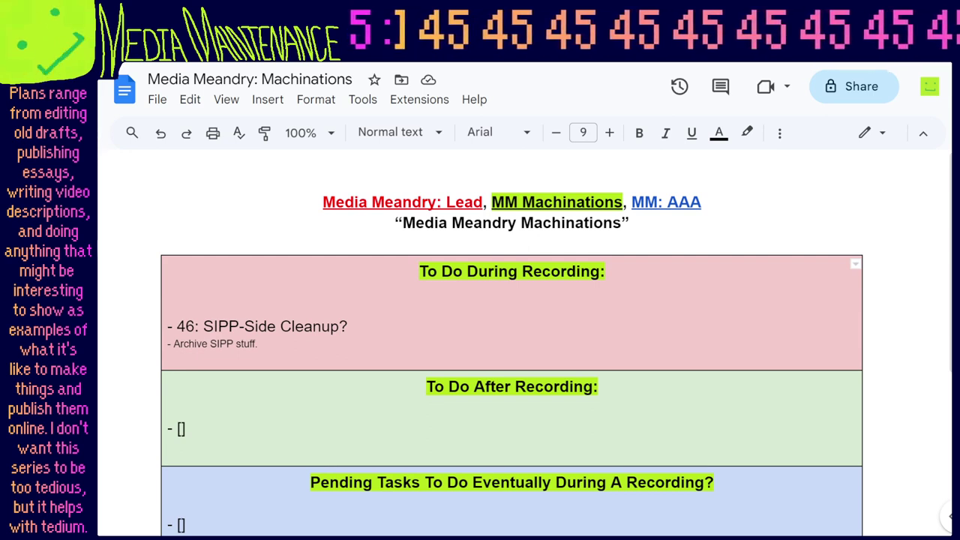
# Switch to the Betterrecord schedule and copy the blue formatting of the MM 44 entry onto the 2023-09-22 entry.
pyautogui.hotkey('alt', 'Tab')
pyautogui.doubleClick(728, 97)
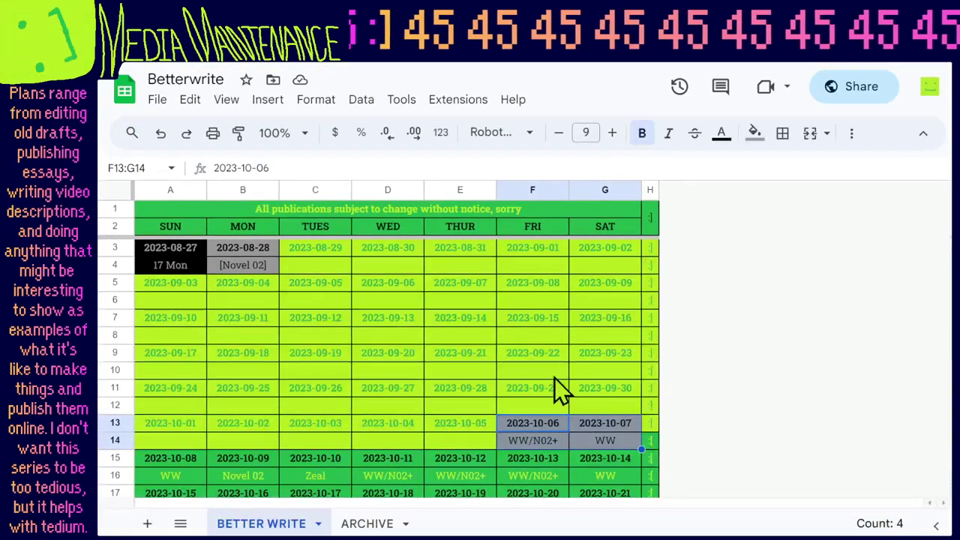
pyautogui.scroll(-3, 552, 385)
pyautogui.scroll(3, 554, 384)
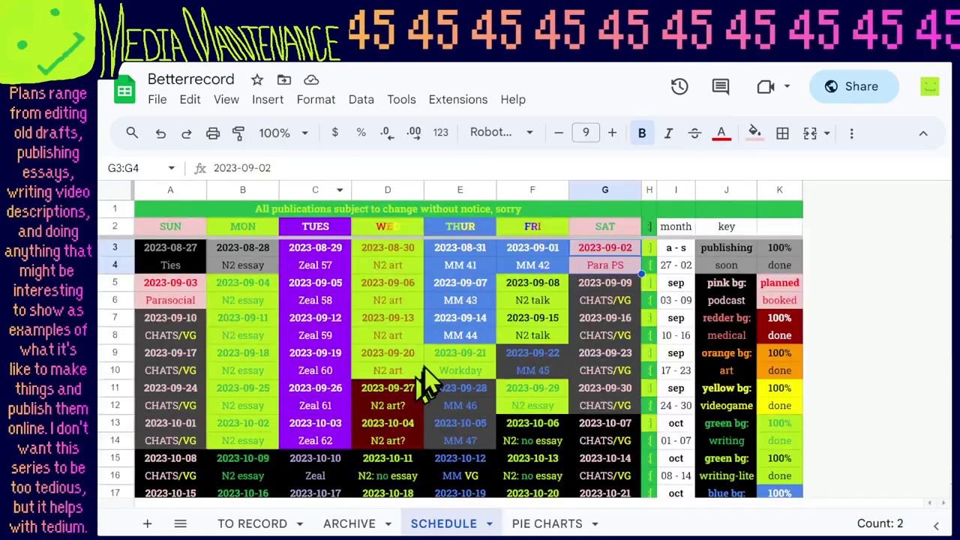
pyautogui.moveTo(407, 387); pyautogui.dragTo(407, 405)
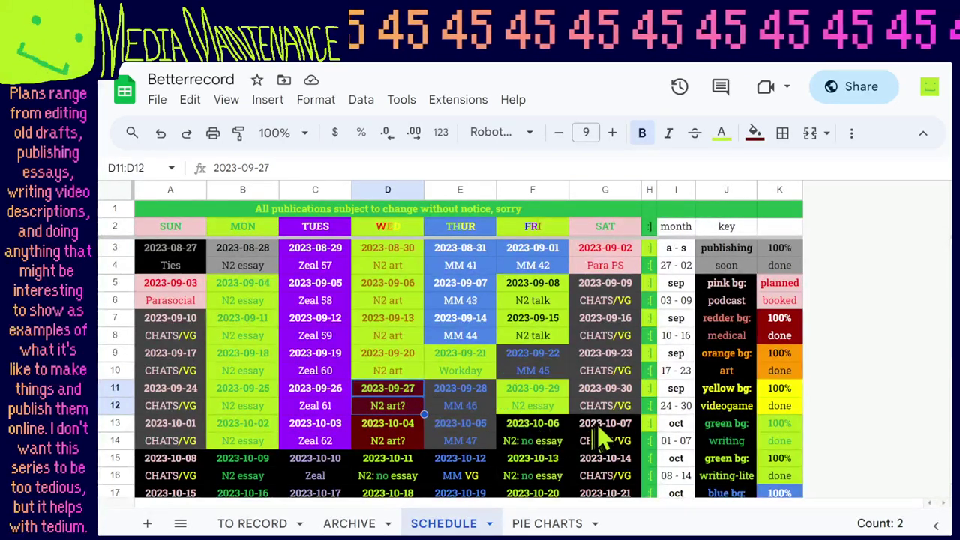
pyautogui.moveTo(597, 425); pyautogui.dragTo(600, 441)
pyautogui.moveTo(479, 317)
pyautogui.mouseDown()
pyautogui.moveTo(481, 337)
pyautogui.moveTo(561, 378)
pyautogui.mouseUp()
pyautogui.click(237, 133)
# Append "q" to the MM 45 entry under 2023-09-22 and search the sheet for "q".
pyautogui.doubleClick(555, 370)
pyautogui.write('qq')
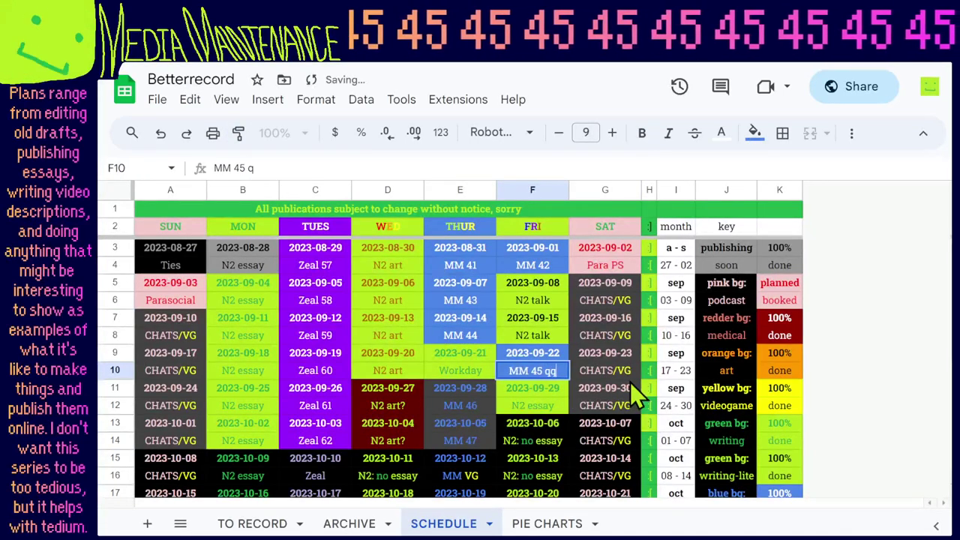
pyautogui.press('BackSpace')
pyautogui.press('Return')
pyautogui.hotkey('ctrl', 'f')
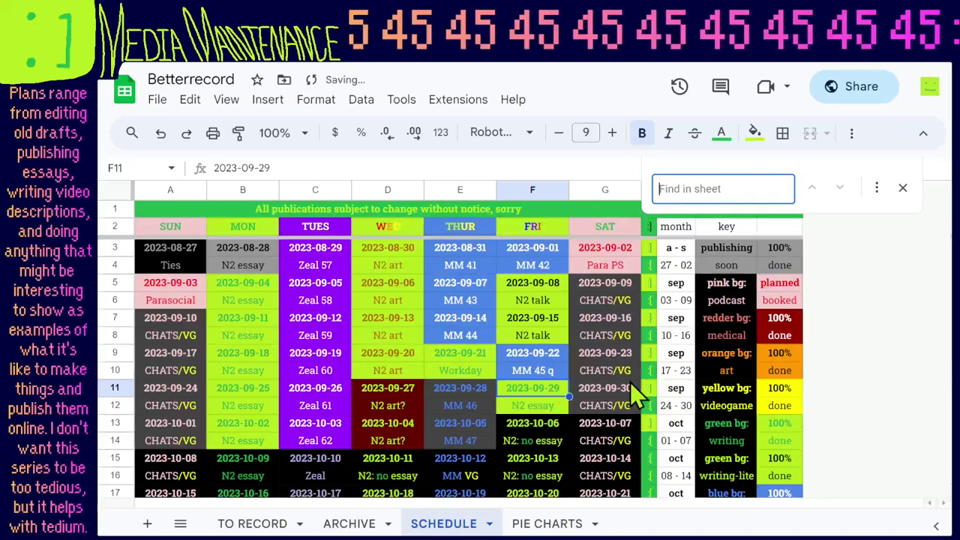
pyautogui.write('q')
pyautogui.moveTo(532, 363); pyautogui.dragTo(533, 378)
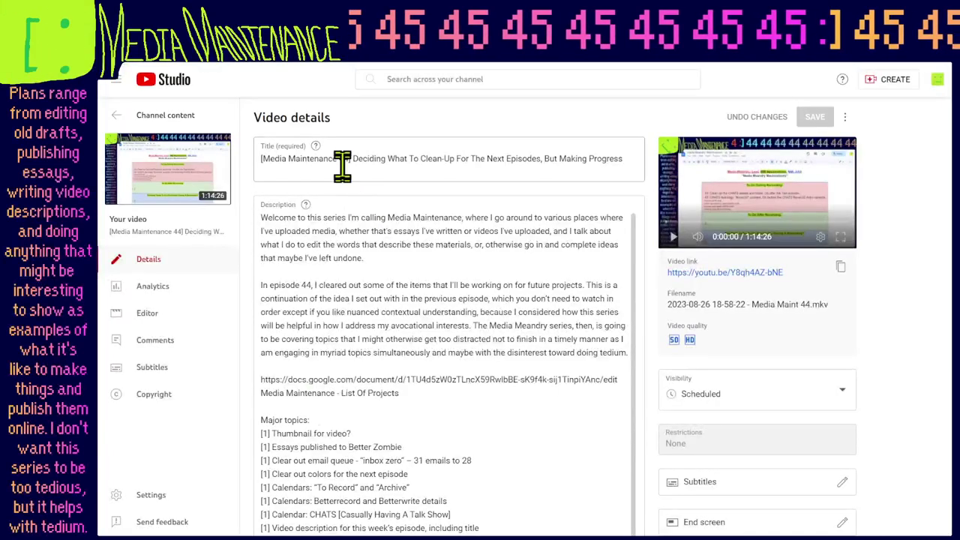
# In YouTube Studio, replace the episode 44 video's title with "[Media Maintenance 45] Cleaning Up The CHATS Archives Along With The".
pyautogui.moveTo(344, 158); pyautogui.dragTo(577, 191)
pyautogui.write('5')
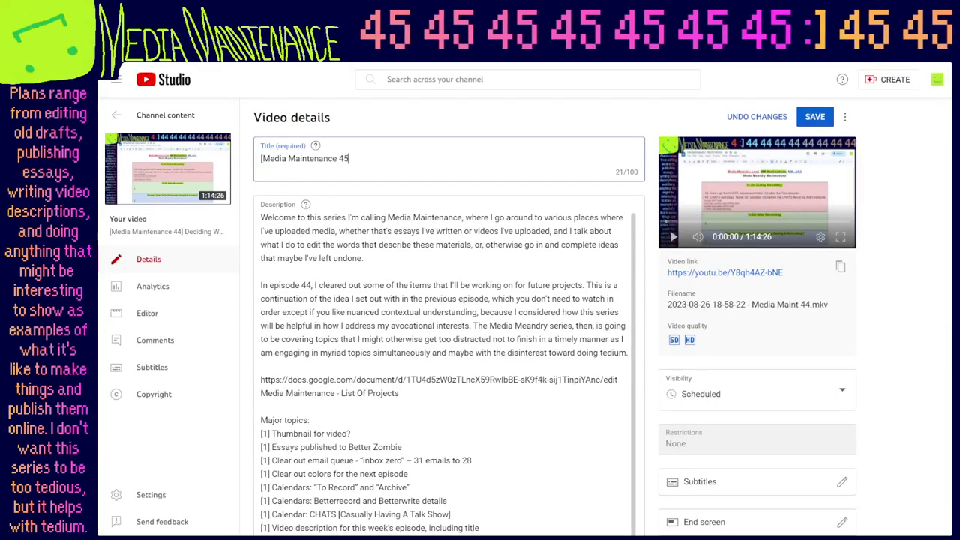
pyautogui.press('BackSpace')
pyautogui.press('BackSpace')
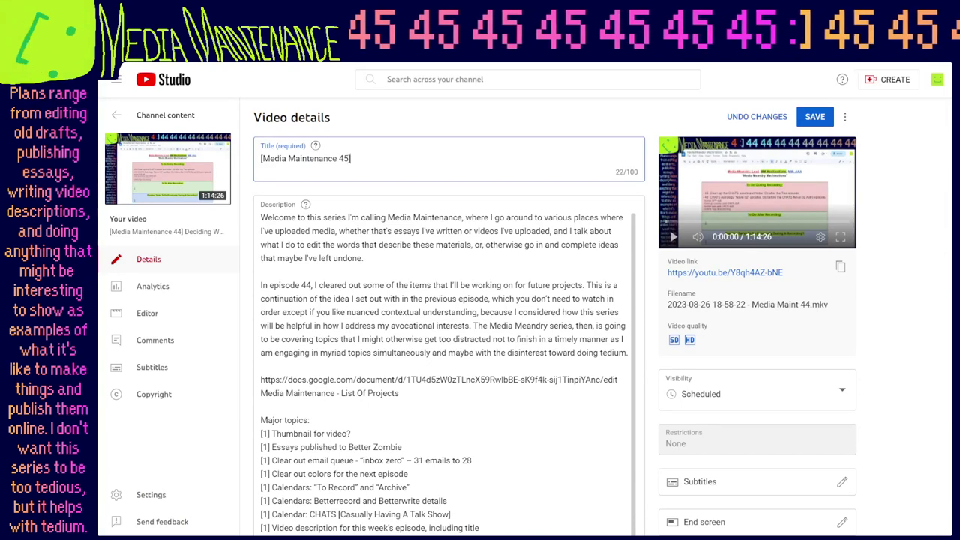
pyautogui.write('] Cleaning Up The CHATS Archives')
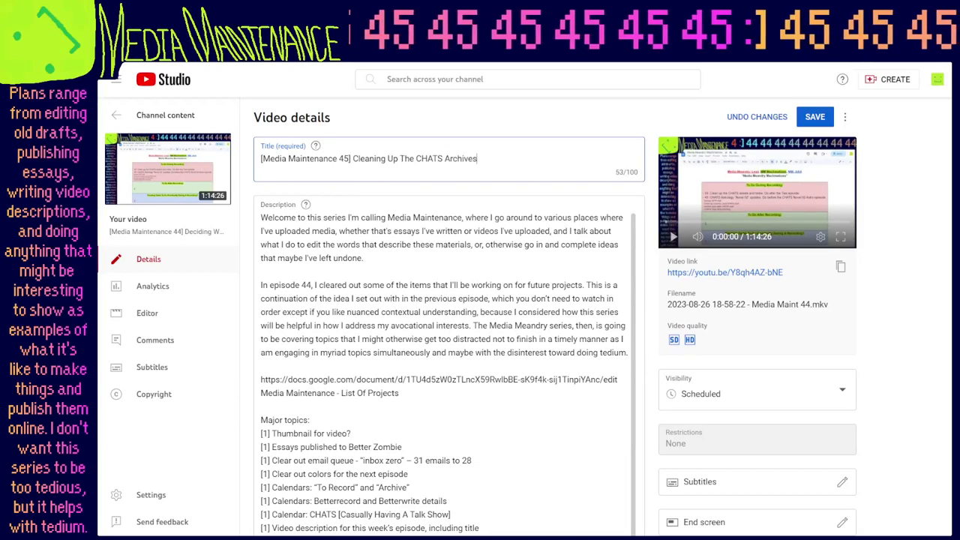
pyautogui.write('ong With The')
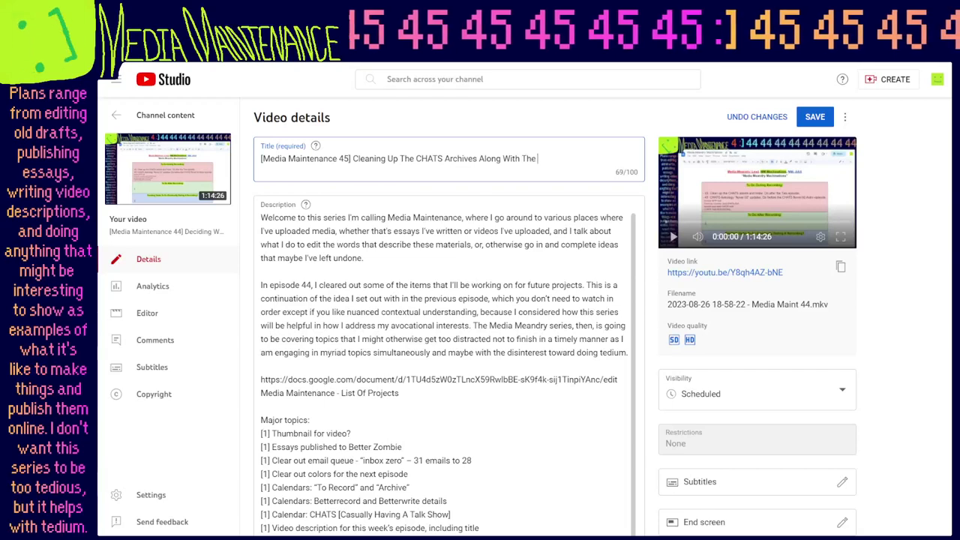
# Extend the drafted title so it ends with "Along With Processing The Necktie Episode Of CHATS".
pyautogui.press('BackSpace')
pyautogui.press('BackSpace')
pyautogui.press('BackSpace')
pyautogui.press('BackSpace')
pyautogui.press('BackSpace')
pyautogui.press('BackSpace')
pyautogui.press('BackSpace')
pyautogui.press('BackSpace')
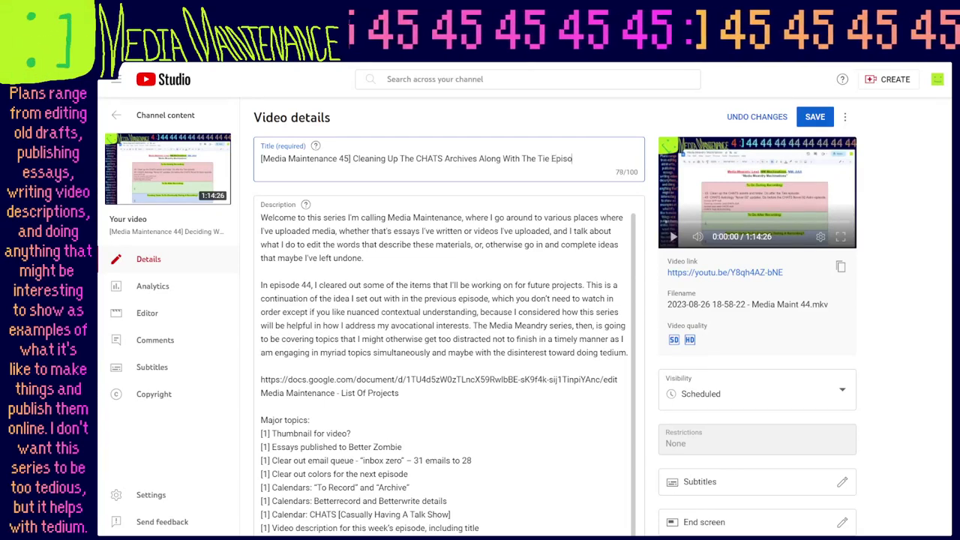
pyautogui.write('Neck')
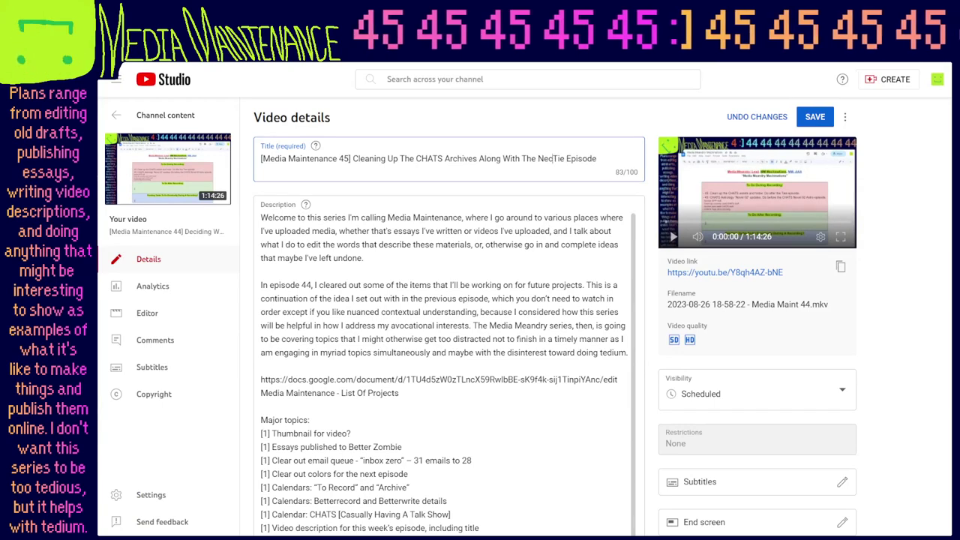
pyautogui.write(' O')
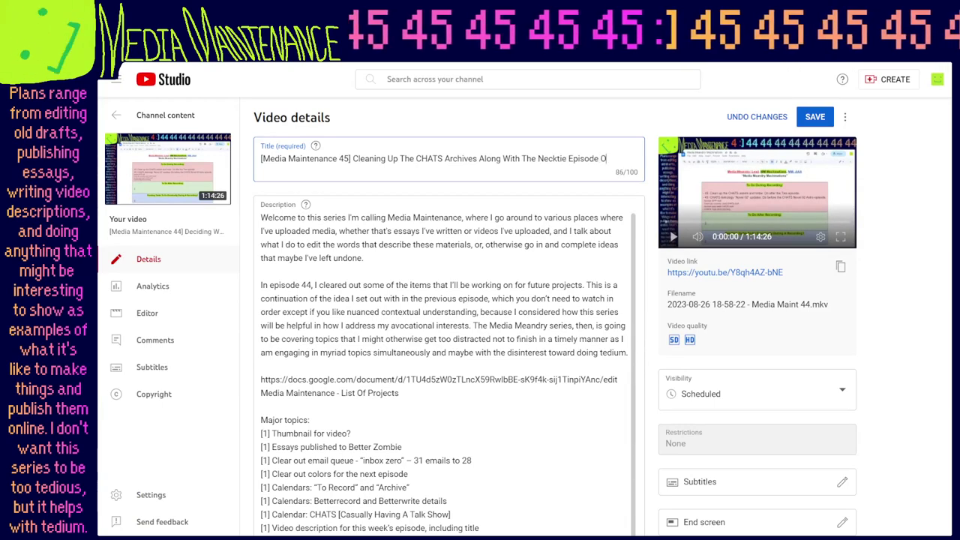
pyautogui.write('F CHATS')
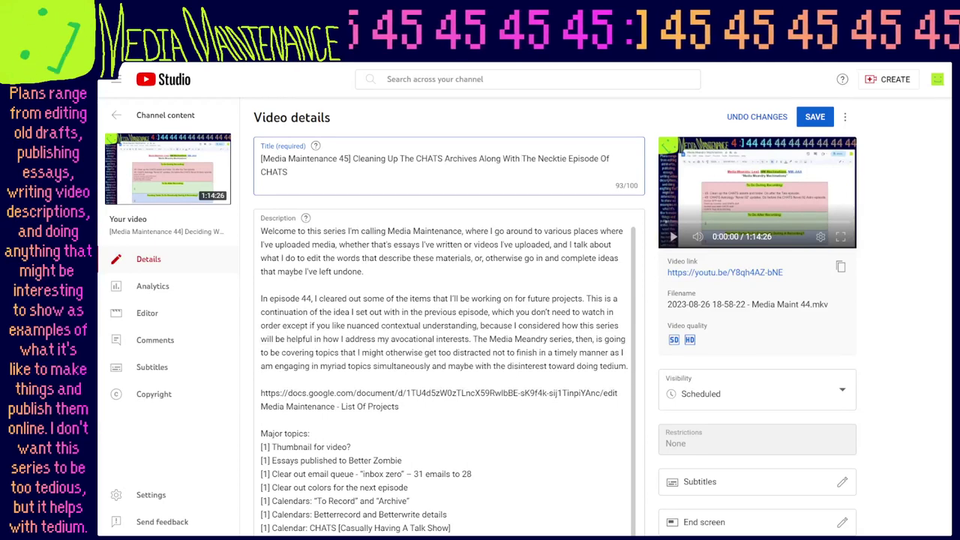
pyautogui.write('Processing')
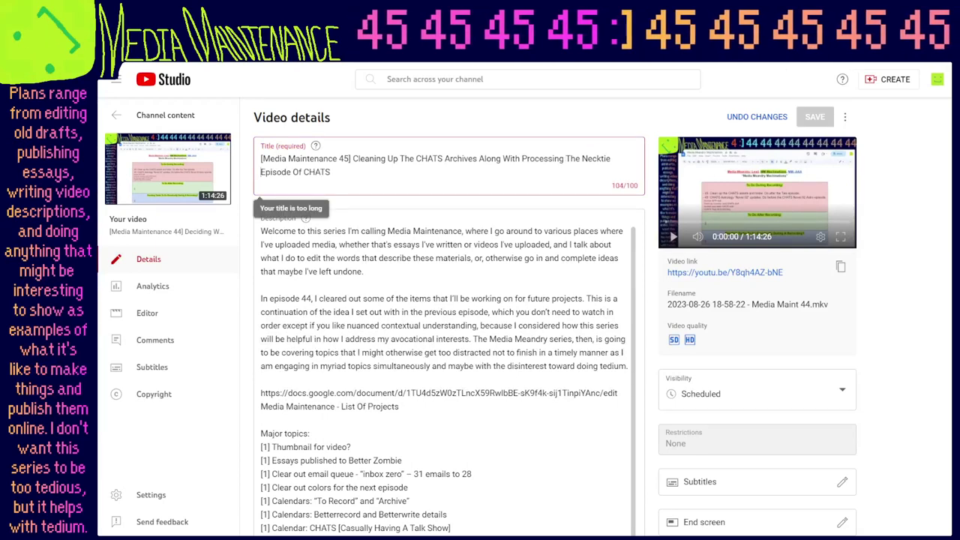
# Shorten the title to end at "Episode" and copy it over the QQQ heading placeholder in the Media Maintenance: Lead document.
pyautogui.hotkey('shift', 'End')
pyautogui.hotkey('ctrl', 'a')
pyautogui.hotkey('ctrl', 'c')
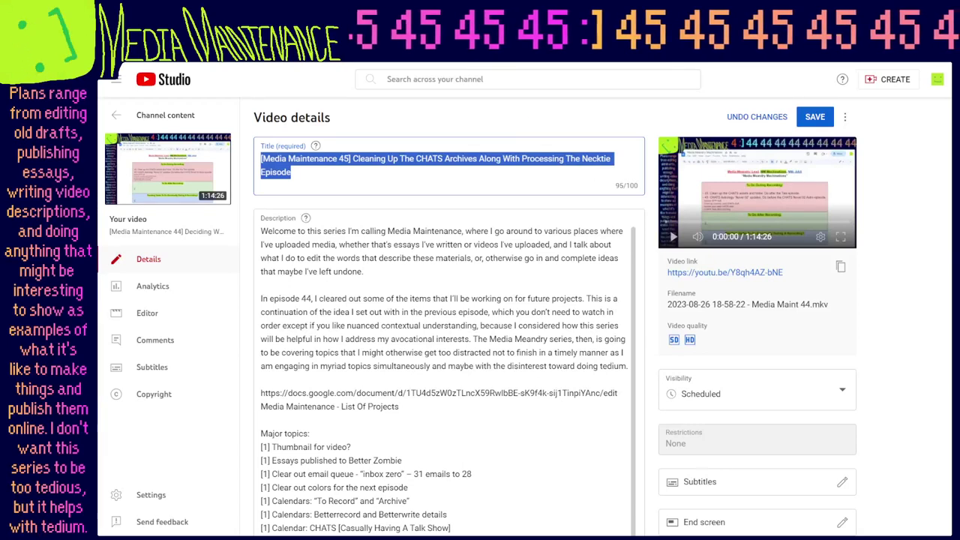
pyautogui.hotkey('alt', 'Tab')
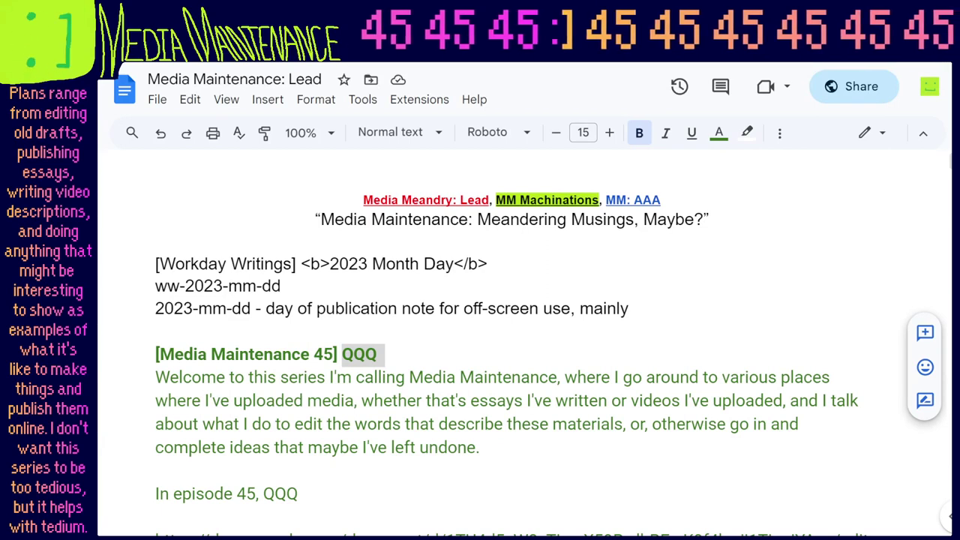
pyautogui.tripleClick(309, 352)
pyautogui.hotkey('ctrl', 'v')
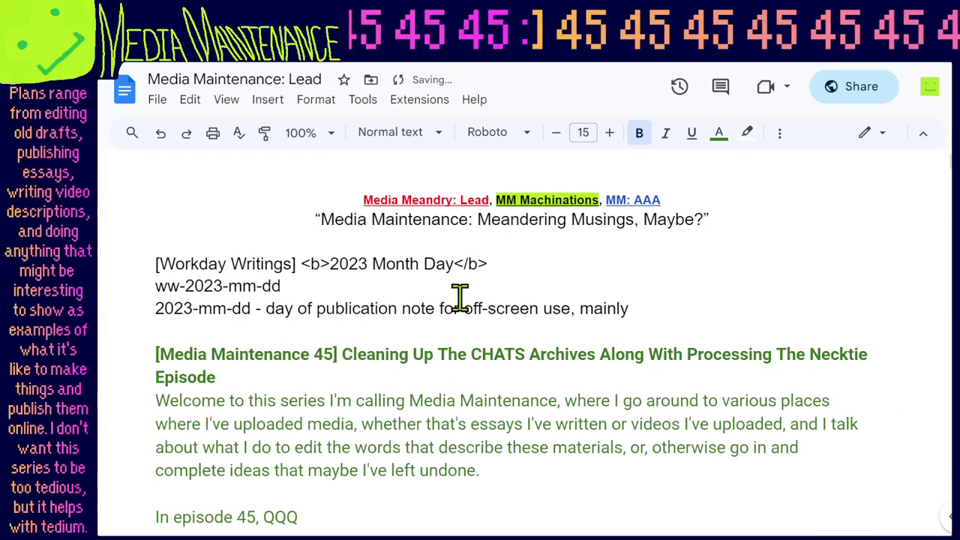
# Discard the unsaved title changes in YouTube Studio and return to the Media Maintenance: Lead document.
pyautogui.scroll(-2, 458, 300)
pyautogui.scroll(-2, 456, 303)
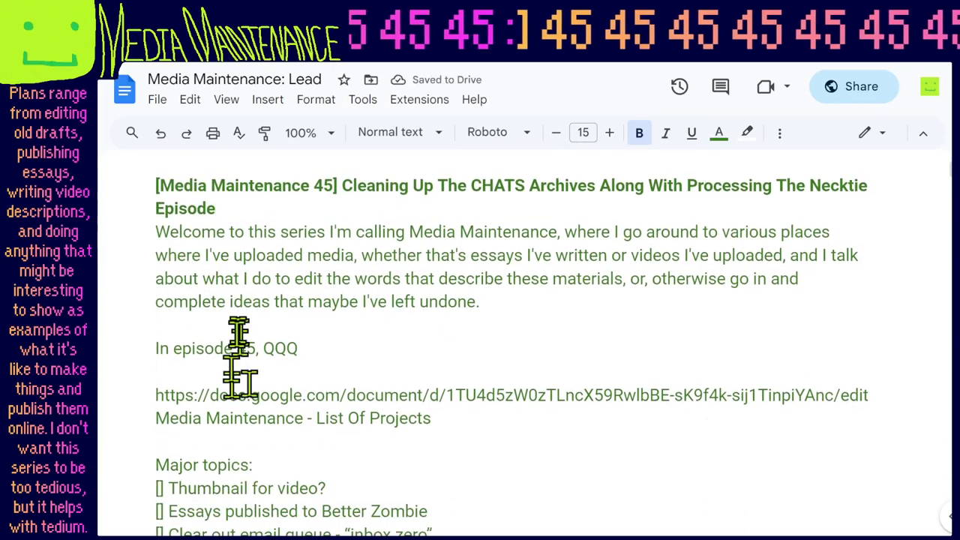
pyautogui.scroll(-2, 320, 399)
pyautogui.scroll(-2, 321, 401)
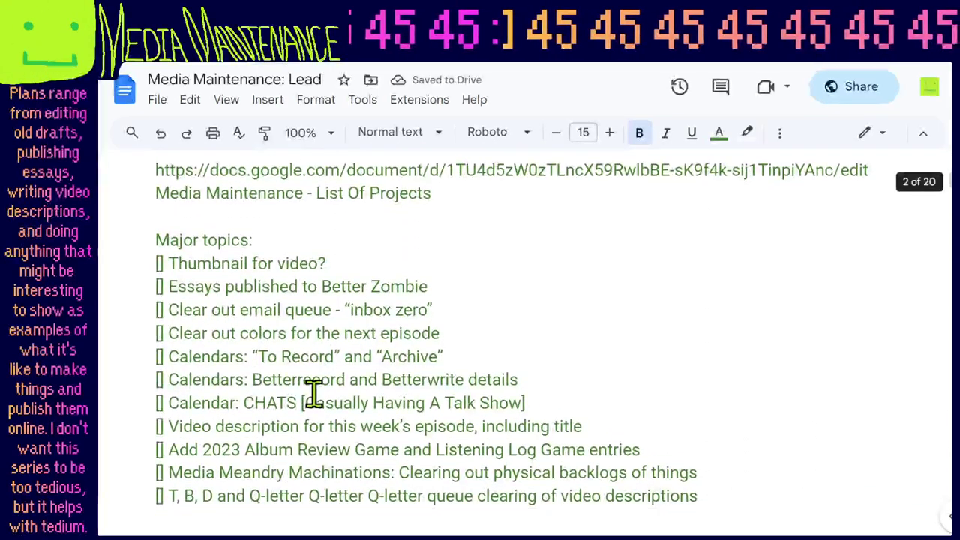
pyautogui.hotkey('ctrl', 'Tab')
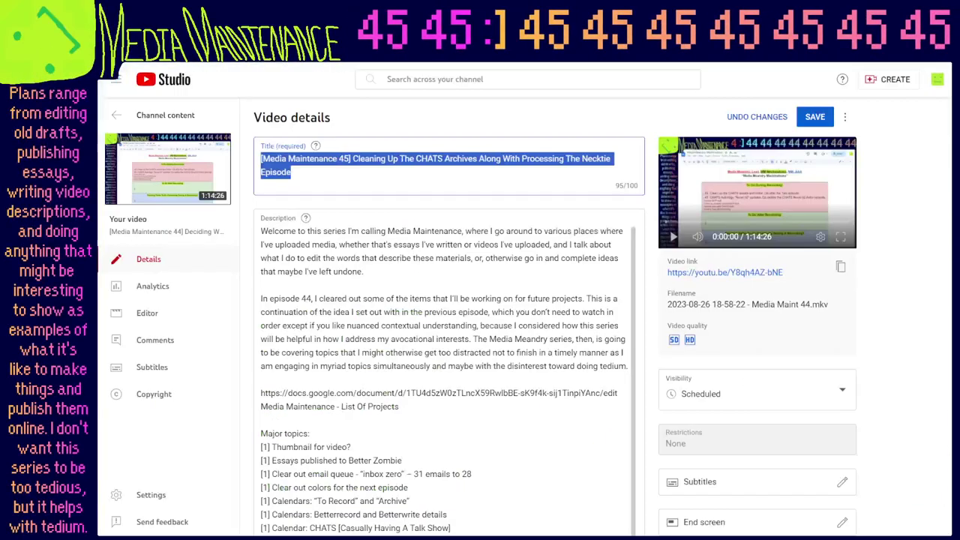
pyautogui.click(755, 118)
pyautogui.hotkey('ctrl', 'shift', 'Tab')
# Replace QQQ after "In episode 45," with "I began the process of cleaning up the CHATS/SIPP archives to better prep for future episodes.".
pyautogui.scroll(3, 275, 298)
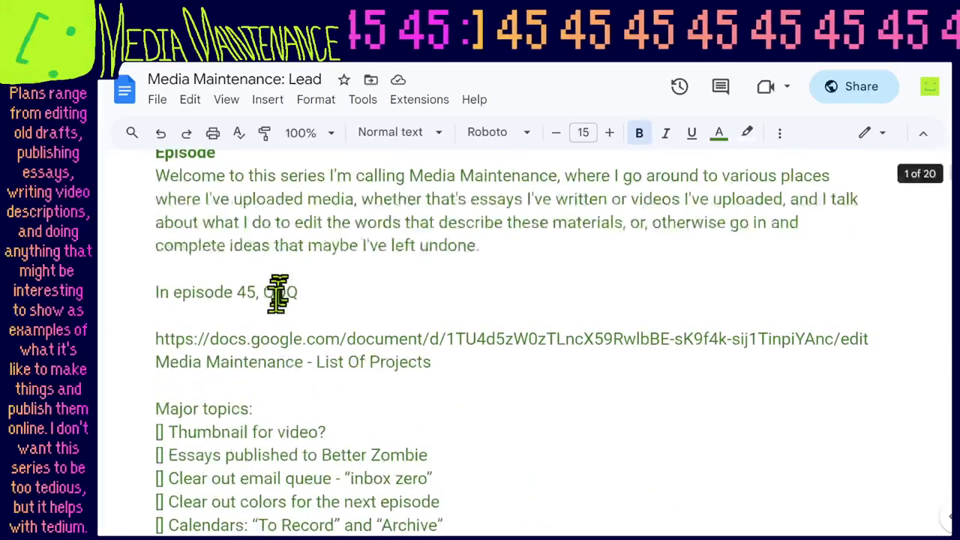
pyautogui.scroll(1, 261, 304)
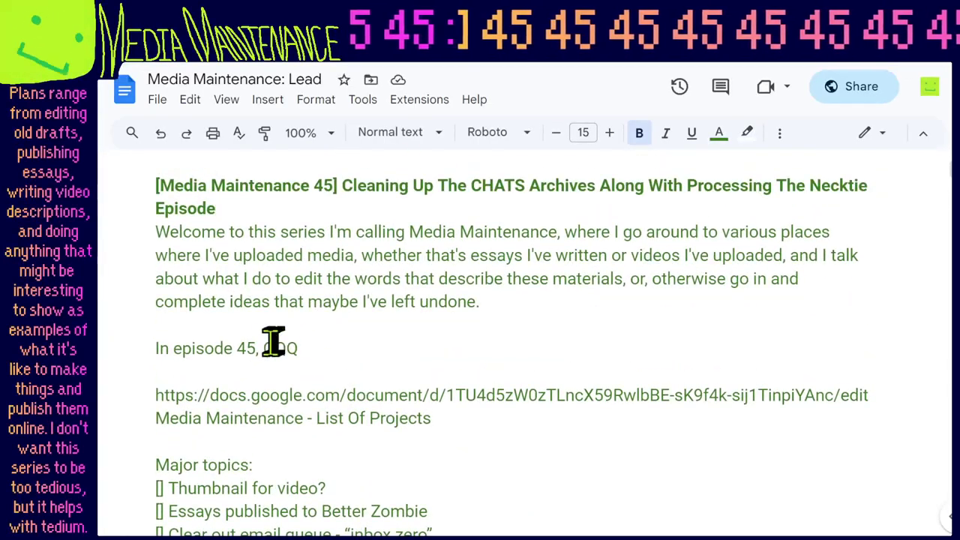
pyautogui.moveTo(264, 348); pyautogui.dragTo(306, 348)
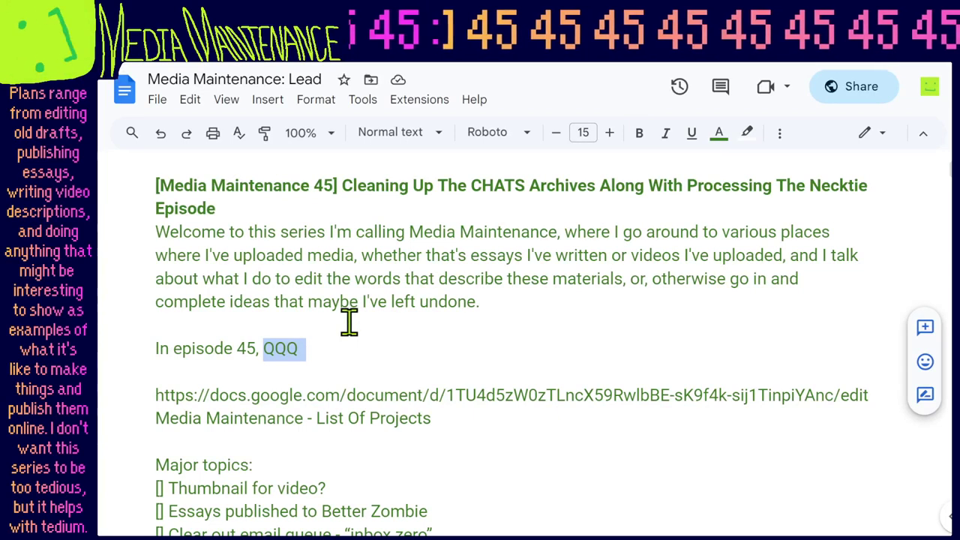
pyautogui.write('I began the process of clea')
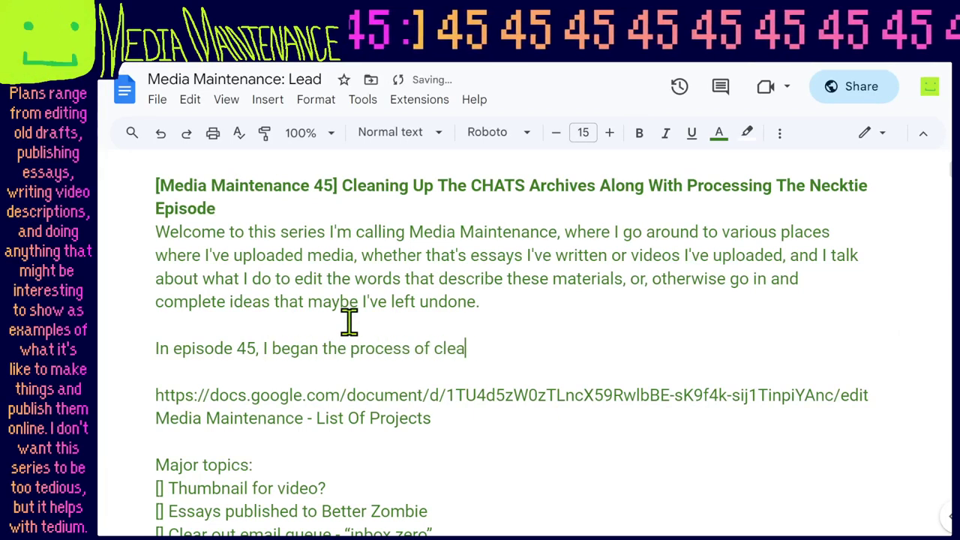
pyautogui.write('CHATS/SIPP archives to better')
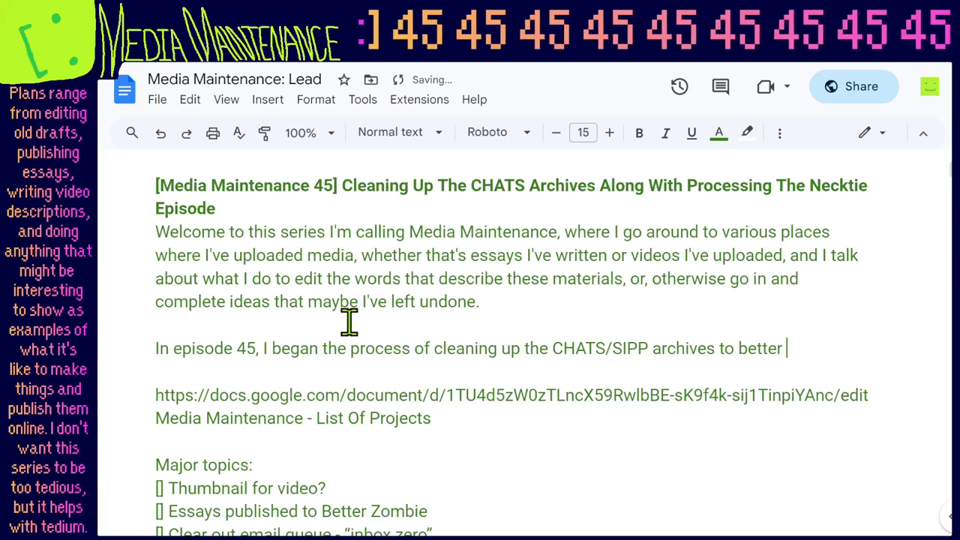
pyautogui.write('prep for future episodes. ')
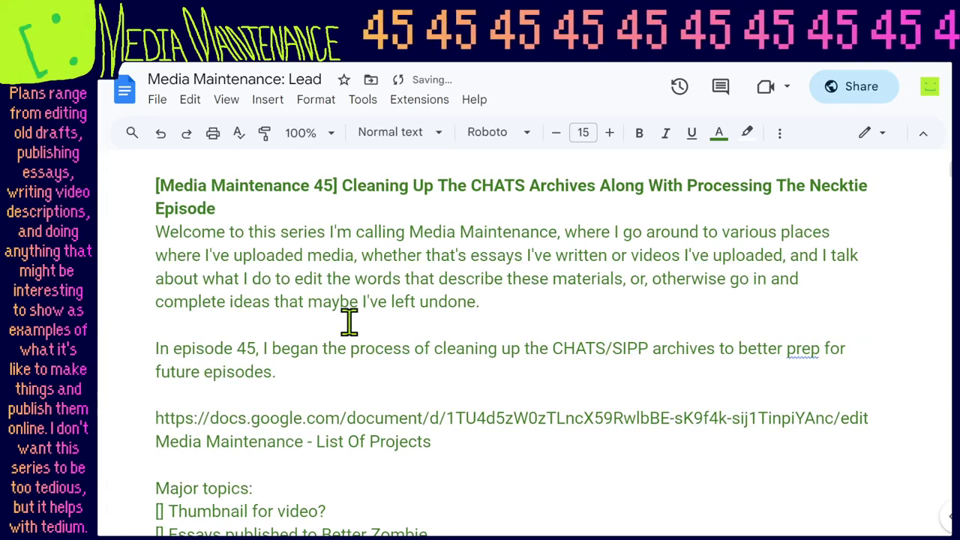
# Continue the episode 45 paragraph with "Throughout the episode, I troubleshot some processing problems that was happening related to going from one scene to another, and I".
pyautogui.write('The')
pyautogui.press('BackSpace')
pyautogui.press('BackSpace')
pyautogui.press('BackSpace')
pyautogui.press('BackSpace')
pyautogui.write('Throughout the')
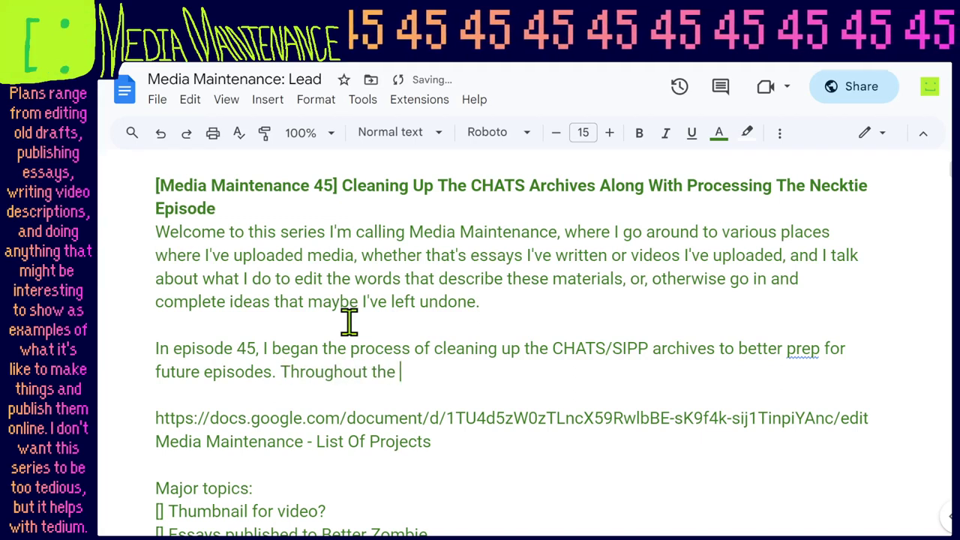
pyautogui.write(' episode,')
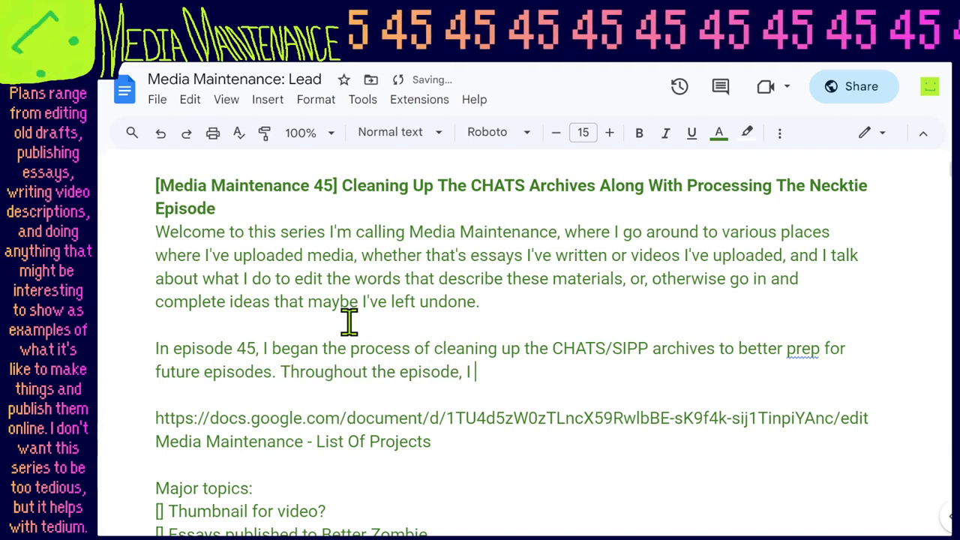
pyautogui.write(' I troubleshot so')
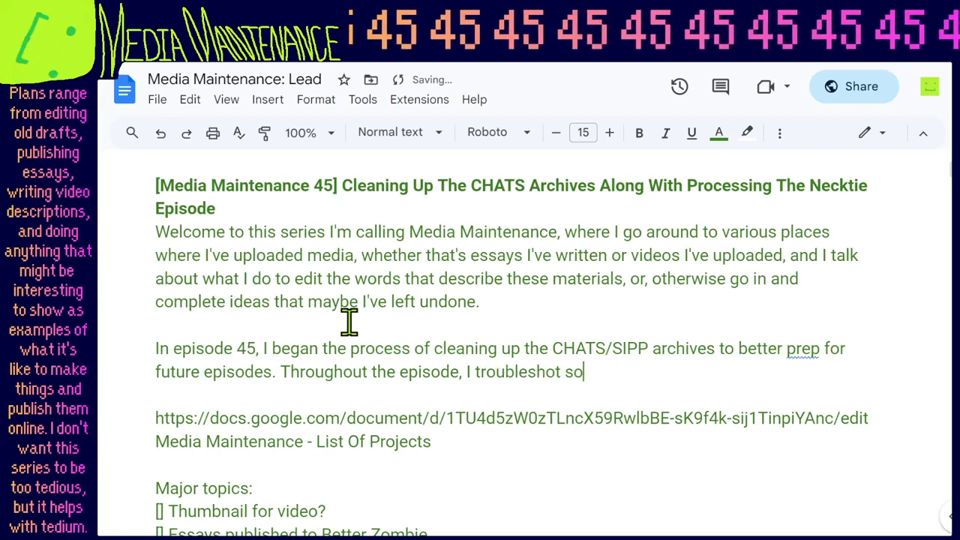
pyautogui.write('me processing pr')
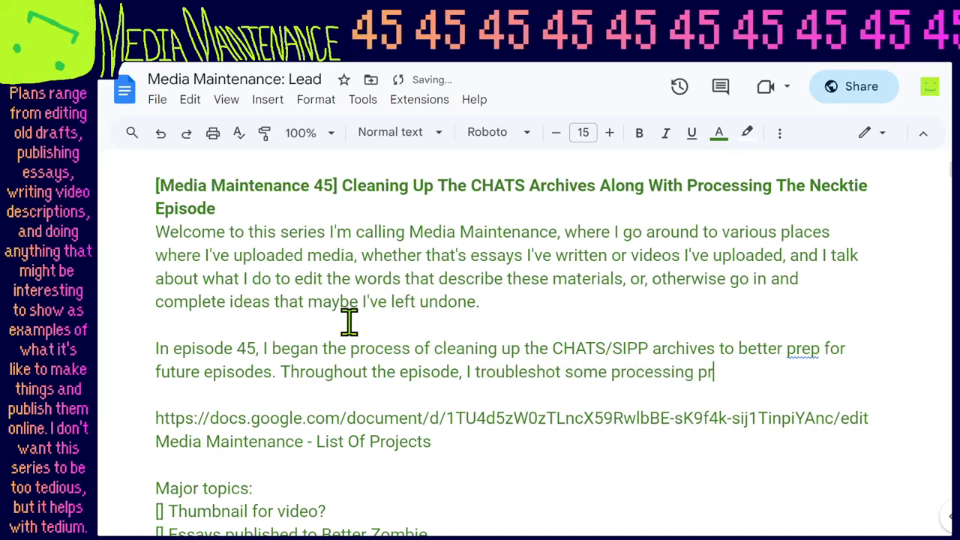
pyautogui.write('oblems that was h')
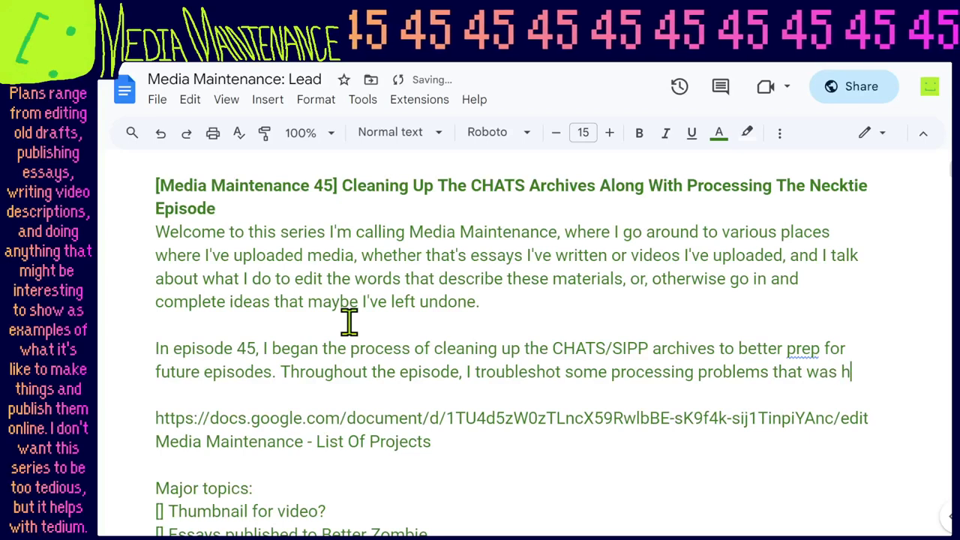
pyautogui.write('appening rel')
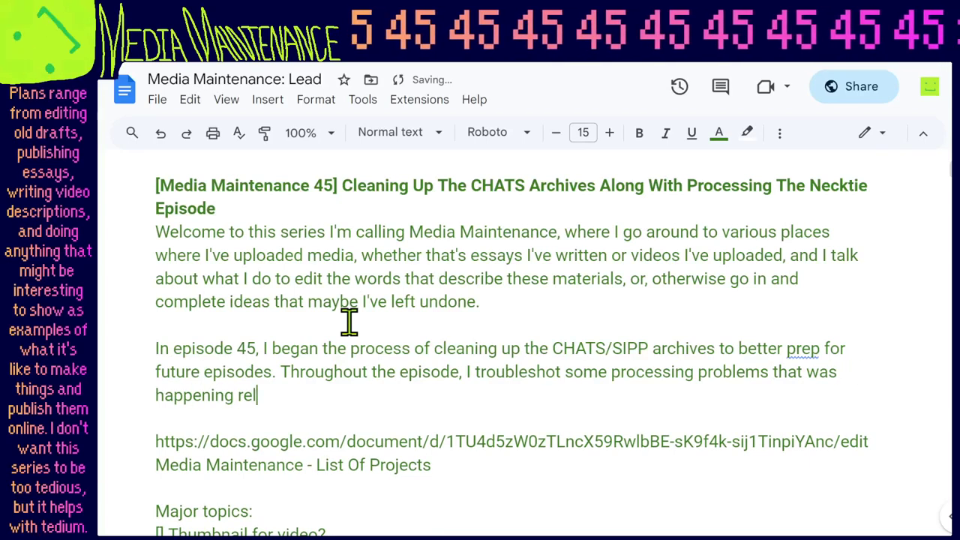
pyautogui.write('ated to going fro')
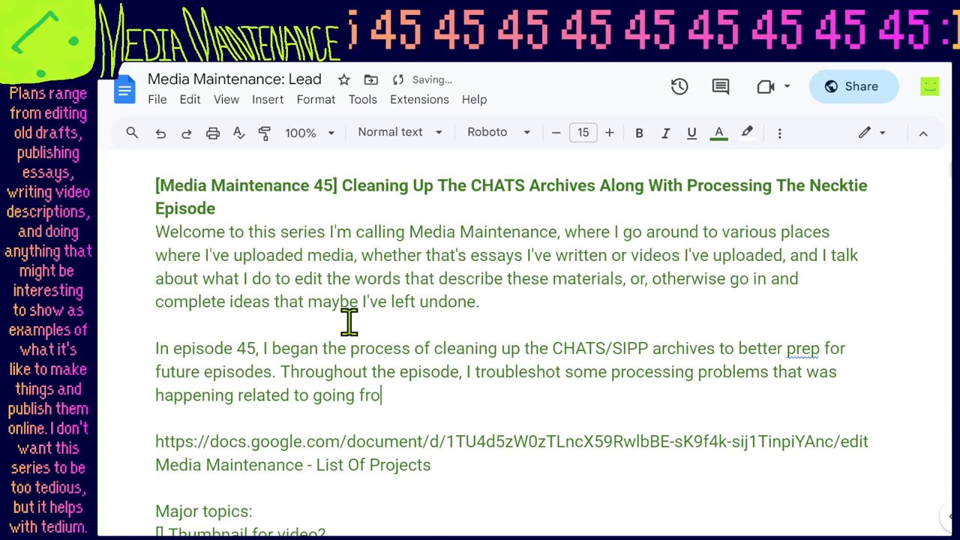
pyautogui.write('m one scene')
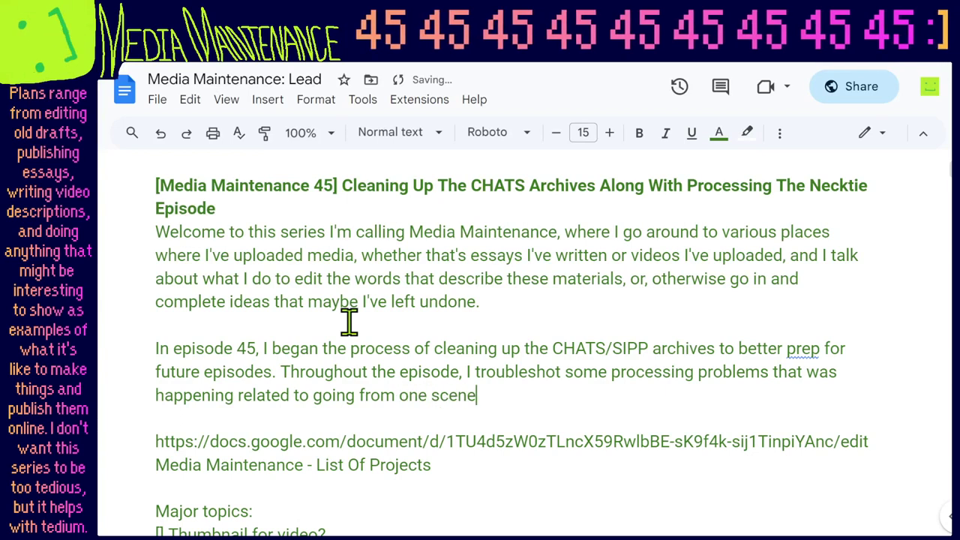
pyautogui.write(' to another, and I ')
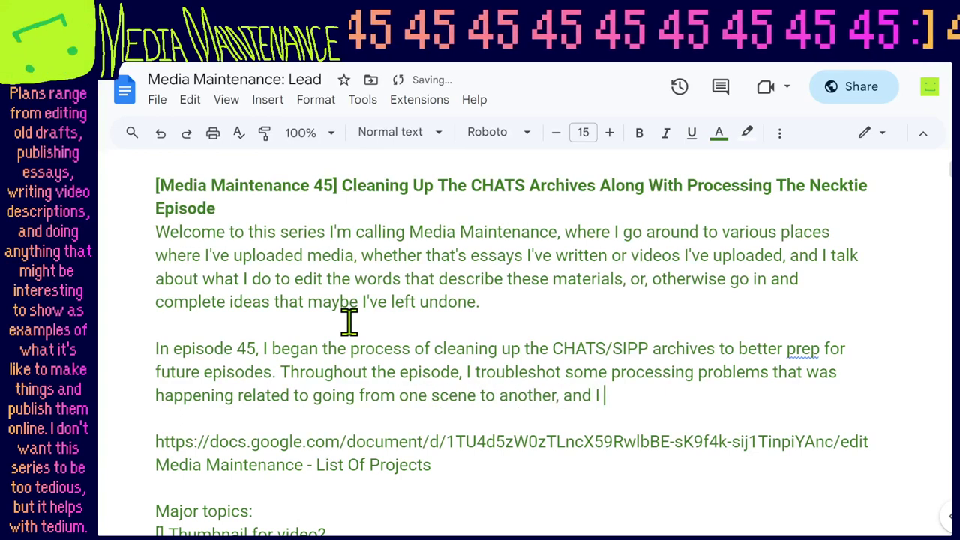
# Continue the sentence with "think I've mostly resolved some of that, which was causing video processing issues".
pyautogui.write("think I've mostly")
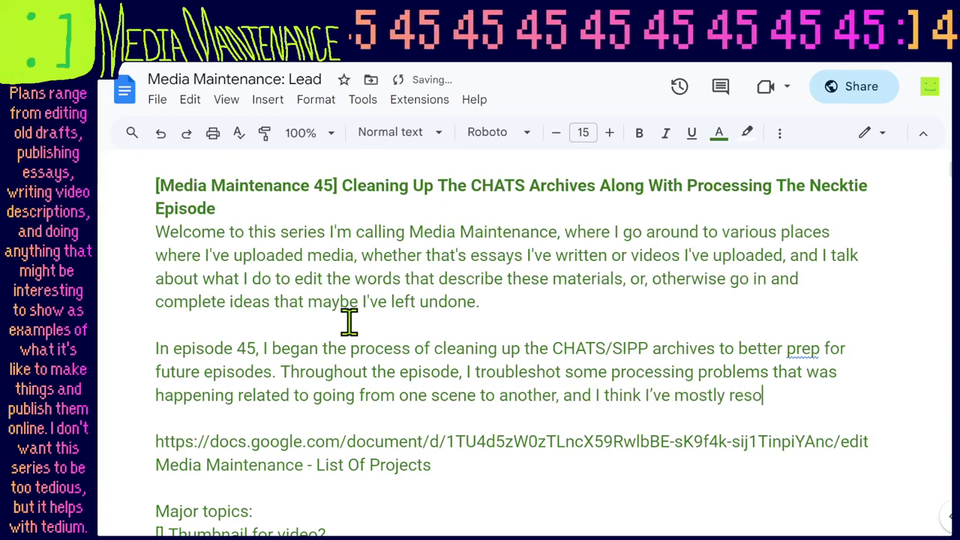
pyautogui.write(' resolved some of that')
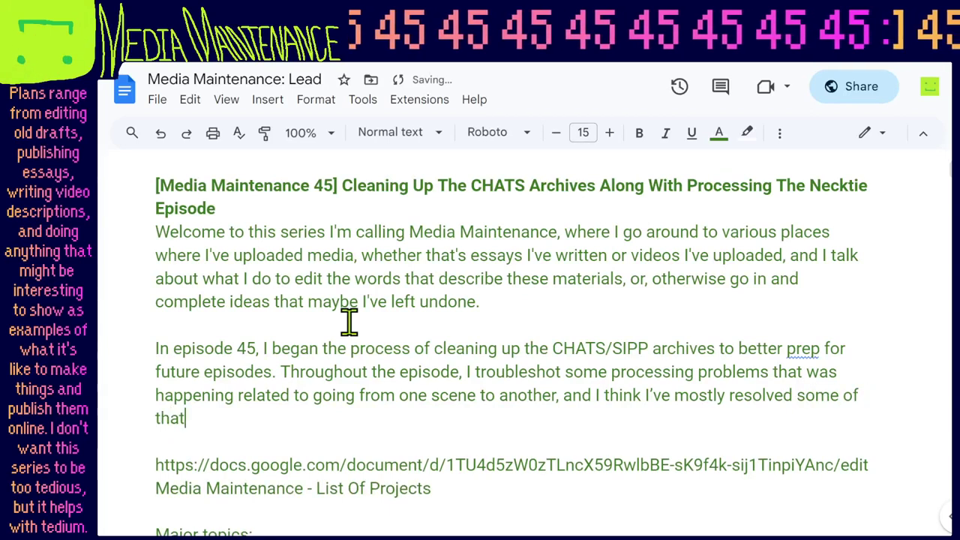
pyautogui.write(', which was causing v')
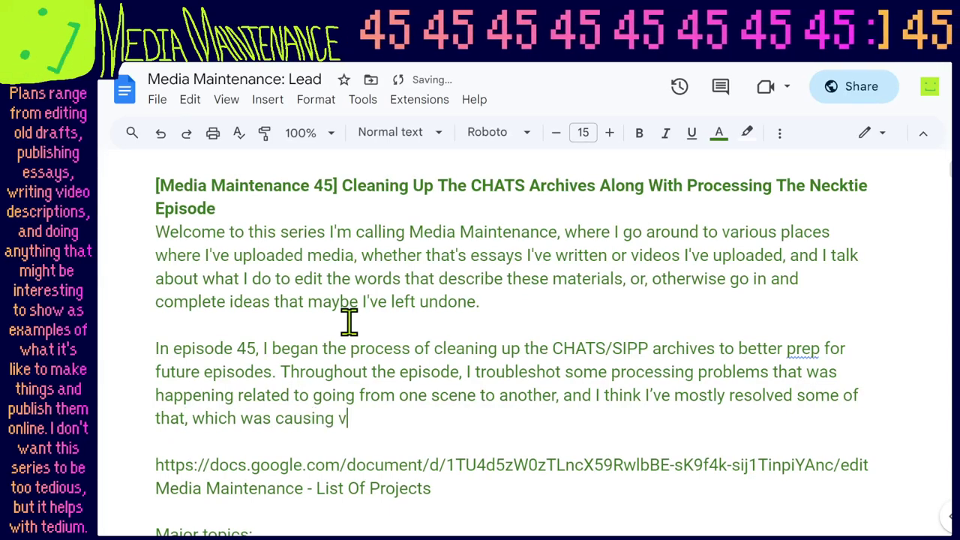
pyautogui.write('ideo processing issu')
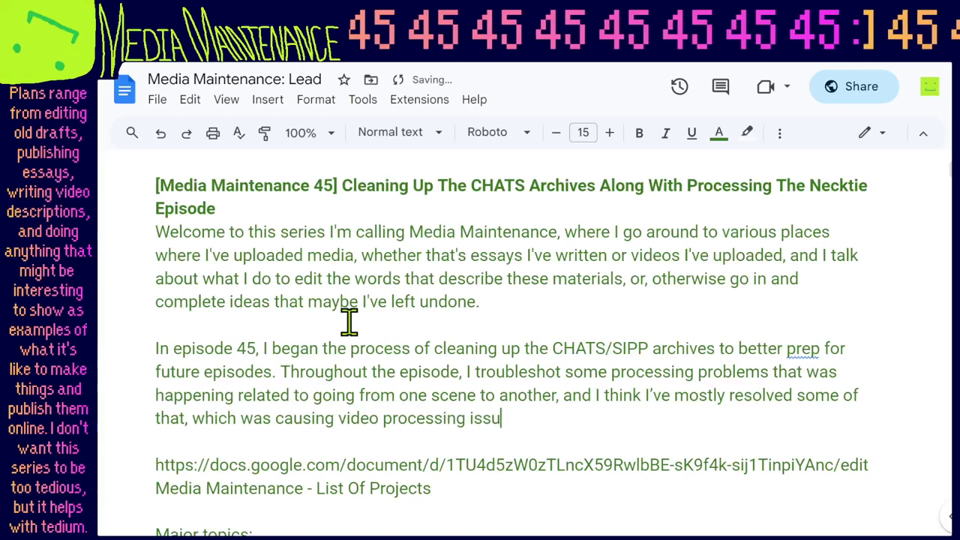
# Finish the sentence with "on both the recording for the Tie episode and the Astrology episode for Venus in Leo.".
pyautogui.write('es on both my')
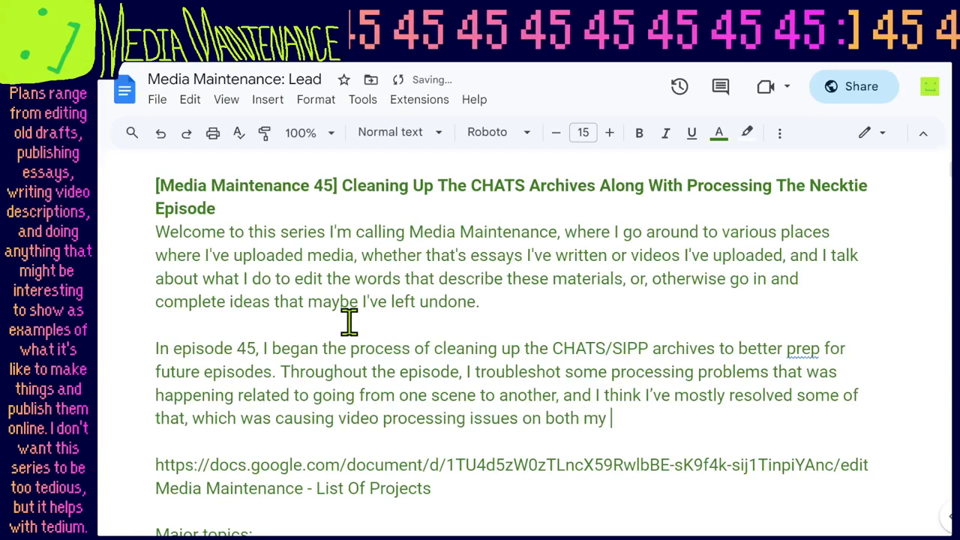
pyautogui.press('BackSpace')
pyautogui.press('BackSpace')
pyautogui.press('BackSpace')
pyautogui.write('the recor')
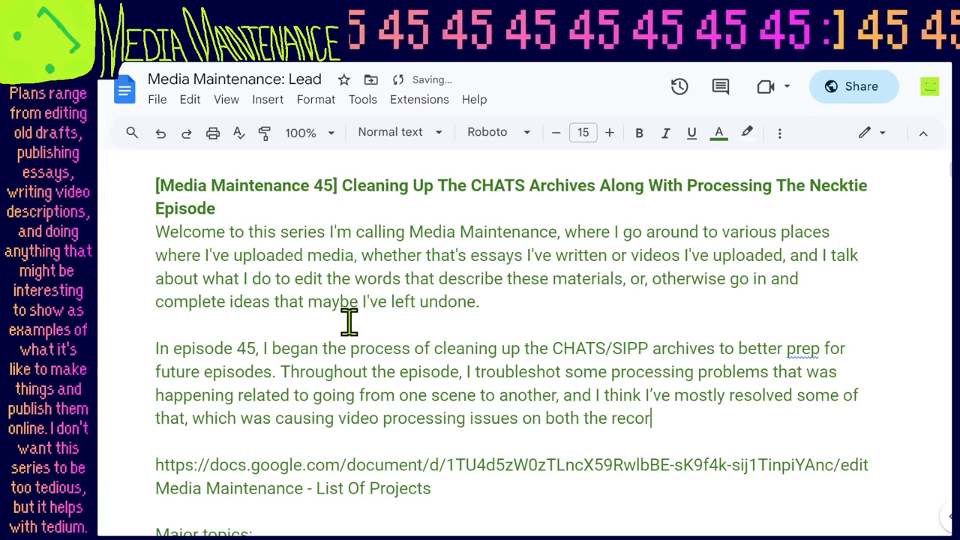
pyautogui.write('ding for the ')
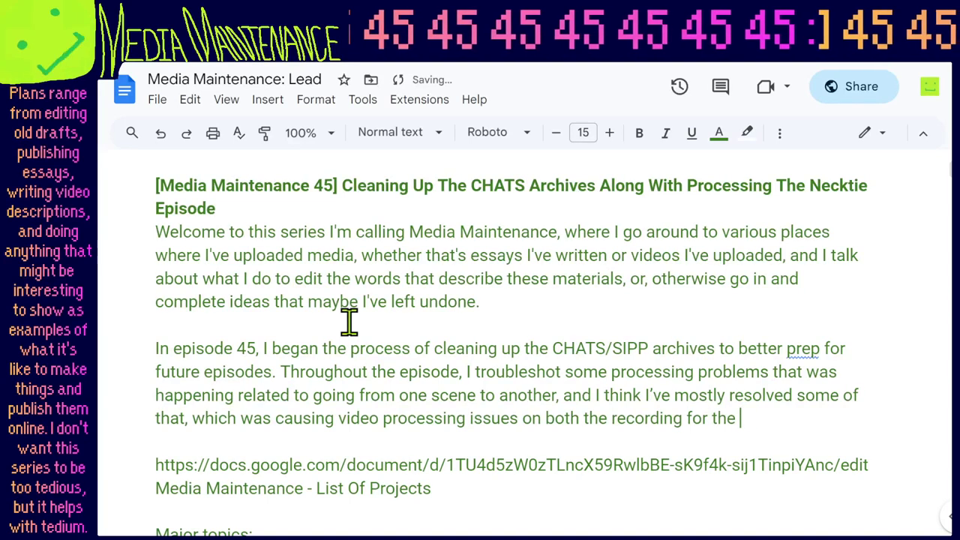
pyautogui.write('Tie episode and ')
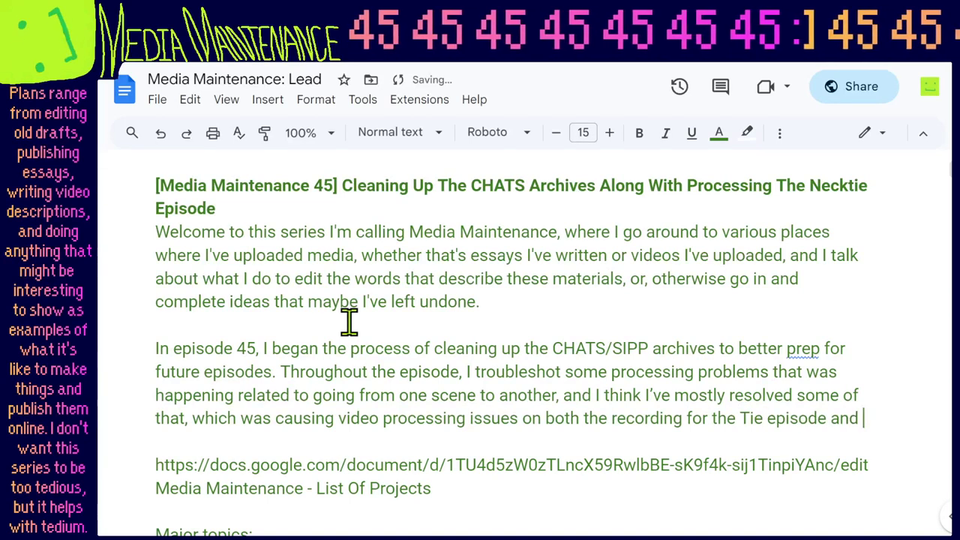
pyautogui.write('the Ast')
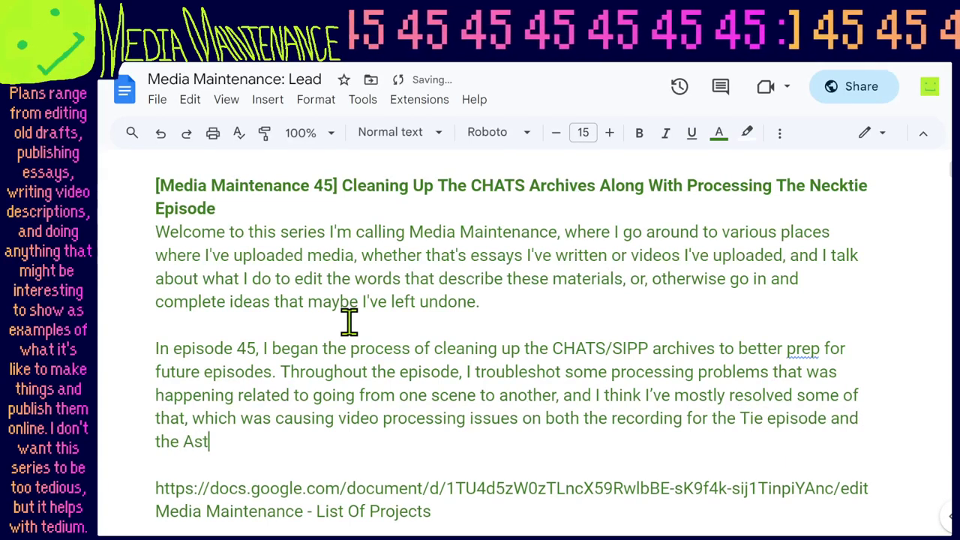
pyautogui.write('rology ep')
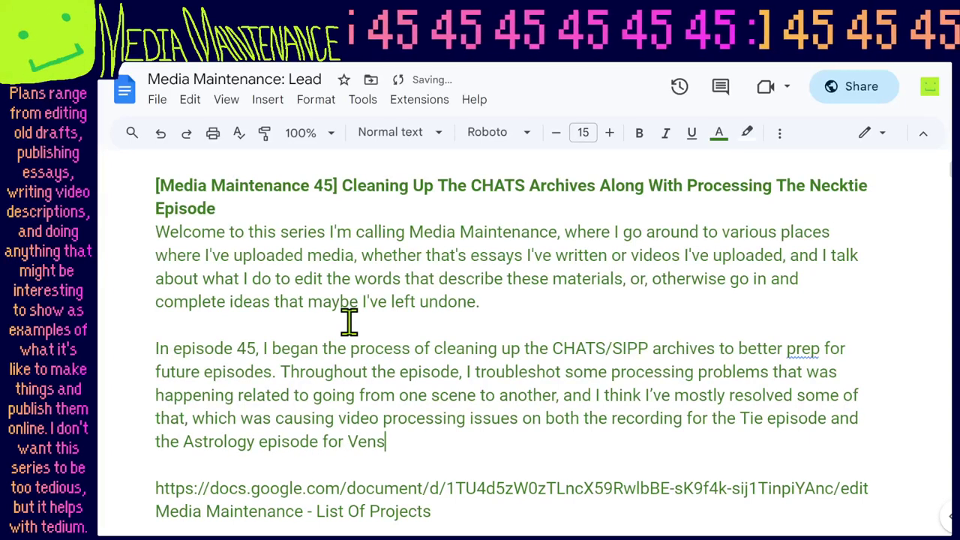
pyautogui.write('isode for Venus in Leo.')
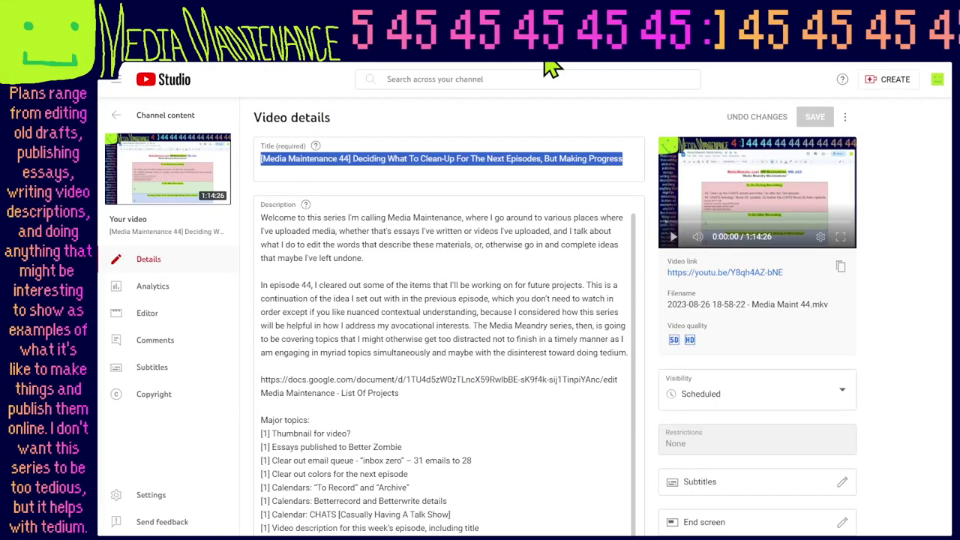
# Switch to the live streams list in YouTube Studio, remove its QQQ description filter and copy the link of the Ties talk show stream.
pyautogui.hotkey('alt', 'Left')
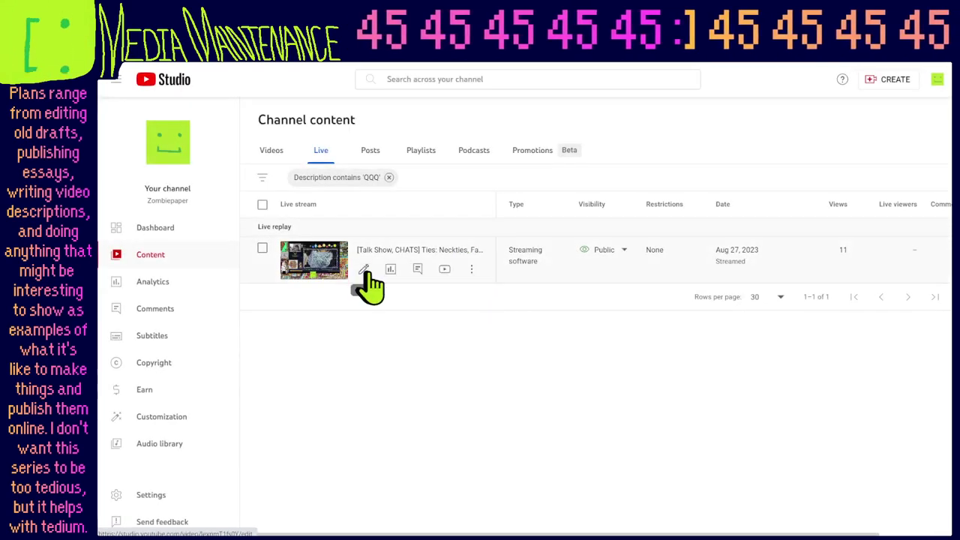
pyautogui.click(389, 177)
pyautogui.rightClick(444, 268)
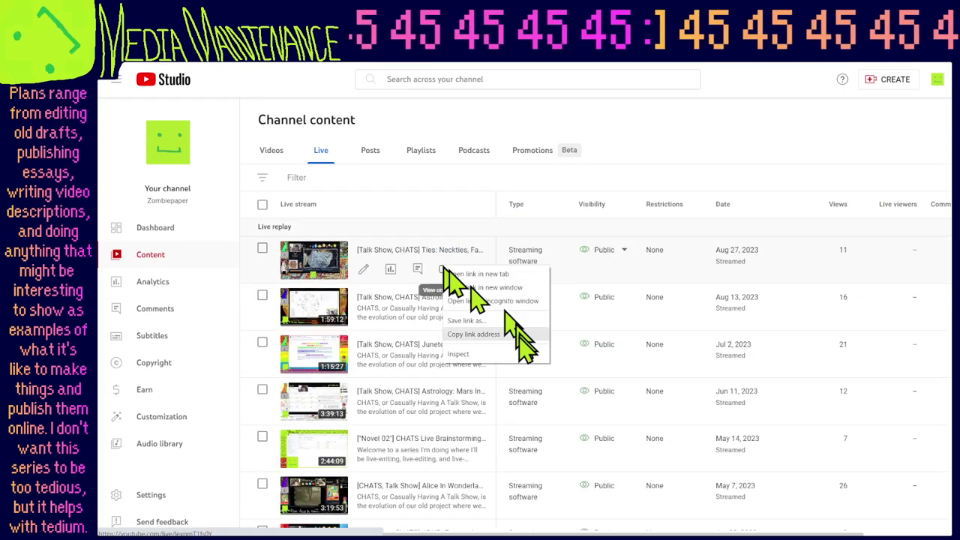
pyautogui.click(519, 334)
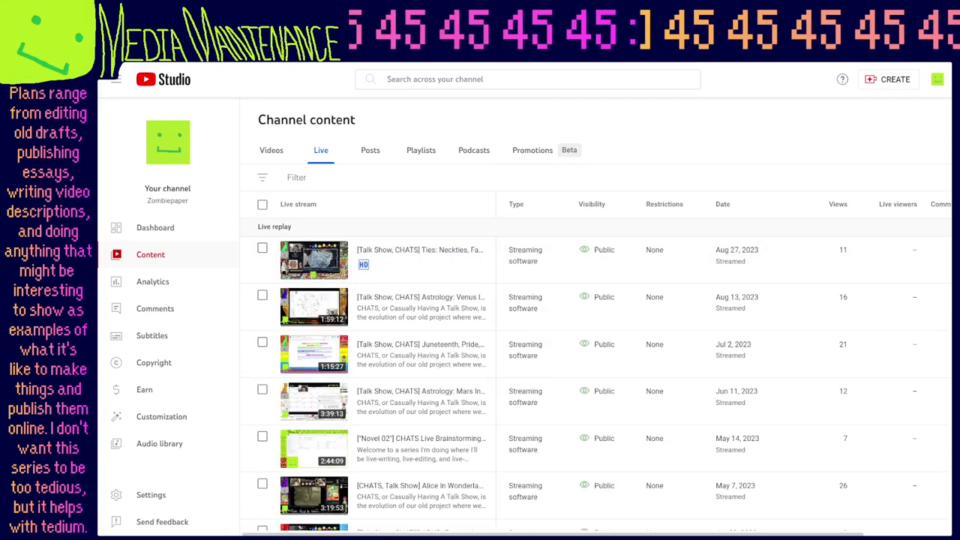
# Paste the stream link below the episode 45 paragraph in the Media Maintenance: Lead document and label it "Tie".
pyautogui.hotkey('alt', 'Tab')
pyautogui.hotkey('ctrl', 'Tab')
pyautogui.press('Return')
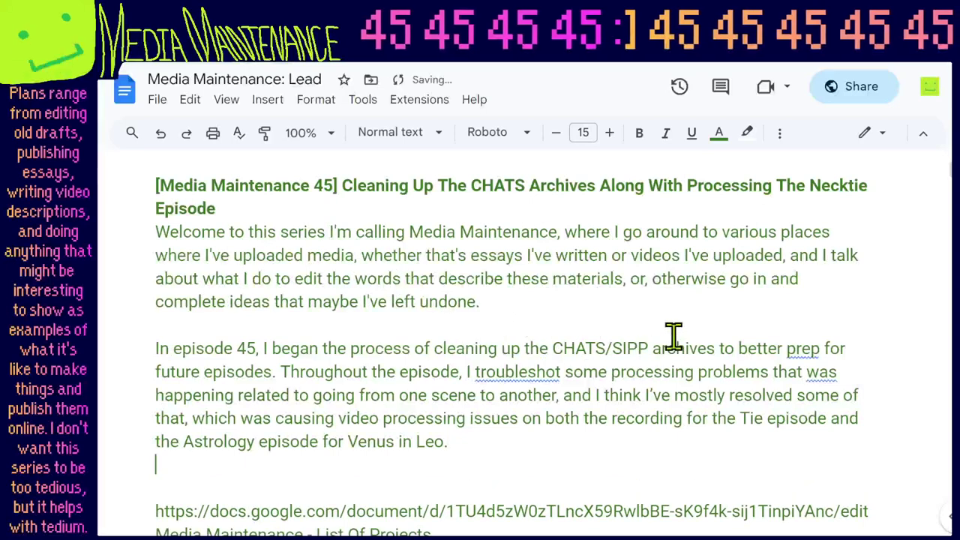
pyautogui.press('Return')
pyautogui.write('https://youtube.com/live/lexpmT1fs0Y')
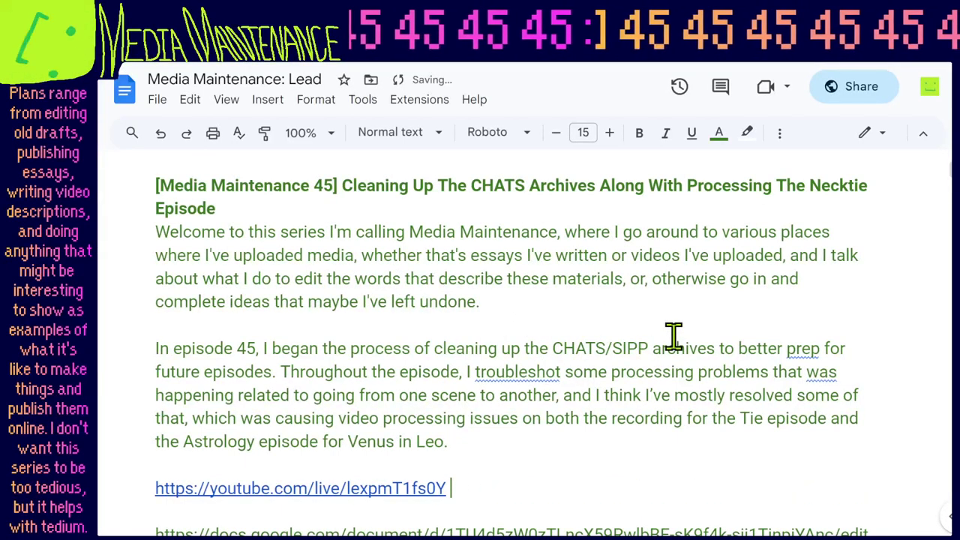
pyautogui.write('Tie')
pyautogui.press('Return')
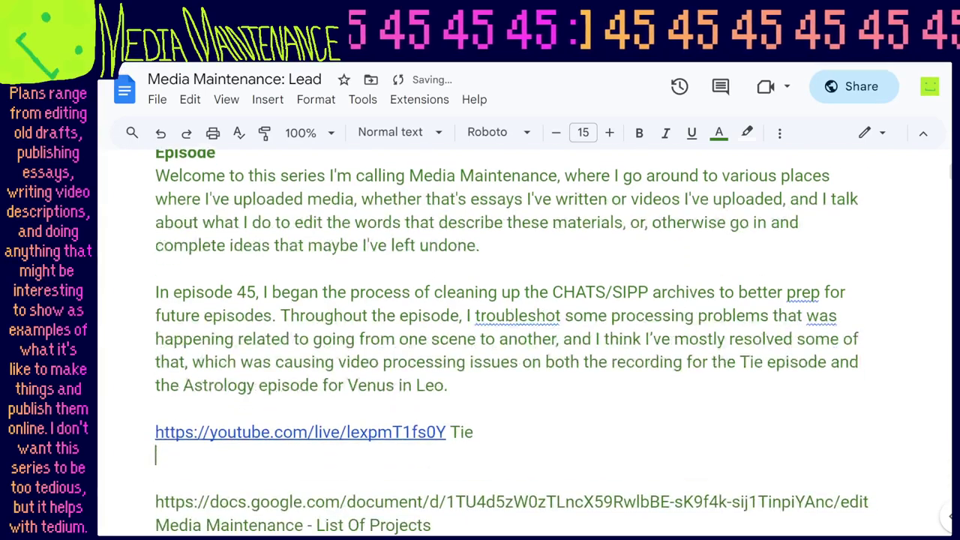
# Return to YouTube Studio and copy the link of the Aug 13, 2023 Astrology talk show stream about Venus in Leo.
pyautogui.hotkey('alt', 'Tab')
pyautogui.click(450, 318)
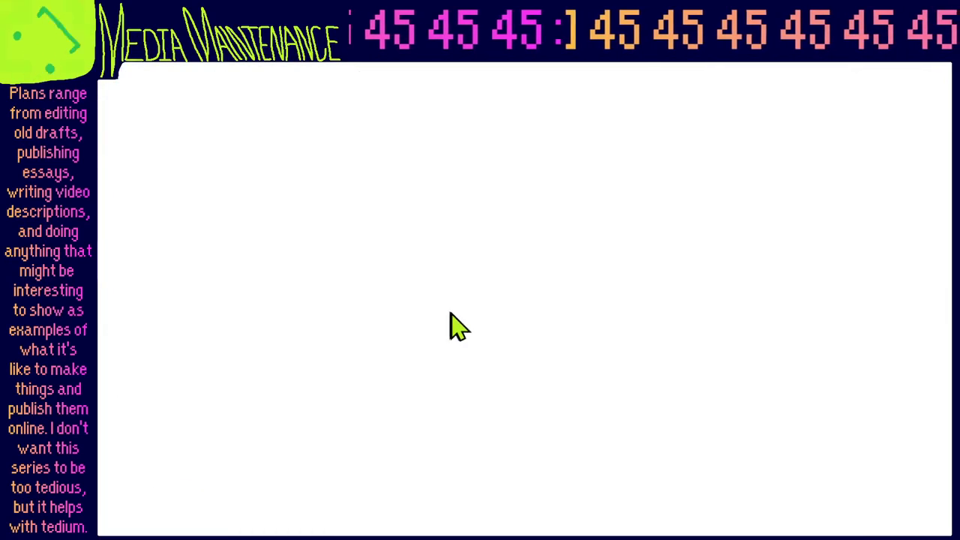
pyautogui.hotkey('ctrl', 'w')
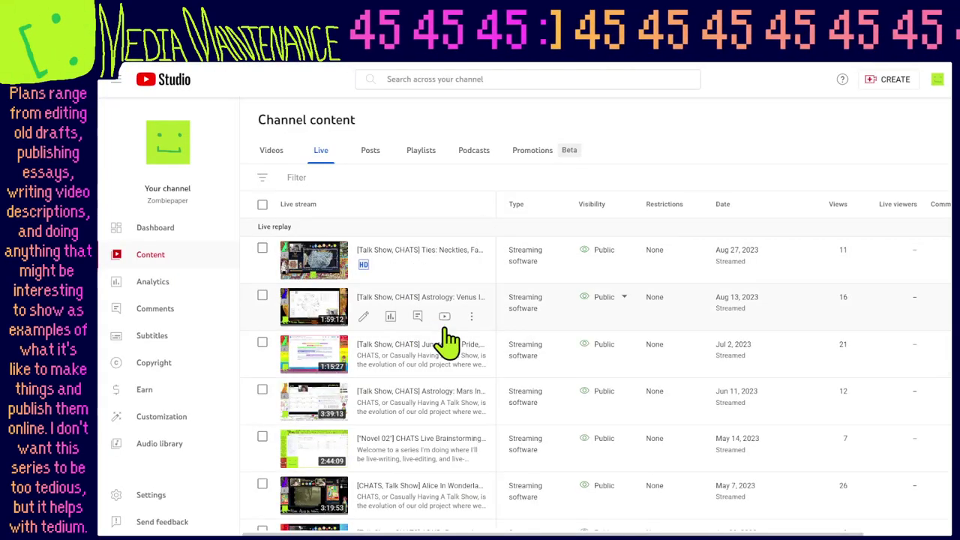
pyautogui.rightClick(449, 323)
pyautogui.click(491, 382)
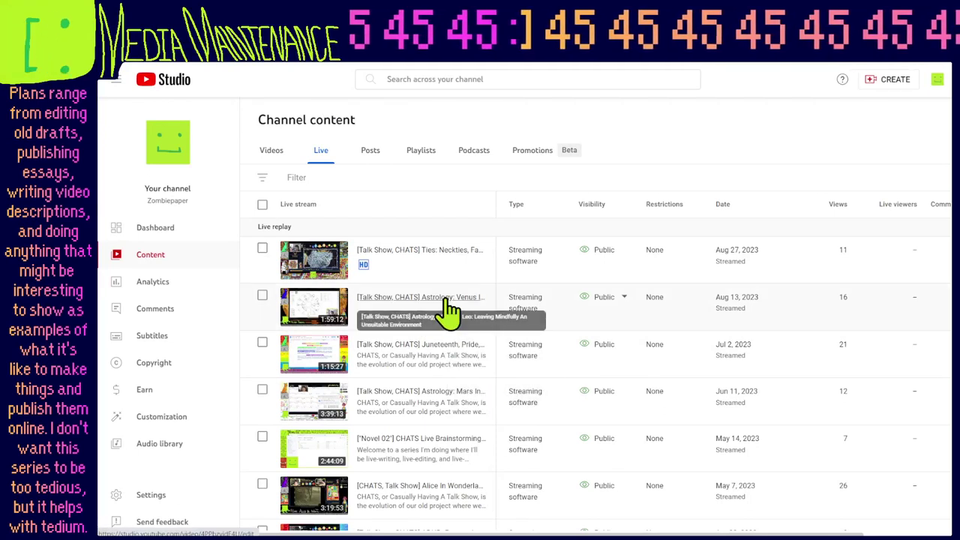
# Paste the astrology stream link on the line under the Tie link in the Lead document and label it "Venus in Leo".
pyautogui.hotkey('ctrl', 'Tab')
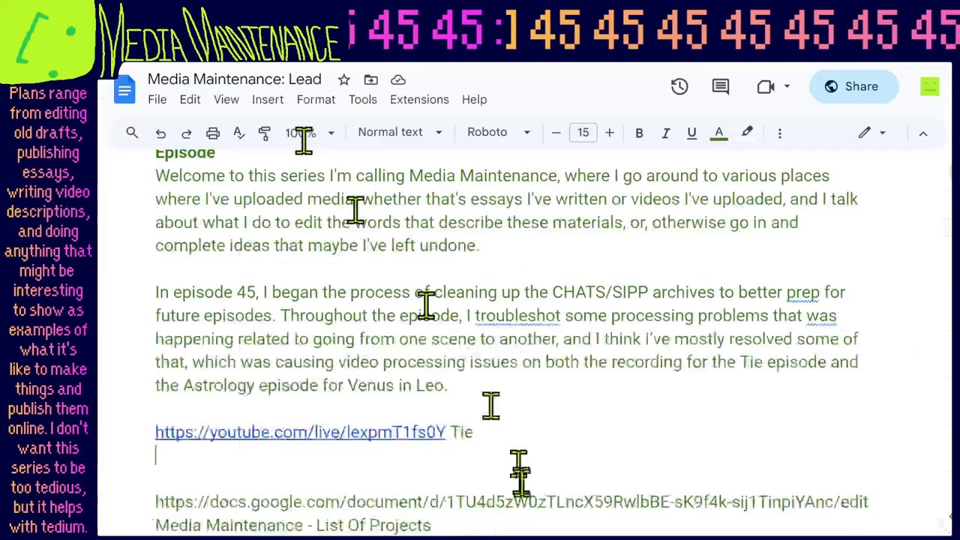
pyautogui.hotkey('ctrl', 'v')
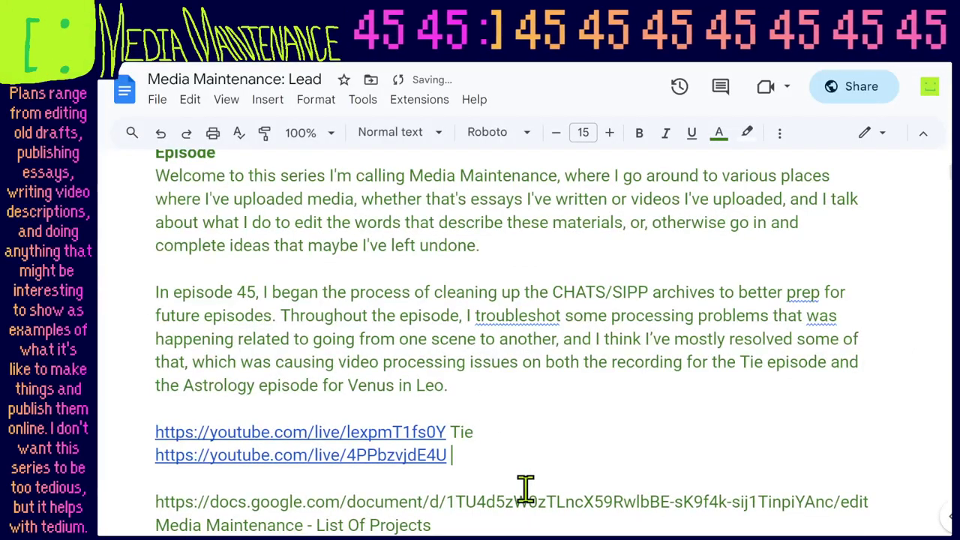
pyautogui.write('Venus in Leo')
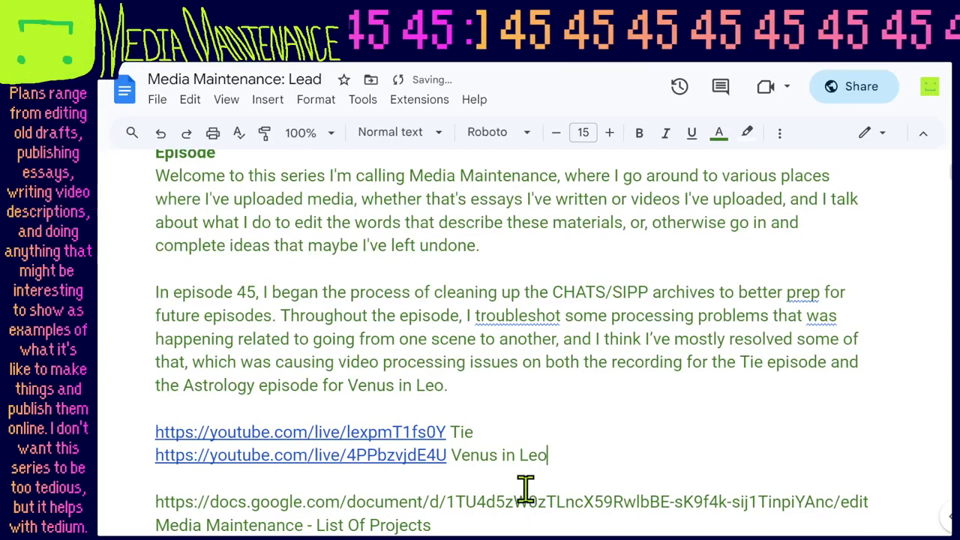
# Collapse the document's header to give the episode 45 title and description more room.
pyautogui.scroll(-5, 525, 487)
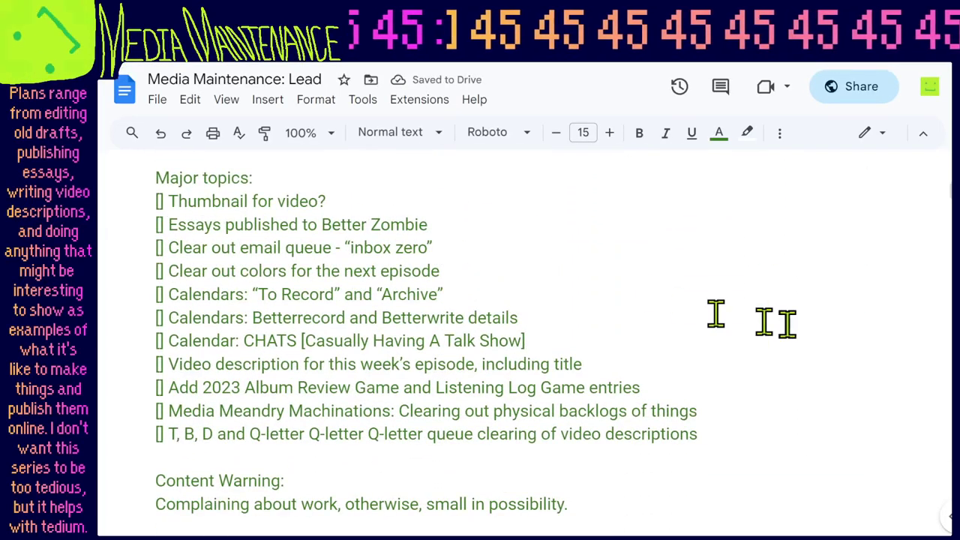
pyautogui.scroll(5, 786, 323)
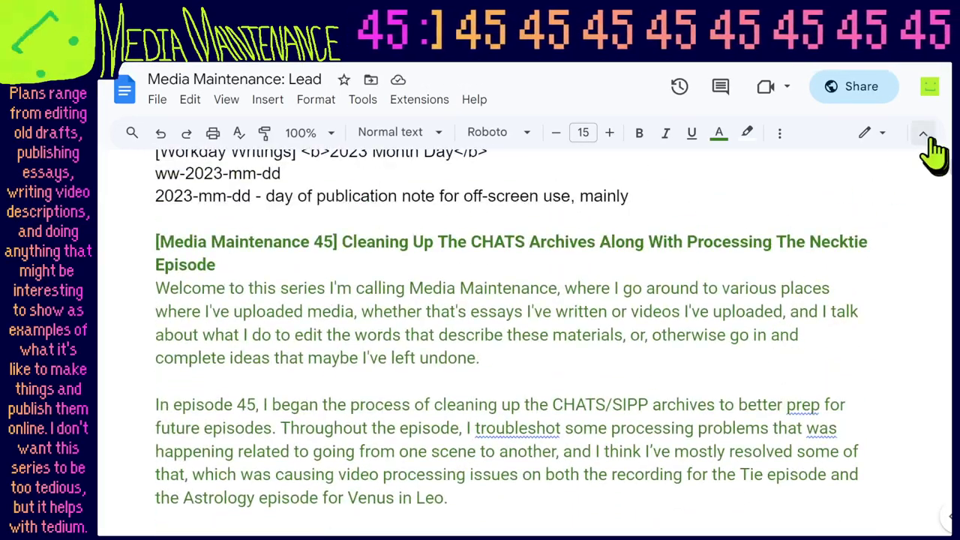
pyautogui.click(923, 135)
pyautogui.scroll(2, 904, 188)
pyautogui.scroll(-2, 904, 188)
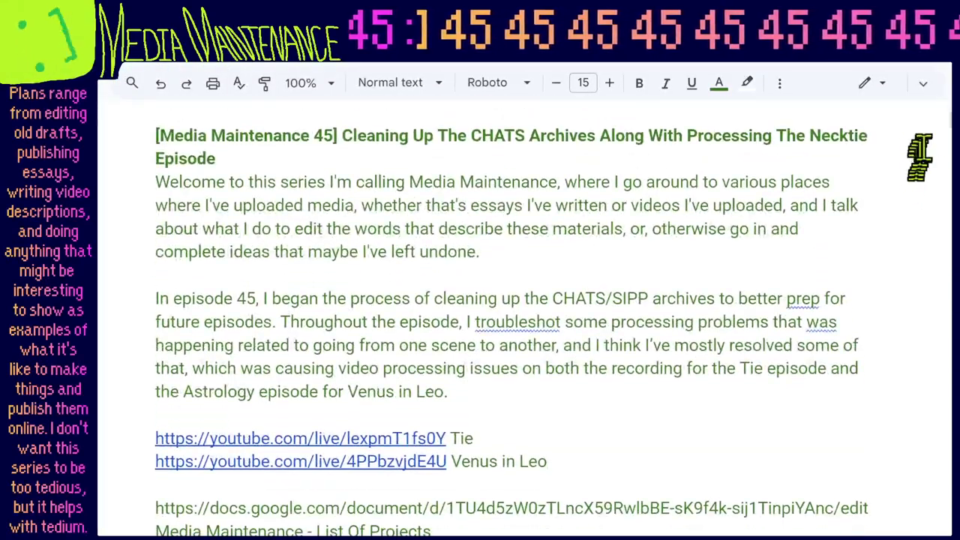
# Review the episode 45 description and check the grammar suggestions for "troubleshot", "prep" and "was" without applying them.
pyautogui.scroll(-1, 946, 120)
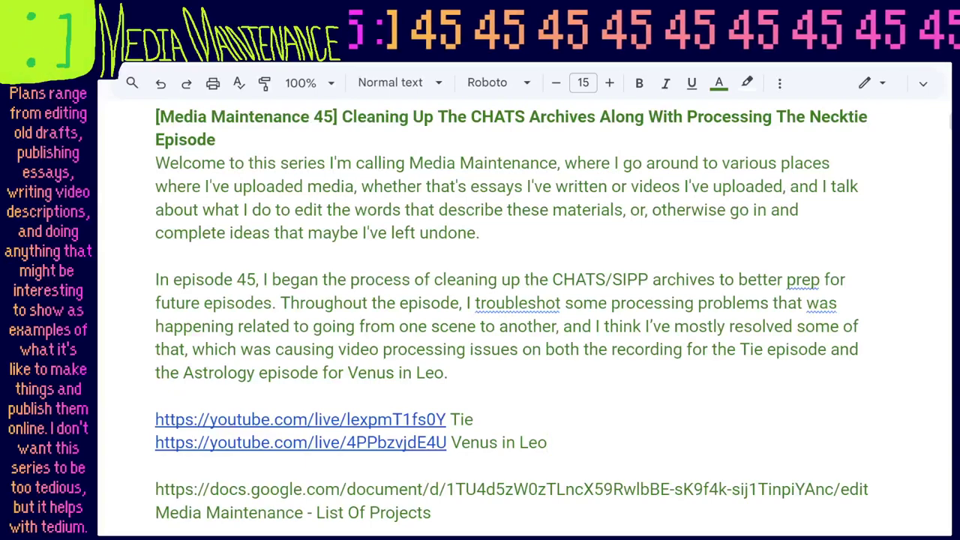
pyautogui.scroll(-6, 660, 225)
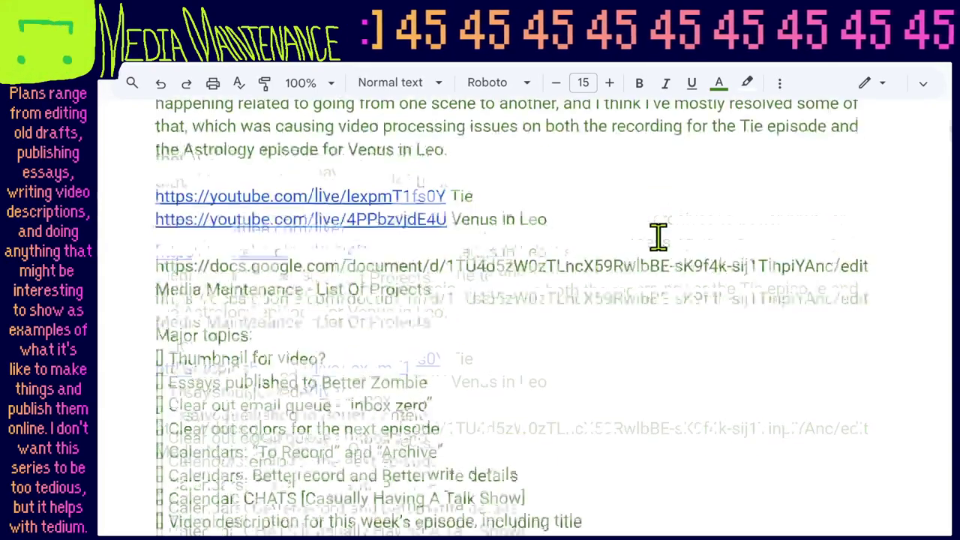
pyautogui.scroll(6, 658, 237)
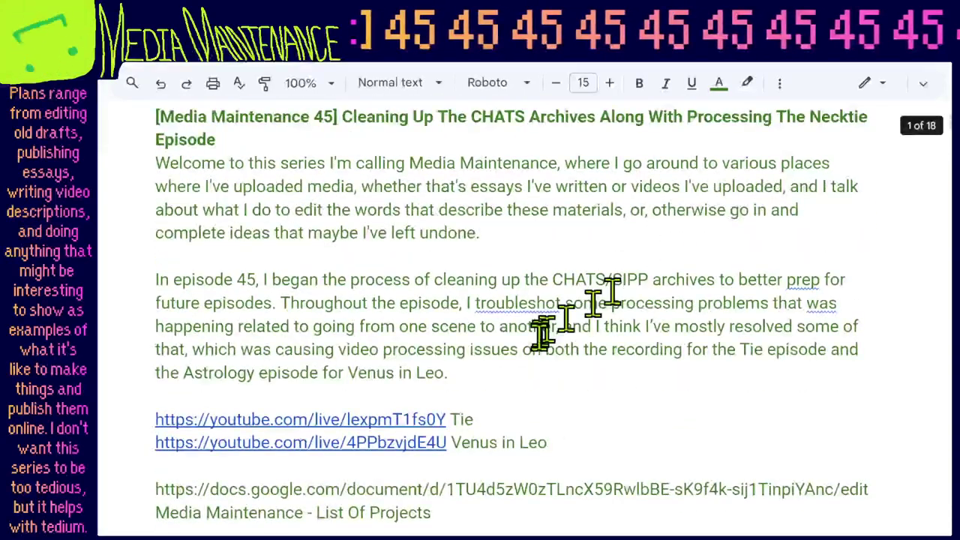
pyautogui.click(504, 304)
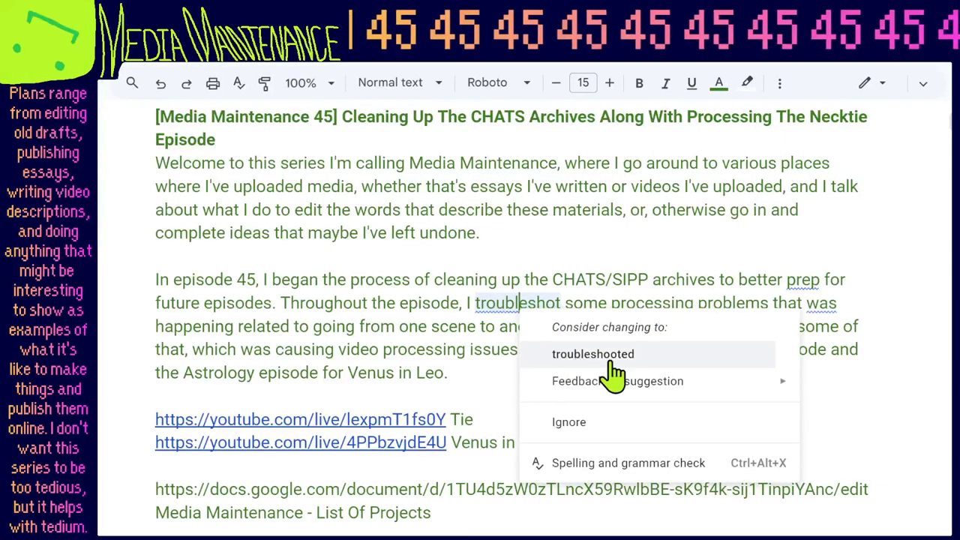
pyautogui.click(798, 280)
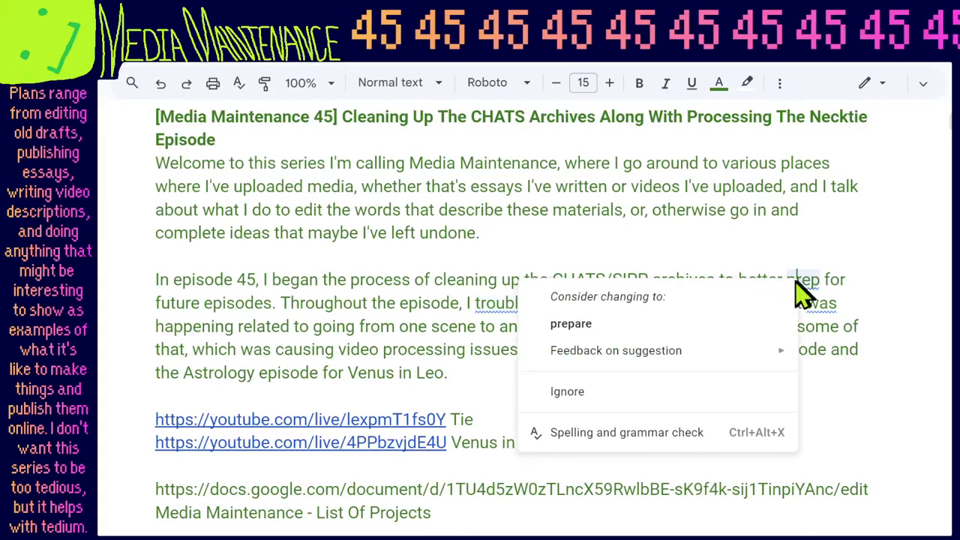
pyautogui.click(831, 315)
pyautogui.click(819, 303)
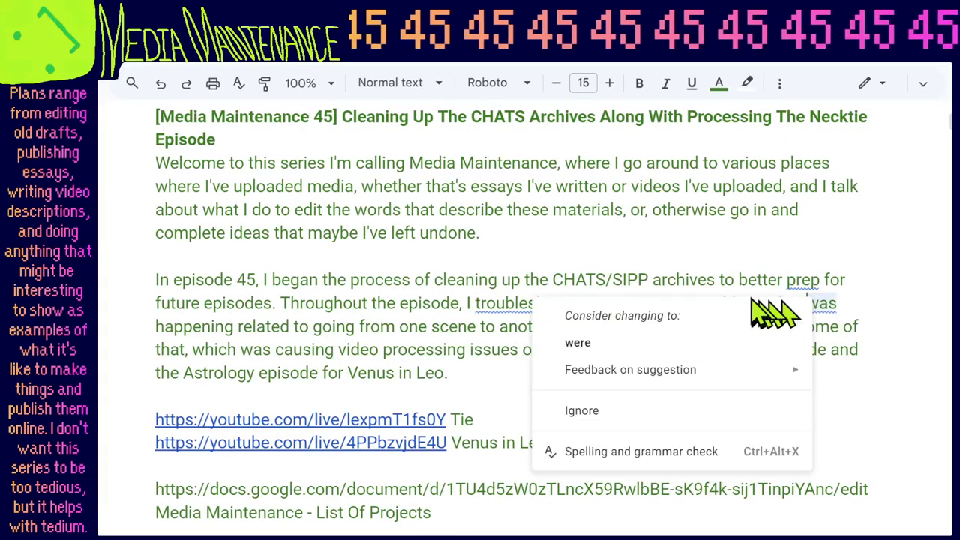
pyautogui.click(750, 279)
# Mark the "Thumbnail for video?" item under Major topics with a 1 in its brackets.
pyautogui.scroll(-3, 554, 346)
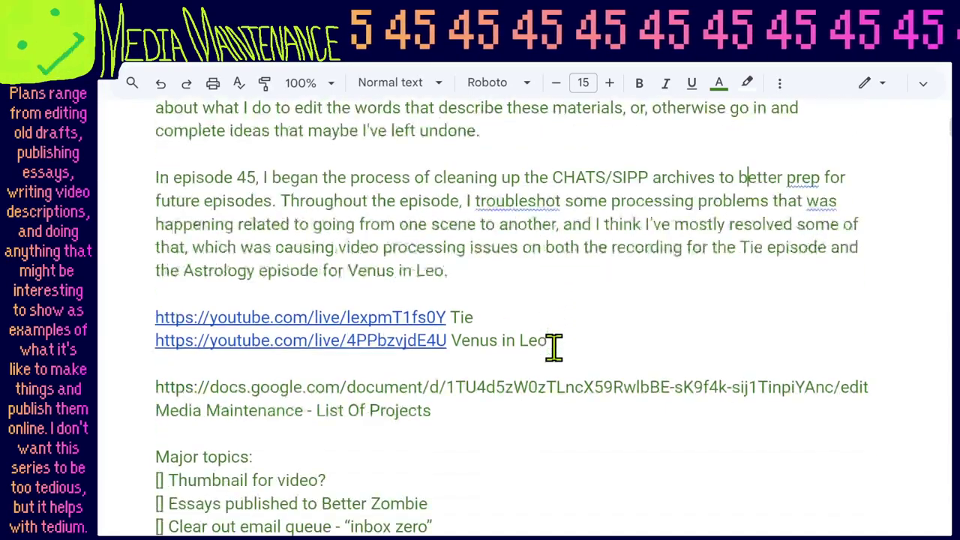
pyautogui.scroll(-2, 553, 346)
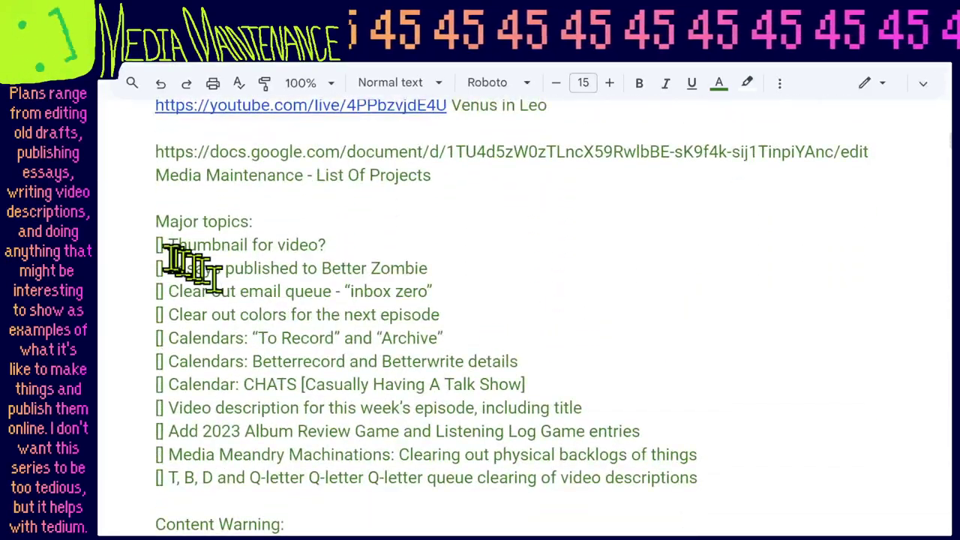
pyautogui.write('1')
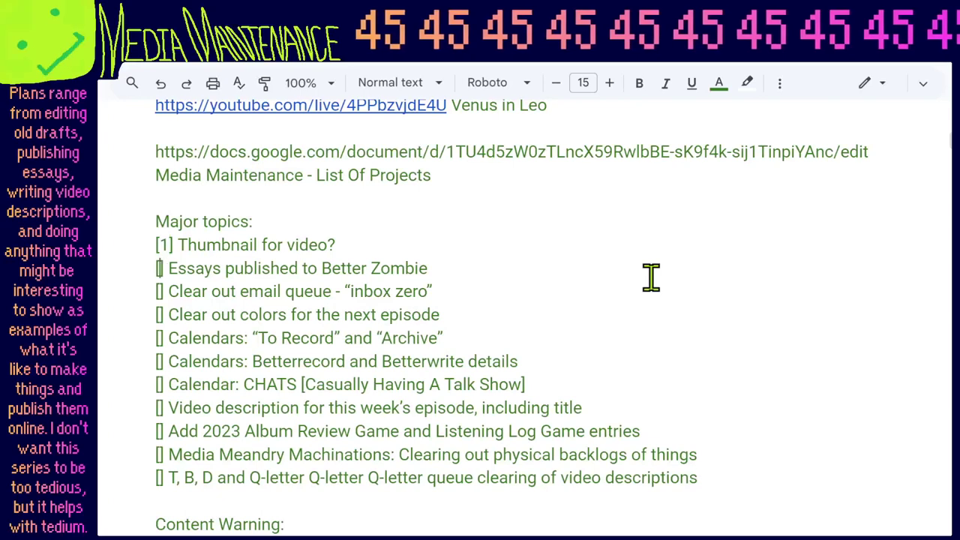
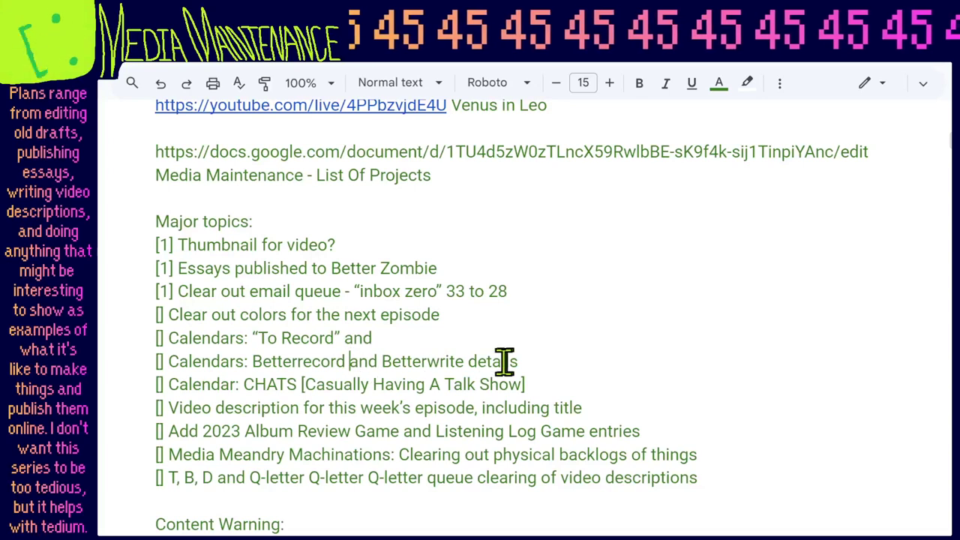
pyautogui.write('"Archive"')
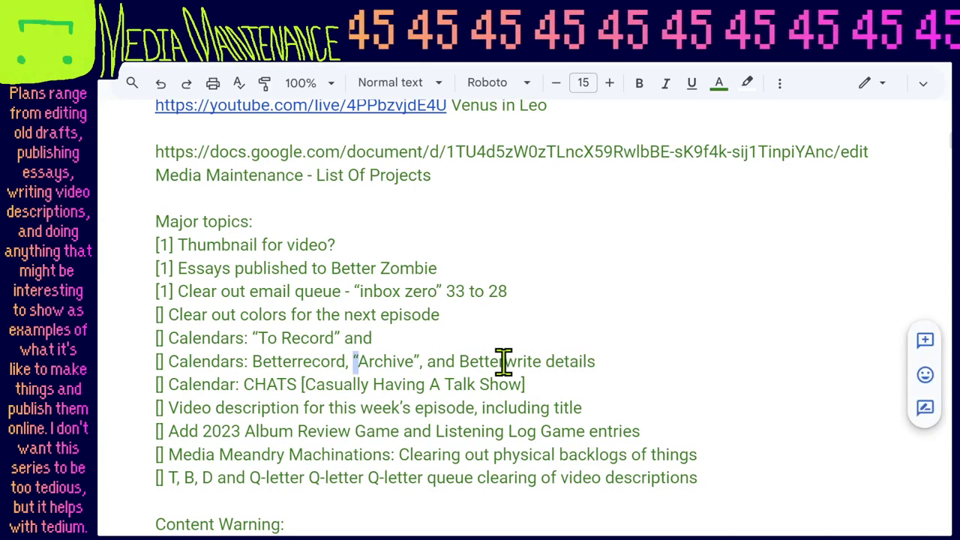
pyautogui.press('BackSpace')
pyautogui.write('Be')
pyautogui.hotkey('ctrl', 'z')
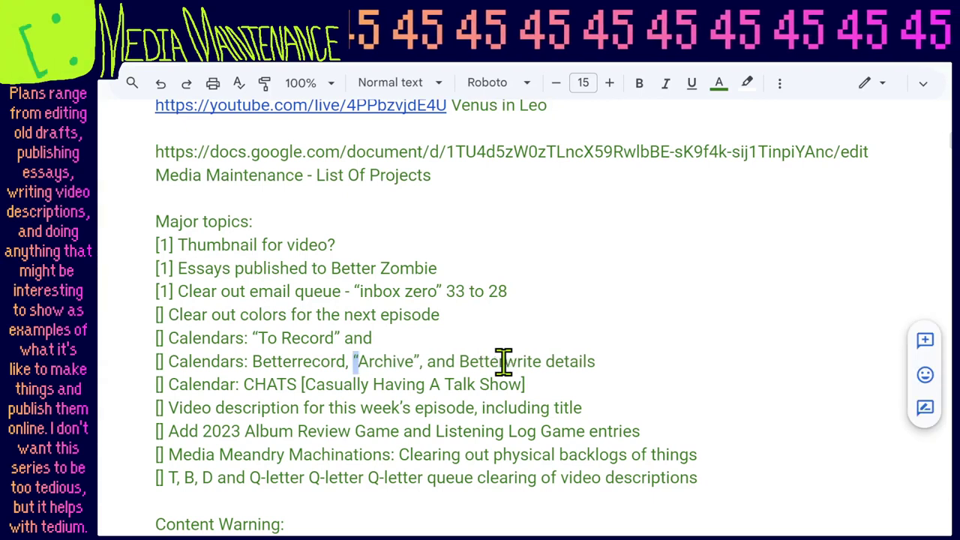
pyautogui.hotkey('ctrl', 'z')
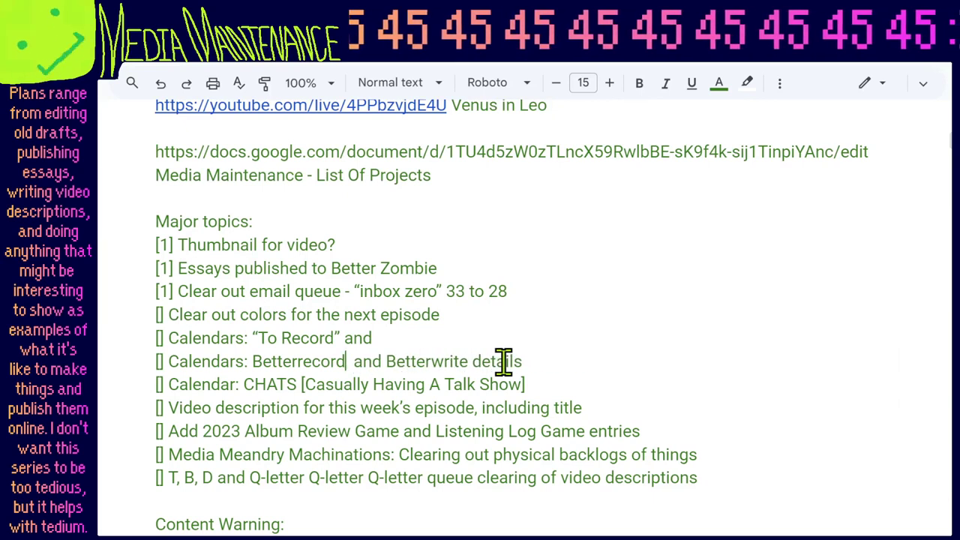
# Reword the second calendars item under Major topics as "Calendars: Betterrecord and “Archive,” and Betterwrite", dropping the word "details".
pyautogui.write('and "Archive"')
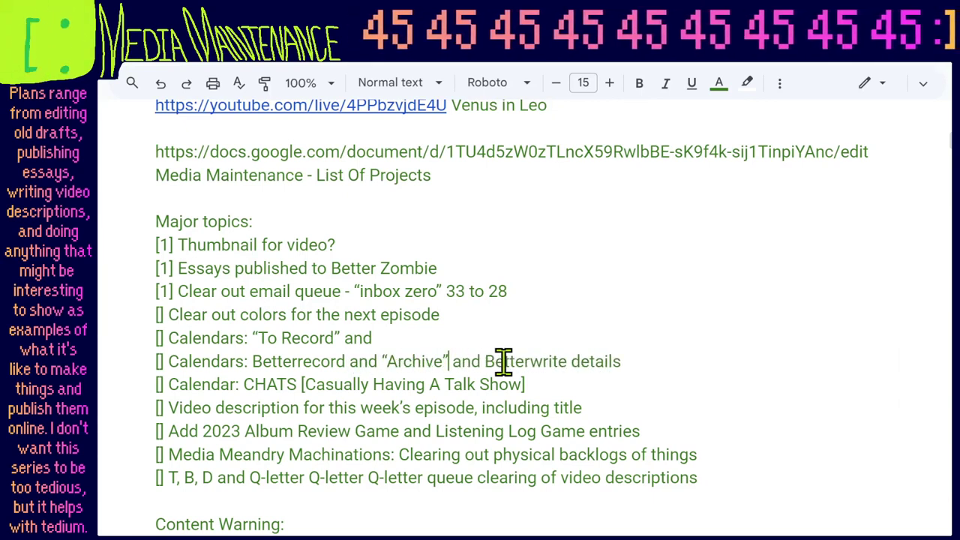
pyautogui.write(',')
pyautogui.press('Delete')
pyautogui.press('Delete')
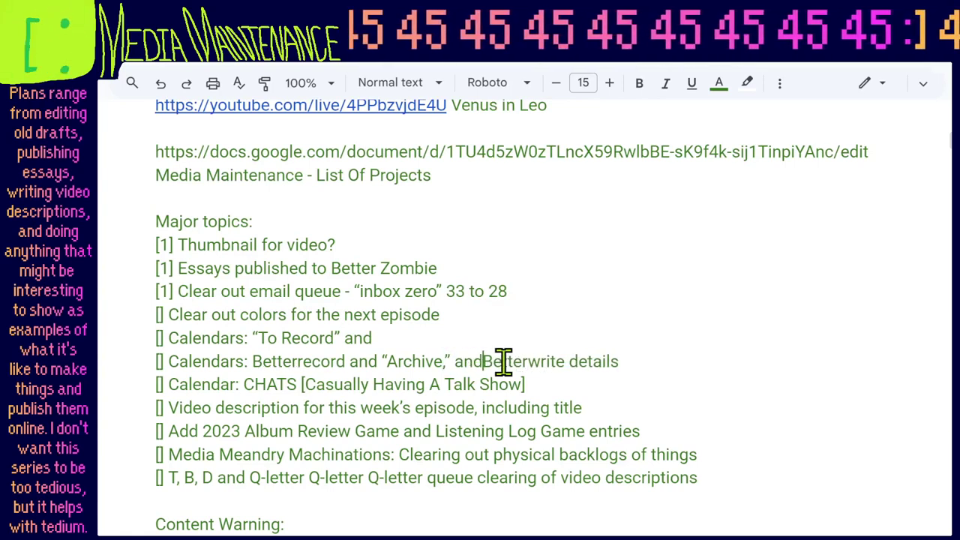
pyautogui.hotkey('shift', 'End')
pyautogui.press('Delete')
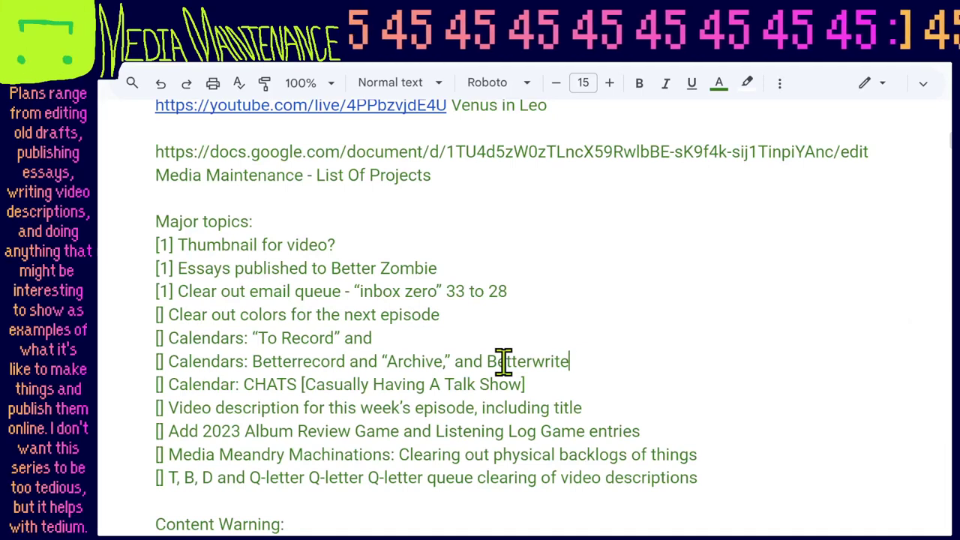
# Move the "Calendars: Betterrecord and “Archive,” and Betterwrite" item directly below the "Calendar: CHATS [Casually Having A Talk Show]" item.
pyautogui.hotkey('shift', 'Home')
pyautogui.hotkey('ctrl', 'c')
pyautogui.press('BackSpace')
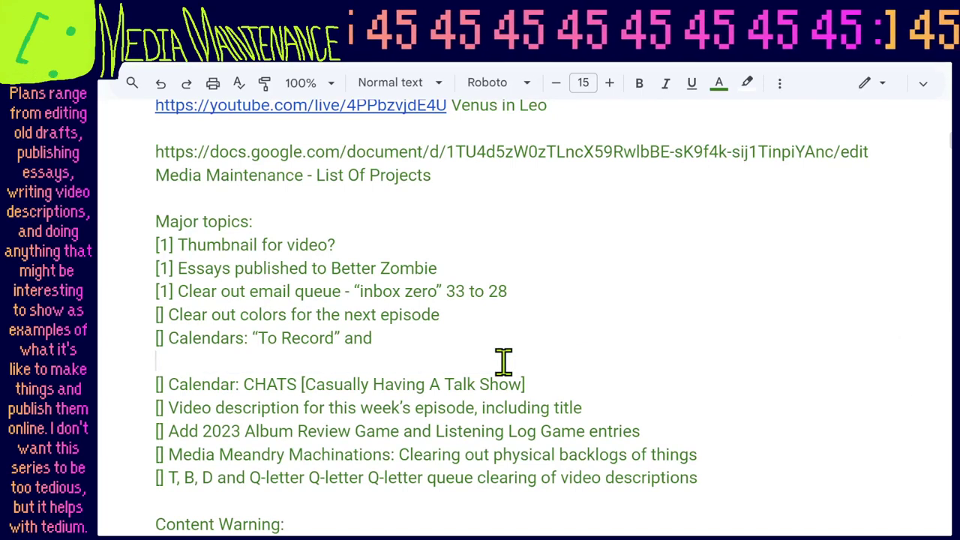
pyautogui.press('Return')
pyautogui.hotkey('ctrl', 'v')
# Delete the leftover "Calendars: “To Record” and" item and the blank line beneath it from Major topics.
pyautogui.click(503, 361)
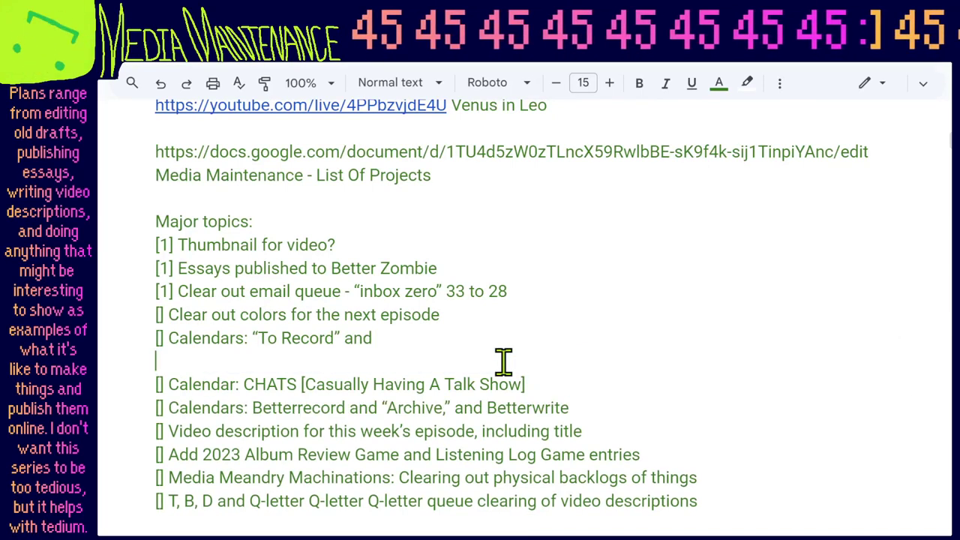
pyautogui.hotkey('shift', 'Up')
pyautogui.press('BackSpace')
pyautogui.press('Delete')
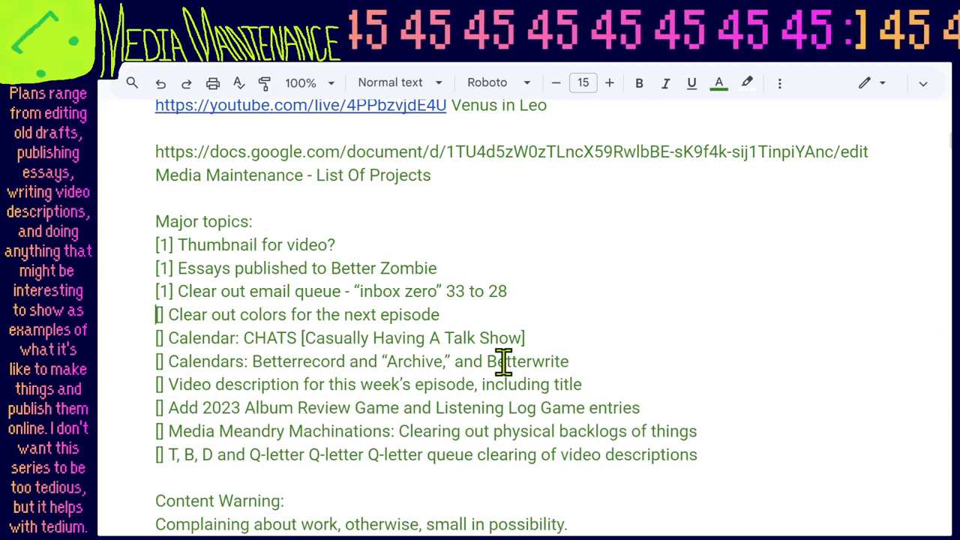
pyautogui.press('Down')
pyautogui.hotkey('shift', 'Down')
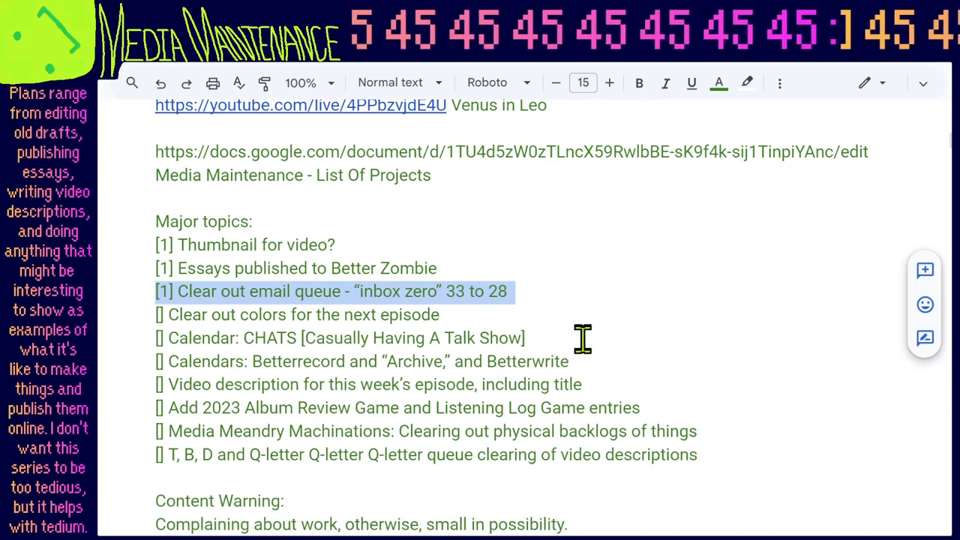
# Copy the CHATS, Betterrecord calendars and video description items and paste them over the CHATS line in the template table's Major topics.
pyautogui.moveTo(599, 379); pyautogui.dragTo(622, 321)
pyautogui.hotkey('ctrl', 'c')
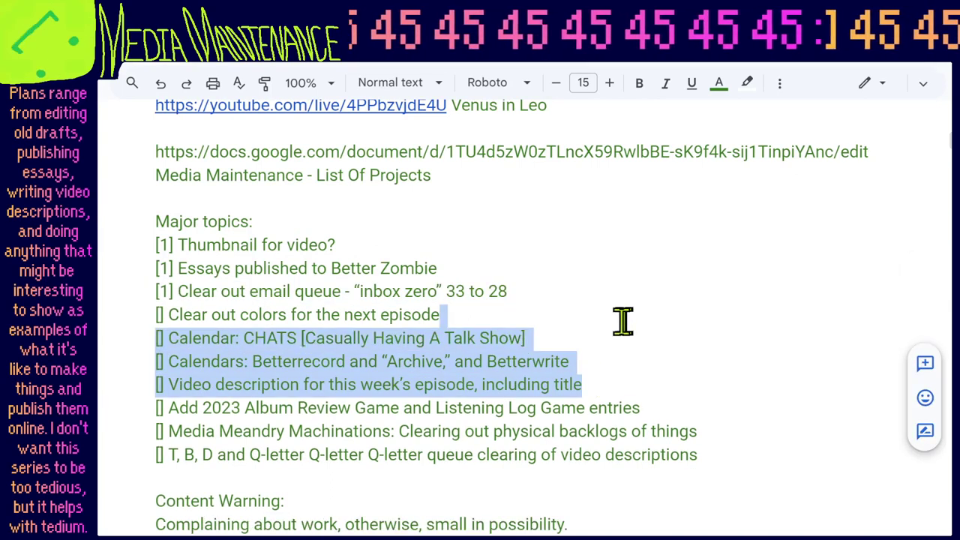
pyautogui.scroll(-10, 604, 338)
pyautogui.scroll(-12, 601, 341)
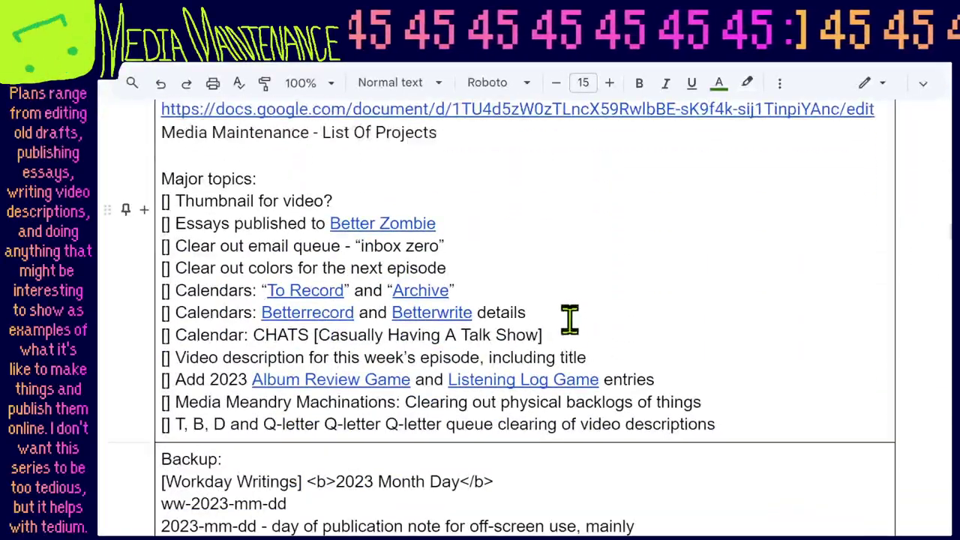
pyautogui.moveTo(633, 338); pyautogui.dragTo(646, 323)
pyautogui.hotkey('ctrl', 'v')
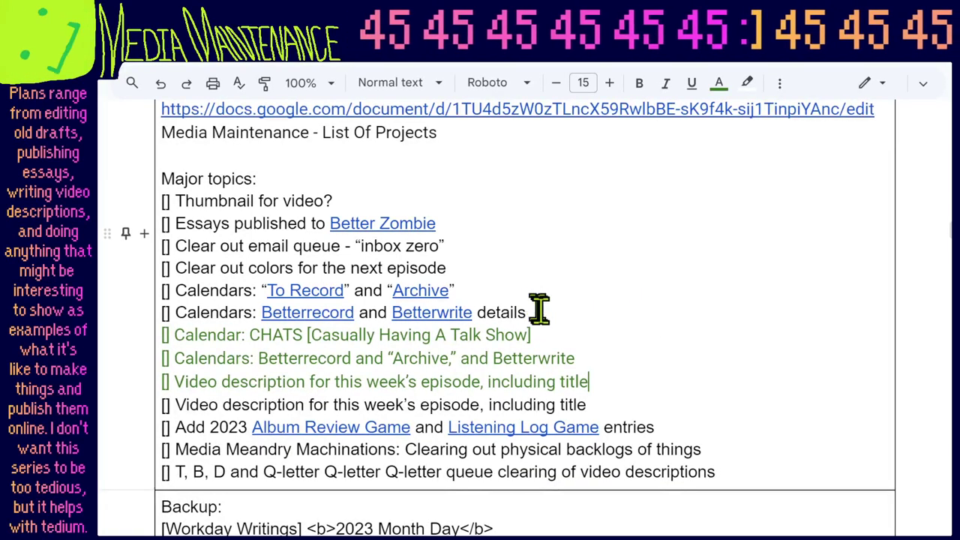
pyautogui.hotkey('ctrl', 'z')
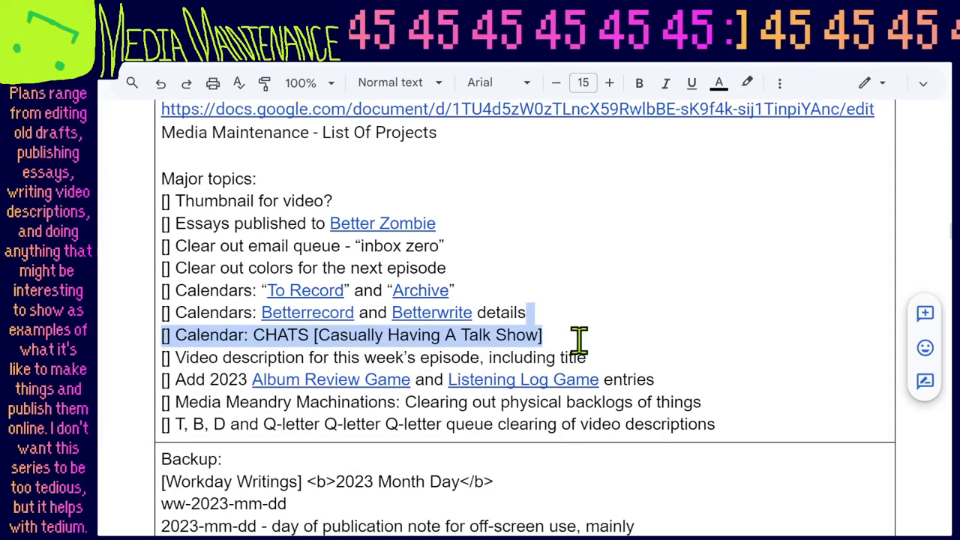
pyautogui.hotkey('ctrl', 'v')
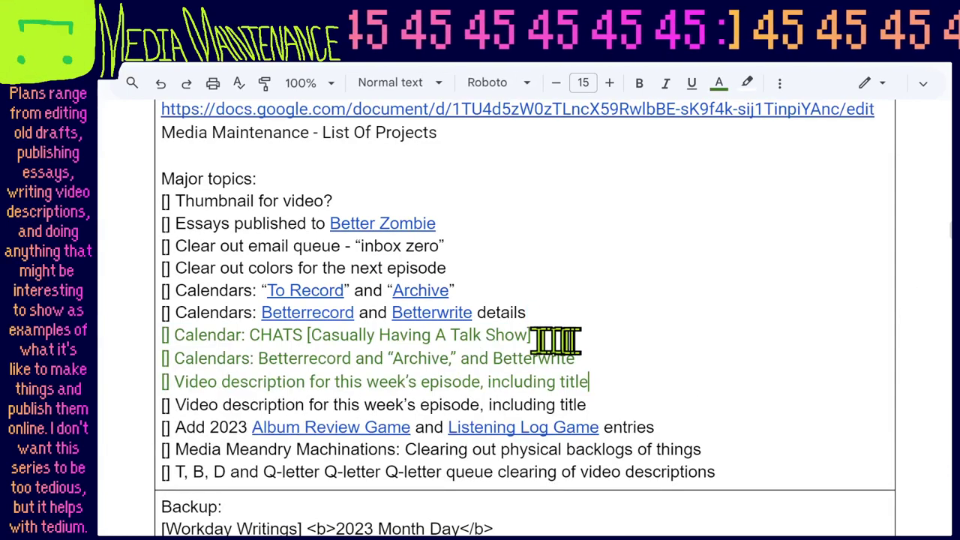
# Expand the document's header again and set the font of the entire document to Arial.
pyautogui.click(504, 334)
pyautogui.click(928, 94)
pyautogui.scroll(-3, 613, 270)
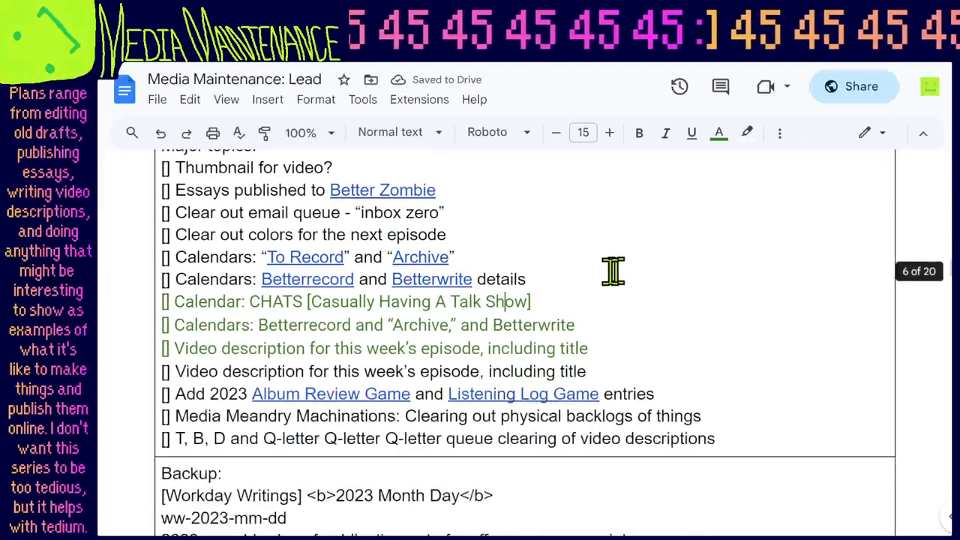
pyautogui.click(508, 251)
pyautogui.click(507, 274)
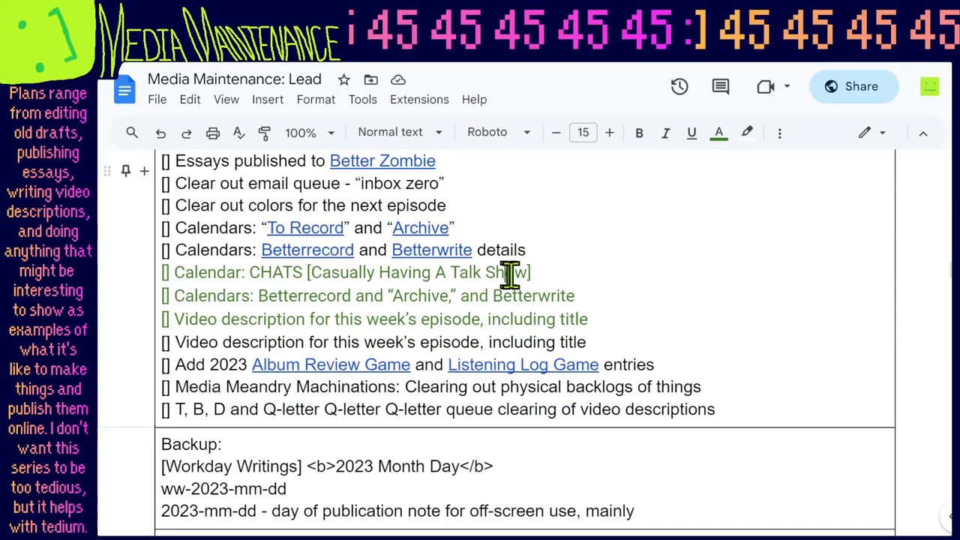
pyautogui.click(280, 207)
pyautogui.hotkey('ctrl', 'a')
pyautogui.click(520, 132)
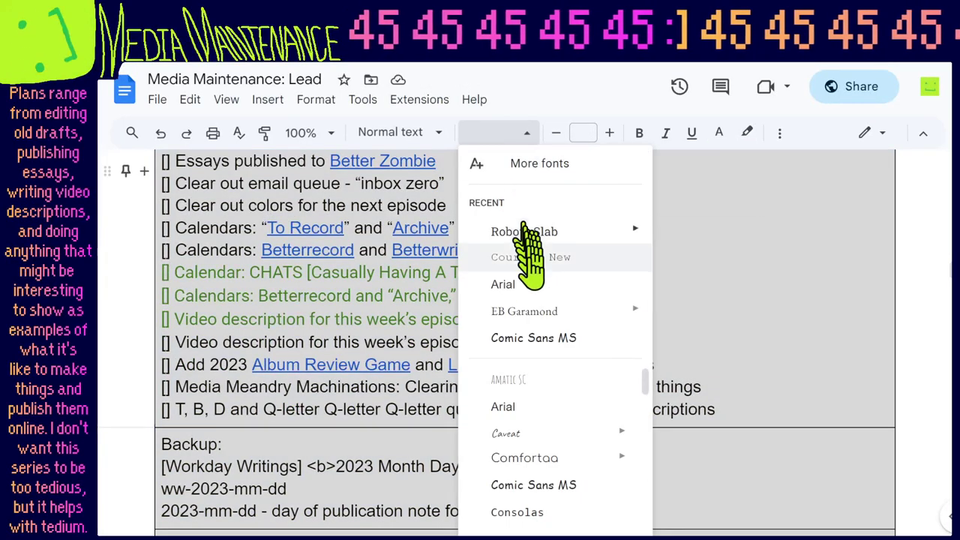
pyautogui.click(527, 285)
pyautogui.scroll(5, 529, 259)
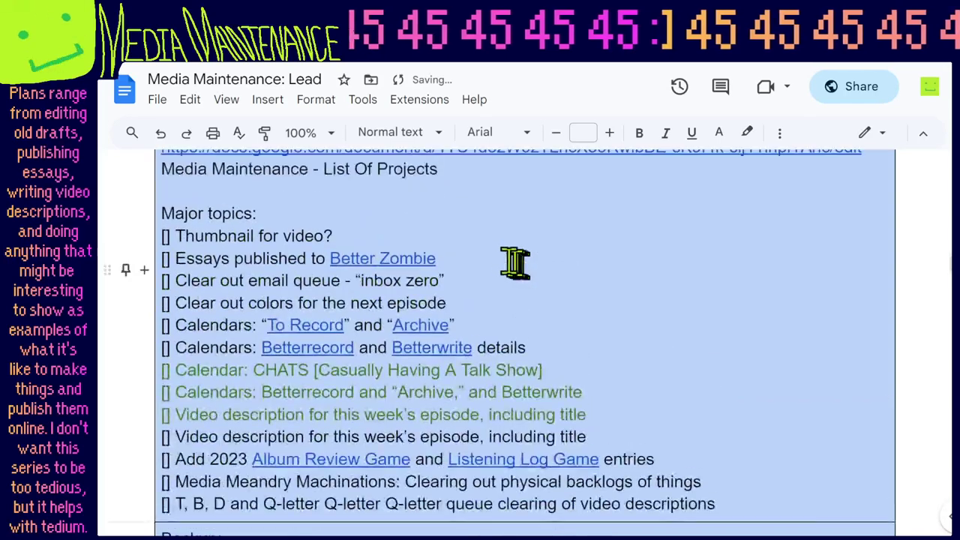
pyautogui.click(322, 281)
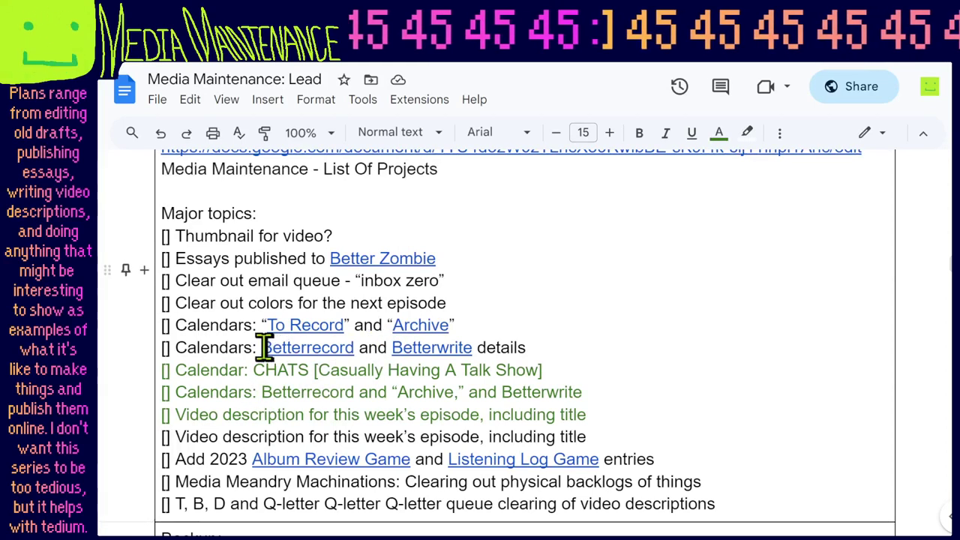
# Move the linked word "Betterrecord" from the black template calendars line over its plain counterpart in the green calendars line, keeping the space after it.
pyautogui.moveTo(264, 348); pyautogui.dragTo(354, 347)
pyautogui.press('BackSpace')
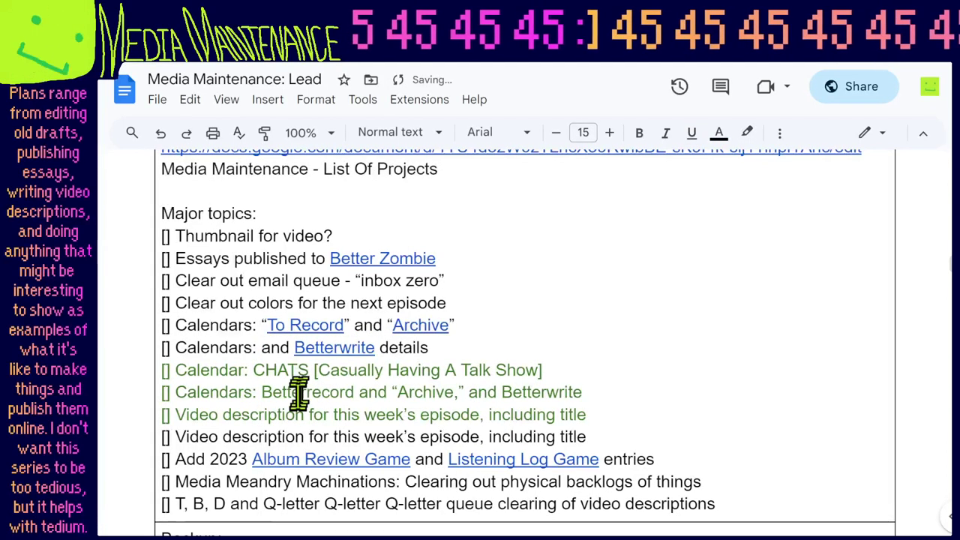
pyautogui.hotkey('ctrl', 'z')
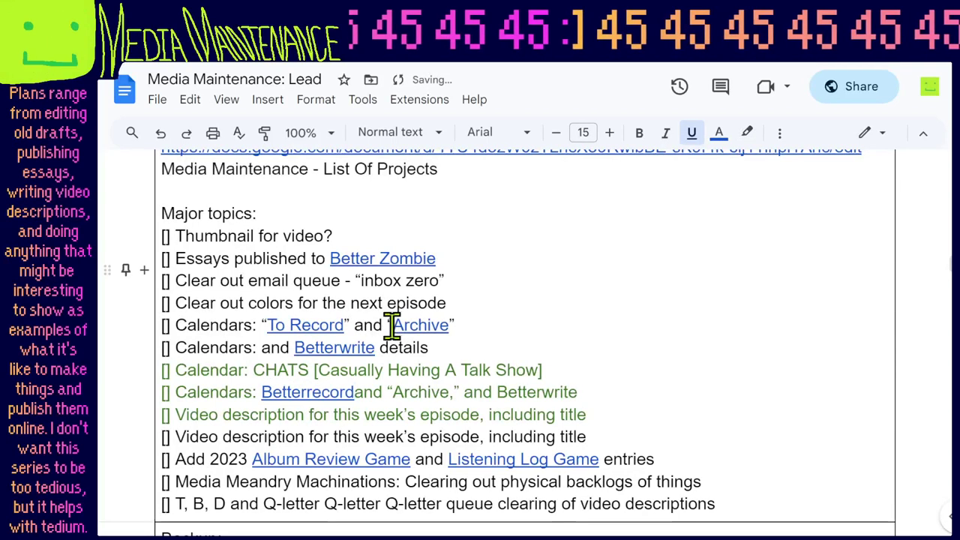
pyautogui.hotkey('ctrl', 'z')
pyautogui.hotkey('ctrl', 'y')
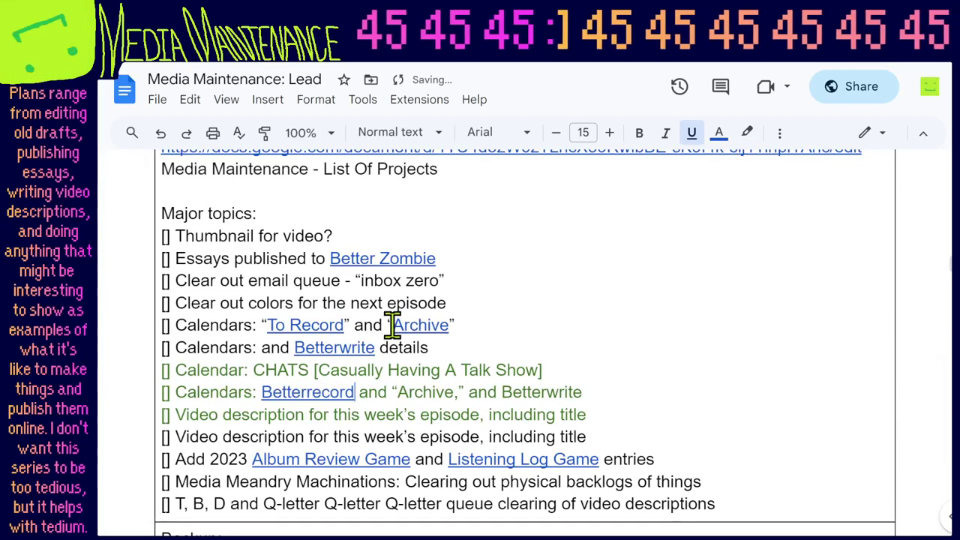
# Move the linked word "Archive" from the template's "To Record" line over the plain "Archive" in the green calendars line.
pyautogui.moveTo(393, 325); pyautogui.dragTo(440, 326)
pyautogui.press('BackSpace')
pyautogui.moveTo(398, 392); pyautogui.dragTo(450, 391)
# Move the linked word "Betterwrite" from the black calendars details line over the plain "Betterwrite" in the green calendars line.
pyautogui.moveTo(376, 348); pyautogui.dragTo(300, 347)
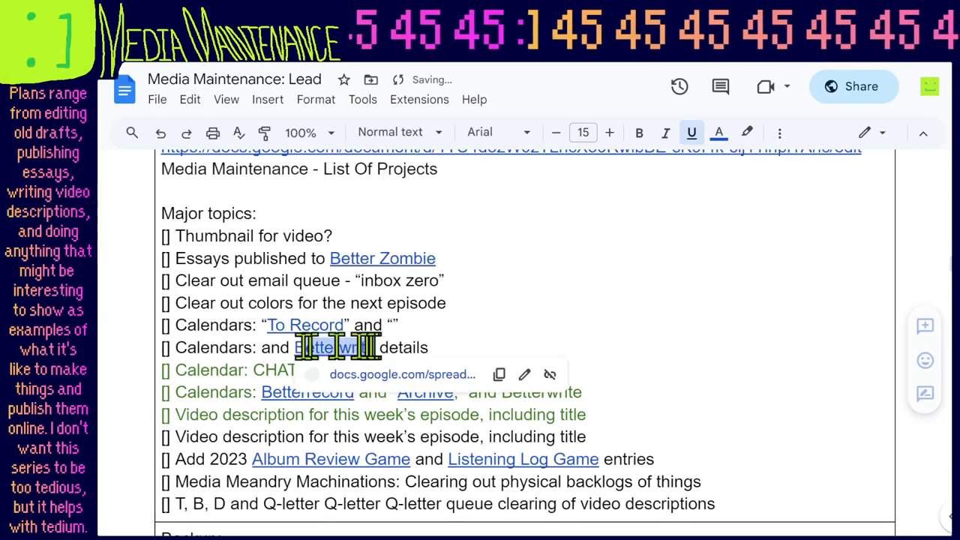
pyautogui.hotkey('ctrl', 'x')
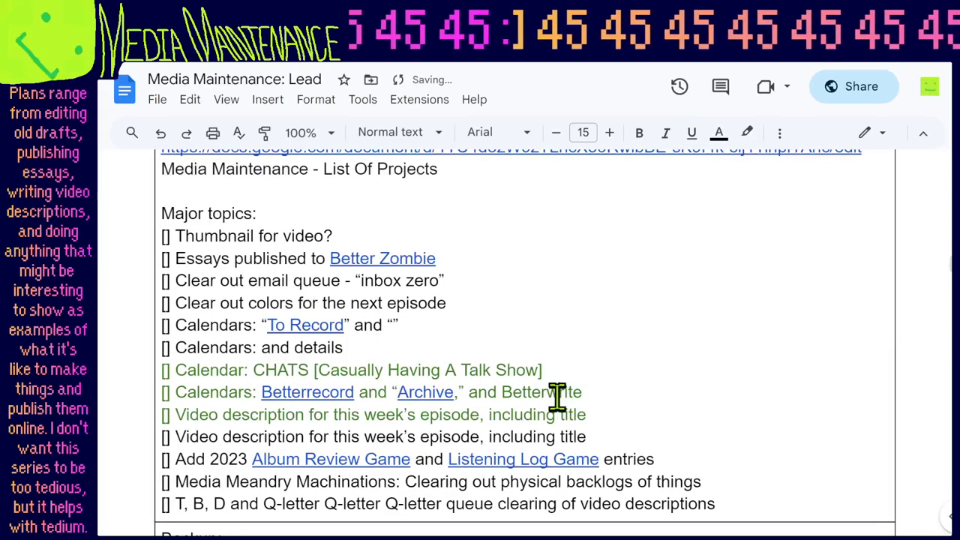
pyautogui.doubleClick(557, 393)
pyautogui.hotkey('ctrl', 'v')
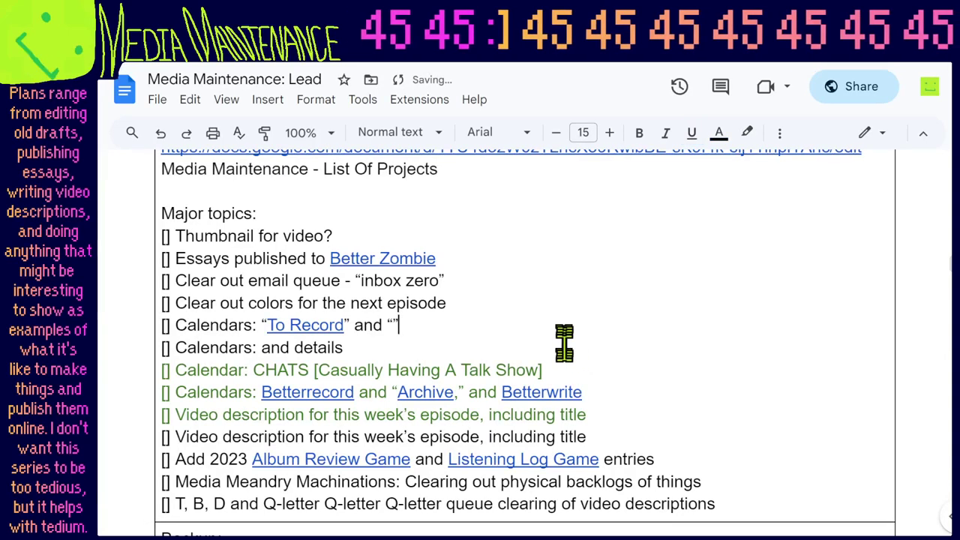
# Delete the two leftover black calendars lines and the duplicate black video description item from the template's Major topics.
pyautogui.moveTo(564, 343); pyautogui.dragTo(574, 314)
pyautogui.press('BackSpace')
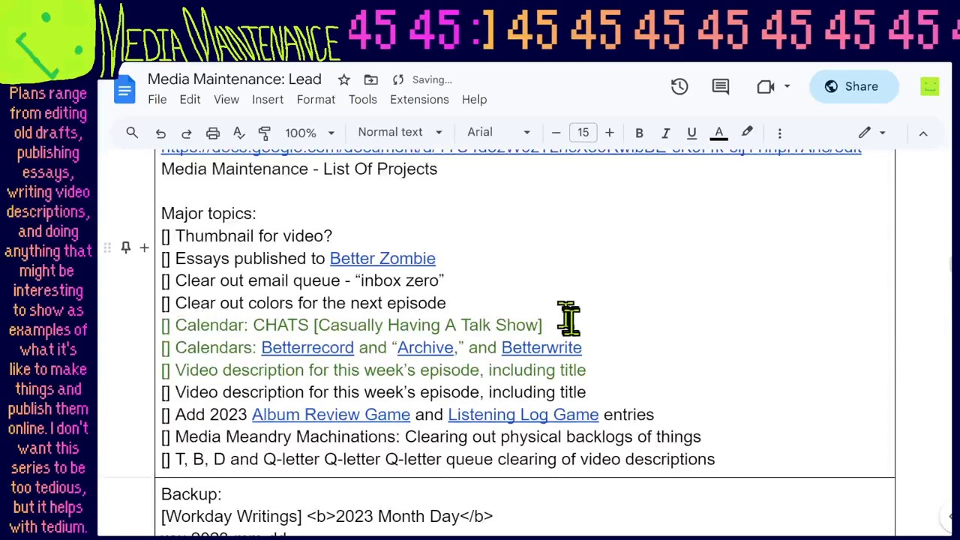
pyautogui.moveTo(602, 396); pyautogui.dragTo(585, 300)
pyautogui.press('BackSpace')
# Set the text colour of the template's CHATS, Betterrecord calendars and video description items to black.
pyautogui.click(718, 132)
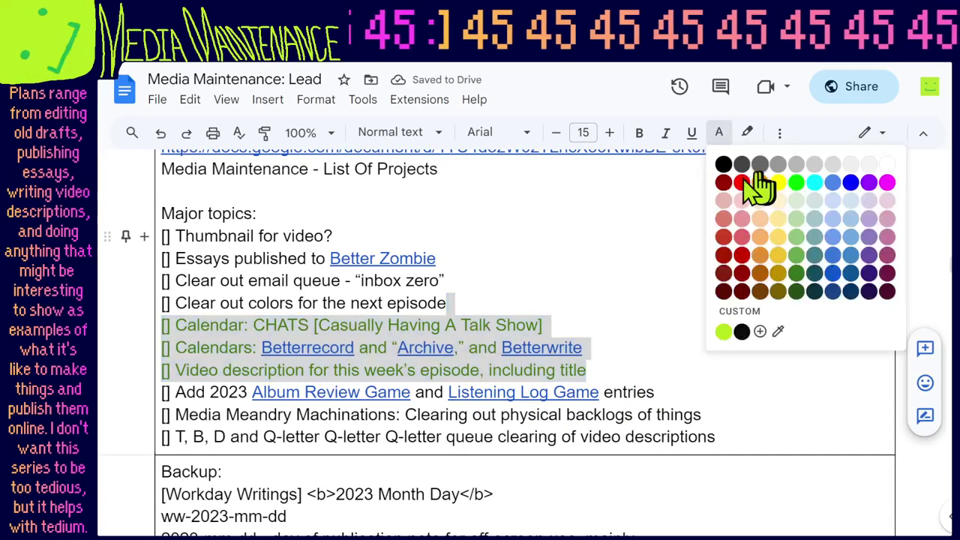
pyautogui.click(723, 164)
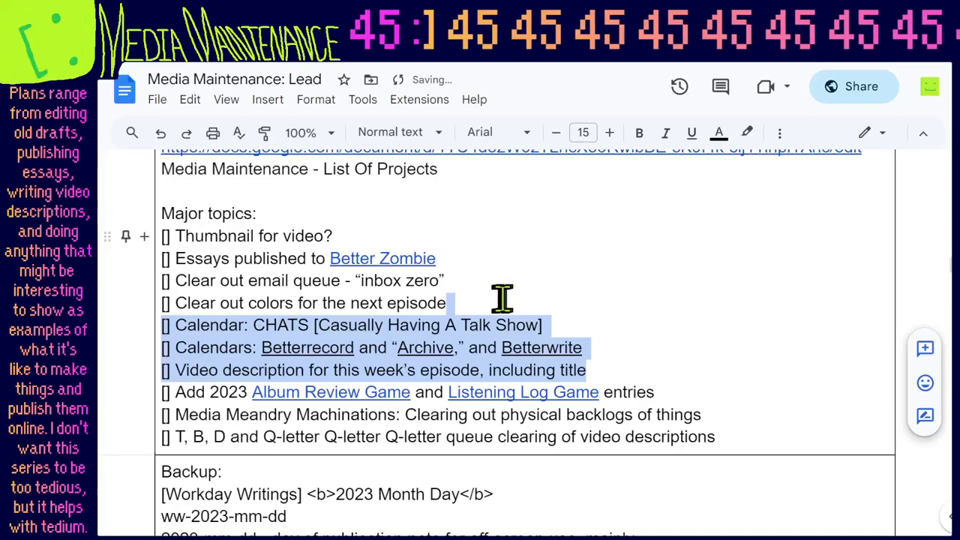
# Colour the template's entire Major topics list, including its heading, the same dark green as the episode description text.
pyautogui.moveTo(701, 415); pyautogui.dragTo(162, 235)
pyautogui.scroll(15, 617, 270)
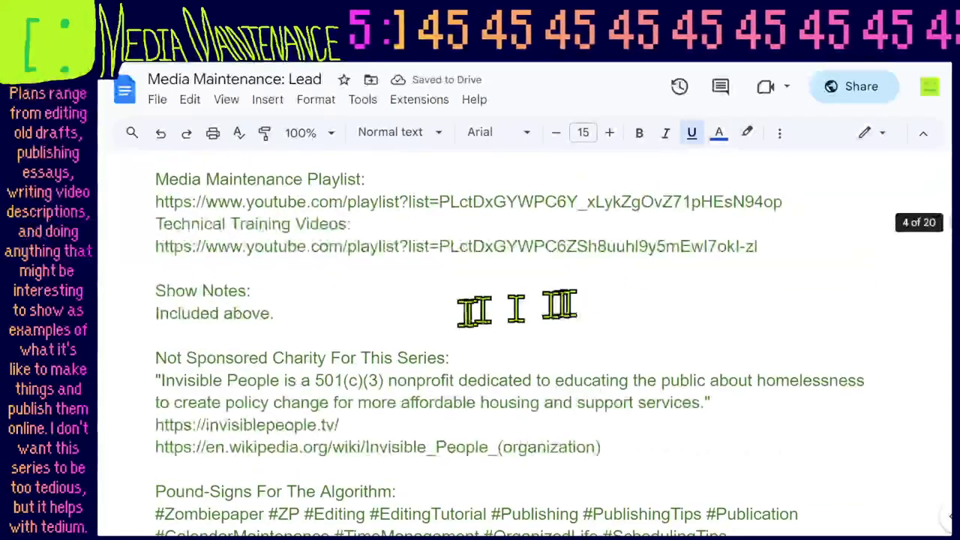
pyautogui.scroll(-1, 516, 307)
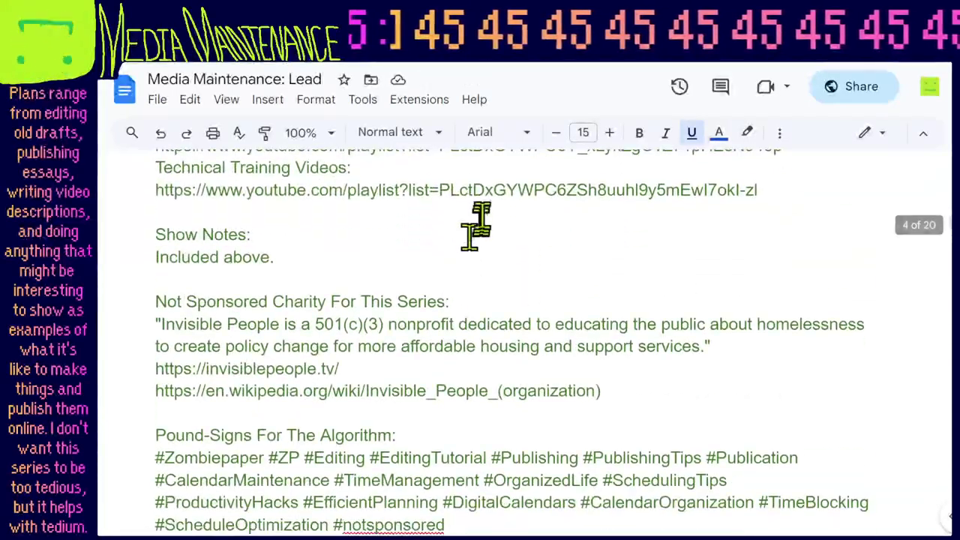
pyautogui.click(719, 135)
pyautogui.scroll(-10, 470, 332)
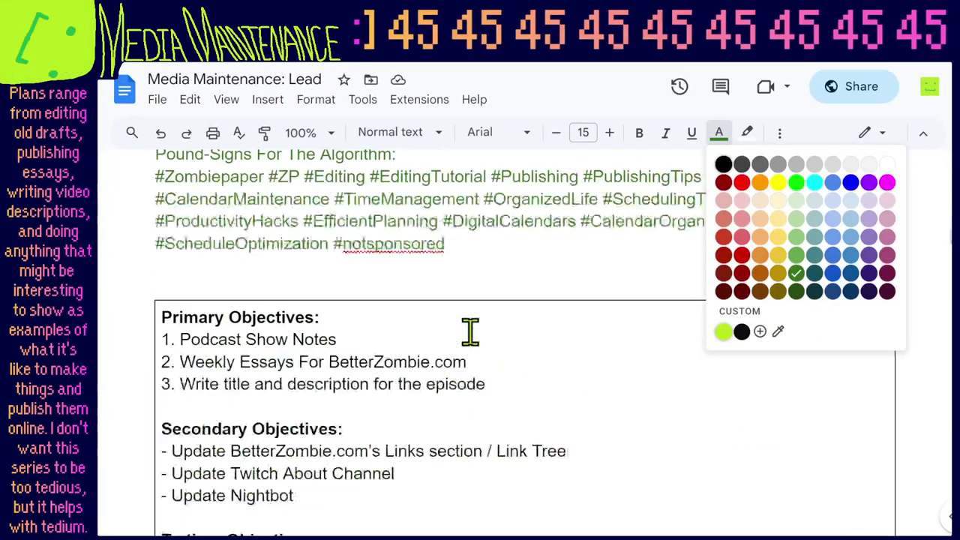
pyautogui.scroll(2, 469, 332)
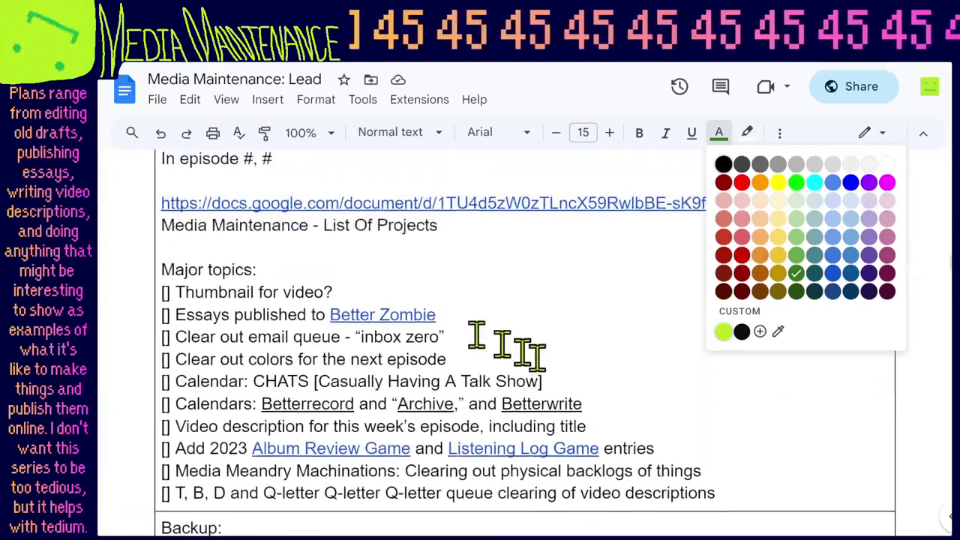
pyautogui.moveTo(722, 500); pyautogui.dragTo(167, 274)
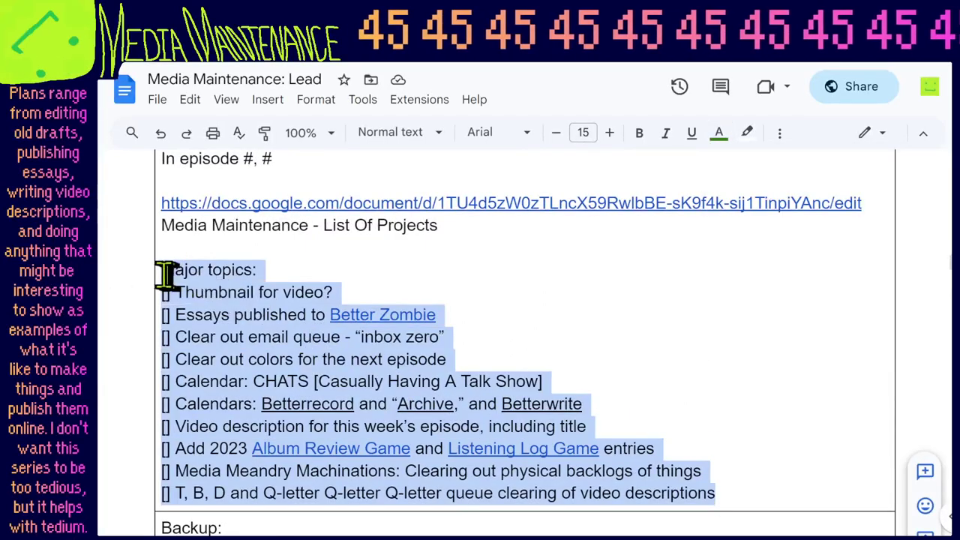
pyautogui.click(718, 135)
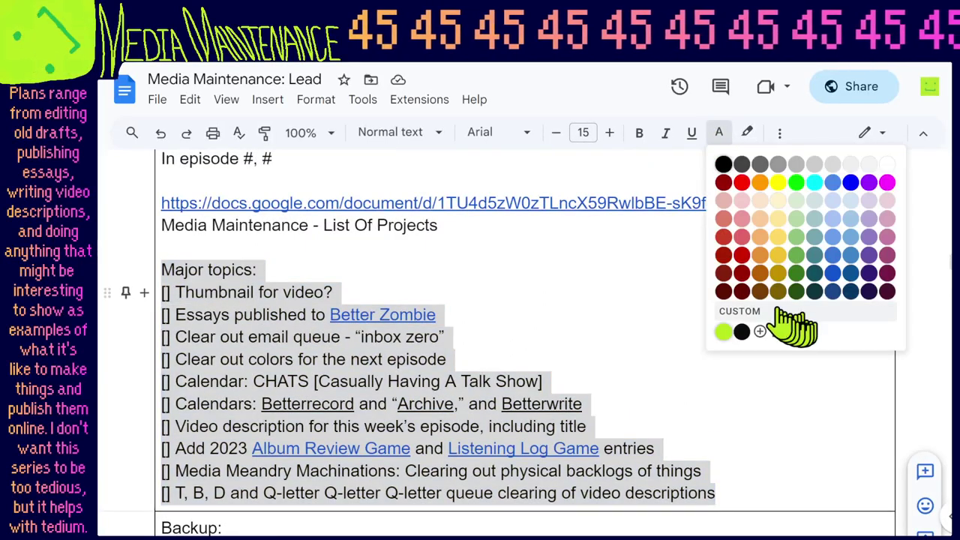
pyautogui.click(799, 276)
# Examine the recoloured template table and the episode description sections above it, from the hashtags up to the Zombiepaper links.
pyautogui.scroll(4, 564, 307)
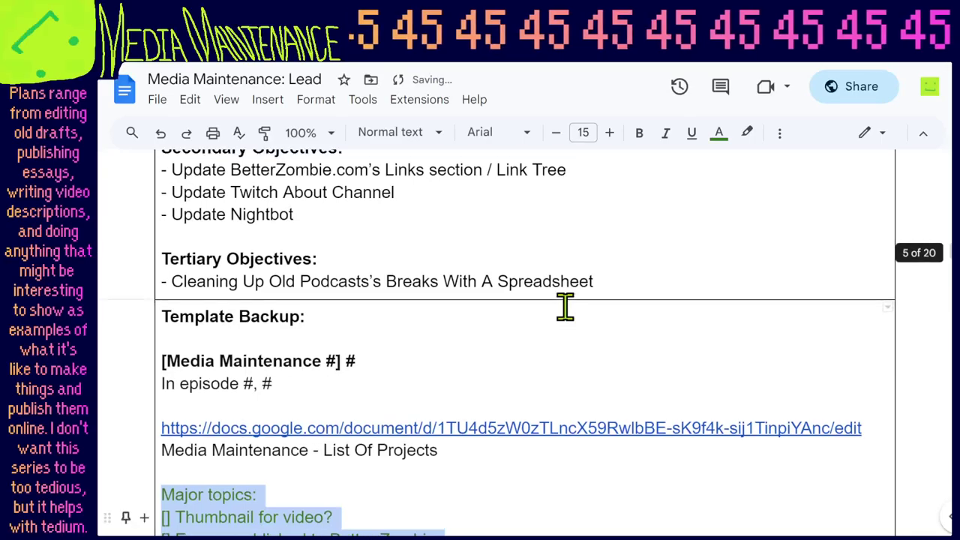
pyautogui.scroll(-4, 564, 307)
pyautogui.scroll(-2, 564, 307)
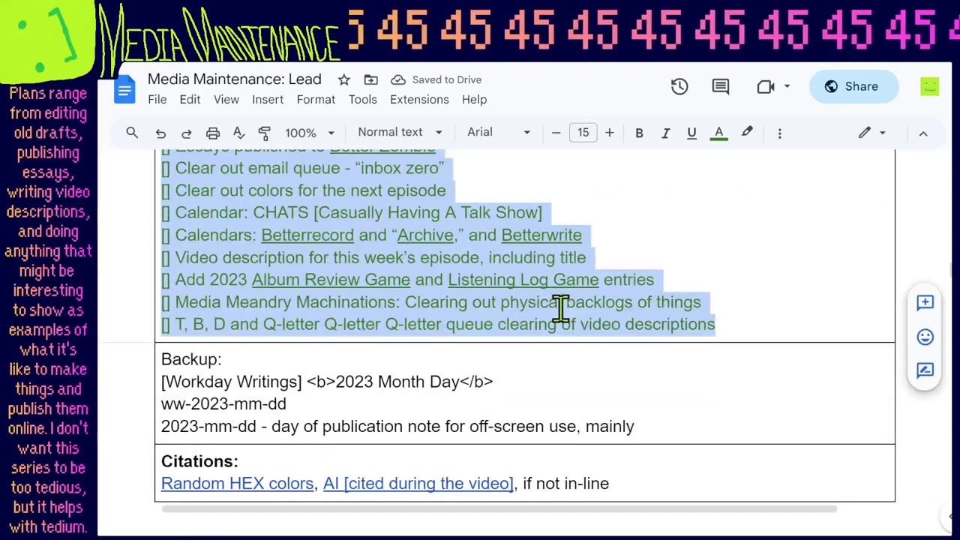
pyautogui.scroll(10, 561, 308)
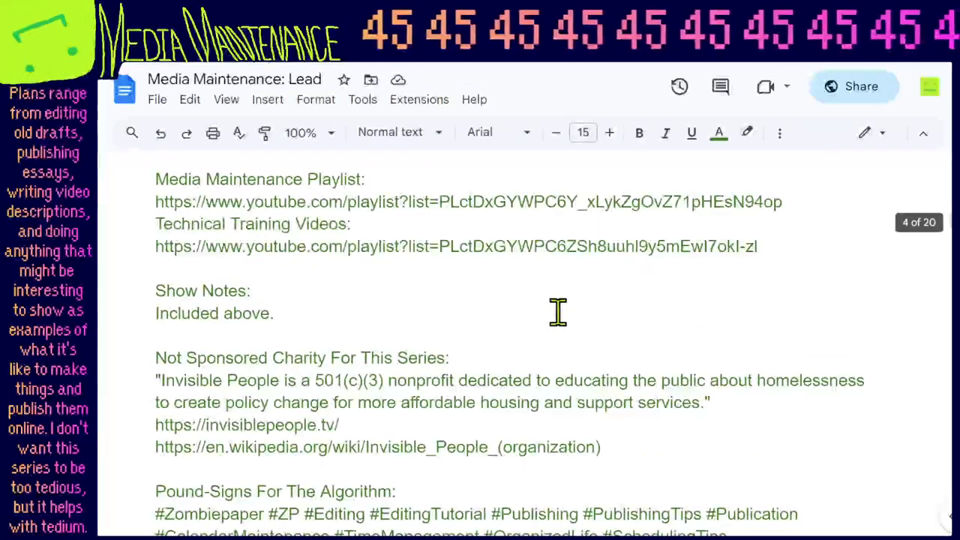
pyautogui.scroll(-2, 557, 312)
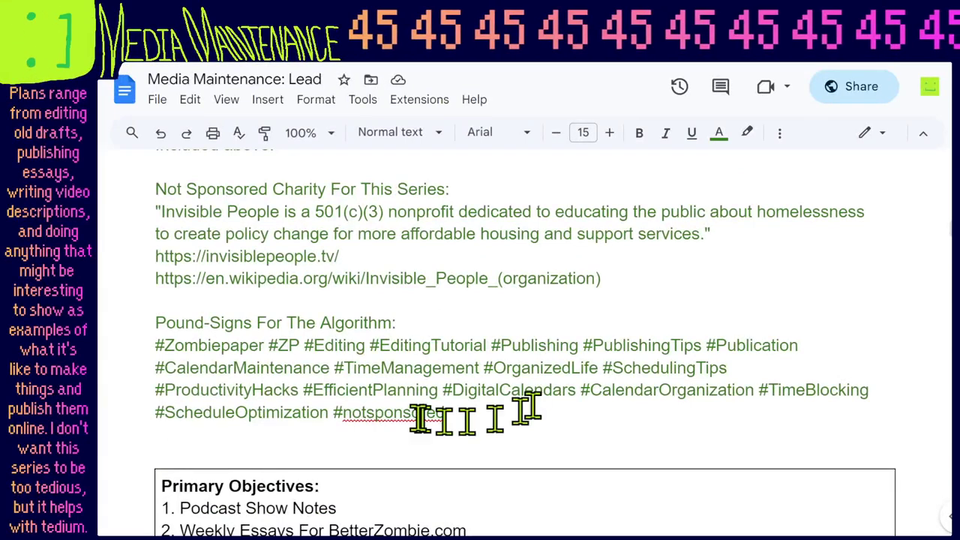
pyautogui.scroll(1, 727, 298)
pyautogui.scroll(5, 730, 297)
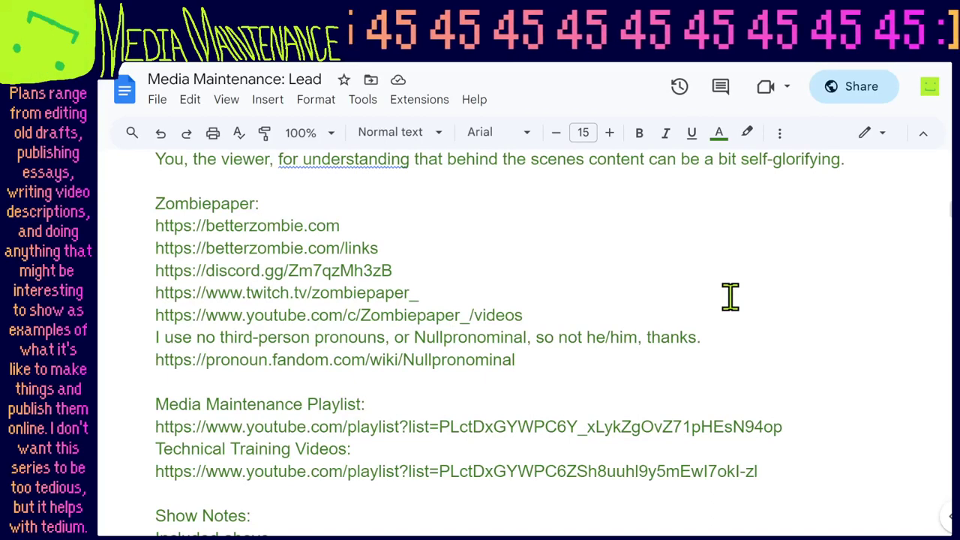
pyautogui.scroll(1, 719, 307)
# Switch to YouTube Studio, search the channel for "media" and open the details of the Media Maintenance 44 video.
pyautogui.hotkey('ctrl', 'Tab')
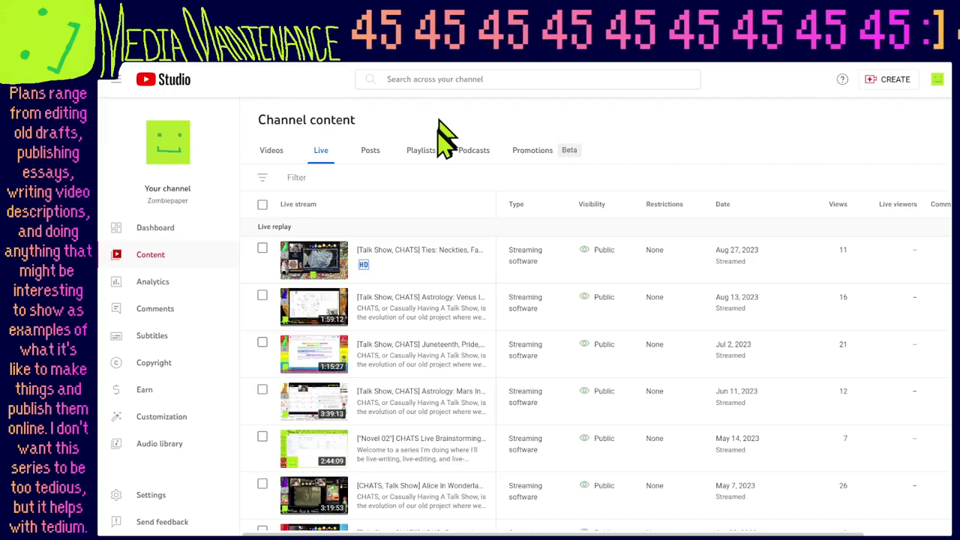
pyautogui.click(435, 80)
pyautogui.write('medi')
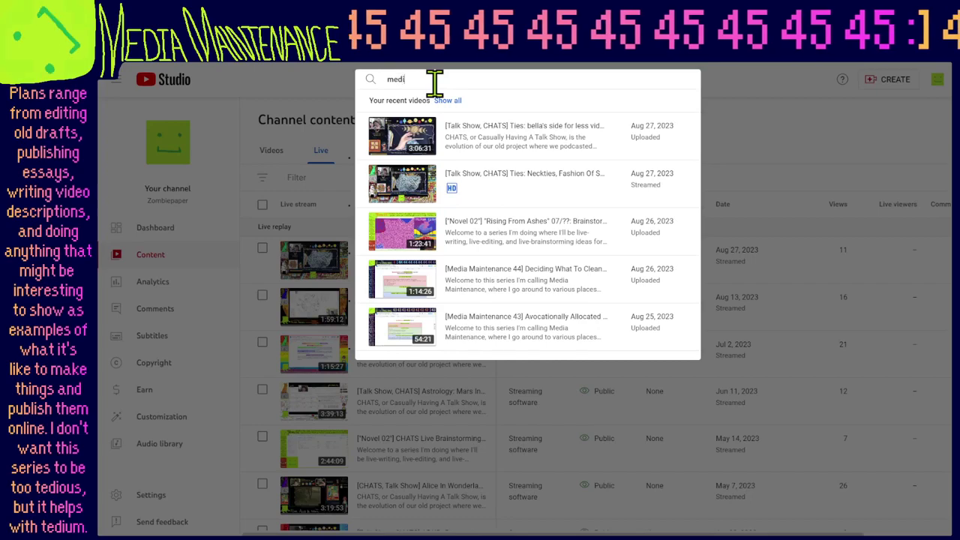
pyautogui.write('a')
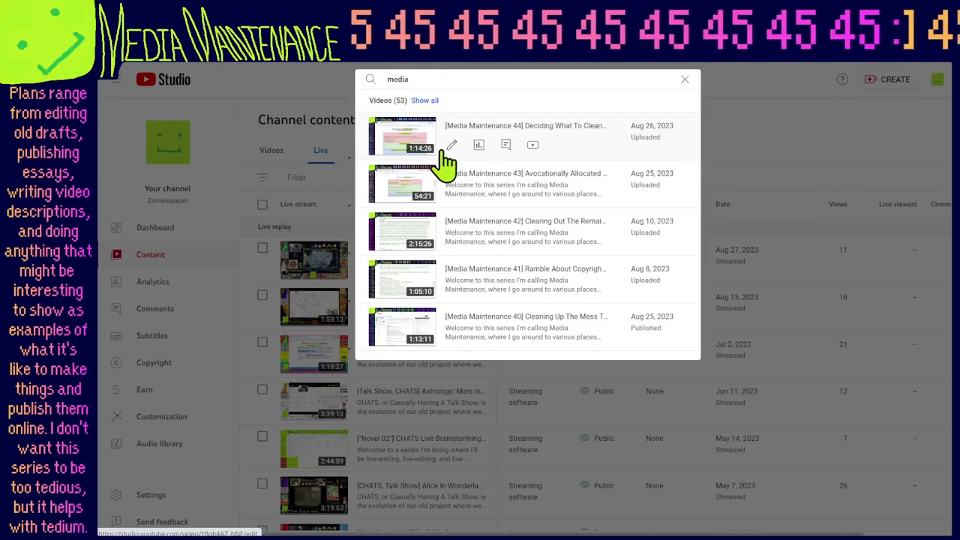
pyautogui.click(450, 147)
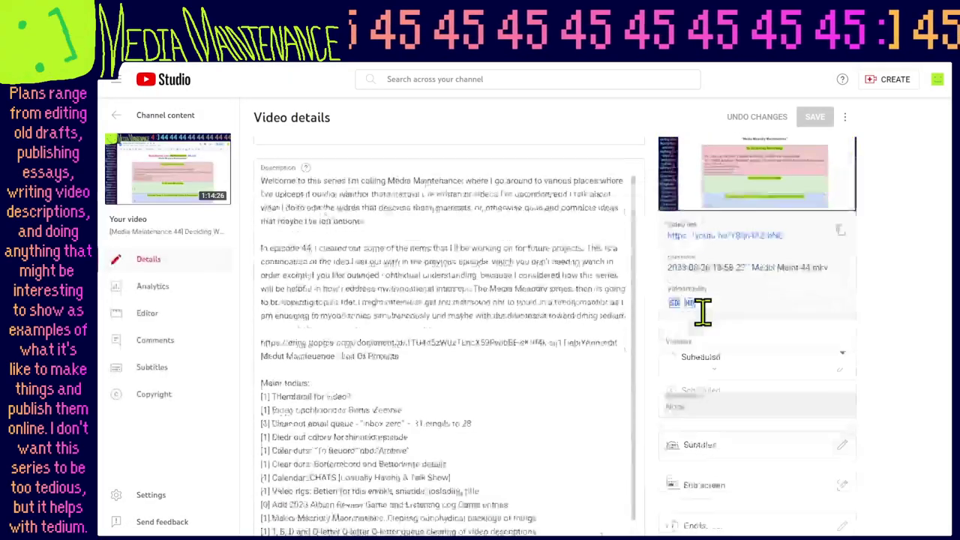
# Search the video's playlist choices for "tech", then close the list without changing the selection.
pyautogui.scroll(-6, 708, 326)
pyautogui.click(412, 310)
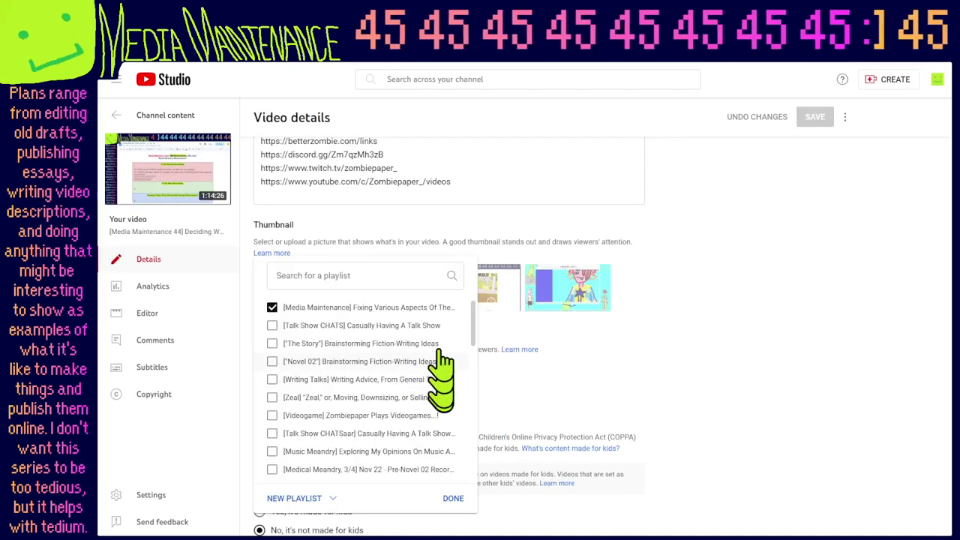
pyautogui.click(375, 276)
pyautogui.write('tech')
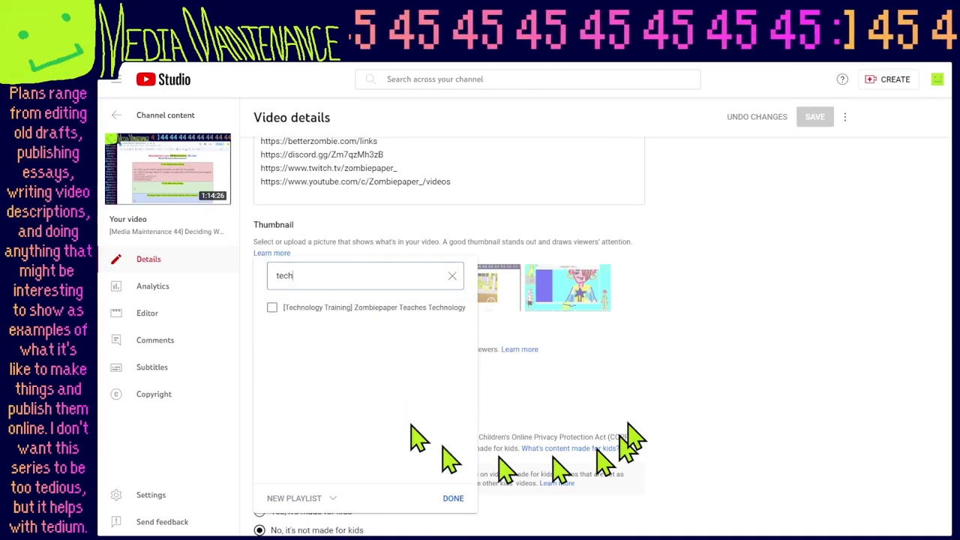
pyautogui.click(611, 377)
# Return to the Media Maintenance: Lead document and check the Technical Training Videos and Media Maintenance playlist links.
pyautogui.hotkey('ctrl', 'Tab')
pyautogui.hotkey('ctrl', 'Tab')
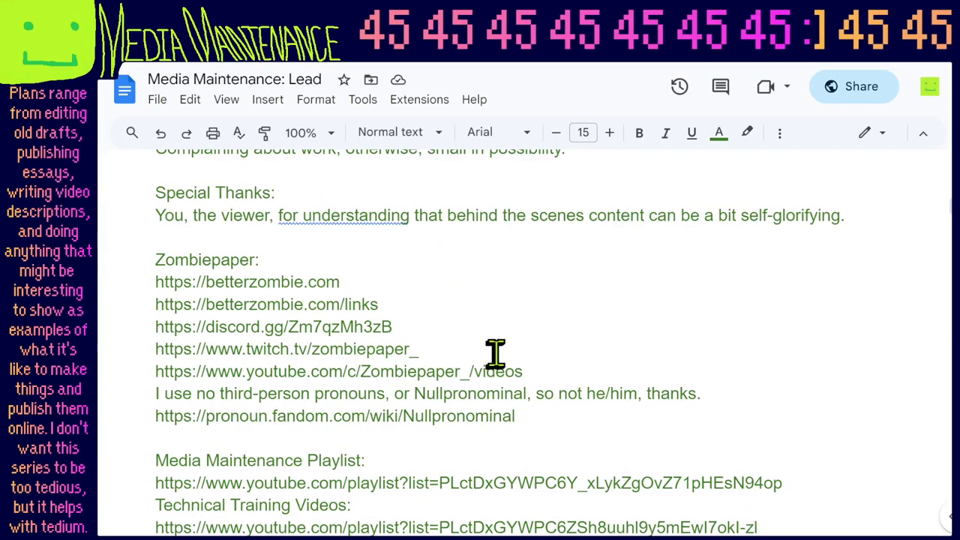
pyautogui.scroll(-3, 495, 354)
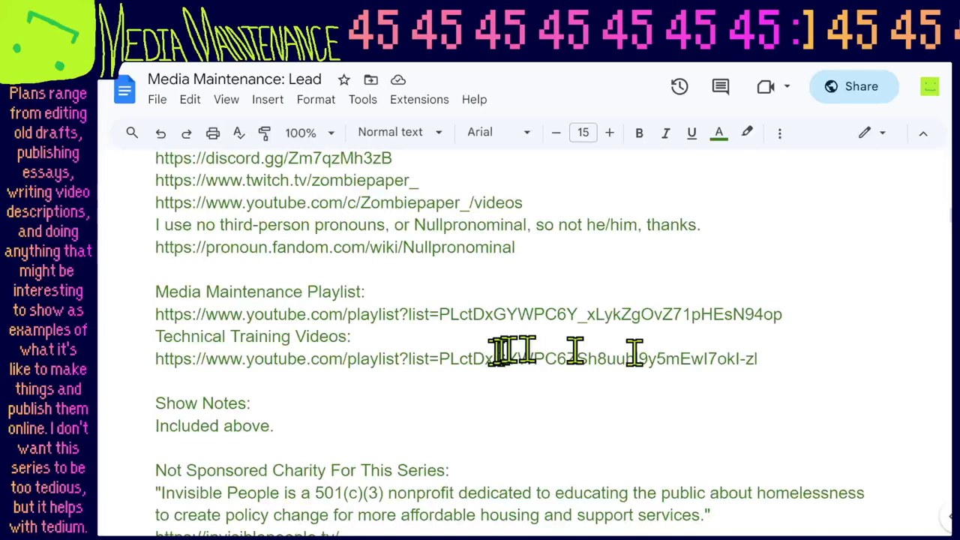
pyautogui.tripleClick(799, 353)
pyautogui.moveTo(800, 353); pyautogui.dragTo(155, 360)
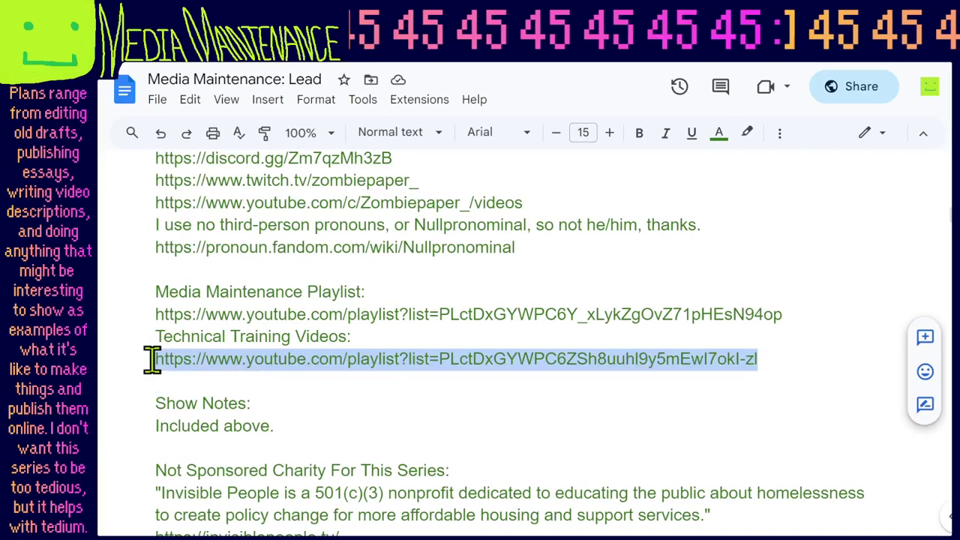
pyautogui.tripleClick(476, 315)
# Mark the CHATS calendar, Betterrecord calendars and video description items with 1 in the episode's Major topics.
pyautogui.scroll(5, 477, 315)
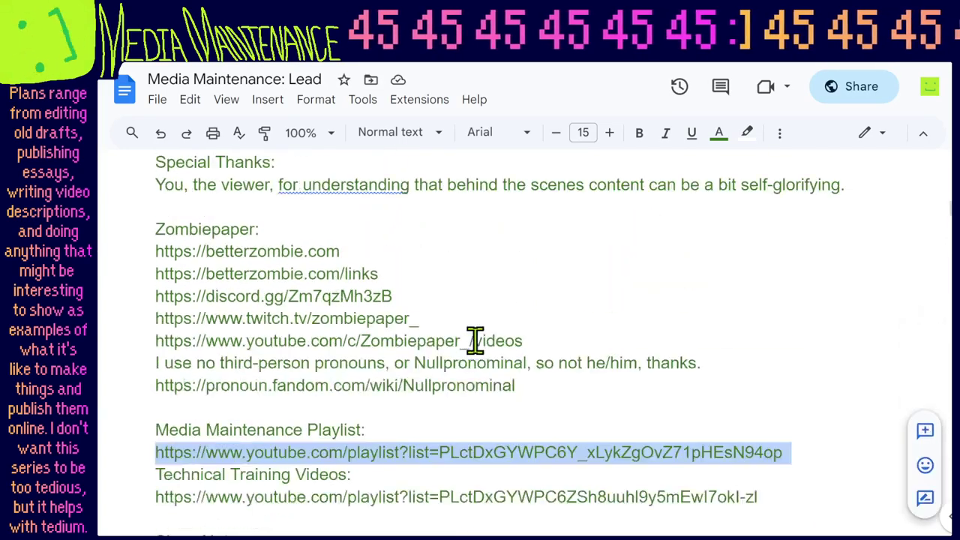
pyautogui.scroll(3, 476, 339)
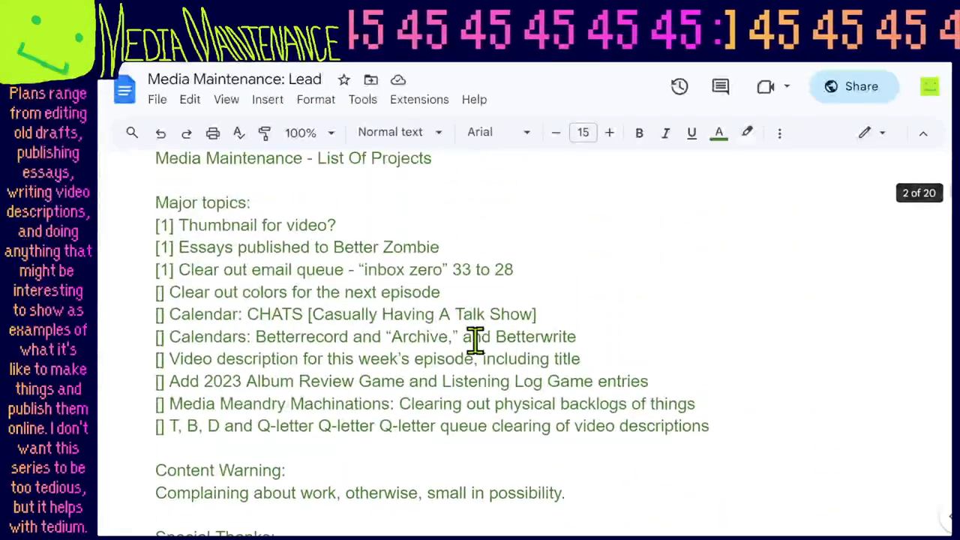
pyautogui.scroll(-1, 475, 340)
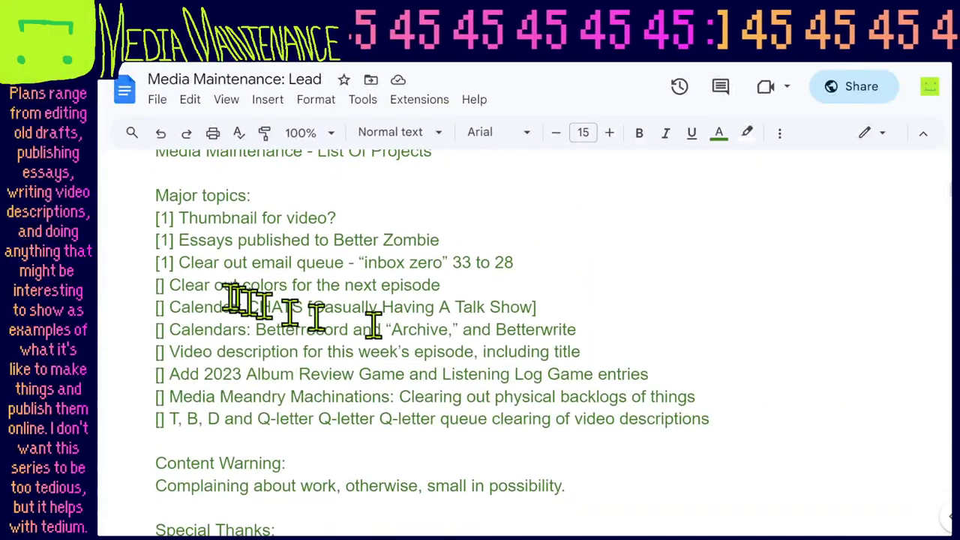
pyautogui.click(158, 307)
pyautogui.write('1')
pyautogui.press('Down')
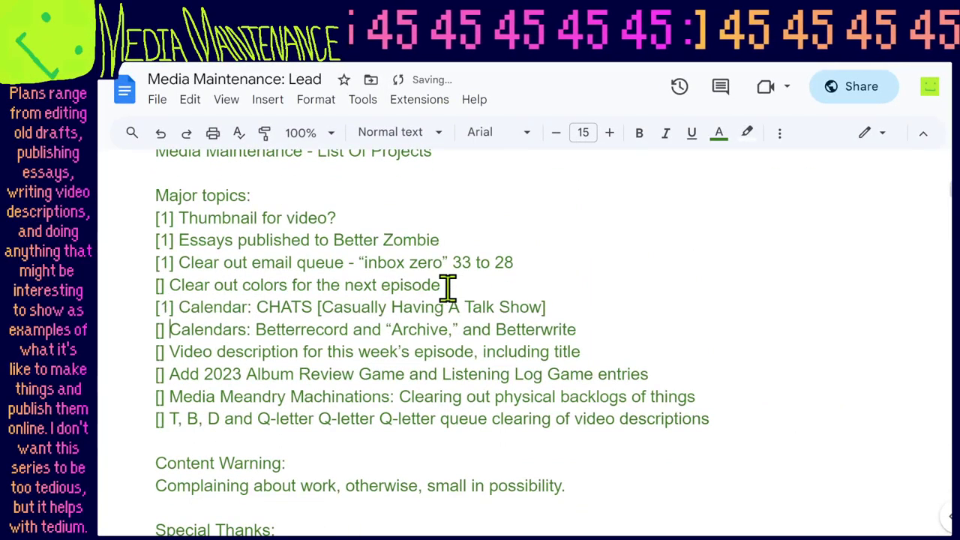
pyautogui.press('Left')
pyautogui.write('1')
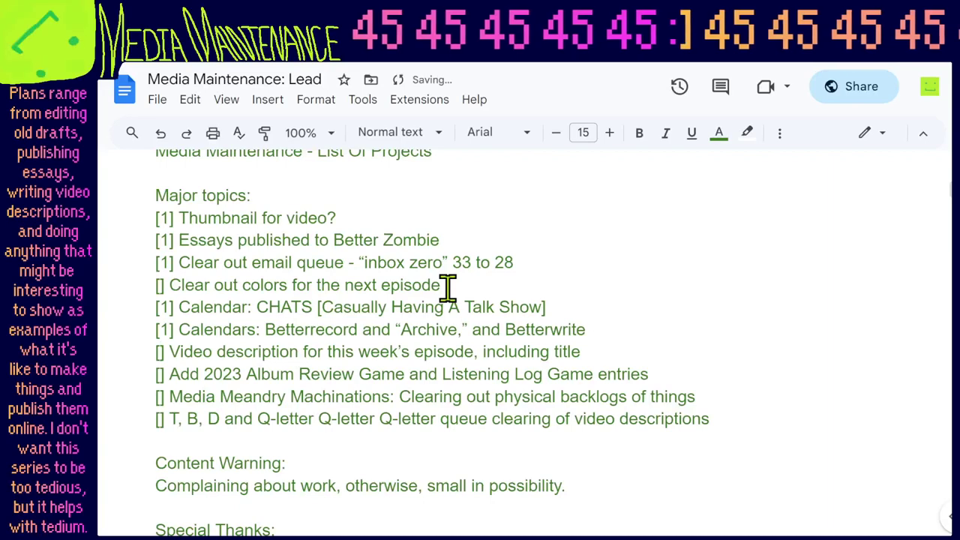
pyautogui.write('1')
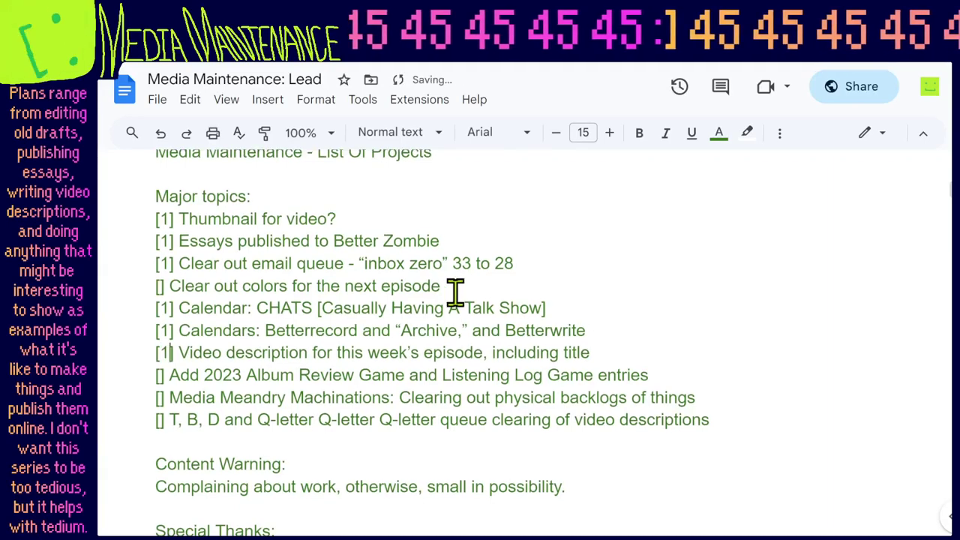
# Mark the 2023 Album Review Game and Listening Log Game item with 1 in the episode's Major topics.
pyautogui.scroll(6, 454, 293)
pyautogui.scroll(-5, 382, 315)
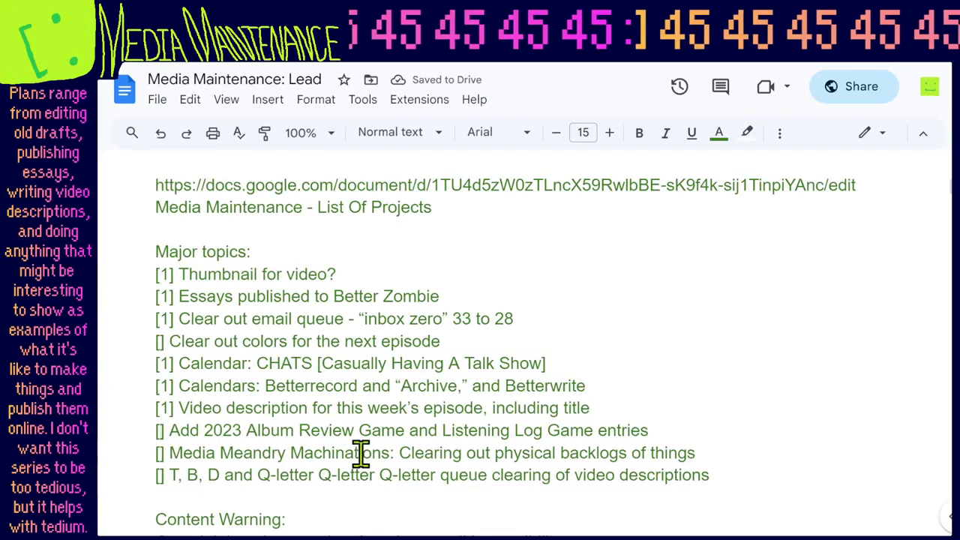
pyautogui.write('0')
pyautogui.press('BackSpace')
pyautogui.write('1')
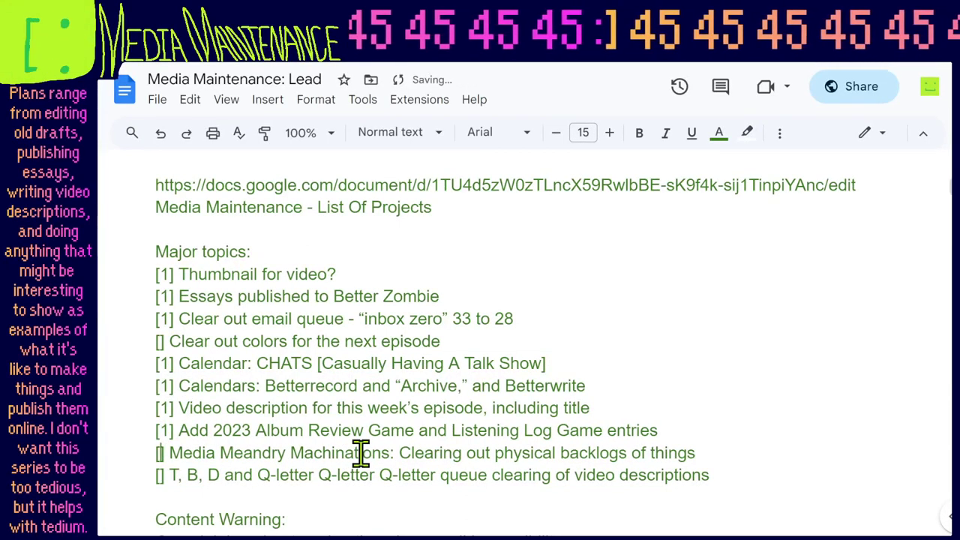
# Switch to the Media Meandry: Machinations document and remove the blank line above the "46: SIPP-Side Cleanup?" entry.
pyautogui.hotkey('ctrl', 'Tab')
pyautogui.scroll(-2, 506, 382)
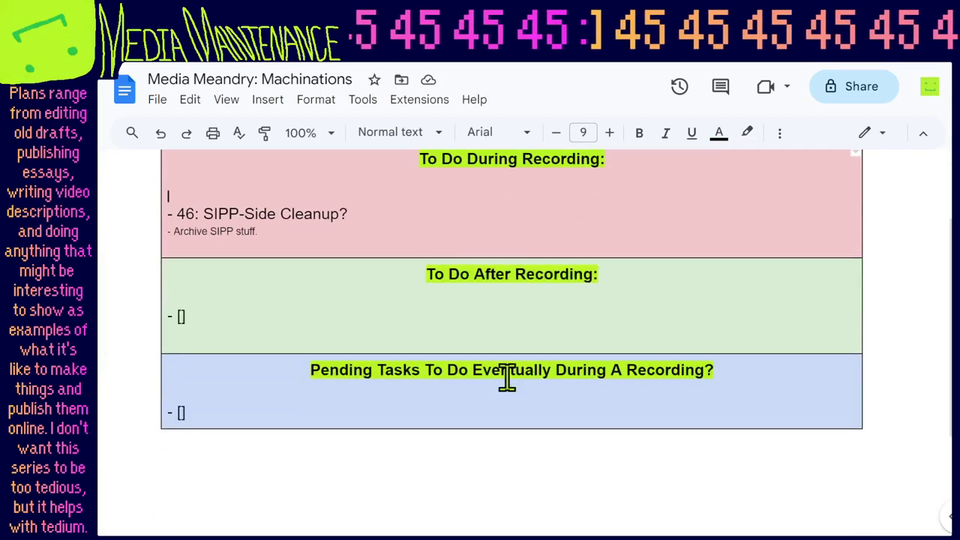
pyautogui.scroll(1, 507, 377)
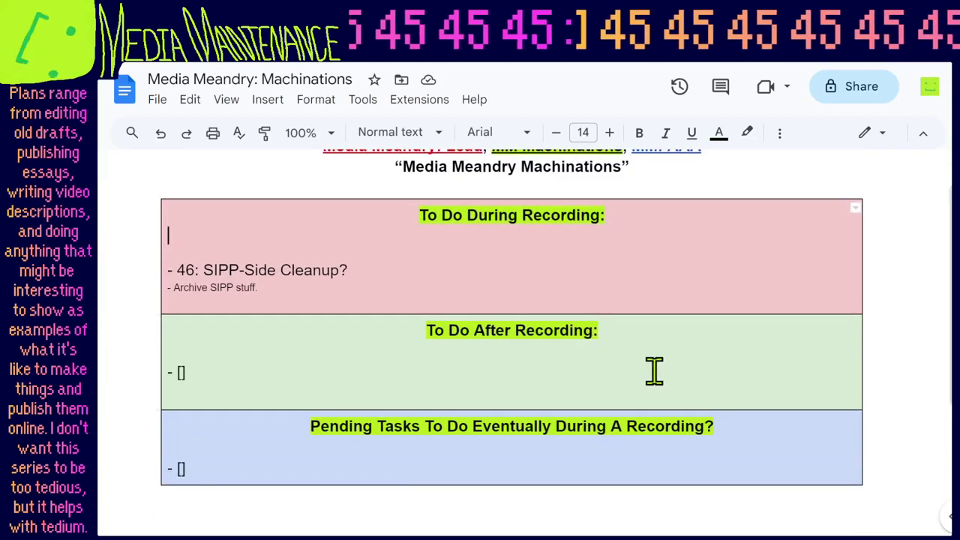
pyautogui.press('Delete')
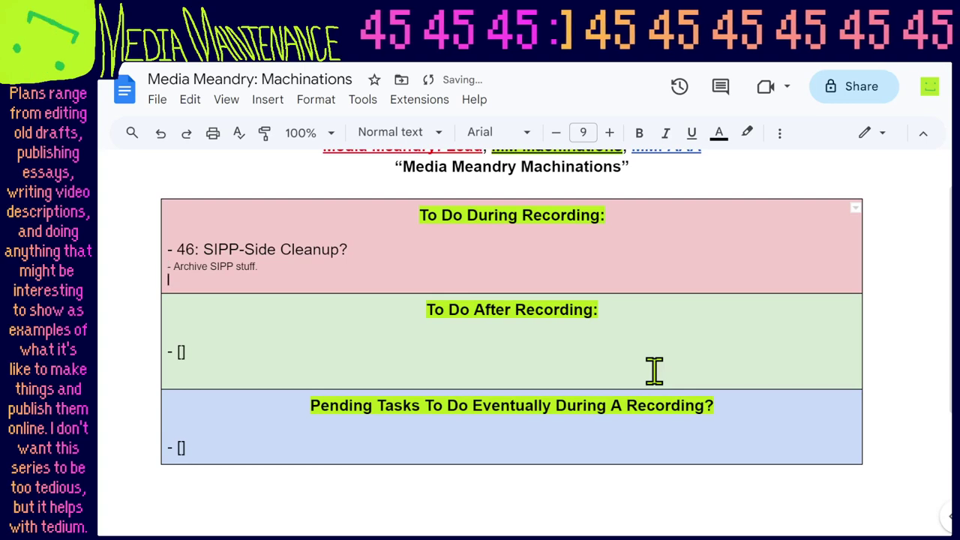
# Add a "- 47: ???" entry below the 46 entry under To Do During Recording, using the same heading format.
pyautogui.press('Return')
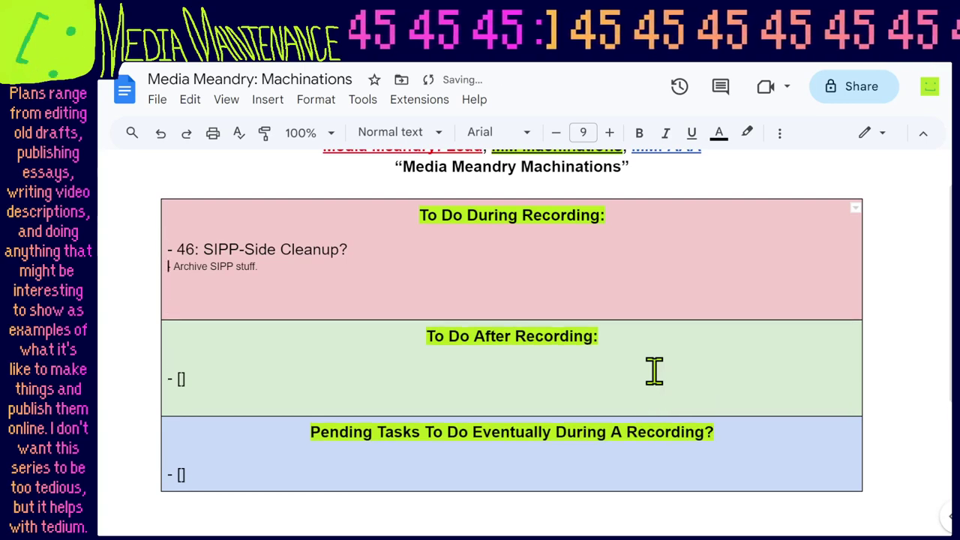
pyautogui.hotkey('ctrl', 'z')
pyautogui.hotkey('ctrl', 'z')
pyautogui.write('- 46: SIPP-Side Cleanup?')
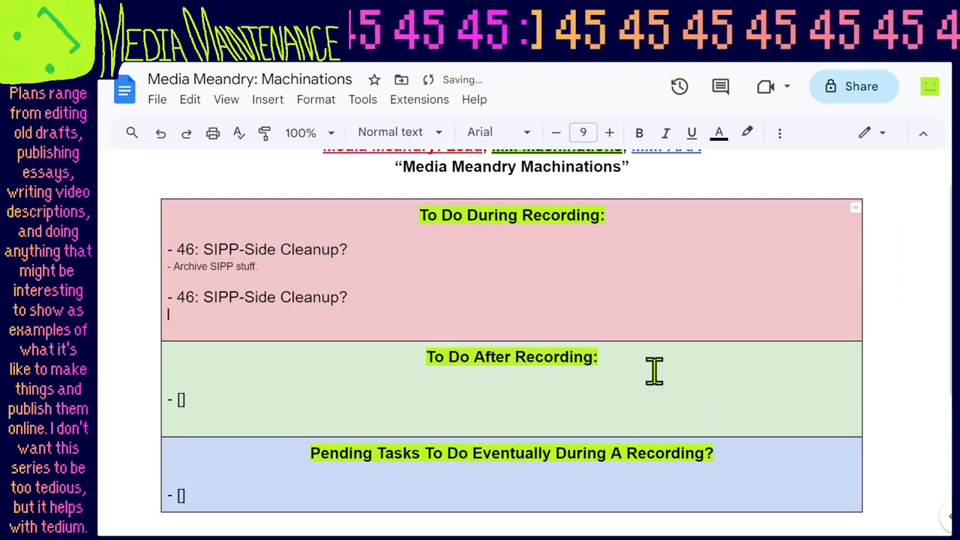
pyautogui.hotkey('shift', 'End')
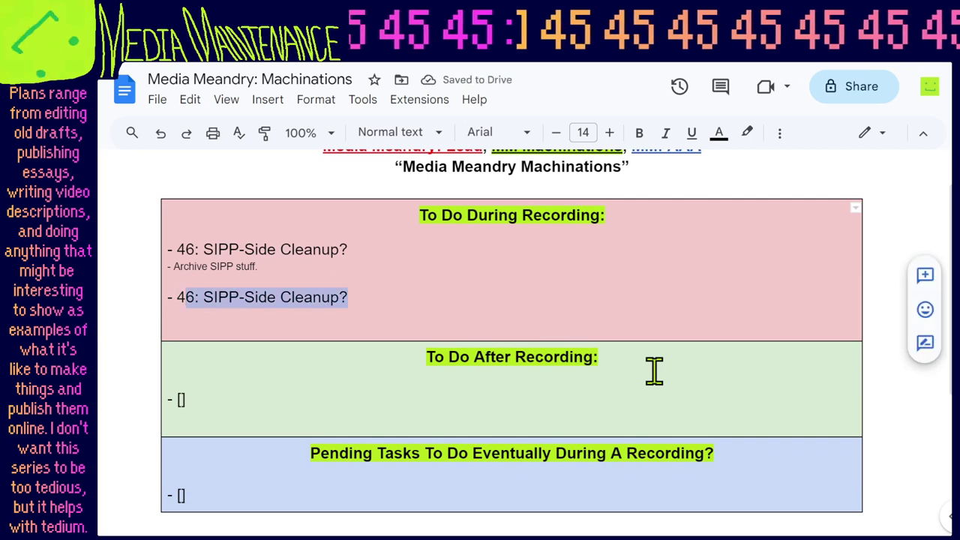
pyautogui.write('7')
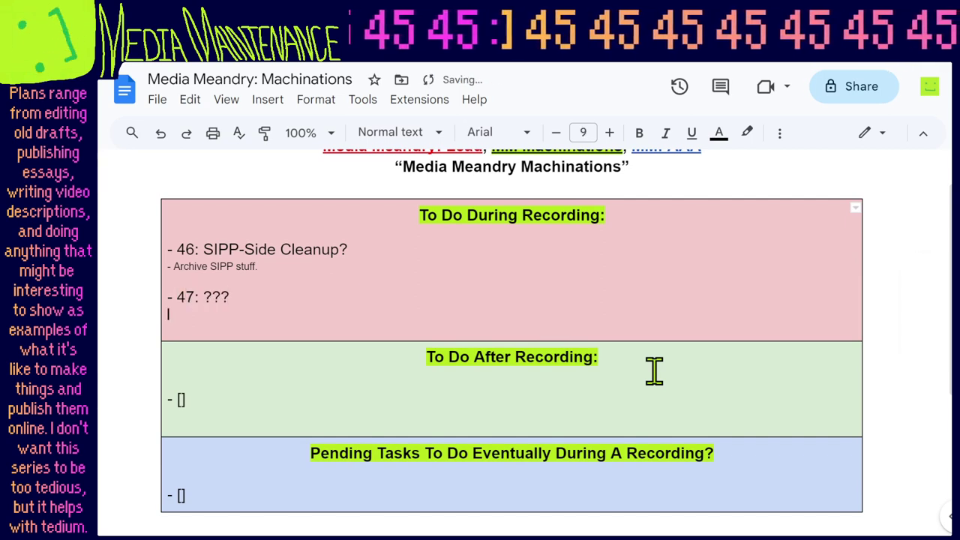
pyautogui.press('BackSpace')
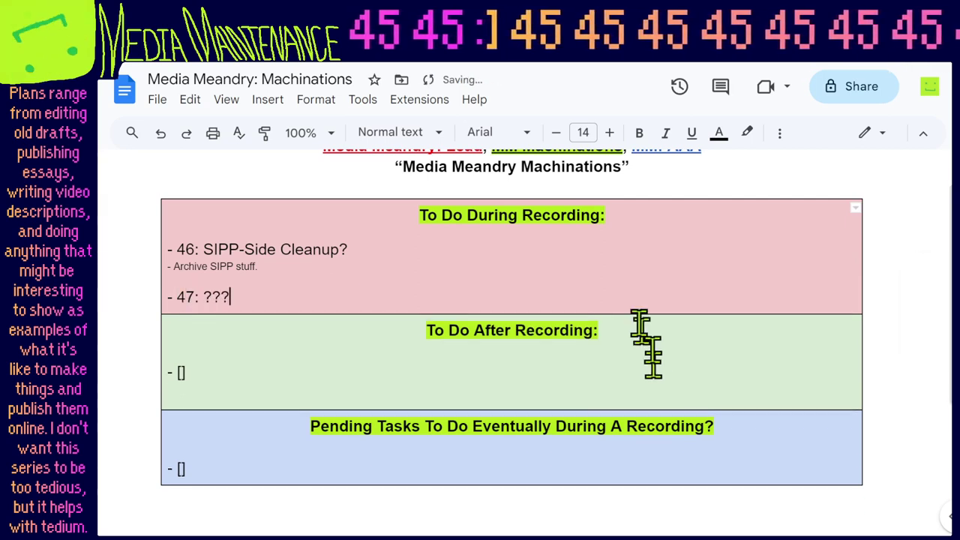
pyautogui.press('Return')
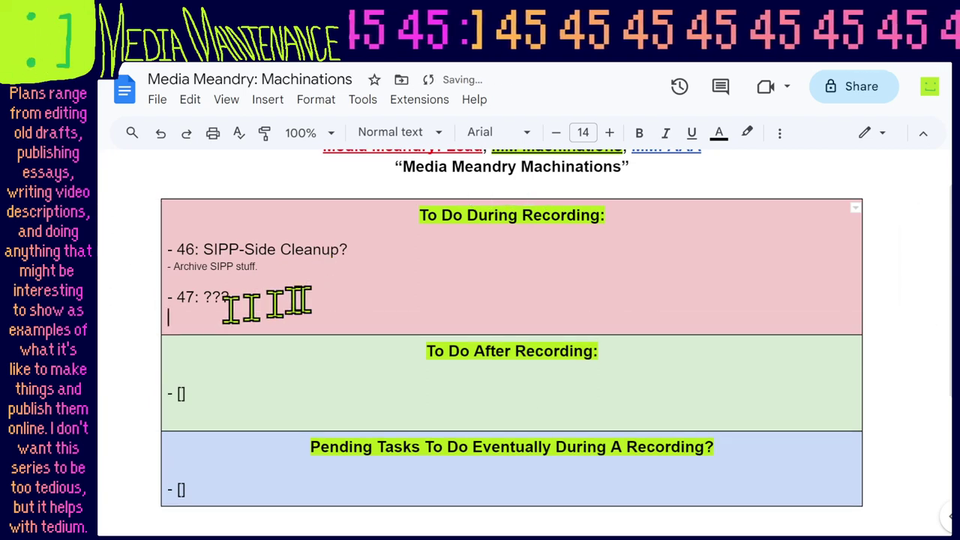
# Duplicate the "Archive SIPP stuff." line under the 47 entry and replace its text with "???".
pyautogui.moveTo(353, 265); pyautogui.dragTo(360, 250)
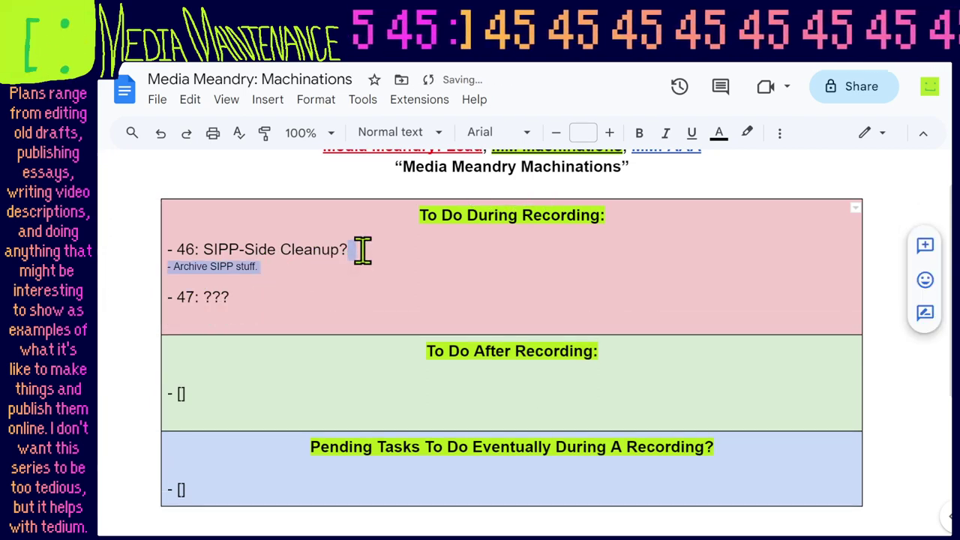
pyautogui.hotkey('ctrl', 'c')
pyautogui.click(287, 300)
pyautogui.hotkey('ctrl', 'v')
pyautogui.moveTo(180, 316); pyautogui.dragTo(416, 316)
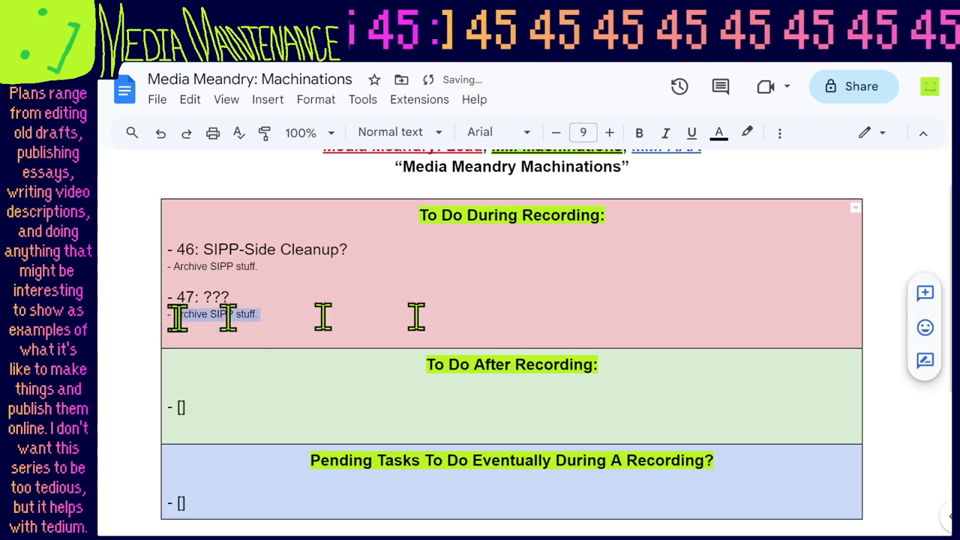
pyautogui.write('???')
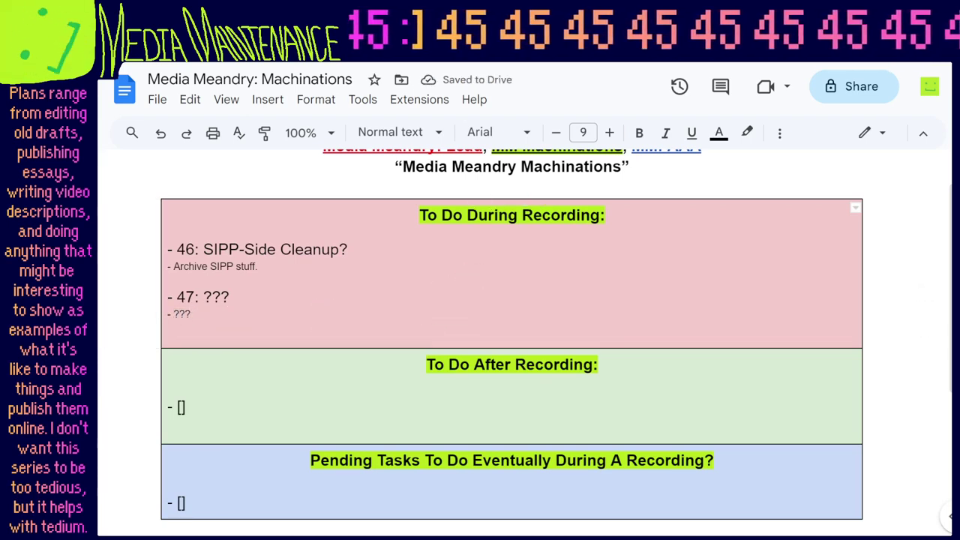
# Open the linked MM: AAA document and look through its task lists, numbered projects and Medical and Capitalism sections.
pyautogui.scroll(-1, 552, 278)
pyautogui.scroll(2, 553, 278)
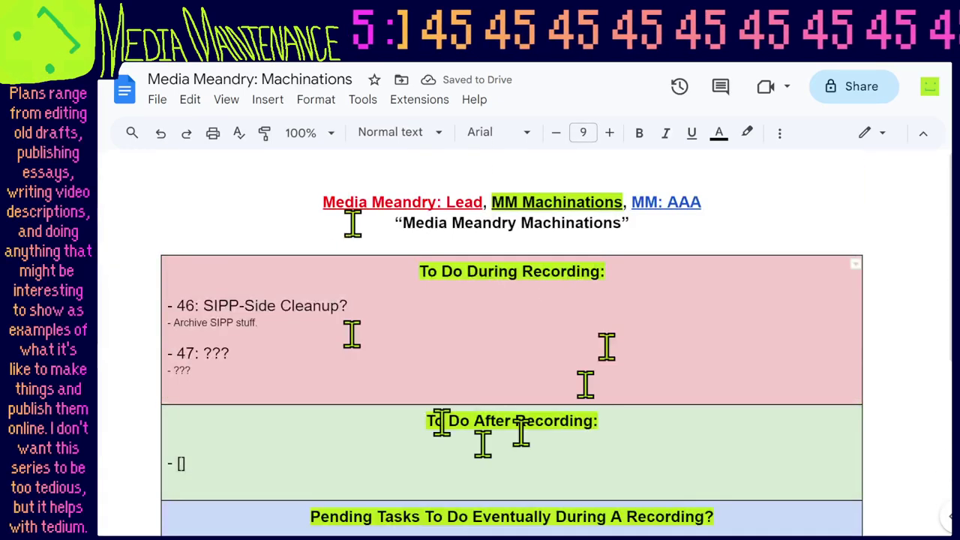
pyautogui.click(681, 202)
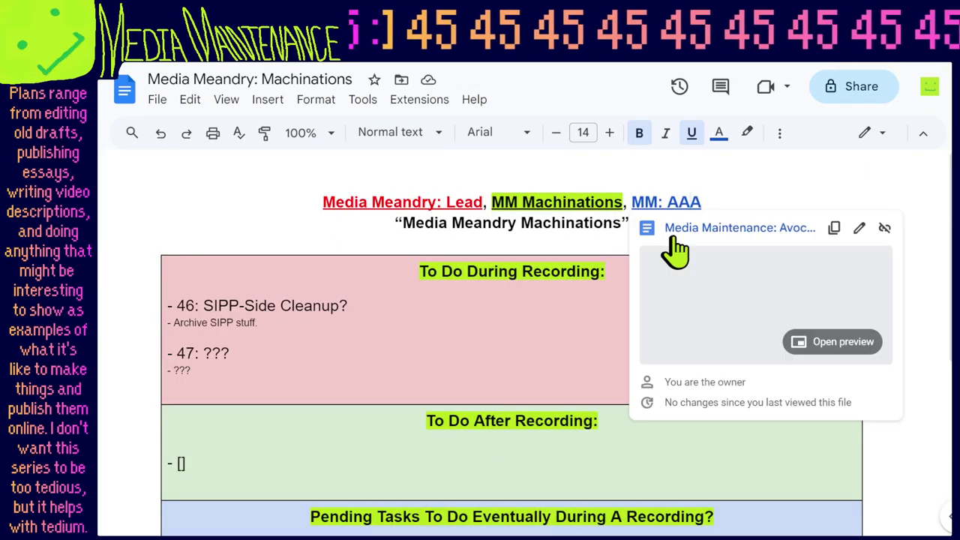
pyautogui.hotkey('alt', 'Return')
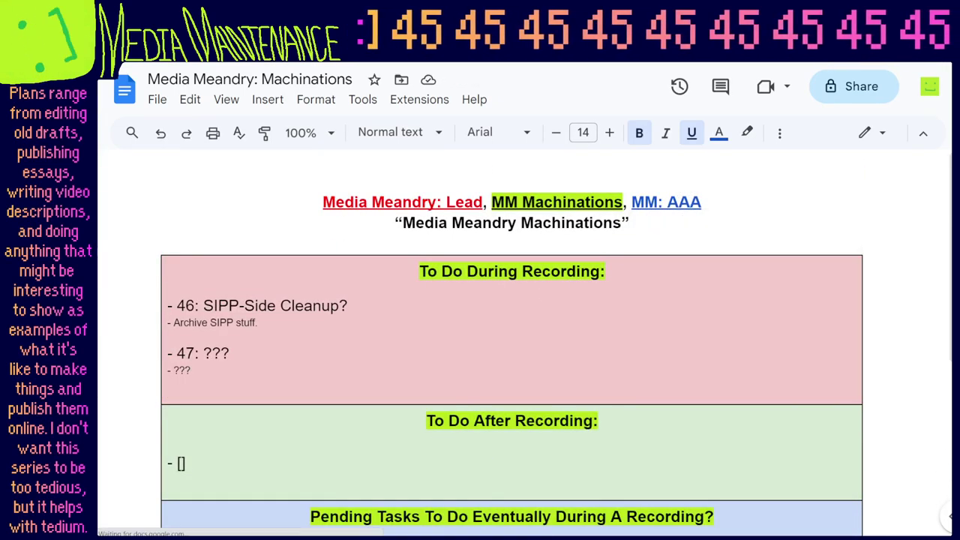
pyautogui.scroll(-10, 604, 323)
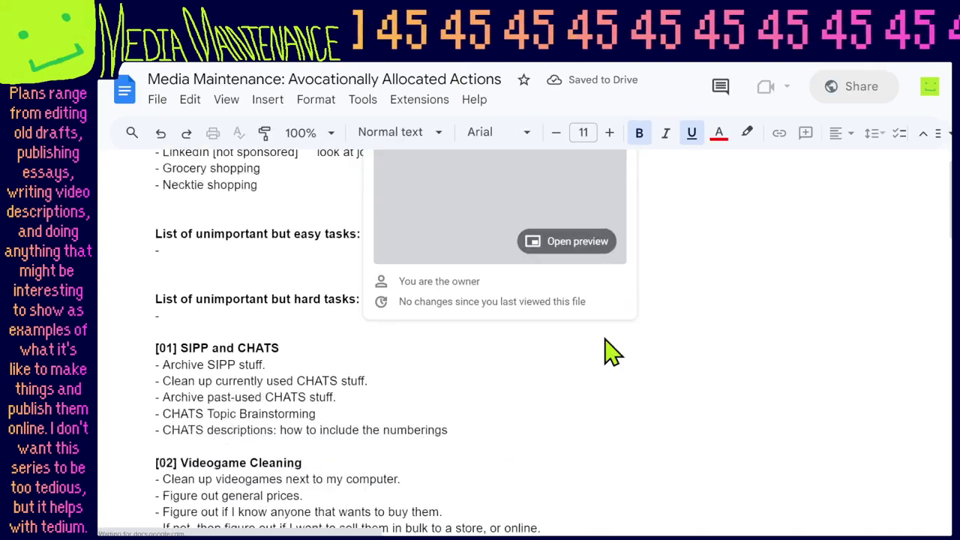
pyautogui.scroll(-10, 398, 353)
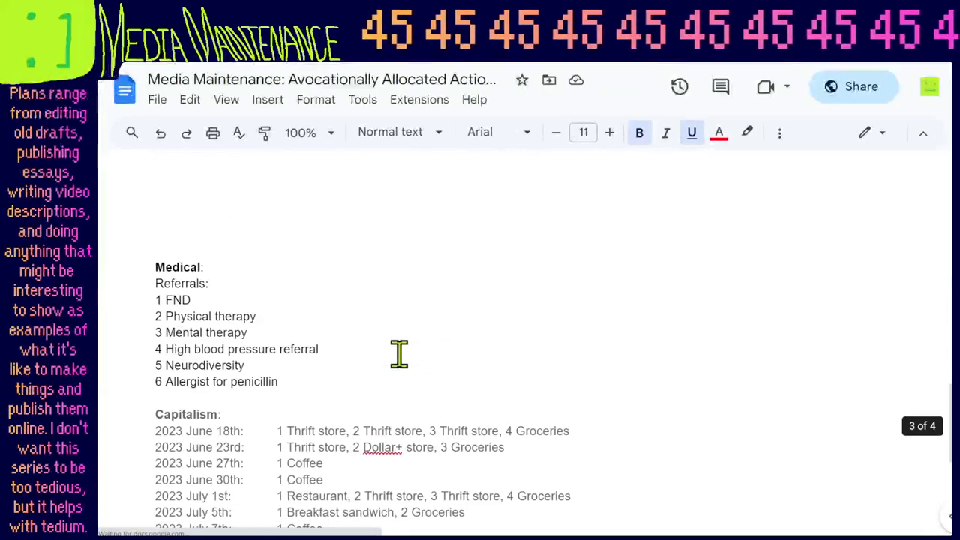
pyautogui.scroll(4, 400, 350)
pyautogui.scroll(4, 402, 350)
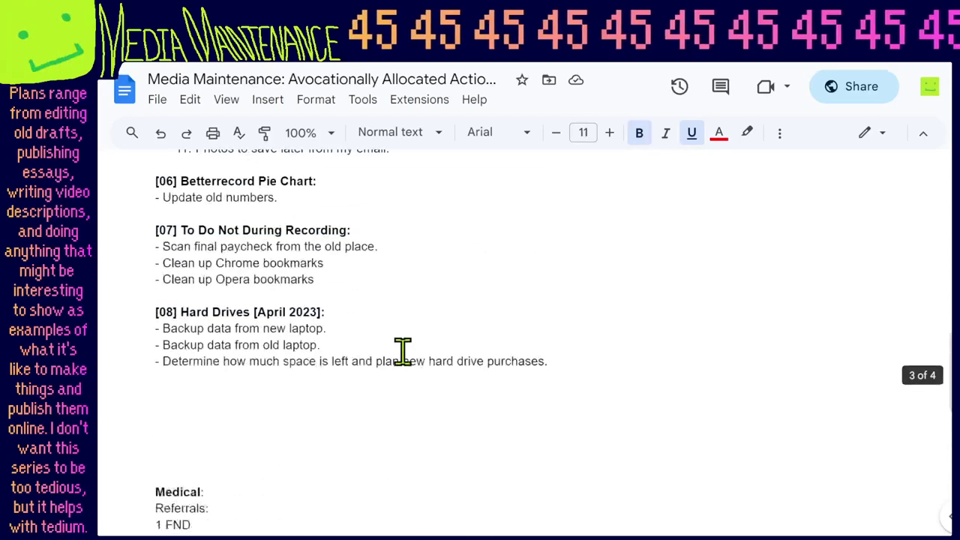
pyautogui.scroll(2, 431, 381)
pyautogui.scroll(10, 443, 390)
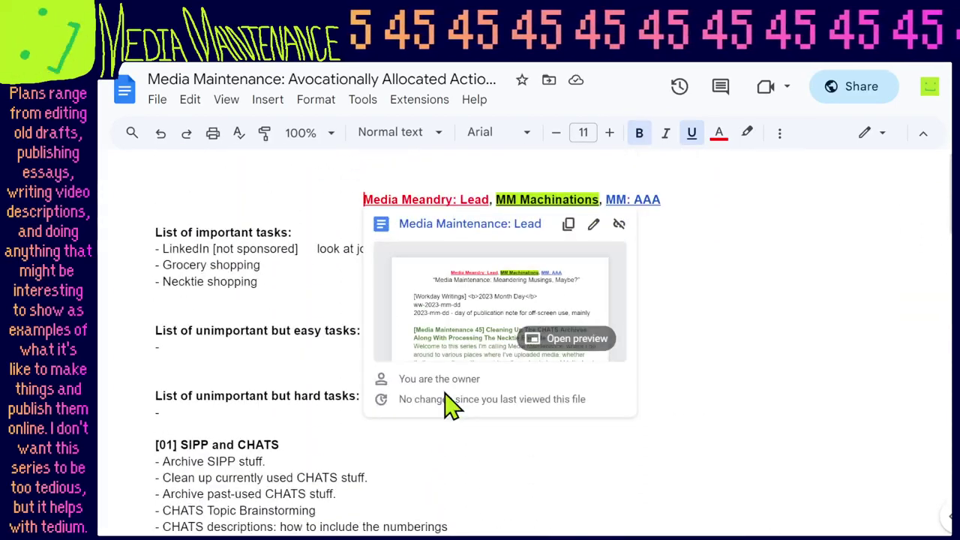
pyautogui.click(237, 314)
# Look over the Machinations, Lead and Avocationally Allocated Actions documents in turn, ending at Machinations.
pyautogui.hotkey('ctrl', 'Tab')
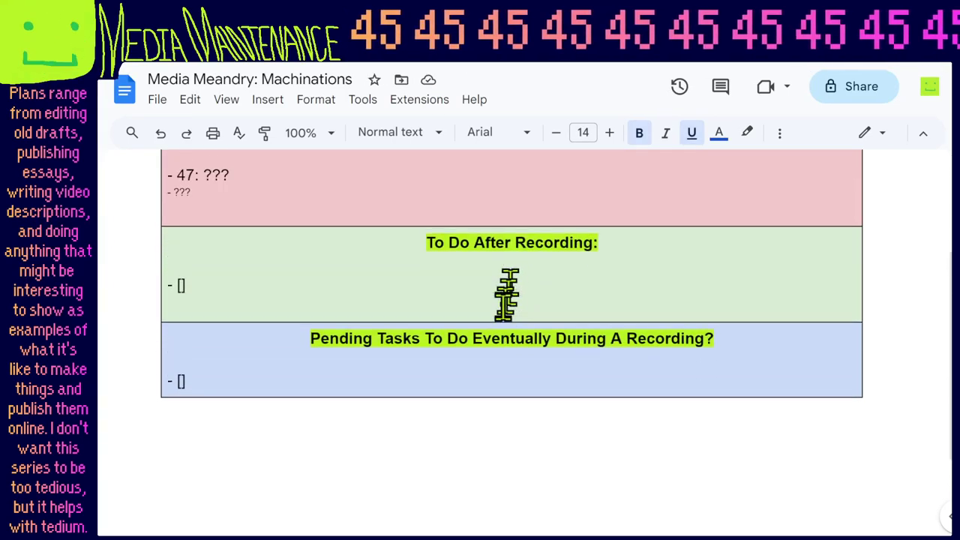
pyautogui.scroll(3, 510, 285)
pyautogui.hotkey('ctrl', 'Tab')
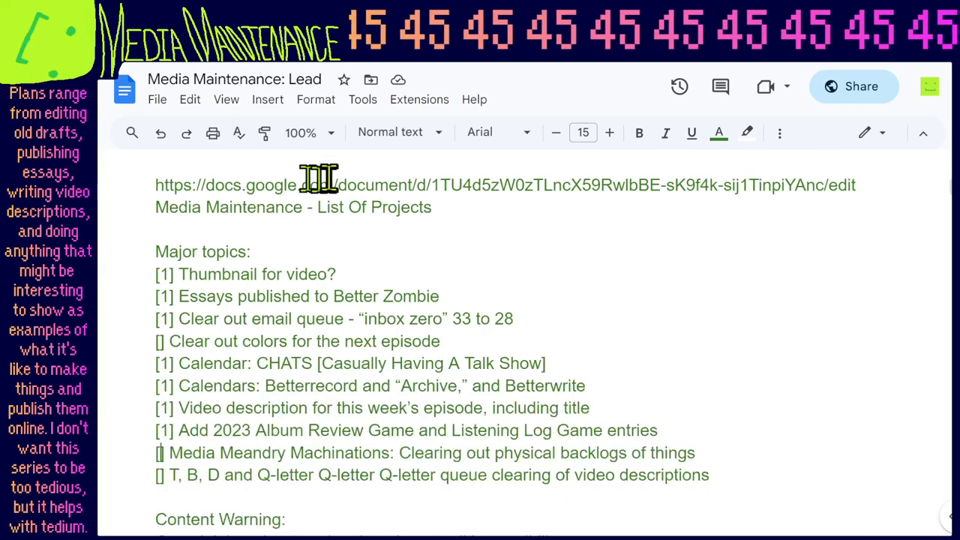
pyautogui.hotkey('ctrl', 'Tab')
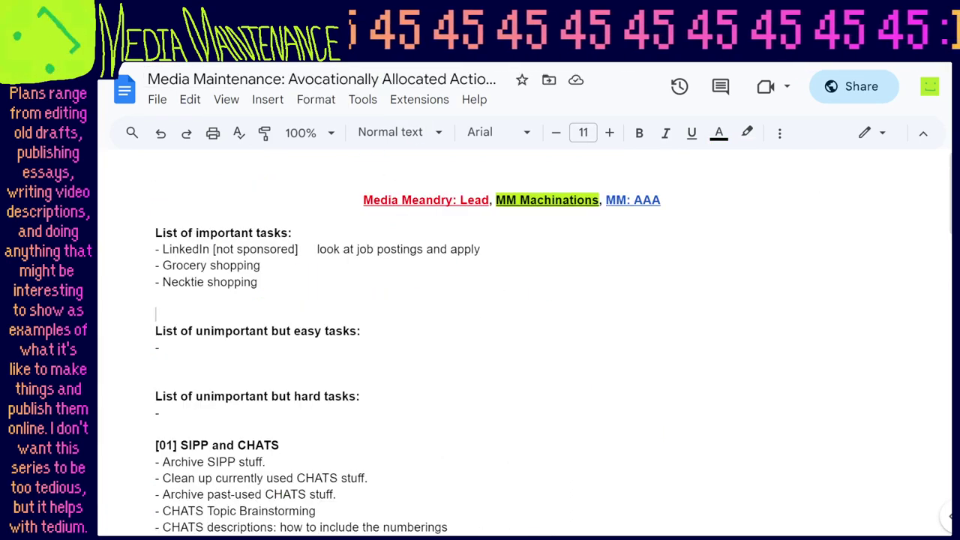
pyautogui.hotkey('ctrl', 'Tab')
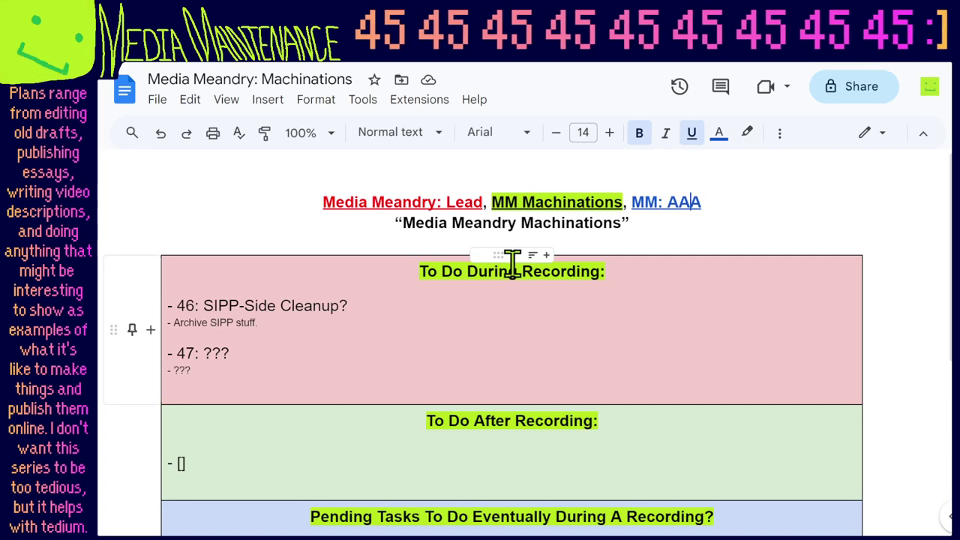
# Move the entire Machinations content into the Media Maintenance: Lead document, replacing the Workday Writings placeholder lines above episode 45.
pyautogui.scroll(-3, 512, 262)
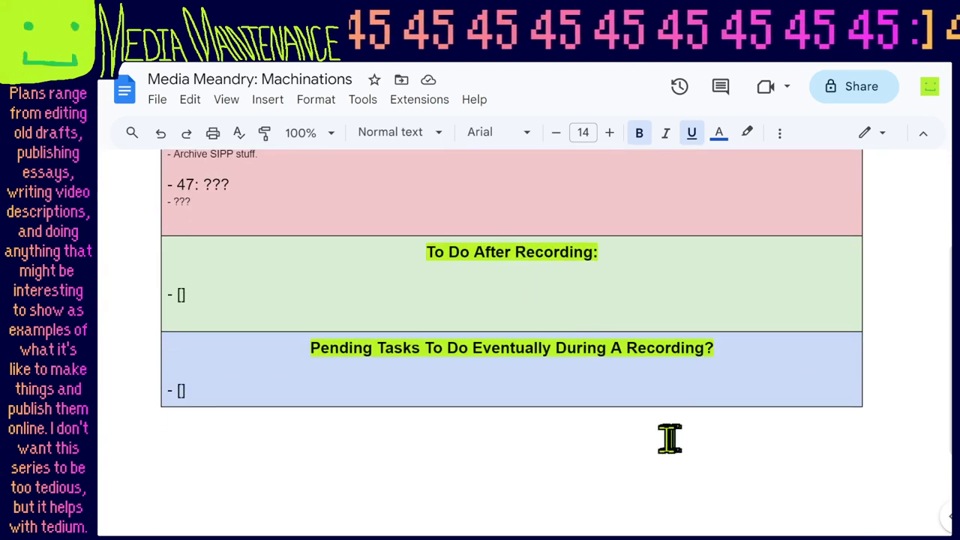
pyautogui.scroll(3, 668, 440)
pyautogui.hotkey('ctrl', 'a')
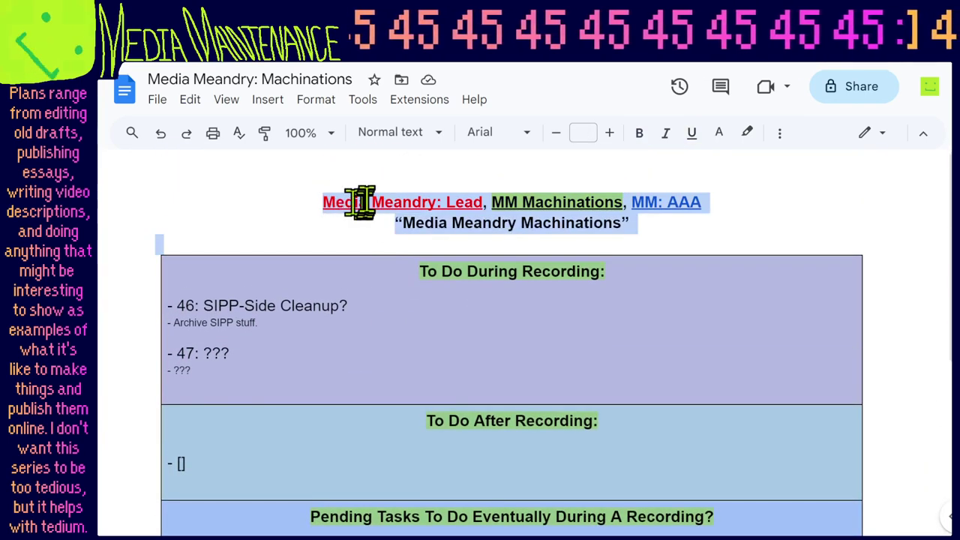
pyautogui.press('Delete')
pyautogui.hotkey('ctrl', 'Tab')
pyautogui.scroll(10, 375, 215)
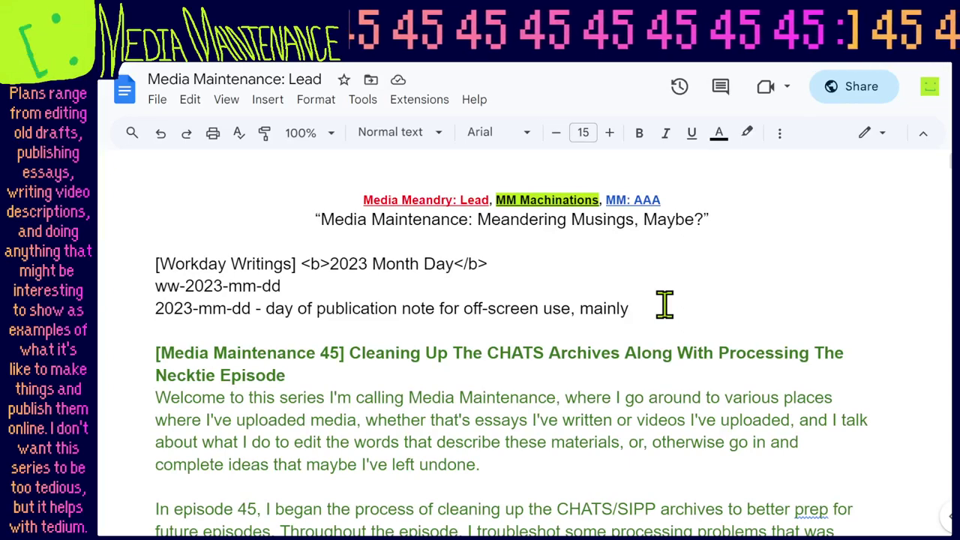
pyautogui.moveTo(664, 304); pyautogui.dragTo(130, 268)
pyautogui.hotkey('ctrl', 'v')
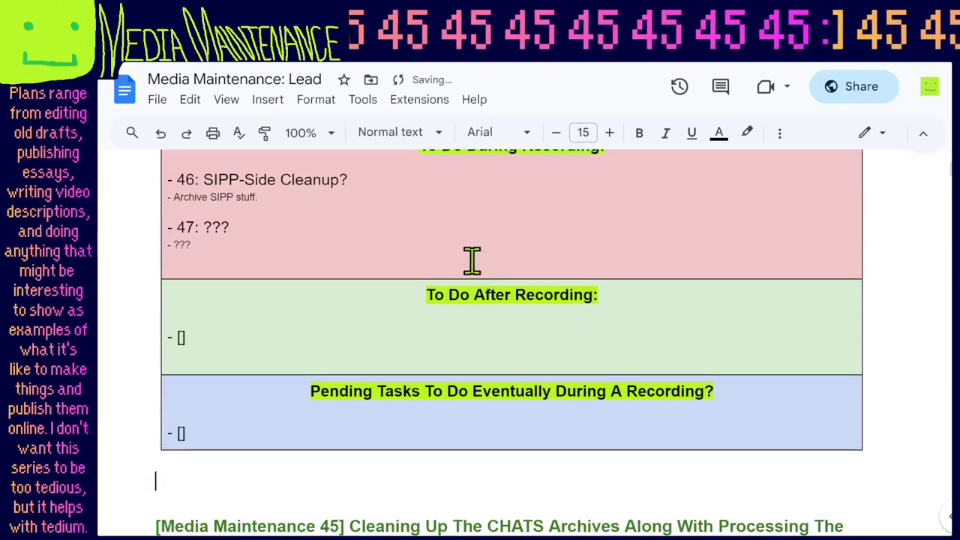
pyautogui.scroll(3, 592, 317)
pyautogui.scroll(1, 592, 317)
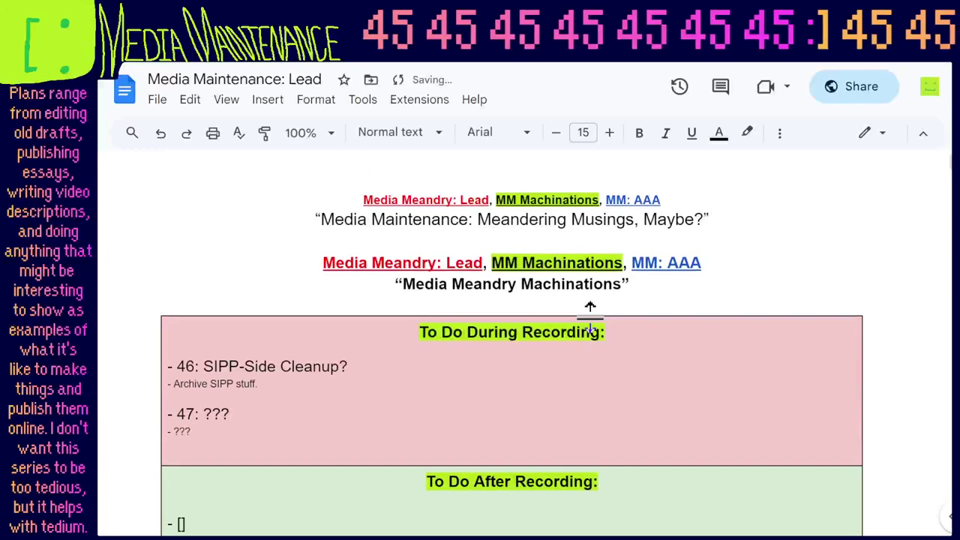
# Check where the MM Machinations link in the pasted heading leads, then return to the Lead document.
pyautogui.click(577, 263)
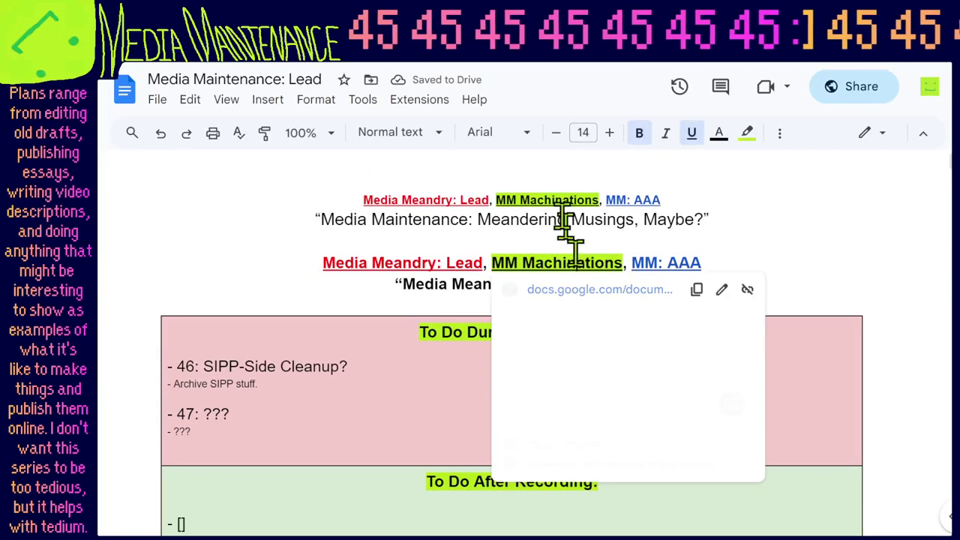
pyautogui.click(570, 286)
pyautogui.click(237, 64)
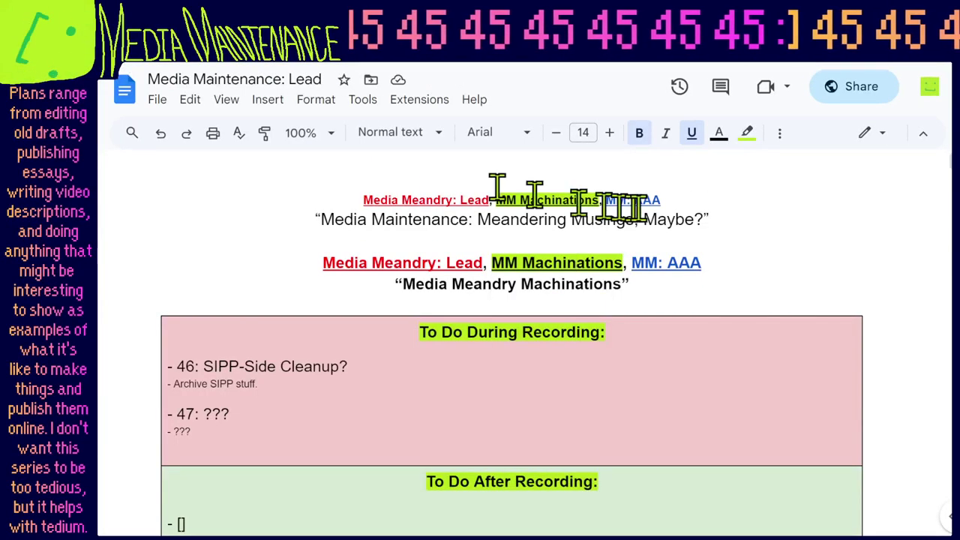
# In the emptied Machinations document, write "Hello, if you're here, this document is retired. Go here:" and paste the Lead document's three-link line below.
pyautogui.moveTo(667, 200); pyautogui.dragTo(351, 199)
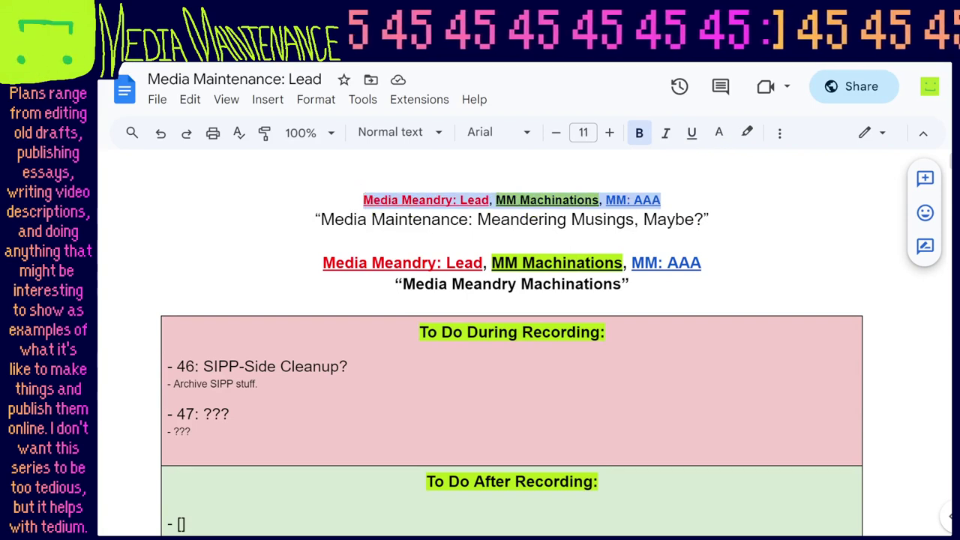
pyautogui.hotkey('ctrl', 'Tab')
pyautogui.hotkey('ctrl', 'v')
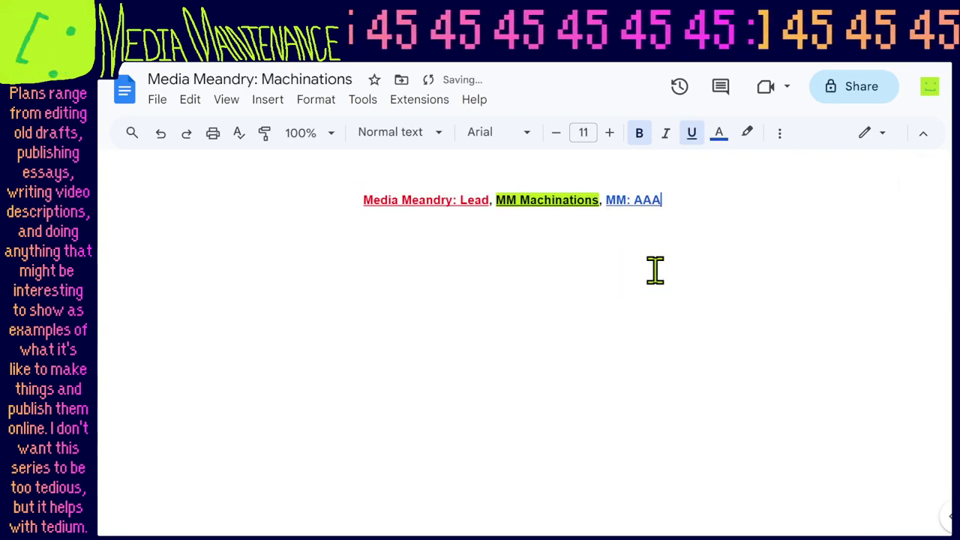
pyautogui.hotkey('ctrl', 'z')
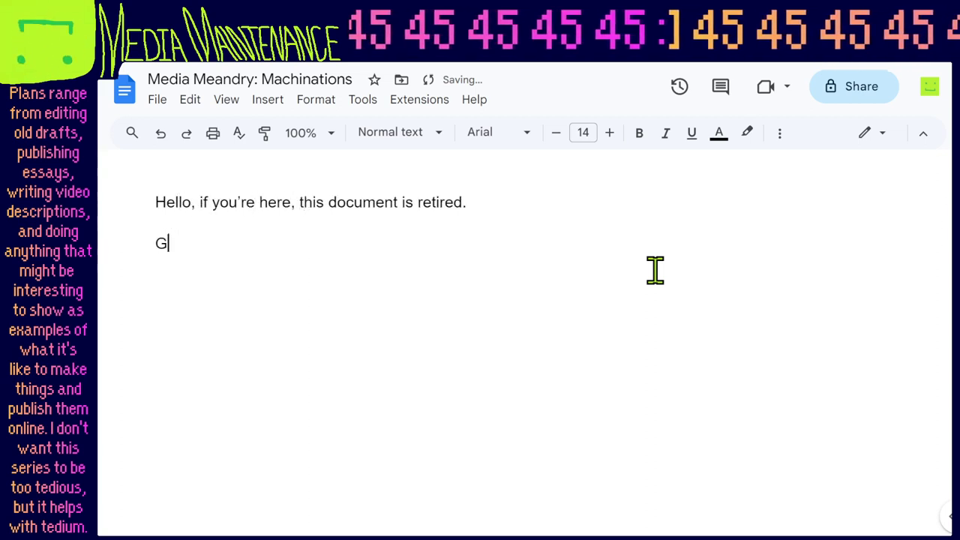
pyautogui.hotkey('ctrl', 'v')
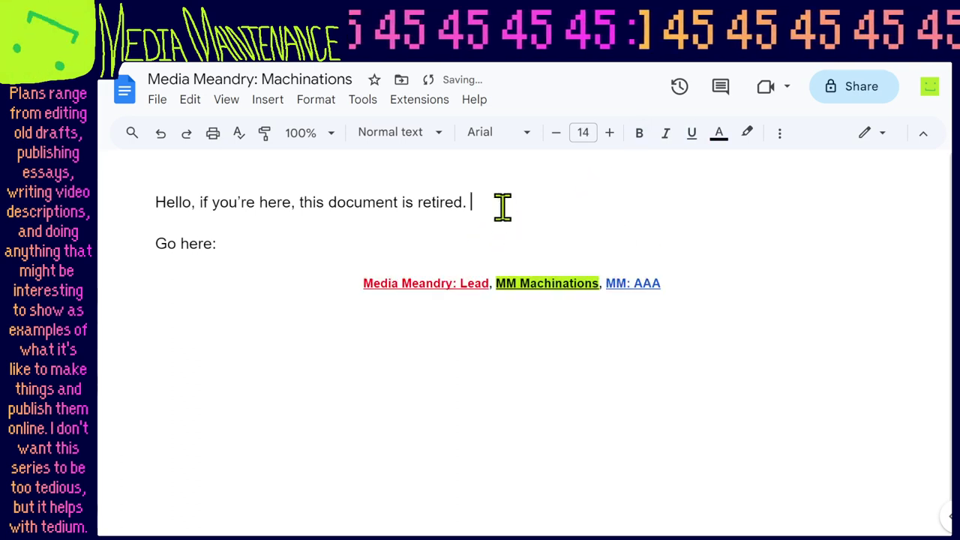
pyautogui.press('Delete')
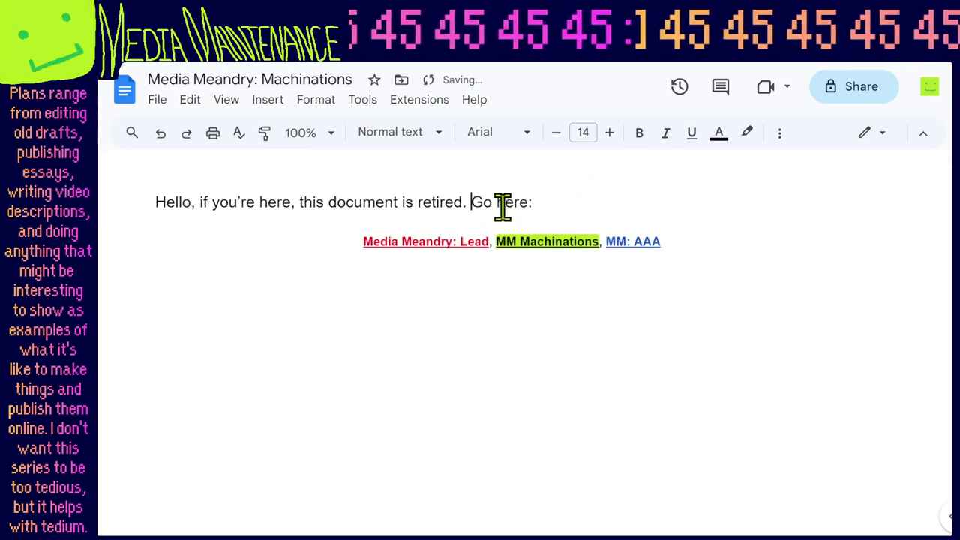
# Check the Lead and MM Machinations links in the retired document, reloading the page and previewing the Machinations link target.
pyautogui.click(565, 241)
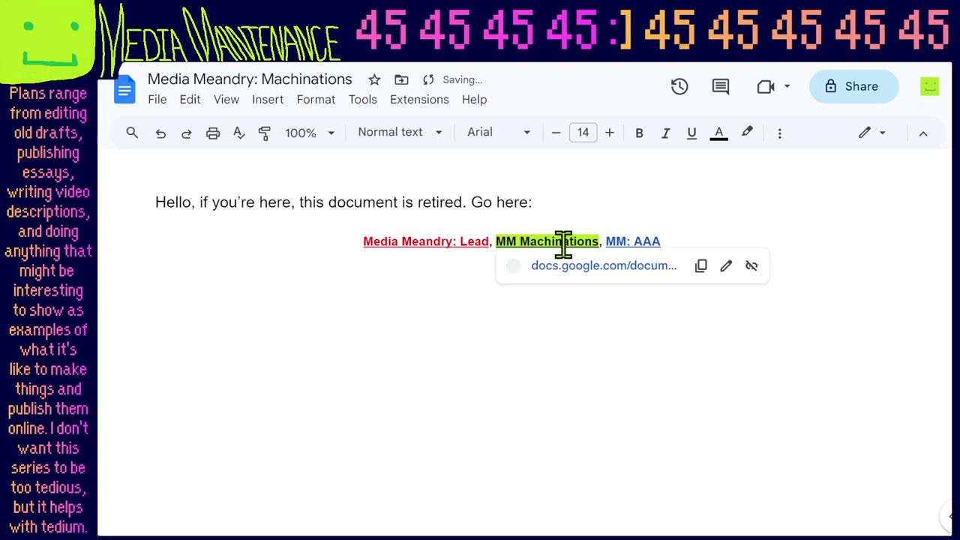
pyautogui.click(459, 242)
pyautogui.press('F5')
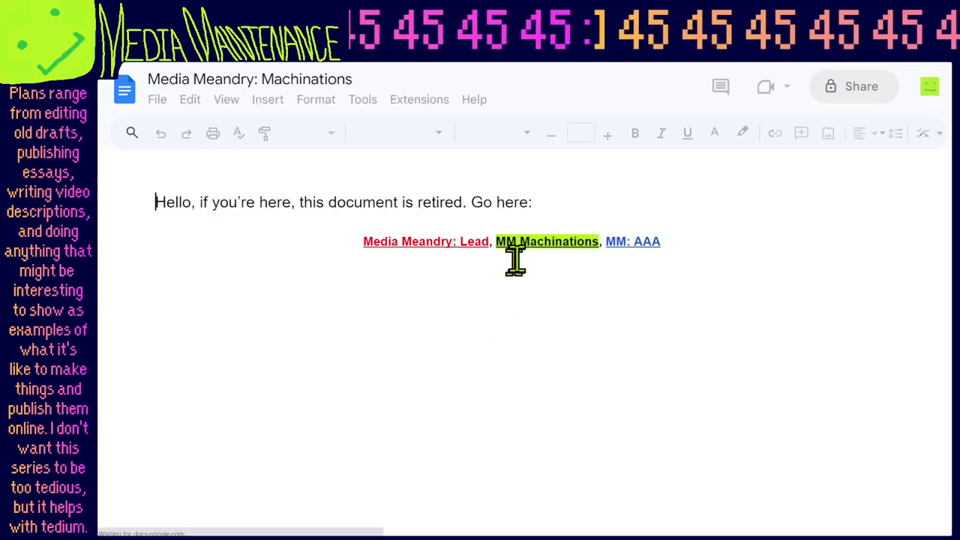
pyautogui.click(530, 242)
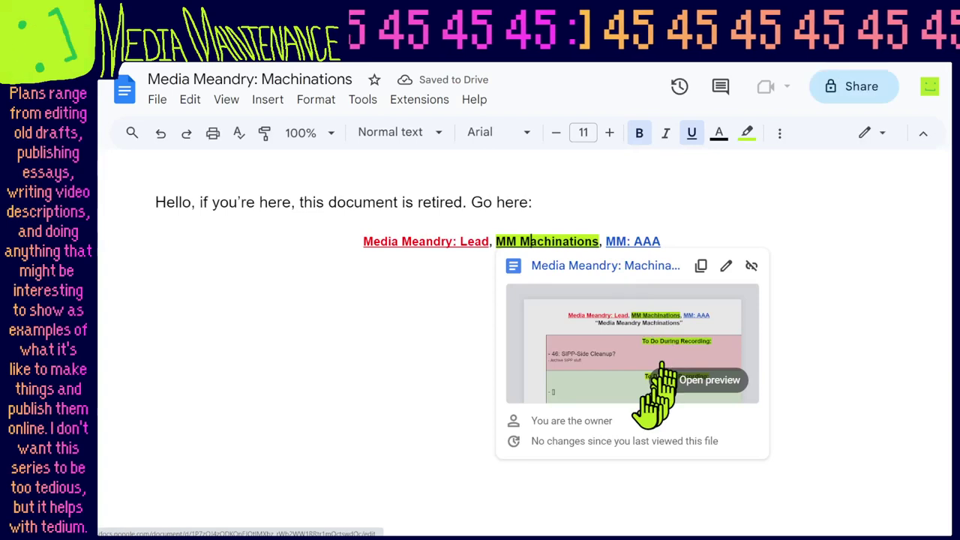
pyautogui.click(625, 227)
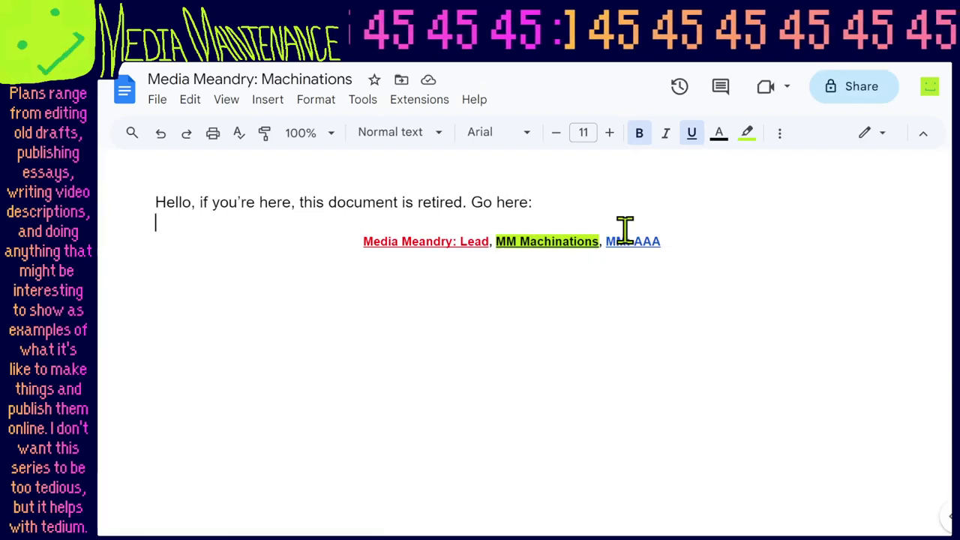
# Switch to the Lead document and delete the duplicate three-link line and the "Media Meandry Machinations" title above the to-do table.
pyautogui.hotkey('ctrl', 'Tab')
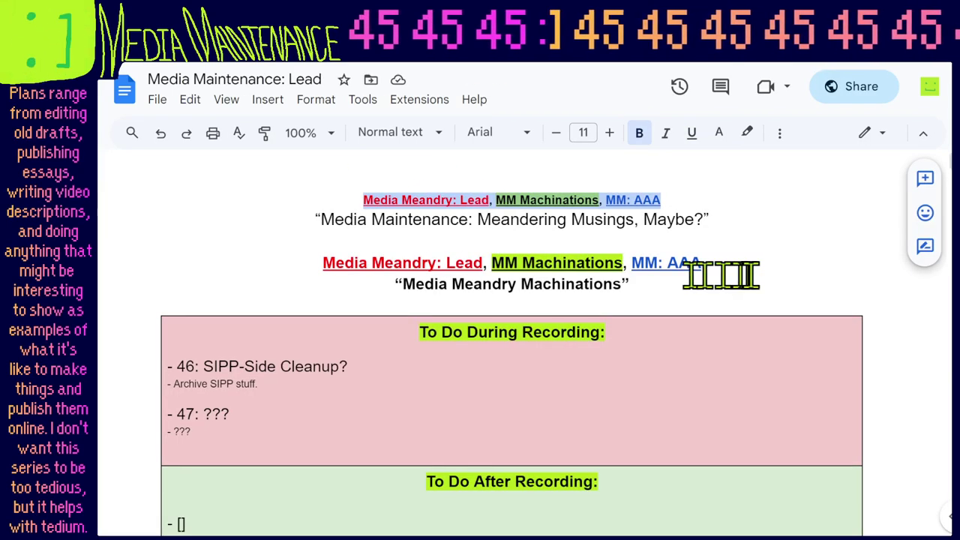
pyautogui.click(716, 285)
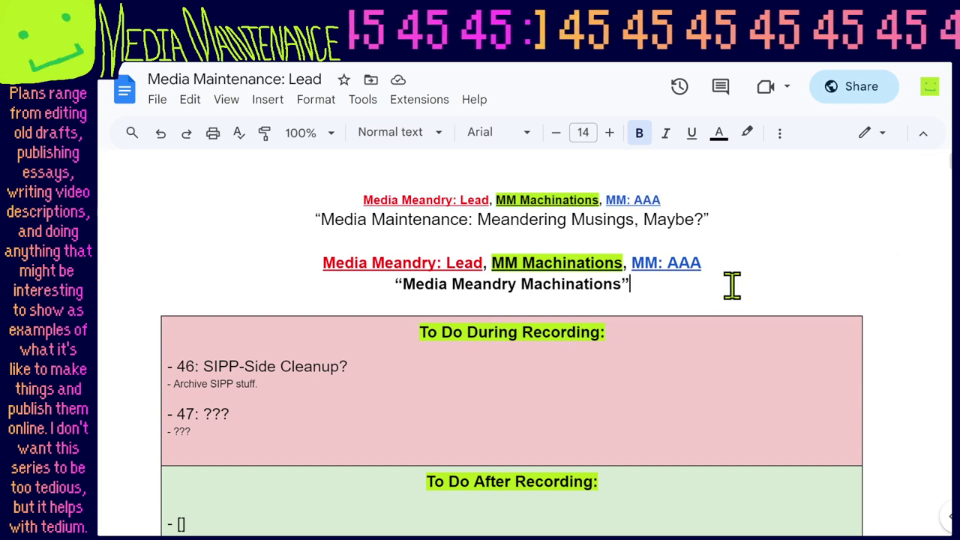
pyautogui.moveTo(731, 285); pyautogui.dragTo(756, 234)
pyautogui.press('BackSpace')
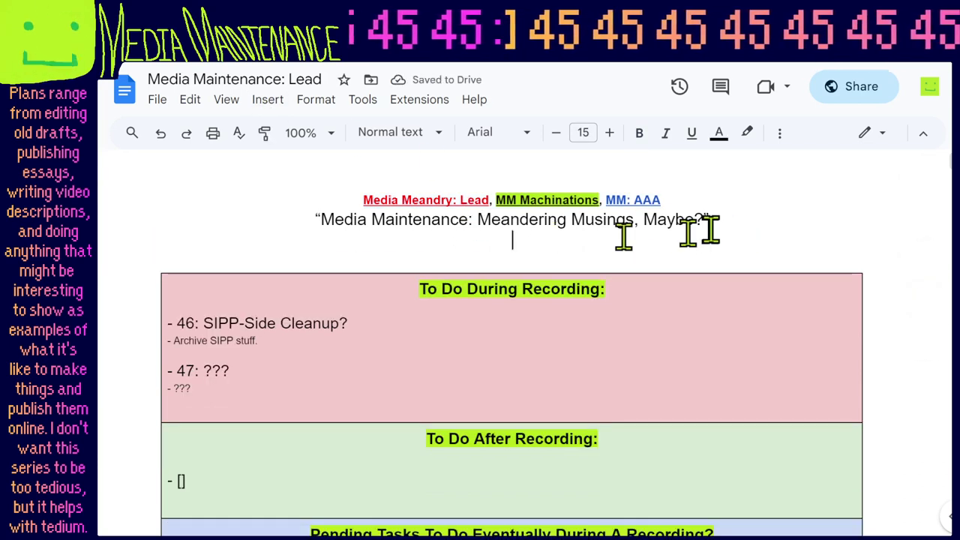
# Copy the title "Media Maintenance: Meandering Musings, Maybe?" under the link line and replace it with "Lead".
pyautogui.moveTo(709, 219); pyautogui.dragTo(325, 219)
pyautogui.hotkey('ctrl', 'c')
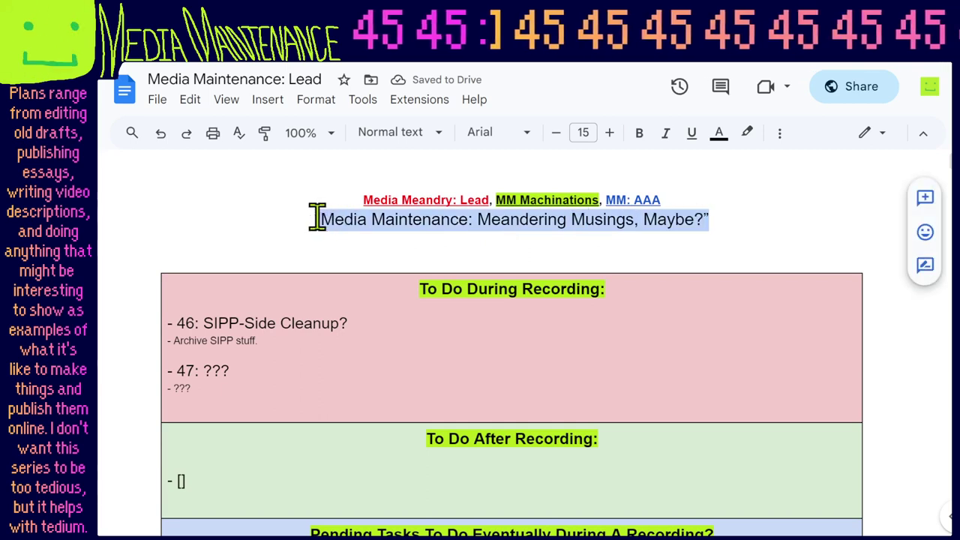
pyautogui.press('BackSpace')
pyautogui.press('Delete')
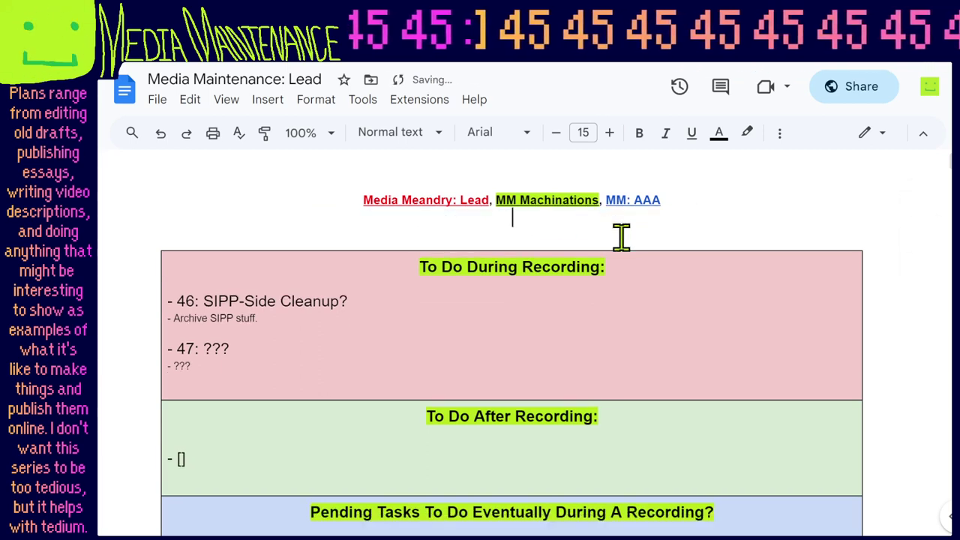
pyautogui.write('Lead')
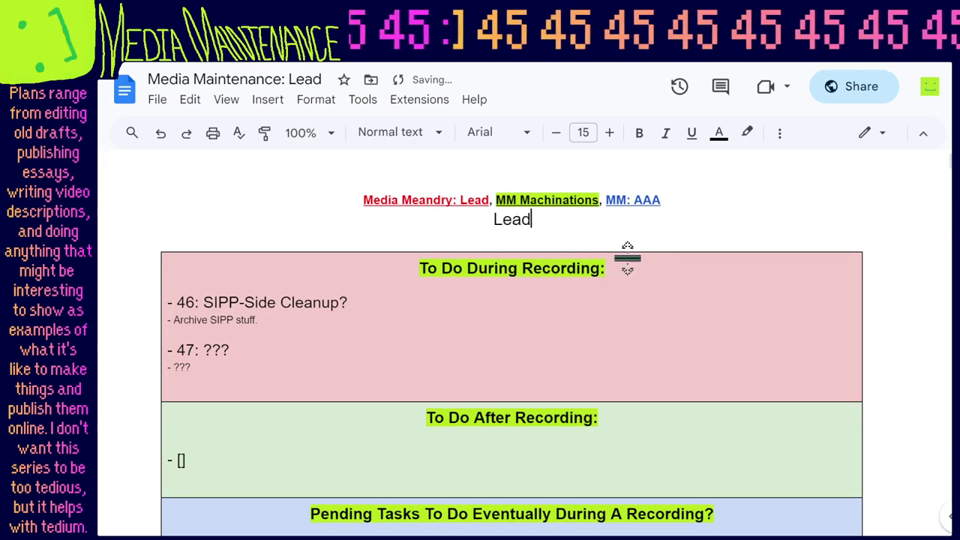
# Add a table row below Citations and paste the old "Media Maintenance: Meandering Musings, Maybe?" title into it.
pyautogui.scroll(-20, 626, 258)
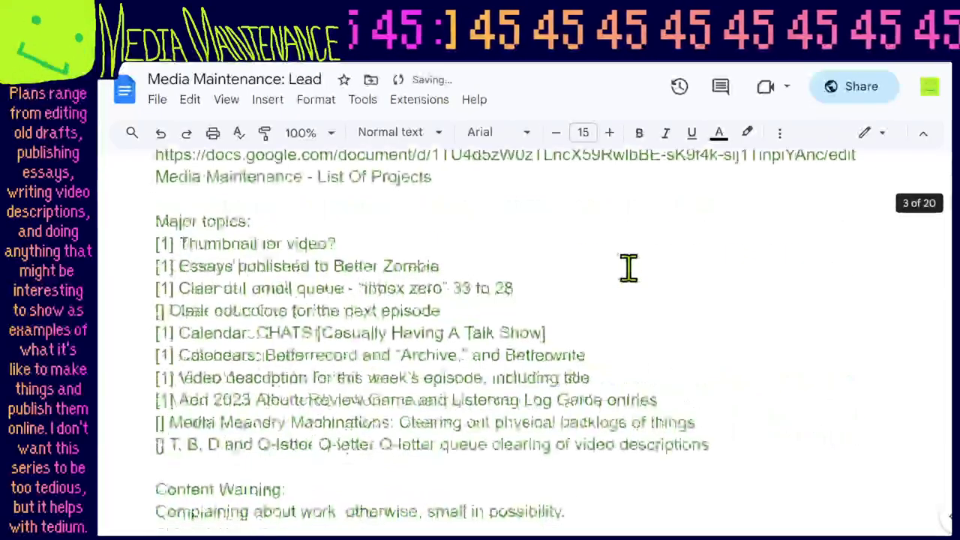
pyautogui.scroll(-20, 627, 266)
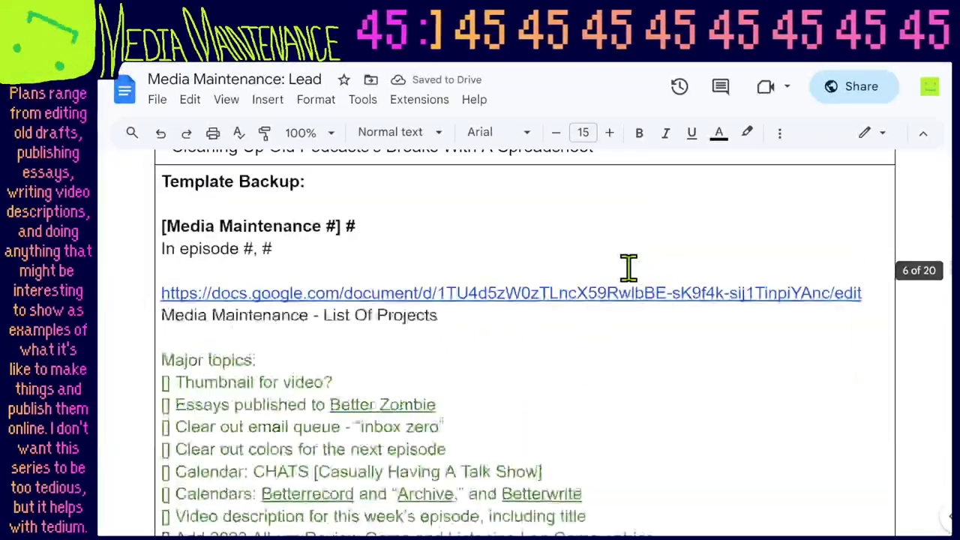
pyautogui.scroll(2, 652, 323)
pyautogui.scroll(-1, 655, 332)
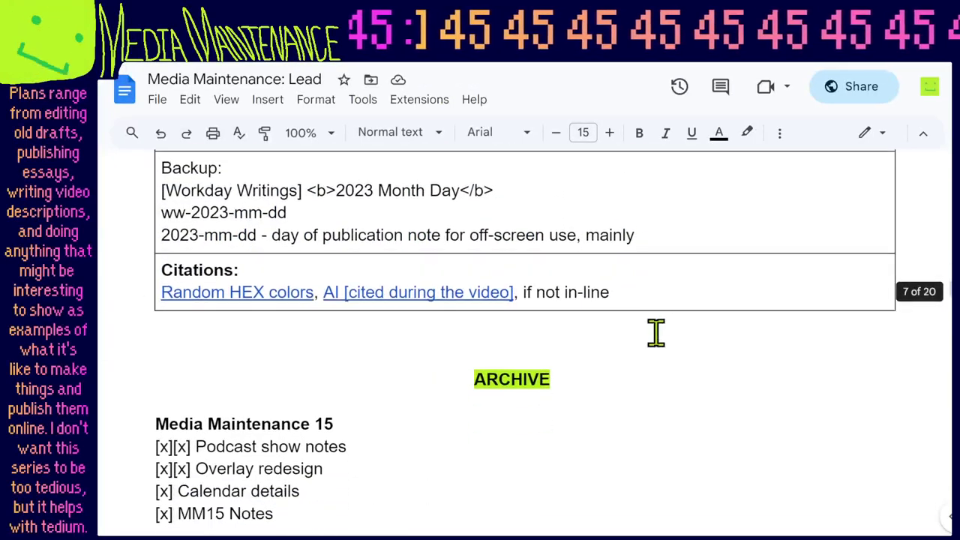
pyautogui.click(640, 290)
pyautogui.press('Tab')
pyautogui.hotkey('ctrl', 'v')
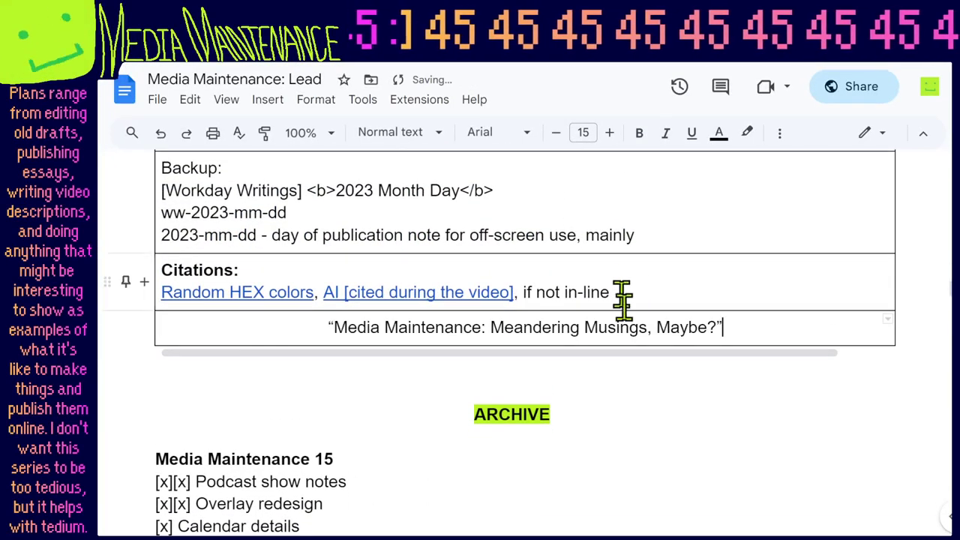
# Delete the empty "Media Maintenance ##" placeholder and its checkbox at the end of the archive.
pyautogui.scroll(-20, 632, 337)
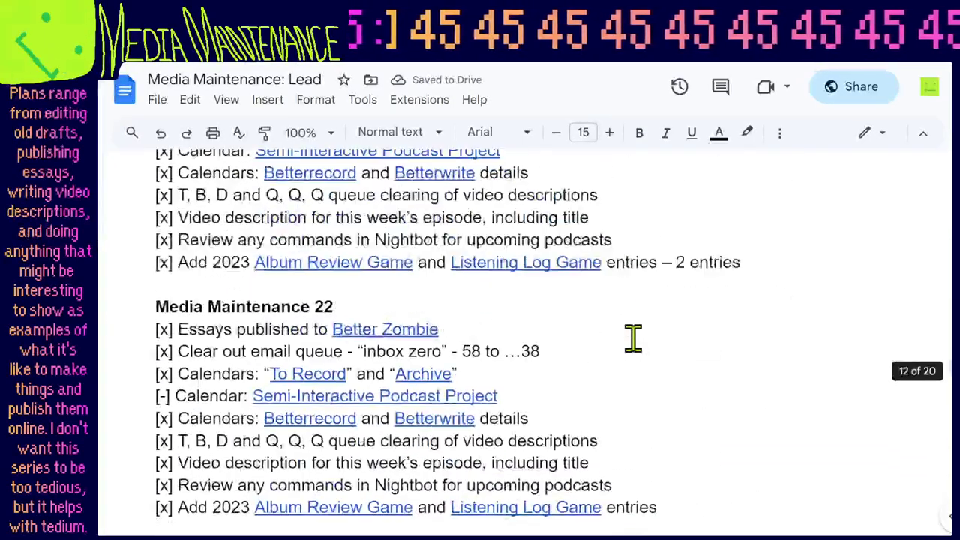
pyautogui.scroll(-20, 633, 337)
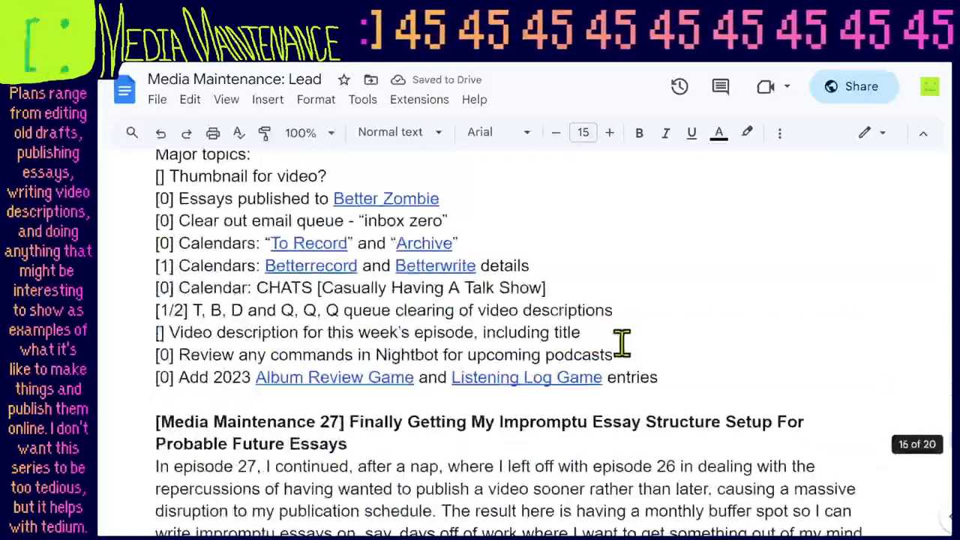
pyautogui.scroll(-20, 622, 342)
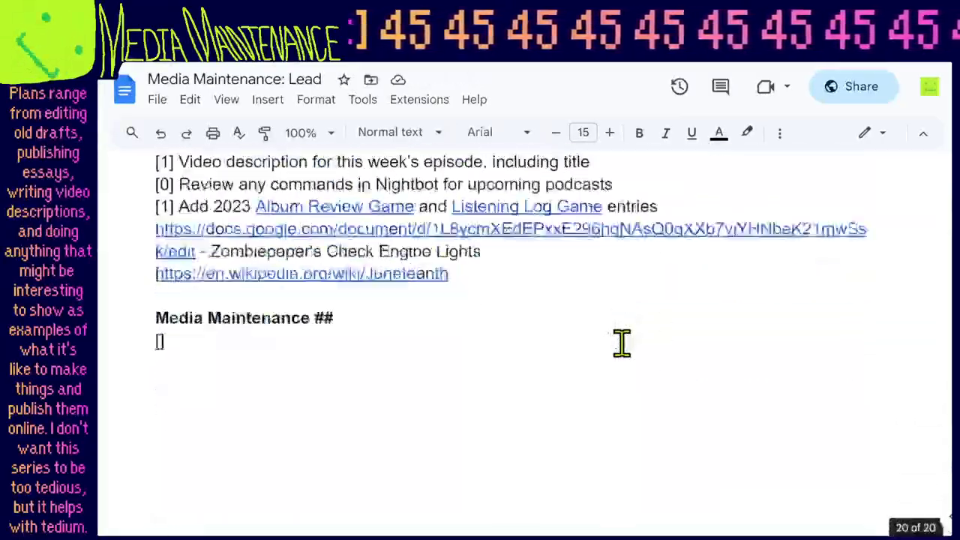
pyautogui.scroll(1, 622, 342)
pyautogui.moveTo(525, 439); pyautogui.dragTo(547, 381)
pyautogui.press('BackSpace')
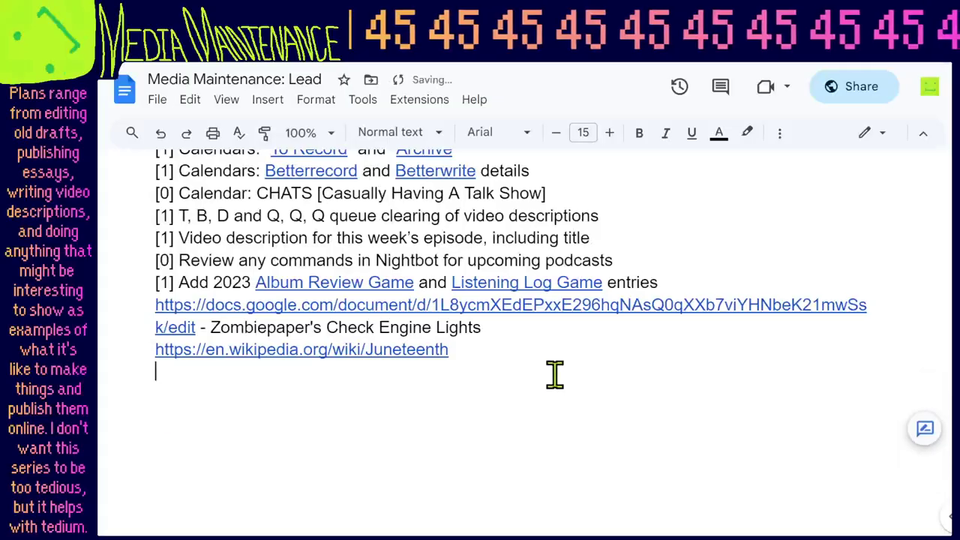
# Look back through the archived episode notes and review the to-do table at the start of the document.
pyautogui.scroll(5, 581, 386)
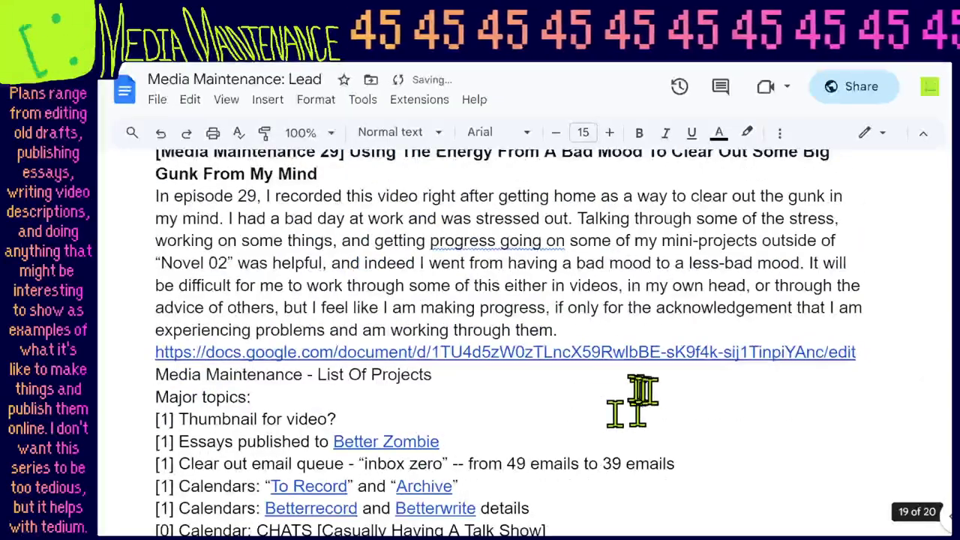
pyautogui.scroll(9, 633, 401)
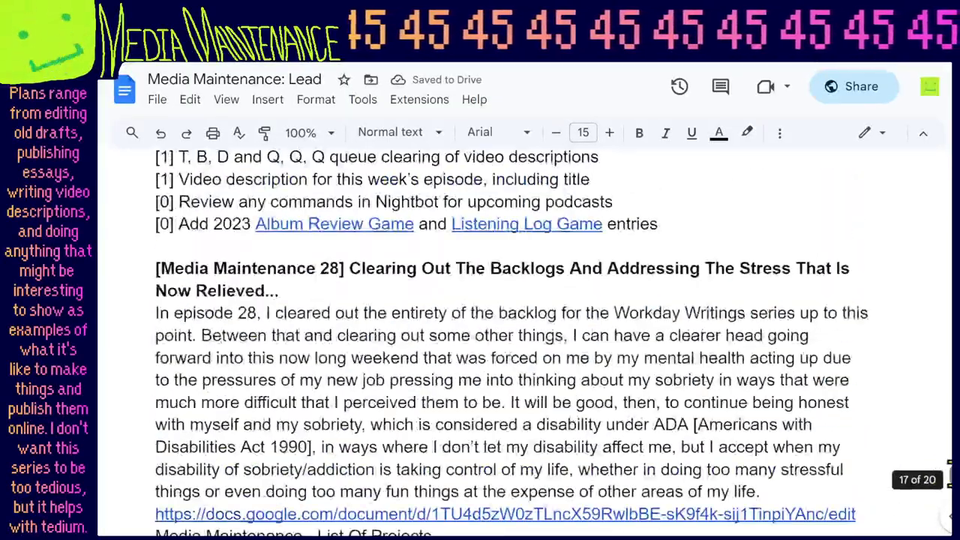
pyautogui.moveTo(949, 471); pyautogui.dragTo(945, 149)
pyautogui.scroll(-3, 574, 336)
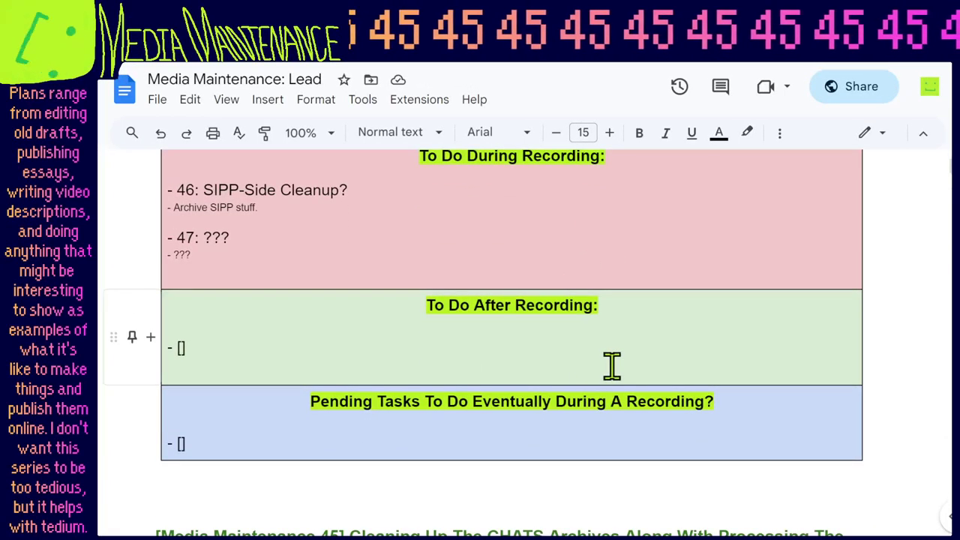
pyautogui.scroll(-1, 612, 365)
pyautogui.scroll(4, 666, 367)
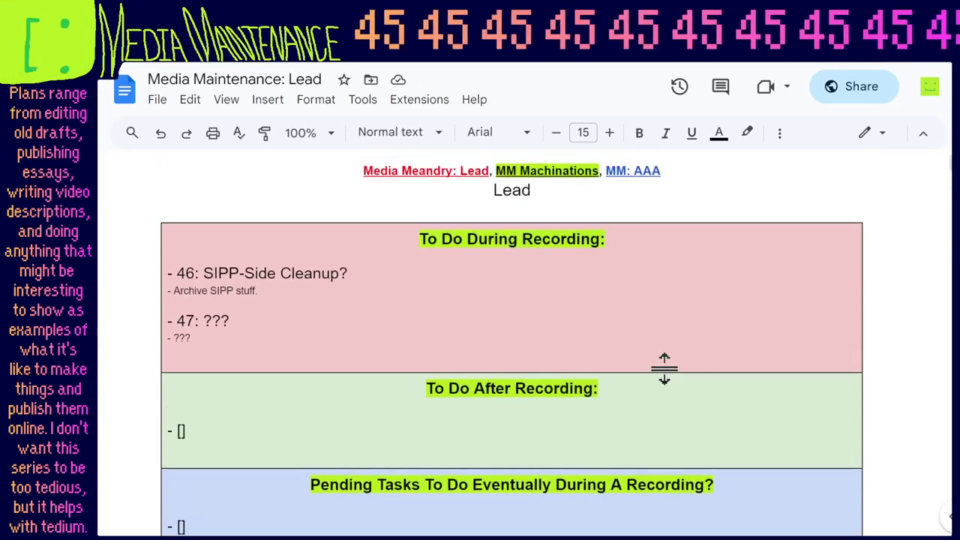
pyautogui.scroll(-1, 666, 367)
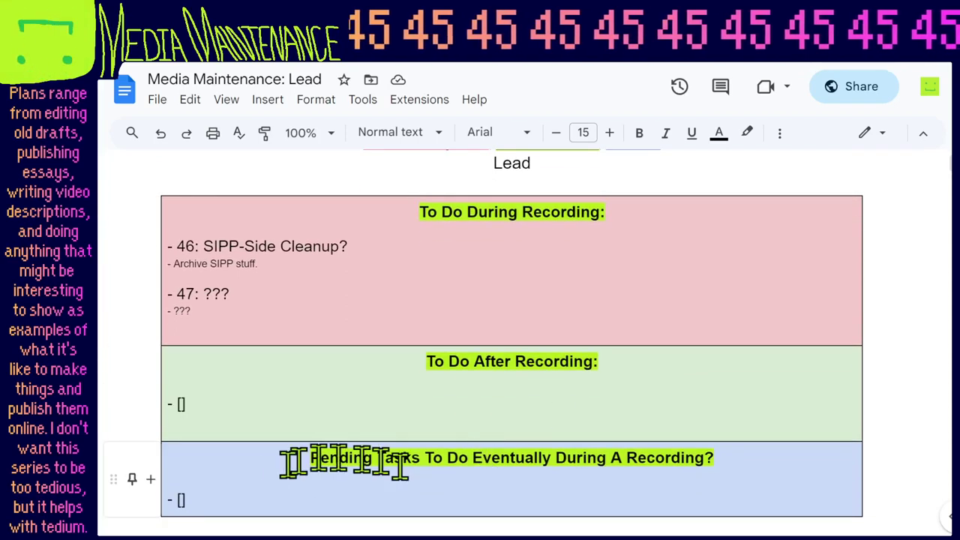
# Compare the text formatting of the heading links, to-do table, episode 45 notes and objectives table.
pyautogui.click(482, 214)
pyautogui.scroll(1, 523, 234)
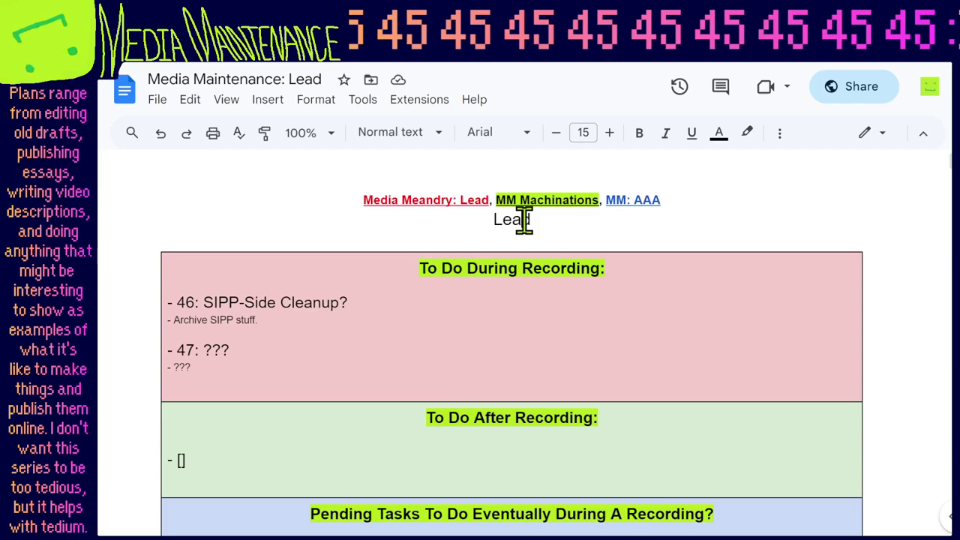
pyautogui.click(443, 200)
pyautogui.scroll(-1, 472, 246)
pyautogui.click(472, 247)
pyautogui.scroll(4, 413, 198)
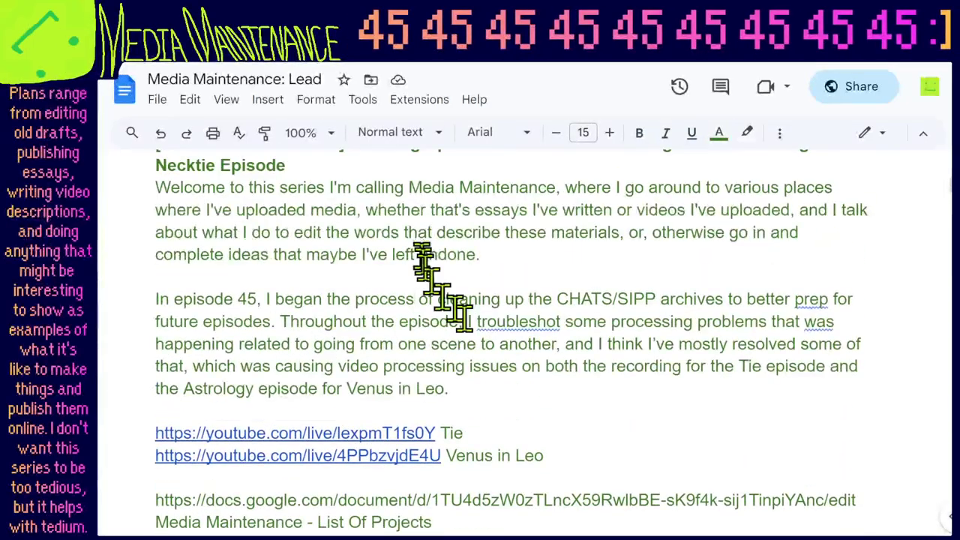
pyautogui.scroll(-20, 559, 313)
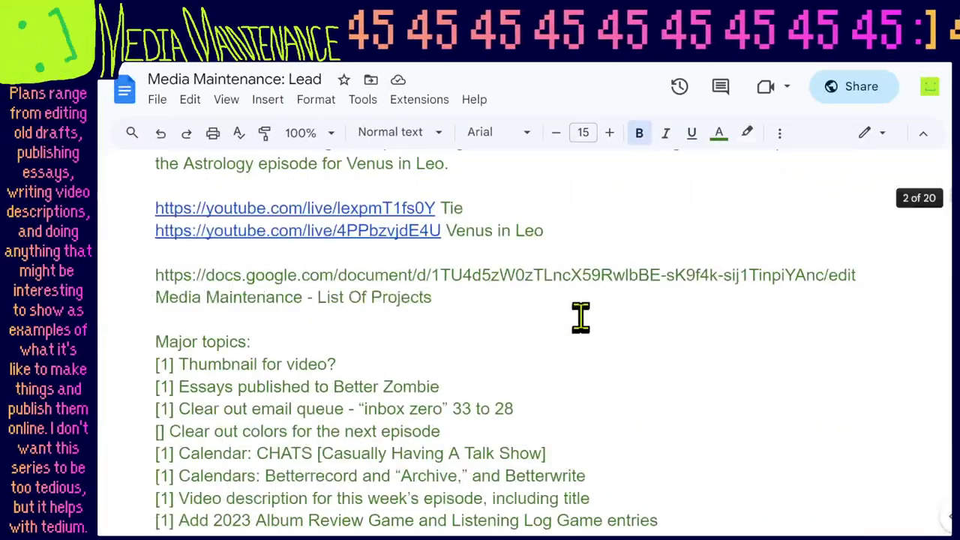
pyautogui.scroll(-4, 358, 324)
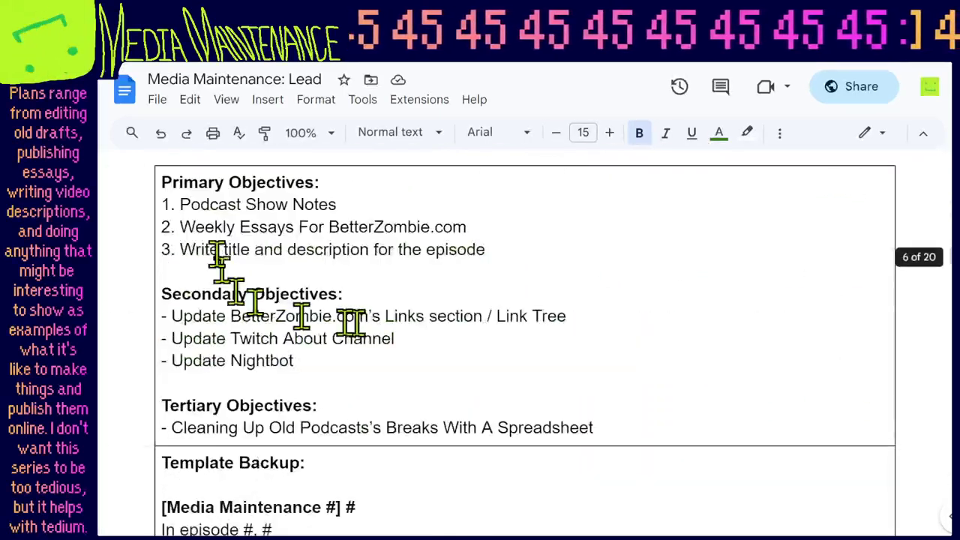
# Give the entire Lead document one font size, trying 15 and settling on 14.
pyautogui.click(298, 210)
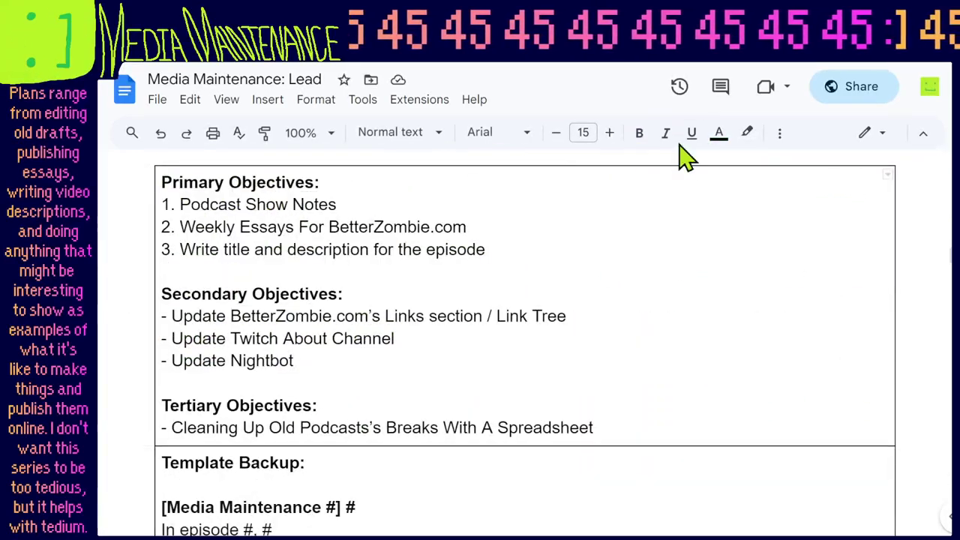
pyautogui.hotkey('ctrl', 'a')
pyautogui.click(578, 132)
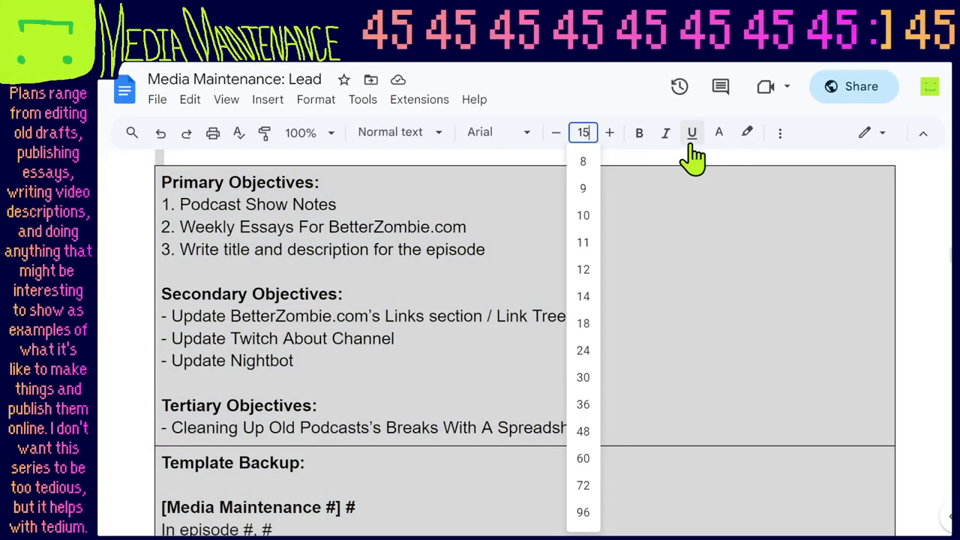
pyautogui.write('15')
pyautogui.press('Return')
pyautogui.scroll(15, 552, 360)
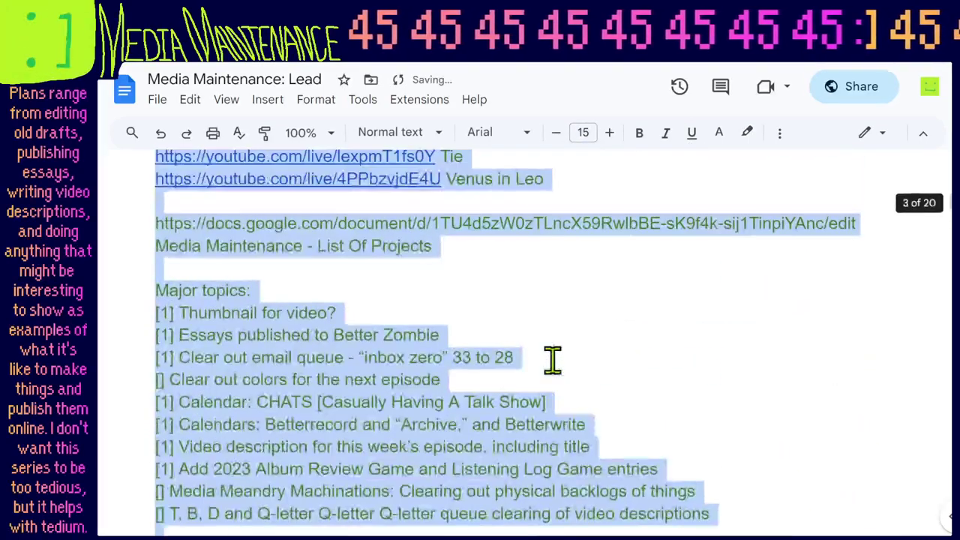
pyautogui.scroll(7, 553, 360)
pyautogui.click(585, 134)
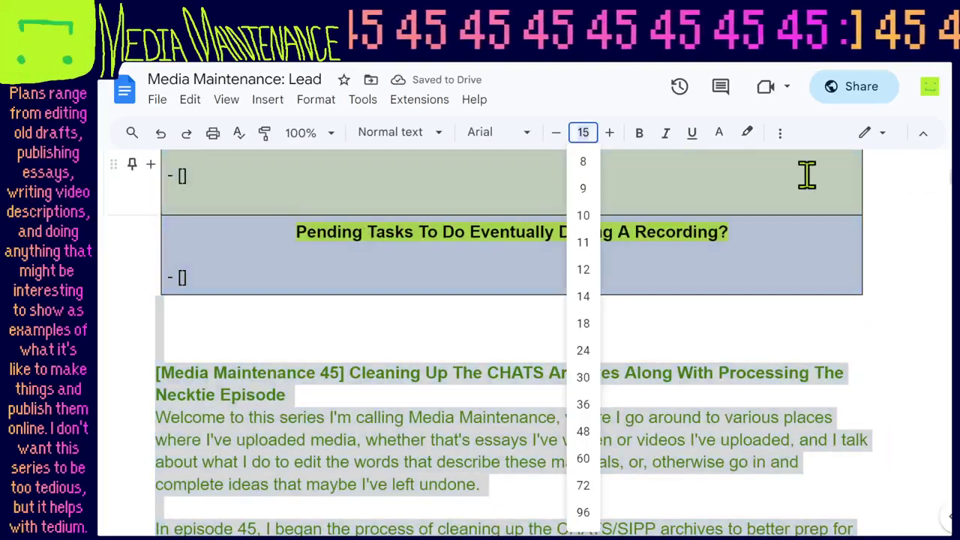
pyautogui.write('14')
pyautogui.press('Return')
pyautogui.scroll(5, 658, 348)
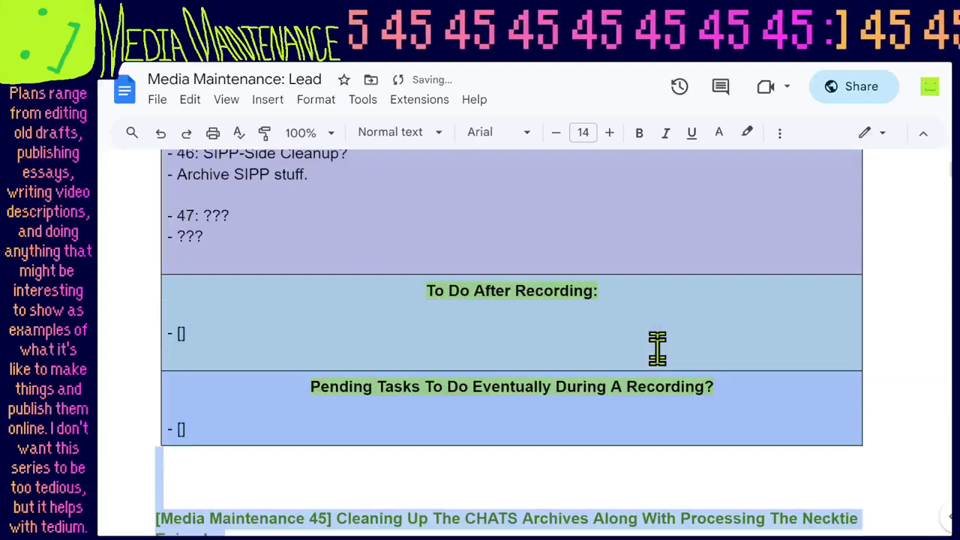
pyautogui.click(576, 355)
# Remove the "Media Meandry Machinations" line from episode 45's Major topics list.
pyautogui.scroll(-4, 573, 359)
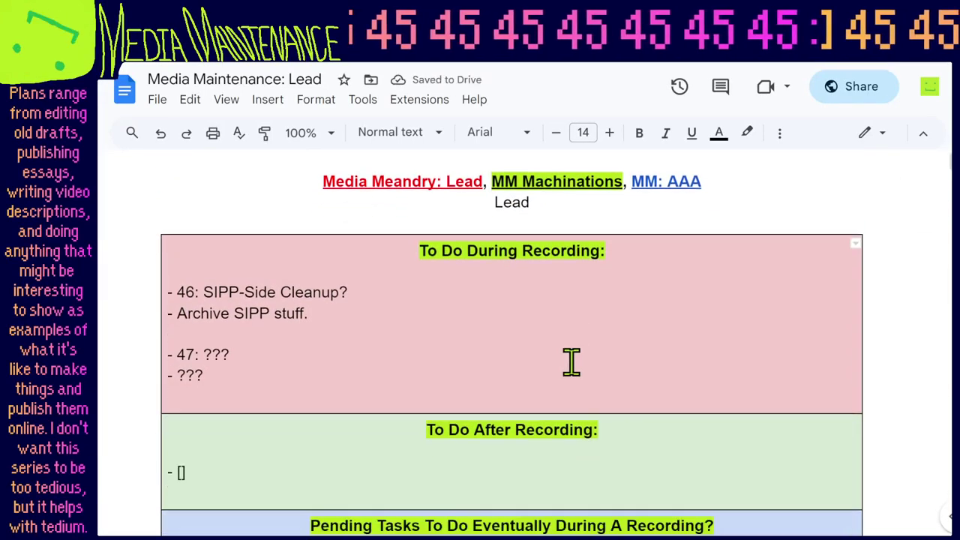
pyautogui.scroll(-4, 571, 362)
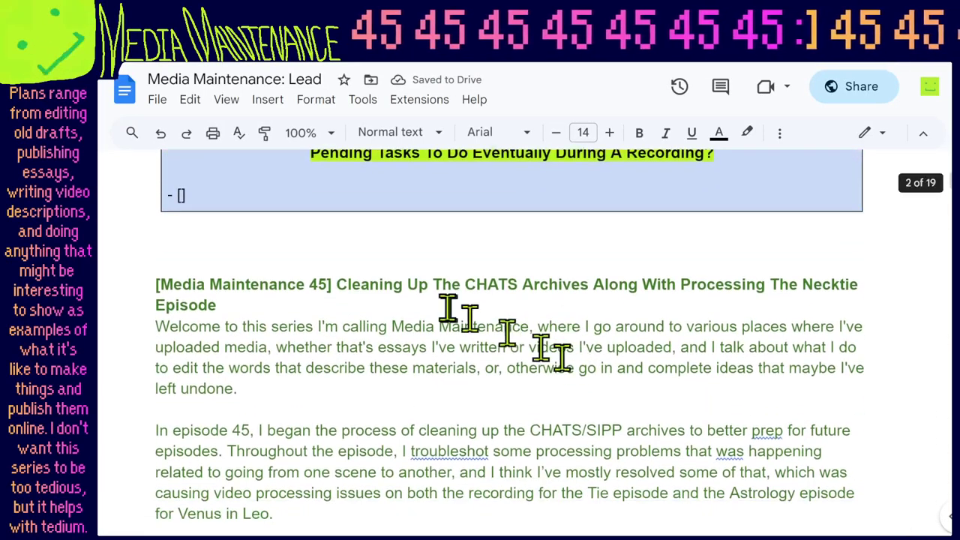
pyautogui.scroll(-4, 447, 304)
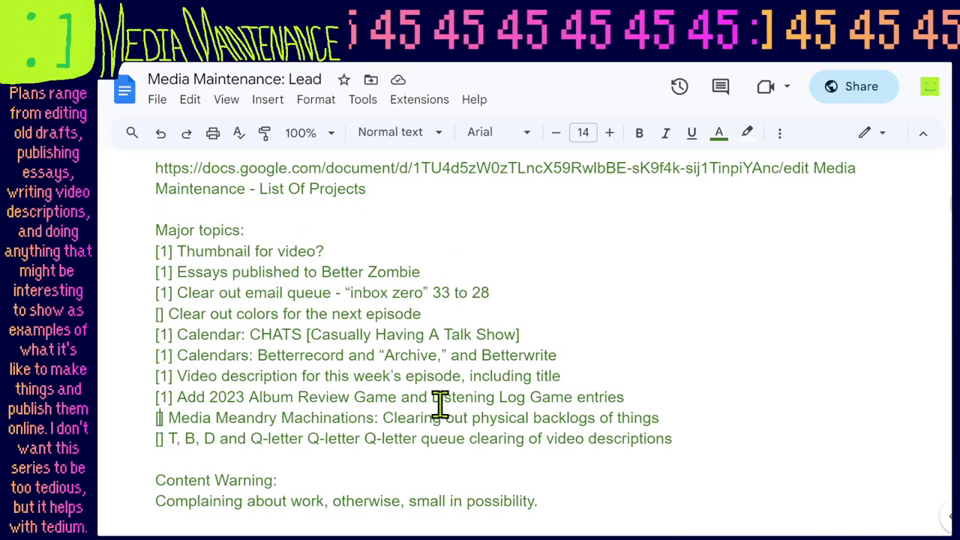
pyautogui.write('1')
pyautogui.moveTo(671, 421); pyautogui.dragTo(694, 387)
pyautogui.press('BackSpace')
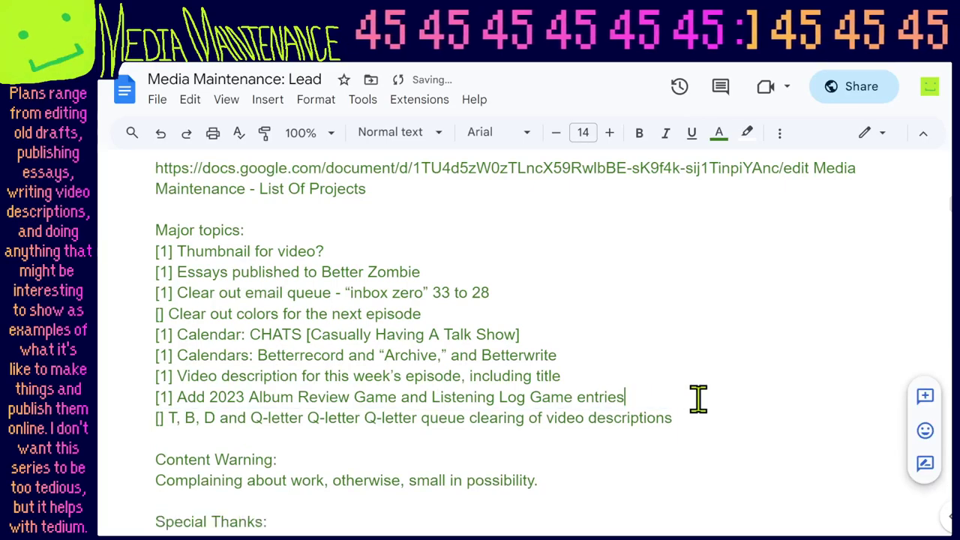
# Try removing the "Media Meandry Machinations" line from the blank episode template's Major topics list.
pyautogui.scroll(-20, 698, 399)
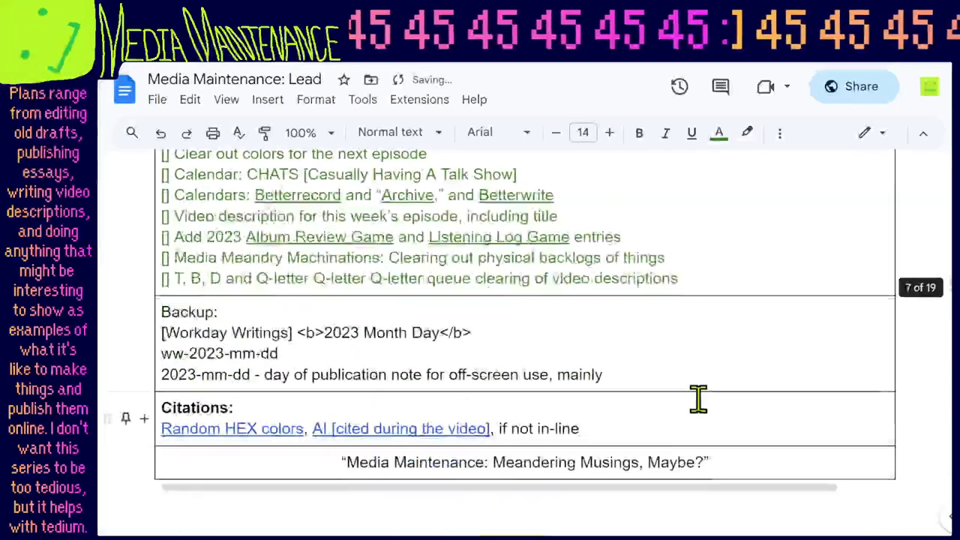
pyautogui.scroll(1, 698, 399)
pyautogui.moveTo(682, 377); pyautogui.dragTo(682, 365)
pyautogui.press('BackSpace')
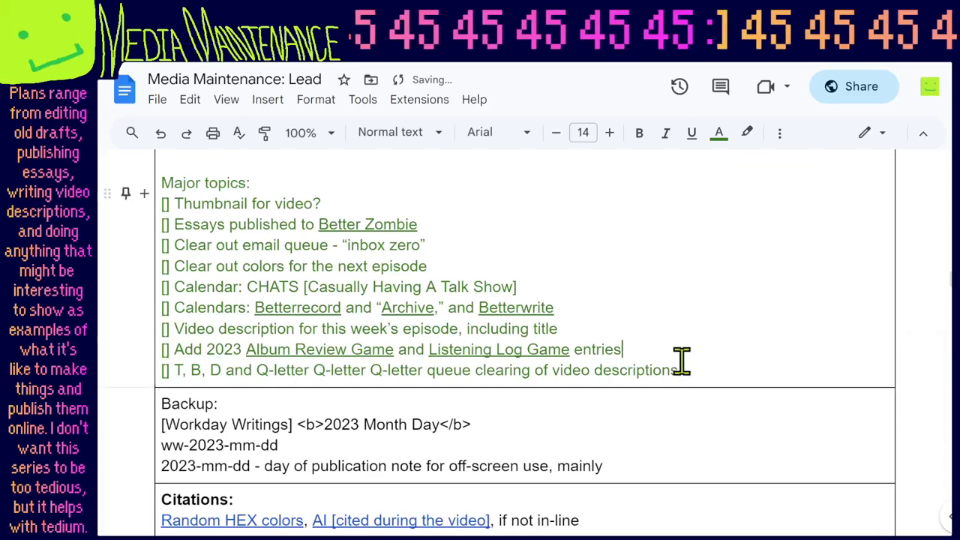
pyautogui.scroll(-1, 683, 364)
pyautogui.scroll(3, 683, 359)
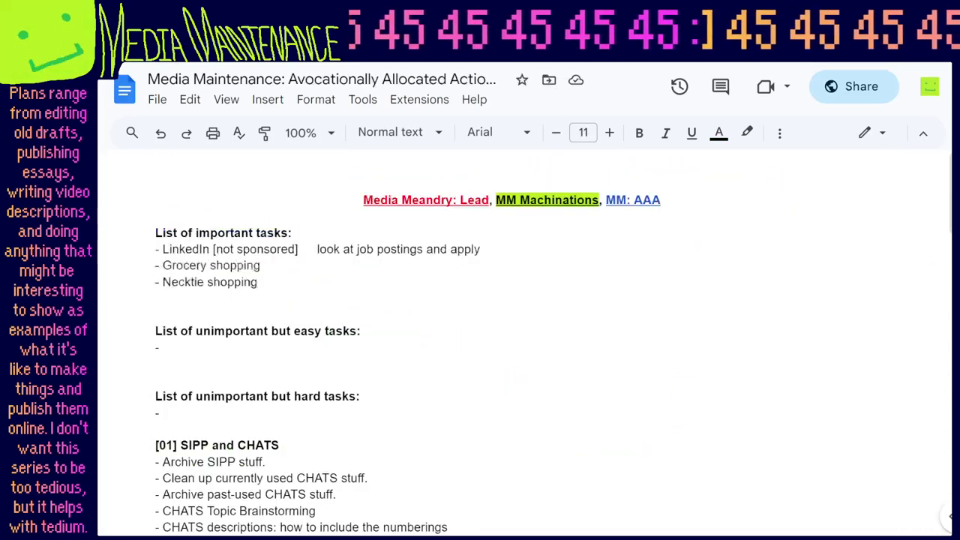
# Reword the template topic's label to "Media Meandry: Avocationally Allocated Actions", replacing "Machinations" with the wording from the AAA document's title.
pyautogui.moveTo(291, 77); pyautogui.dragTo(555, 84)
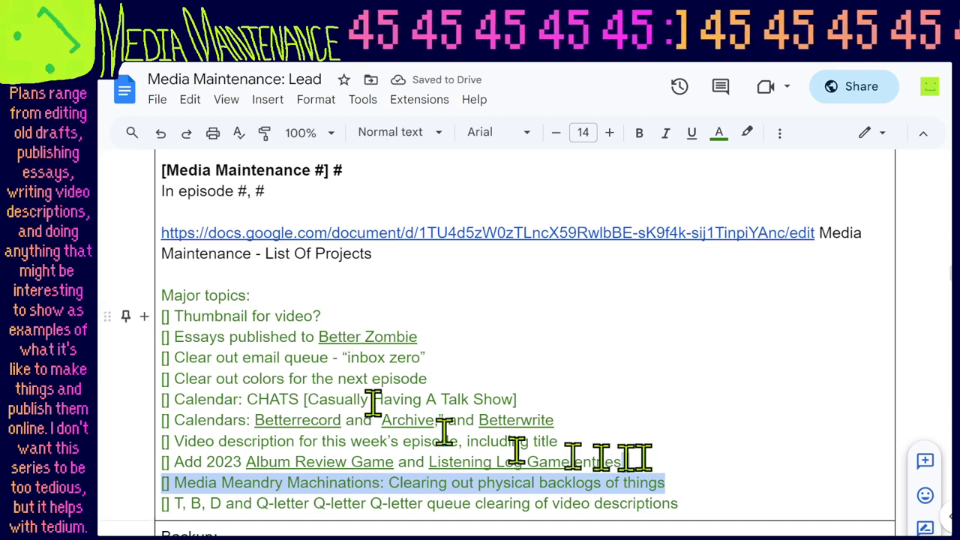
pyautogui.click(636, 462)
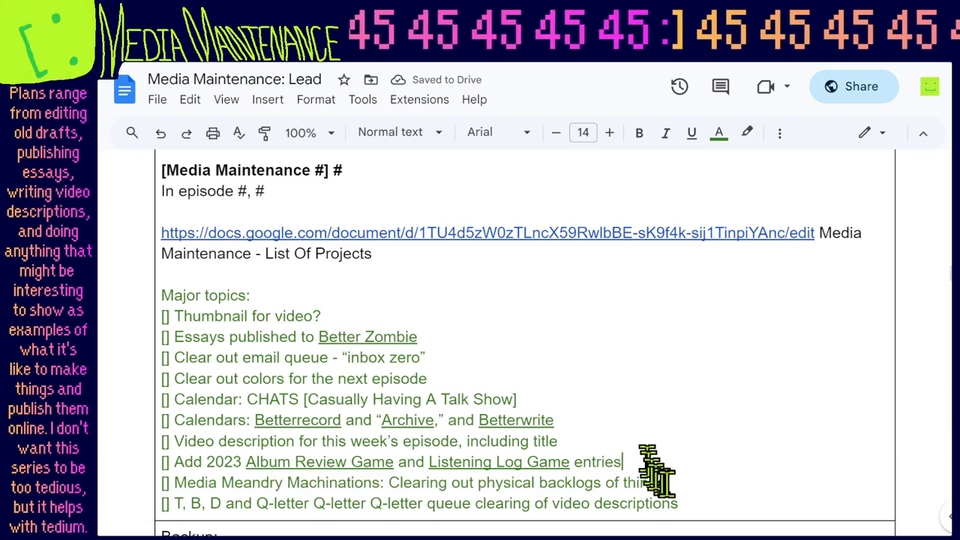
pyautogui.doubleClick(342, 483)
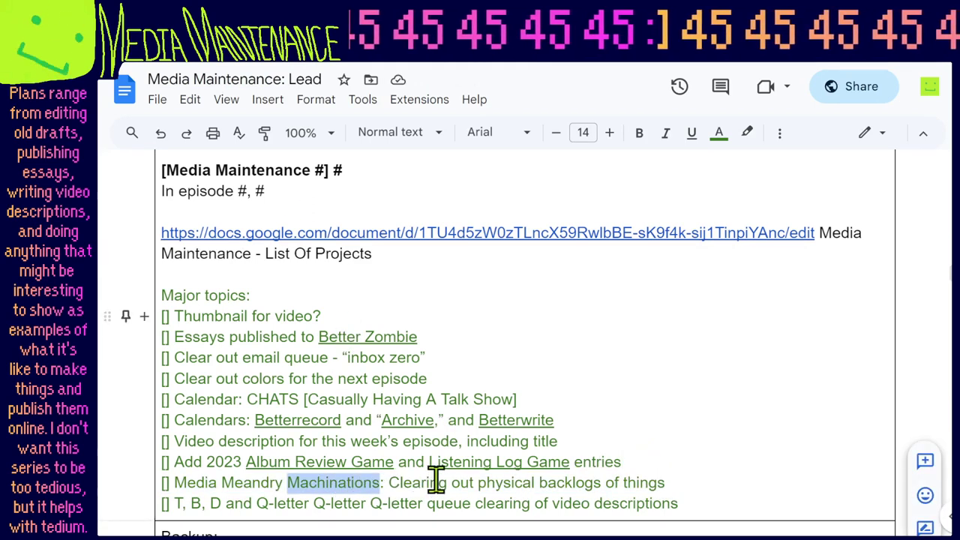
pyautogui.press('Left')
pyautogui.press('Left')
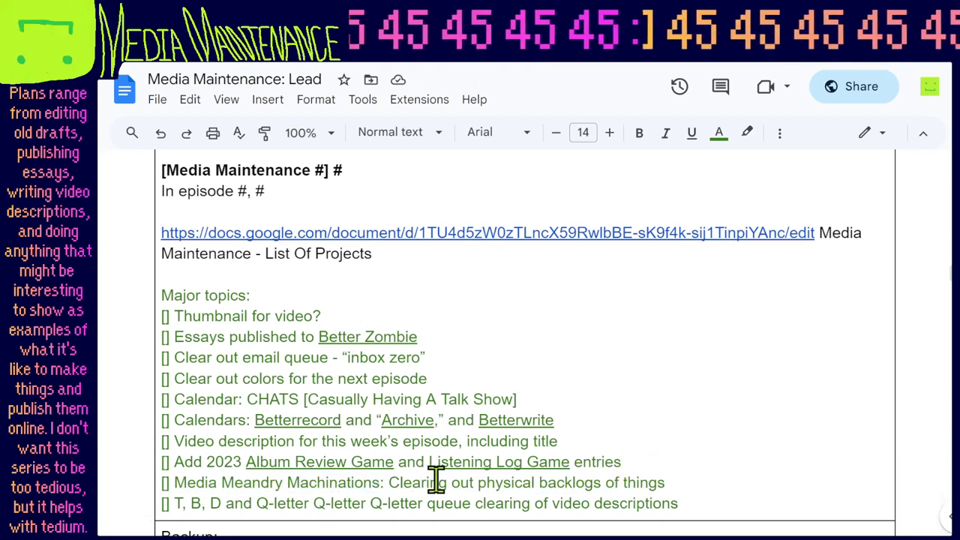
pyautogui.write(': Avocationally Allocated Actions')
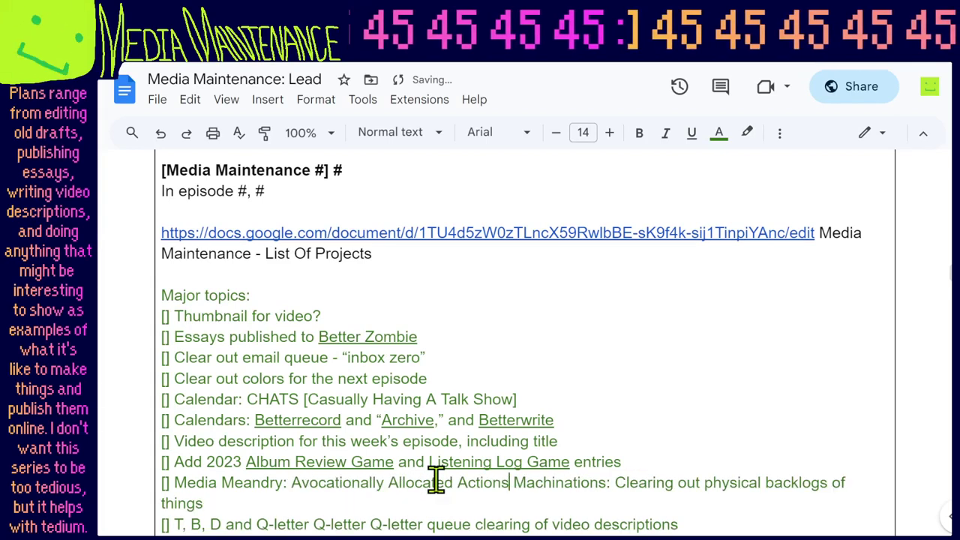
pyautogui.hotkey('ctrl', 'Right')
pyautogui.hotkey('ctrl', 'shift', 'Right')
pyautogui.press('BackSpace')
pyautogui.press('BackSpace')
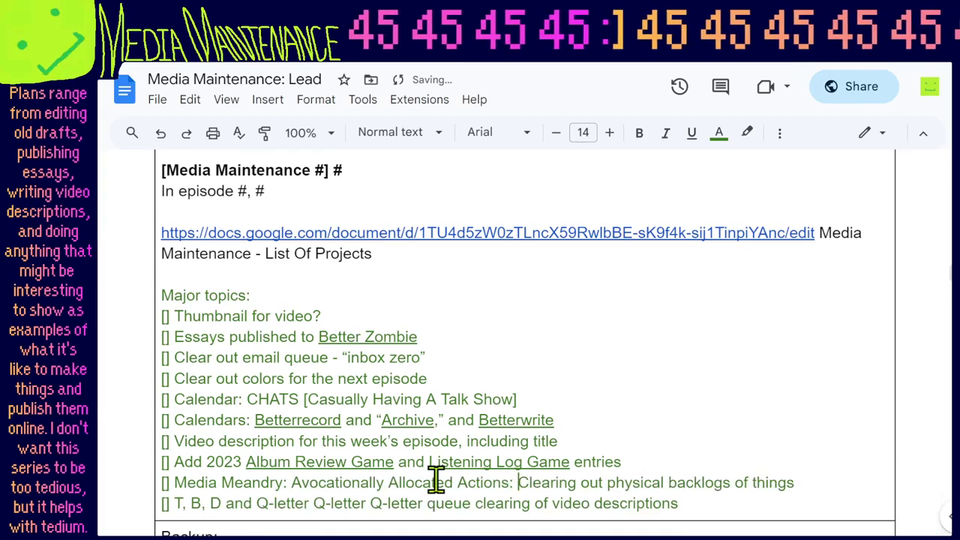
# Move the reworded Media Meandry topic below the video descriptions topic at the end of the template's list.
pyautogui.tripleClick(800, 482)
pyautogui.hotkey('ctrl', 'c')
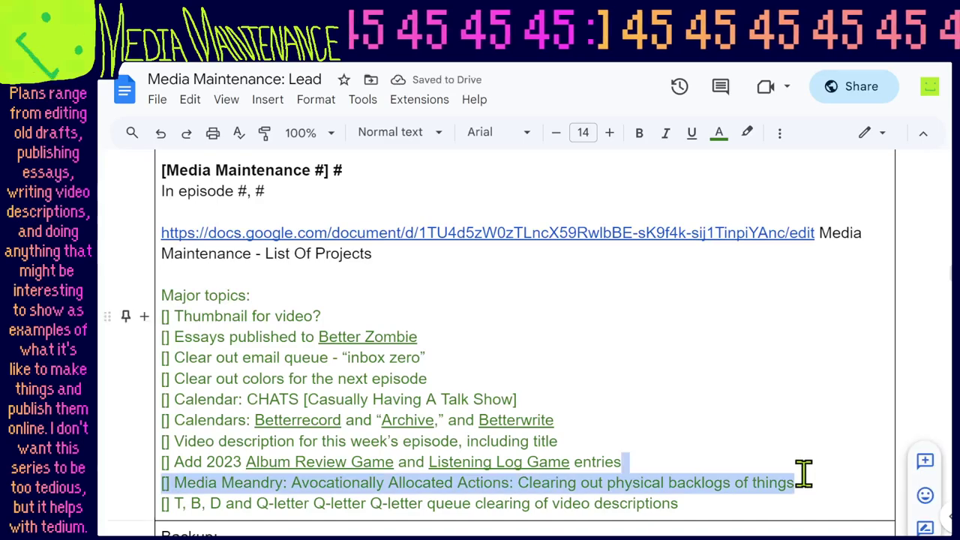
pyautogui.press('BackSpace')
pyautogui.click(731, 488)
pyautogui.hotkey('ctrl', 'z')
# Copy the template's last two topics over the final topic in episode 45's Major topics list.
pyautogui.moveTo(840, 501); pyautogui.dragTo(819, 465)
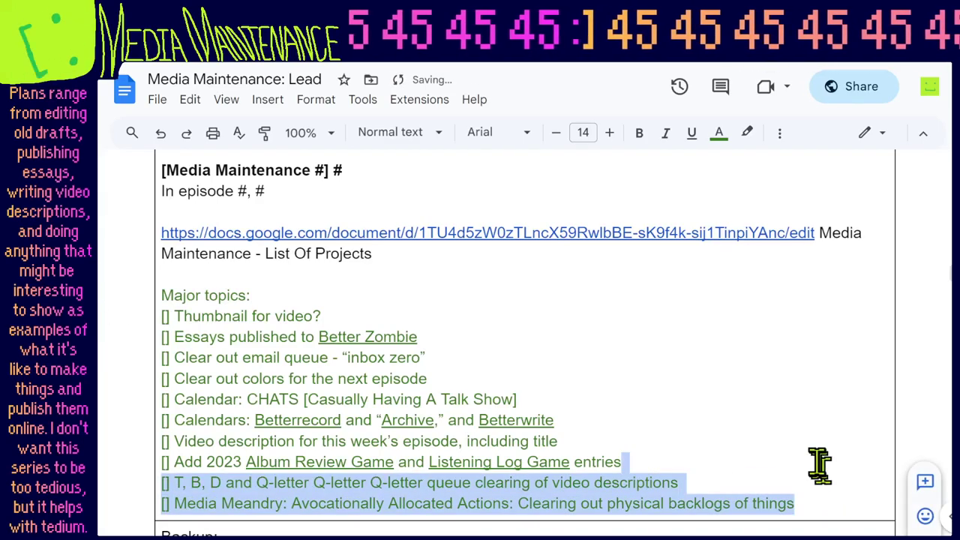
pyautogui.scroll(15, 793, 442)
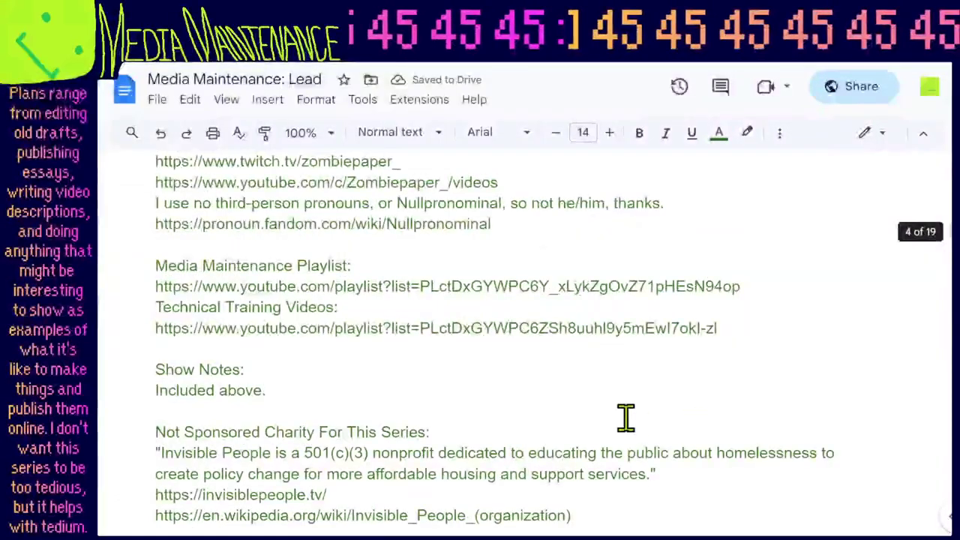
pyautogui.scroll(4, 625, 422)
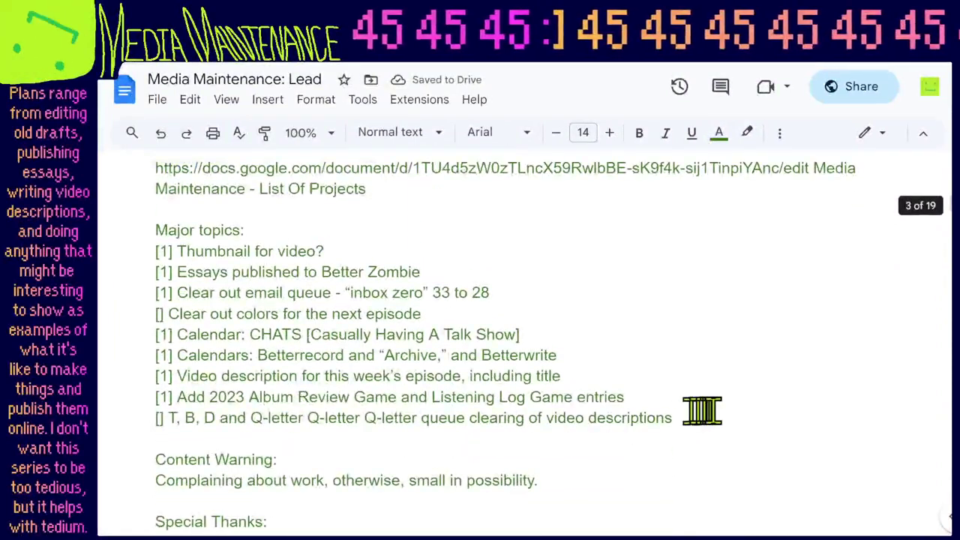
pyautogui.click(713, 415)
pyautogui.moveTo(713, 415); pyautogui.dragTo(709, 391)
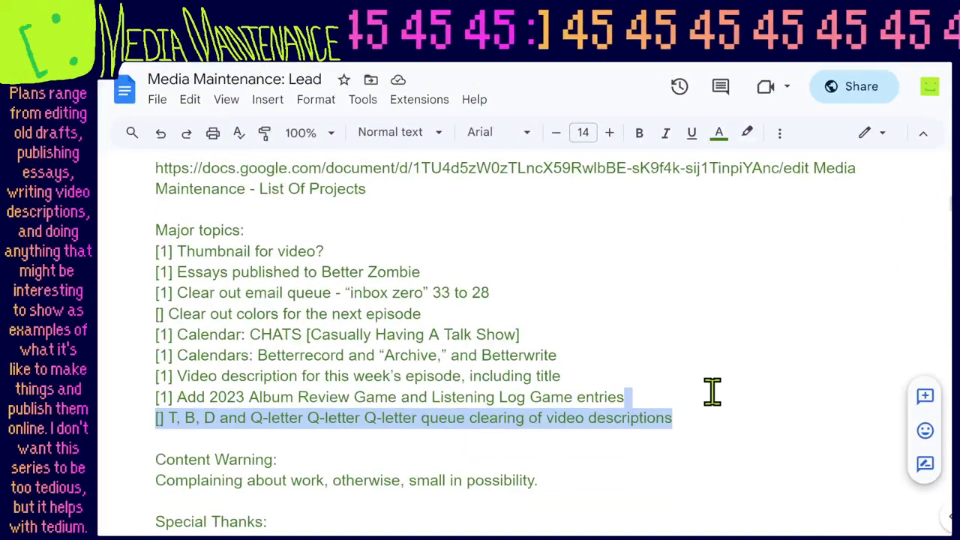
pyautogui.press('Right')
pyautogui.hotkey('ctrl', 'v')
# Mark episode 45's video descriptions, Media Meandry and "Clear out colors for the next episode" topics with 1.
pyautogui.click(163, 417)
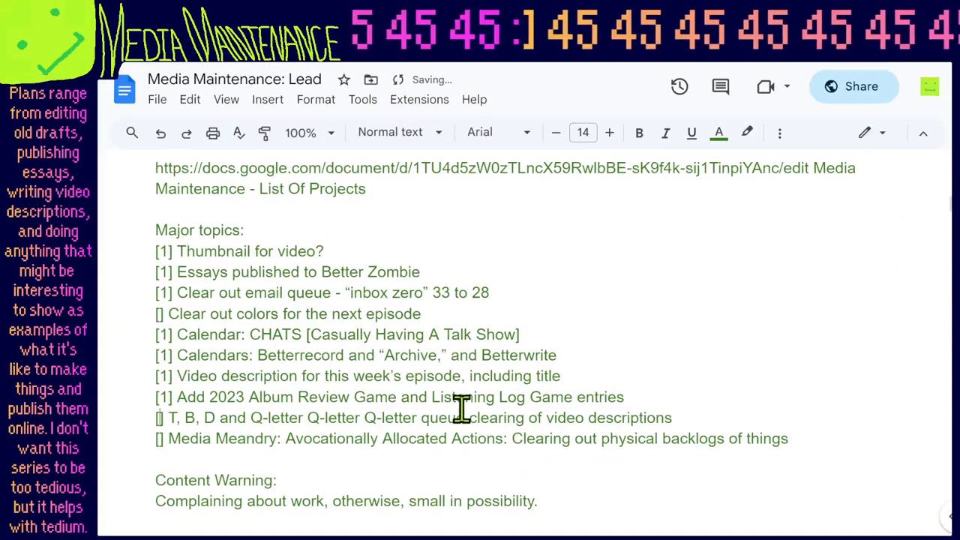
pyautogui.write('1')
pyautogui.click(159, 439)
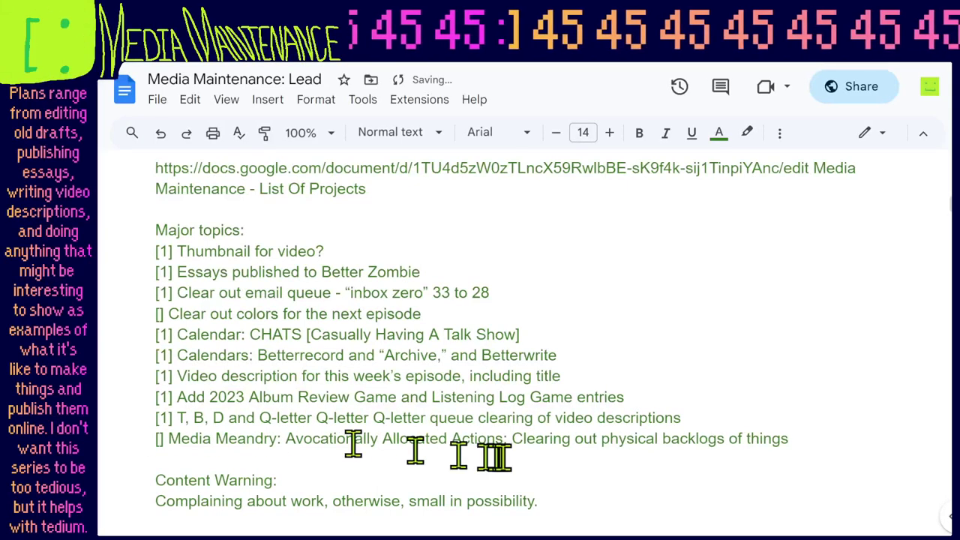
pyautogui.write('1')
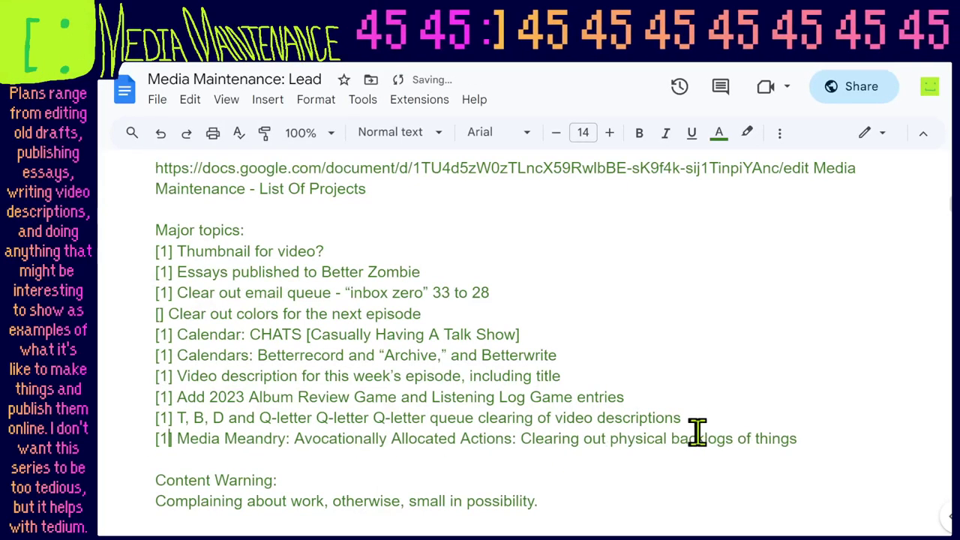
pyautogui.scroll(1, 698, 431)
pyautogui.scroll(1, 698, 431)
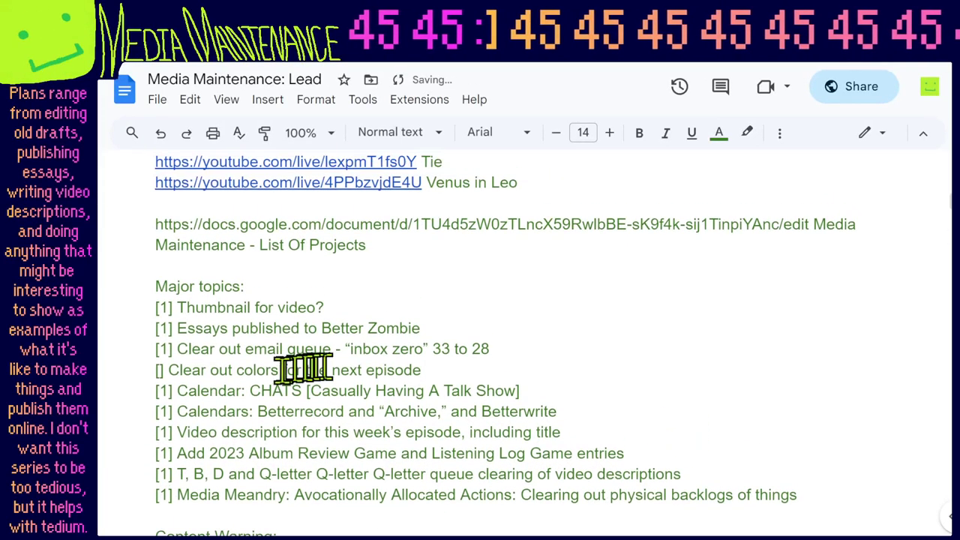
pyautogui.click(159, 369)
pyautogui.write('1')
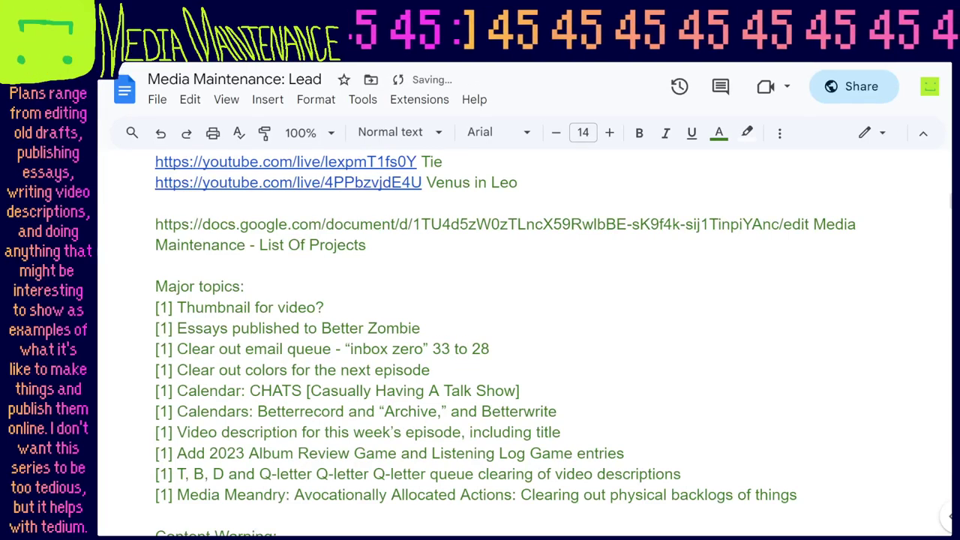
# Switch to OBS Studio, maximize it, and open the properties of the Media Maint group's "main - [##]" source.
pyautogui.hotkey('alt', 'Tab')
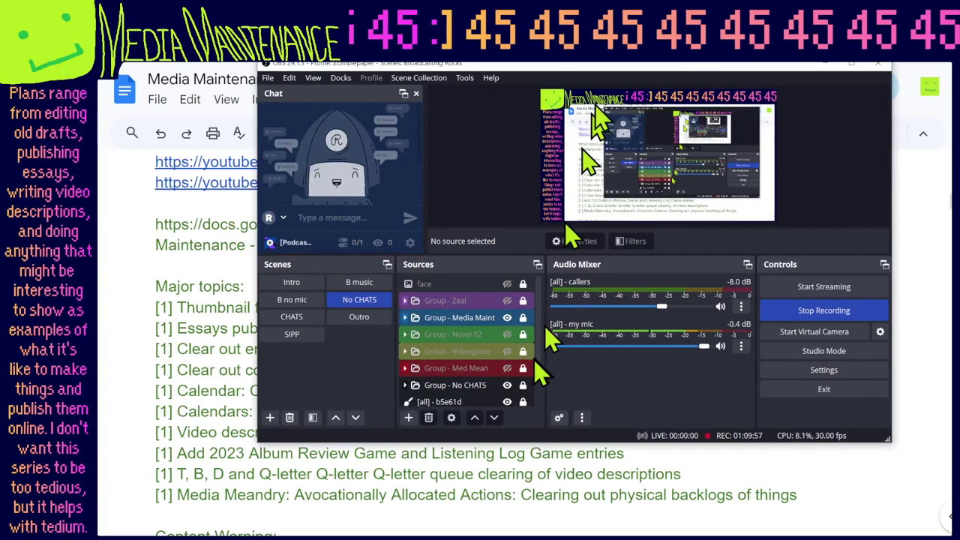
pyautogui.doubleClick(617, 64)
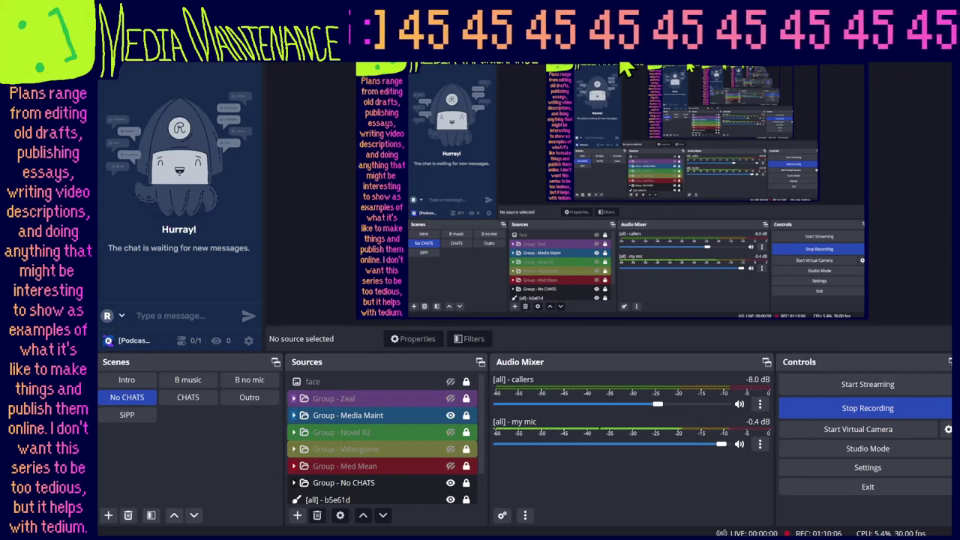
pyautogui.doubleClick(409, 417)
pyautogui.doubleClick(390, 433)
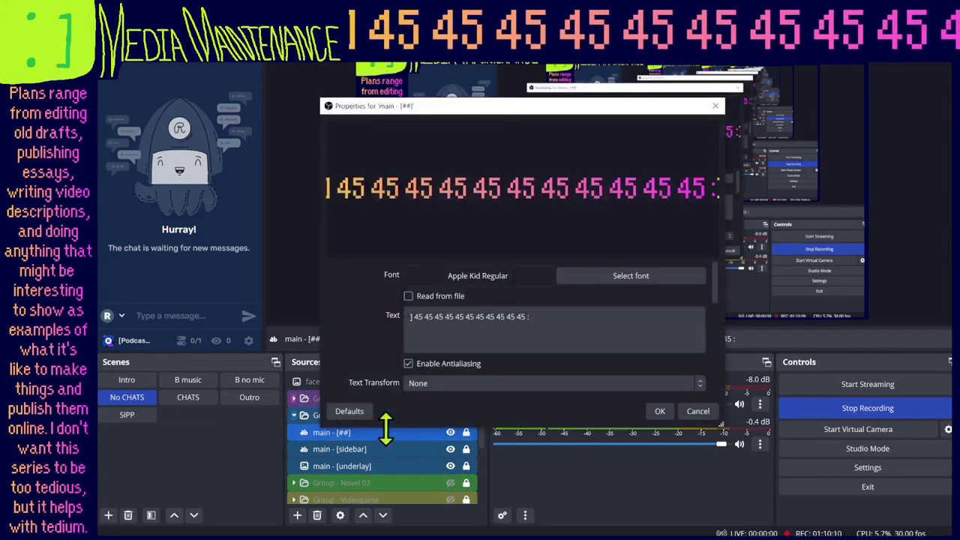
# Replace every 45 in the episode-number text with 46.
pyautogui.click(414, 317)
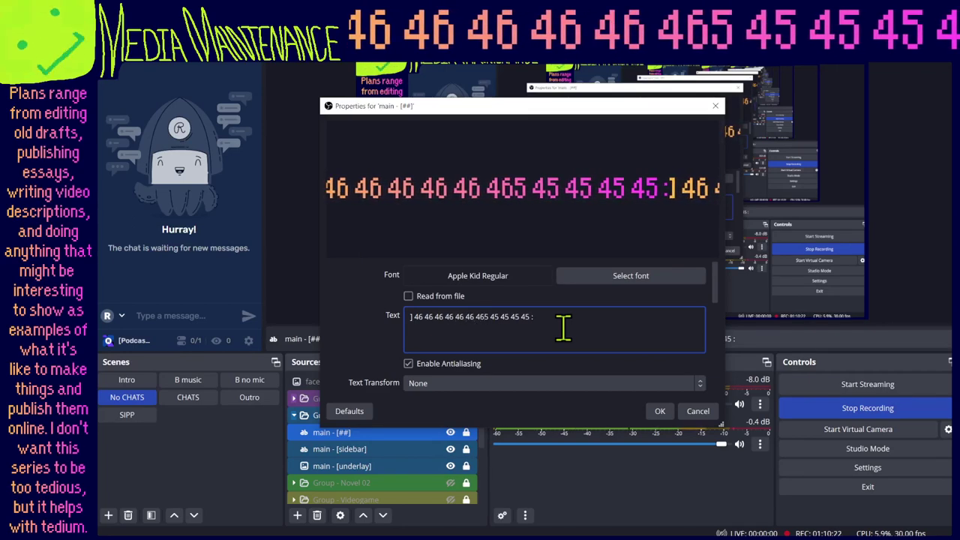
pyautogui.write('6')
pyautogui.press('Delete')
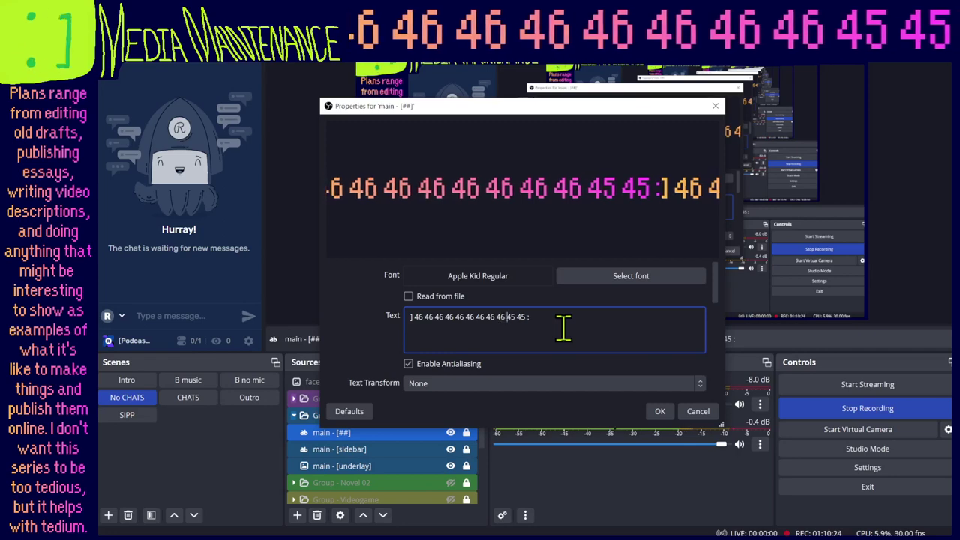
pyautogui.press('Right')
pyautogui.press('Right')
pyautogui.press('Right')
pyautogui.write('6')
pyautogui.press('Delete')
pyautogui.press('Right')
pyautogui.press('Right')
pyautogui.press('Right')
pyautogui.write('6')
pyautogui.press('Delete')
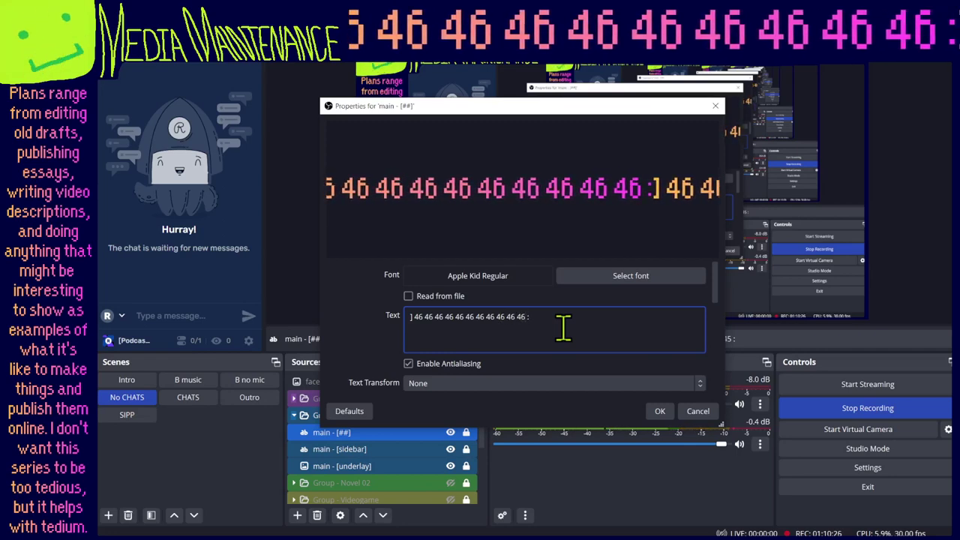
# Set both the color and gradient color of the episode-number text to white (#ffffff) and apply the properties.
pyautogui.scroll(-3, 564, 326)
pyautogui.click(616, 288)
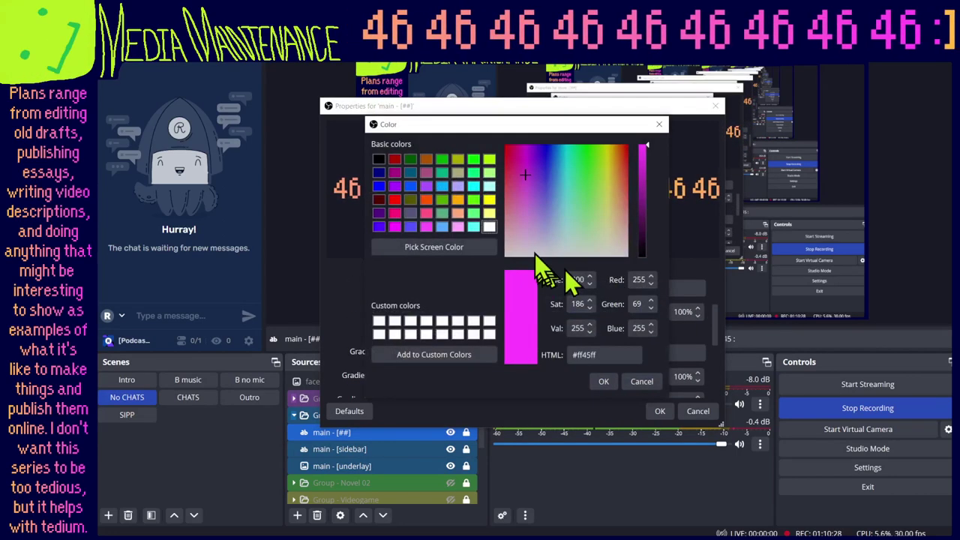
pyautogui.click(489, 226)
pyautogui.click(602, 379)
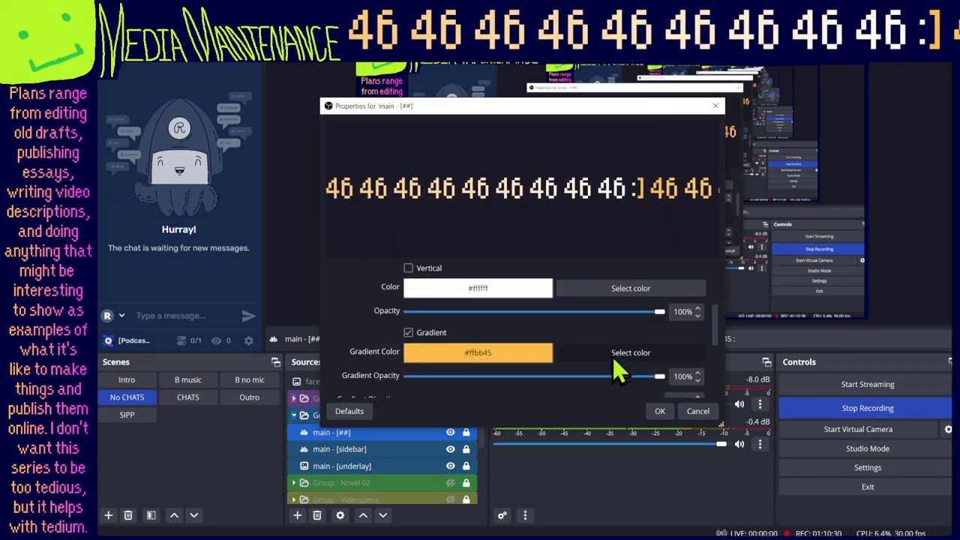
pyautogui.click(612, 356)
pyautogui.click(489, 227)
pyautogui.click(604, 381)
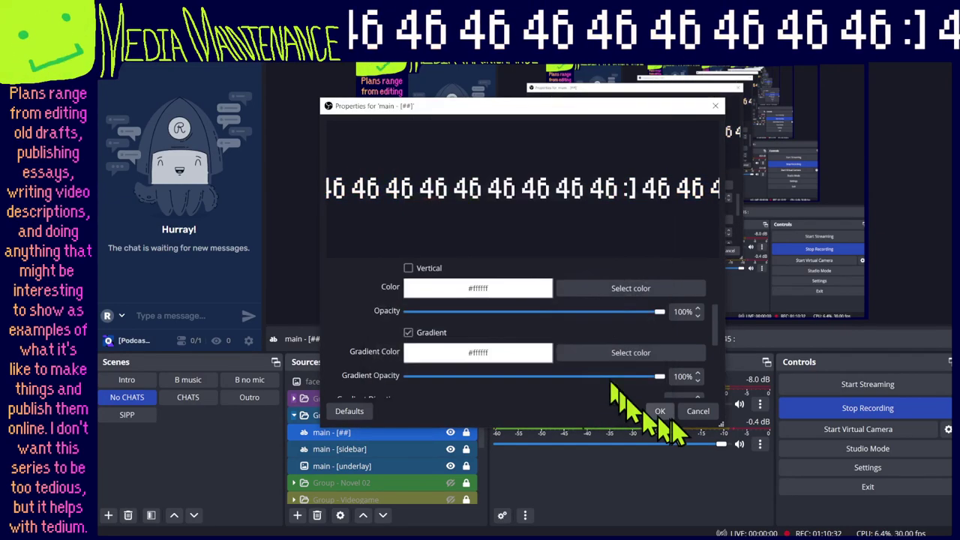
pyautogui.click(659, 410)
# Set both the color and gradient color of the "main - [sidebar]" text to white (#ffffff) and apply the properties.
pyautogui.click(382, 448)
pyautogui.doubleClick(382, 448)
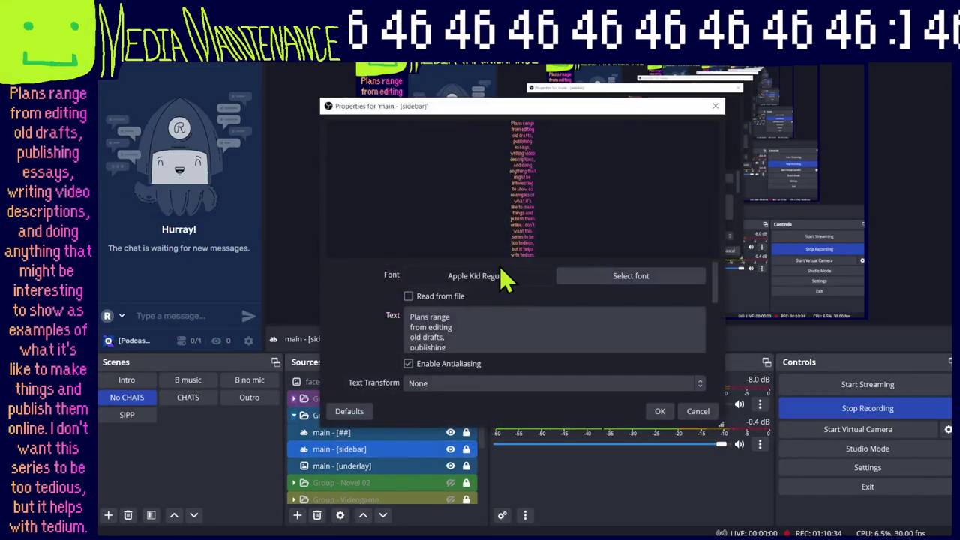
pyautogui.scroll(-5, 398, 322)
pyautogui.click(600, 327)
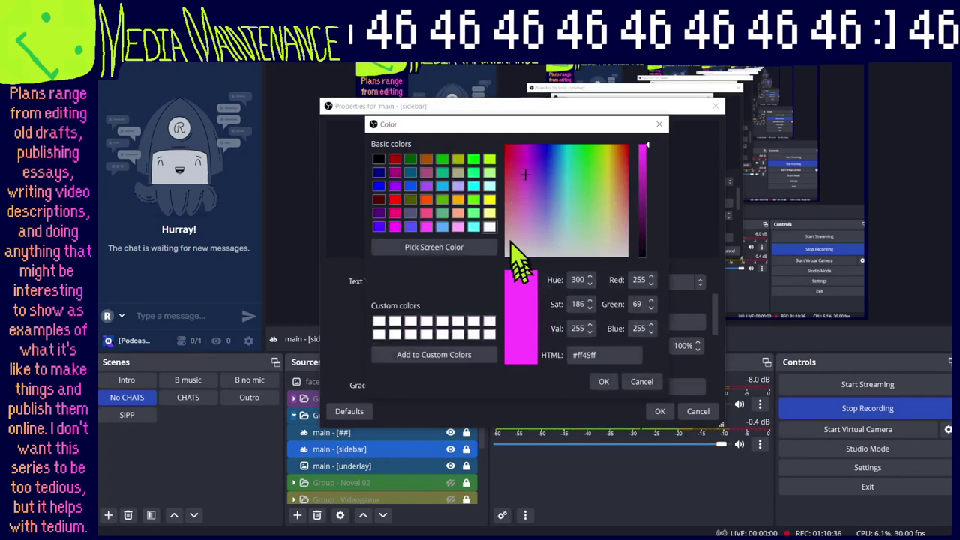
pyautogui.click(489, 228)
pyautogui.click(604, 381)
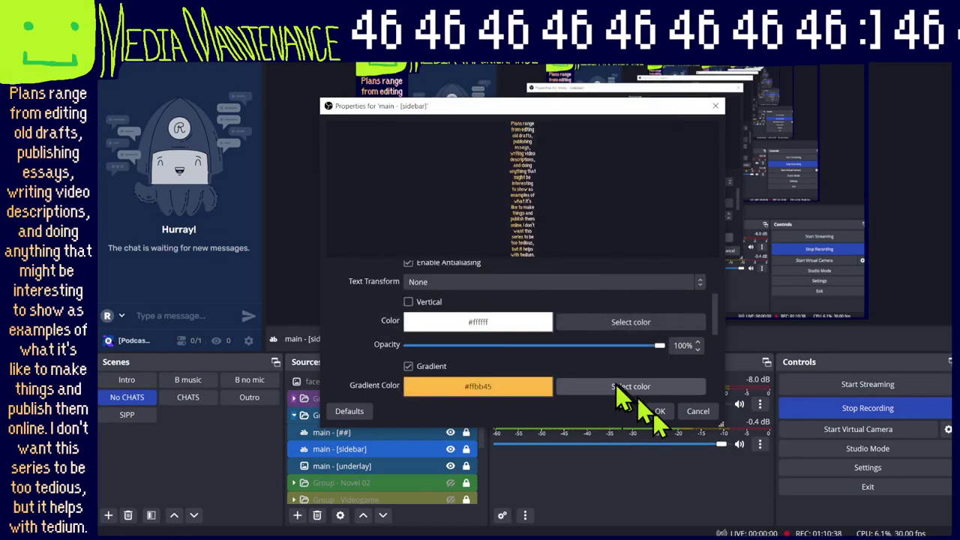
pyautogui.click(631, 386)
pyautogui.click(489, 227)
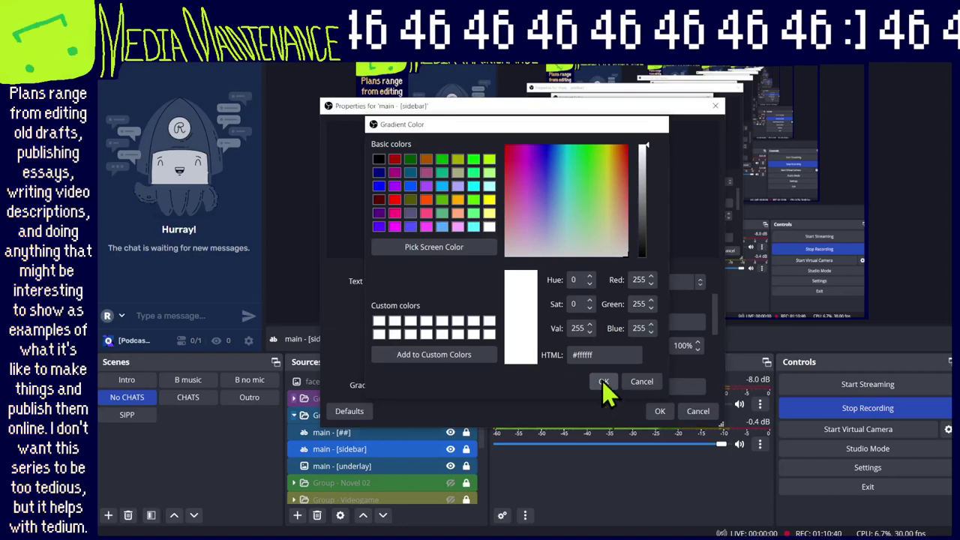
pyautogui.click(602, 381)
pyautogui.click(648, 409)
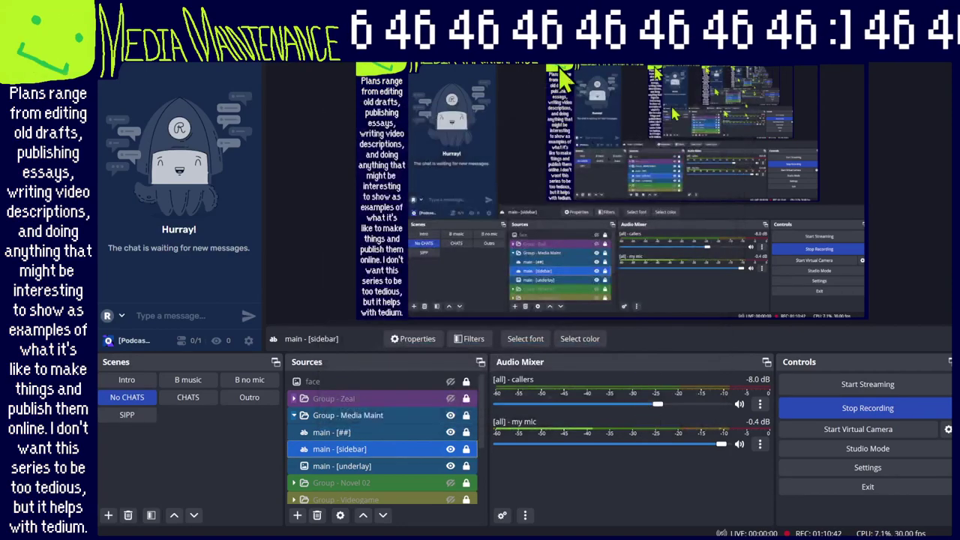
# Switch to Google Docs and remove the MMM bookmark of the retired "Media Meandry: Machinations" document.
pyautogui.hotkey('alt', 'Tab')
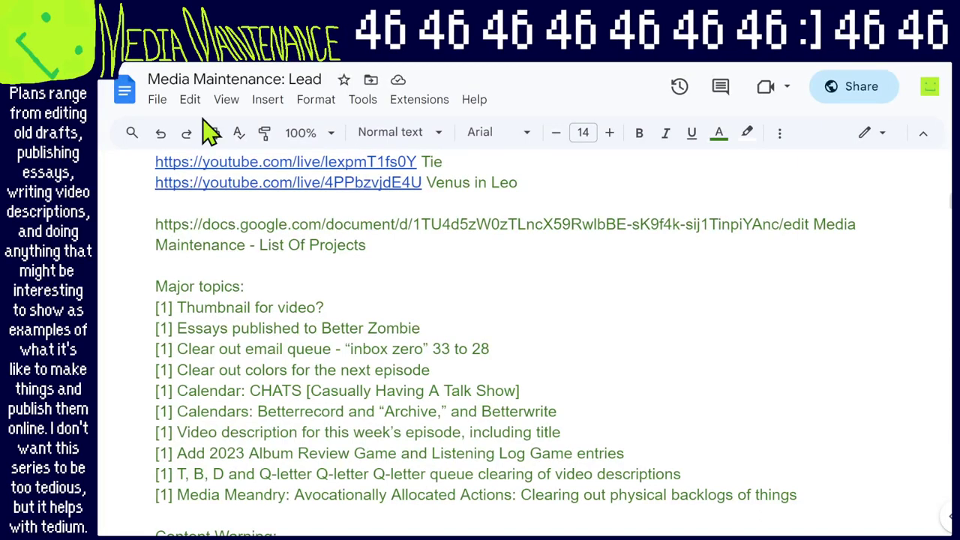
pyautogui.scroll(15, 482, 232)
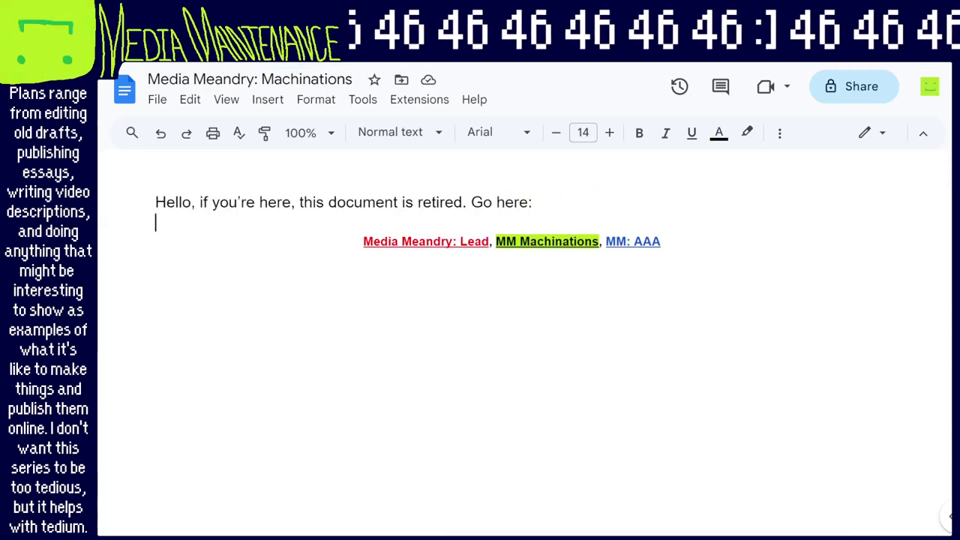
pyautogui.click(857, 65)
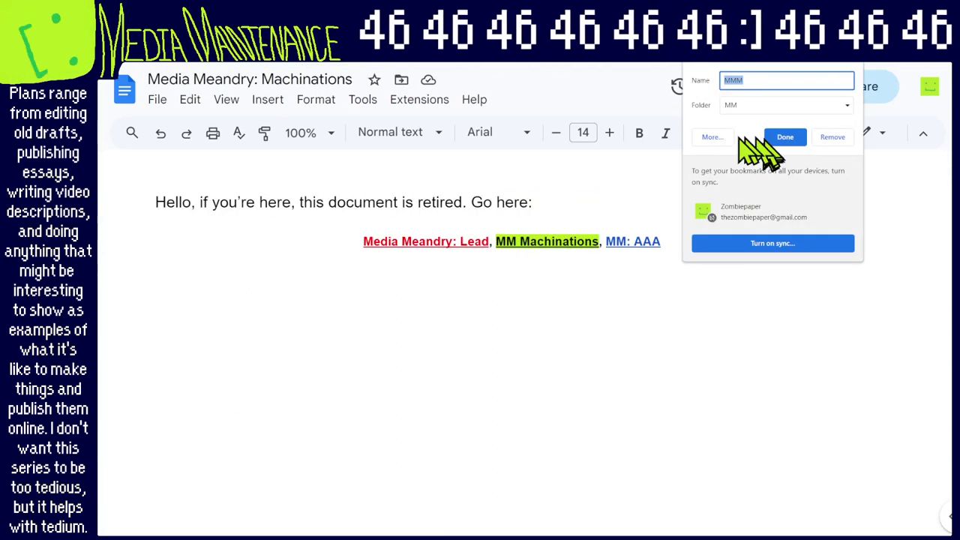
pyautogui.click(827, 140)
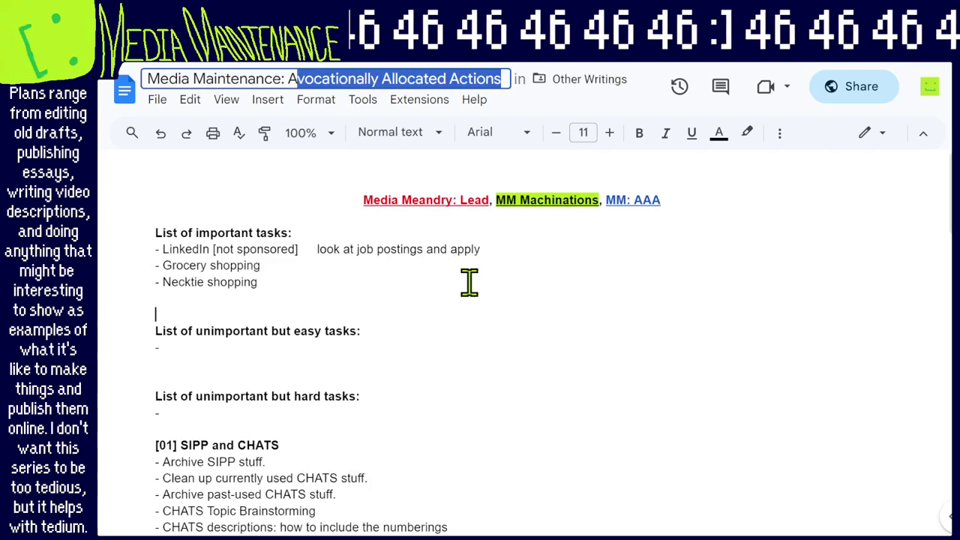
pyautogui.click(513, 266)
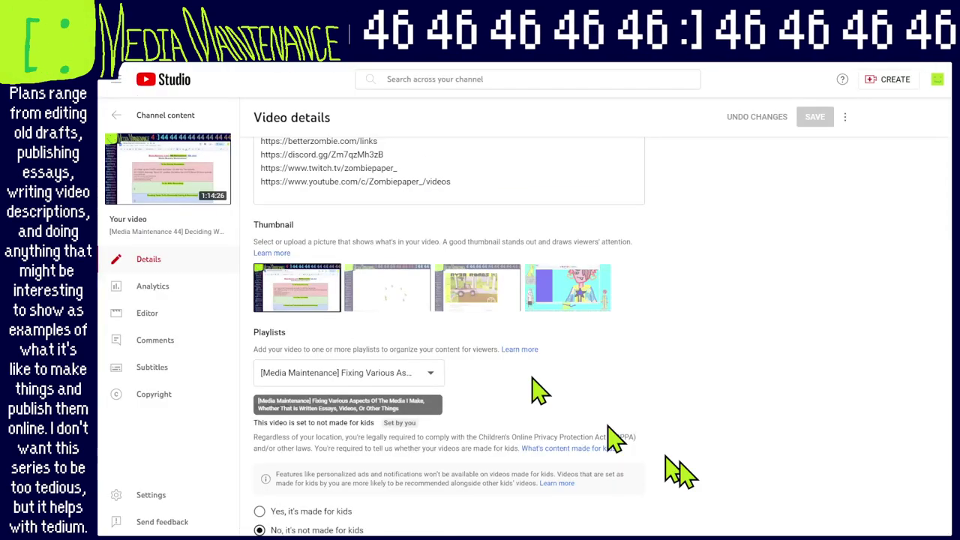
pyautogui.scroll(10, 716, 472)
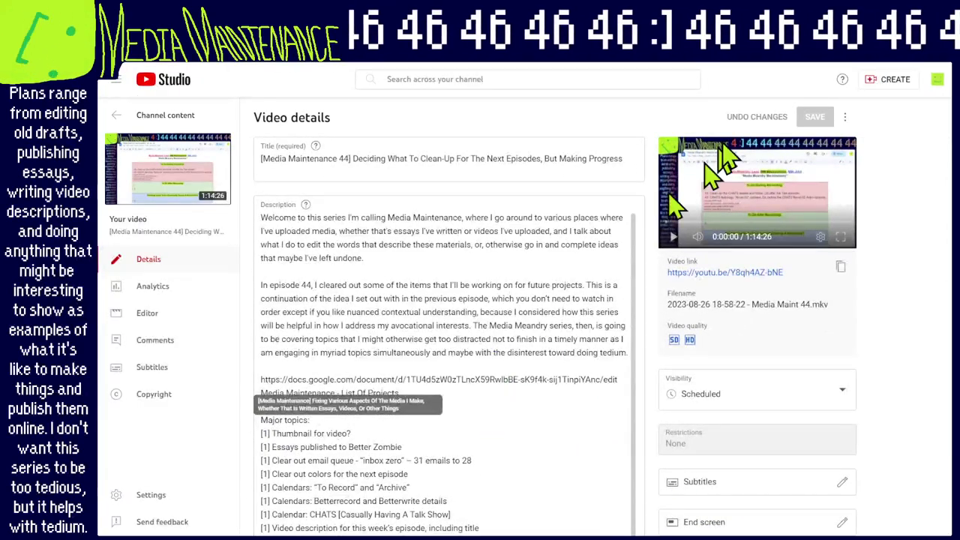
pyautogui.click(357, 61)
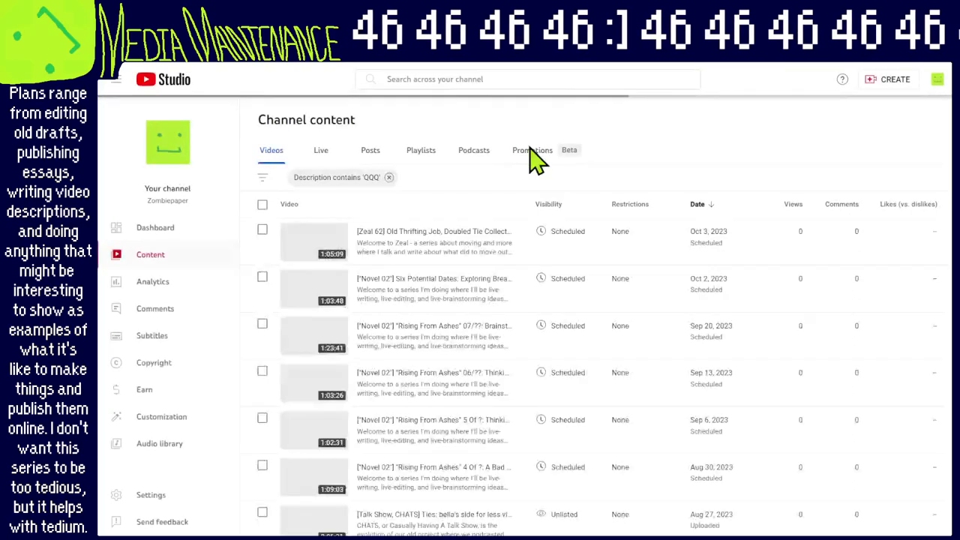
pyautogui.scroll(-5, 531, 161)
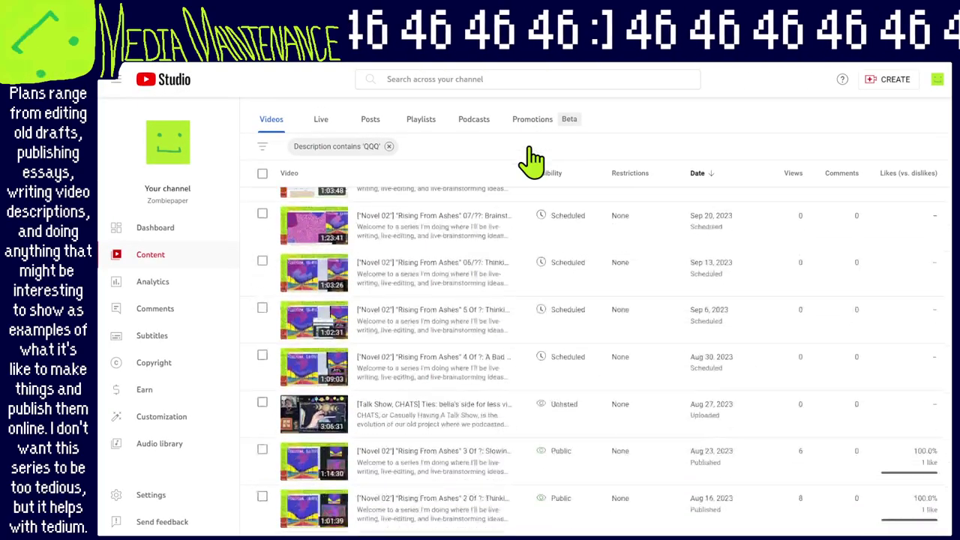
pyautogui.scroll(5, 531, 161)
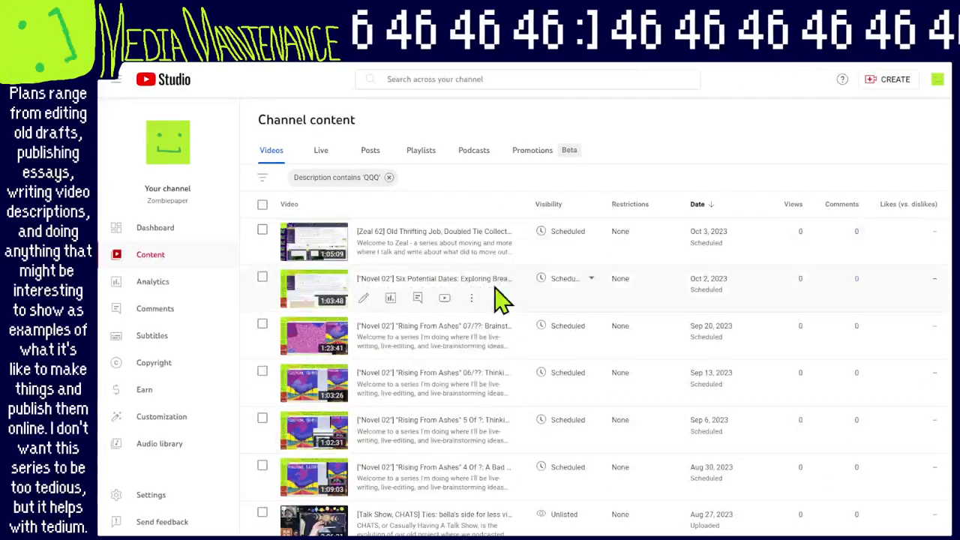
pyautogui.scroll(-2, 497, 307)
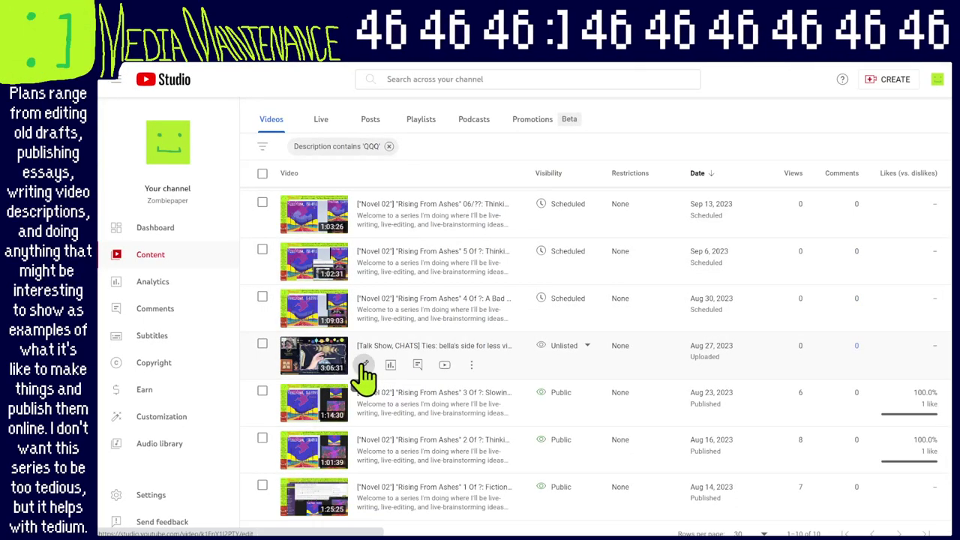
pyautogui.click(365, 365)
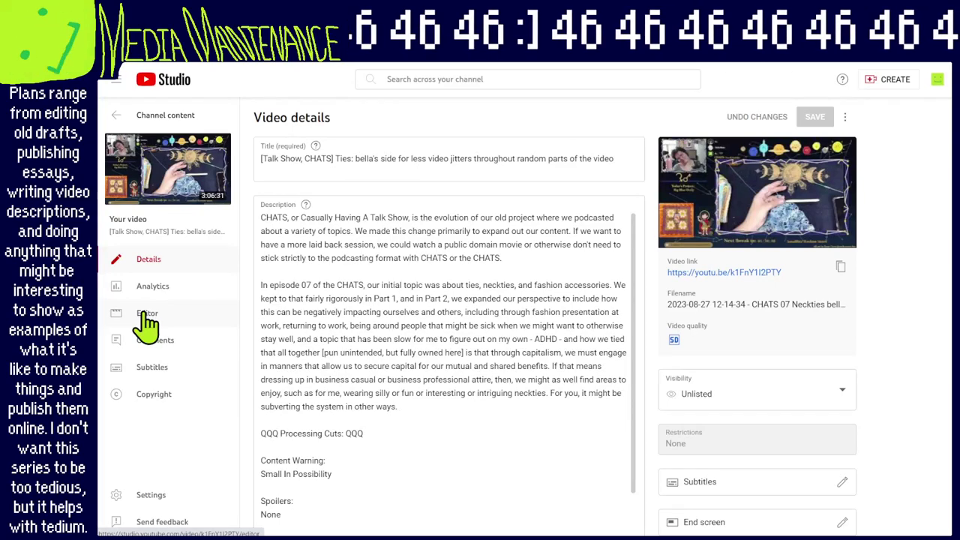
pyautogui.scroll(-10, 490, 268)
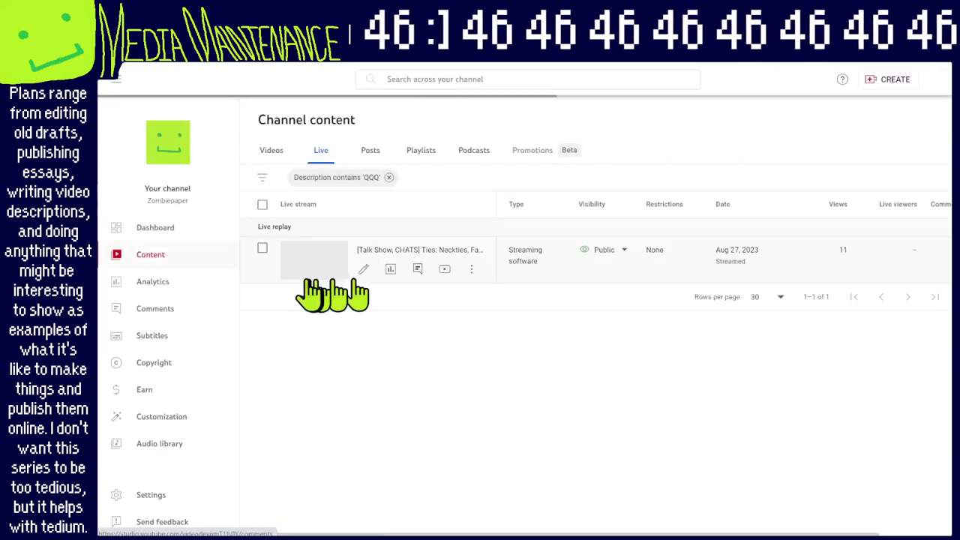
pyautogui.click(366, 267)
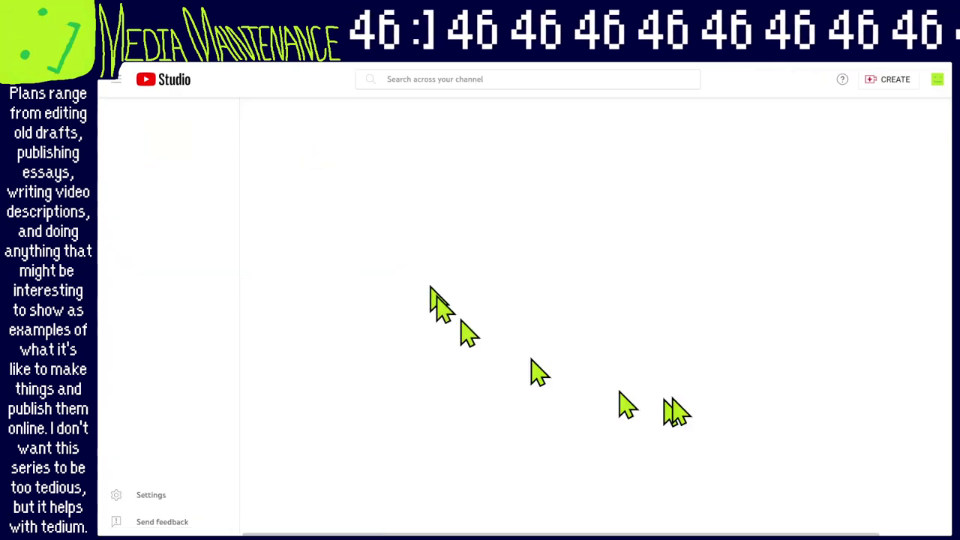
# Add the unlisted CHATS Ties video to the "[Talk Show CHATS] Casually Having A Talk Show" playlist.
pyautogui.scroll(-5, 666, 385)
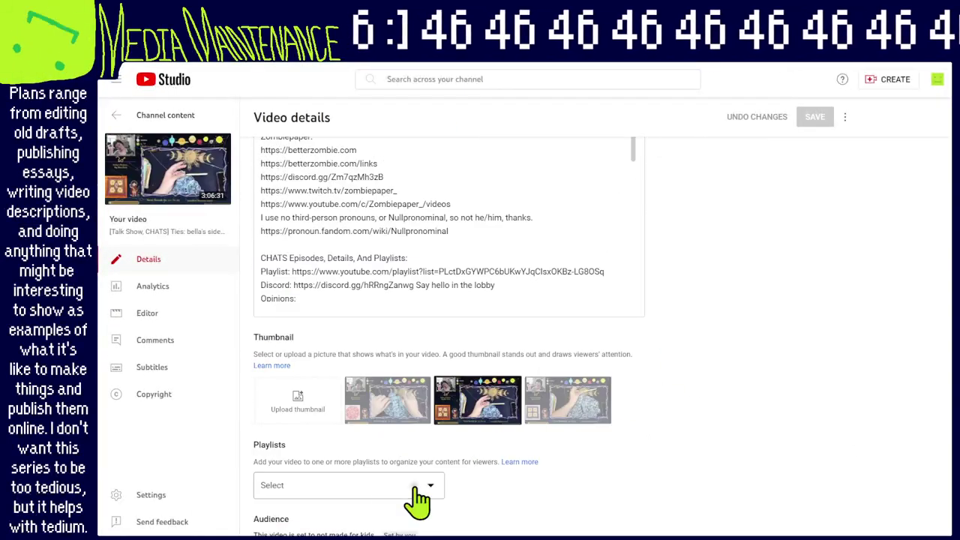
pyautogui.click(417, 488)
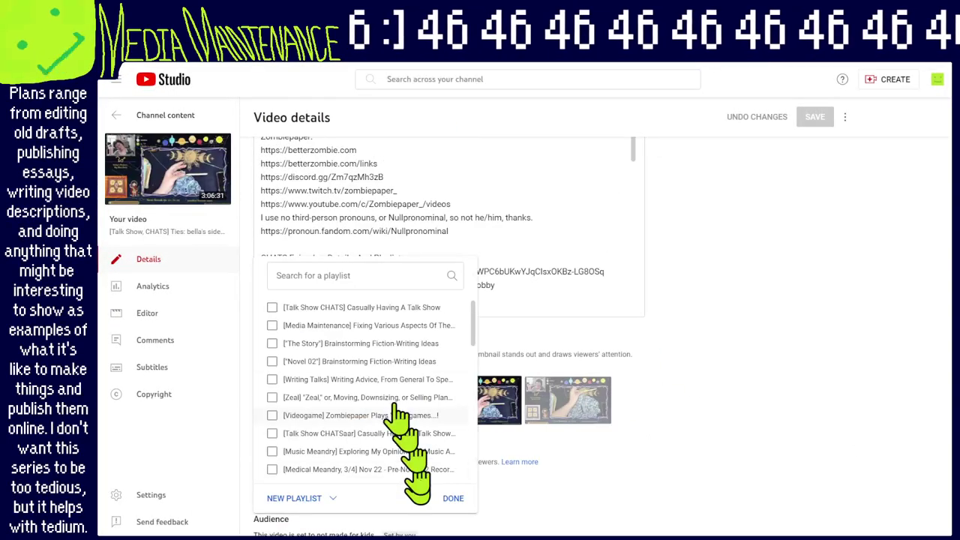
pyautogui.click(381, 308)
pyautogui.click(453, 498)
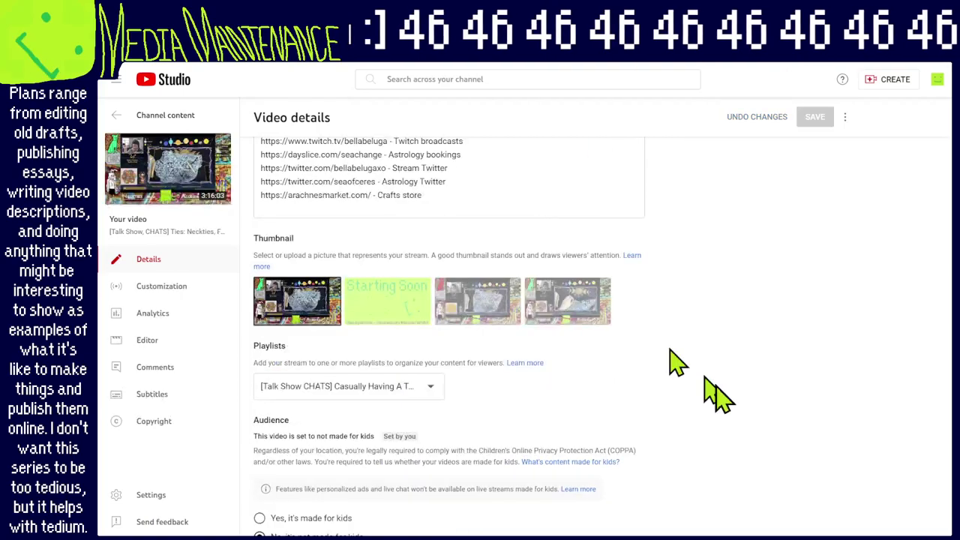
# Set Shorts remixing to "Don't allow remixing" in the Ties live replay's expanded details and save the changes.
pyautogui.scroll(-1, 230, 457)
pyautogui.click(275, 500)
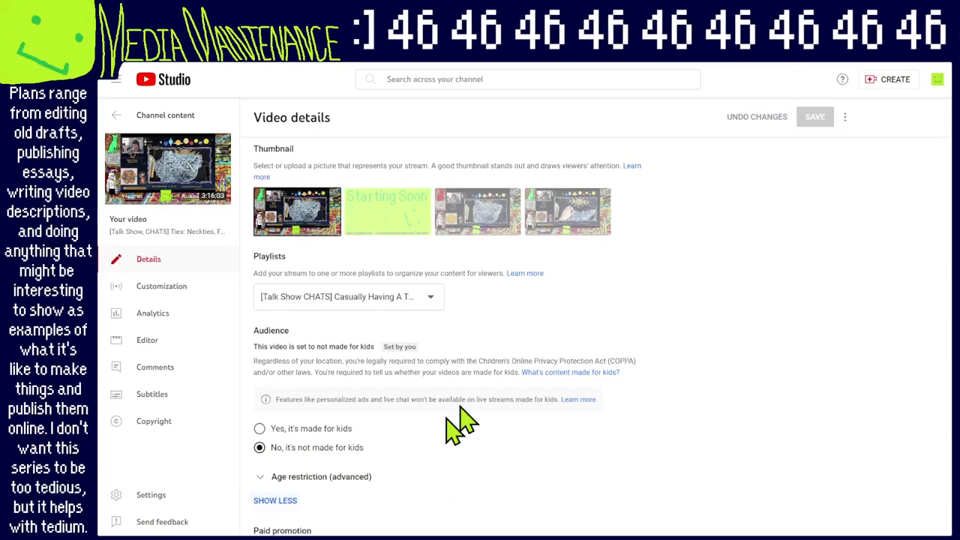
pyautogui.scroll(-5, 503, 375)
pyautogui.click(322, 201)
pyautogui.scroll(-6, 435, 289)
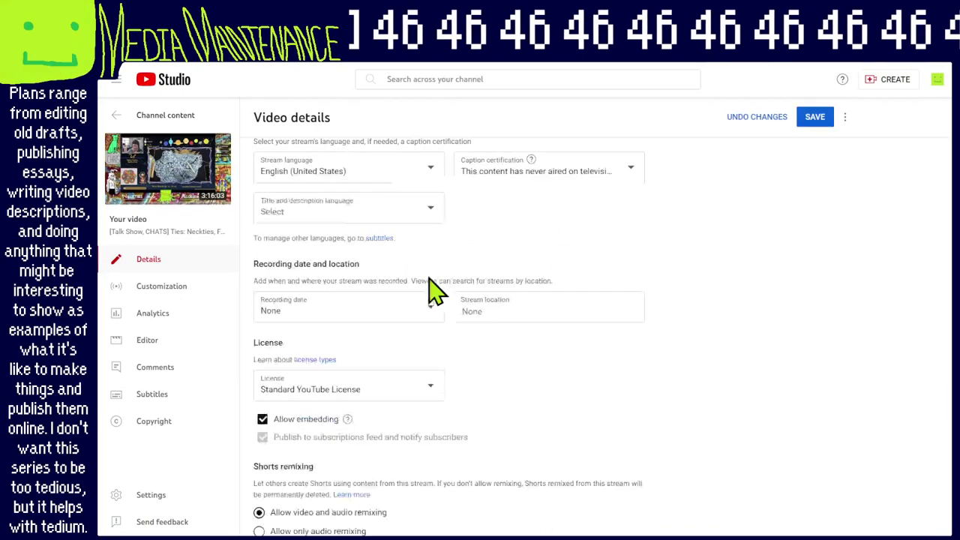
pyautogui.scroll(-2, 372, 314)
pyautogui.click(318, 232)
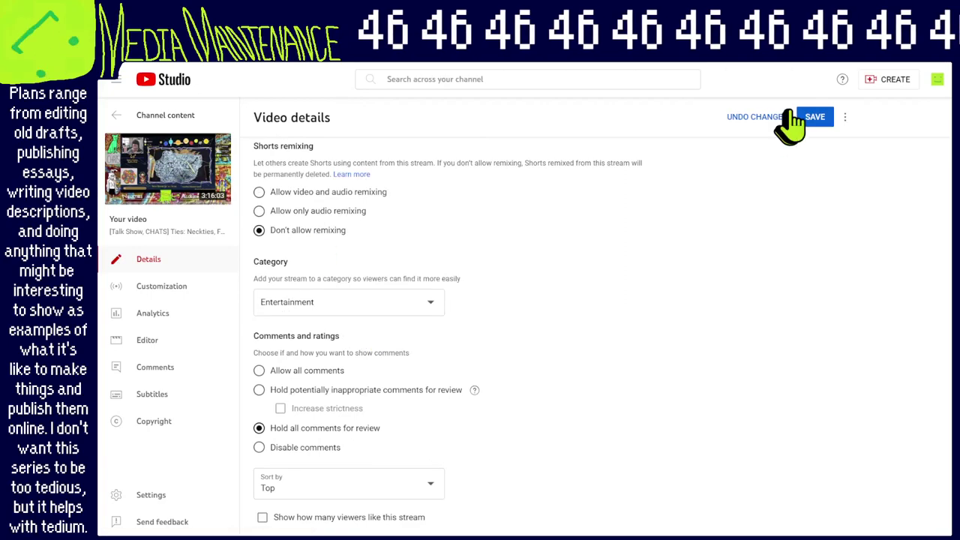
pyautogui.click(812, 117)
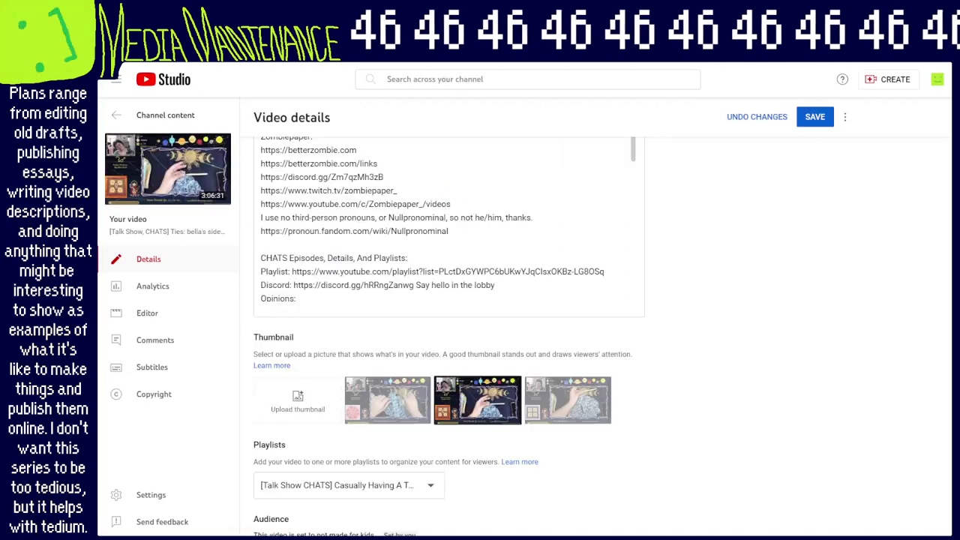
# Review the unlisted CHATS Ties video's additional settings, choose the first generated thumbnail, and save the changes.
pyautogui.scroll(-4, 475, 443)
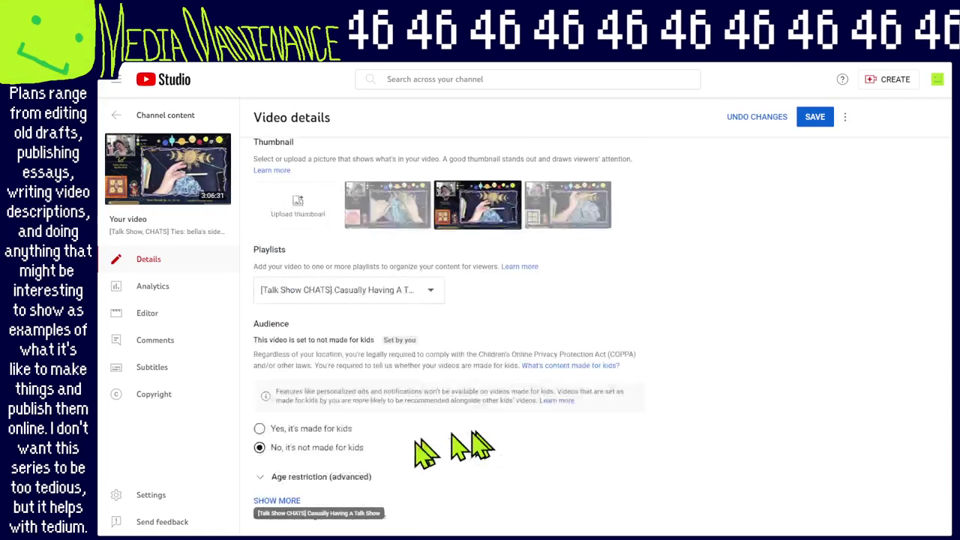
pyautogui.click(276, 500)
pyautogui.scroll(-15, 431, 405)
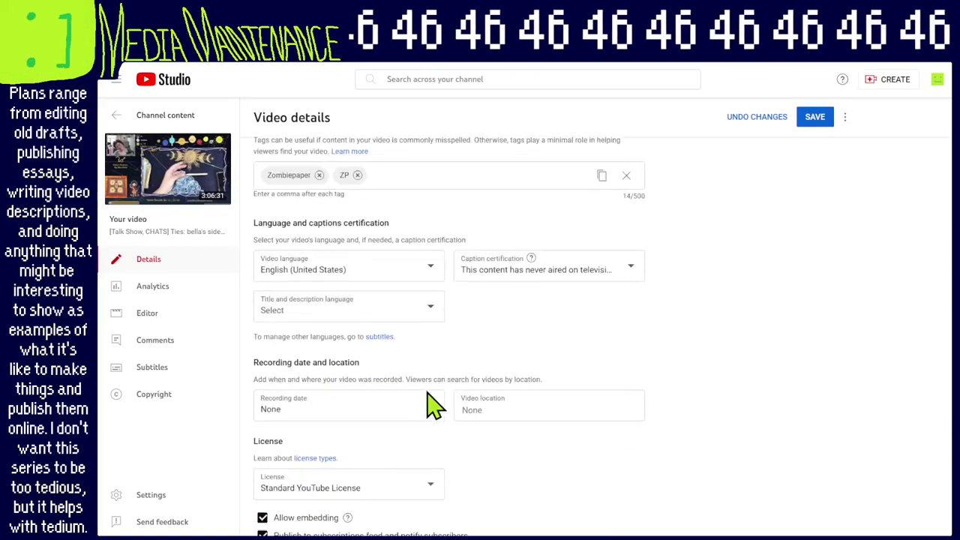
pyautogui.scroll(15, 521, 403)
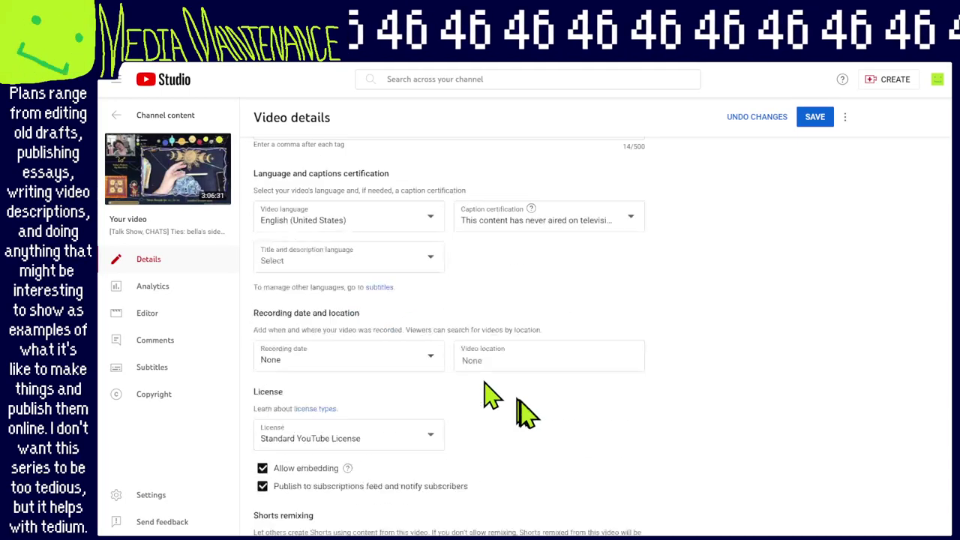
pyautogui.scroll(4, 433, 339)
pyautogui.scroll(5, 434, 345)
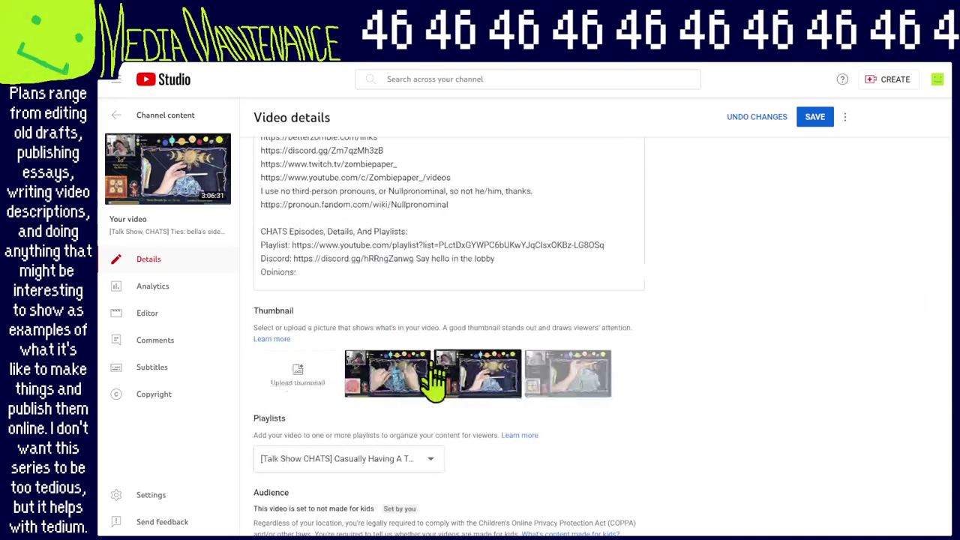
pyautogui.scroll(5, 792, 397)
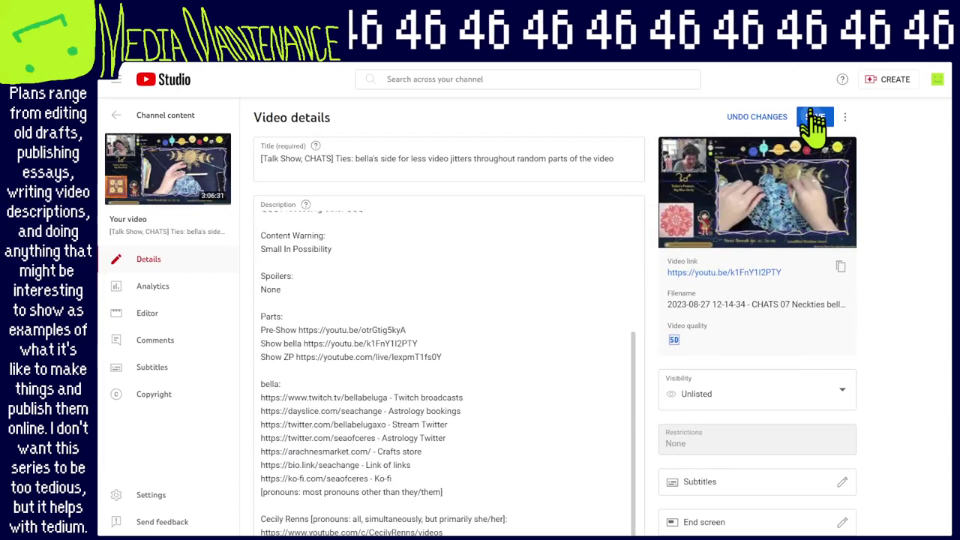
pyautogui.click(814, 120)
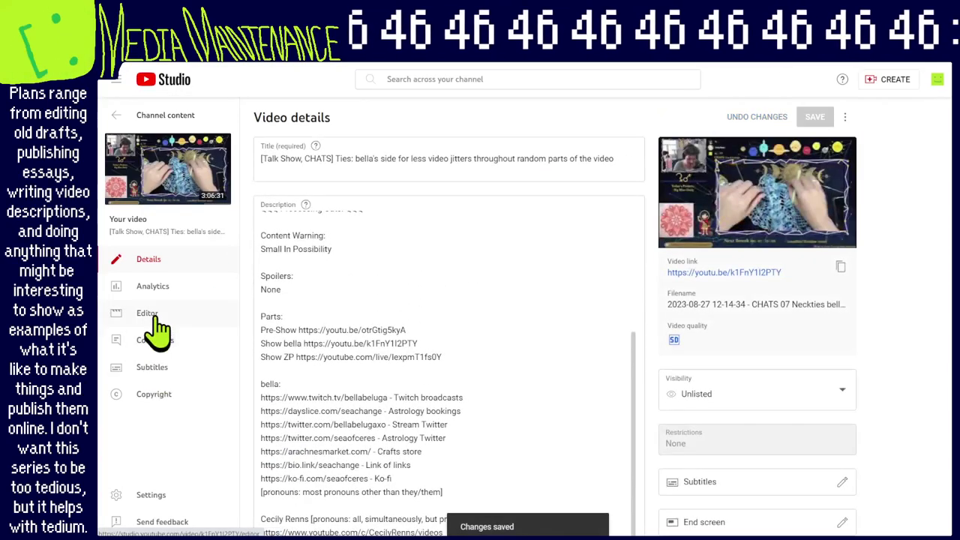
# Open the video editor for the unlisted CHATS Ties video and for the Ties live replay.
pyautogui.click(153, 315)
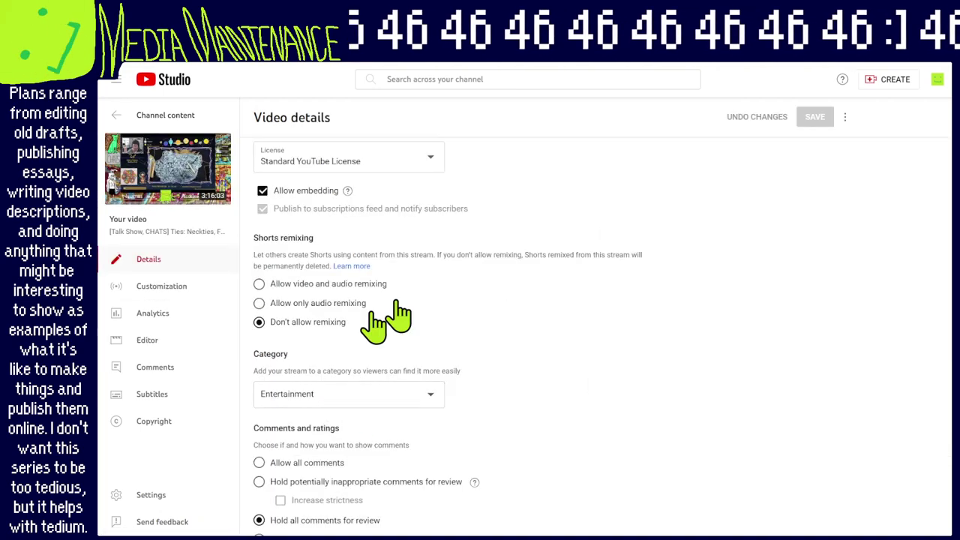
pyautogui.scroll(10, 435, 440)
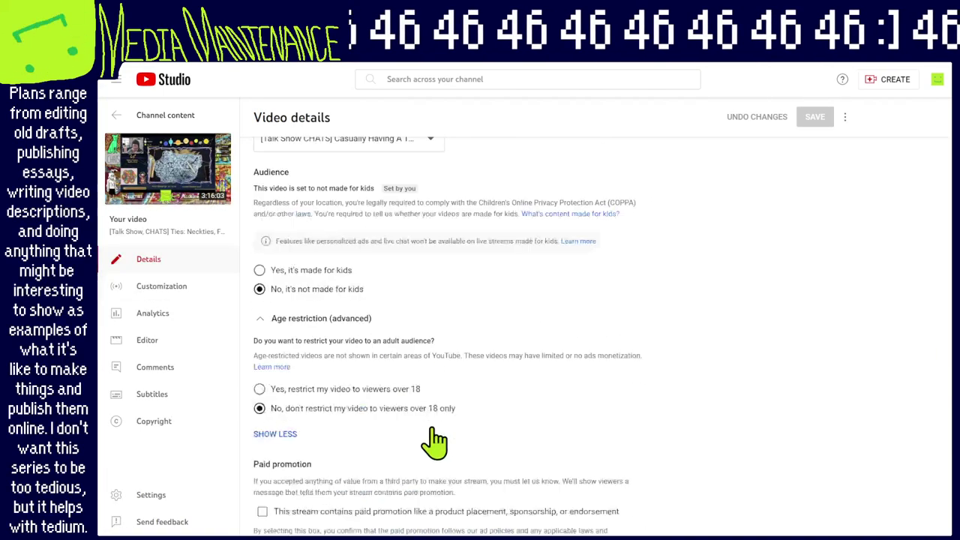
pyautogui.scroll(10, 435, 440)
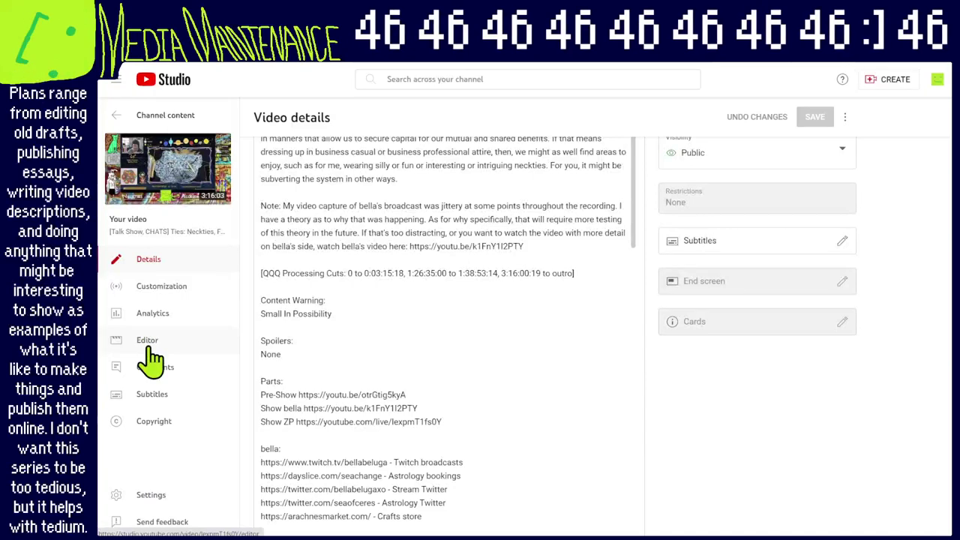
pyautogui.click(147, 346)
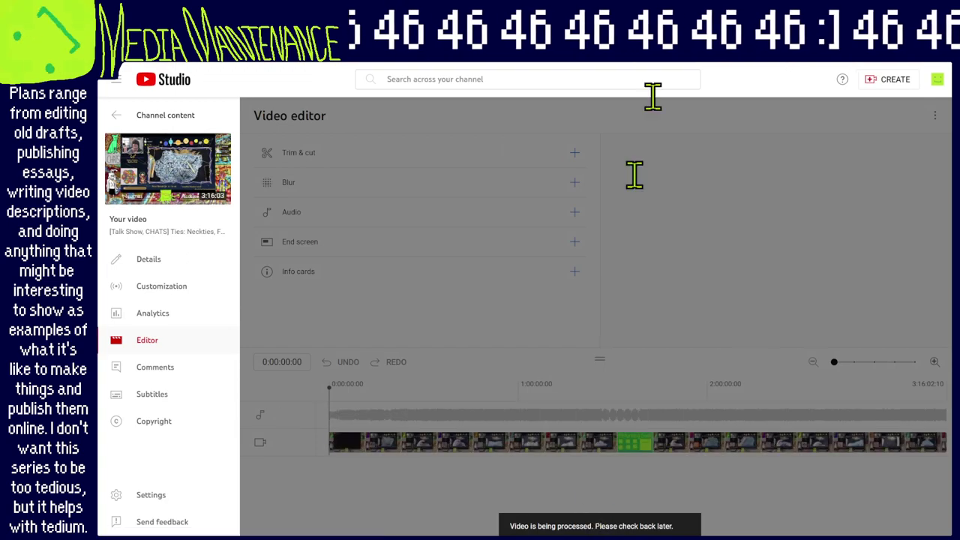
# Copy the "[QQQ Processing Cuts: …]" line with its cut times from the Ties live replay's description into the unlisted CHATS Ties video's description.
pyautogui.scroll(3, 515, 403)
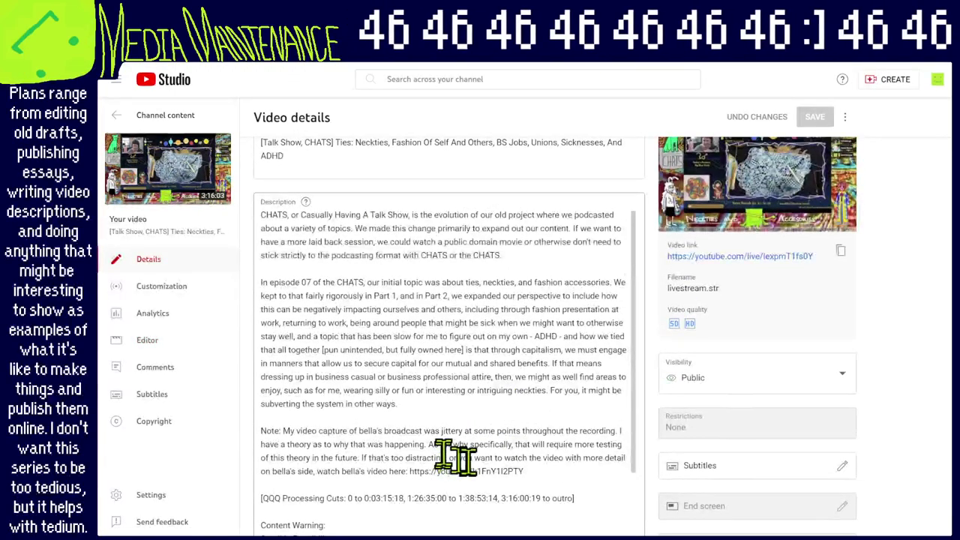
pyautogui.scroll(-3, 568, 440)
pyautogui.moveTo(589, 330); pyautogui.dragTo(588, 314)
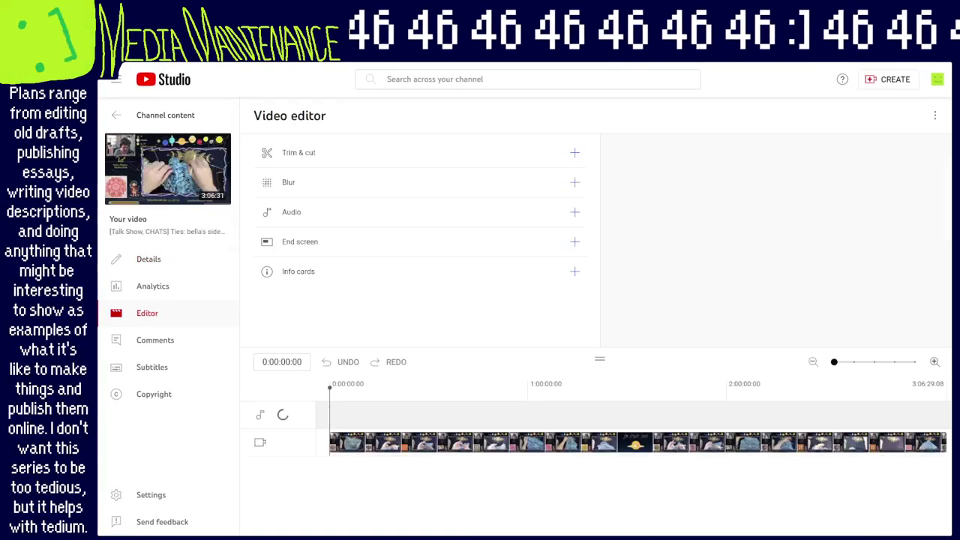
pyautogui.click(121, 260)
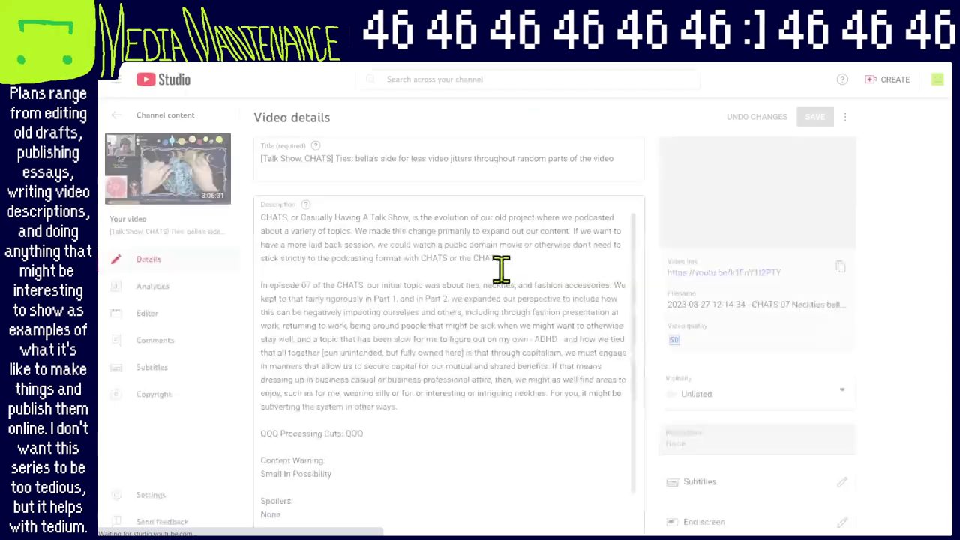
pyautogui.click(390, 432)
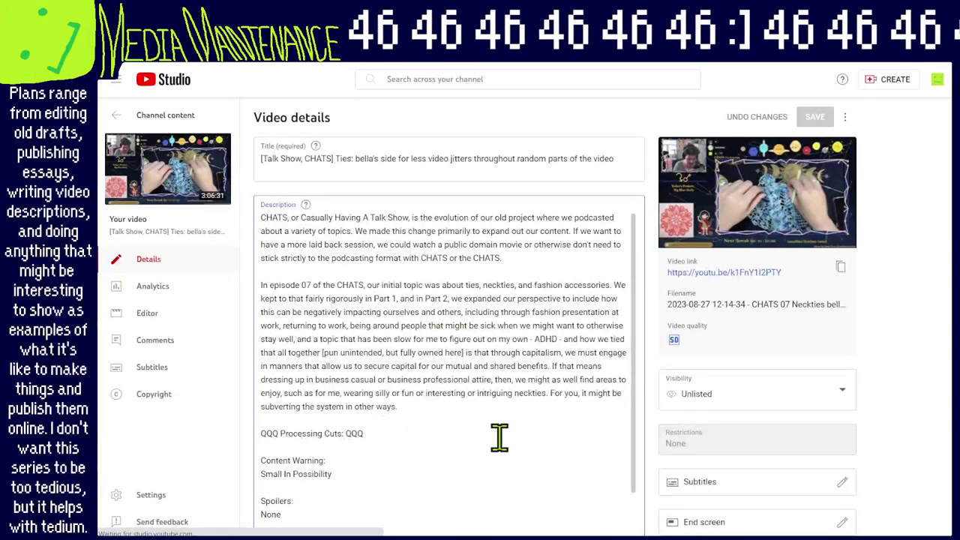
pyautogui.press('Return')
pyautogui.press('Return')
pyautogui.write('[QQQ Processing Cuts: 0 to 0:03:15:18, 0:05:35:00 to 1:38:53:14, 3:16:00:19 to outro]')
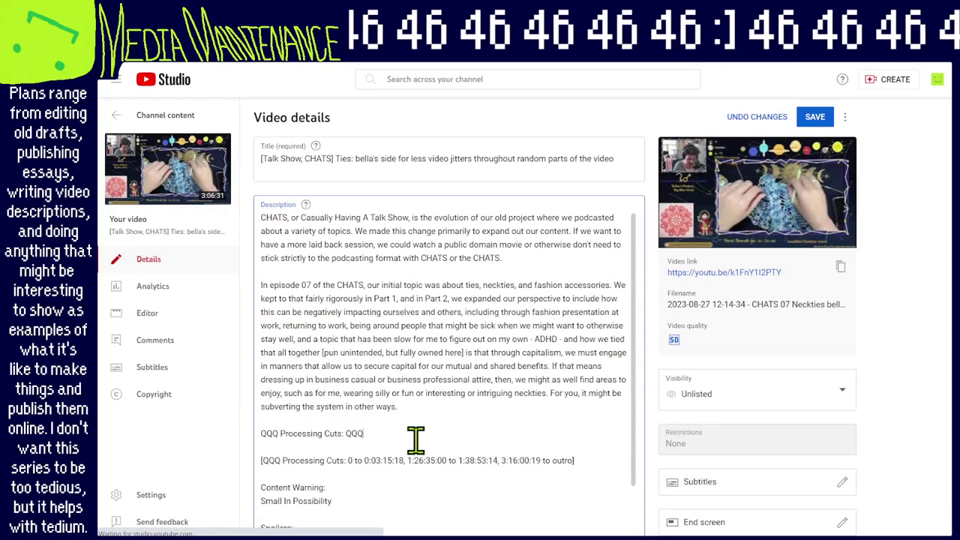
# Reduce the unlisted video's processing-cuts text to the single line "[QQQ Processing Cuts: QQQ, QQQ, QQQ]" and save the changes.
pyautogui.press('Delete')
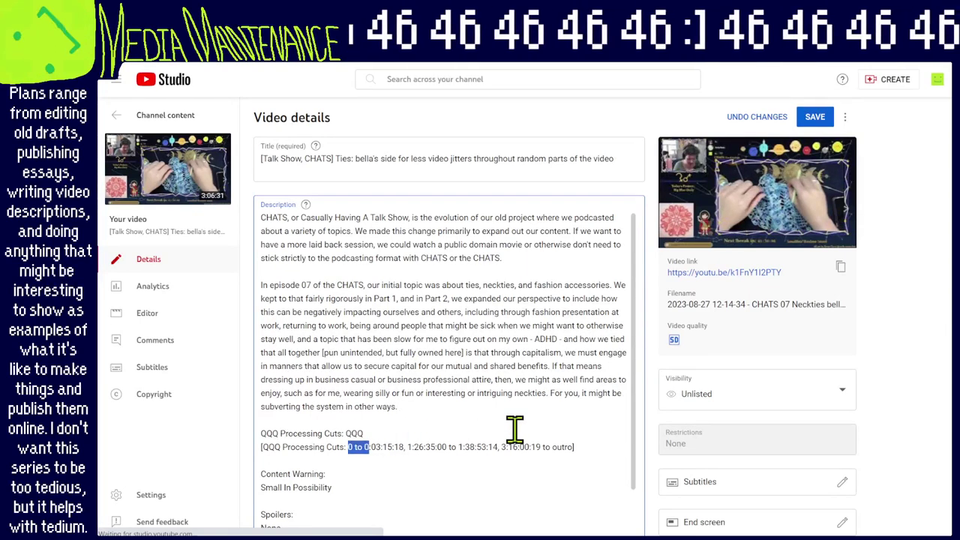
pyautogui.write('QQQ')
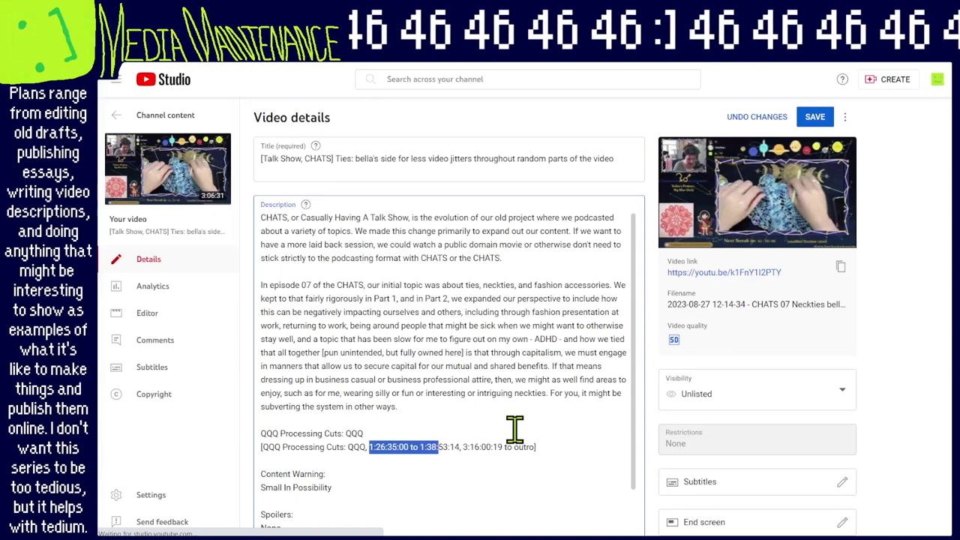
pyautogui.write('QQQ')
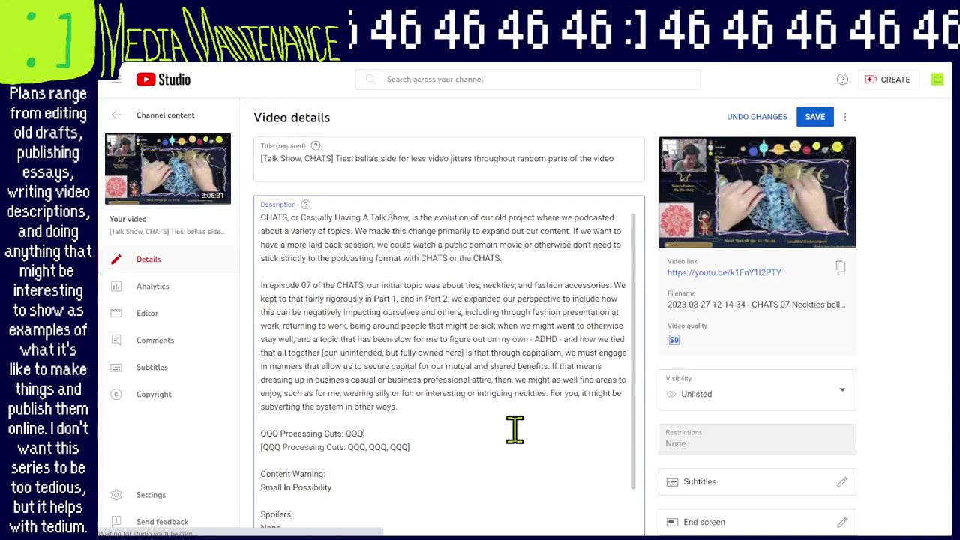
pyautogui.hotkey('shift', 'Home')
pyautogui.press('BackSpace')
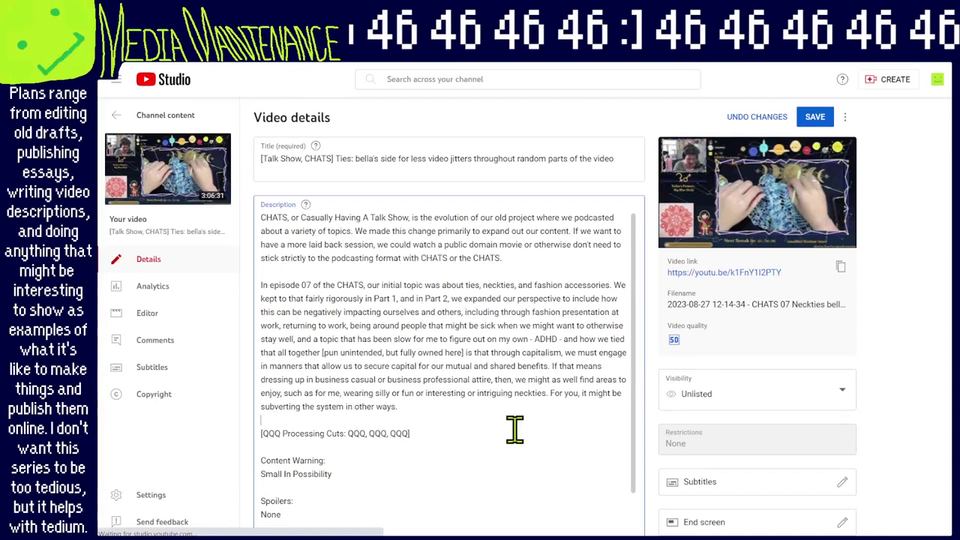
pyautogui.click(814, 116)
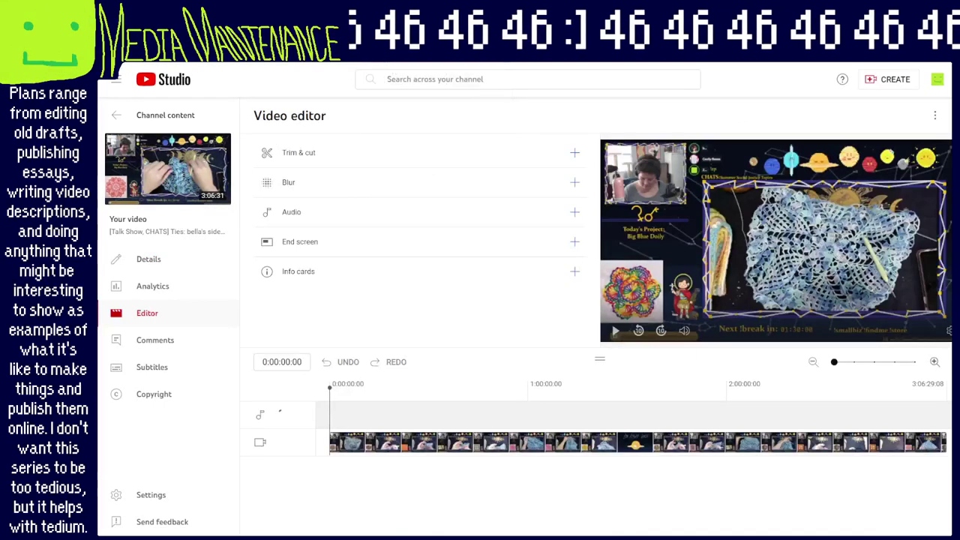
# Switch to the Betterrecord spreadsheet, move the TO RECORD sheet to the end, and give its tab a pale red color.
pyautogui.hotkey('alt', 'Left')
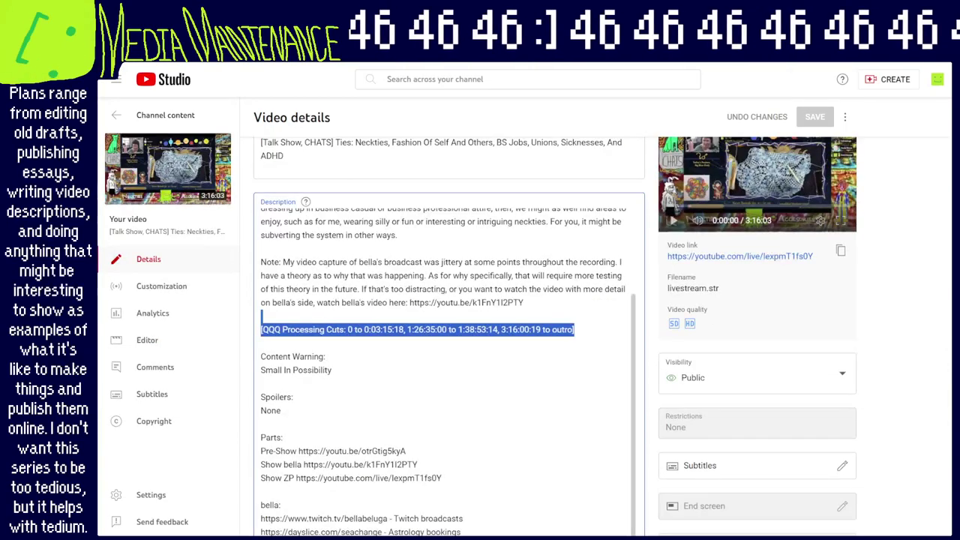
pyautogui.moveTo(803, 11); pyautogui.dragTo(731, 8)
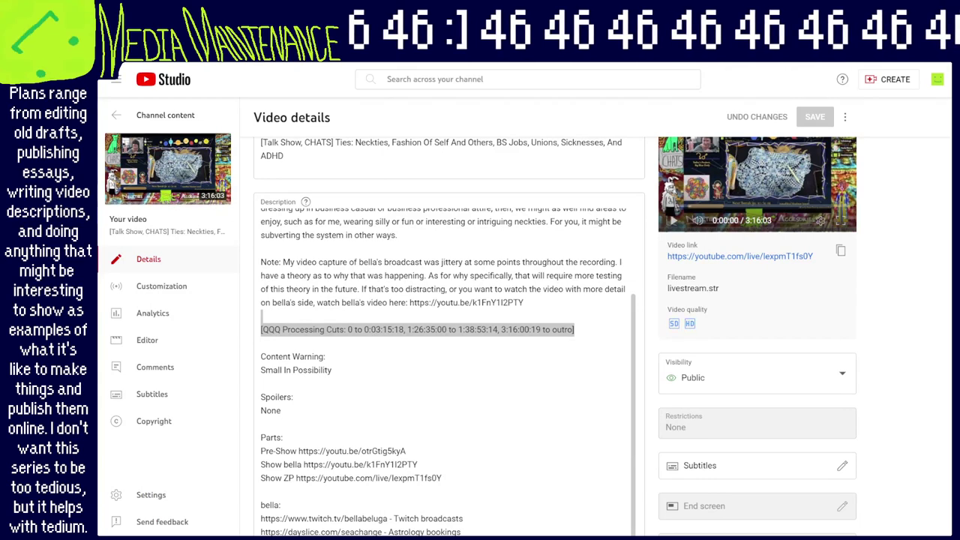
pyautogui.hotkey('alt', 'Tab')
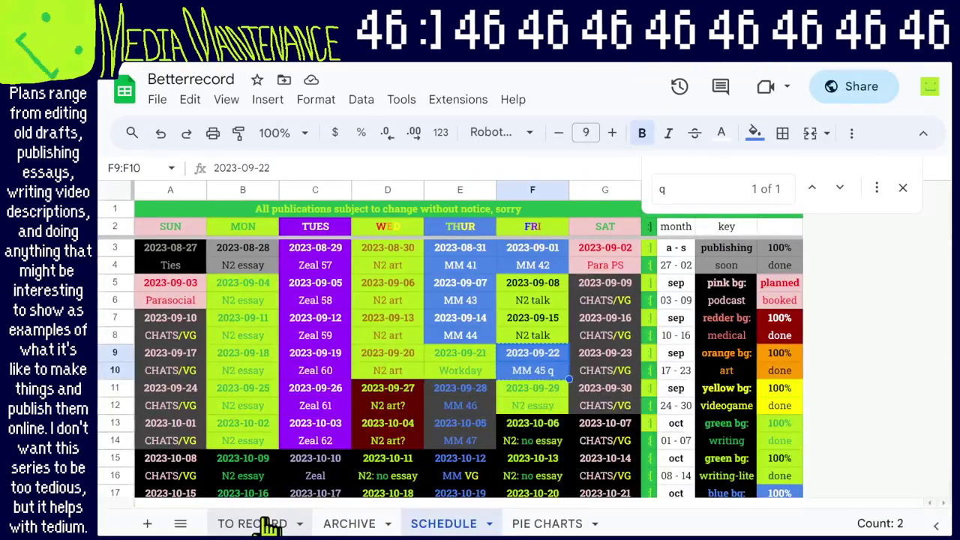
pyautogui.click(262, 525)
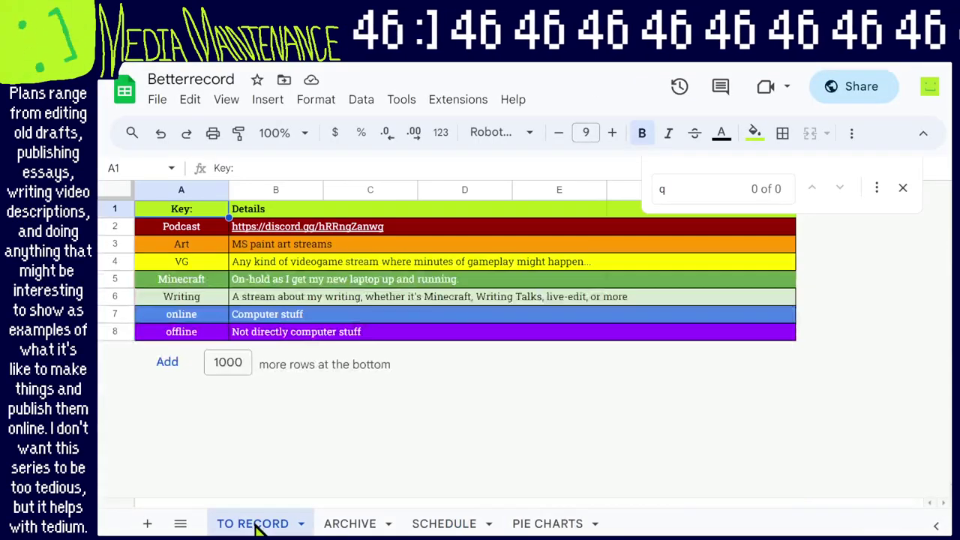
pyautogui.moveTo(258, 529); pyautogui.dragTo(579, 529)
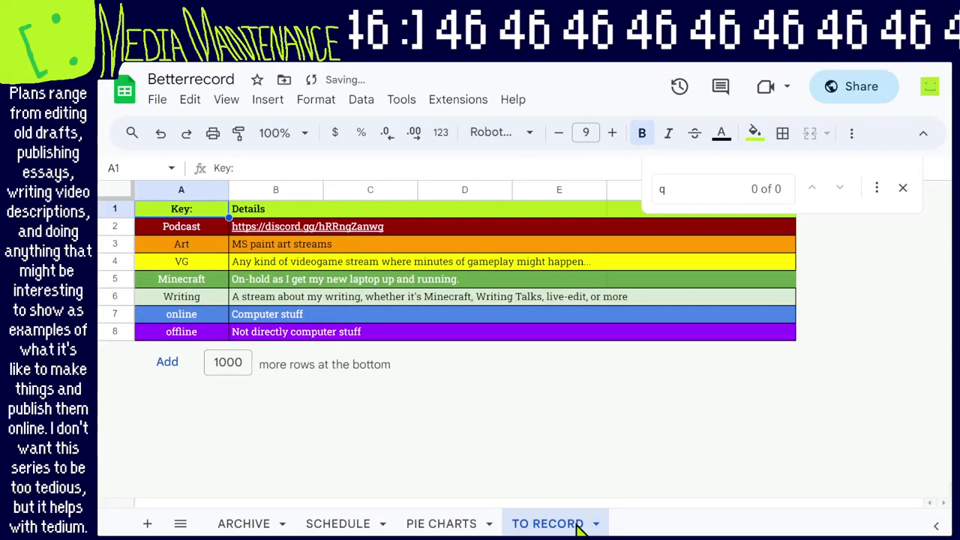
pyautogui.click(595, 523)
pyautogui.moveTo(578, 351)
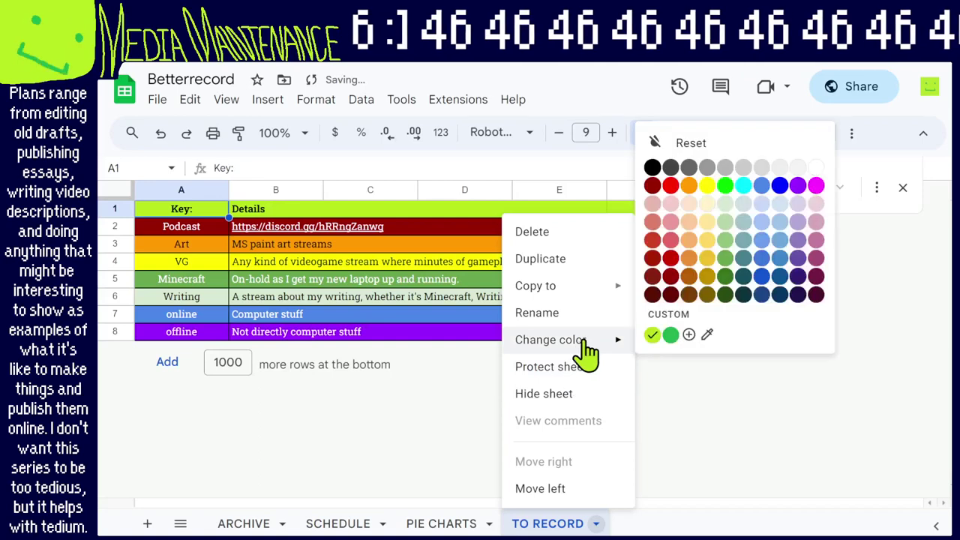
pyautogui.click(652, 203)
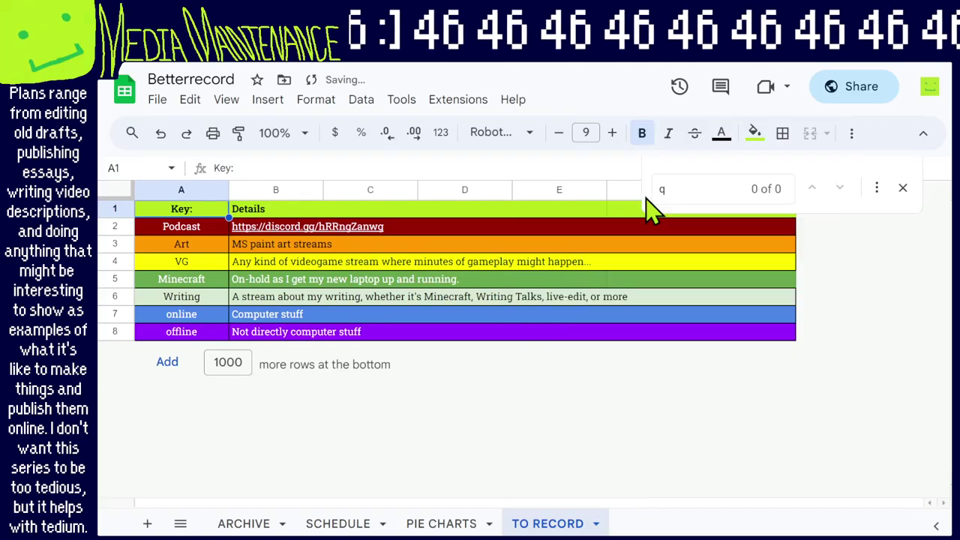
# Check the ARCHIVE and SCHEDULE sheets, including by reopening Betterrecord through the Record bookmark.
pyautogui.click(257, 525)
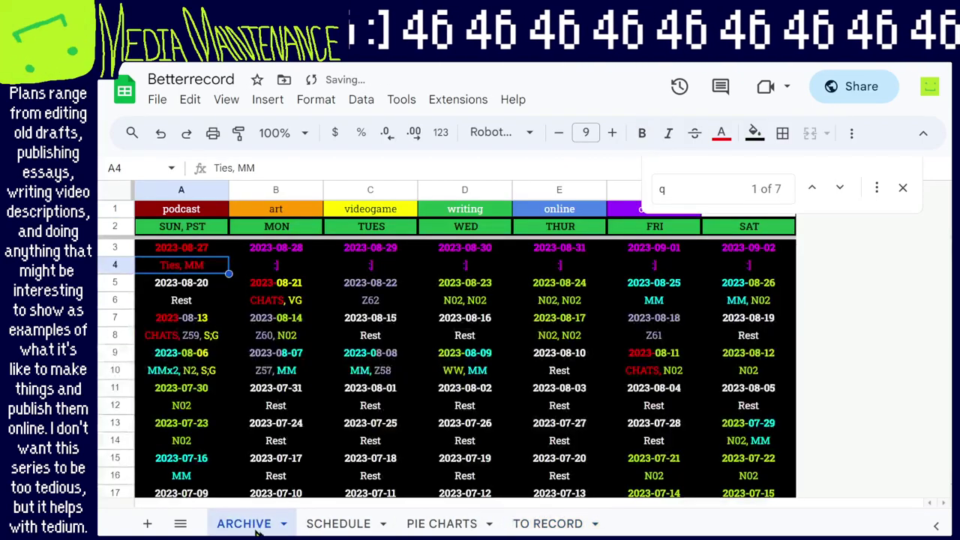
pyautogui.click(338, 523)
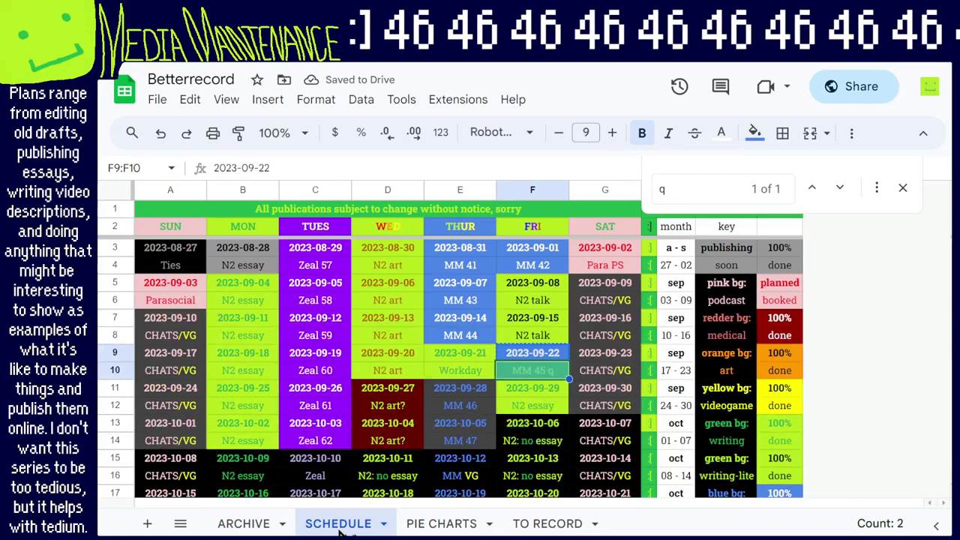
pyautogui.click(135, 64)
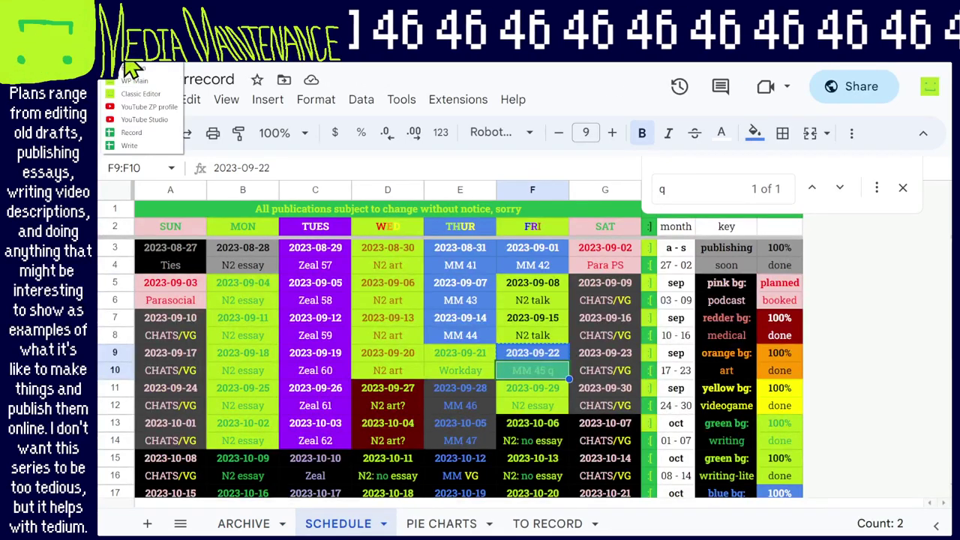
pyautogui.click(149, 137)
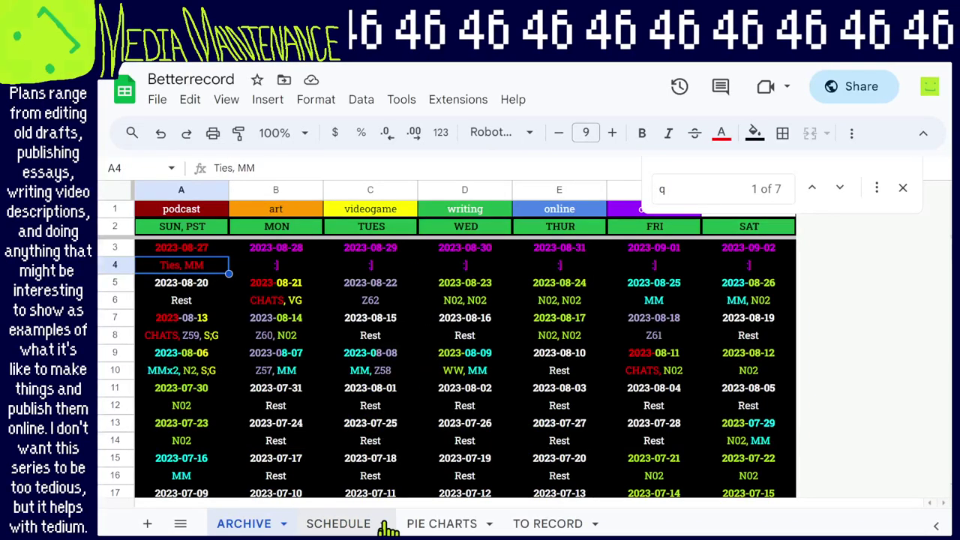
pyautogui.click(347, 527)
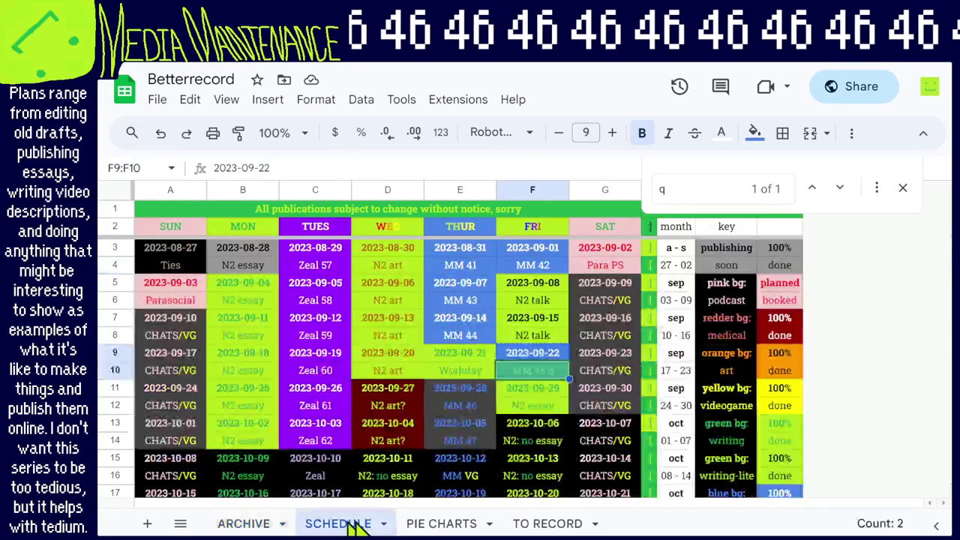
# Select the 2023-09-29 cell in the schedule, view the Betterwrite spreadsheet, and return to the Ties live replay's details in YouTube Studio.
pyautogui.click(530, 393)
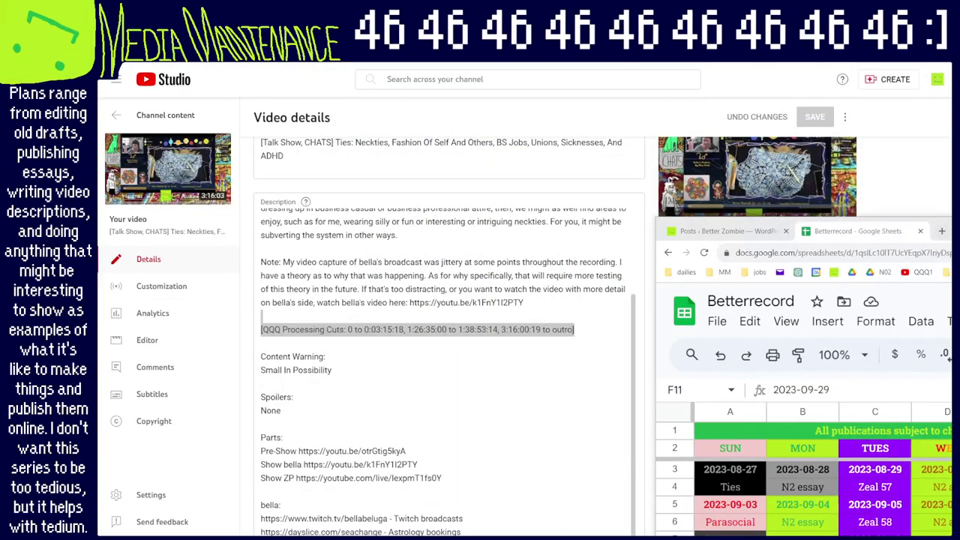
pyautogui.click(911, 242)
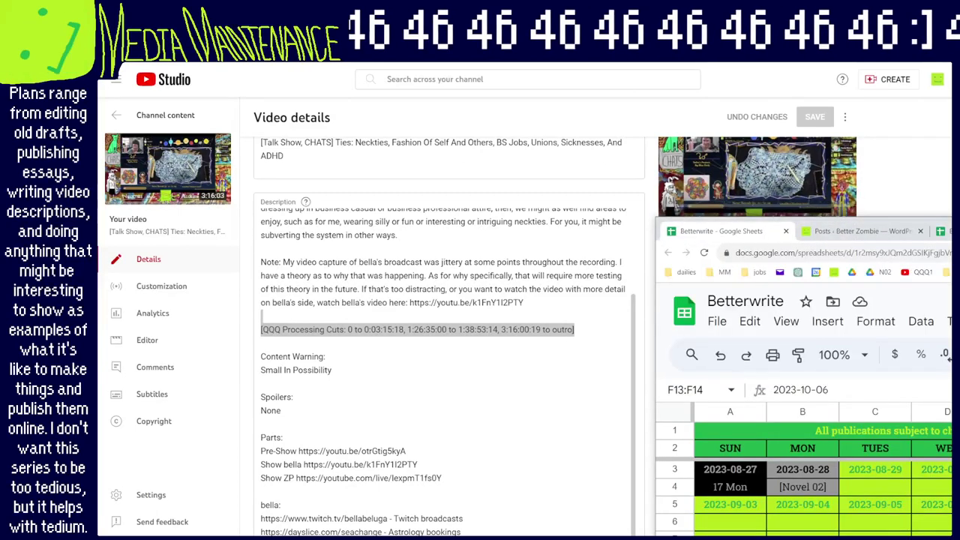
pyautogui.hotkey('alt', 'Tab')
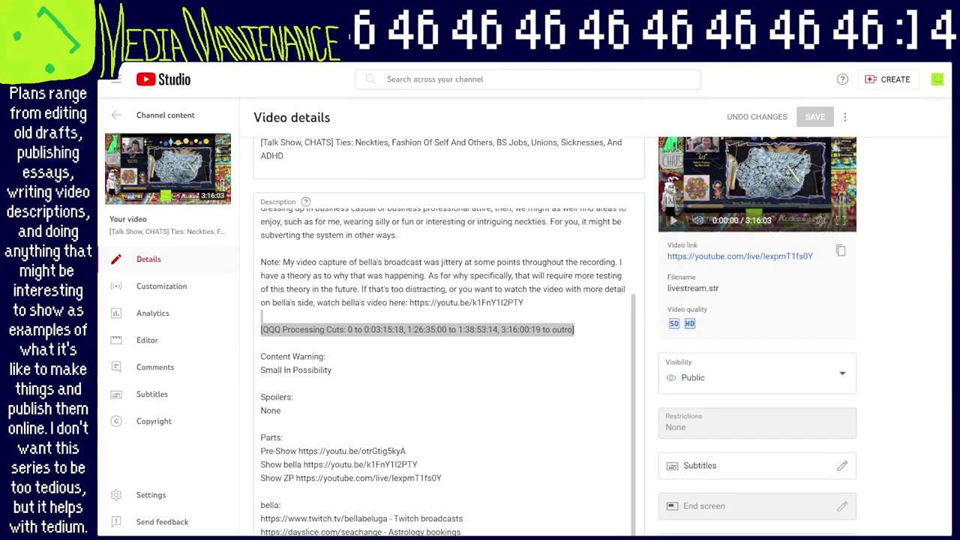